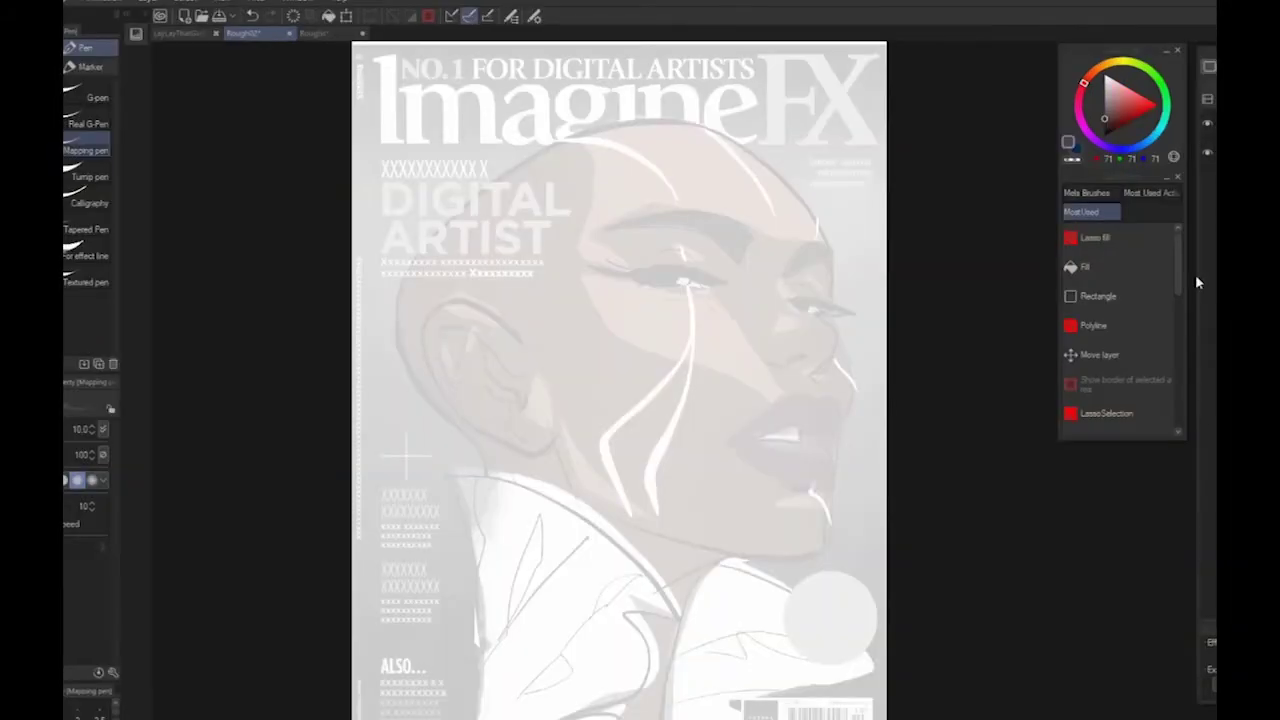
Ink the far eye's upper and lower lash lines with the G-pen at size 25
scroll(1120, 320, "down", 5)
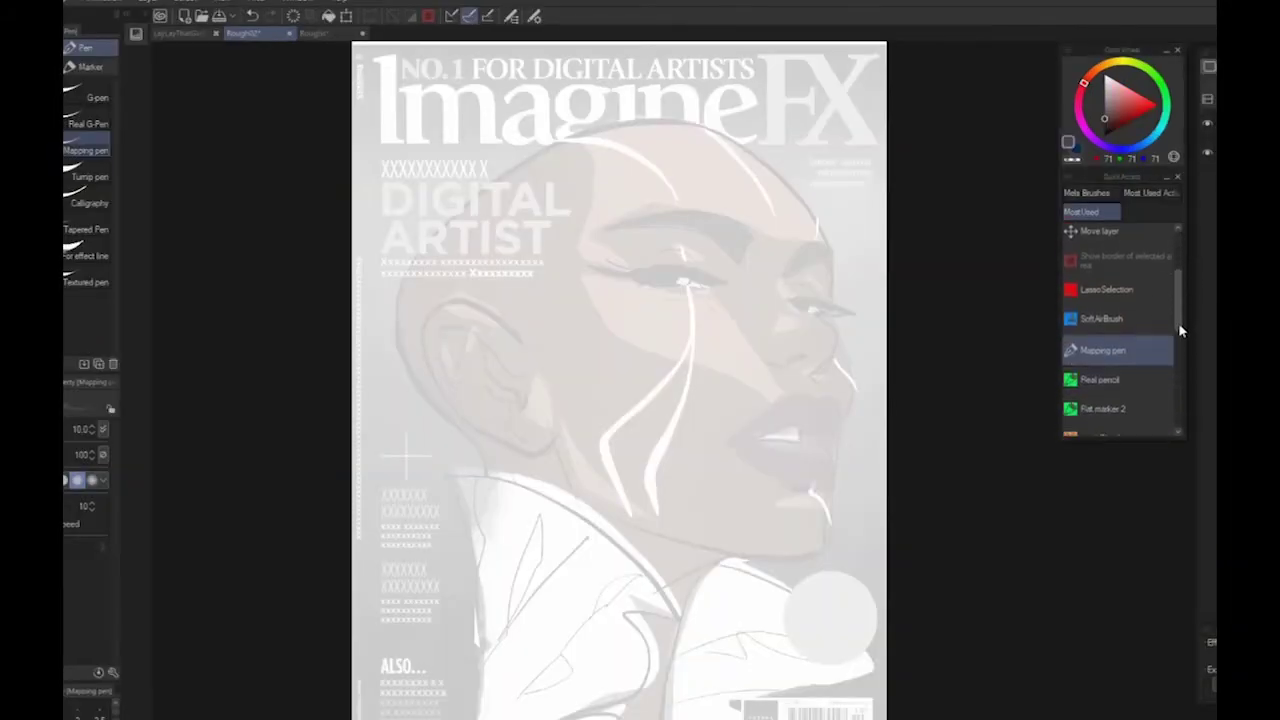
left_click(1100, 413)
left_click(1092, 385)
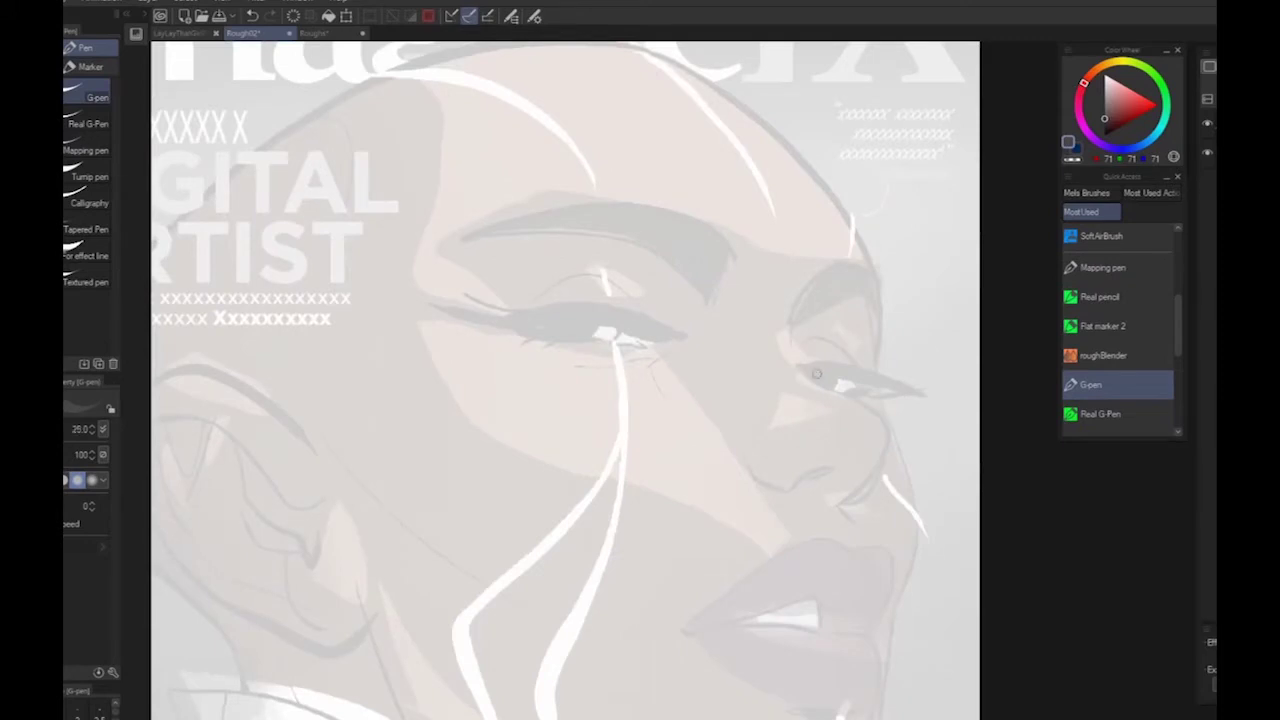
left_click_drag(844, 375, 904, 386)
key("ctrl+z")
mouse_move(804, 368)
left_mouse_down()
mouse_move(916, 383)
mouse_move(866, 389)
left_mouse_up()
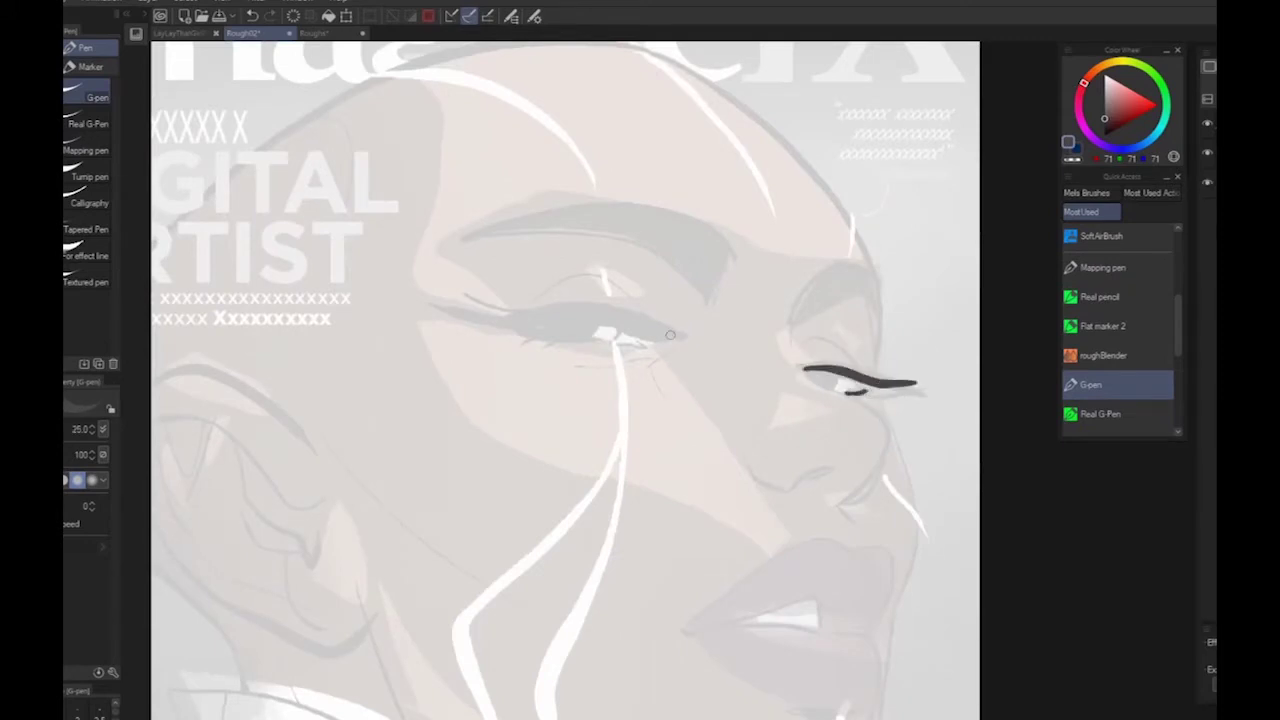
Ink the near eye's thick upper lash line, its outer wing and the lower lash line
left_click_drag(680, 333, 522, 324)
mouse_move(602, 334)
left_mouse_down()
mouse_move(518, 330)
mouse_move(476, 306)
left_mouse_up()
mouse_move(476, 306)
left_mouse_down()
mouse_move(524, 328)
mouse_move(656, 332)
left_mouse_up()
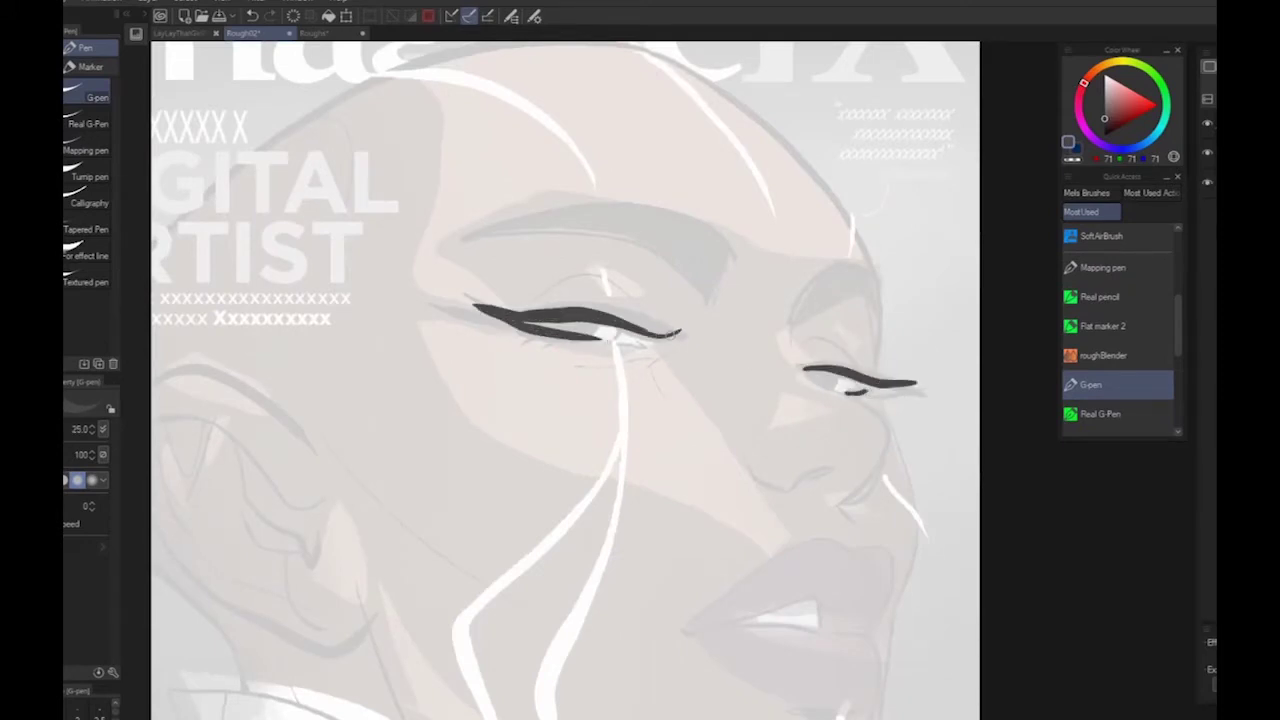
Set the pen size to 50 and ink the far eyebrow and the face profile from forehead to chin
key("bracketright")
key("bracketright")
key("bracketright")
scroll(834, 462, "down", 2)
left_click_drag(690, 236, 742, 190)
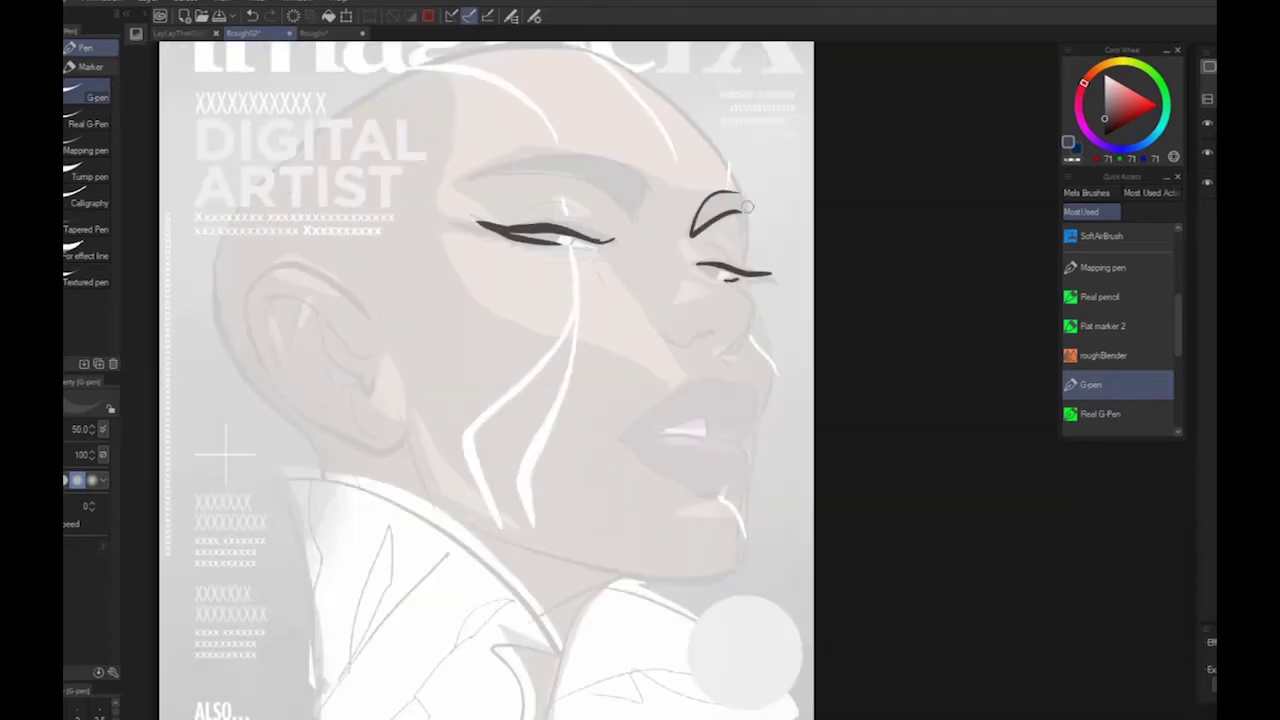
mouse_move(712, 145)
left_mouse_down()
mouse_move(772, 368)
mouse_move(735, 578)
mouse_move(630, 585)
left_mouse_up()
Ink the ear's outer contour, the start of the jaw, the back of the neck and the skull outline
left_click_drag(839, 410, 937, 420)
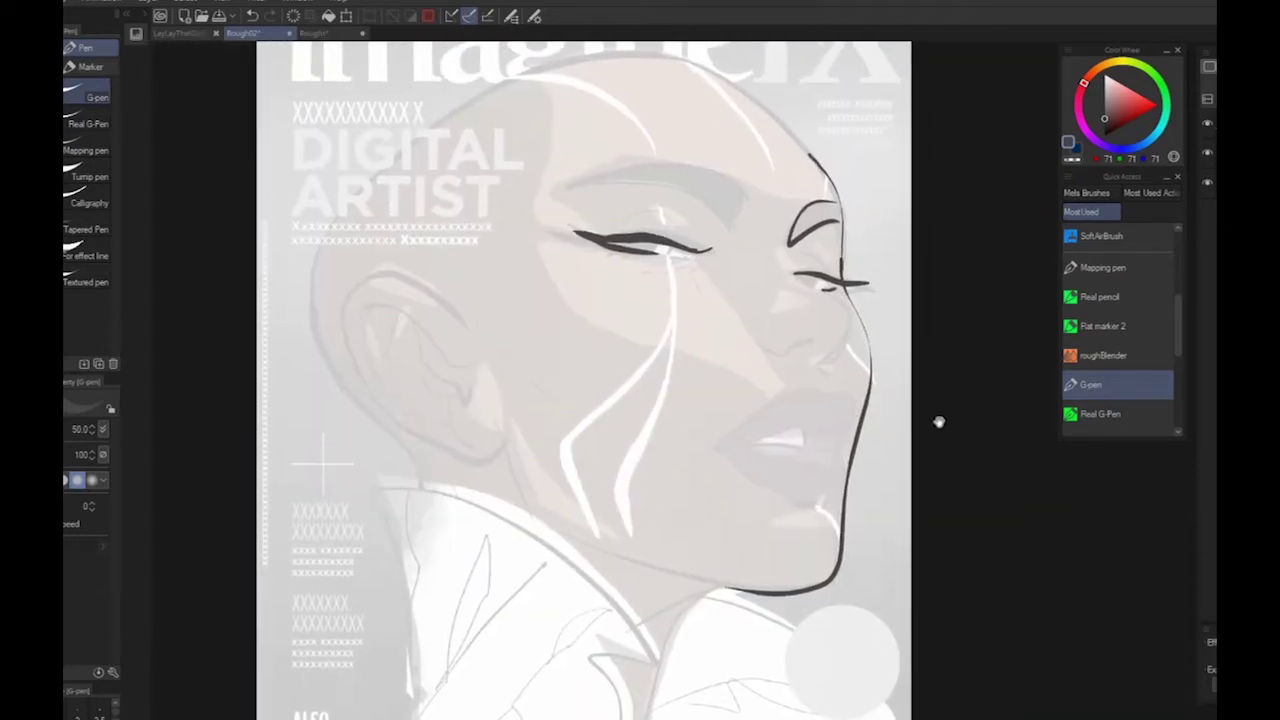
mouse_move(462, 313)
left_mouse_down()
mouse_move(382, 290)
mouse_move(476, 461)
mouse_move(527, 503)
left_mouse_up()
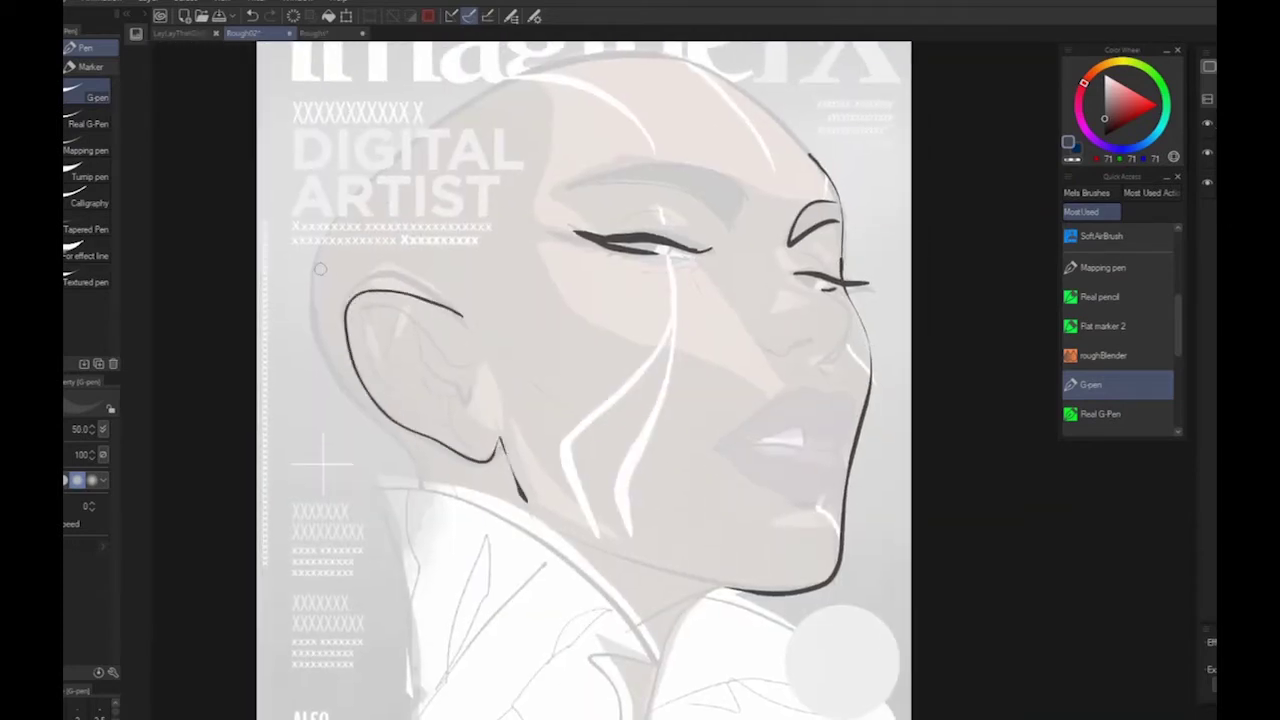
left_click_drag(320, 256, 419, 476)
mouse_move(318, 262)
left_mouse_down()
mouse_move(486, 86)
mouse_move(716, 75)
mouse_move(810, 152)
left_mouse_up()
Ink the near collar's upper and outer edges, then undo the trial strokes for its lapel notch
scroll(957, 386, "down", 3)
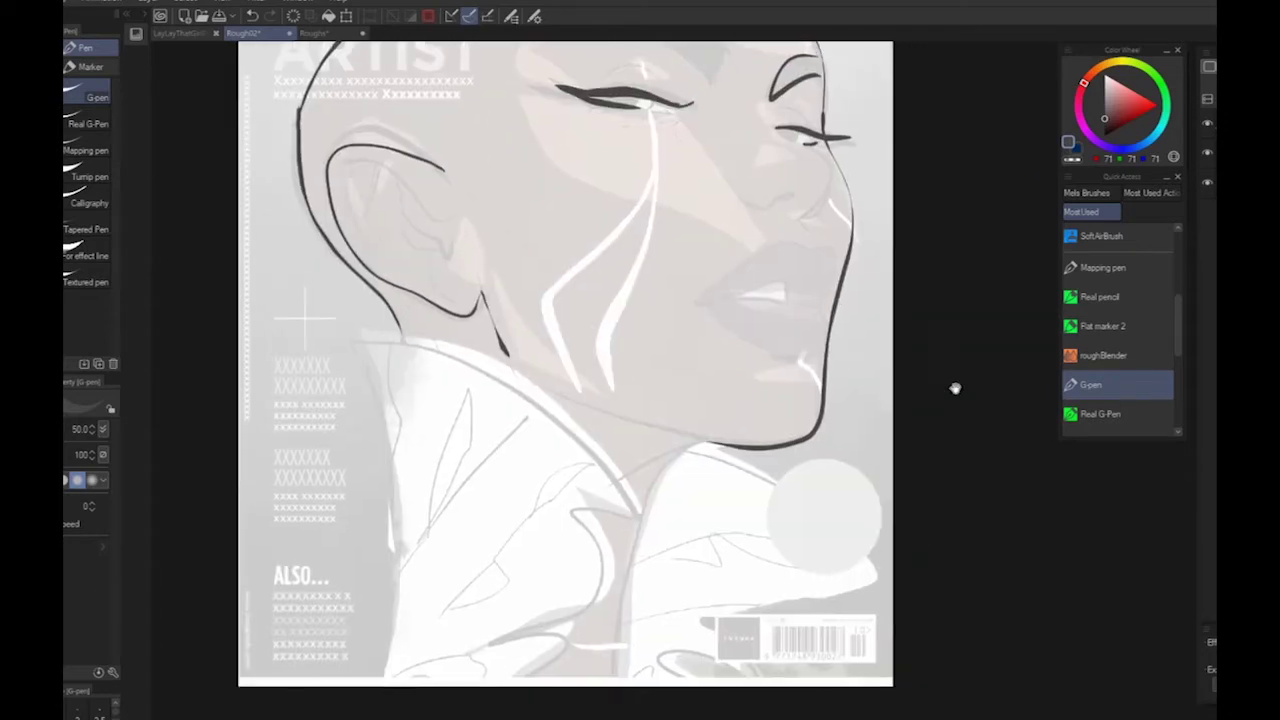
mouse_move(355, 340)
left_mouse_down()
mouse_move(642, 503)
mouse_move(485, 640)
left_mouse_up()
left_click_drag(571, 624, 528, 684)
key("ctrl+z")
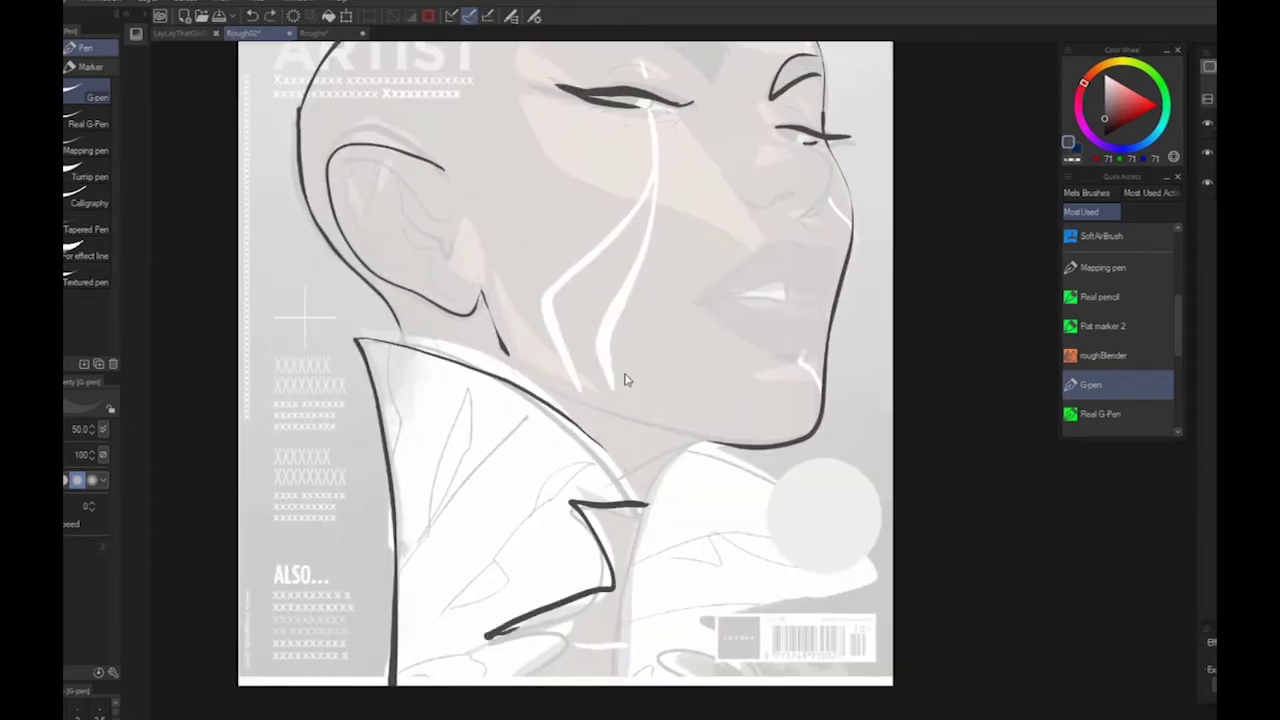
key("ctrl+z")
Ink the jawline and the far collar's outline down to its lapel, redrawing the inner edge strokes
mouse_move(507, 351)
left_mouse_down()
mouse_move(708, 440)
mouse_move(644, 533)
left_mouse_up()
left_click_drag(632, 568, 616, 682)
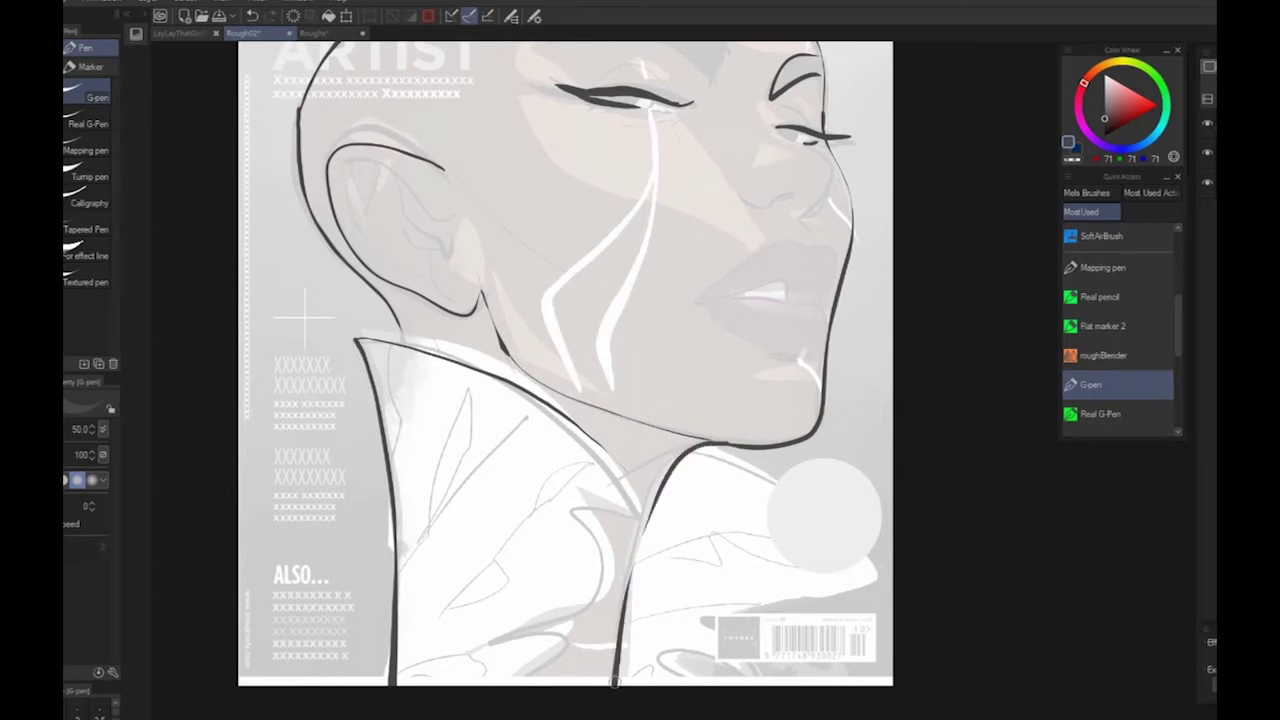
key("ctrl+z")
key("ctrl+z")
left_click_drag(726, 443, 655, 489)
left_click_drag(629, 577, 612, 684)
key("ctrl+z")
key("ctrl+z")
mouse_move(721, 442)
left_mouse_down()
mouse_move(622, 580)
mouse_move(604, 685)
mouse_move(732, 462)
mouse_move(878, 580)
left_mouse_up()
left_click_drag(878, 580, 754, 676)
left_click_drag(742, 674, 694, 660)
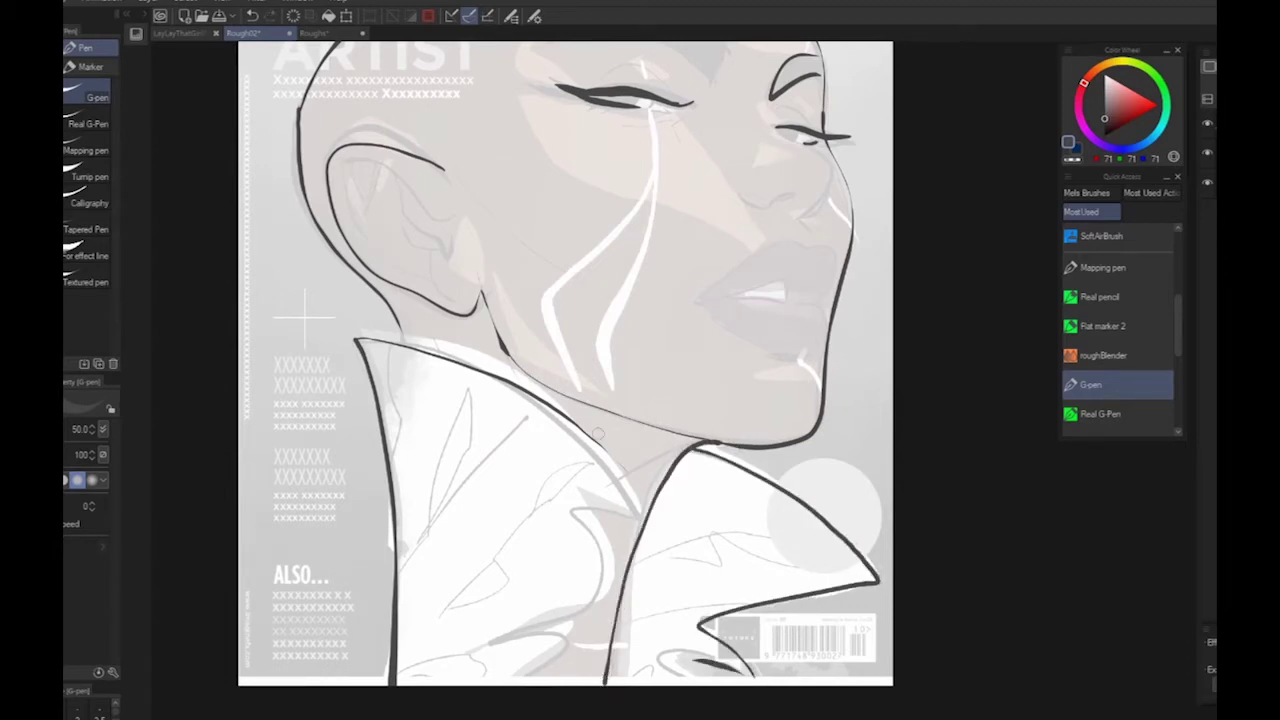
Ink the near collar's inner edge with its notch and lapel folds down to the page bottom
left_click_drag(600, 446, 639, 508)
mouse_move(639, 508)
left_mouse_down()
mouse_move(613, 574)
mouse_move(480, 655)
left_mouse_up()
left_click_drag(578, 628, 510, 685)
left_click_drag(479, 656, 570, 614)
Ink the near eyebrow's outline with a few hair strokes along its inner end
scroll(534, 649, "down", 1)
scroll(640, 150, "up", 2)
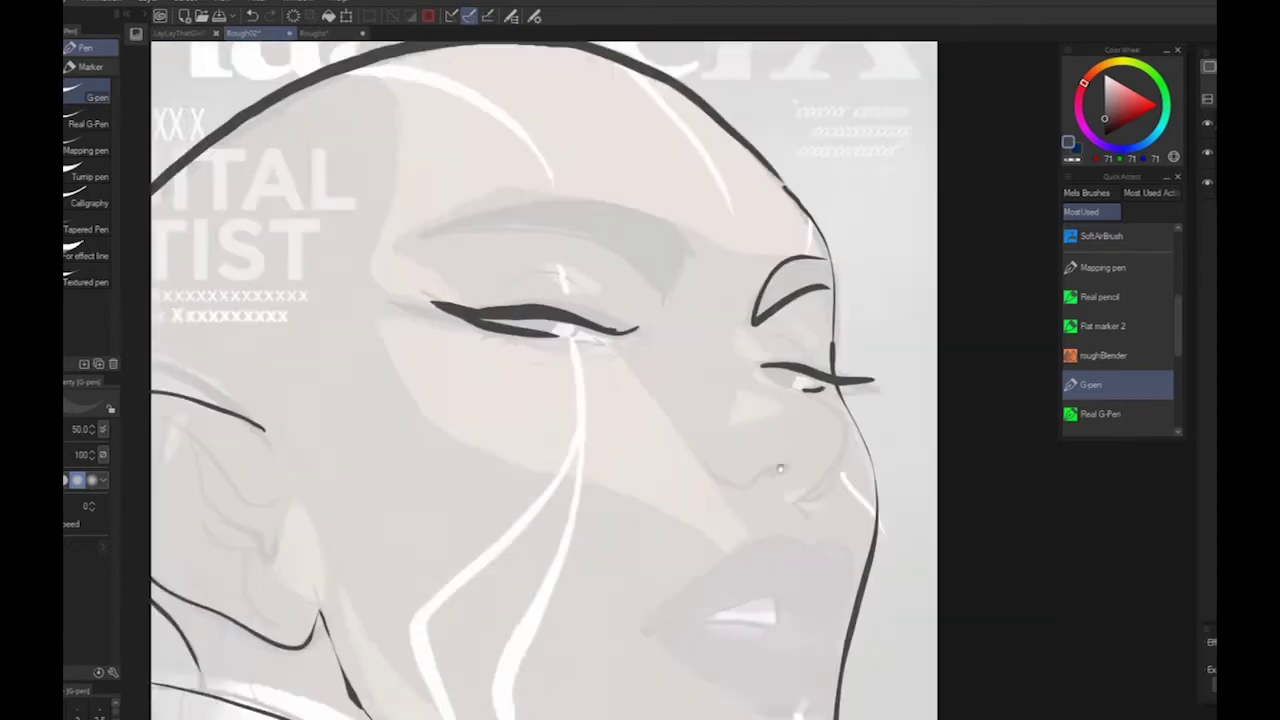
left_click_drag(708, 238, 882, 324)
mouse_move(861, 343)
left_mouse_down()
mouse_move(814, 289)
mouse_move(592, 326)
left_mouse_up()
left_click_drag(594, 324, 826, 378)
left_click_drag(816, 292, 840, 375)
left_click_drag(825, 295, 843, 376)
mouse_move(803, 354)
left_mouse_down()
mouse_move(777, 320)
mouse_move(718, 294)
left_mouse_up()
left_click_drag(768, 333, 706, 295)
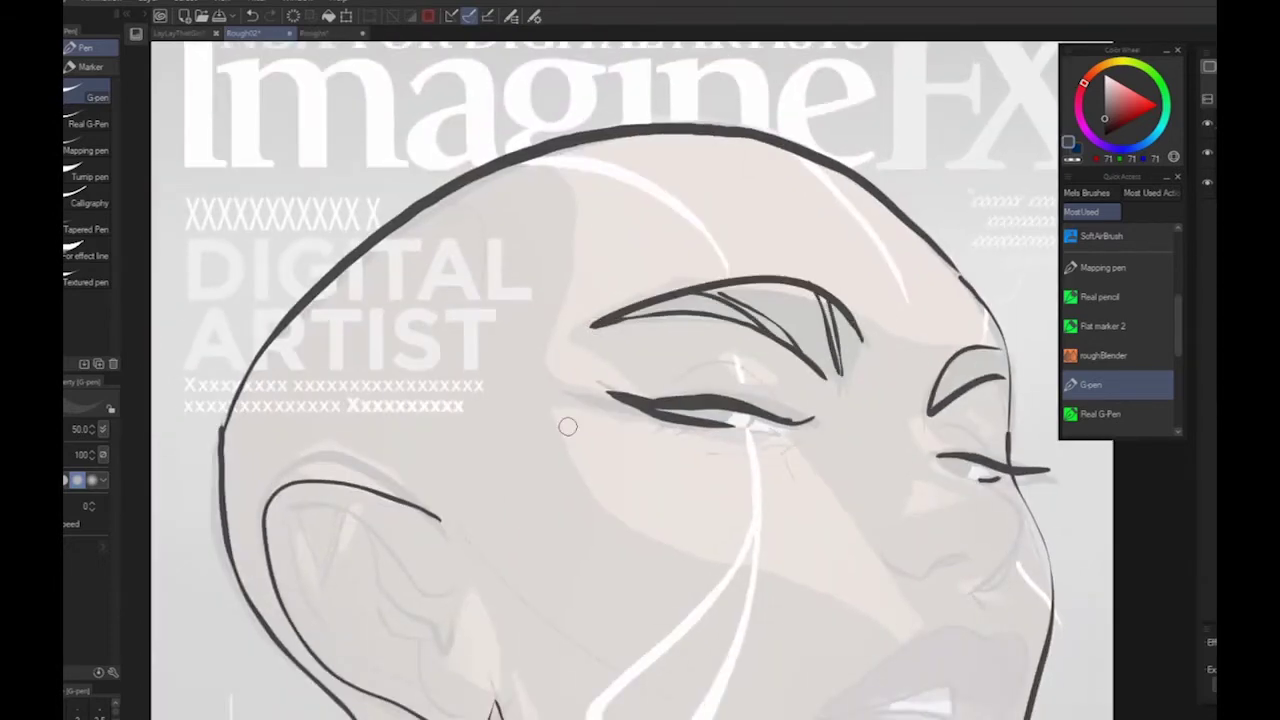
Reduce the pen size to 30 and ink the eyelid creases, irises and inner corners of both eyes
key("[")
key("[")
key("[")
key("[")
left_click_drag(1032, 585, 776, 446)
mouse_move(677, 302)
left_mouse_down()
mouse_move(721, 301)
mouse_move(748, 326)
left_mouse_up()
mouse_move(400, 260)
left_mouse_down()
mouse_move(519, 263)
mouse_move(530, 298)
left_mouse_up()
mouse_move(513, 283)
left_mouse_down()
mouse_move(533, 298)
mouse_move(471, 286)
left_mouse_up()
mouse_move(711, 321)
left_mouse_down()
mouse_move(712, 341)
mouse_move(762, 346)
left_mouse_up()
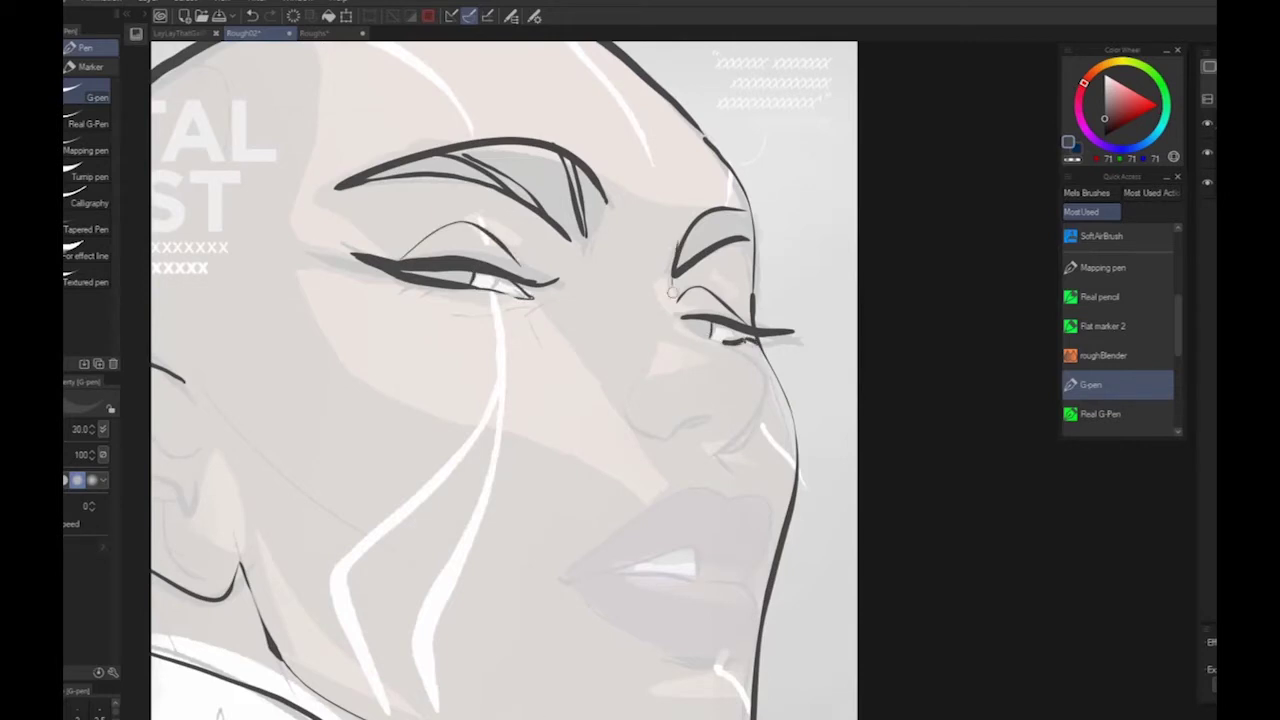
Ink the nose from the far brow around the tip, with its wing and nostril, redoing the bridge contour
mouse_move(676, 290)
left_mouse_down()
mouse_move(739, 353)
mouse_move(722, 450)
left_mouse_up()
key("ctrl+z")
mouse_move(674, 281)
left_mouse_down()
mouse_move(727, 347)
mouse_move(727, 453)
left_mouse_up()
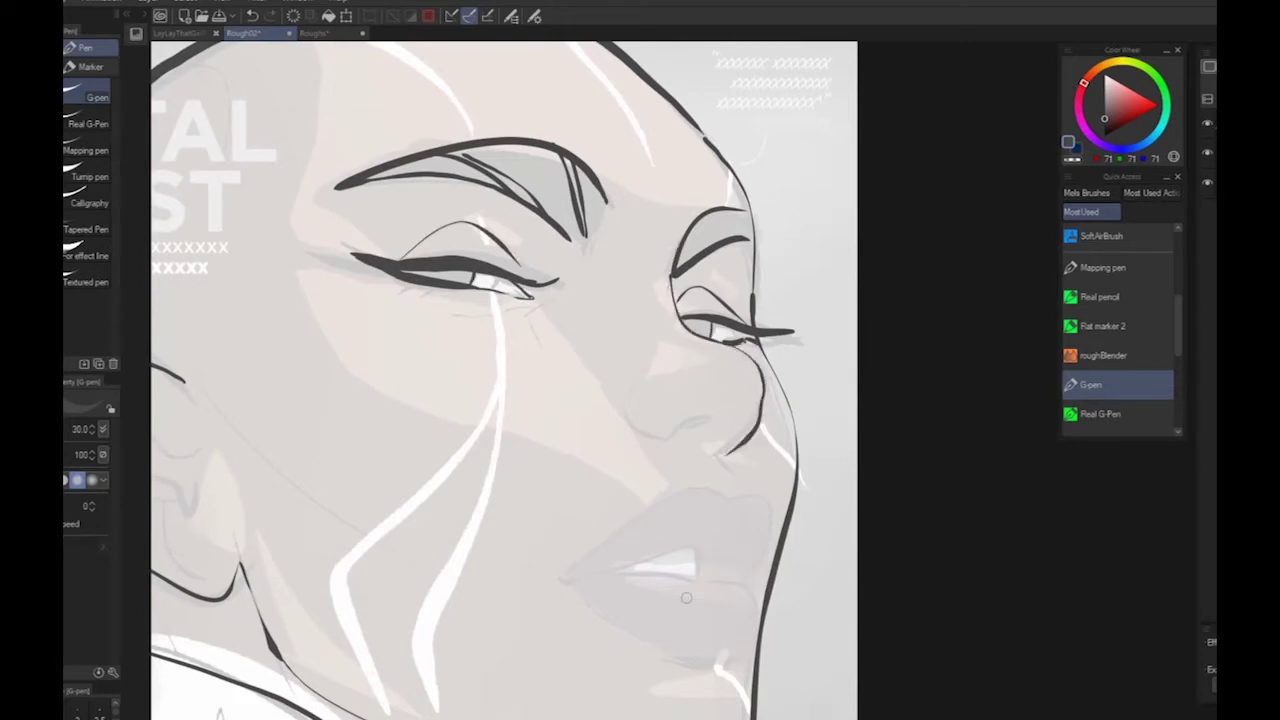
key("ctrl+z")
mouse_move(673, 292)
left_mouse_down()
mouse_move(761, 394)
mouse_move(726, 449)
left_mouse_up()
mouse_move(754, 418)
left_mouse_down()
mouse_move(697, 443)
mouse_move(736, 468)
left_mouse_up()
mouse_move(687, 420)
left_mouse_down()
mouse_move(717, 415)
mouse_move(633, 427)
mouse_move(641, 377)
left_mouse_up()
Ink the upper and lower lips, the mouth opening with teeth and the shadow line below
left_click_drag(948, 533, 920, 346)
mouse_move(689, 303)
left_mouse_down()
mouse_move(739, 305)
mouse_move(723, 386)
mouse_move(616, 372)
left_mouse_up()
mouse_move(724, 363)
left_mouse_down()
mouse_move(669, 367)
mouse_move(669, 389)
left_mouse_up()
mouse_move(624, 371)
left_mouse_down()
mouse_move(588, 382)
mouse_move(685, 390)
mouse_move(723, 464)
left_mouse_up()
left_click_drag(557, 407, 718, 467)
mouse_move(714, 471)
left_mouse_down()
mouse_move(666, 471)
mouse_move(697, 477)
left_mouse_up()
left_click_drag(690, 302, 642, 307)
left_click_drag(539, 386, 643, 310)
Ink the ear's inner folds, including the inner rim, tragus and inner cartilage lines
scroll(706, 354, "down", 1)
scroll(708, 357, "down", 1)
left_click_drag(708, 357, 813, 390)
scroll(794, 440, "up", 2)
left_click_drag(794, 440, 1003, 600)
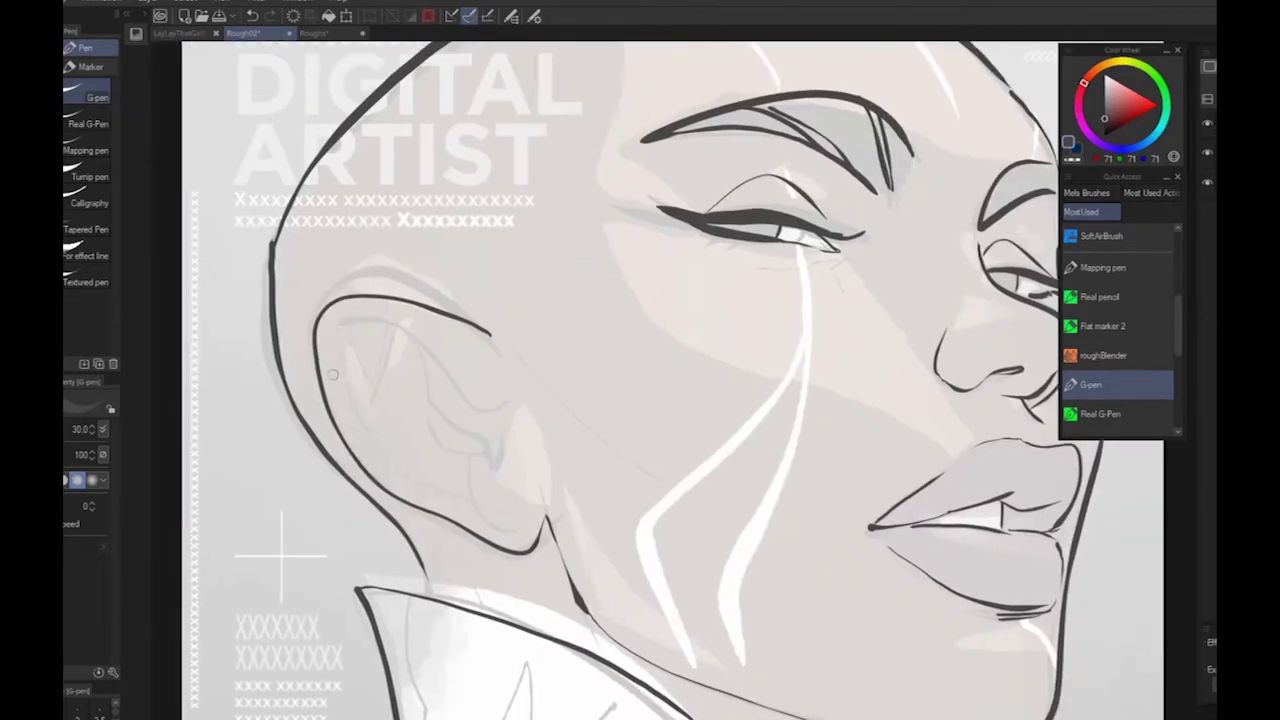
left_click_drag(335, 377, 515, 394)
mouse_move(422, 346)
left_mouse_down()
mouse_move(494, 469)
mouse_move(478, 455)
mouse_move(470, 490)
left_mouse_up()
left_click_drag(470, 490, 443, 437)
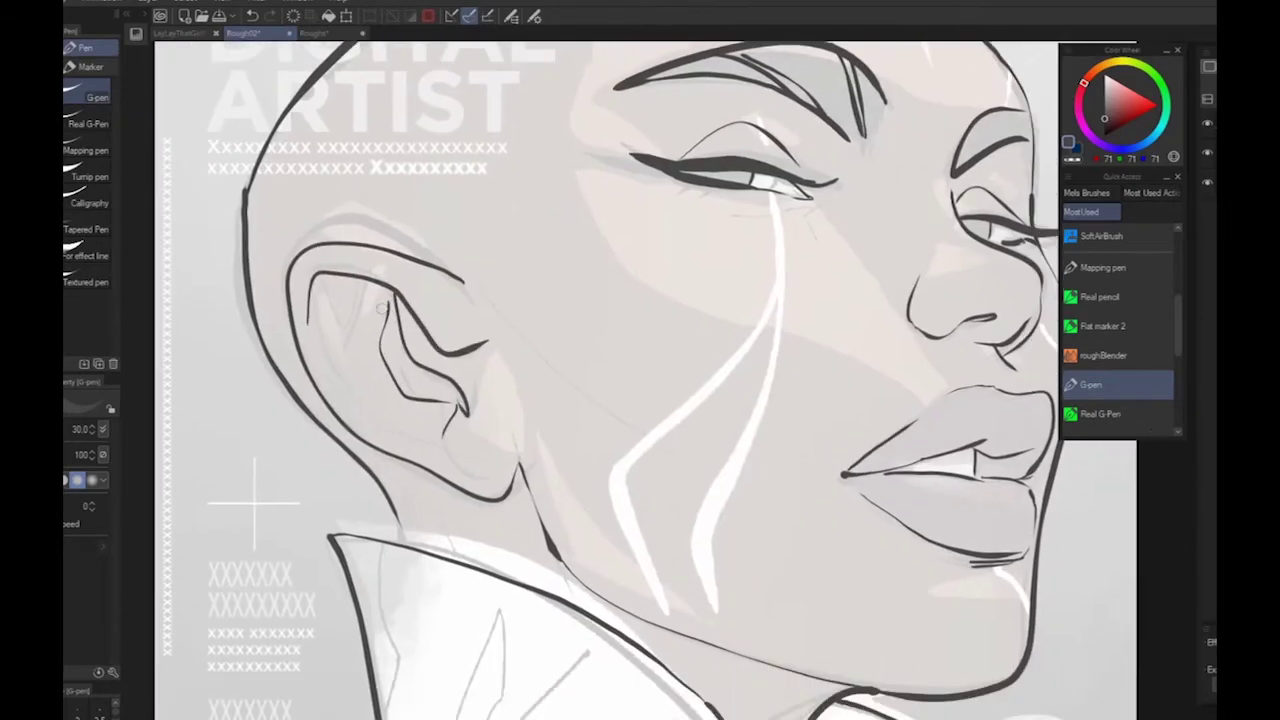
left_click_drag(318, 277, 368, 284)
mouse_move(317, 280)
left_mouse_down()
mouse_move(310, 320)
mouse_move(340, 387)
left_mouse_up()
left_click_drag(318, 311, 332, 365)
left_click_drag(356, 411, 373, 422)
Hide the colored sketch and cover layout so the line art stands alone on white
scroll(817, 326, "down", 3)
scroll(817, 326, "up", 1)
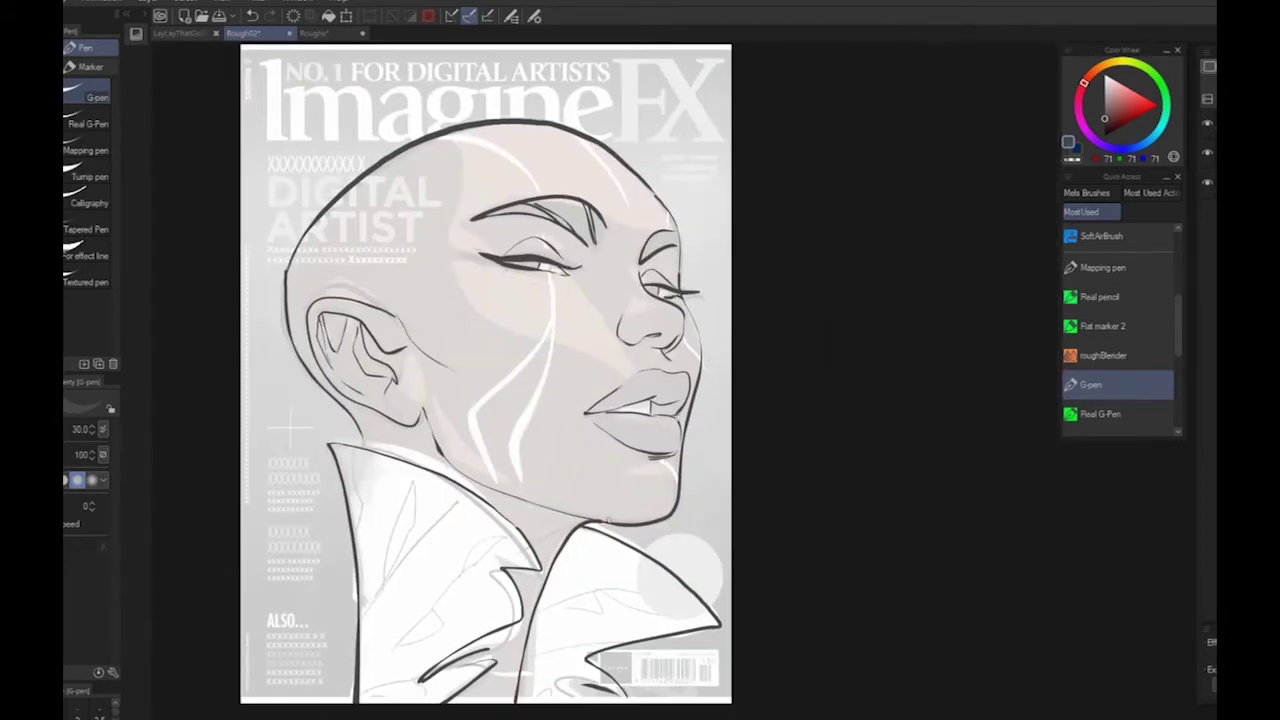
scroll(909, 517, "down", 2)
scroll(942, 430, "up", 3)
scroll(766, 543, "down", 5)
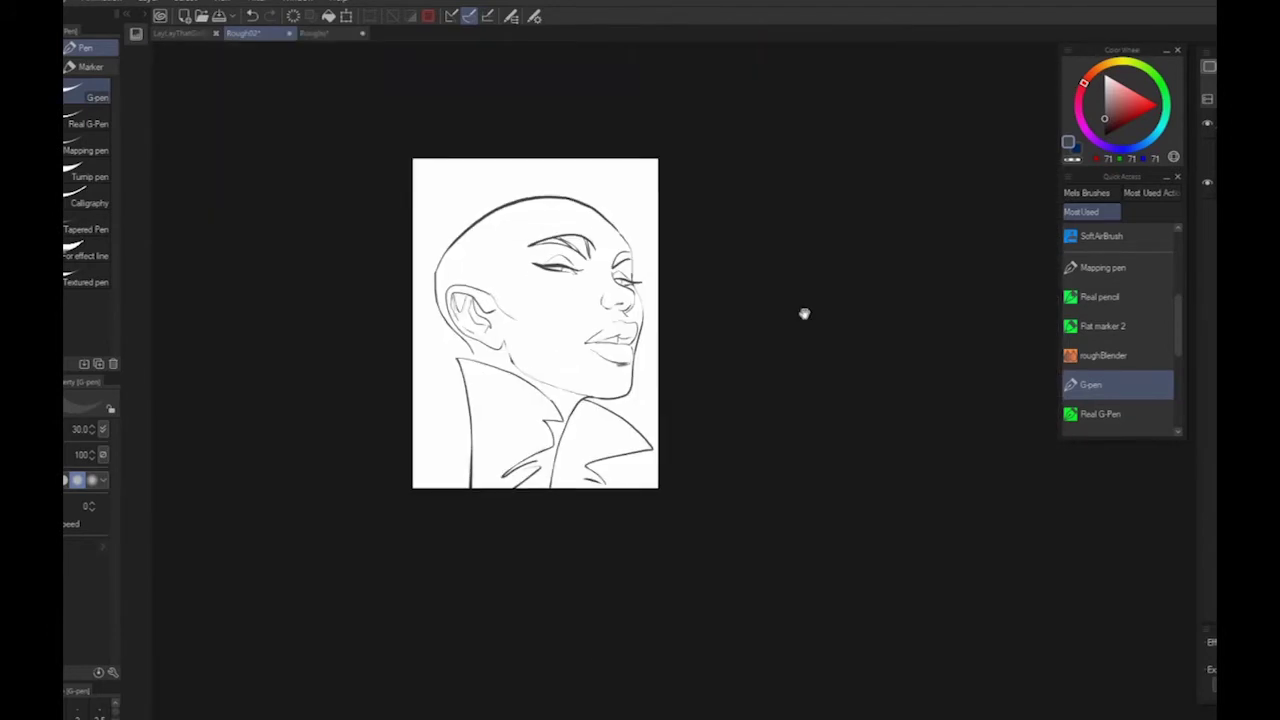
scroll(571, 311, "up", 5)
Add a new layer and lasso-fill the back of the head, neck and near collar with gray (146, 146, 146)
key("ctrl+shift+n")
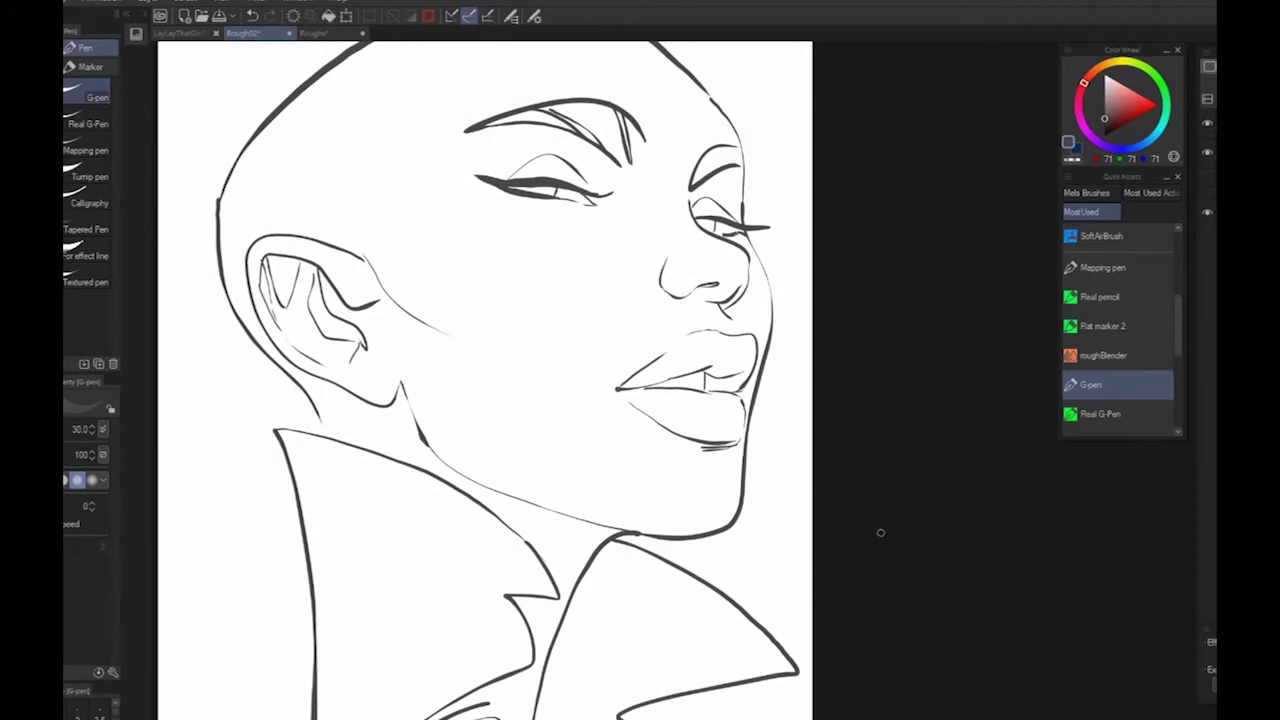
left_click_drag(1180, 306, 1180, 238)
left_click(1142, 237)
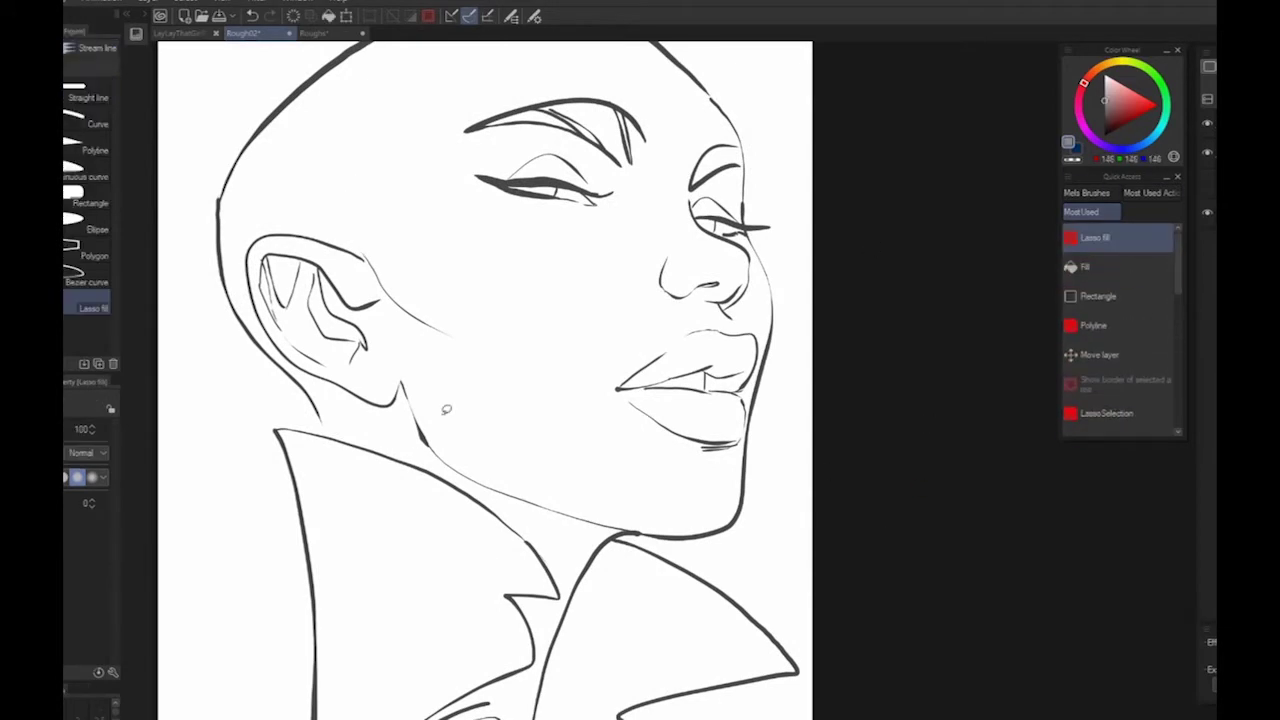
mouse_move(229, 174)
left_mouse_down()
mouse_move(335, 93)
mouse_move(316, 345)
left_mouse_up()
mouse_move(221, 170)
left_mouse_down()
mouse_move(225, 232)
mouse_move(551, 297)
left_mouse_up()
scroll(728, 451, "down", 3)
mouse_move(254, 191)
left_mouse_down()
mouse_move(309, 233)
mouse_move(429, 666)
mouse_move(540, 185)
left_mouse_up()
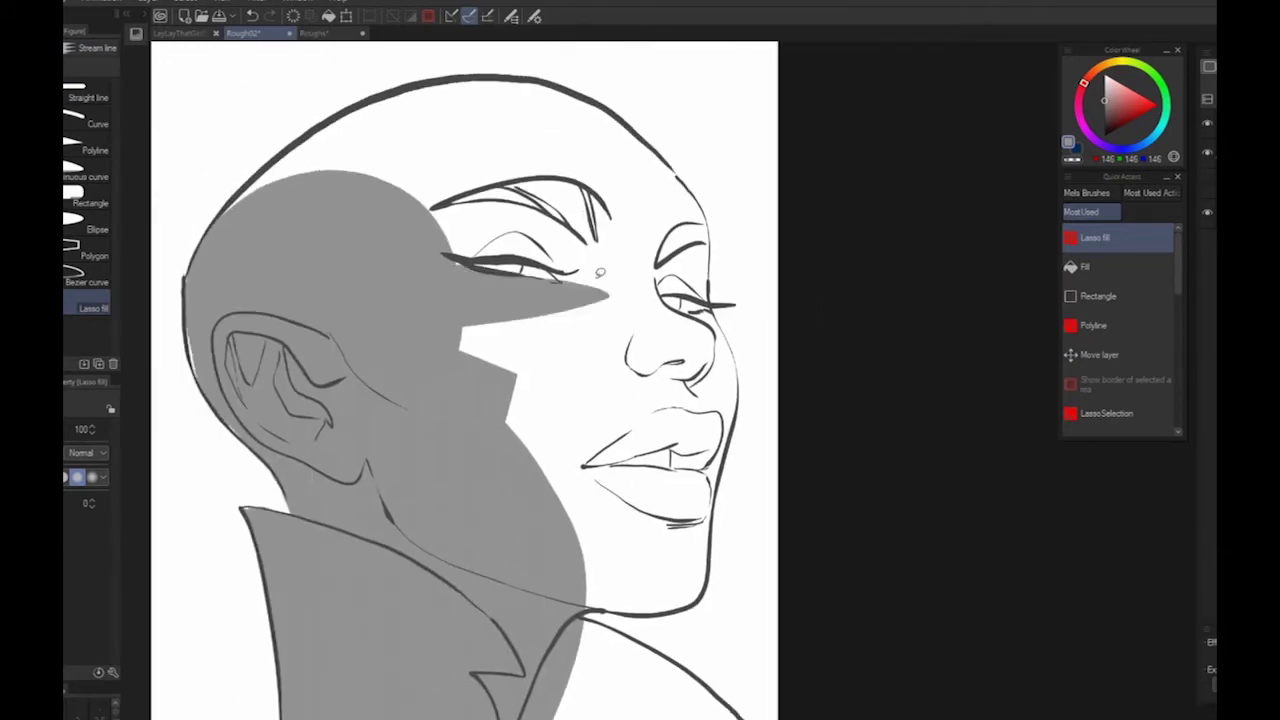
Extend the gray lasso fill over the forehead, eyes, nose and mouth up to the profile line
mouse_move(582, 95)
left_mouse_down()
mouse_move(651, 143)
mouse_move(555, 325)
left_mouse_up()
mouse_move(610, 112)
left_mouse_down()
mouse_move(702, 211)
mouse_move(470, 390)
left_mouse_up()
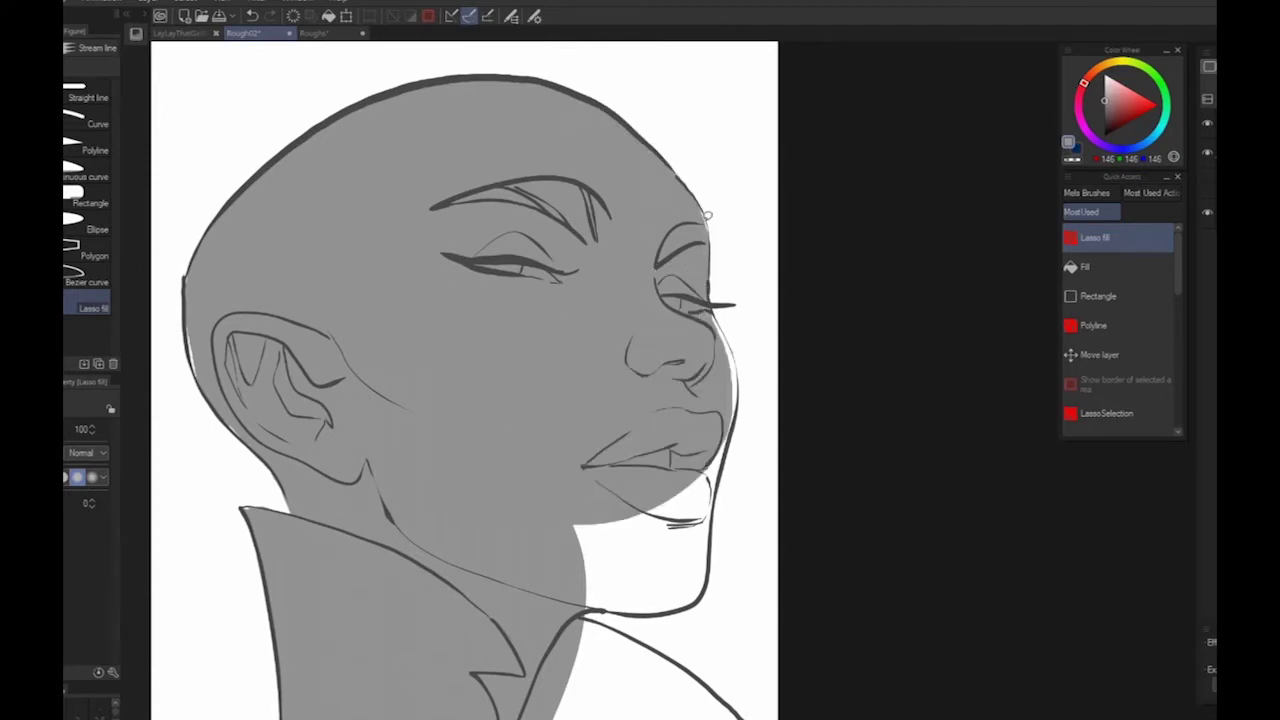
mouse_move(707, 216)
left_mouse_down()
mouse_move(729, 336)
mouse_move(604, 540)
left_mouse_up()
mouse_move(715, 318)
left_mouse_down()
mouse_move(669, 180)
mouse_move(674, 347)
mouse_move(540, 466)
left_mouse_up()
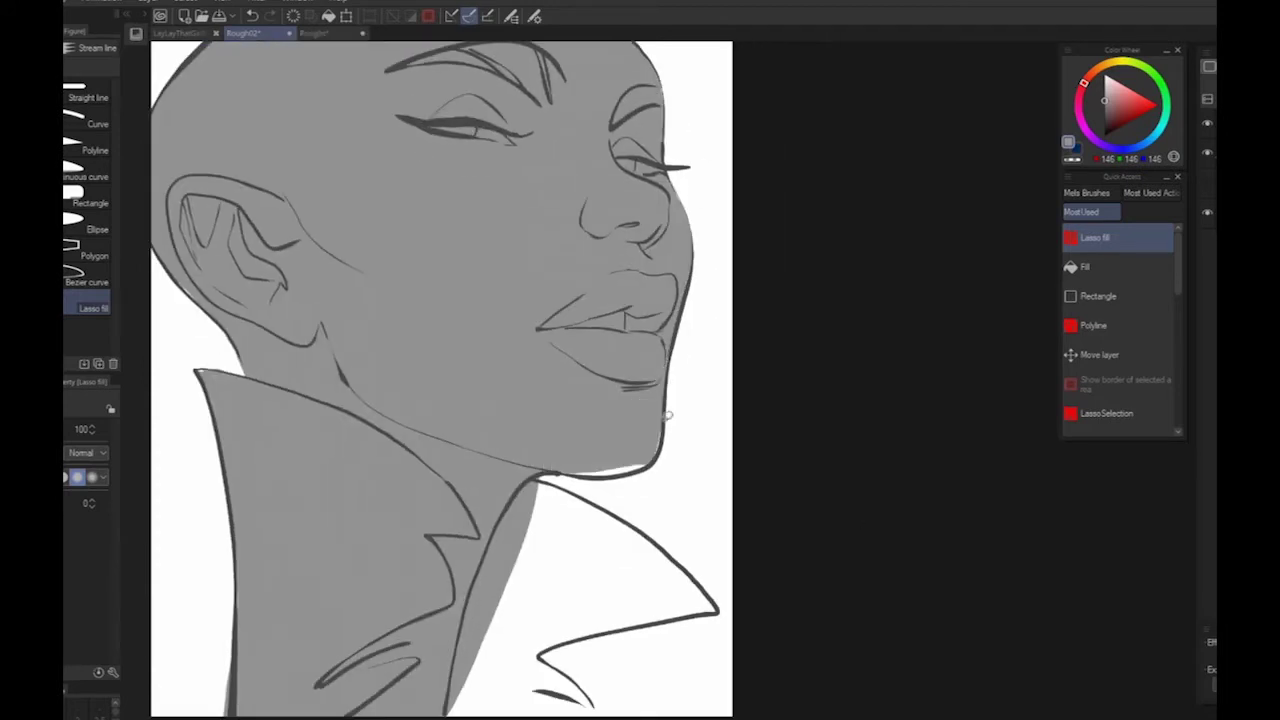
Complete the gray silhouette by lasso-filling the remaining chin edge and the far collar
left_click_drag(668, 414, 630, 461)
mouse_move(557, 483)
left_mouse_down()
mouse_move(659, 543)
mouse_move(579, 699)
mouse_move(672, 558)
left_mouse_up()
mouse_move(698, 612)
left_mouse_down()
mouse_move(527, 652)
mouse_move(640, 614)
left_mouse_up()
mouse_move(540, 660)
left_mouse_down()
mouse_move(582, 688)
mouse_move(545, 682)
left_mouse_up()
scroll(541, 677, "down", 4)
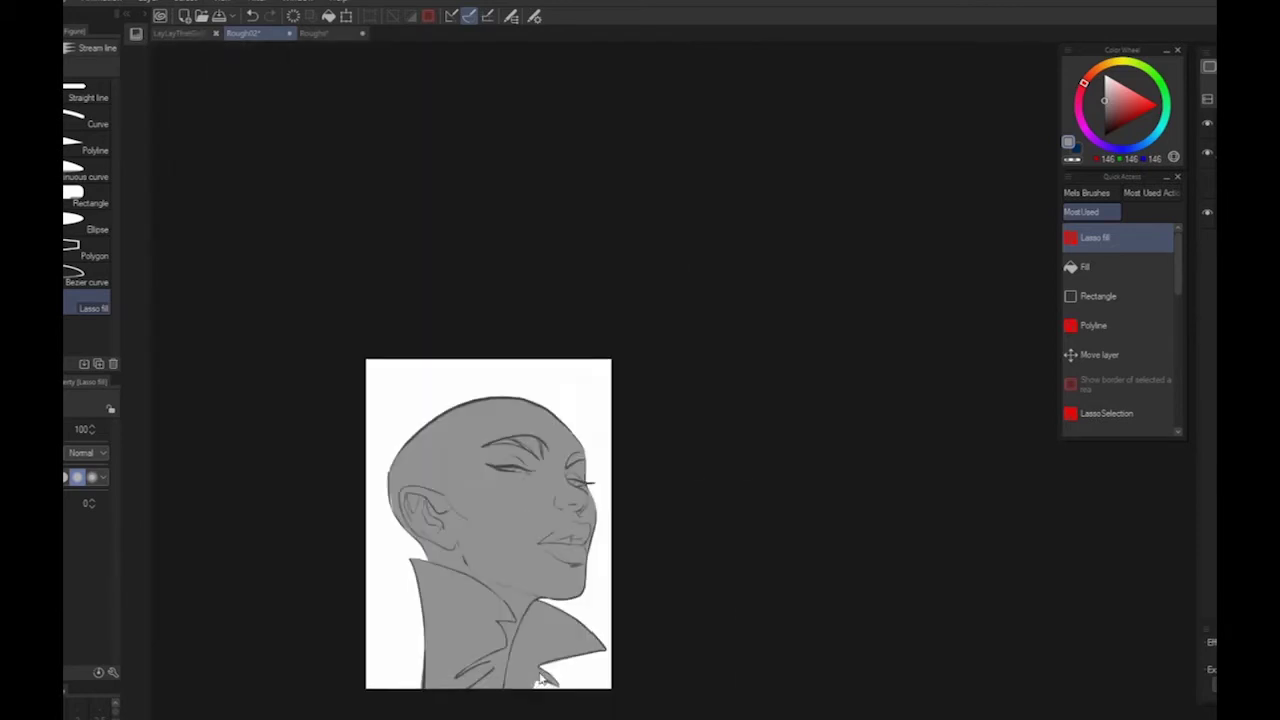
left_click_drag(796, 456, 816, 412)
scroll(711, 428, "up", 3)
mouse_move(711, 428)
left_mouse_down()
mouse_move(372, 474)
mouse_move(287, 384)
left_mouse_up()
Add another layer and fill the background around the figure with a darker gray
key("ctrl+shift+n")
left_click(1105, 120)
key("ctrl+minus")
key("ctrl+minus")
scroll(443, 389, "up", 3)
mouse_move(976, 563)
left_mouse_down()
mouse_move(786, 420)
mouse_move(778, 434)
left_mouse_up()
scroll(833, 606, "down", 3)
left_click_drag(972, 581, 845, 487)
Darken the lower background with black using the SoftAirBrush at size 2000
left_click(1105, 134)
left_click_drag(1178, 290, 1178, 323)
left_click(1102, 339)
mouse_move(454, 514)
left_mouse_down()
mouse_move(620, 497)
mouse_move(592, 630)
left_mouse_up()
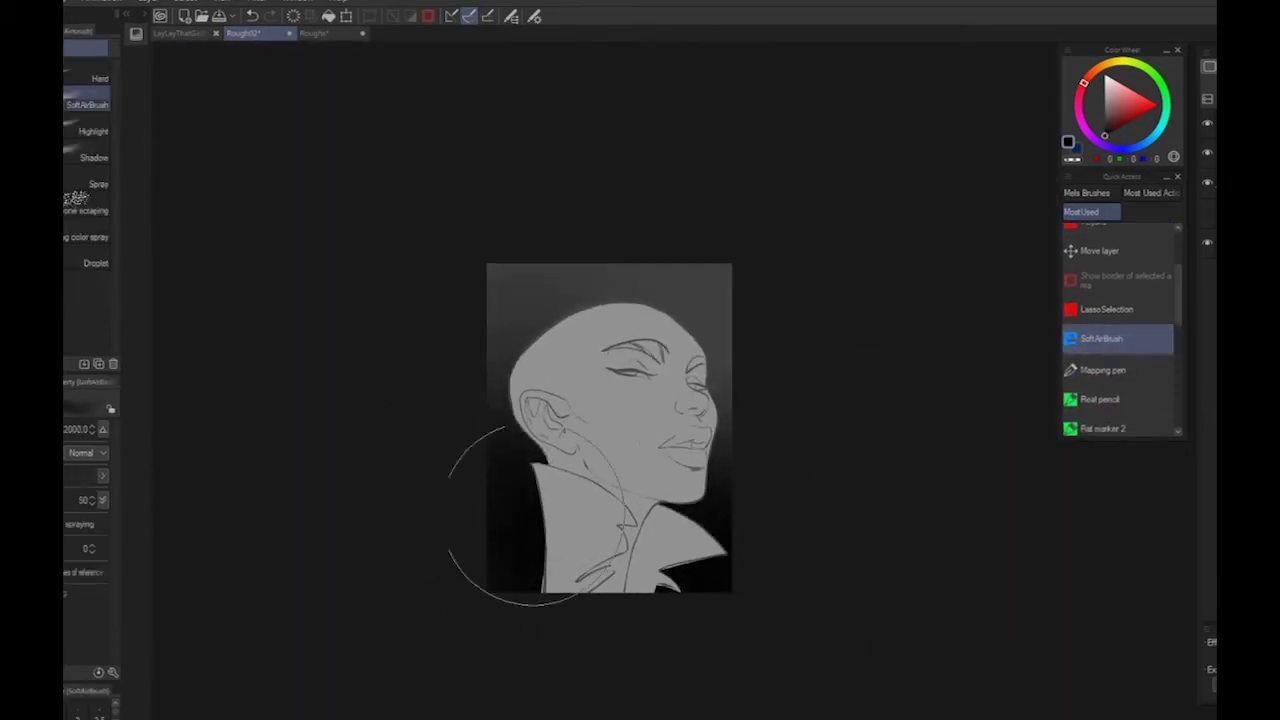
Airbrush a soft black gradient over the collars and neck to shade the lower figure
scroll(520, 560, "up", 3)
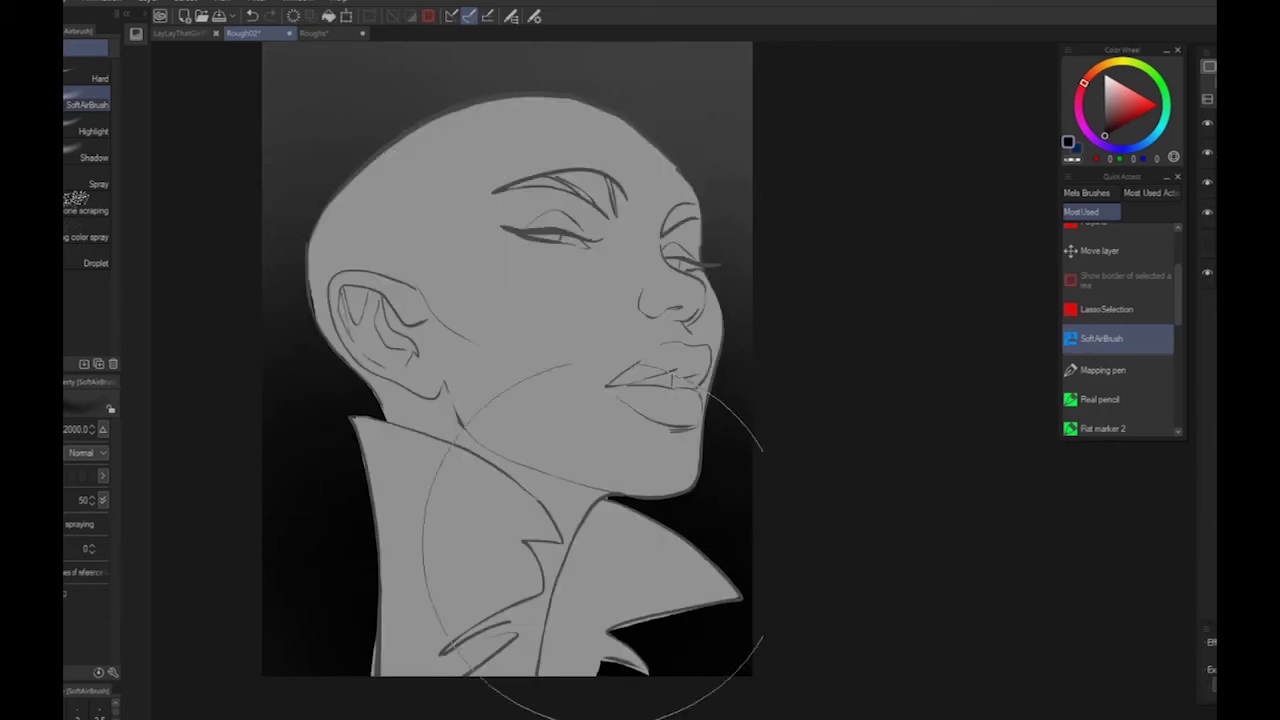
mouse_move(614, 650)
left_mouse_down()
mouse_move(429, 700)
mouse_move(737, 700)
mouse_move(700, 646)
left_mouse_up()
scroll(752, 676, "down", 2)
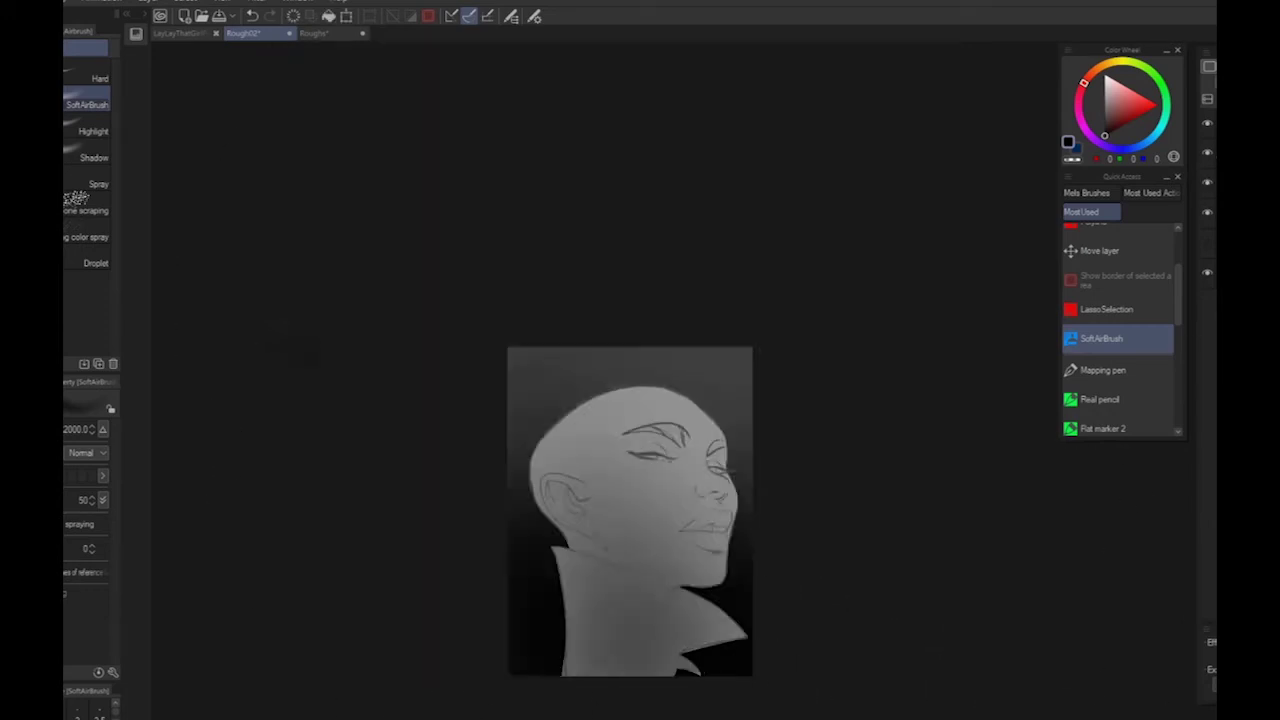
Airbrush soft light gray (192, 192, 192) over the forehead and face to brighten the upper head
scroll(722, 576, "up", 3)
left_click(1104, 90)
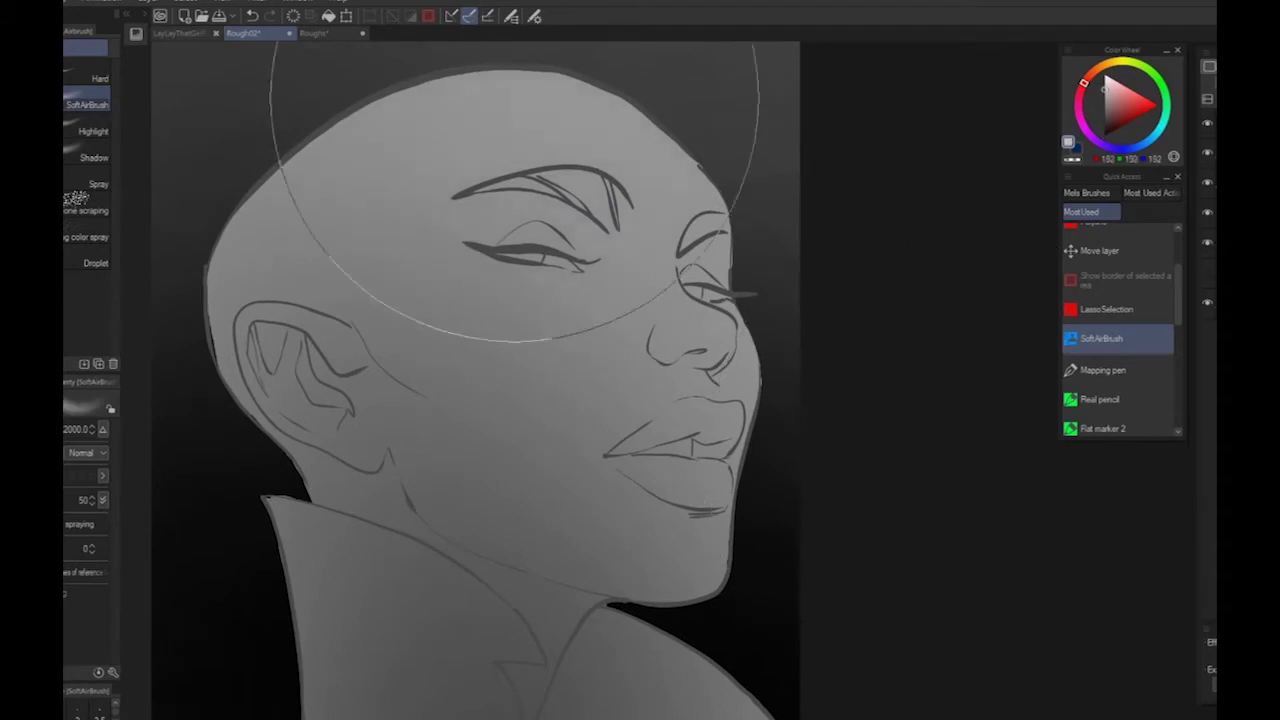
mouse_move(514, 97)
left_mouse_down()
mouse_move(746, 194)
mouse_move(846, 383)
left_mouse_up()
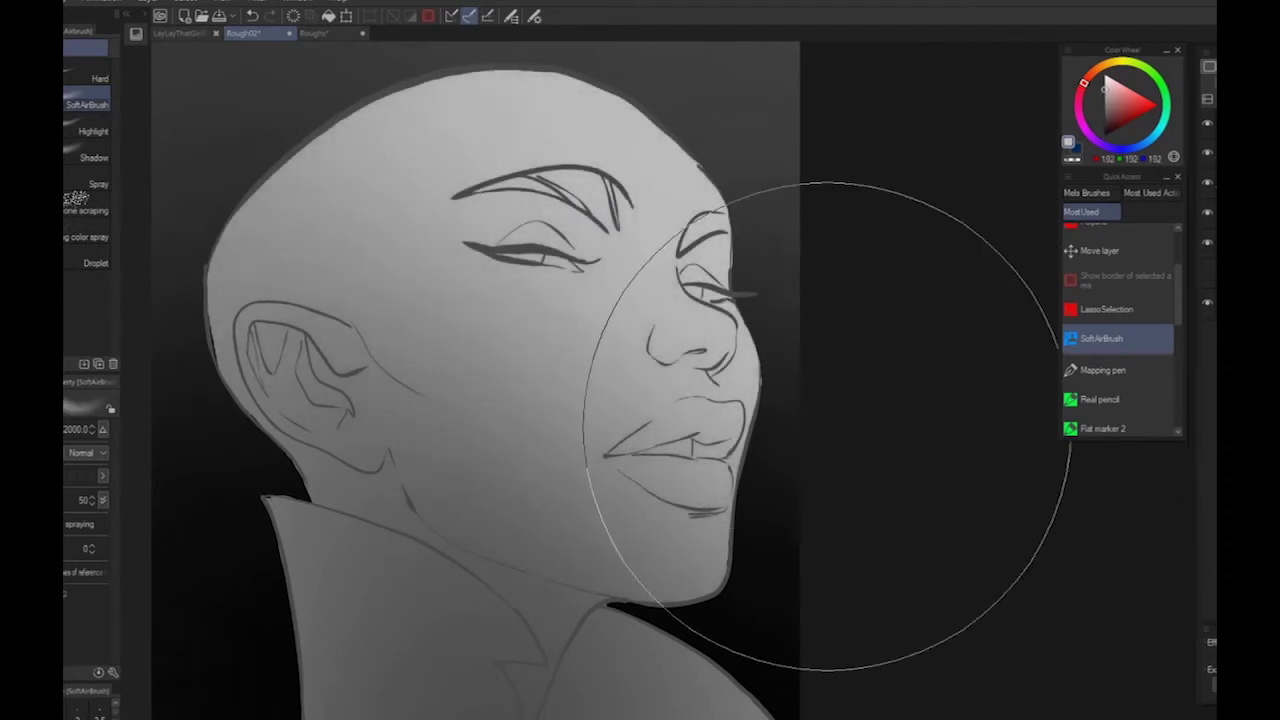
key("ctrl+z")
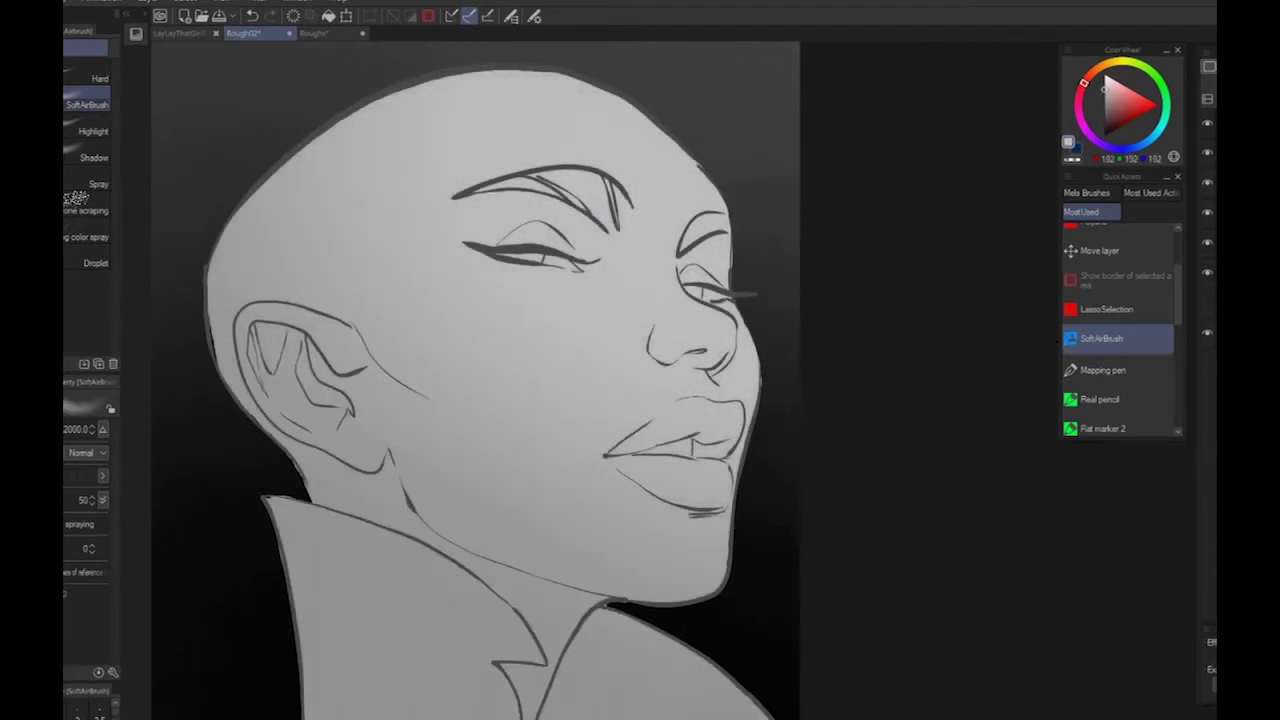
left_click_drag(832, 652, 418, 703)
Lasso-fill gray (110, 110, 110) shadow shapes around both eyes and across the underside of the nose
left_click(1125, 309)
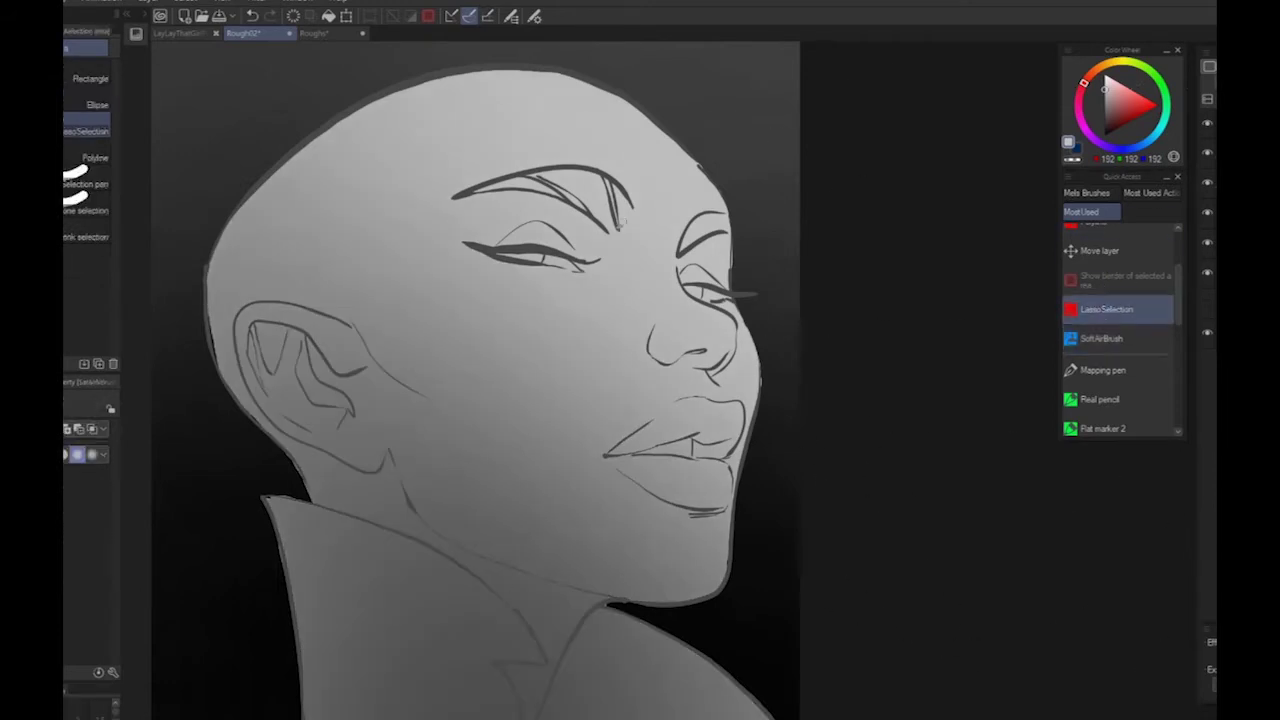
left_click_drag(1179, 281, 1179, 246)
left_click(1110, 238)
mouse_move(606, 232)
left_mouse_down()
mouse_move(593, 213)
mouse_move(572, 244)
left_mouse_up()
mouse_move(455, 195)
left_mouse_down()
mouse_move(605, 225)
mouse_move(440, 215)
mouse_move(605, 258)
mouse_move(598, 240)
left_mouse_up()
left_click(415, 425, "alt")
mouse_move(485, 255)
left_mouse_down()
mouse_move(546, 280)
mouse_move(580, 270)
left_mouse_up()
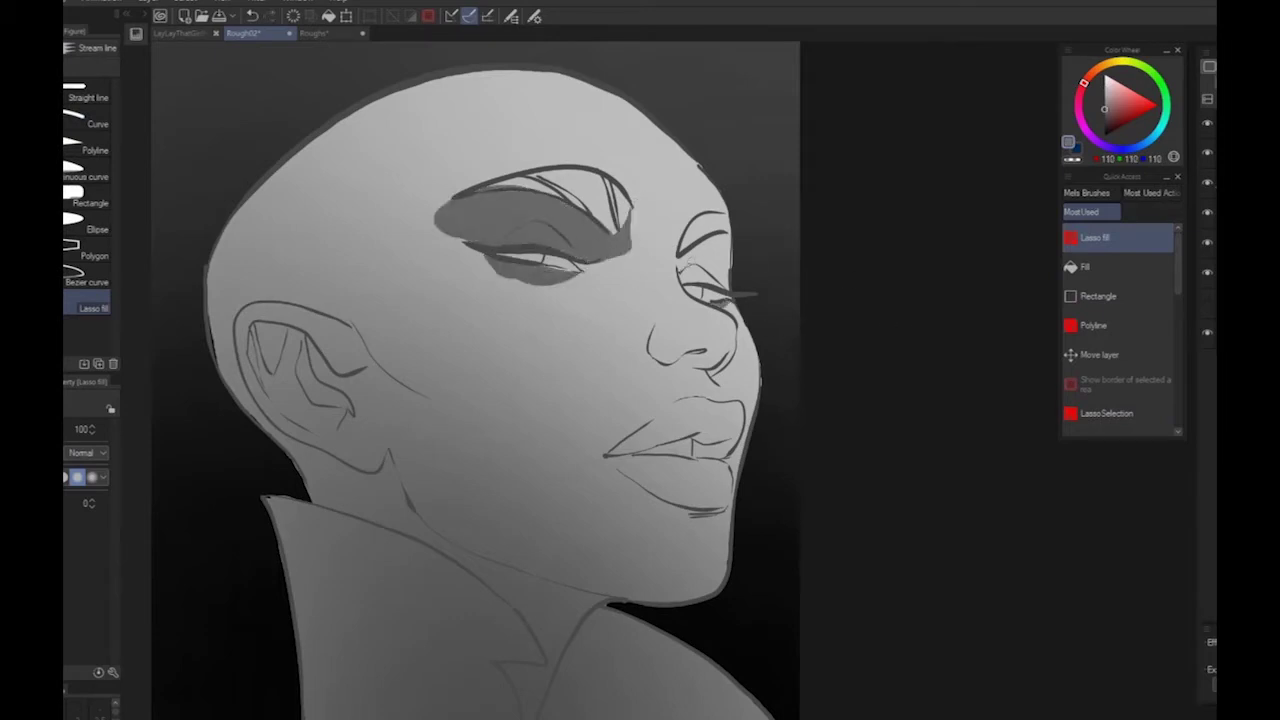
left_click_drag(688, 266, 680, 257)
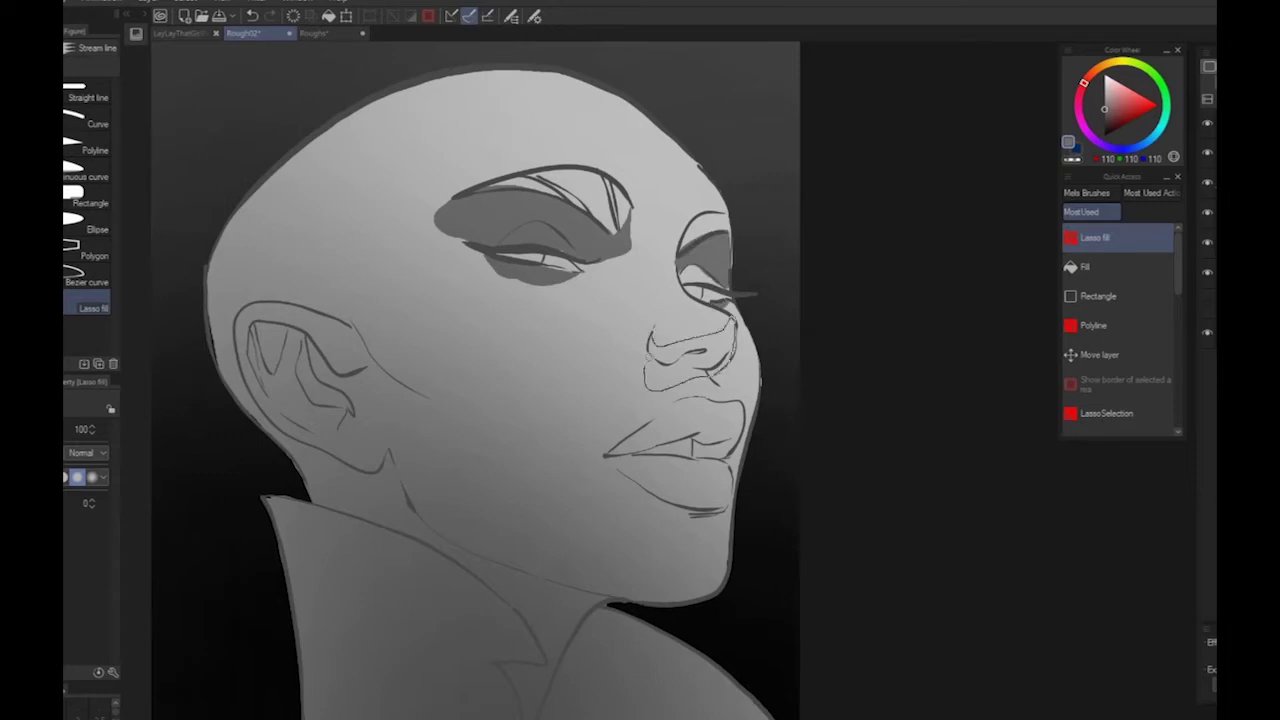
left_click_drag(730, 320, 657, 357)
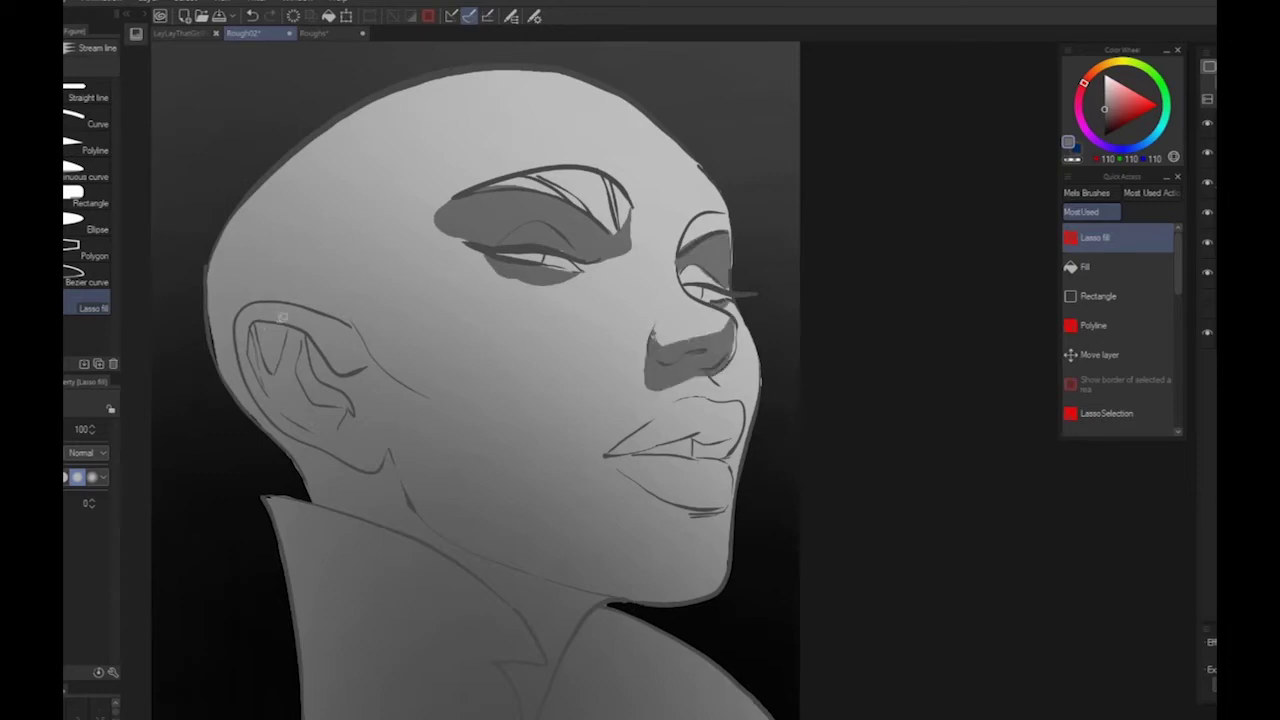
Lasso-fill gray (110, 110, 110) shadows behind the ear and under the jaw, and across the upper lip and beneath the lower lip
mouse_move(240, 334)
left_mouse_down()
mouse_move(297, 454)
mouse_move(398, 526)
mouse_move(394, 454)
mouse_move(302, 431)
mouse_move(225, 337)
left_mouse_up()
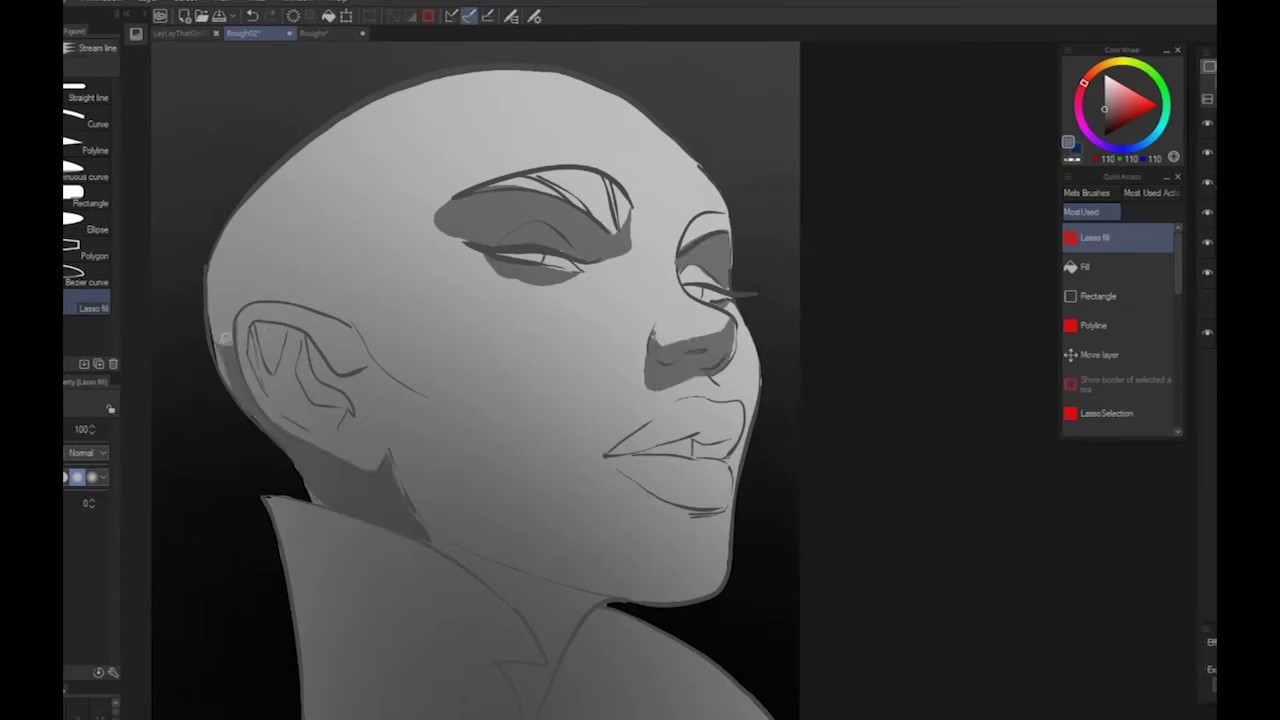
mouse_move(392, 450)
left_mouse_down()
mouse_move(630, 590)
mouse_move(526, 614)
mouse_move(420, 391)
left_mouse_up()
scroll(583, 617, "down", 1)
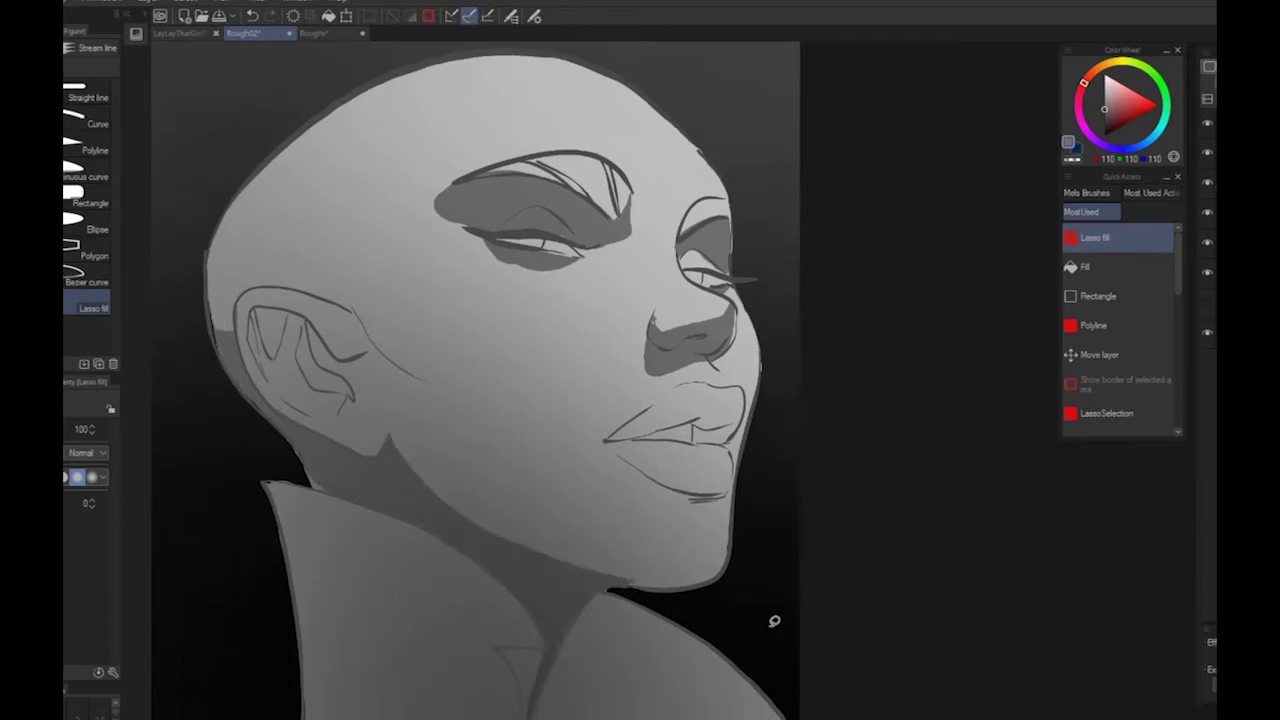
left_click_drag(733, 436, 622, 440)
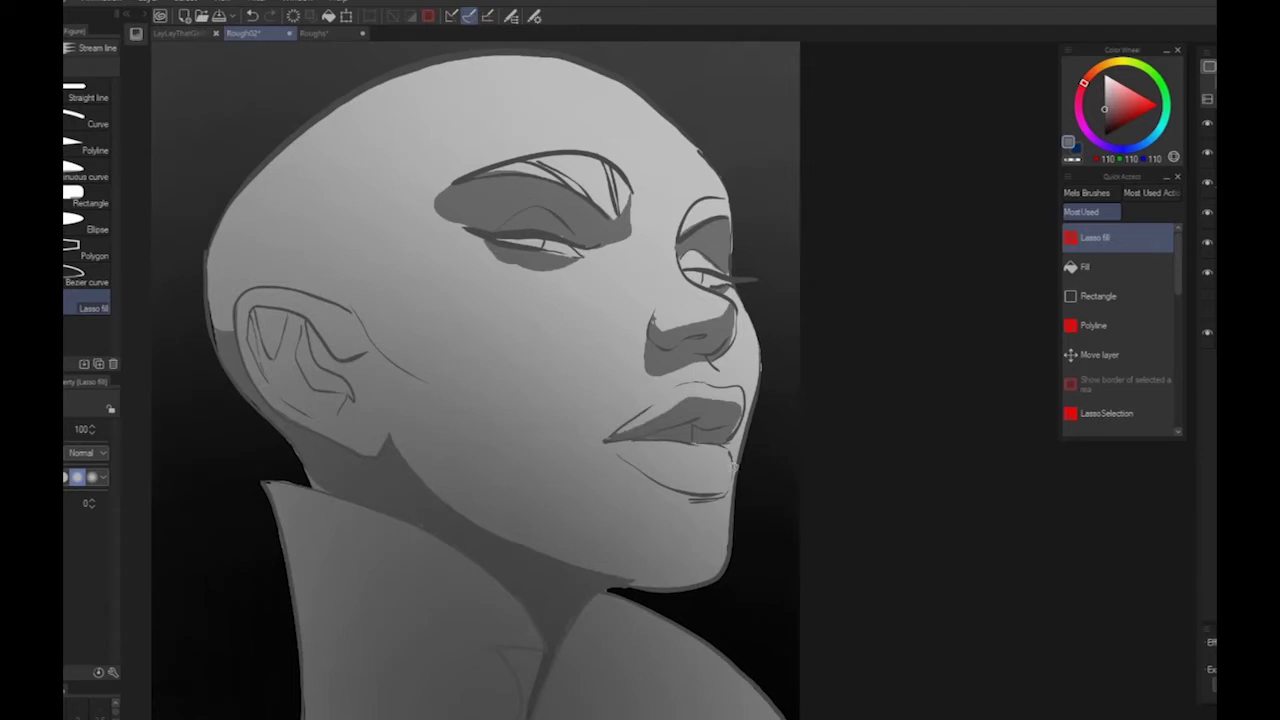
left_click_drag(708, 512, 820, 456)
Lasso-fill gray shadow shapes beneath the cheekbone and over the side of the head above the ear
left_click_drag(384, 346, 391, 386)
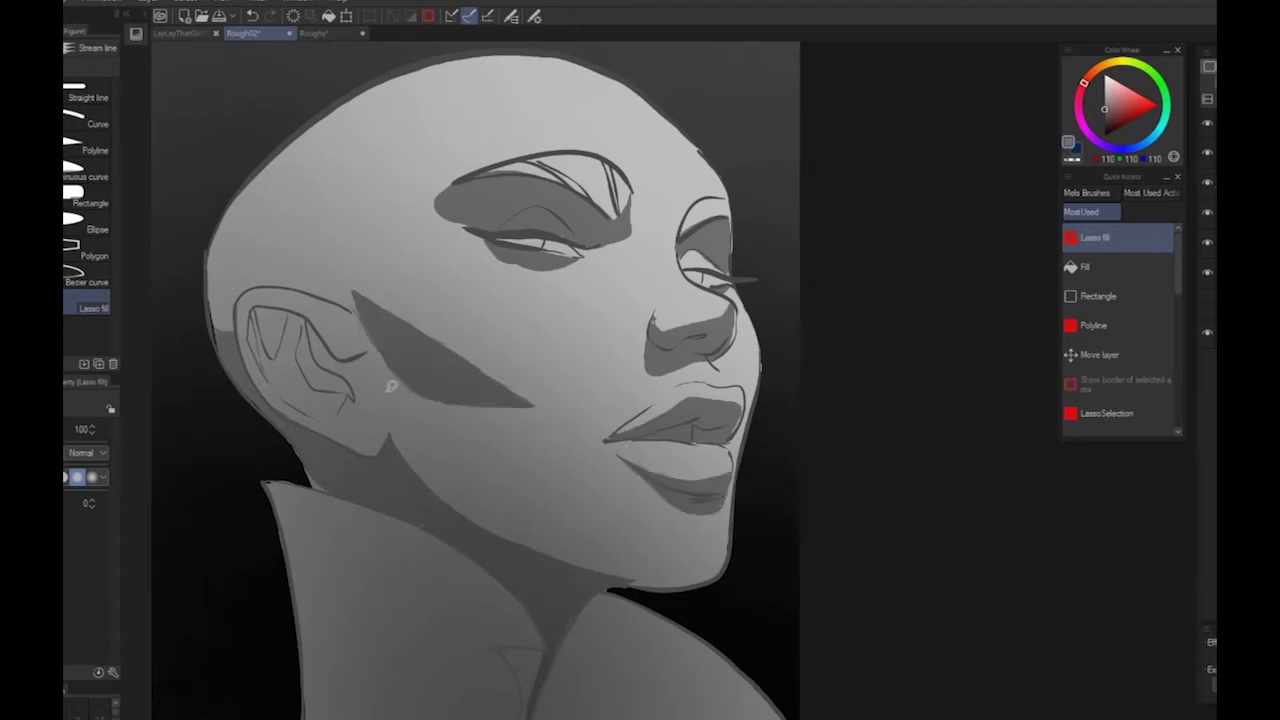
mouse_move(368, 334)
left_mouse_down()
mouse_move(433, 488)
mouse_move(364, 316)
left_mouse_up()
mouse_move(334, 110)
left_mouse_down()
mouse_move(367, 321)
mouse_move(207, 261)
mouse_move(334, 110)
left_mouse_up()
scroll(389, 132, "down", 1)
scroll(810, 568, "up", 1)
left_click_drag(735, 540, 926, 601)
left_click_drag(425, 391, 463, 441)
scroll(878, 595, "down", 2)
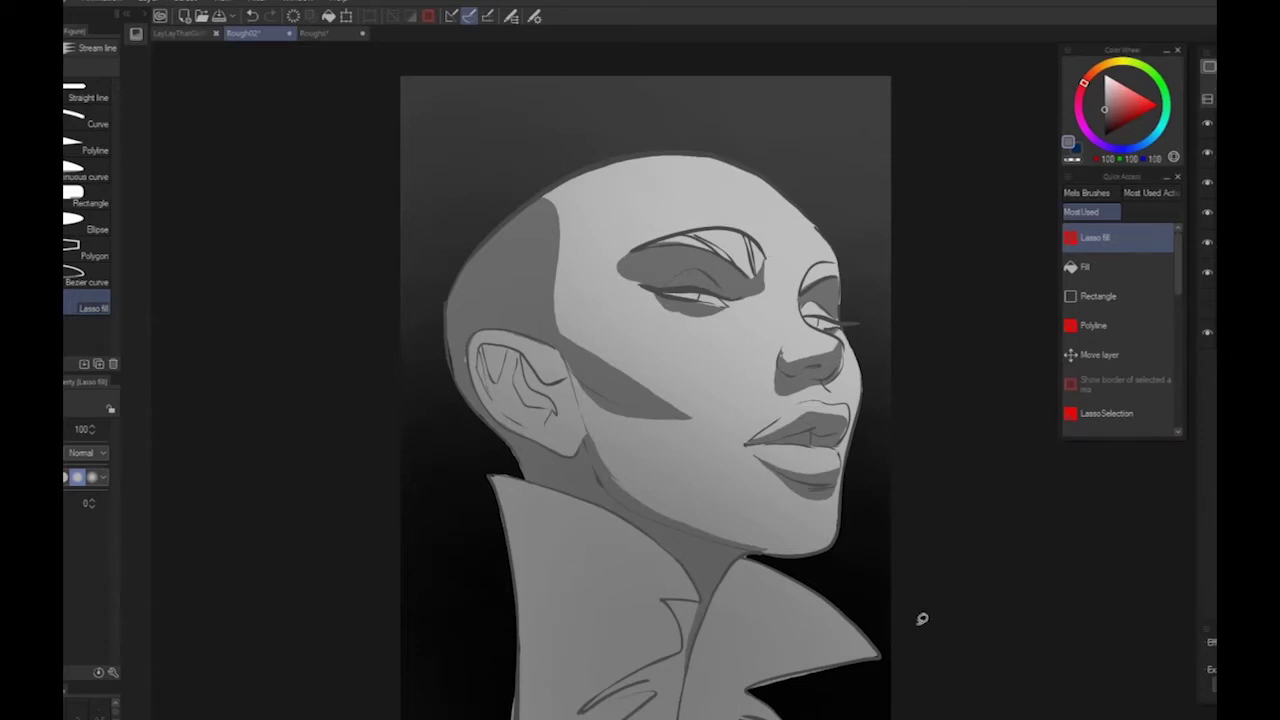
Lasso-fill dark gray (64, 64, 64) over both eyebrows and across the hair area along the top of the head
left_click(1104, 120)
left_click_drag(660, 240, 655, 248)
left_click_drag(805, 286, 803, 290)
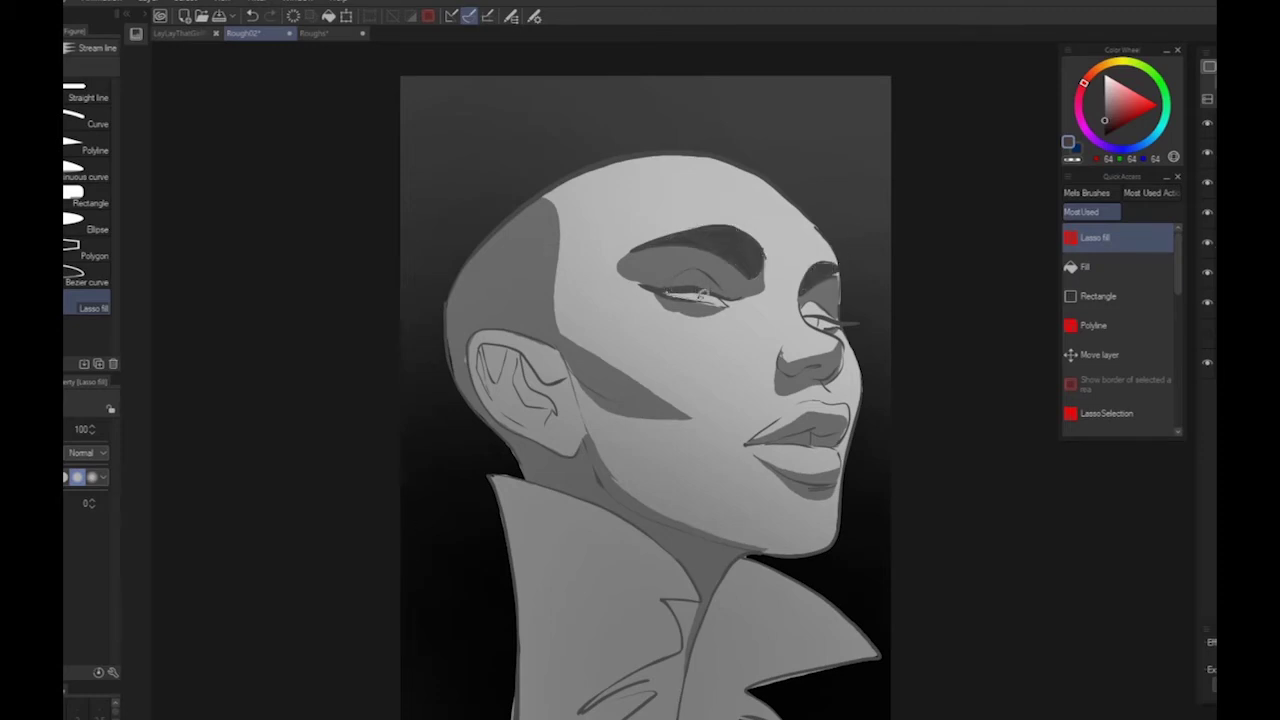
left_click_drag(703, 293, 690, 300)
mouse_move(744, 158)
left_mouse_down()
mouse_move(664, 158)
mouse_move(572, 182)
mouse_move(743, 157)
left_mouse_up()
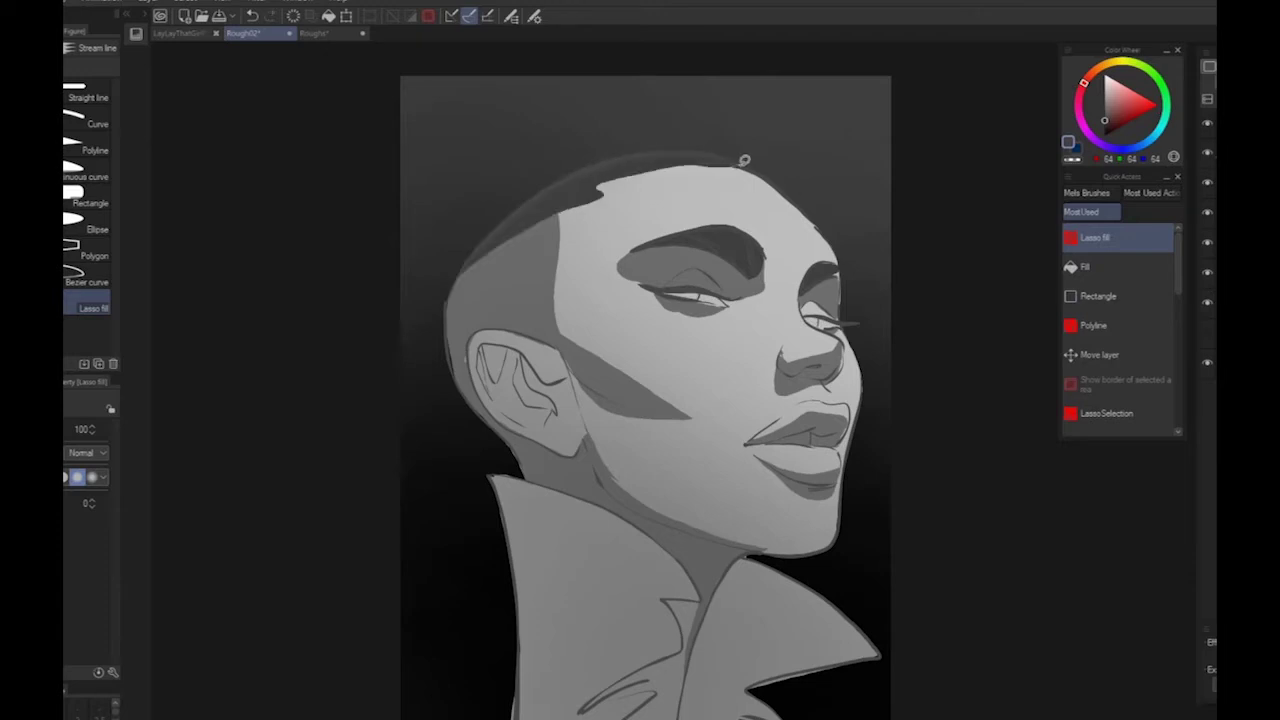
left_click_drag(602, 191, 572, 182)
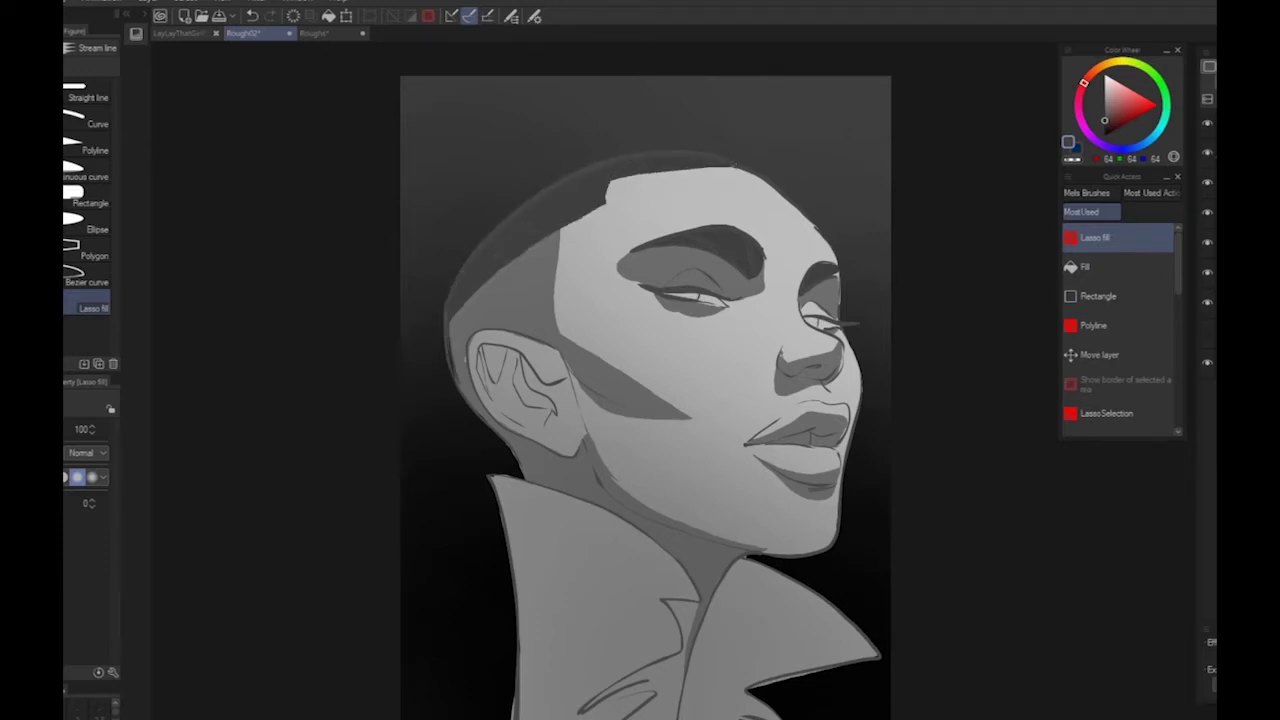
Fade the lower hairline and the inner ends of both eyebrows with the SoftAirBrush at size 300 using transparent color
left_click_drag(1178, 293, 1178, 314)
left_click(1104, 371)
key("[")
key("[")
key("[")
key("[")
key("[")
key("[")
key("[")
key("[")
key("[")
key("[")
mouse_move(586, 212)
left_mouse_down()
mouse_move(469, 330)
mouse_move(617, 216)
left_mouse_up()
left_click_drag(772, 278, 755, 250)
left_click_drag(838, 242, 812, 282)
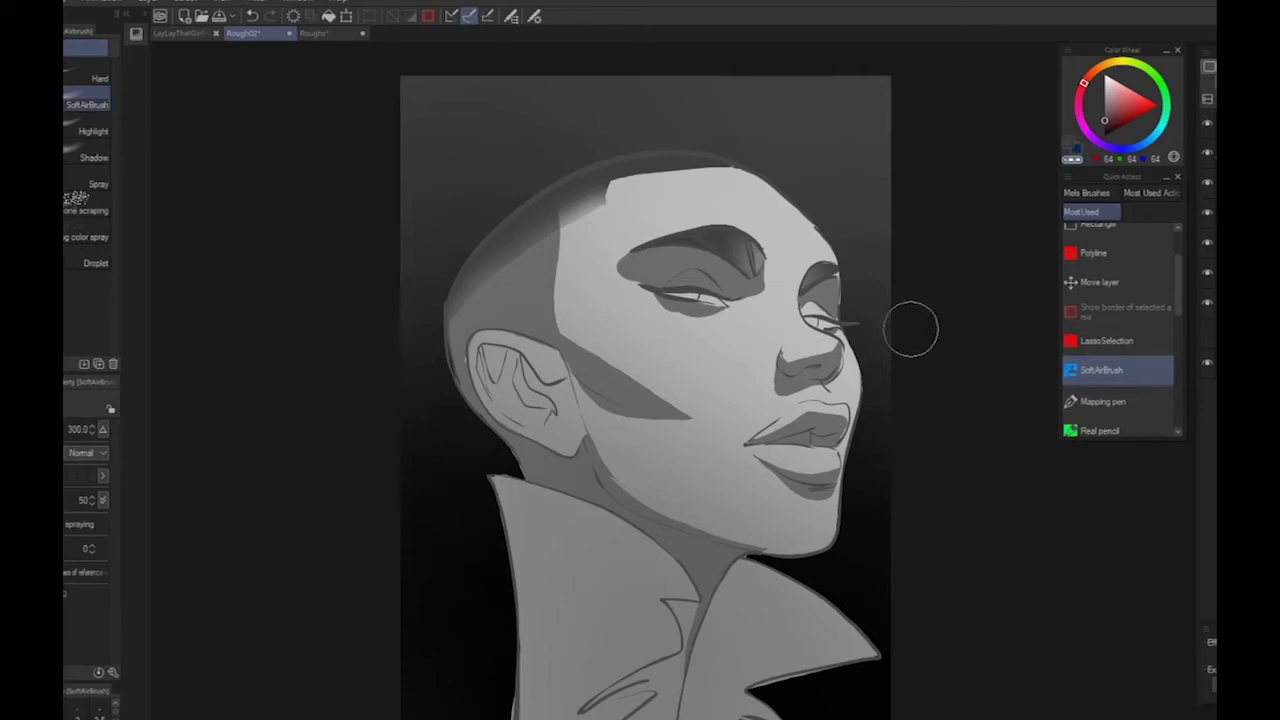
Create a new layer and draw a white (255, 255, 255) guide line down the forehead with the G-pen at size 80
key("ctrl+shift+n")
left_click_drag(1178, 285, 1178, 326)
left_click(1091, 383)
left_click(1105, 76)
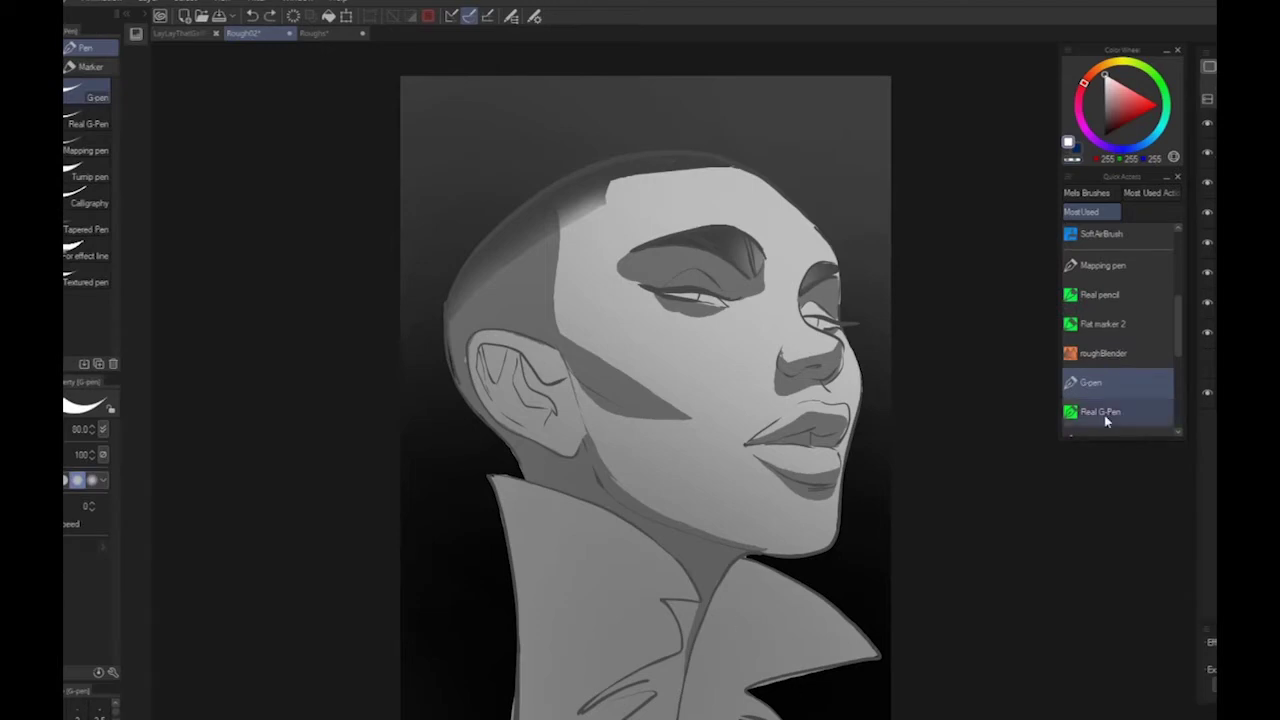
left_click_drag(677, 172, 708, 220)
mouse_move(705, 302)
left_mouse_down()
mouse_move(707, 411)
mouse_move(655, 498)
left_mouse_up()
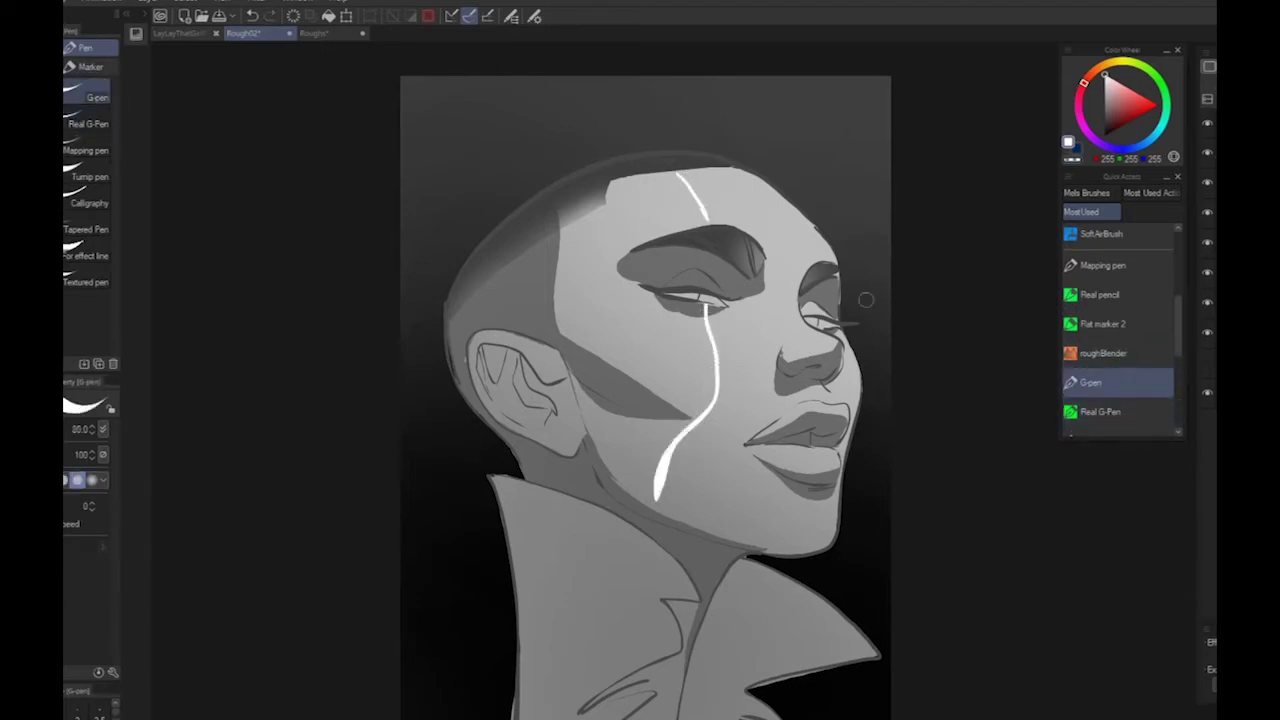
key("ctrl+z")
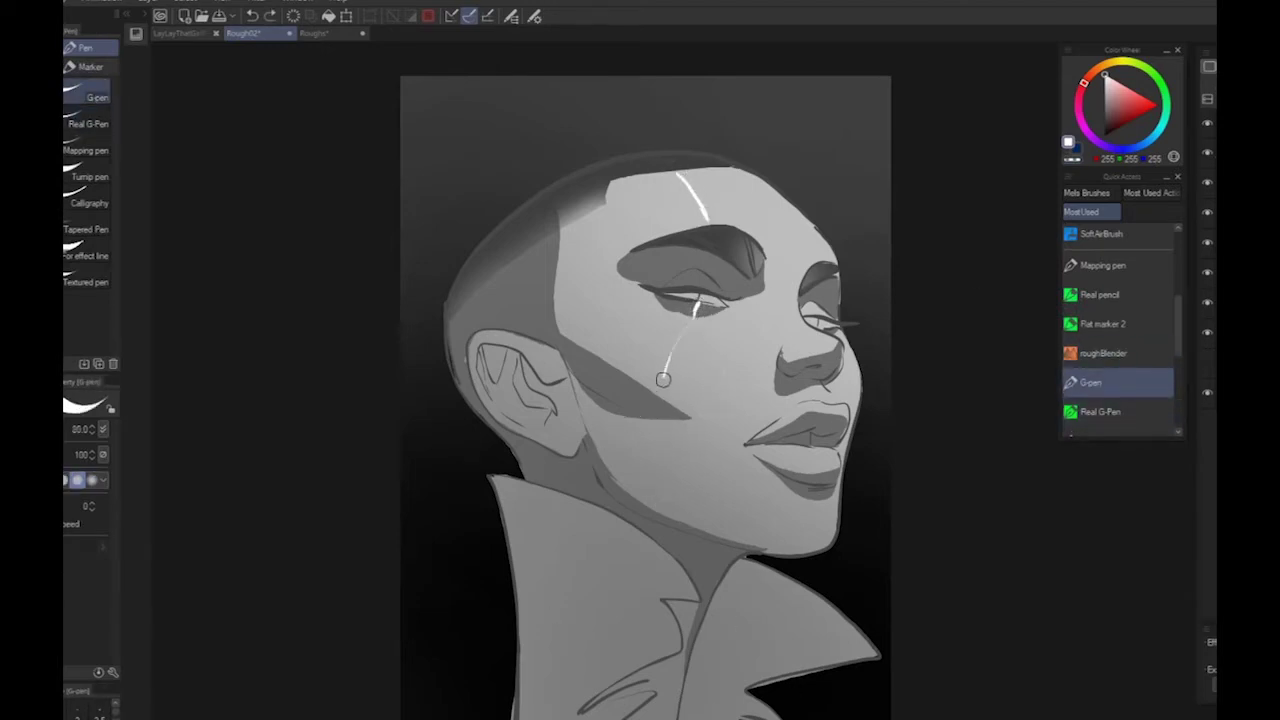
left_click_drag(663, 378, 656, 528)
key("ctrl+z")
Draw white G-pen lines forking from the near eye down the cheek, plus lines above the far brow, beside the nose and on the chin
left_click_drag(703, 306, 657, 514)
mouse_move(676, 340)
left_mouse_down()
mouse_move(620, 430)
mouse_move(617, 478)
left_mouse_up()
left_click_drag(786, 200, 810, 256)
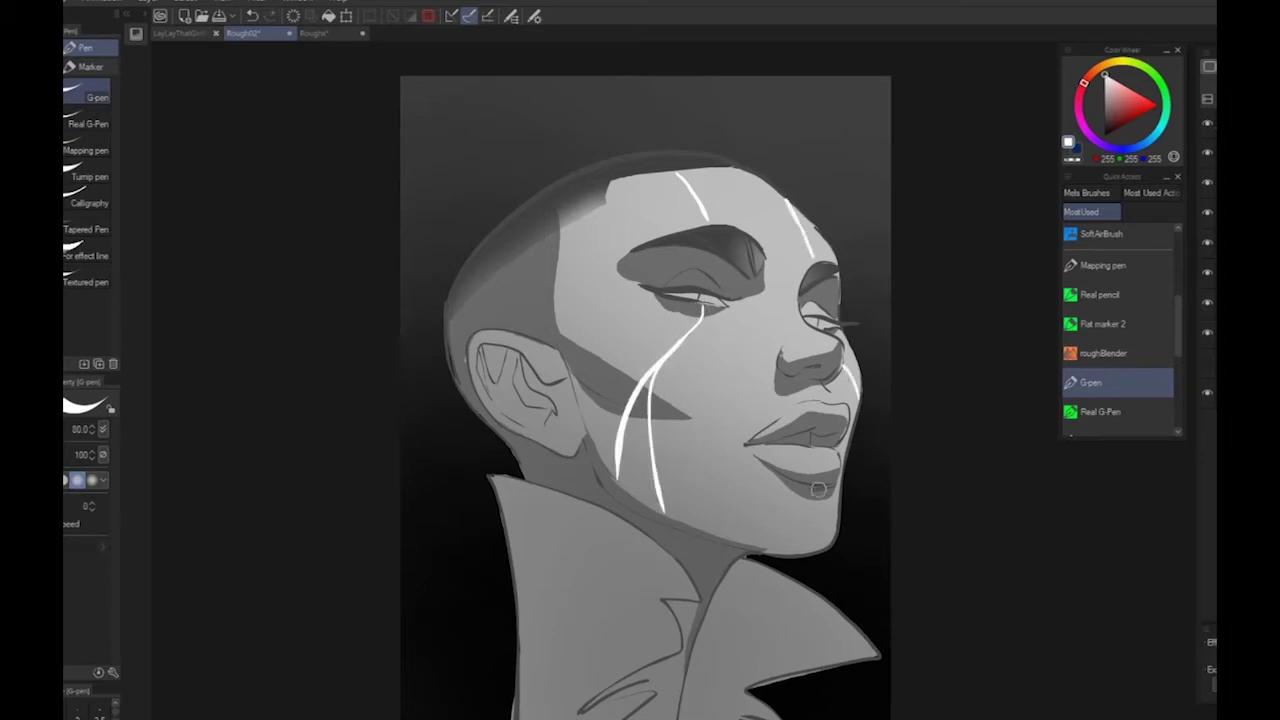
key("ctrl+z")
left_click_drag(819, 487, 828, 541)
scroll(739, 508, "up", 1)
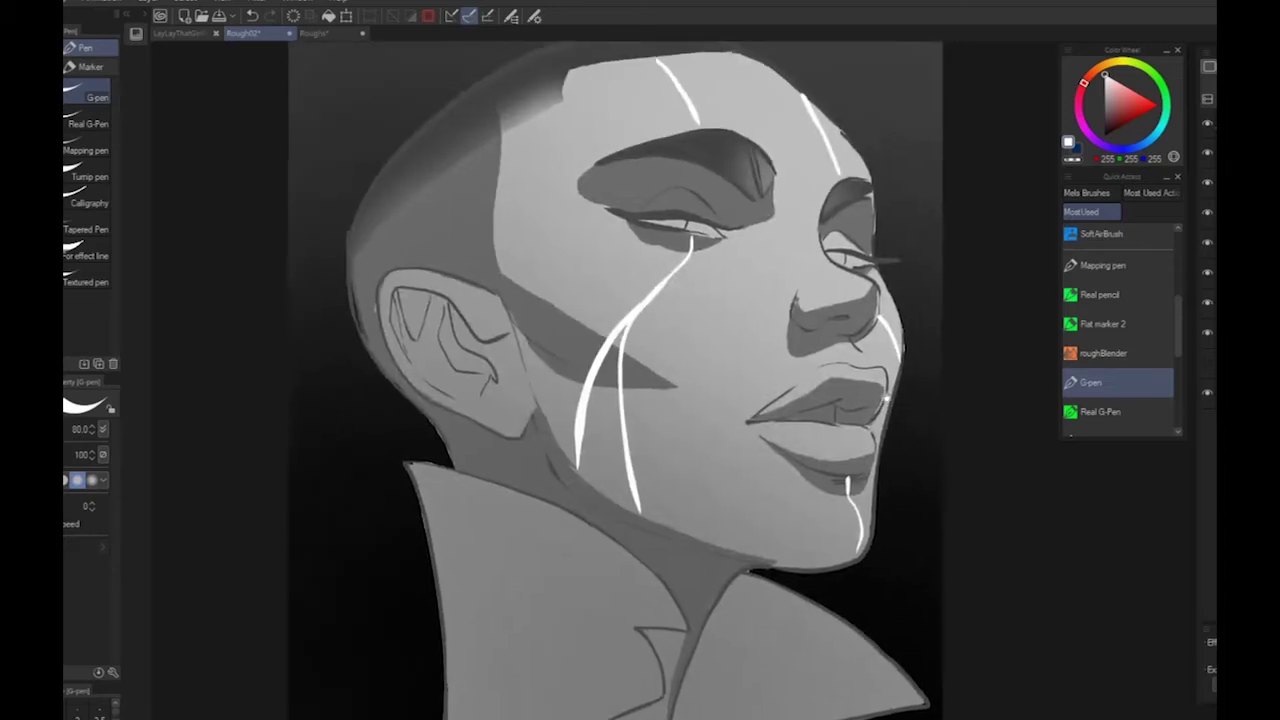
left_click_drag(812, 118, 800, 86)
scroll(782, 593, "down", 4)
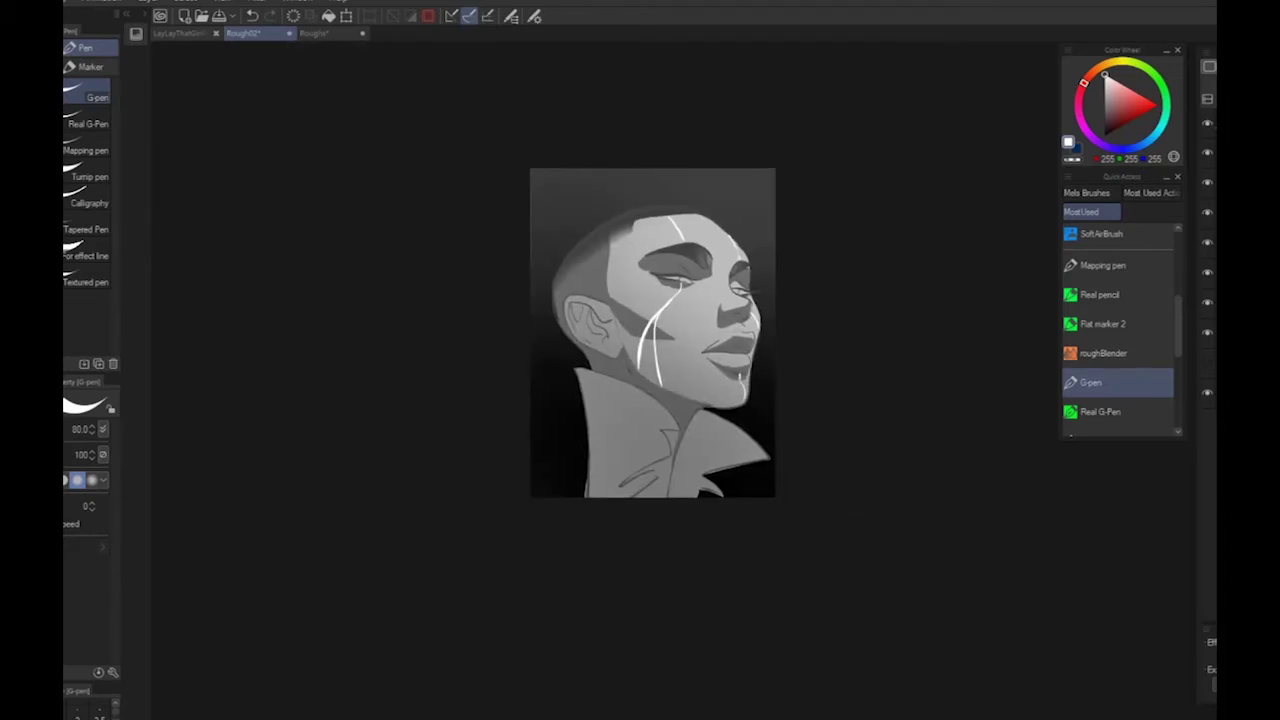
Lasso-fill the lower cheek and jaw from the sideburn to the chin with sampled gray (102, 102, 102)
left_click(623, 351, "alt")
scroll(1120, 326, "up", 3)
left_click(1095, 237)
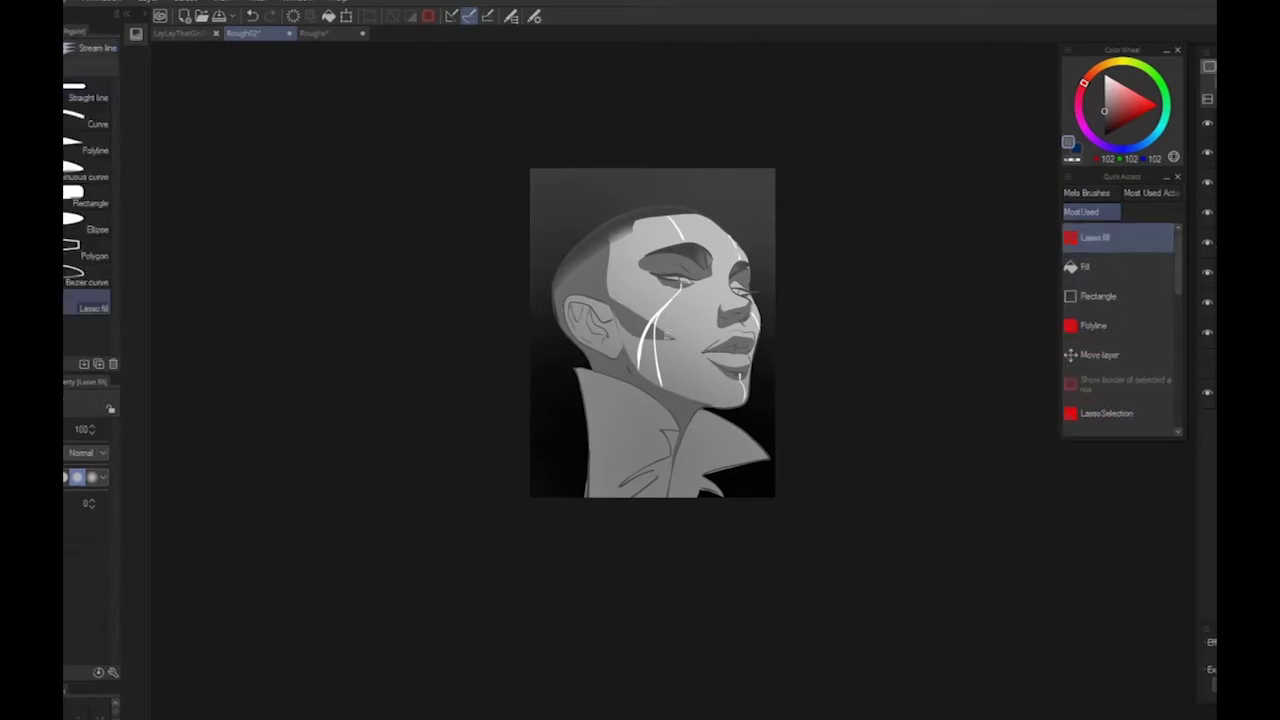
scroll(746, 437, "up", 4)
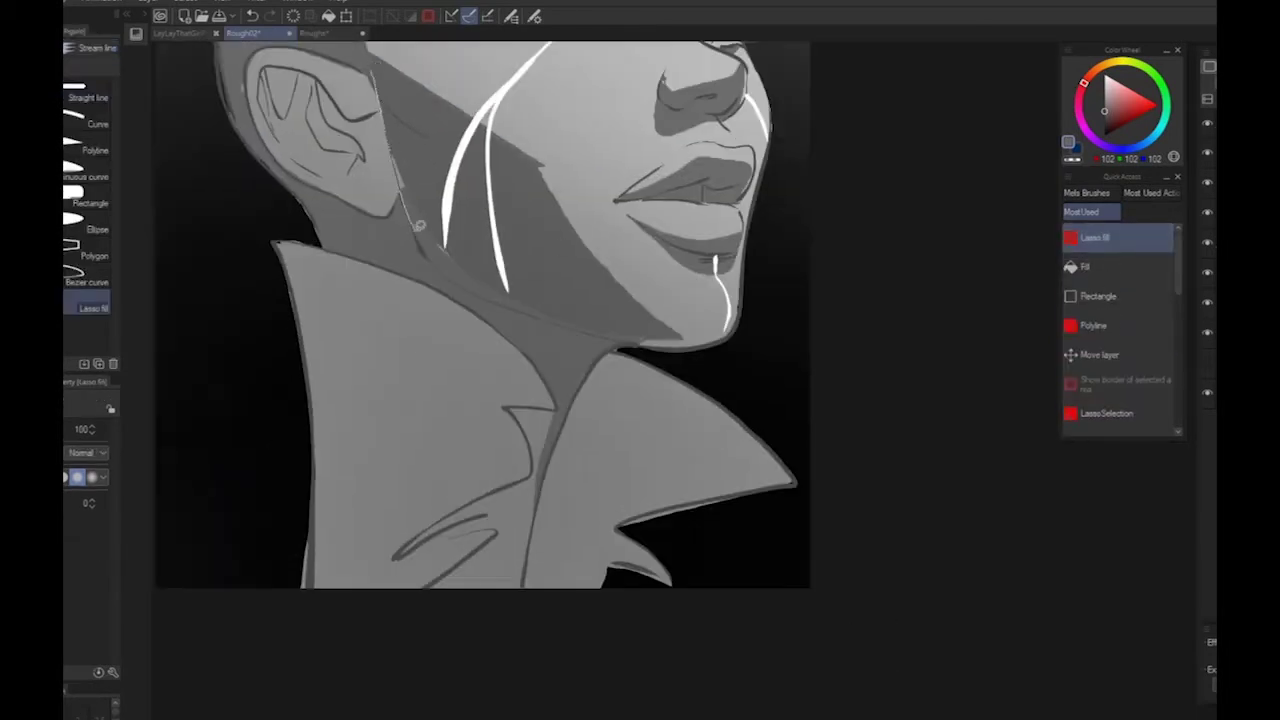
mouse_move(413, 208)
left_mouse_down()
mouse_move(654, 318)
mouse_move(530, 255)
left_mouse_up()
left_click_drag(530, 255, 647, 264)
left_click_drag(846, 346, 766, 354)
left_click_drag(749, 545, 612, 673)
scroll(1146, 334, "down", 2)
Lasso-select the strip along the lower jaw, airbrush a soft gradient inside it, and clear the selection
left_click(1106, 331)
mouse_move(400, 388)
left_mouse_down()
mouse_move(384, 333)
mouse_move(578, 464)
left_mouse_up()
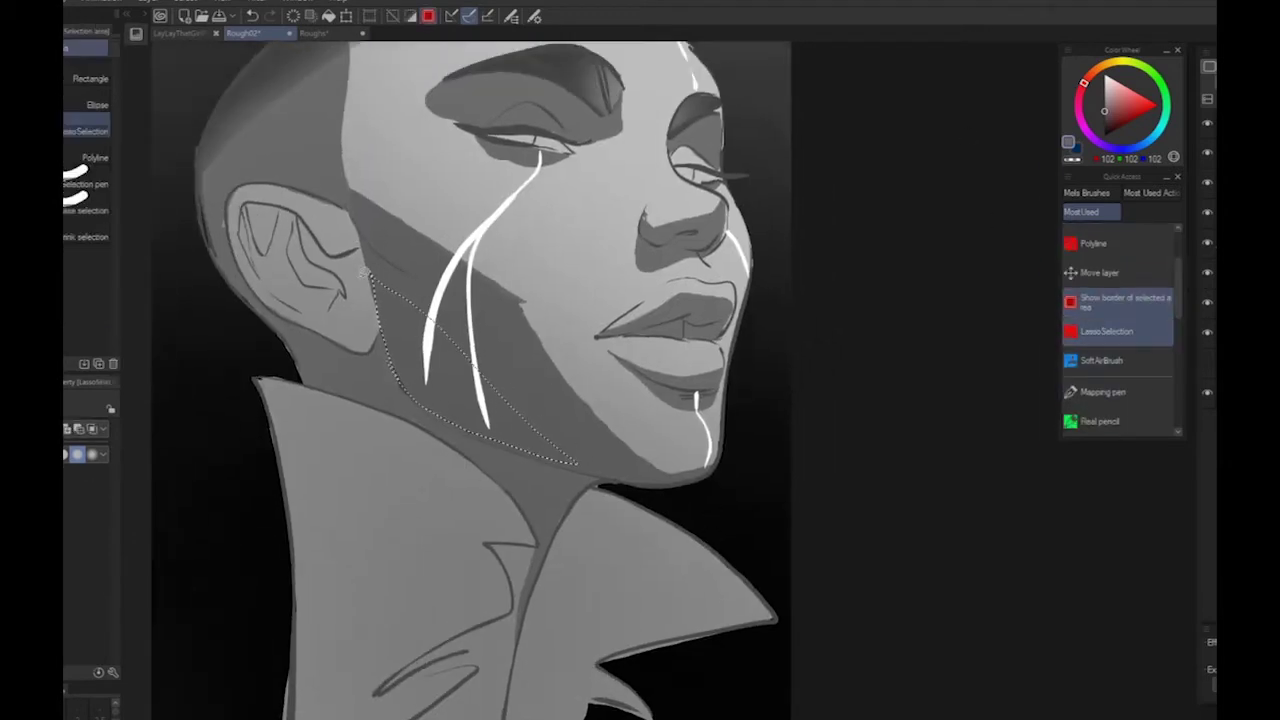
left_click(1130, 361)
left_click_drag(414, 340, 560, 455)
key("ctrl+d")
Soften the cheekbone and temple shadow edges with a smaller SoftAirBrush using grays sampled from the face
key("bracketleft")
key("bracketleft")
key("bracketleft")
left_click(483, 288, "alt")
mouse_move(366, 198)
left_mouse_down()
mouse_move(466, 266)
mouse_move(602, 428)
left_mouse_up()
left_click(526, 293, "alt")
mouse_move(526, 293)
left_mouse_down()
mouse_move(642, 456)
mouse_move(384, 217)
left_mouse_up()
left_click_drag(591, 423, 680, 462)
mouse_move(463, 204)
left_mouse_down()
mouse_move(594, 423)
mouse_move(489, 388)
left_mouse_up()
Airbrush sampled light gray (171, 171, 171) at size 100 along the cheek-to-chin shadow edge, the upper lip and the nose
left_click(493, 341, "alt")
key("bracketleft")
key("bracketleft")
key("bracketleft")
mouse_move(490, 269)
left_mouse_down()
mouse_move(471, 383)
mouse_move(784, 672)
left_mouse_up()
mouse_move(497, 270)
left_mouse_down()
mouse_move(631, 487)
mouse_move(771, 662)
left_mouse_up()
left_click_drag(771, 528, 850, 505)
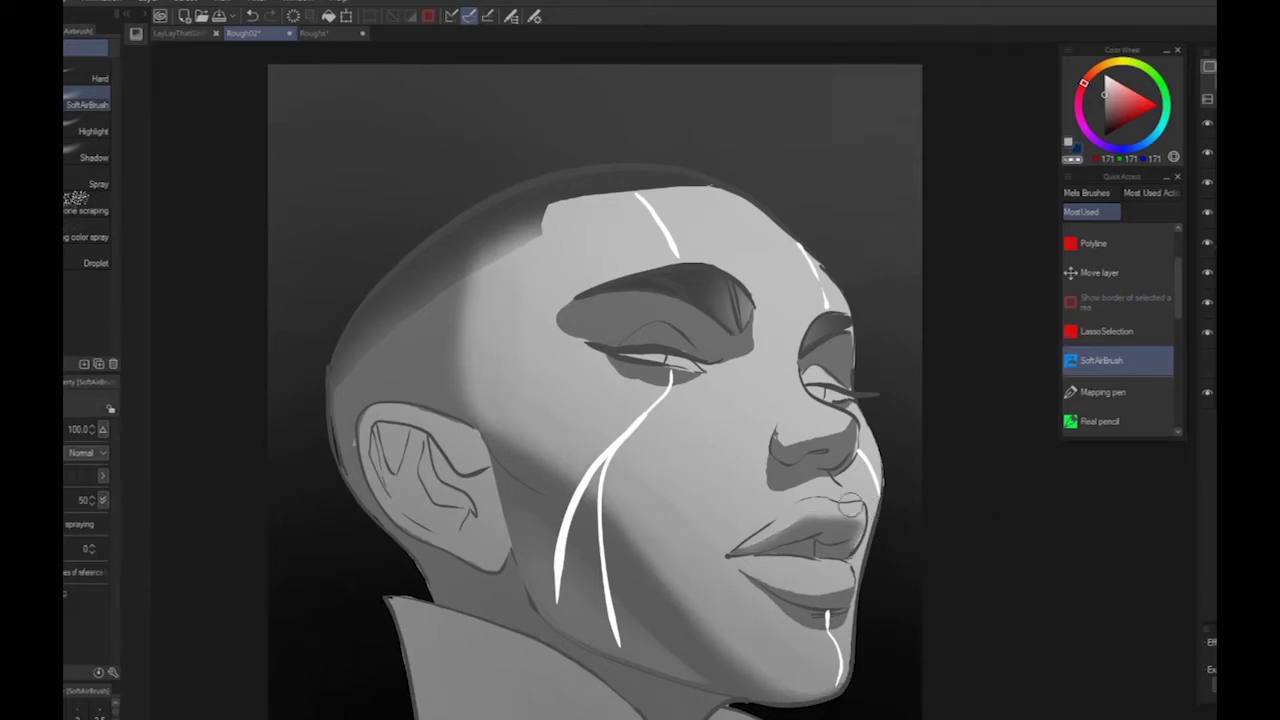
mouse_move(853, 415)
left_mouse_down()
mouse_move(757, 455)
mouse_move(823, 498)
left_mouse_up()
Soften the inner and outer ends of the near eye's socket shadow with the SoftAirBrush at size 200
key("bracketright")
key("bracketright")
key("bracketright")
key("bracketright")
left_click_drag(736, 368, 764, 356)
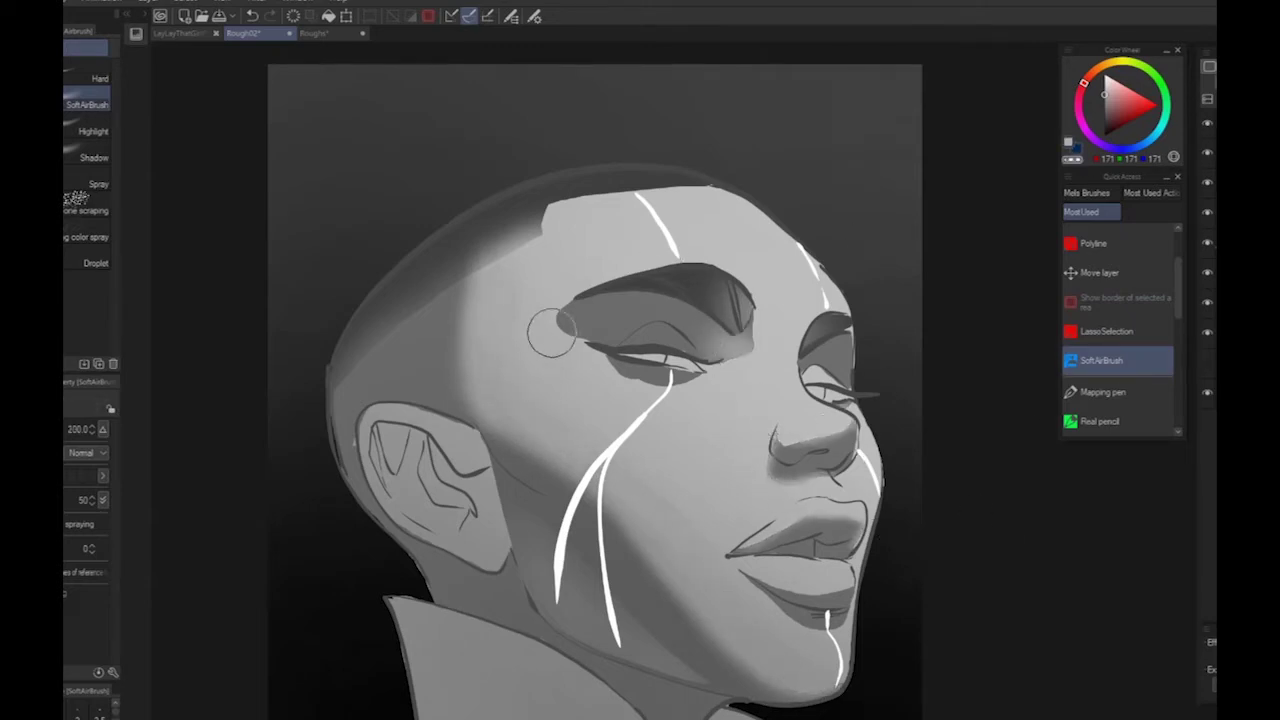
left_click_drag(552, 330, 568, 352)
left_click_drag(768, 357, 762, 342)
Soften the shadow edge on the lower lip with the SoftAirBrush at size 100
key("bracketleft")
key("bracketleft")
key("bracketleft")
key("bracketleft")
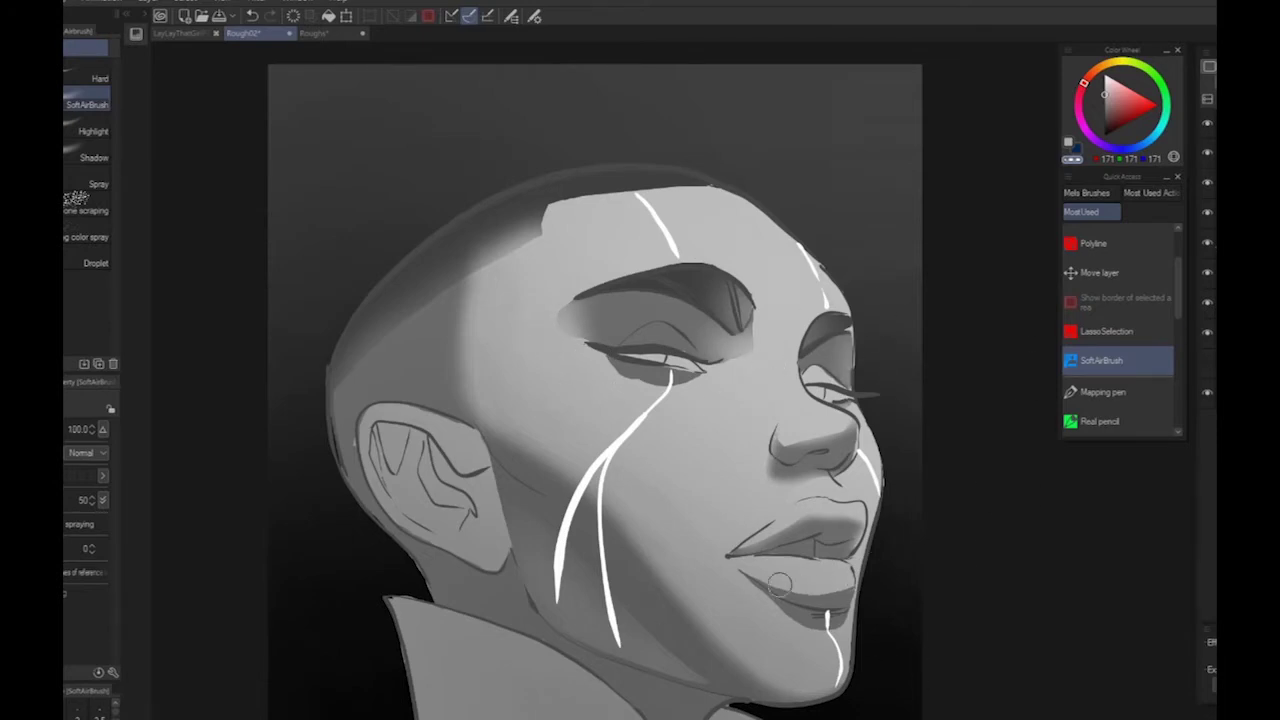
mouse_move(781, 583)
left_mouse_down()
mouse_move(797, 574)
mouse_move(781, 572)
left_mouse_up()
scroll(831, 553, "down", 3)
key("ctrl+0")
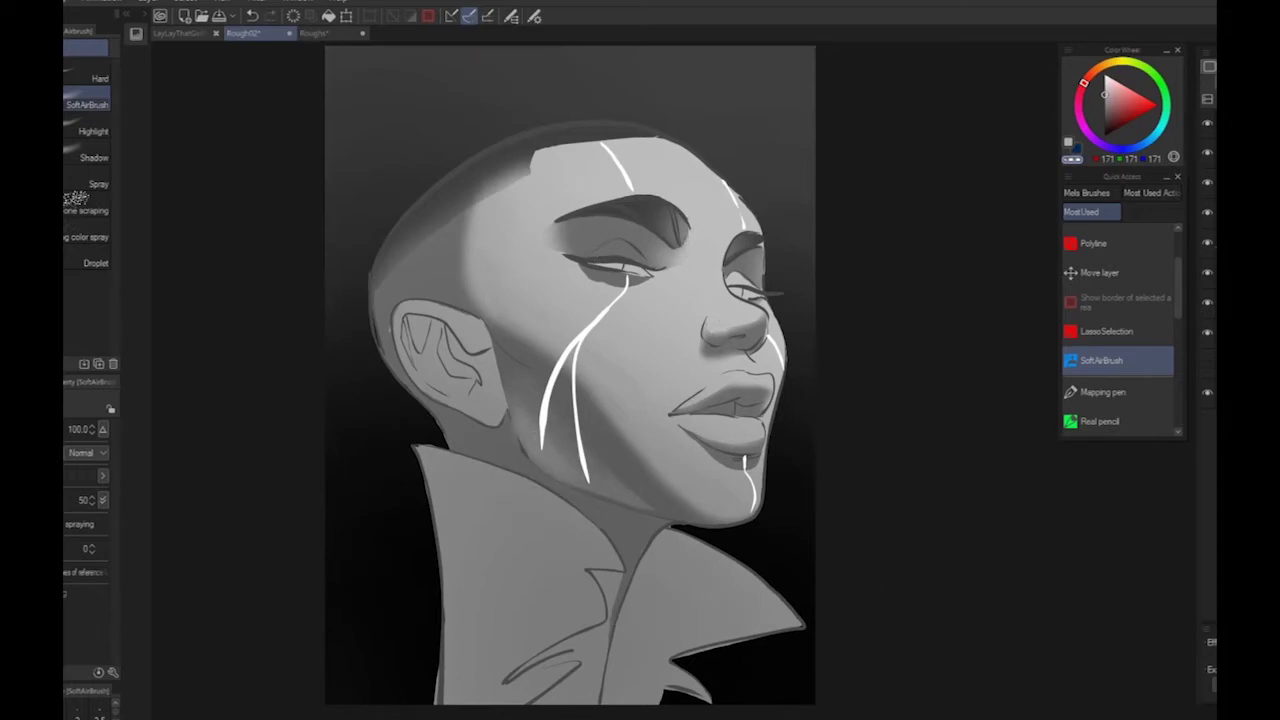
Shade the ear's inner hollows with Flat marker 2 at size 25, using dark gray (53, 53, 53) sampled from the hair
left_click_drag(1180, 315, 1180, 350)
left_click(1104, 331)
left_click(499, 163, "alt")
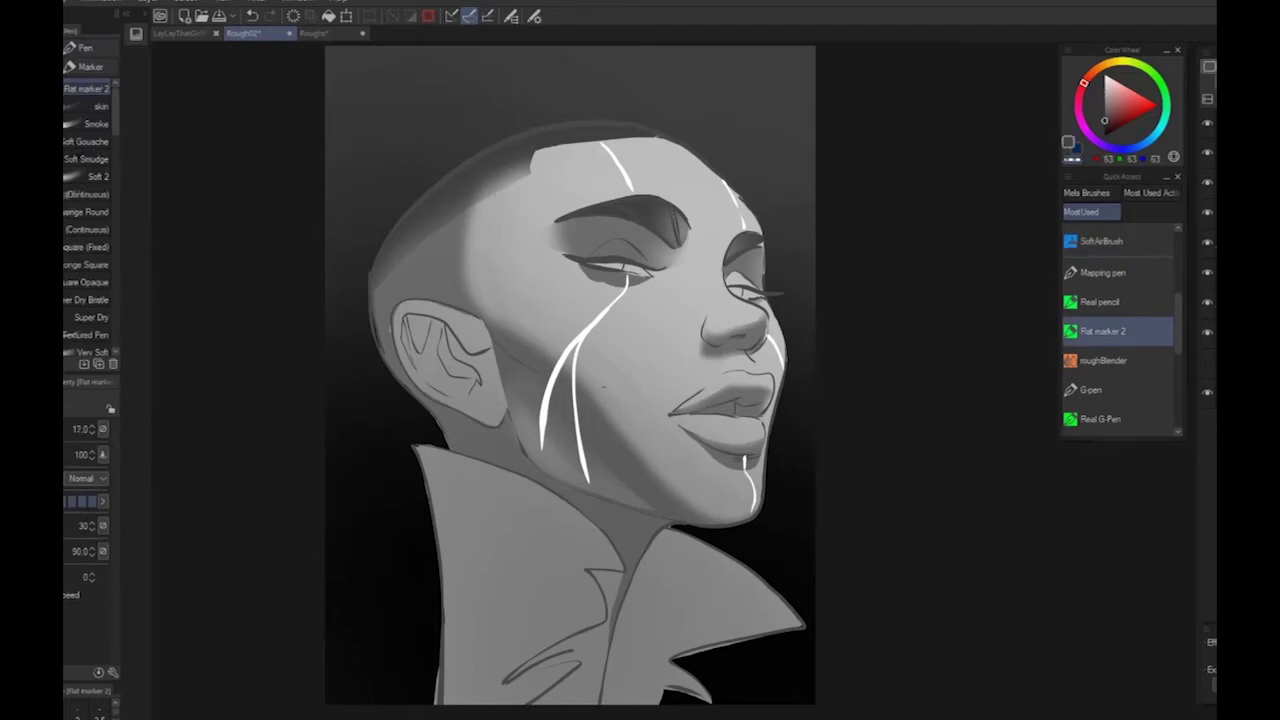
key("]")
key("]")
key("]")
key("]")
key("]")
key("]")
key("]")
mouse_move(407, 317)
left_mouse_down()
mouse_move(430, 334)
mouse_move(424, 354)
mouse_move(420, 344)
mouse_move(478, 379)
left_mouse_up()
Blend midtones across the ear's folds, rim and lower bowl with Flat marker 2, using grays sampled from the ear
left_click(418, 326, "alt")
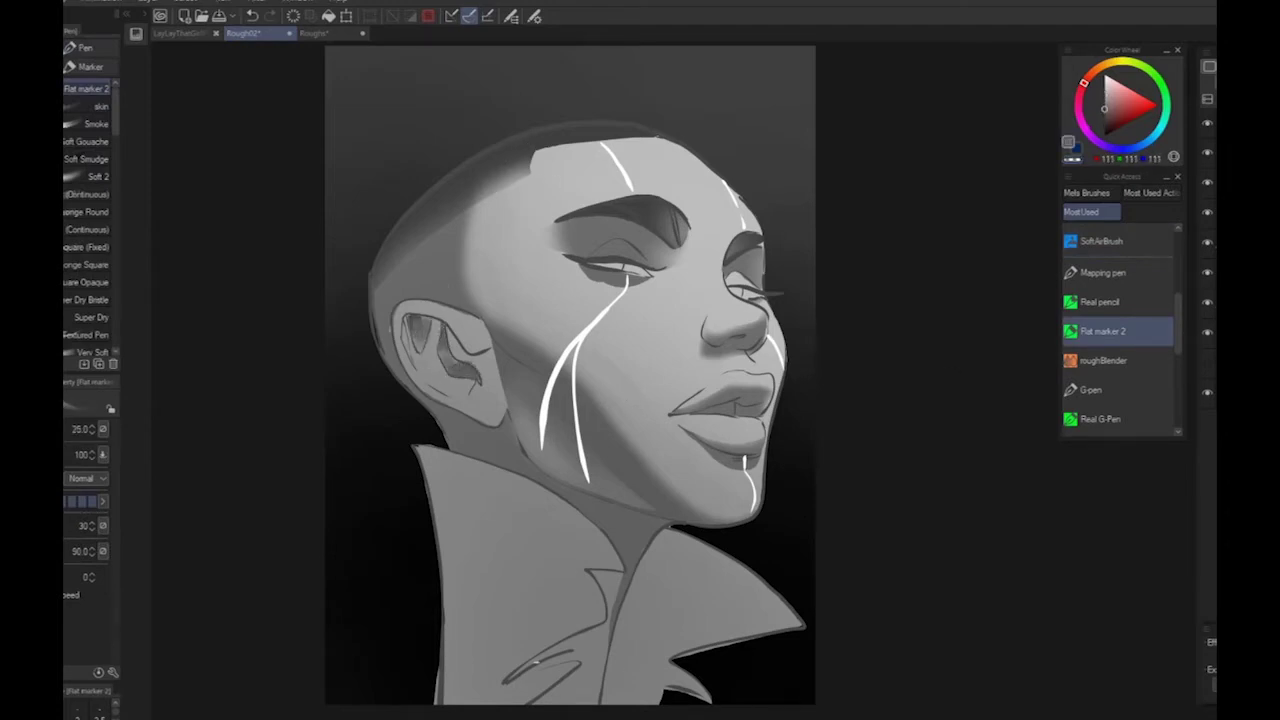
left_click(447, 362, "alt")
mouse_move(445, 323)
left_mouse_down()
mouse_move(447, 366)
mouse_move(470, 352)
left_mouse_up()
left_click(461, 371, "alt")
left_click(414, 341, "alt")
left_click_drag(404, 323, 435, 385)
left_click(438, 400, "alt")
left_click(436, 384, "alt")
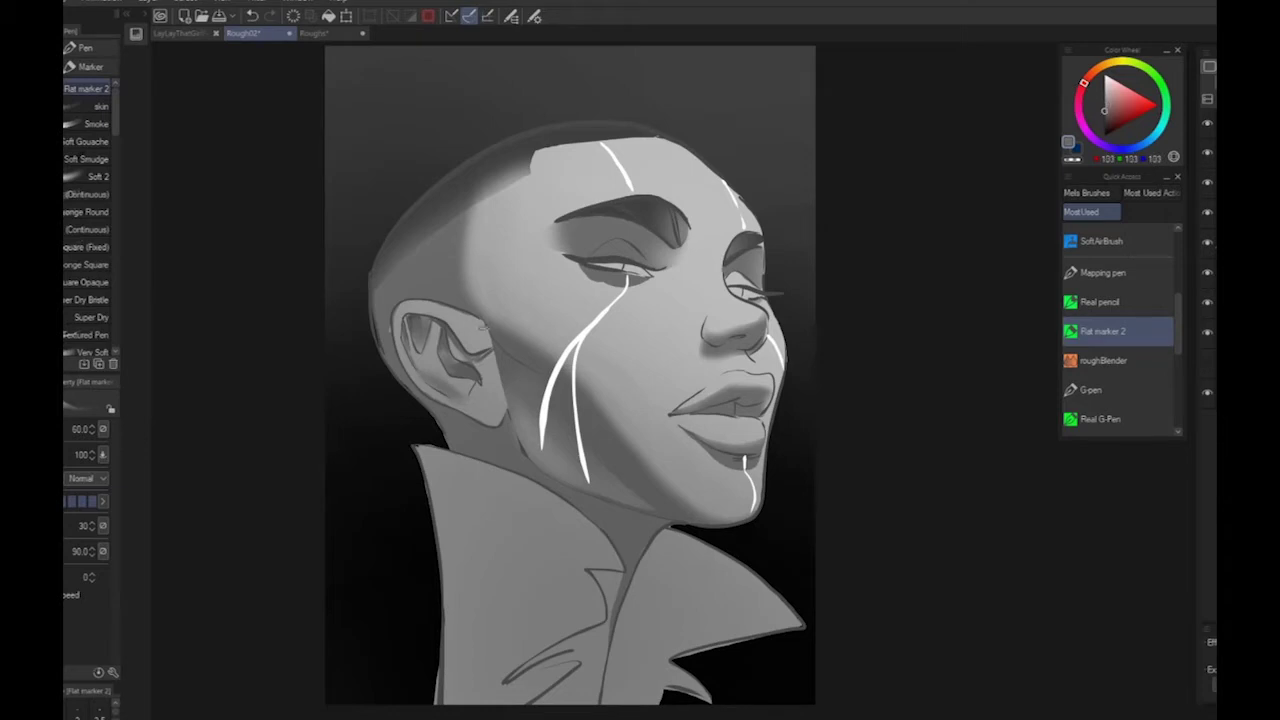
left_click_drag(484, 327, 468, 349)
left_click(468, 345, "alt")
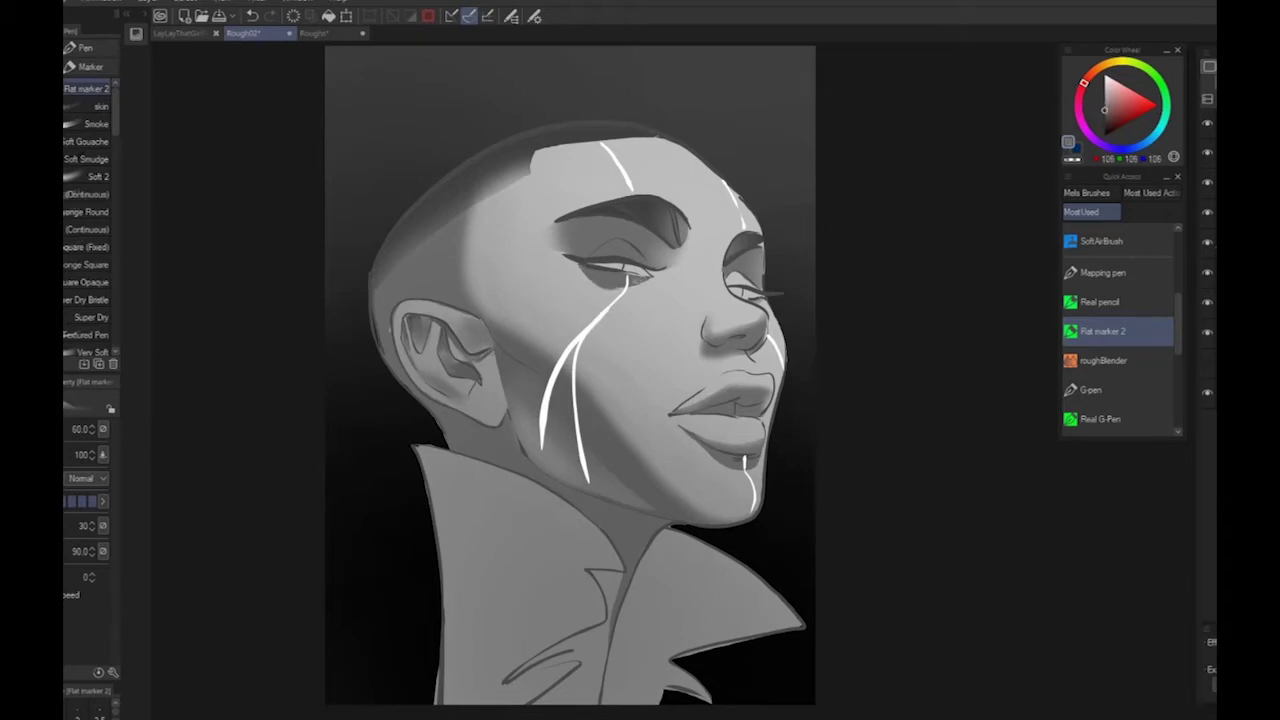
Blend the under-eye shadow and the bridge of the nose with larger Flat marker 2 strokes in sampled skin grays
left_click(648, 327, "alt")
left_click_drag(647, 279, 608, 280)
key("bracketright")
key("bracketright")
left_click(634, 287, "alt")
left_click_drag(694, 232, 712, 284)
left_click(671, 280, "alt")
left_click(703, 269, "alt")
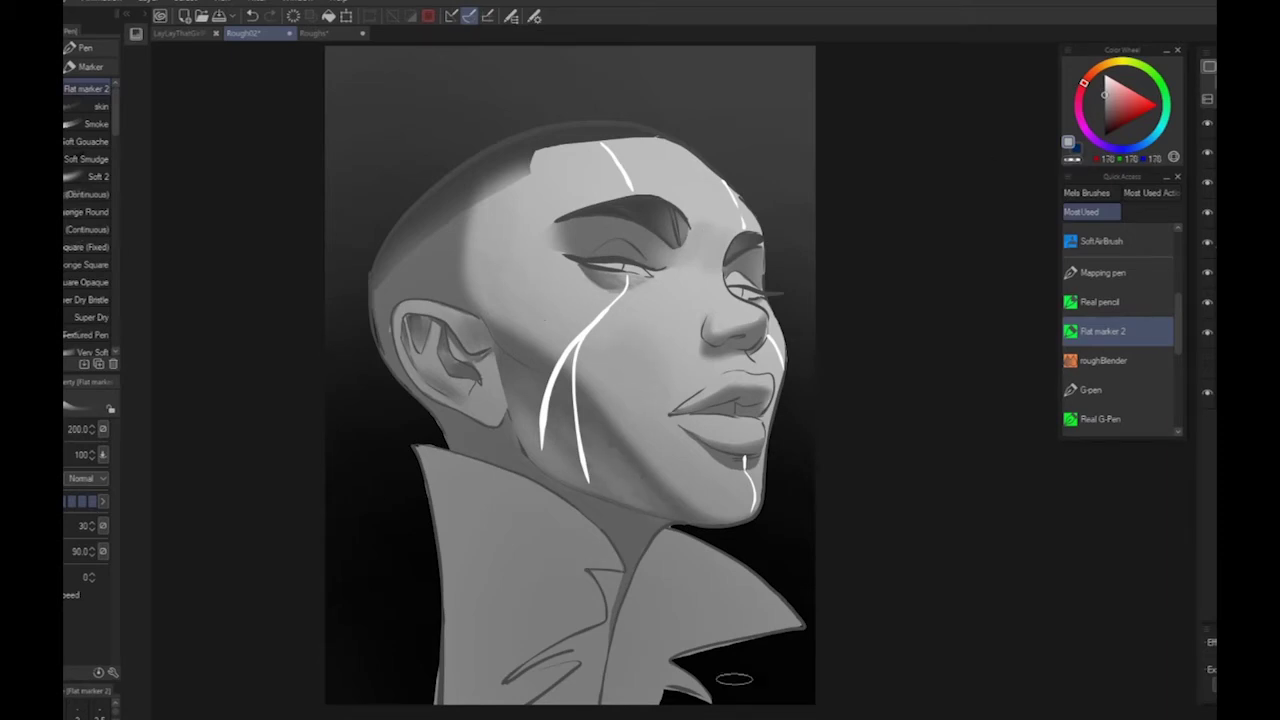
Blend the lower cheek shadow toward the jawline with Flat marker 2 at size 200 in sampled grays
left_click(619, 465, "alt")
left_click(619, 465, "alt")
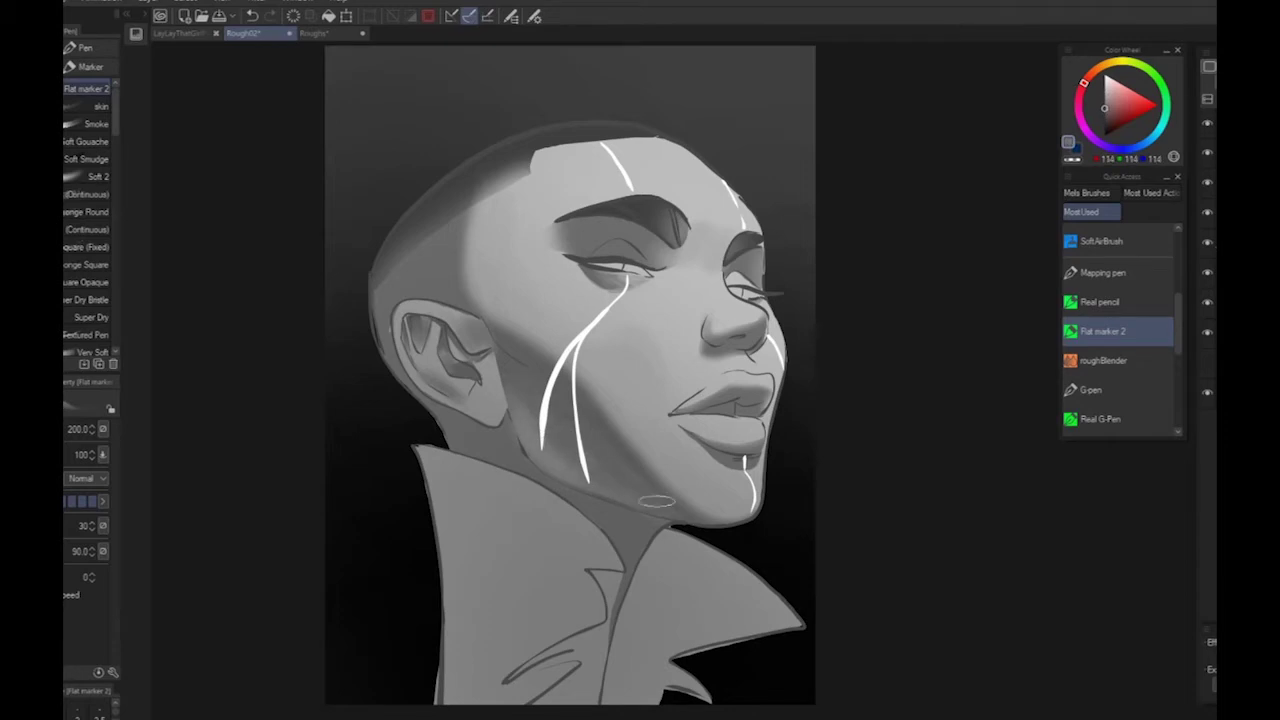
left_click(617, 465, "alt")
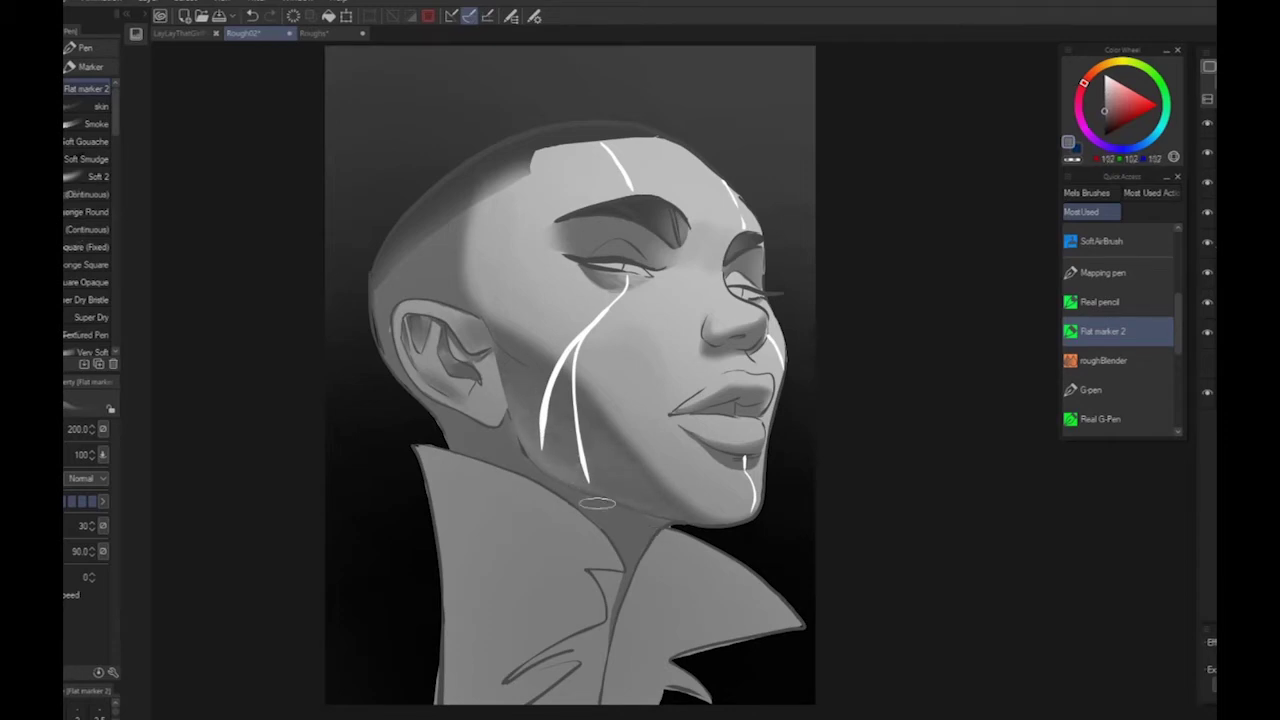
Refine the shading around the near eyelid, mouth corner and chin with Flat marker 2 at size 70 in sampled grays
left_click(606, 264, "alt")
key("p")
key("p")
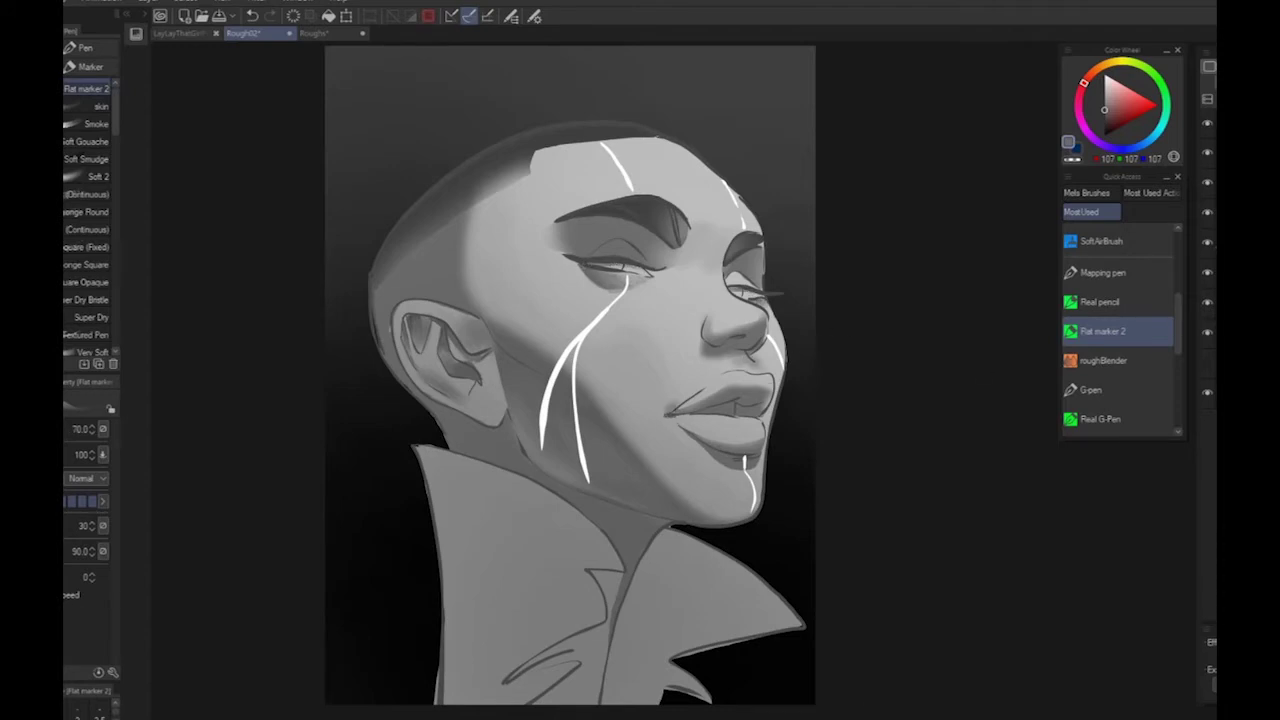
left_click(744, 496, "alt")
left_click(505, 400, "alt")
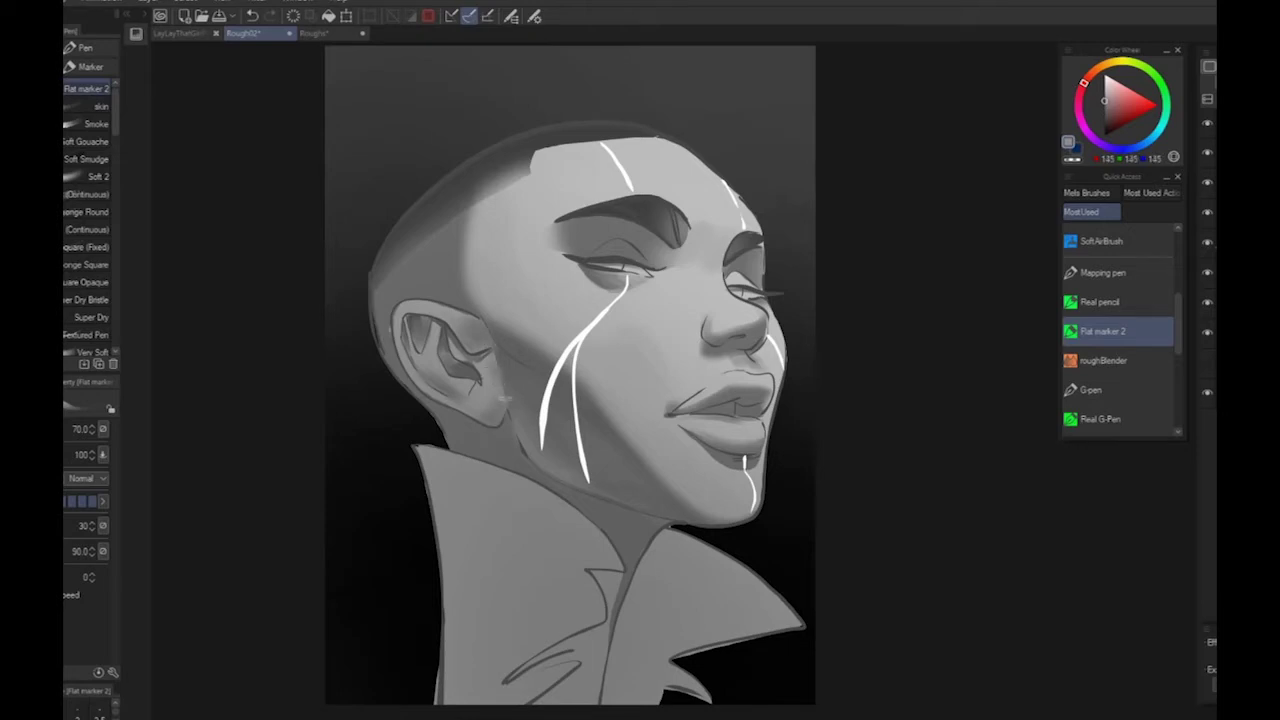
Blend the temple shadow into the forehead and upper cheek with Flat marker 2 at size 170 in sampled grays
left_click(454, 250, "alt")
mouse_move(480, 214)
left_mouse_down()
mouse_move(532, 180)
mouse_move(552, 197)
mouse_move(536, 175)
mouse_move(488, 198)
mouse_move(448, 276)
mouse_move(480, 288)
mouse_move(472, 296)
mouse_move(504, 322)
left_mouse_up()
key("bracketright")
key("bracketright")
key("bracketright")
key("bracketright")
key("bracketright")
left_click(440, 258, "alt")
left_click(524, 231, "alt")
left_click(458, 258, "alt")
left_click_drag(470, 267, 514, 324)
left_click(496, 282, "alt")
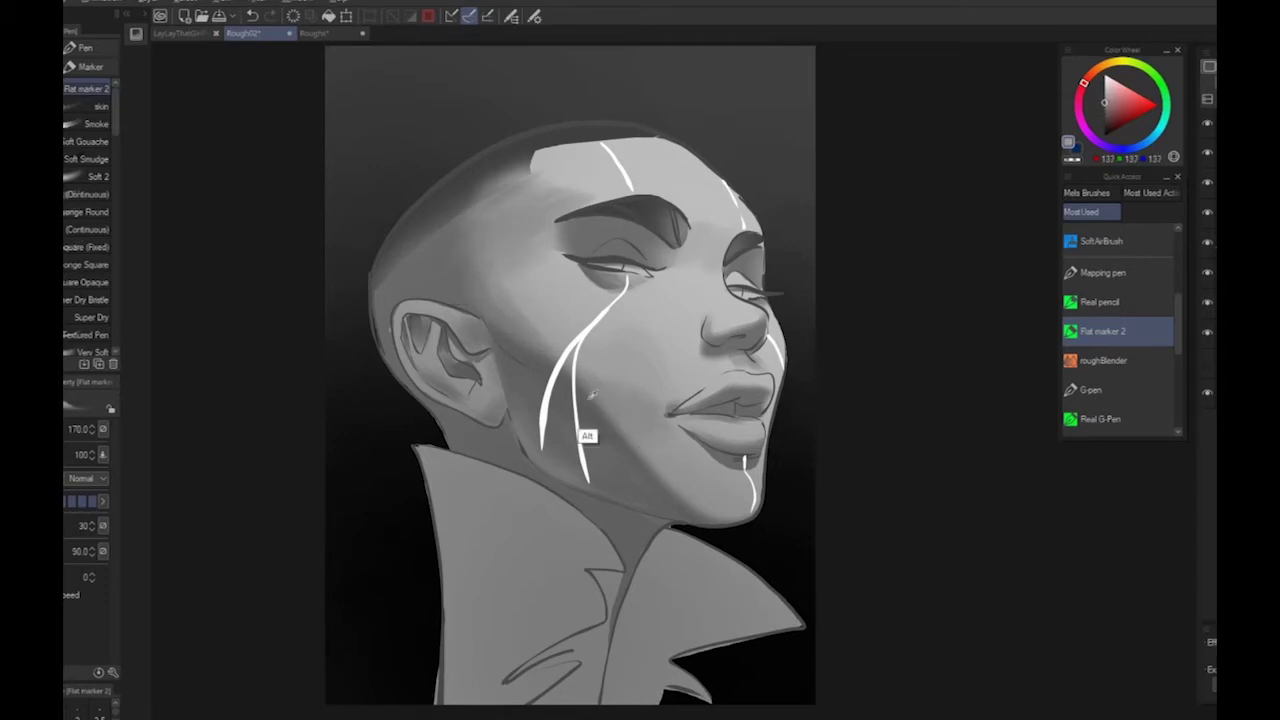
Smooth the shadow transition from the mid-cheek past the mouth to the chin with Flat marker 2 in sampled grays
left_click(617, 381, "alt")
left_click(622, 382, "alt")
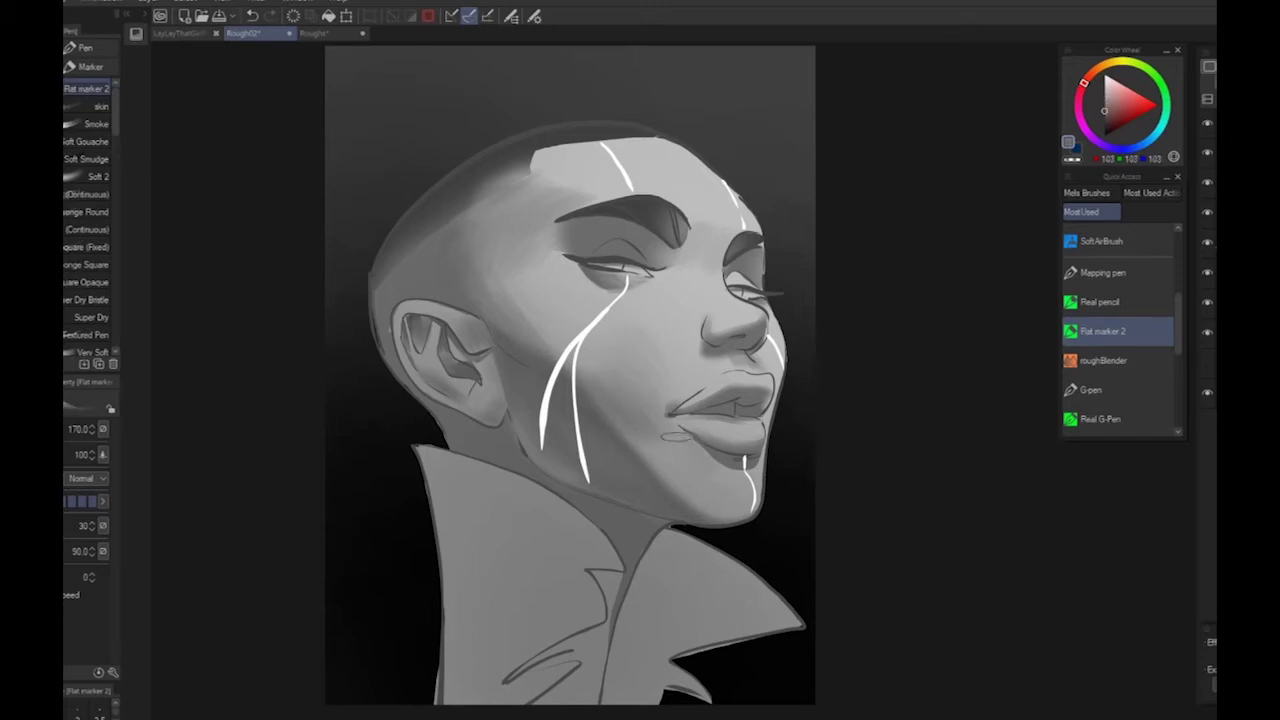
left_click(645, 442, "alt")
left_click(634, 420, "alt")
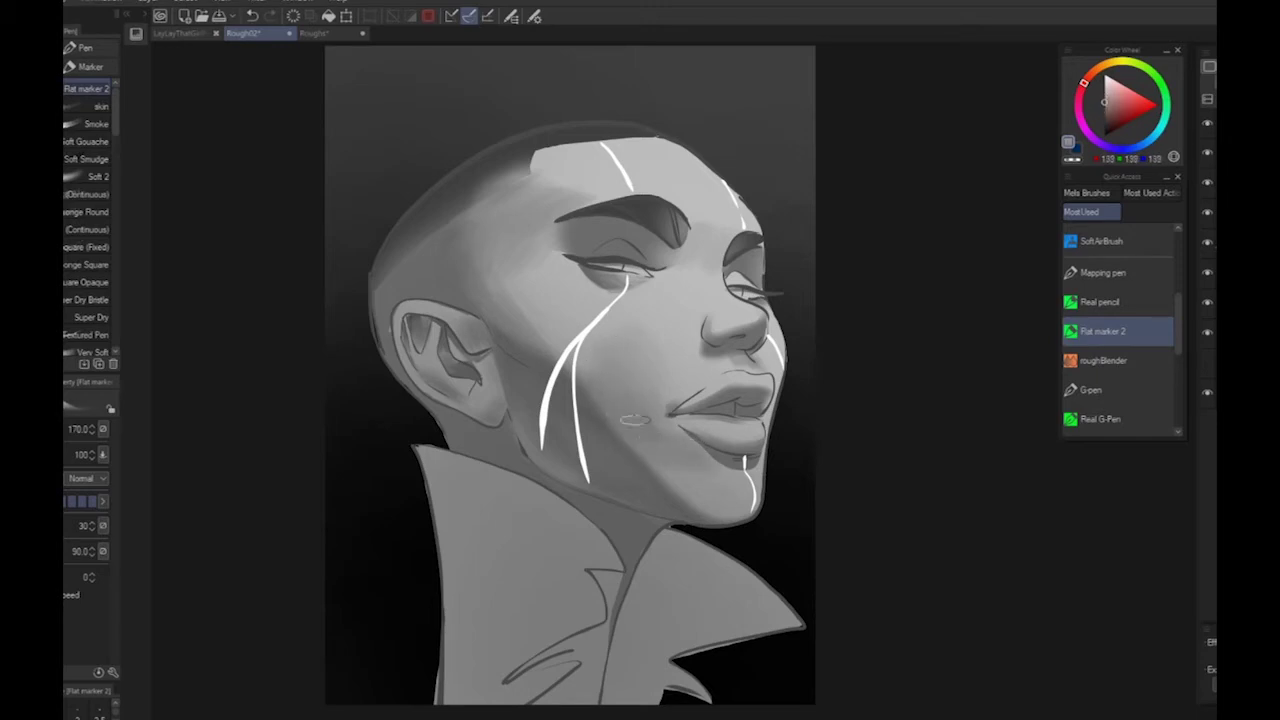
left_click(700, 506, "alt")
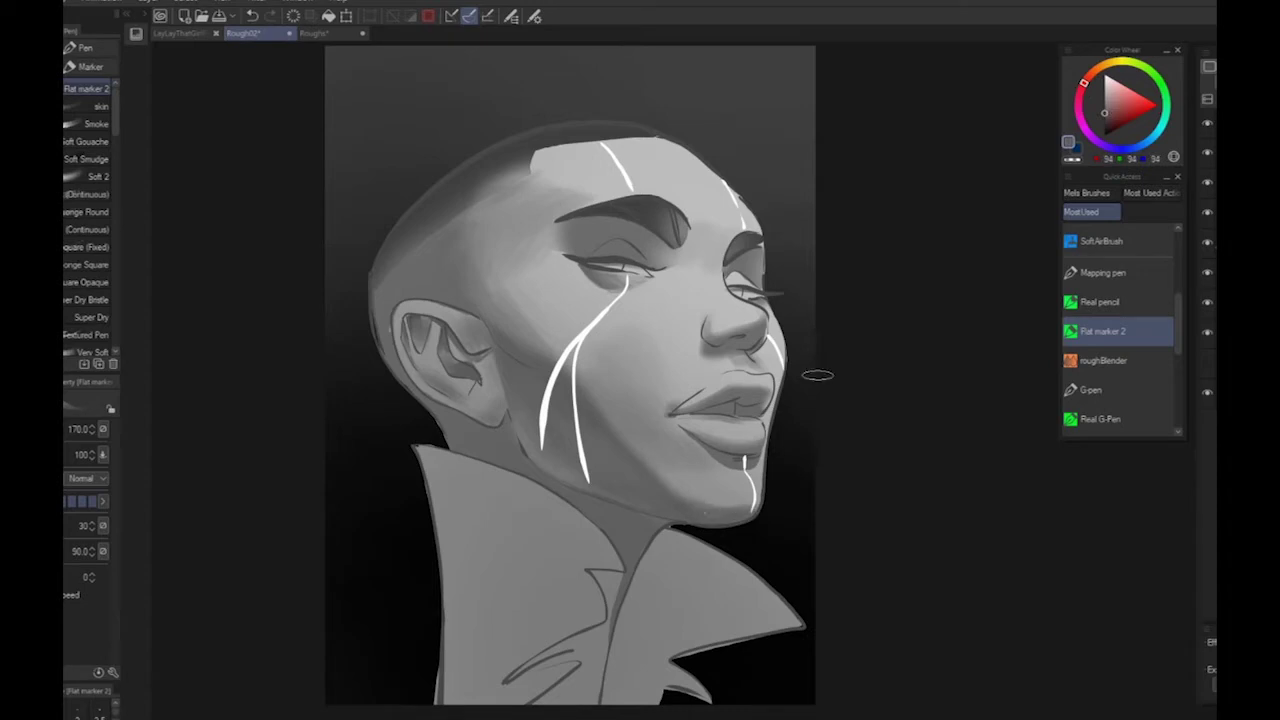
Soften the shading at the inner brow and along the forehead hairline with Flat marker 2 at size 170 in sampled grays
left_click_drag(715, 222, 704, 262)
left_click(693, 257, "alt")
left_click(698, 258, "alt")
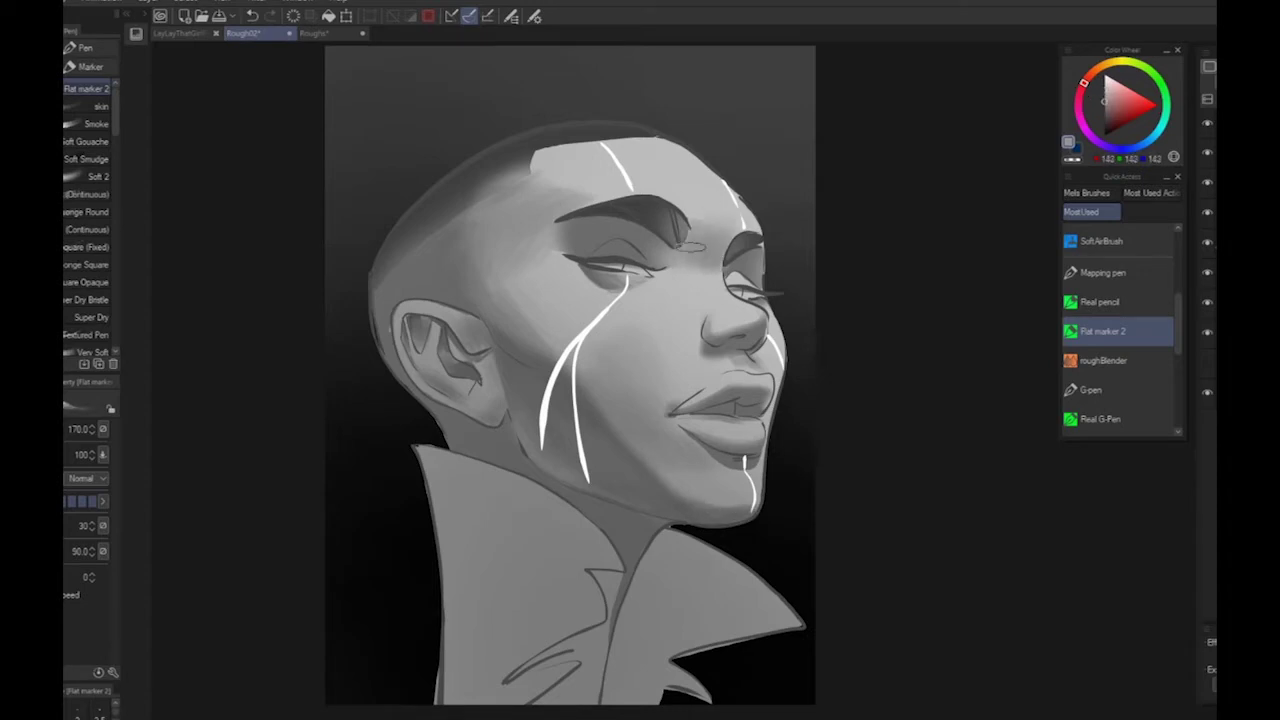
left_click(704, 240, "alt")
left_click_drag(552, 153, 540, 189)
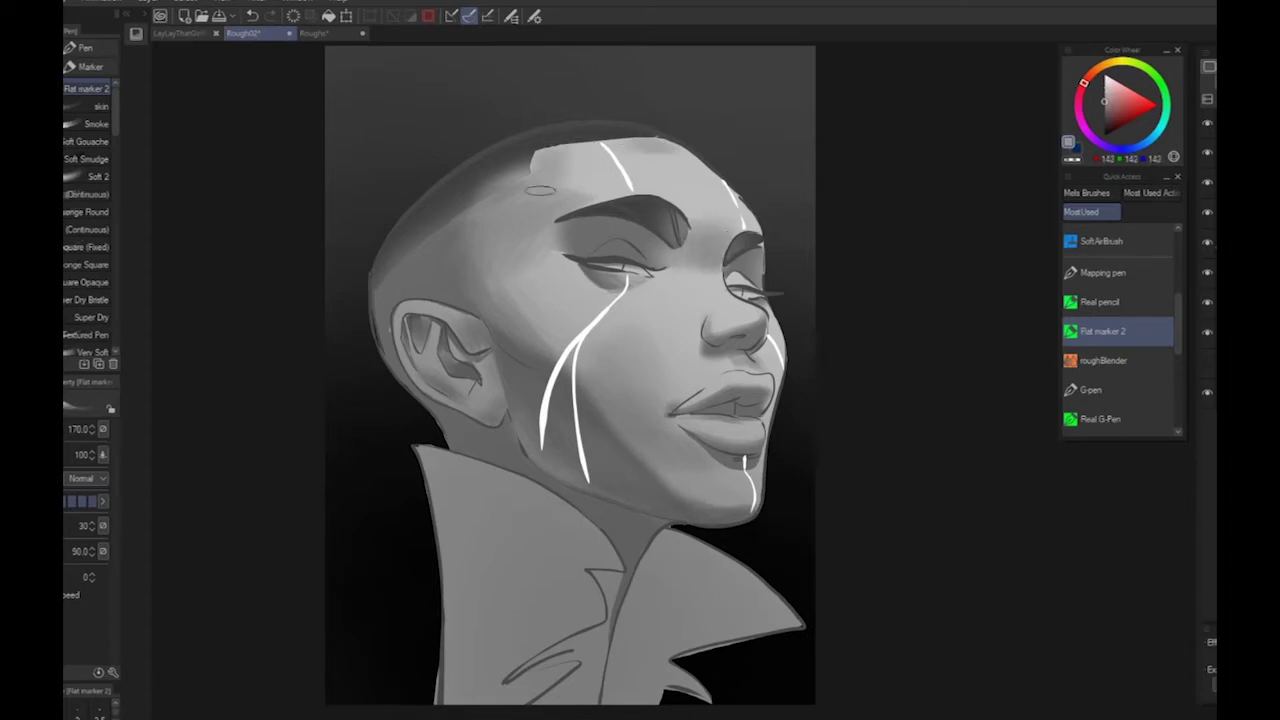
left_click(547, 179, "alt")
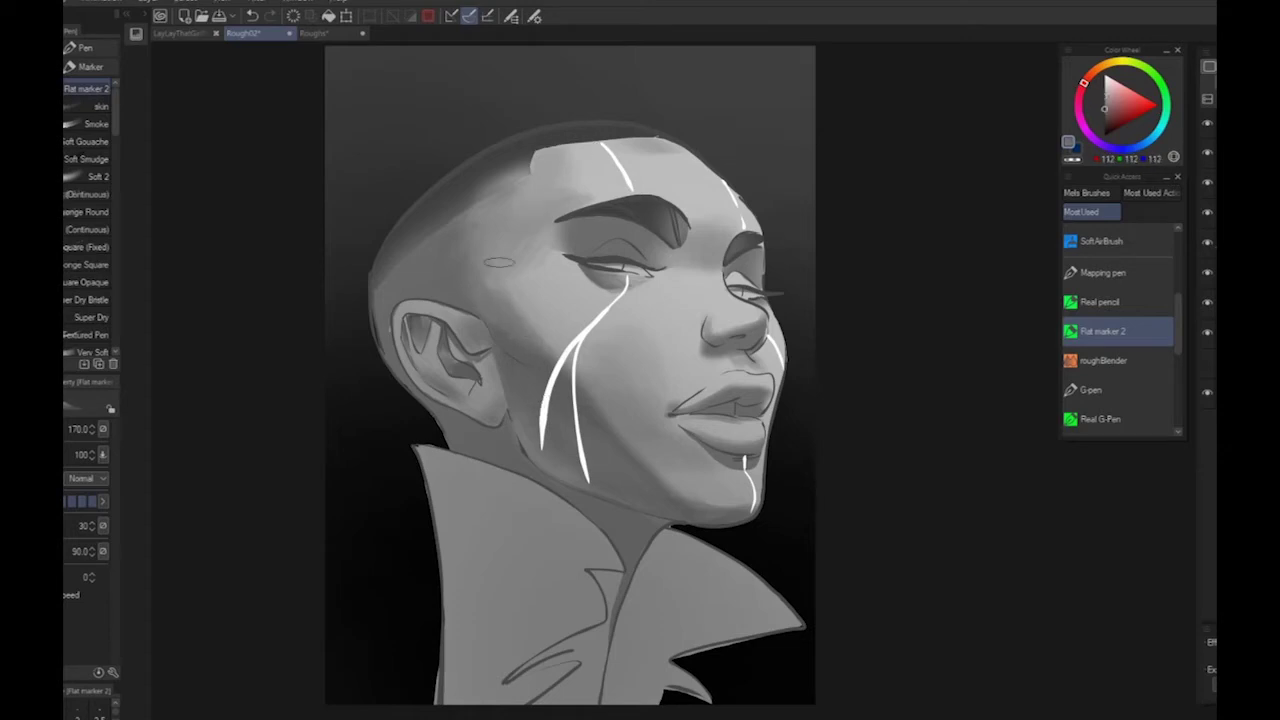
Blend the shadow from the temple down to the cheekbone in front of the ear with Flat marker 2 in sampled grays
left_click(515, 344, "alt")
left_click_drag(517, 270, 514, 329)
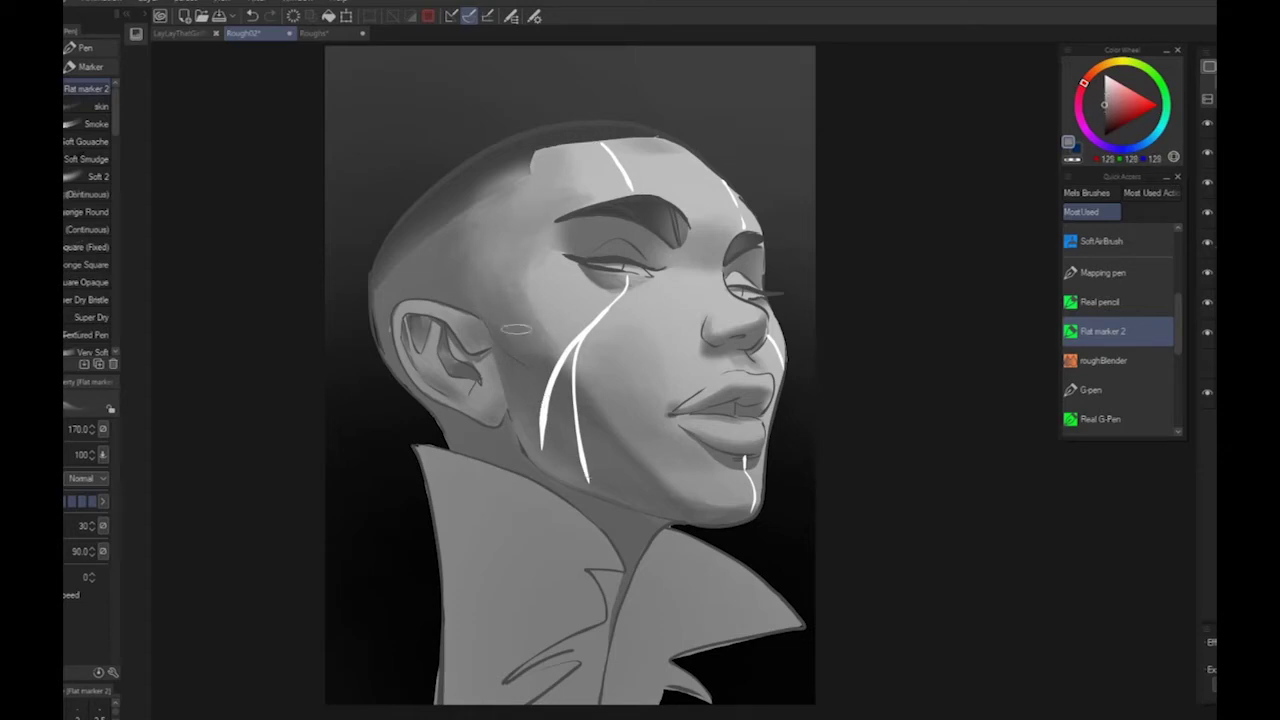
left_click_drag(507, 224, 464, 272)
left_click_drag(467, 216, 512, 276)
left_click(470, 264, "alt")
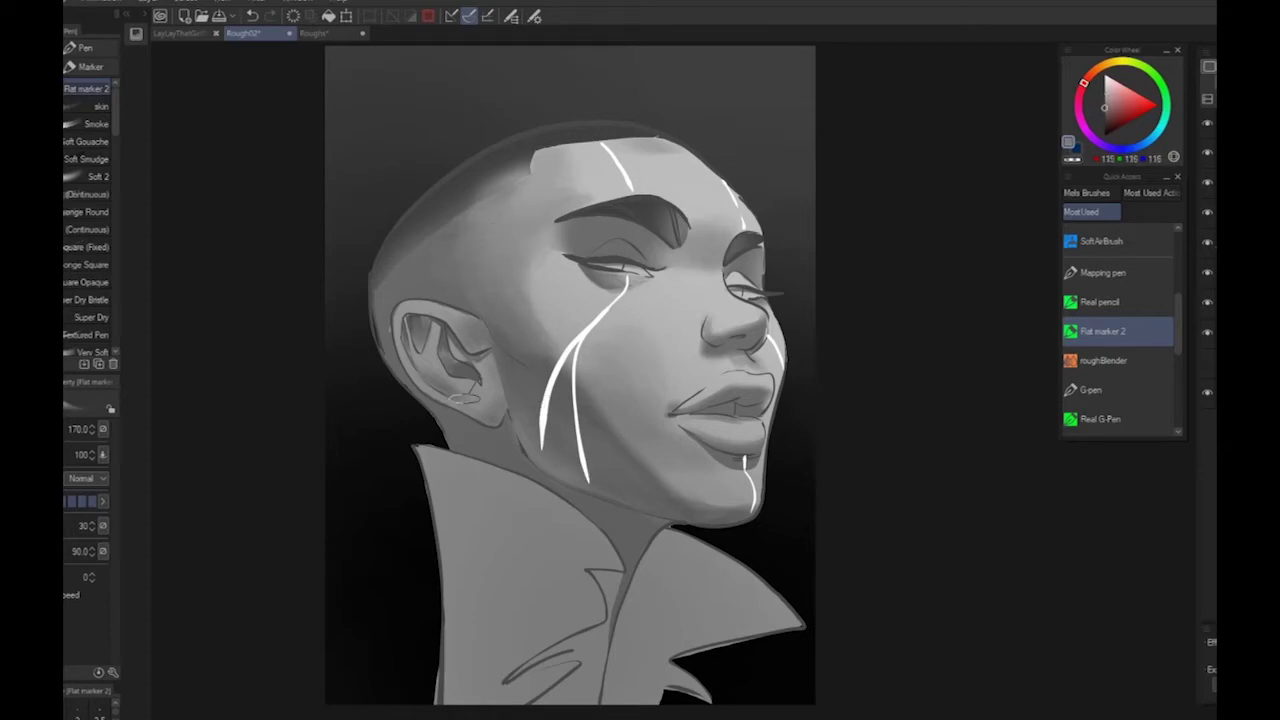
left_click(540, 360, "alt")
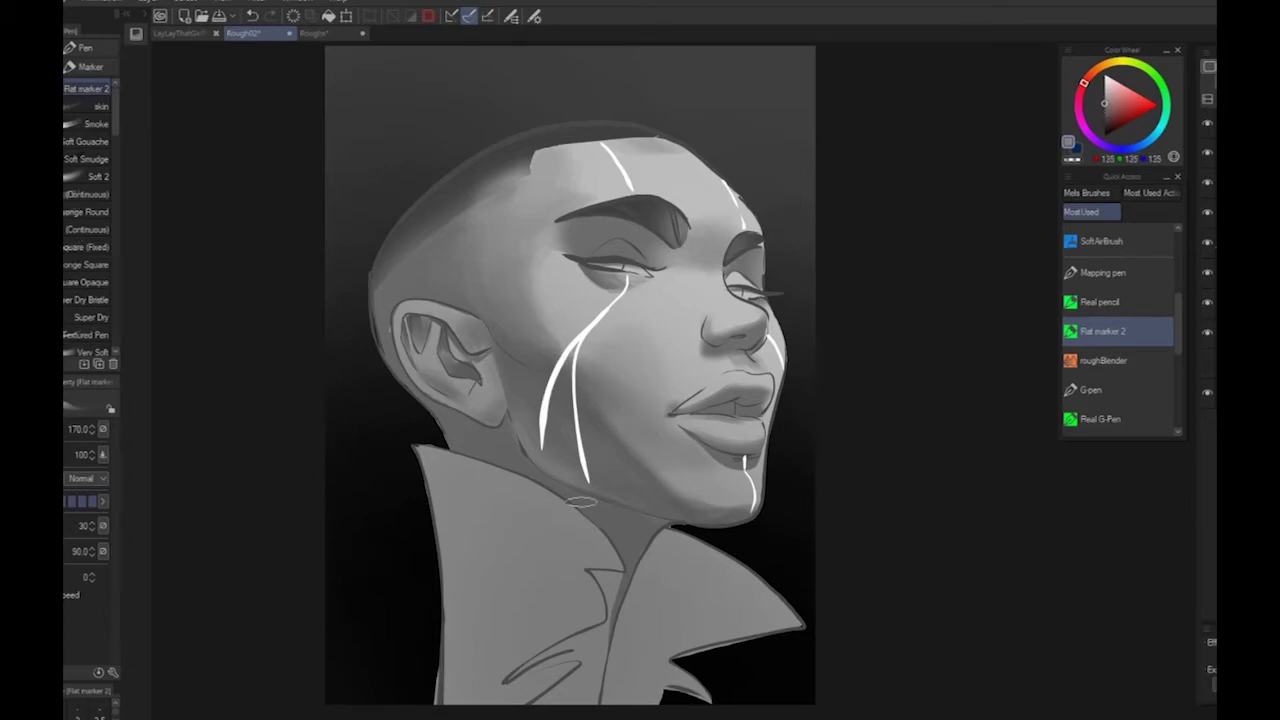
Shade the inner cheek between the near eye and the nose with Flat marker 2 in sampled light grays
left_click(594, 364, "alt")
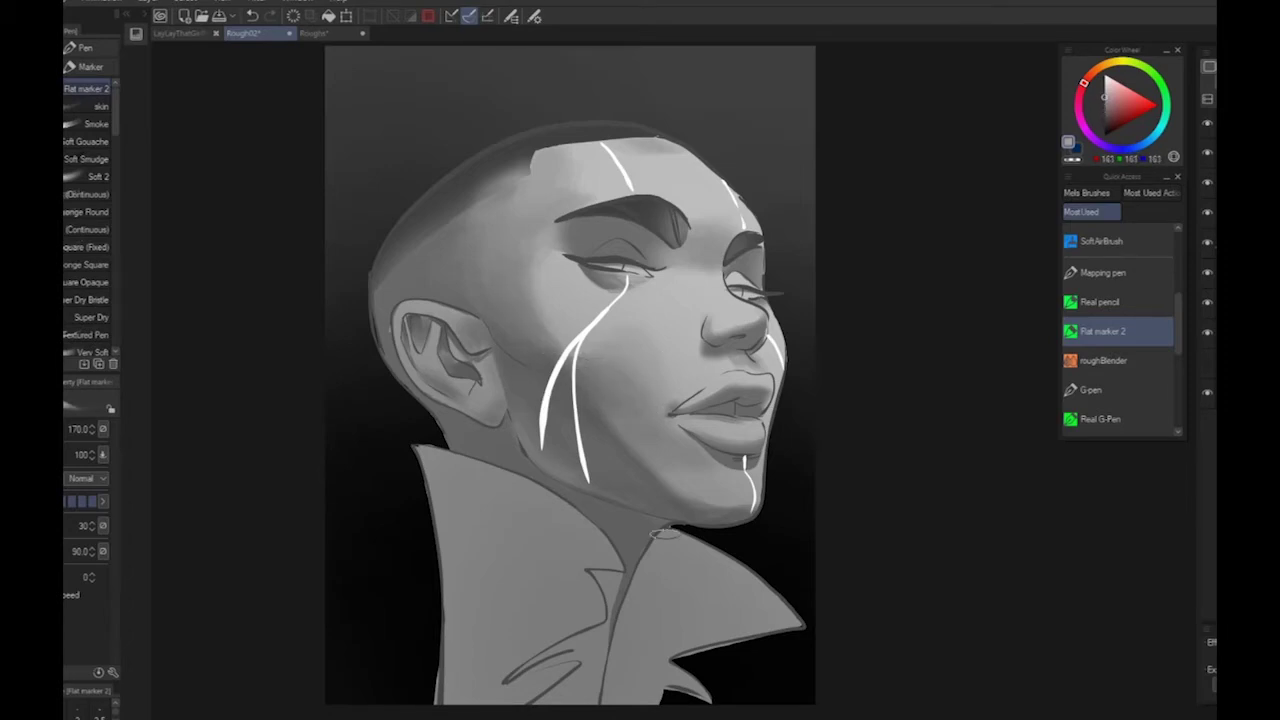
mouse_move(681, 286)
left_mouse_down()
mouse_move(658, 310)
mouse_move(688, 284)
left_mouse_up()
left_click(684, 338, "alt")
left_click_drag(668, 326, 658, 290)
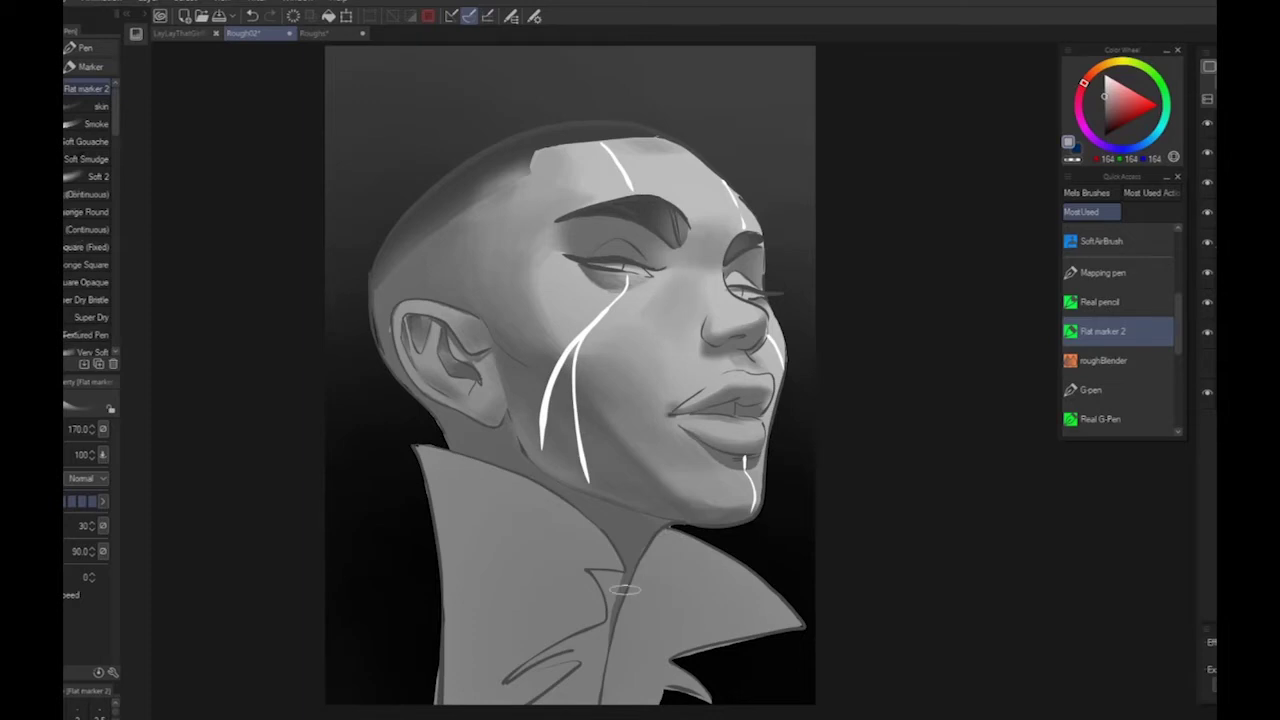
left_click(573, 333, "alt")
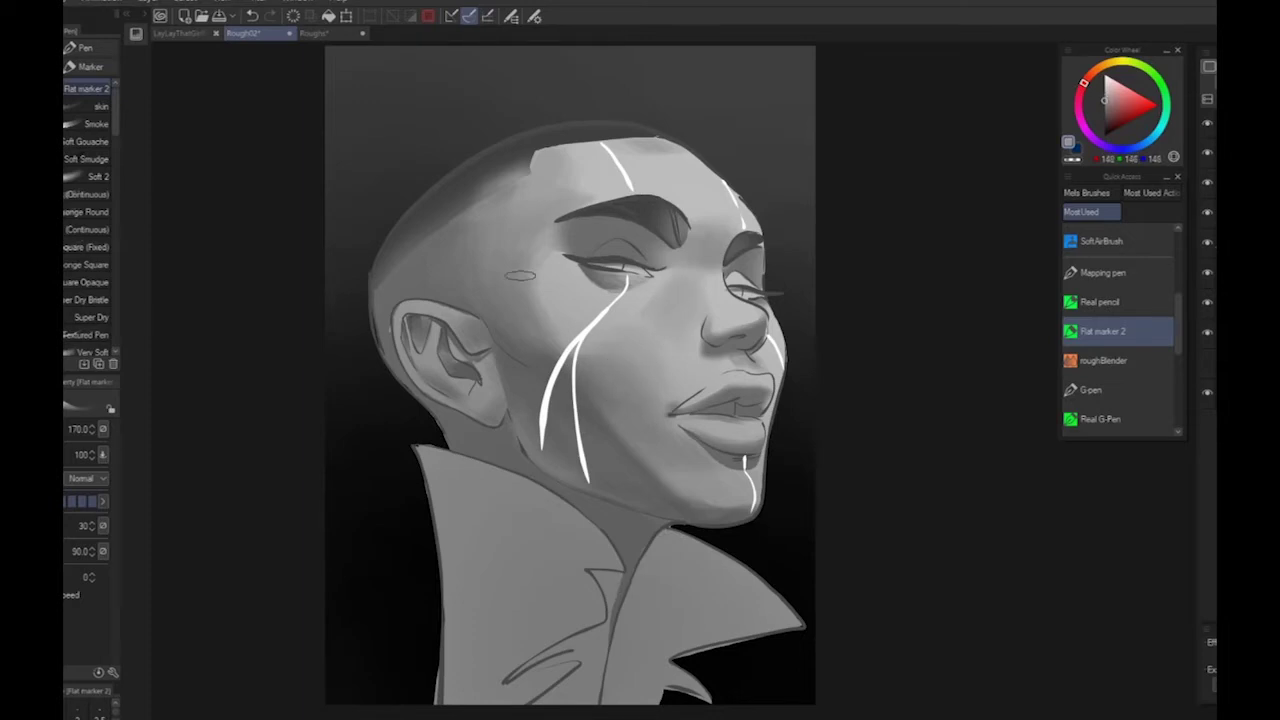
Smooth the jaw shadow around the lower ends of the white face streaks with Flat marker 2 in sampled grays
left_click(545, 344, "alt")
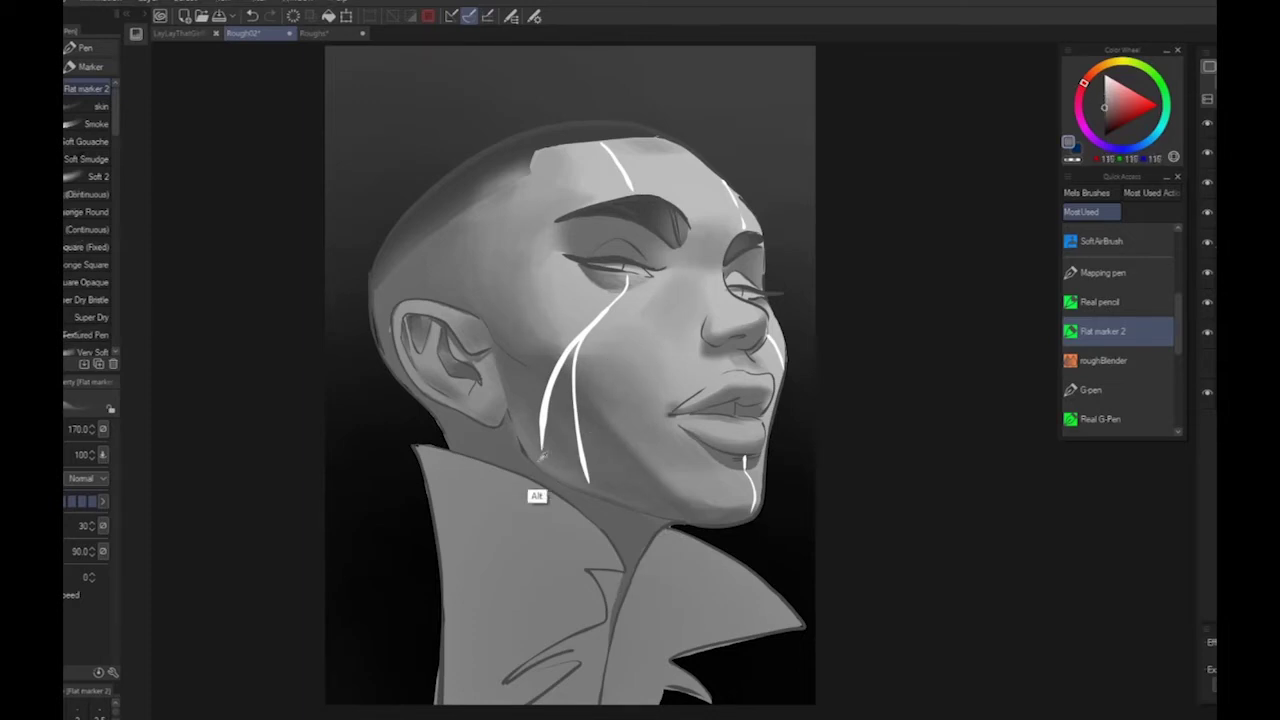
left_click(538, 455, "alt")
left_click(547, 456, "alt")
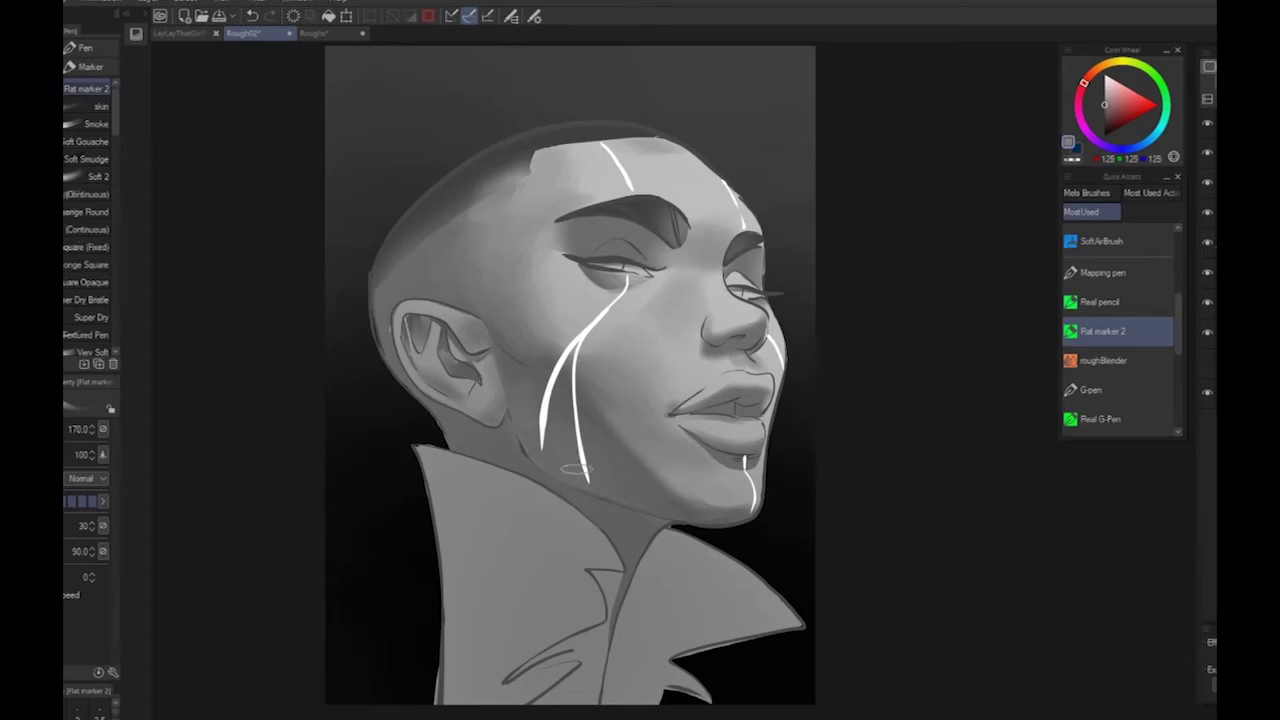
left_click(608, 467, "alt")
Blend the lower cheek into the mouth corner and chin with Flat marker 2 in sampled grays
key("ctrl+minus")
key("ctrl+plus")
left_click(501, 580, "alt")
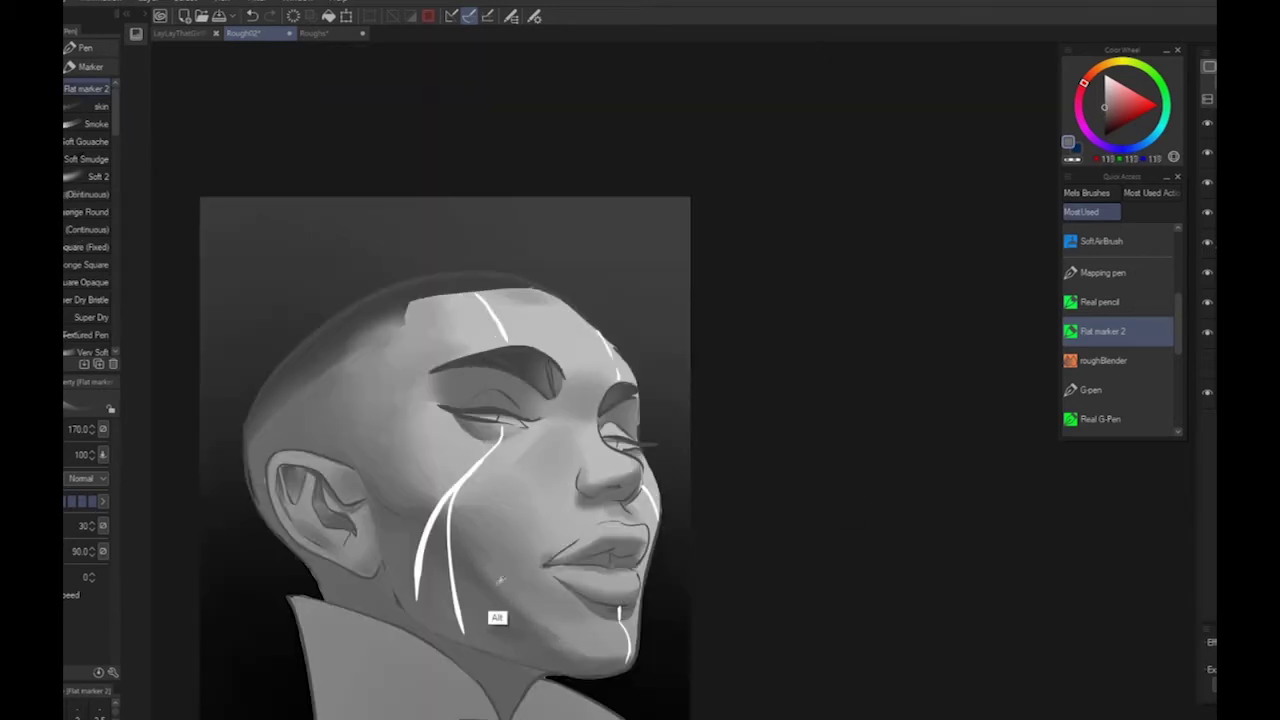
left_click(505, 640, "alt")
left_click(493, 568, "alt")
left_click_drag(541, 592, 591, 624)
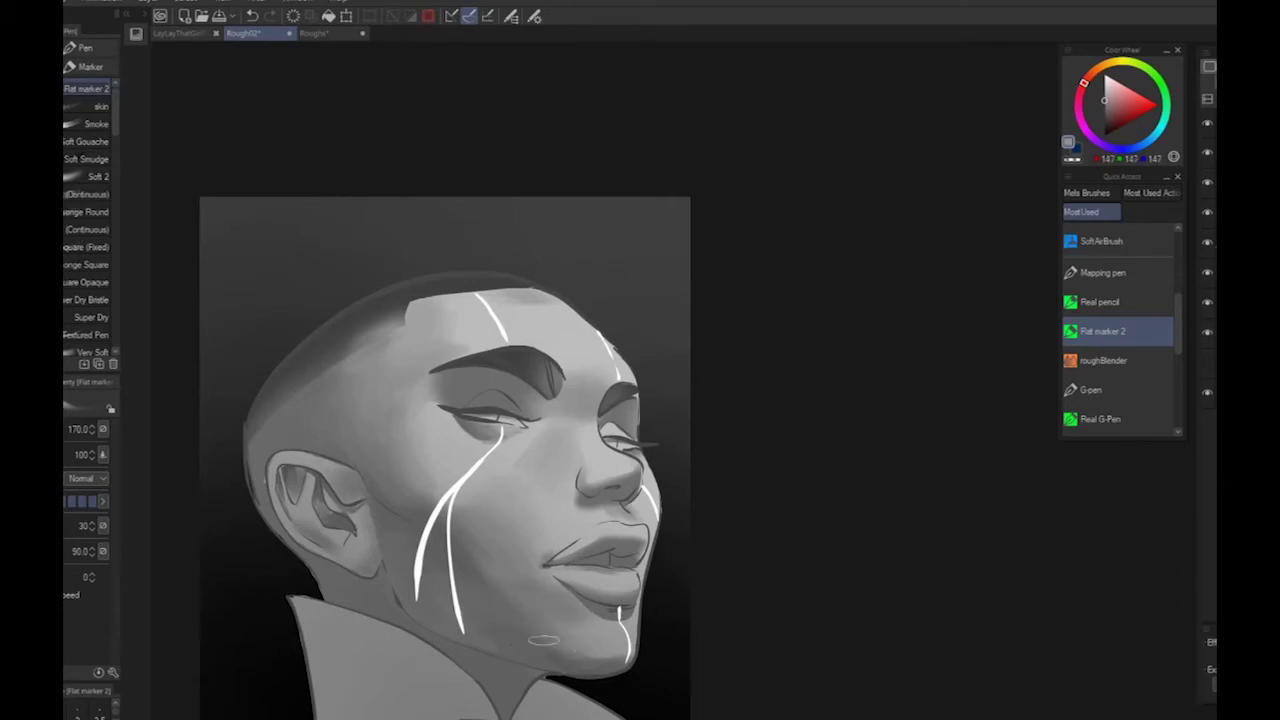
left_click(545, 646, "alt")
Refine the shading at the inner brow and side of the nose with Flat marker 2, reducing the brush size to 100
key("ctrl+minus")
left_click_drag(893, 712, 945, 527)
key("ctrl+plus")
left_click_drag(449, 114, 496, 188)
left_click_drag(576, 246, 681, 428)
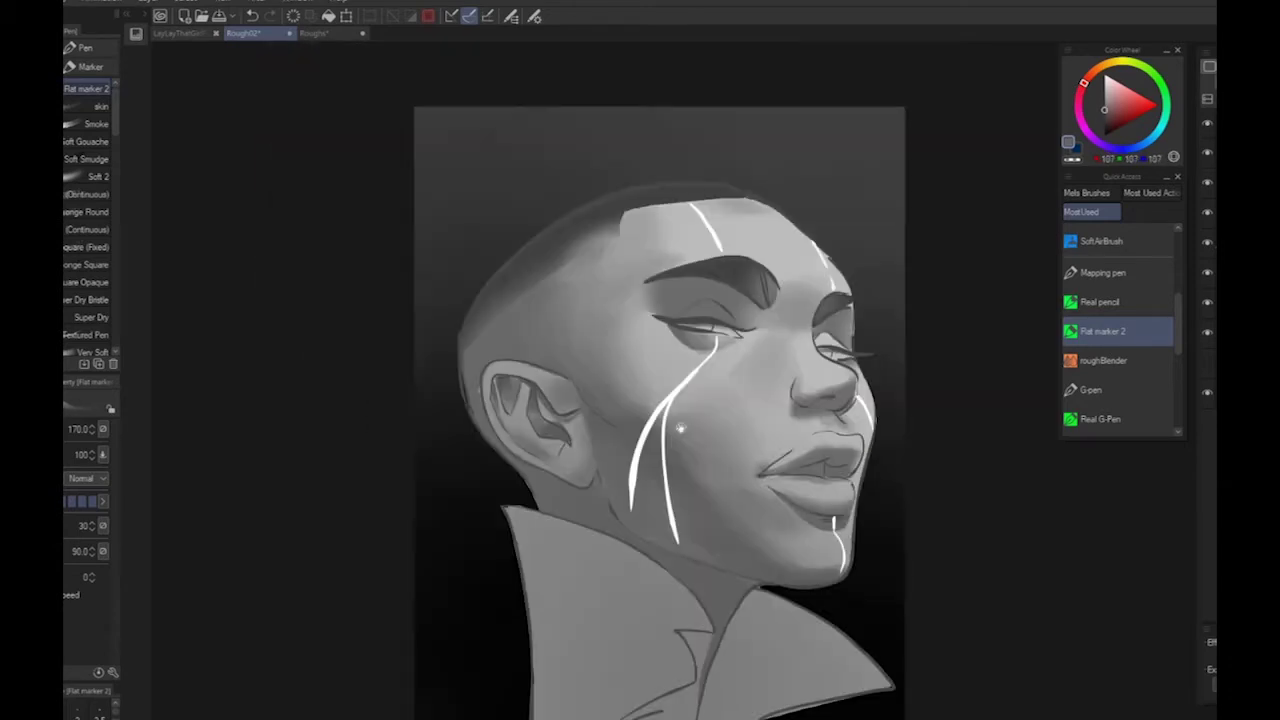
left_click(748, 272, "alt")
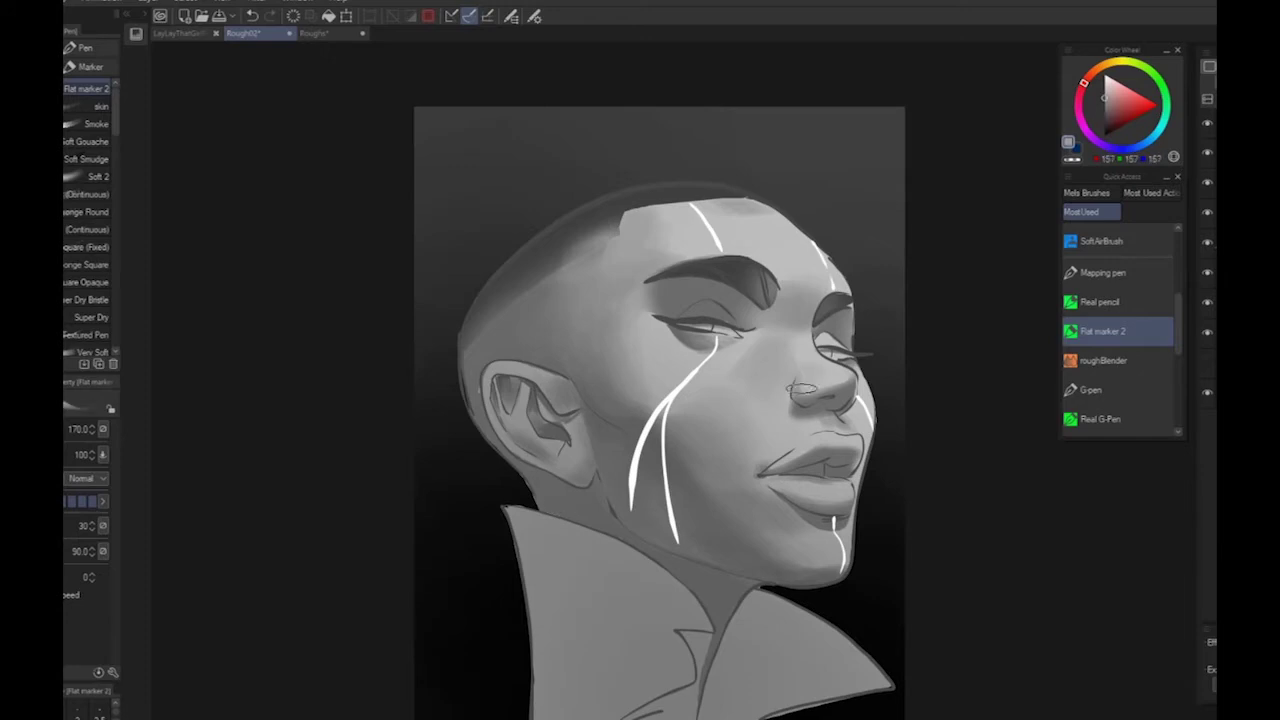
left_click(801, 382, "alt")
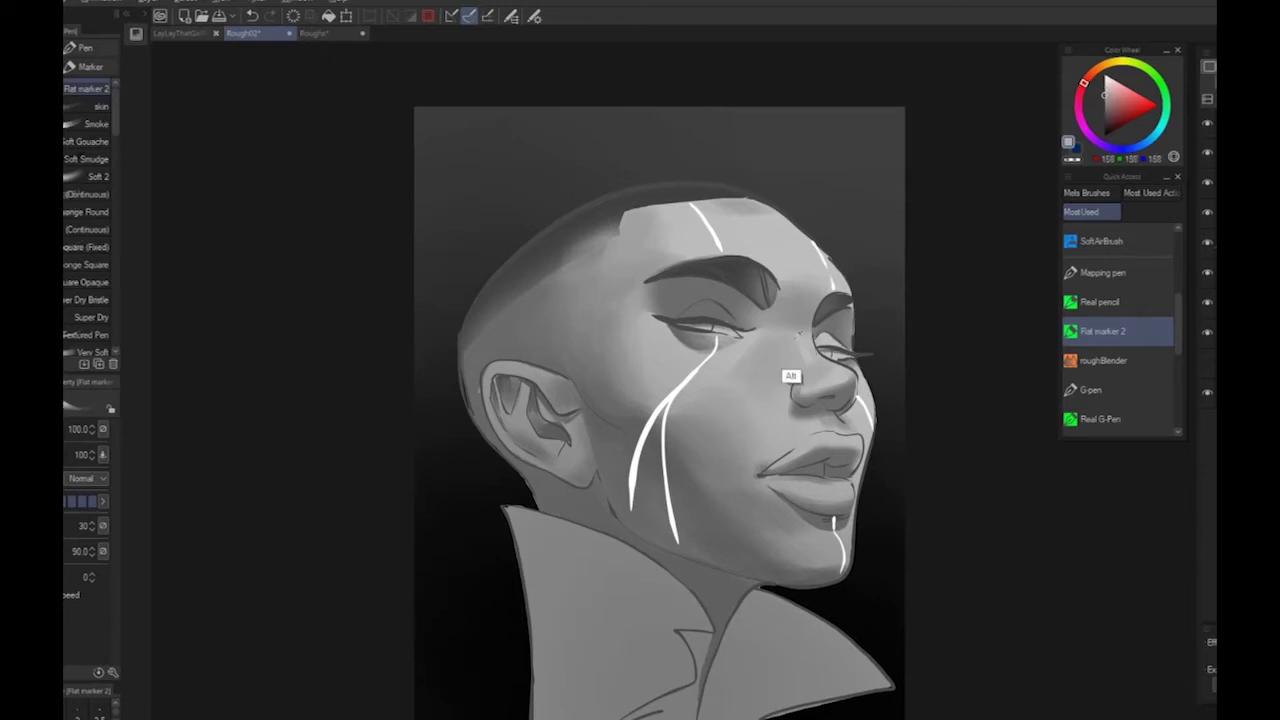
left_click(800, 366, "alt")
left_click_drag(828, 635, 773, 569)
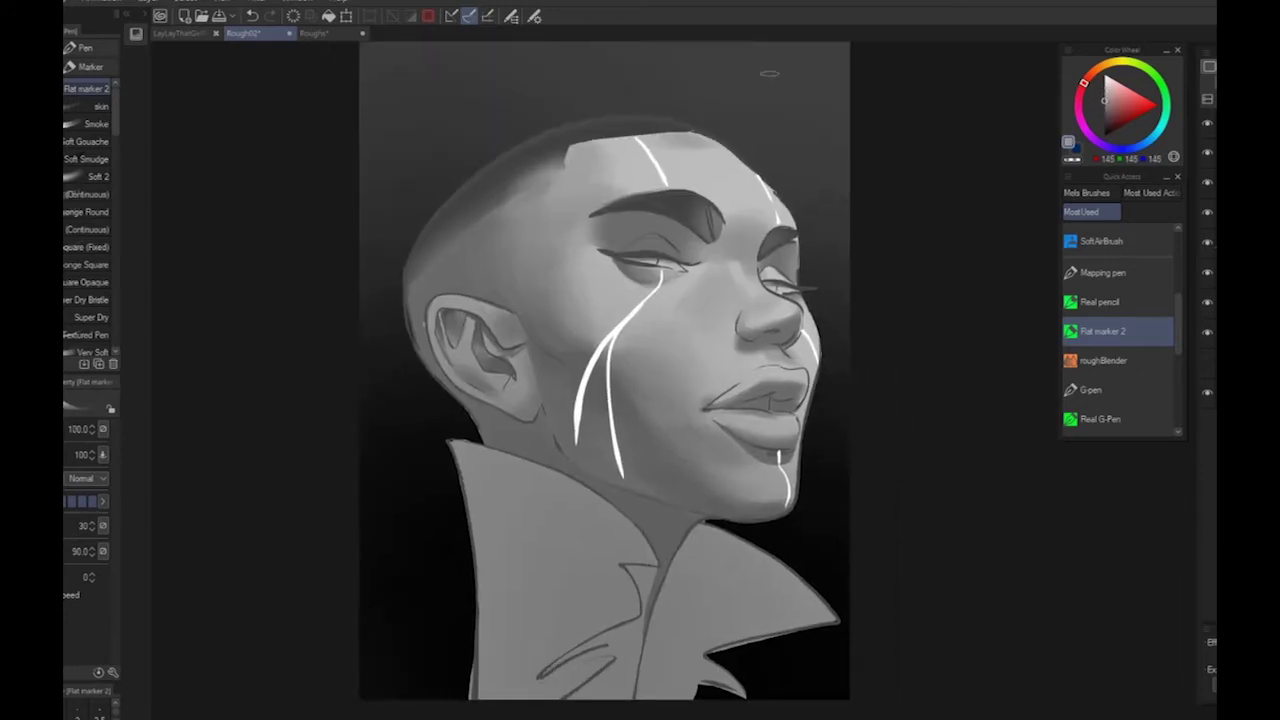
Touch up the shading beside the near eyebrow and on the lips with Flat marker 2 at size 100 in sampled grays
left_click(601, 247, "alt")
left_click(580, 216, "alt")
left_click(795, 394, "alt")
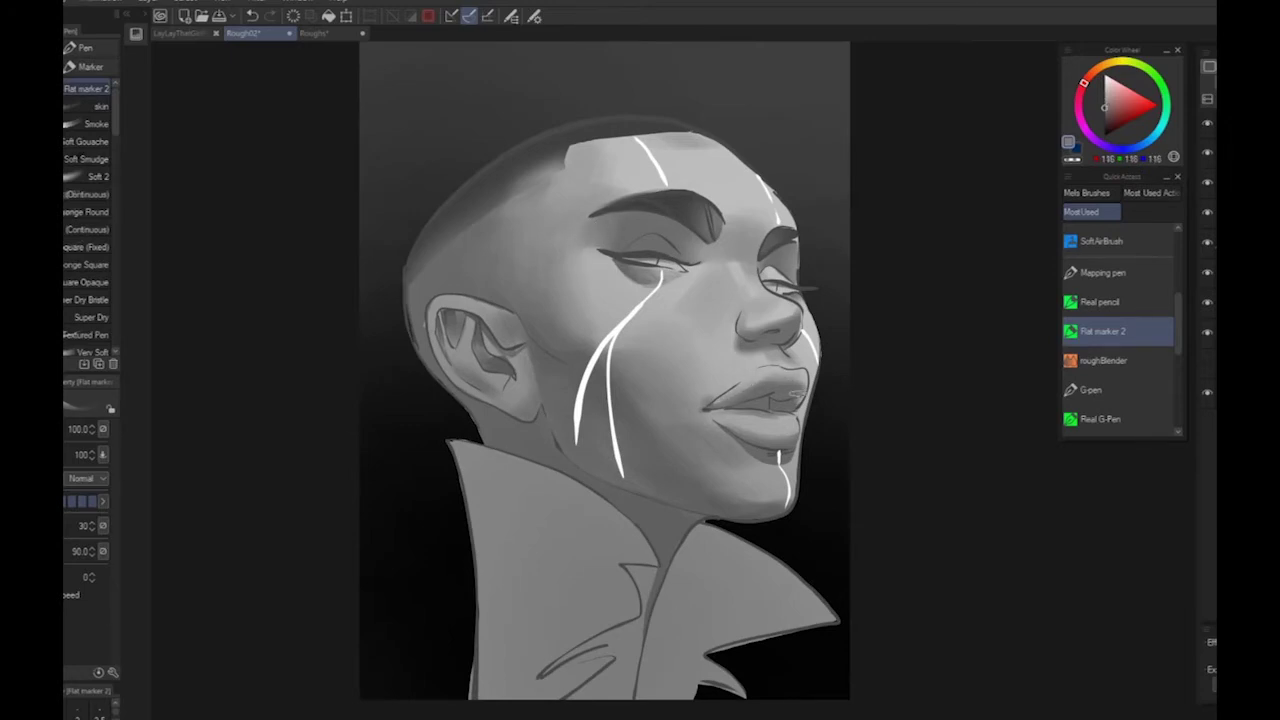
left_click(789, 421, "alt")
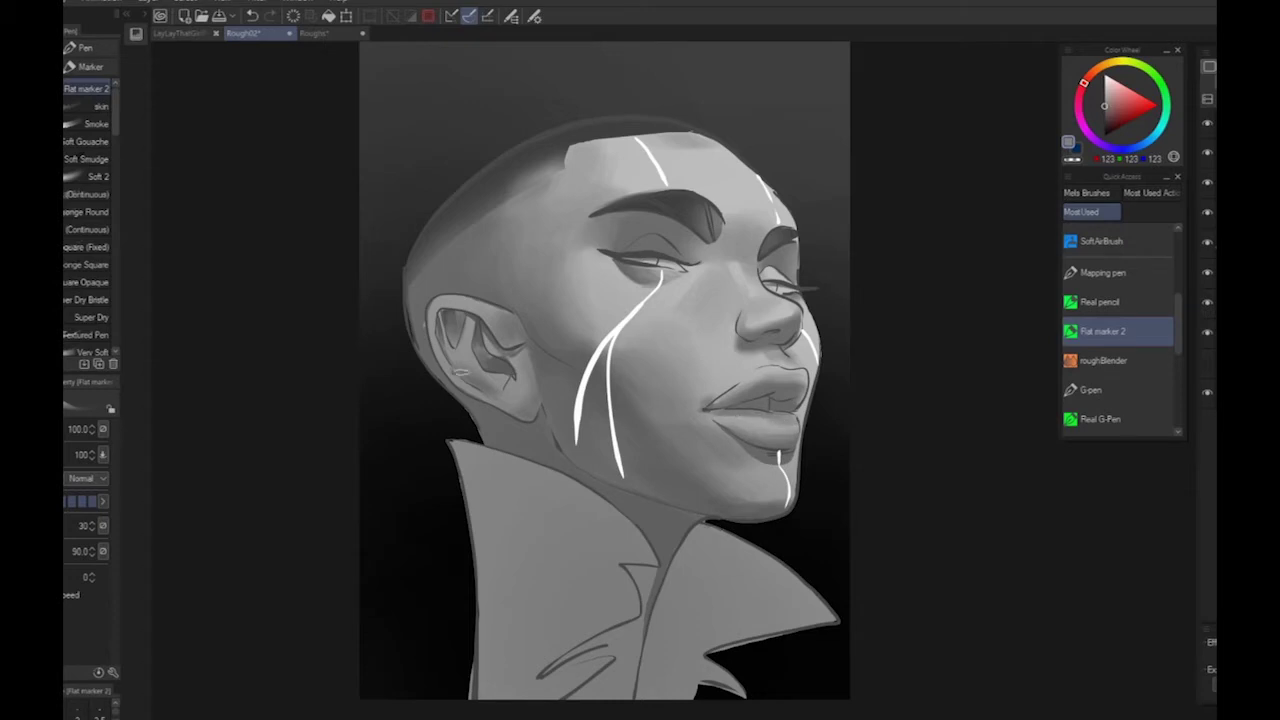
Paint a dark shadow under the earlobe and across the neck with Flat marker 2, going from size 50 to 70
left_click(543, 433, "alt")
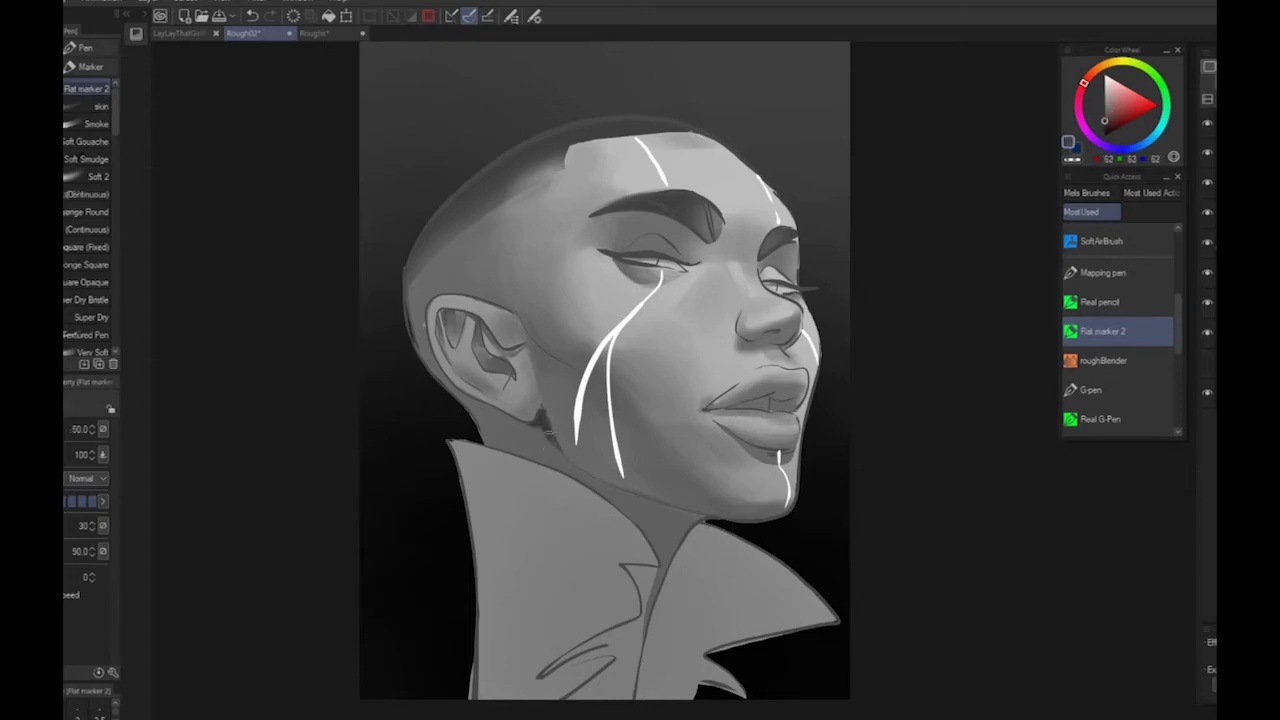
left_click(546, 430, "alt")
left_click_drag(550, 430, 540, 440)
left_click(537, 430, "alt")
key("bracketright")
key("bracketright")
left_click(481, 413, "alt")
mouse_move(473, 411)
left_mouse_down()
mouse_move(490, 438)
mouse_move(560, 462)
left_mouse_up()
left_click(500, 425, "alt")
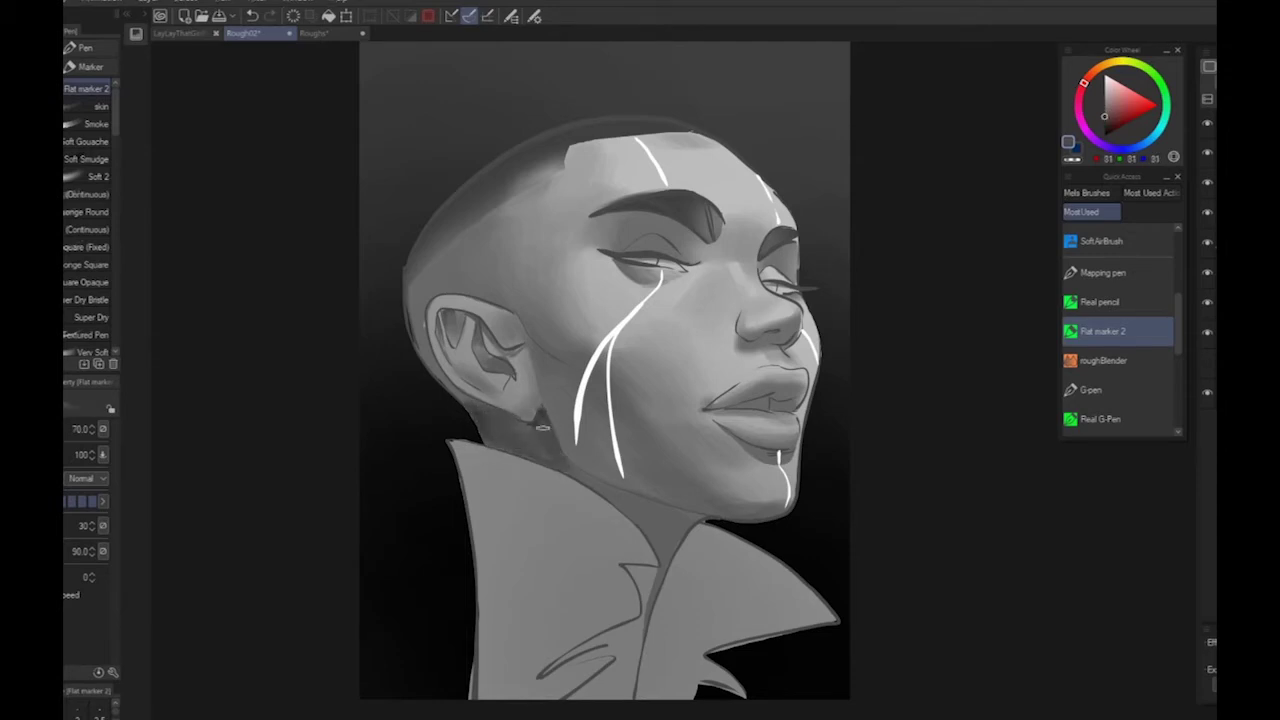
Darken the neck under the jaw and down into the collar opening with Flat marker 2 at size 70
left_click(684, 522, "alt")
mouse_move(678, 508)
left_mouse_down()
mouse_move(635, 498)
mouse_move(659, 565)
mouse_move(620, 499)
left_mouse_up()
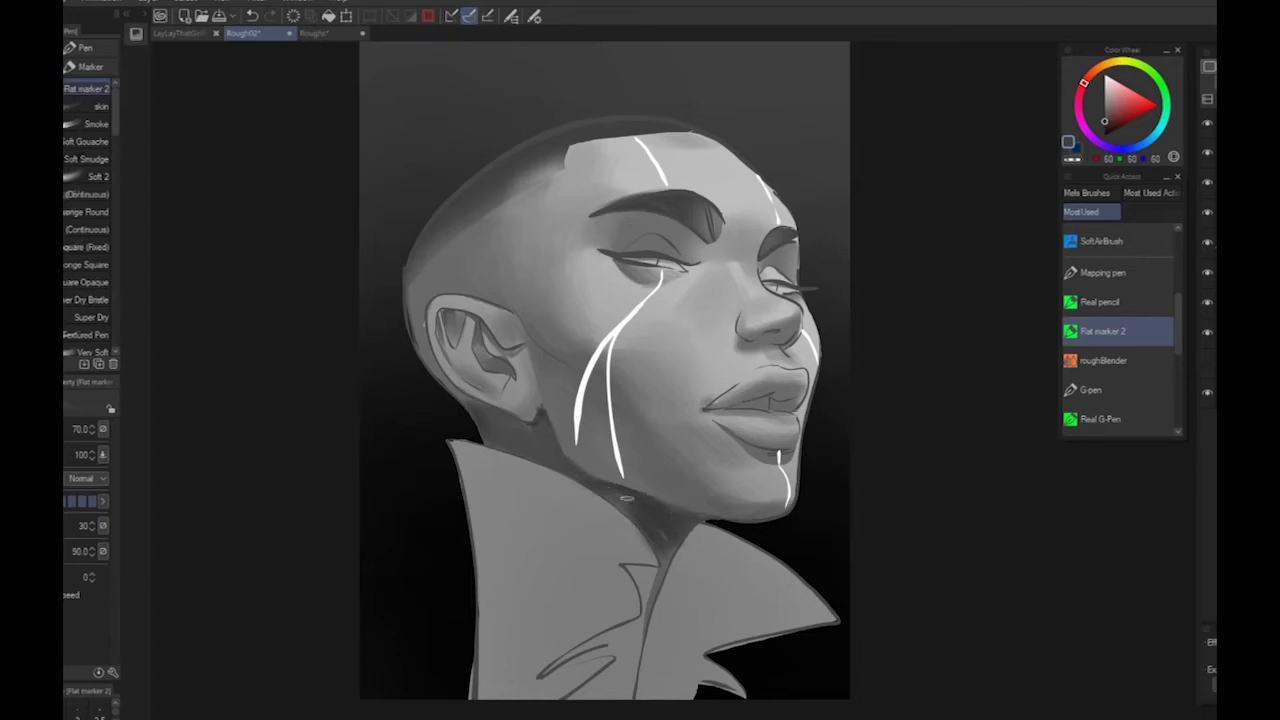
left_click(552, 436, "alt")
left_click(672, 536, "alt")
left_click_drag(682, 530, 650, 586)
mouse_move(647, 572)
left_mouse_down()
mouse_move(642, 613)
mouse_move(632, 565)
mouse_move(644, 613)
mouse_move(633, 662)
left_mouse_up()
left_click(645, 598, "alt")
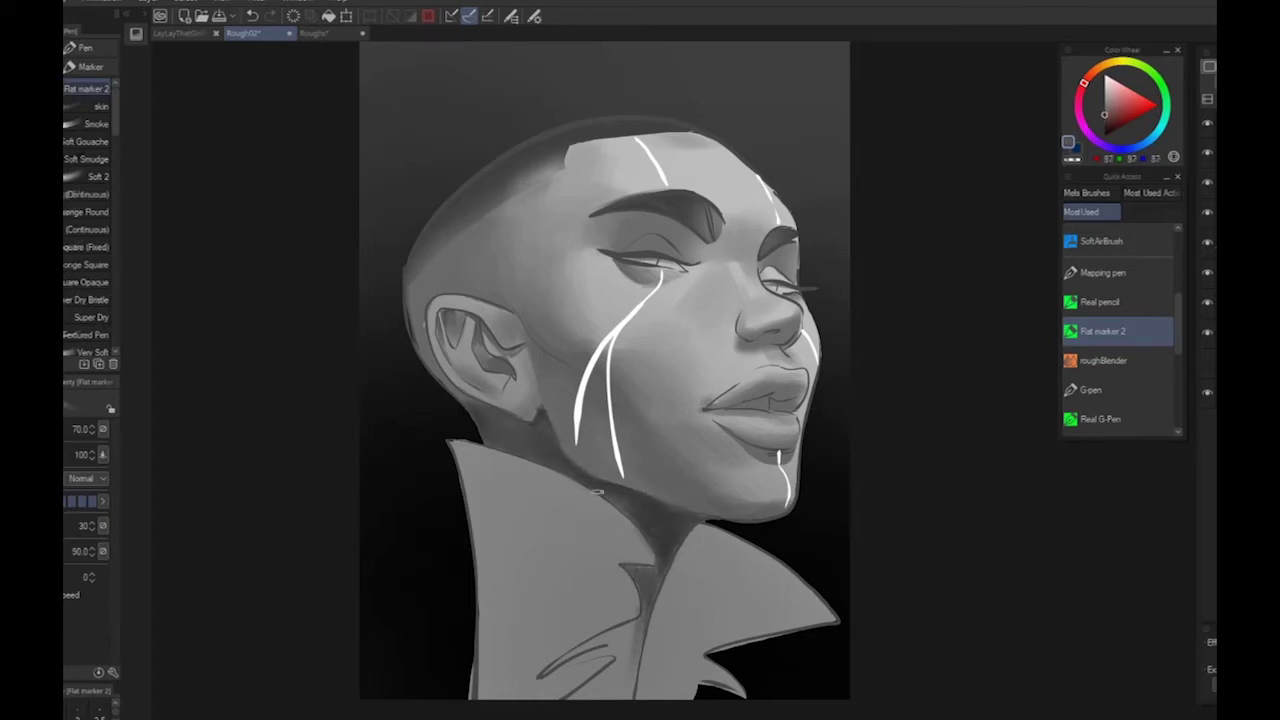
left_click(600, 492, "alt")
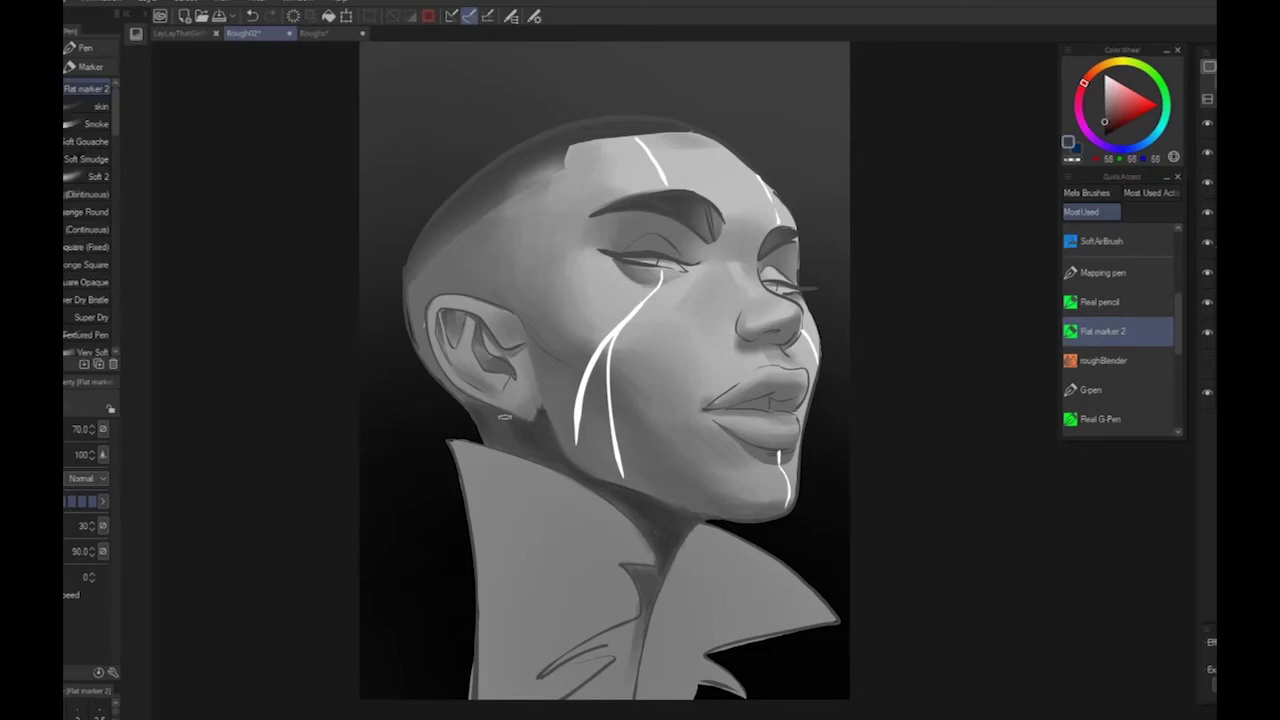
Shade the back of the head behind the ear and soften the side hairline with Flat marker 2 at size 70
left_click(457, 389, "alt")
mouse_move(468, 402)
left_mouse_down()
mouse_move(421, 356)
mouse_move(409, 310)
left_mouse_up()
left_click_drag(446, 380, 413, 310)
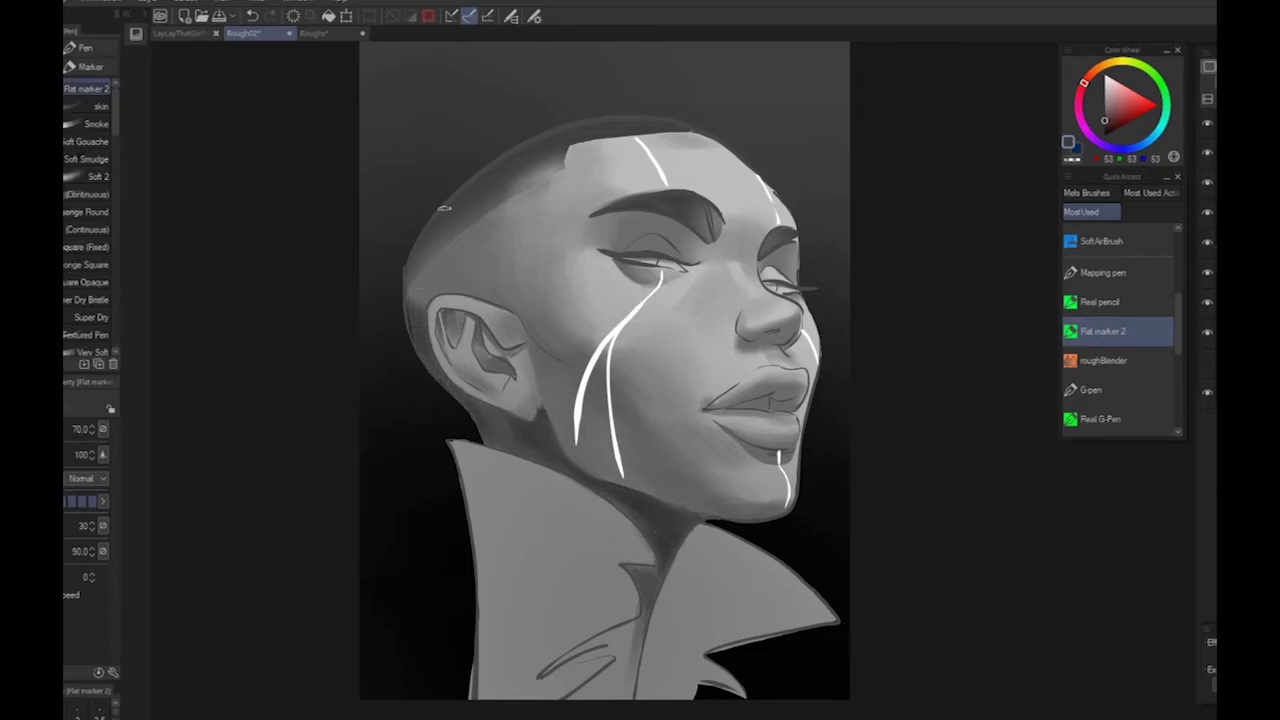
left_click(440, 232, "alt")
left_click_drag(430, 266, 516, 197)
Deepen the mouth corner, lip gap and near eyelid crease with Flat marker 2 at size 40
left_click(705, 407, "alt")
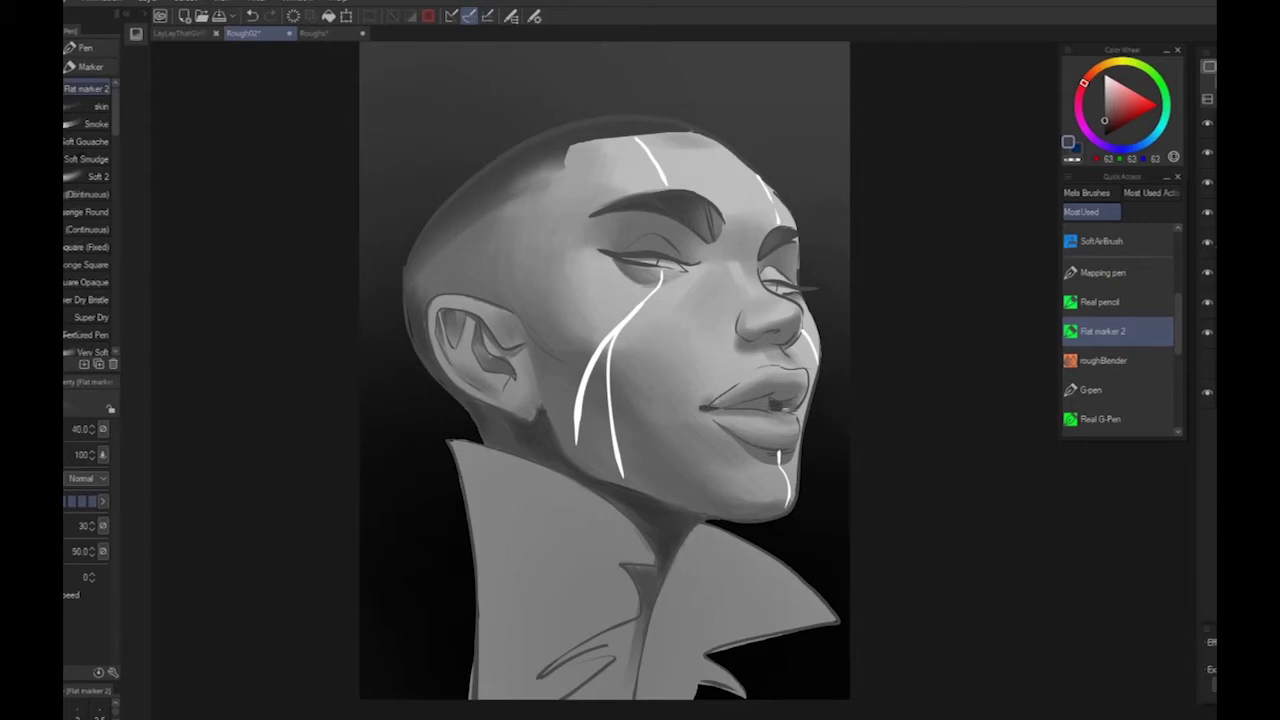
left_click(798, 399, "alt")
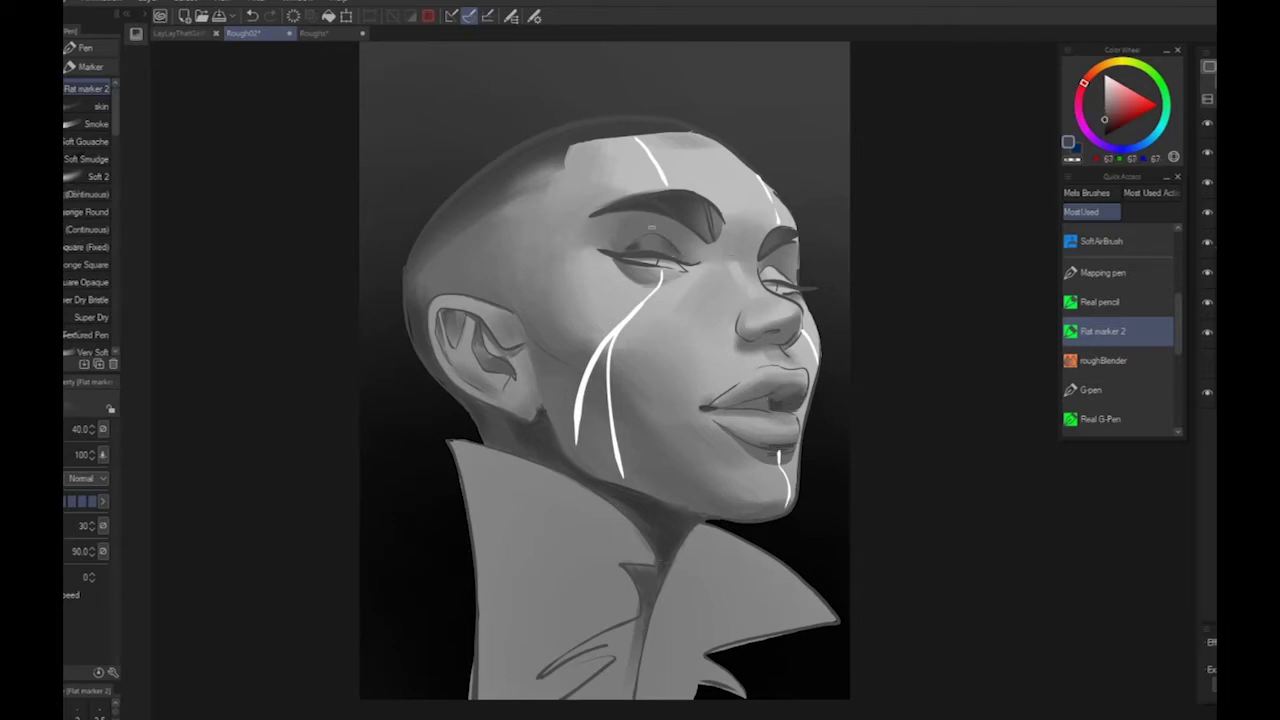
left_click(645, 247, "alt")
left_click(651, 243, "alt")
Shade and blend the upper eyelids of both eyes with Flat marker 2 at size 40 in sampled grays
left_click(780, 282, "alt")
left_click(652, 235, "alt")
left_click(645, 245, "alt")
left_click(620, 253, "alt")
left_click(784, 307, "alt")
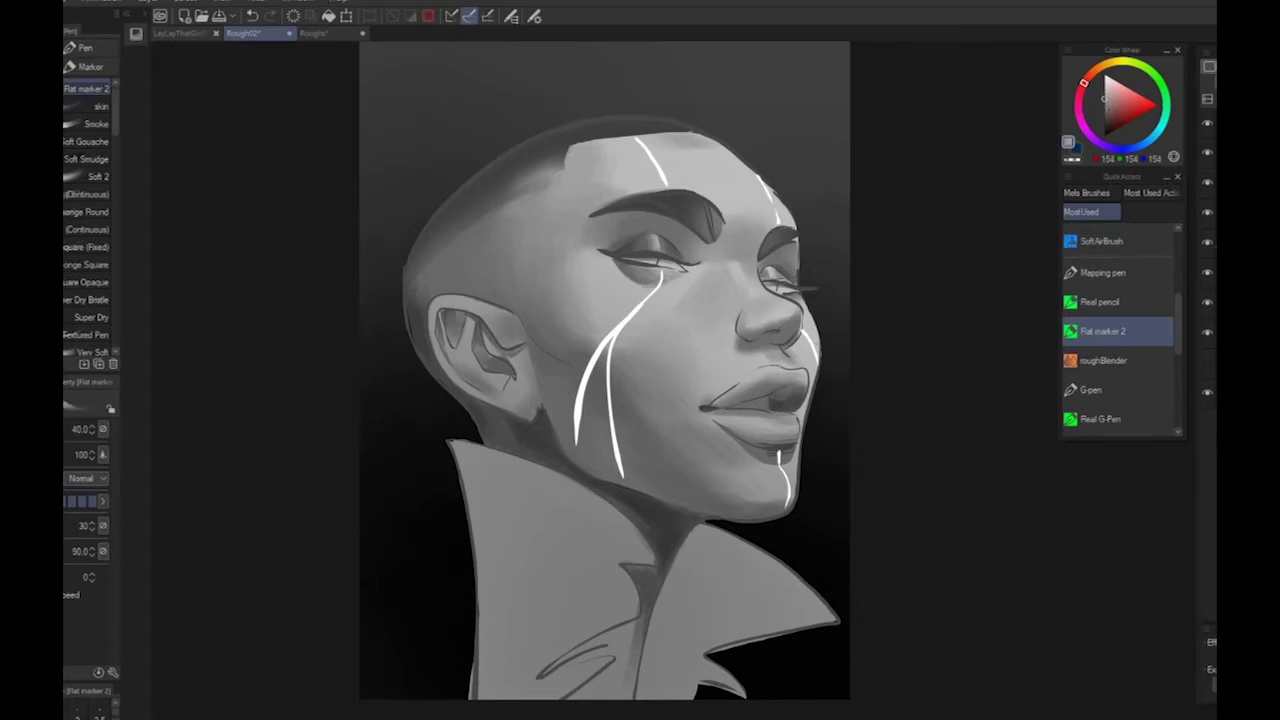
left_click_drag(766, 276, 790, 283)
left_click(778, 280, "alt")
Darken the nostril and shade the area between the nose and upper lip with Flat marker 2 at size 40
left_click(776, 335, "alt")
left_click(762, 345, "alt")
left_click_drag(752, 353, 770, 362)
left_click(792, 383, "alt")
left_click(775, 367, "alt")
Deepen the shadow under the earlobe with Flat marker 2 and check it by toggling a layer's visibility
left_click(533, 412, "alt")
left_click(534, 404, "alt")
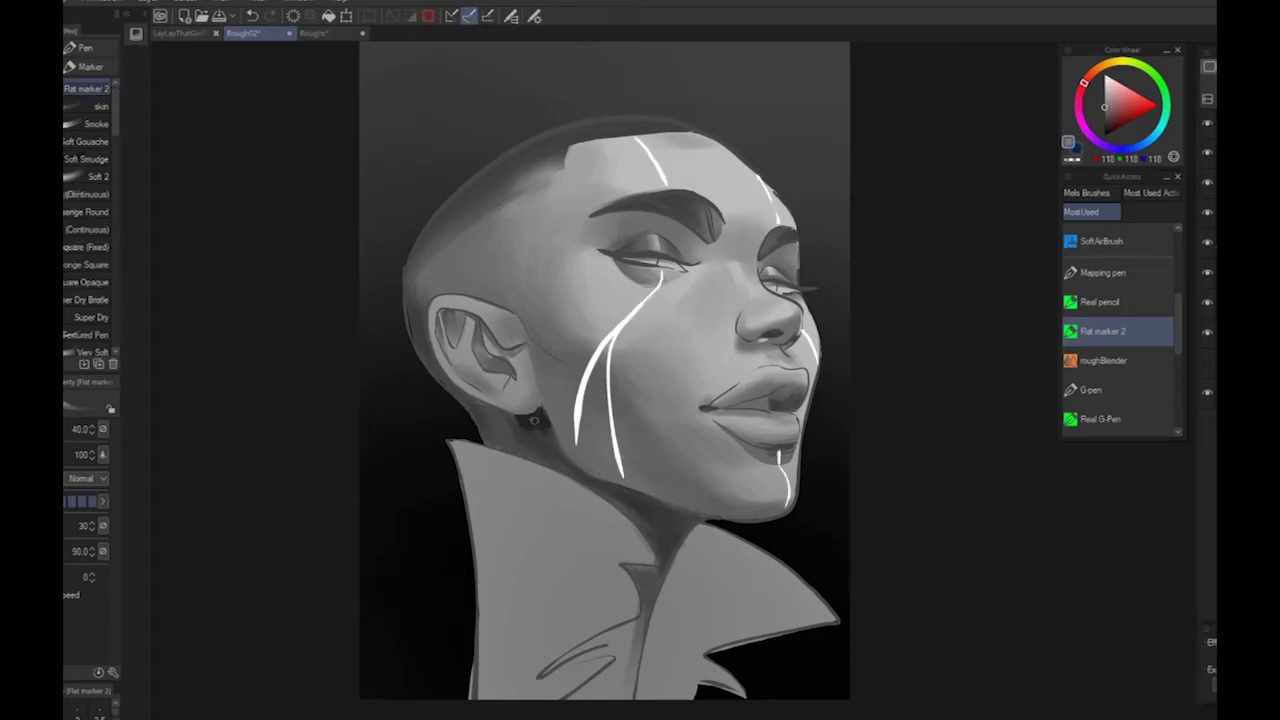
left_click(1209, 186)
left_click(1209, 186)
left_click(537, 420, "alt")
Darken the scalp edge from the forehead to the back of the head with Flat marker 2, enlarging the brush to 80
mouse_move(656, 119)
left_mouse_down()
mouse_move(450, 188)
mouse_move(398, 278)
left_mouse_up()
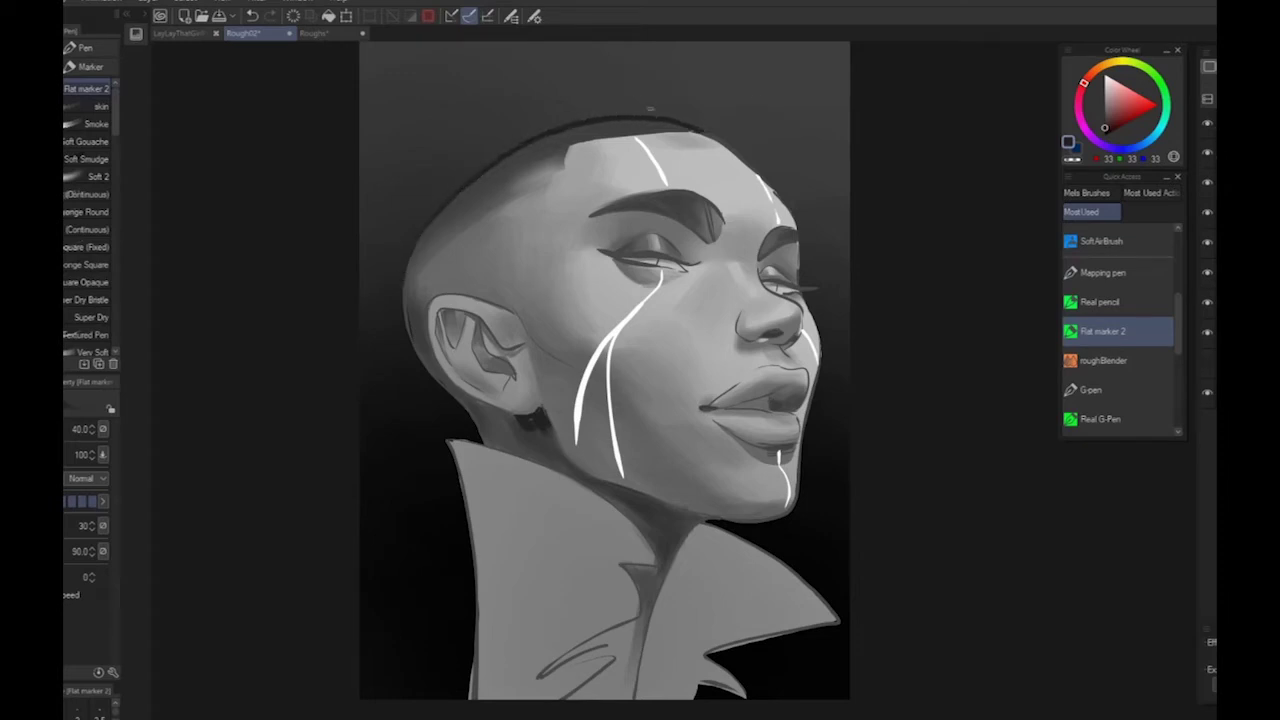
left_click_drag(438, 224, 405, 278)
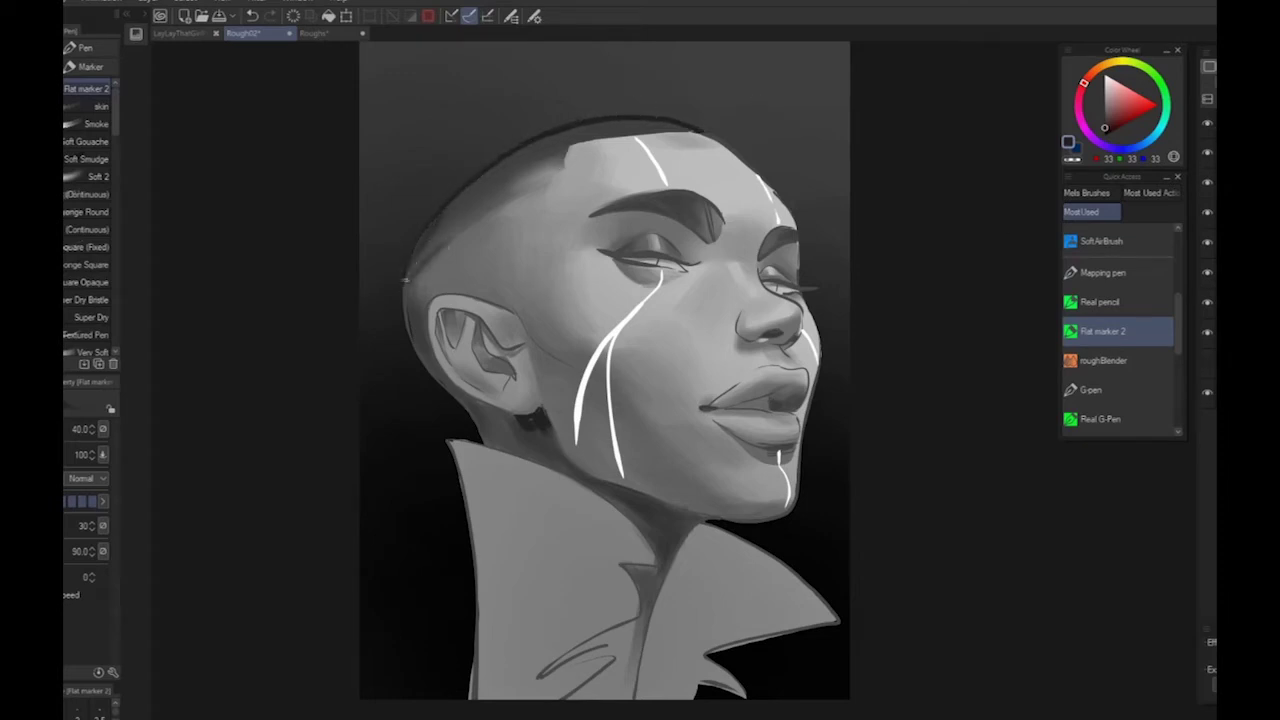
key("bracketright")
key("bracketright")
key("bracketright")
key("bracketright")
left_click_drag(452, 208, 582, 131)
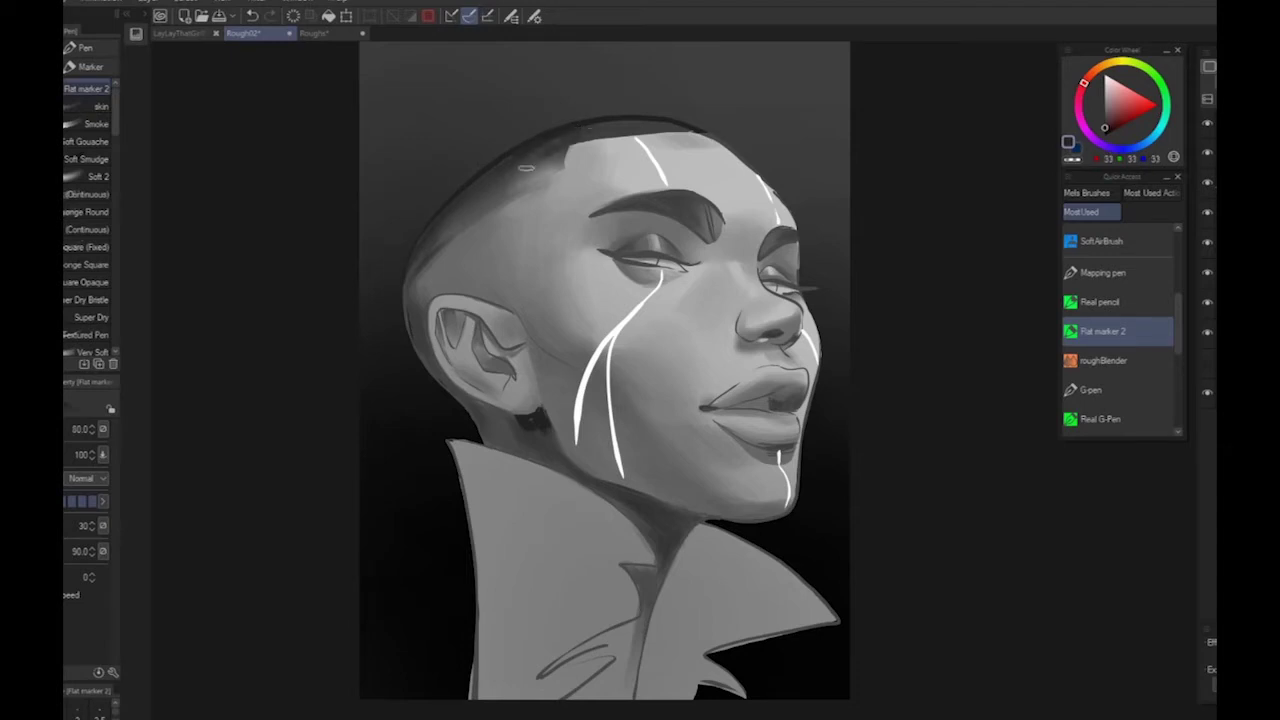
Extend the dark hair tone toward the temple and the back of the head with Flat marker 2 at size 80
mouse_move(525, 166)
left_mouse_down()
mouse_move(565, 143)
mouse_move(545, 200)
left_mouse_up()
left_click(533, 122, "alt")
left_click(433, 252, "alt")
left_click_drag(438, 244, 418, 260)
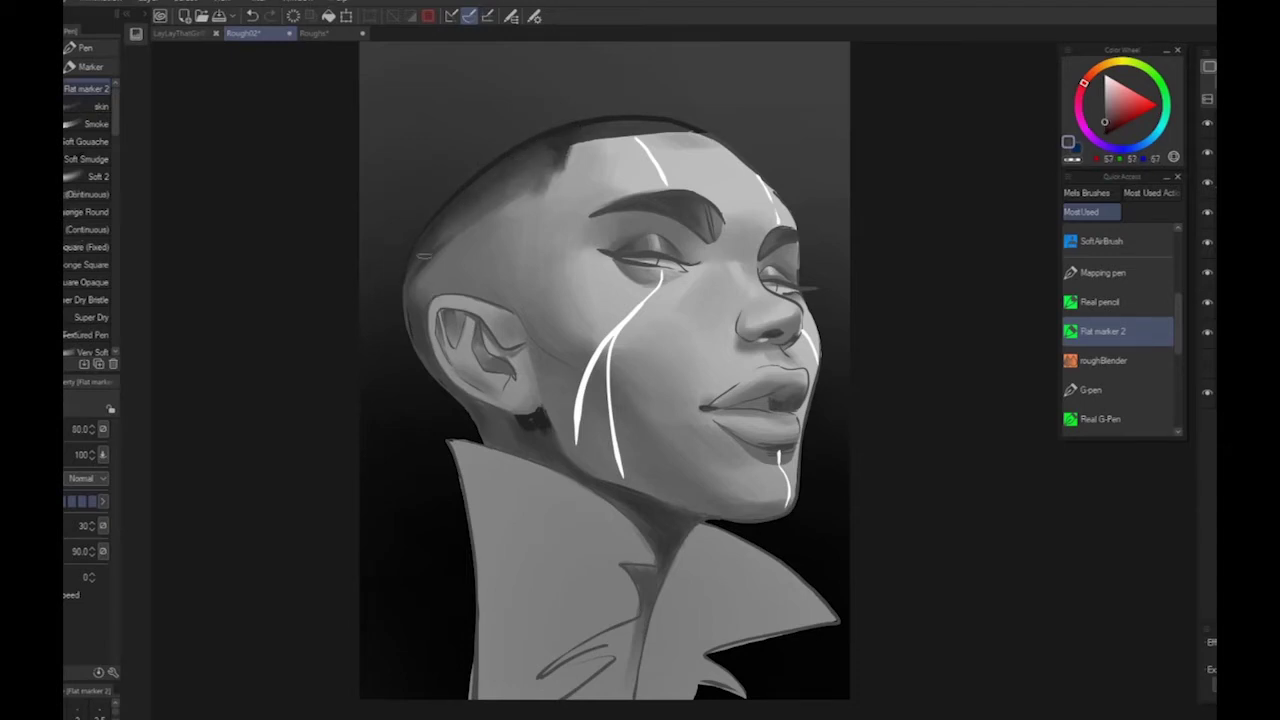
mouse_move(476, 214)
left_mouse_down()
mouse_move(420, 280)
mouse_move(438, 226)
left_mouse_up()
Blend the dark hair tone down the side of the head above the ear with Flat marker 2 at size 80
left_click(472, 177, "alt")
left_click_drag(488, 177, 466, 202)
left_click_drag(530, 162, 480, 205)
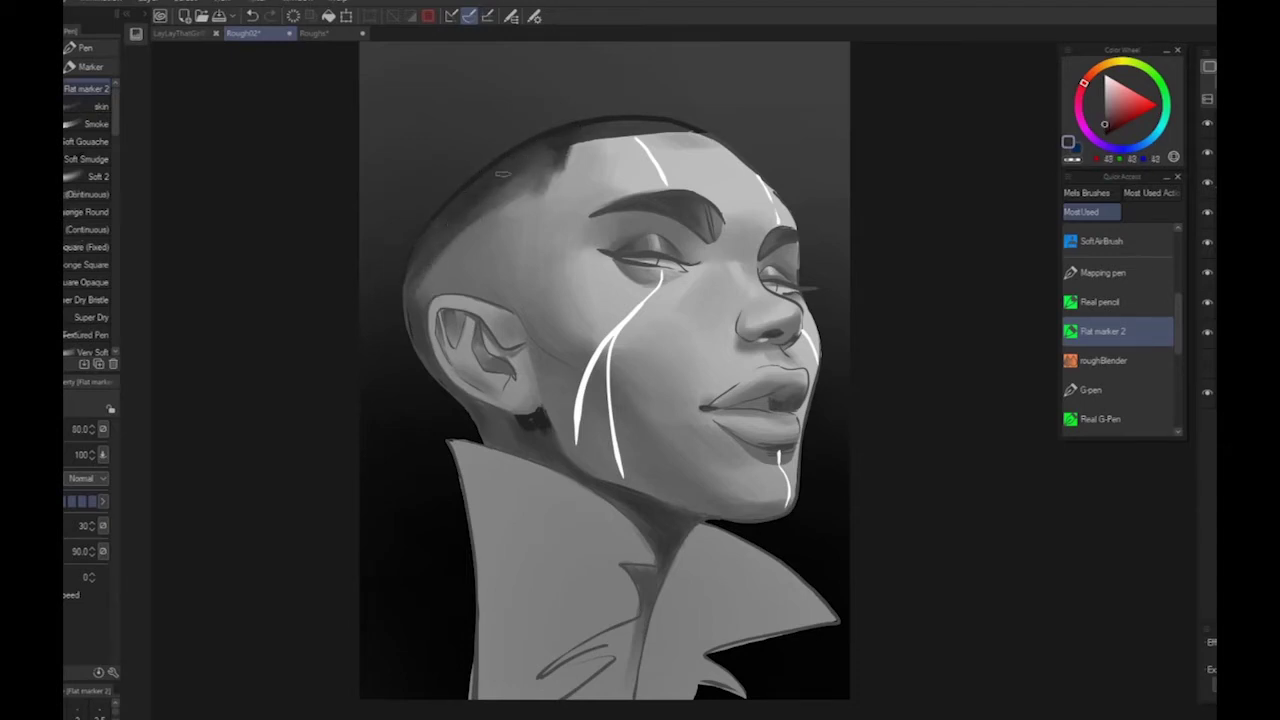
mouse_move(556, 166)
left_mouse_down()
mouse_move(449, 211)
mouse_move(529, 185)
mouse_move(444, 254)
left_mouse_up()
left_click(428, 262, "alt")
mouse_move(490, 216)
left_mouse_down()
mouse_move(445, 247)
mouse_move(470, 242)
left_mouse_up()
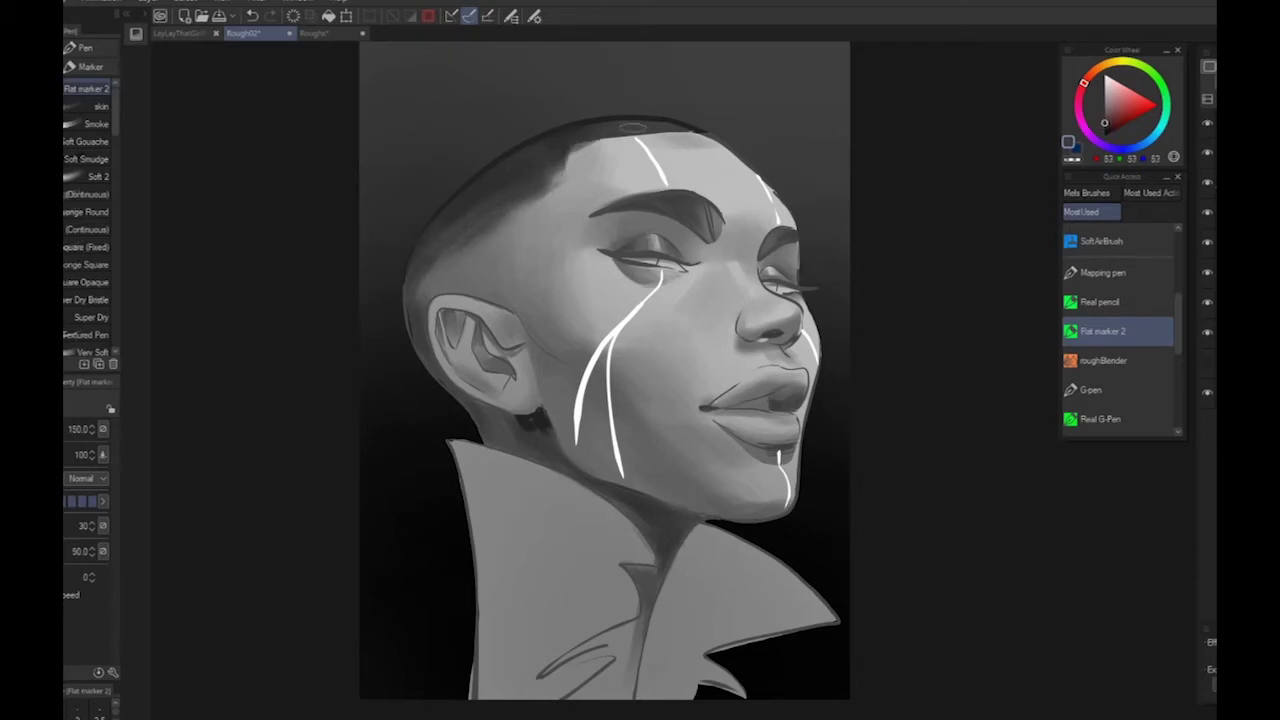
Shape the temple hairline and the sideburn in front of the ear with Flat marker 2 at size 150
left_click_drag(557, 170, 541, 199)
mouse_move(556, 168)
left_mouse_down()
mouse_move(442, 264)
mouse_move(500, 226)
mouse_move(500, 280)
left_mouse_up()
left_click(424, 268, "alt")
left_click_drag(518, 242, 507, 300)
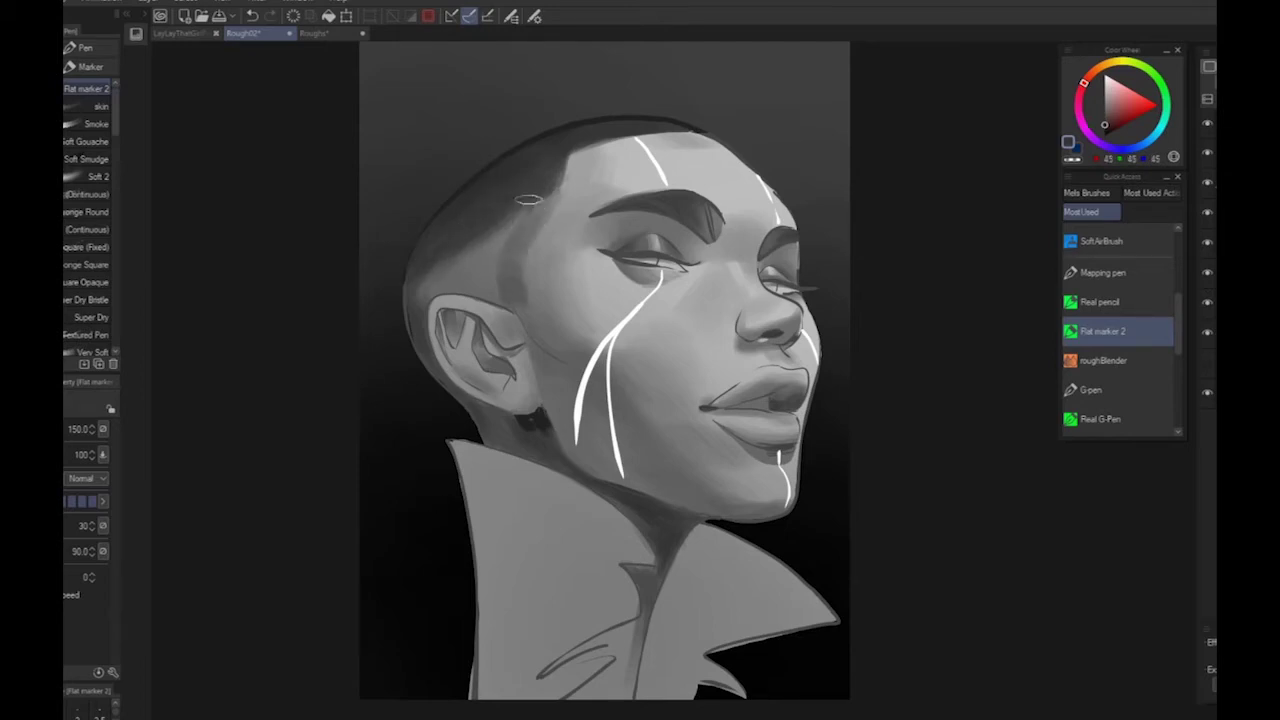
left_click_drag(529, 201, 502, 265)
left_click(500, 264, "alt")
mouse_move(540, 200)
left_mouse_down()
mouse_move(471, 271)
mouse_move(511, 311)
left_mouse_up()
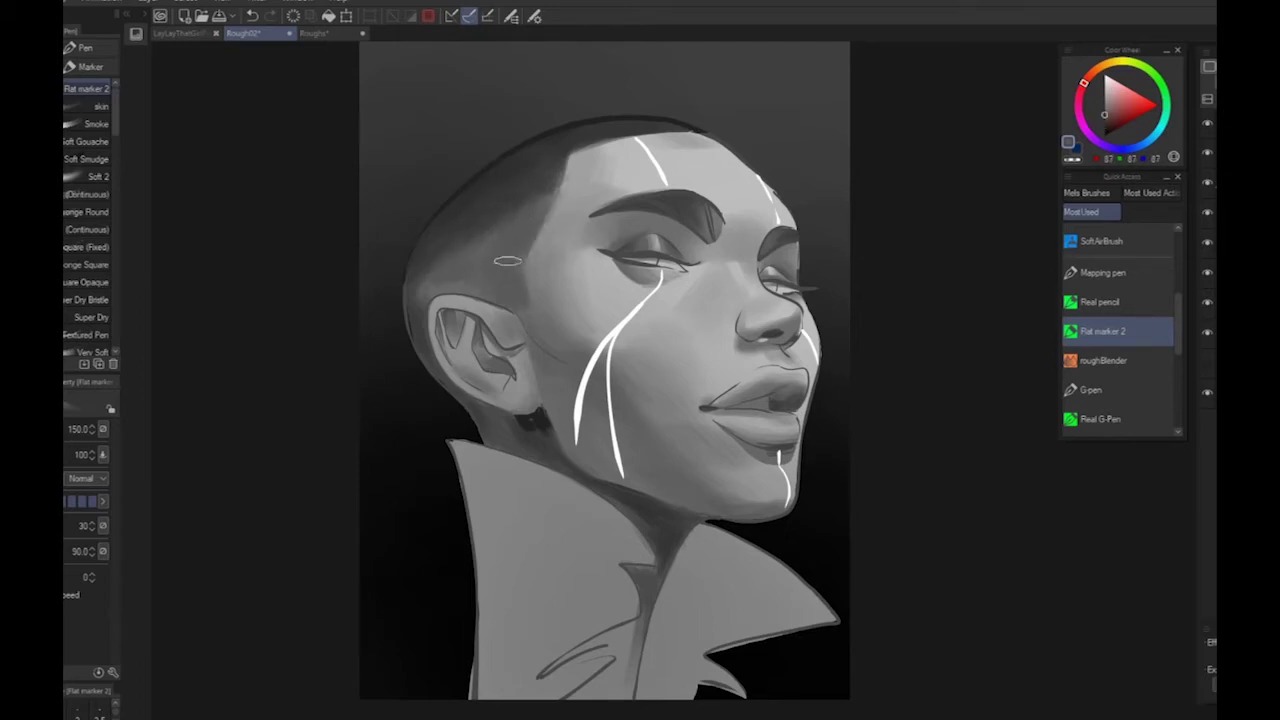
left_click_drag(508, 260, 523, 334)
left_click_drag(519, 250, 536, 330)
Smooth the hair fade between the crown and the ear with sampled grays, enlarging Flat marker 2 from size 80 to 200
left_click(420, 286, "alt")
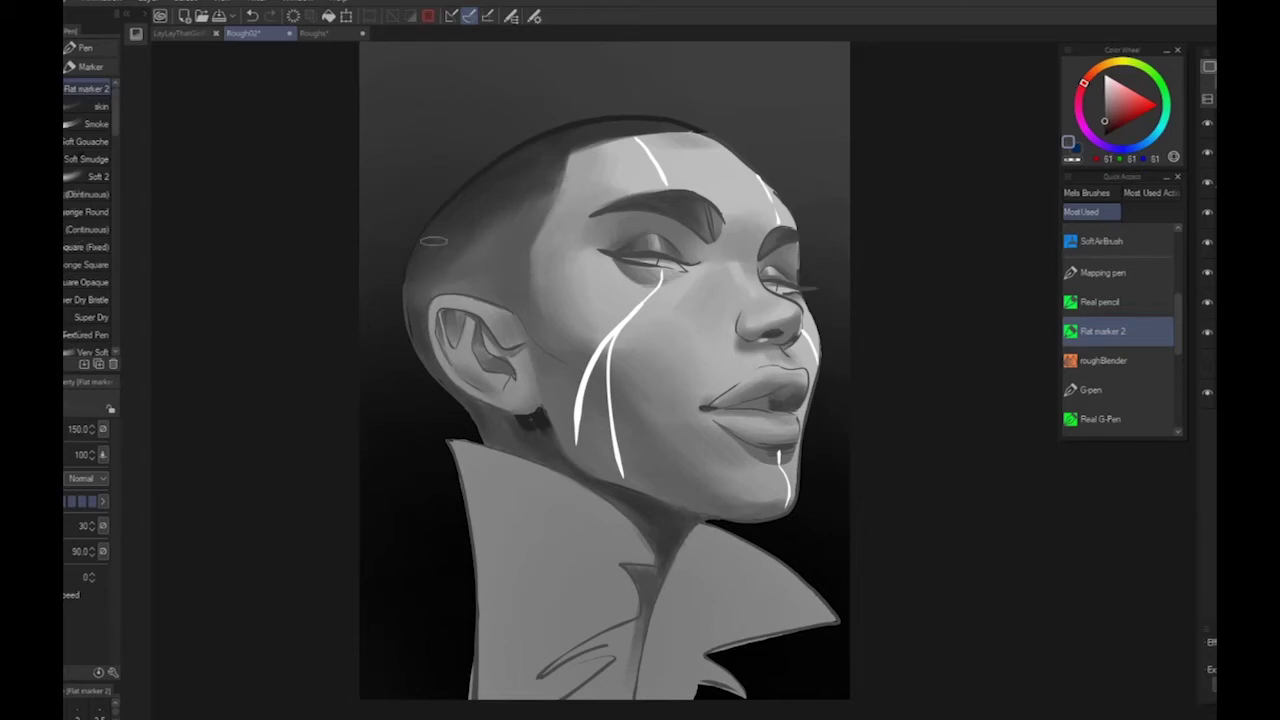
key("bracketleft")
key("bracketleft")
key("bracketleft")
left_click(528, 152, "alt")
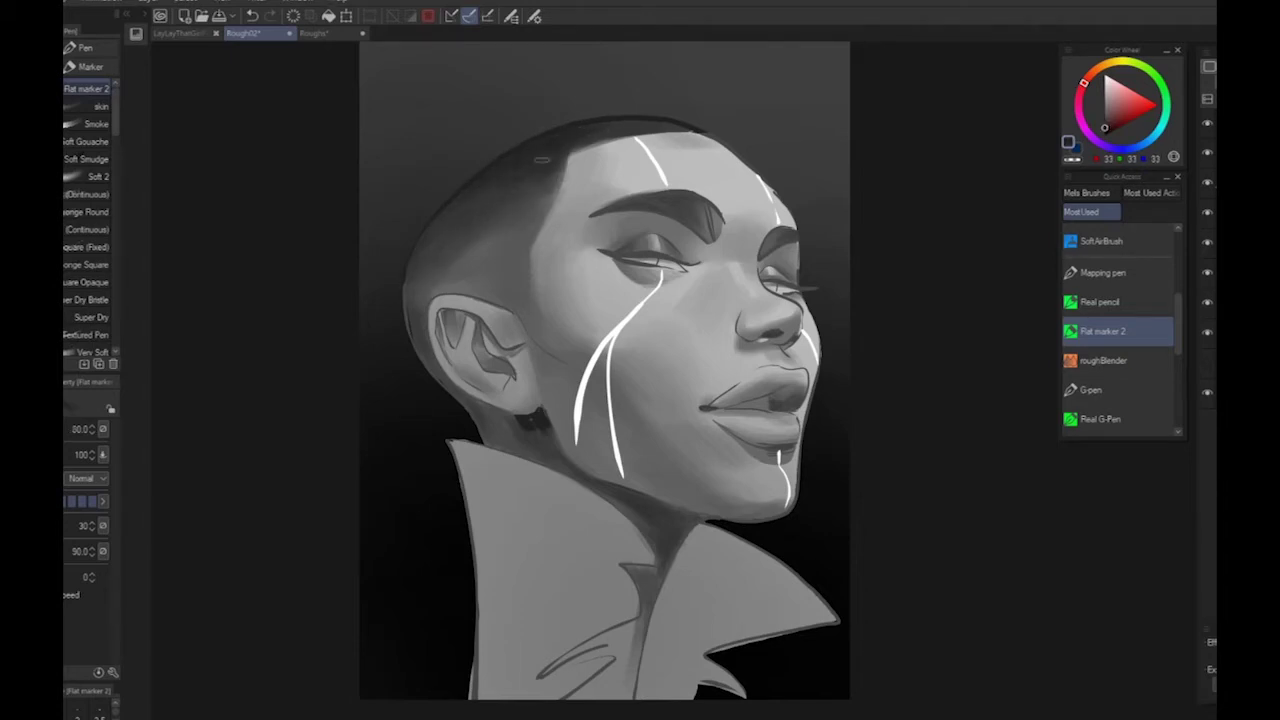
key("bracketright")
key("bracketright")
key("bracketright")
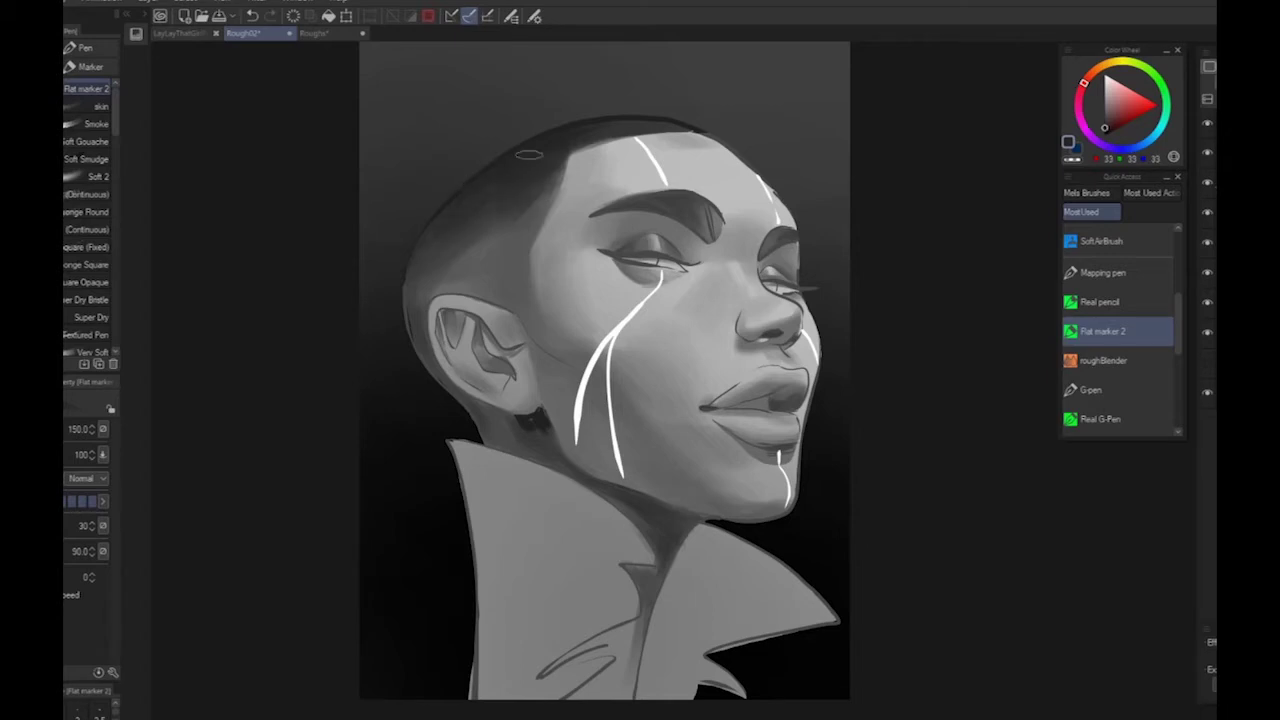
left_click(497, 193, "alt")
key("bracketright")
left_click_drag(494, 224, 479, 245)
left_click(495, 258, "alt")
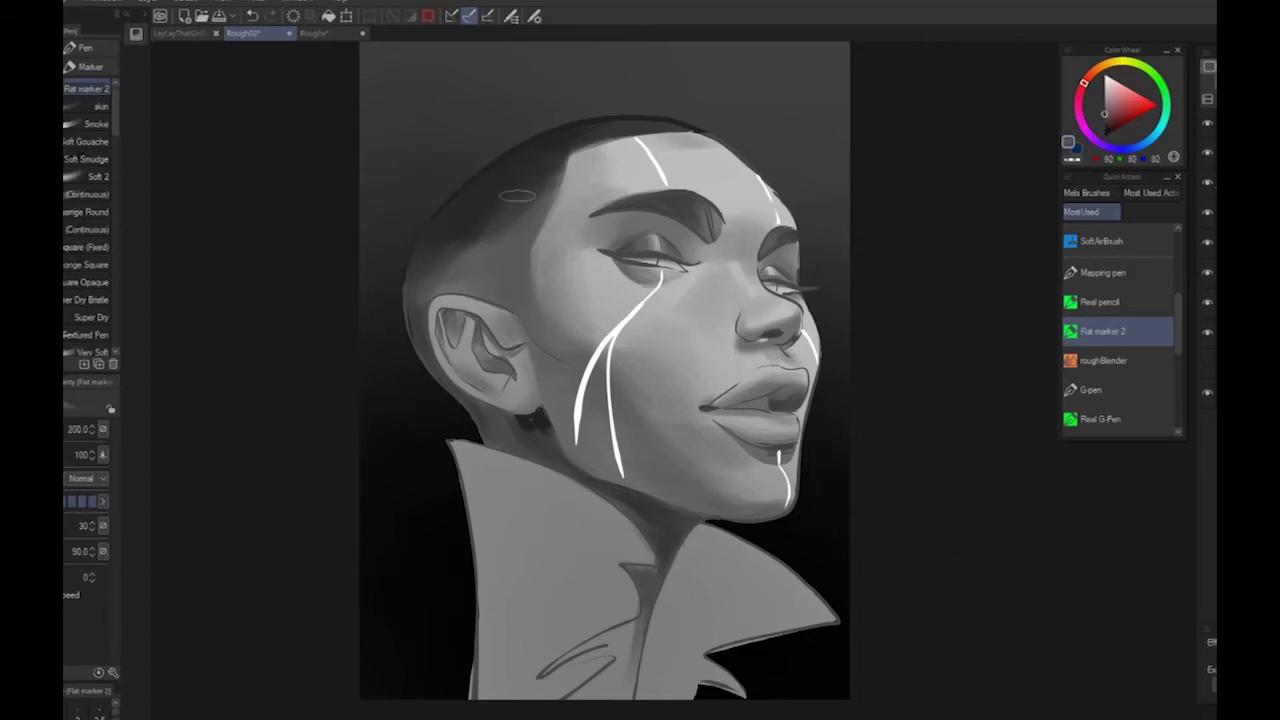
left_click_drag(510, 204, 499, 233)
Paint a rough, near-black hair edge along the top and back of the head with Flat marker 2 at size 100
left_click(615, 117, "alt")
key("bracketleft")
key("bracketleft")
key("bracketleft")
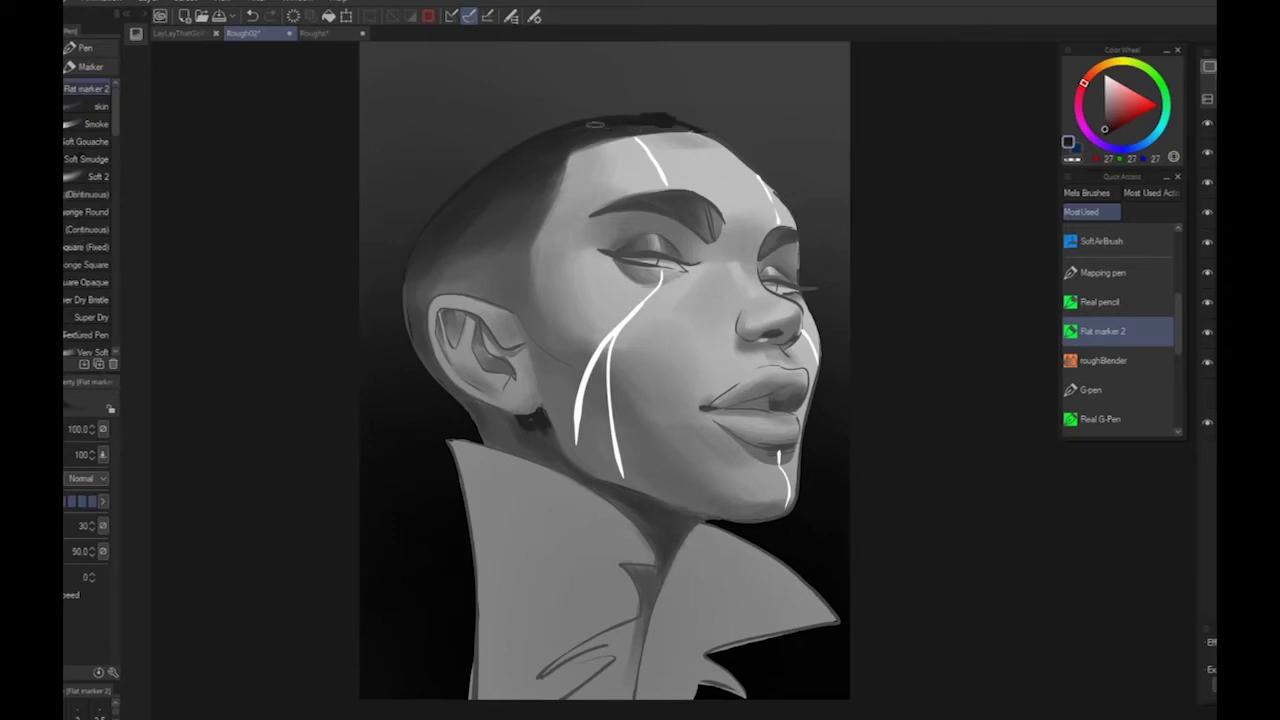
mouse_move(630, 114)
left_mouse_down()
mouse_move(550, 132)
mouse_move(574, 140)
mouse_move(452, 199)
mouse_move(424, 236)
left_mouse_up()
key("bracketright")
key("bracketright")
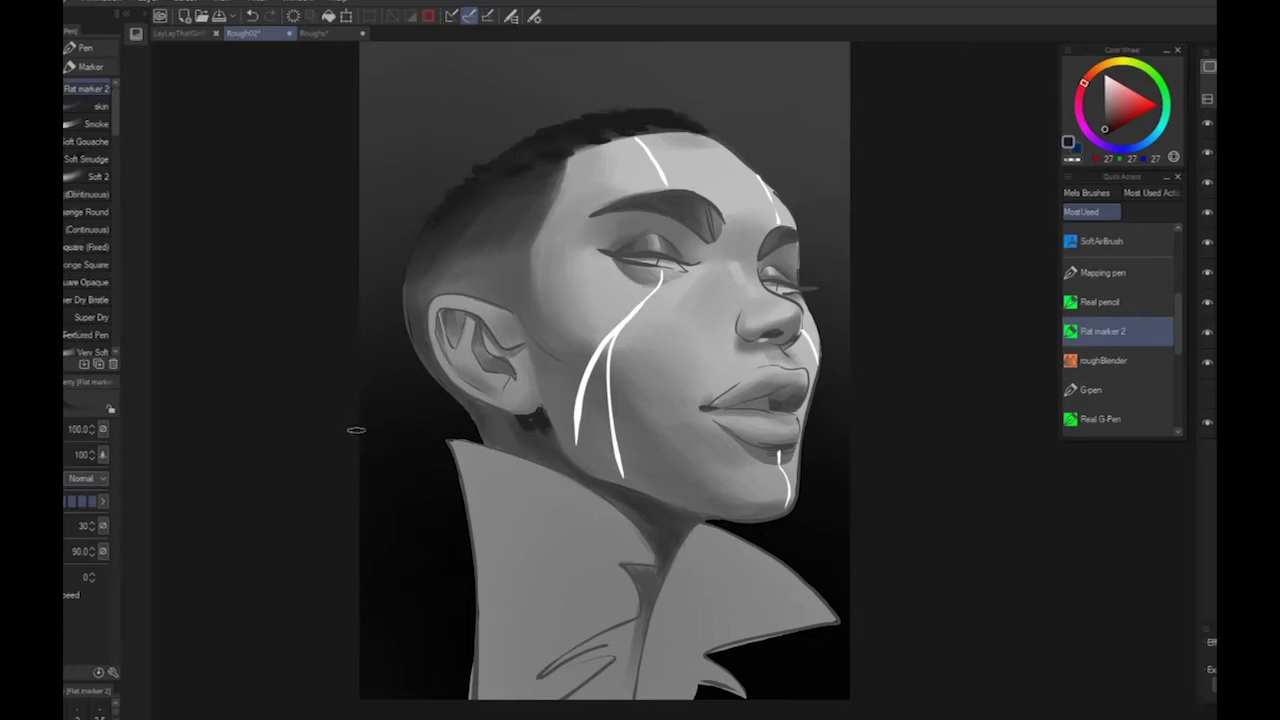
Soften the temple hairline with sampled grays and refine the short hair clumps with Flat marker 2 at size 60
left_click(511, 271, "alt")
mouse_move(550, 210)
left_mouse_down()
mouse_move(514, 263)
mouse_move(531, 231)
left_mouse_up()
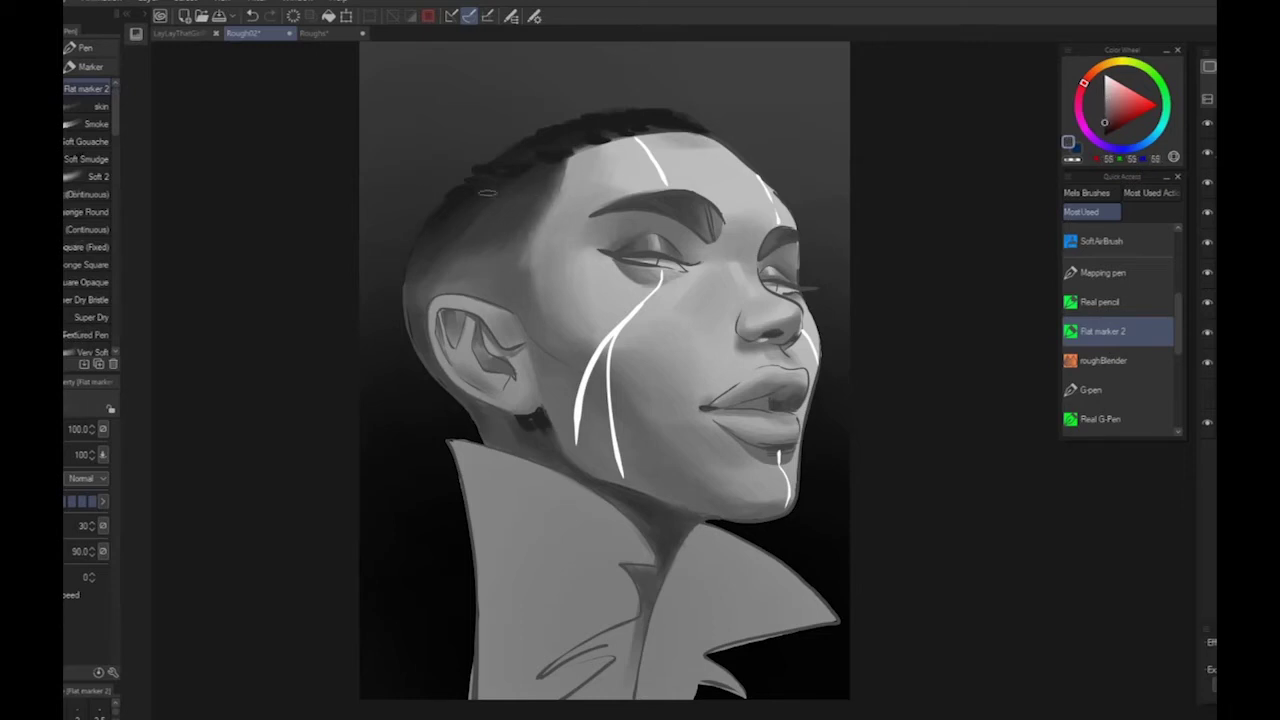
left_click(500, 200, "alt")
key("bracketleft")
key("bracketleft")
key("bracketleft")
left_click(540, 176, "alt")
left_click(586, 140, "alt")
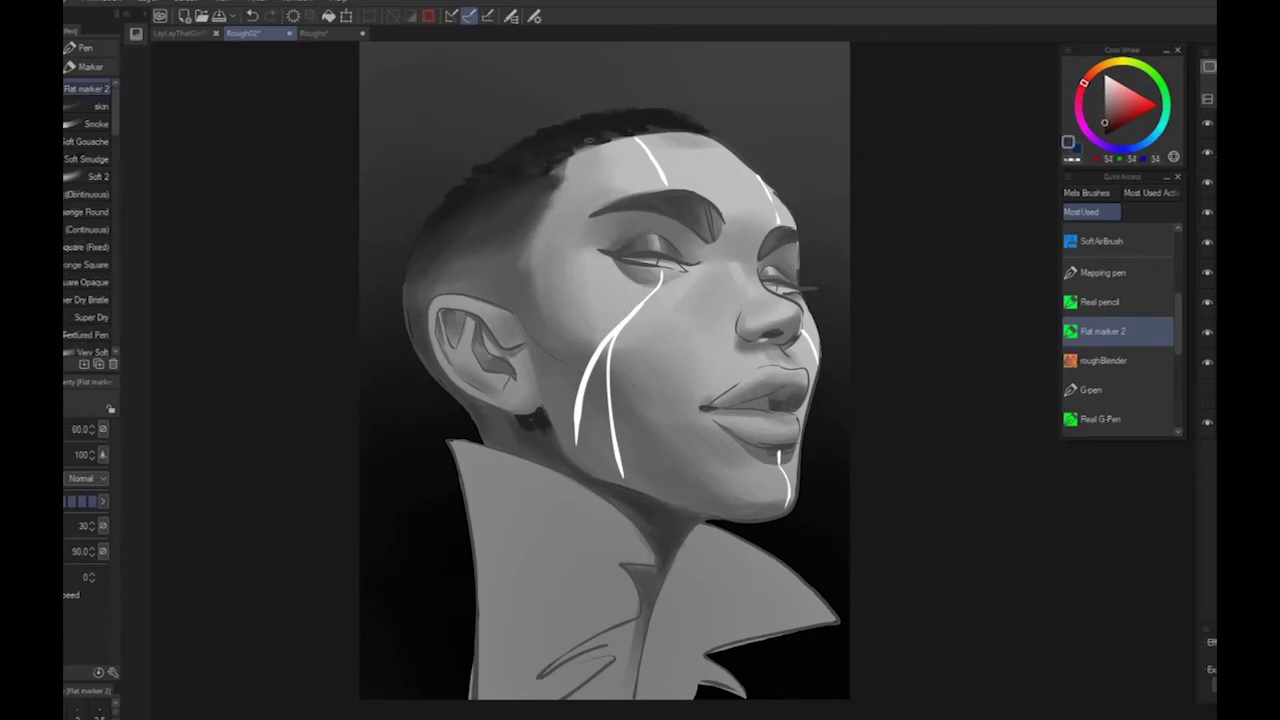
Fill the near eyebrow with darker sampled tones from its arch to its tail with Flat marker 2 at size 60
left_click(672, 202, "alt")
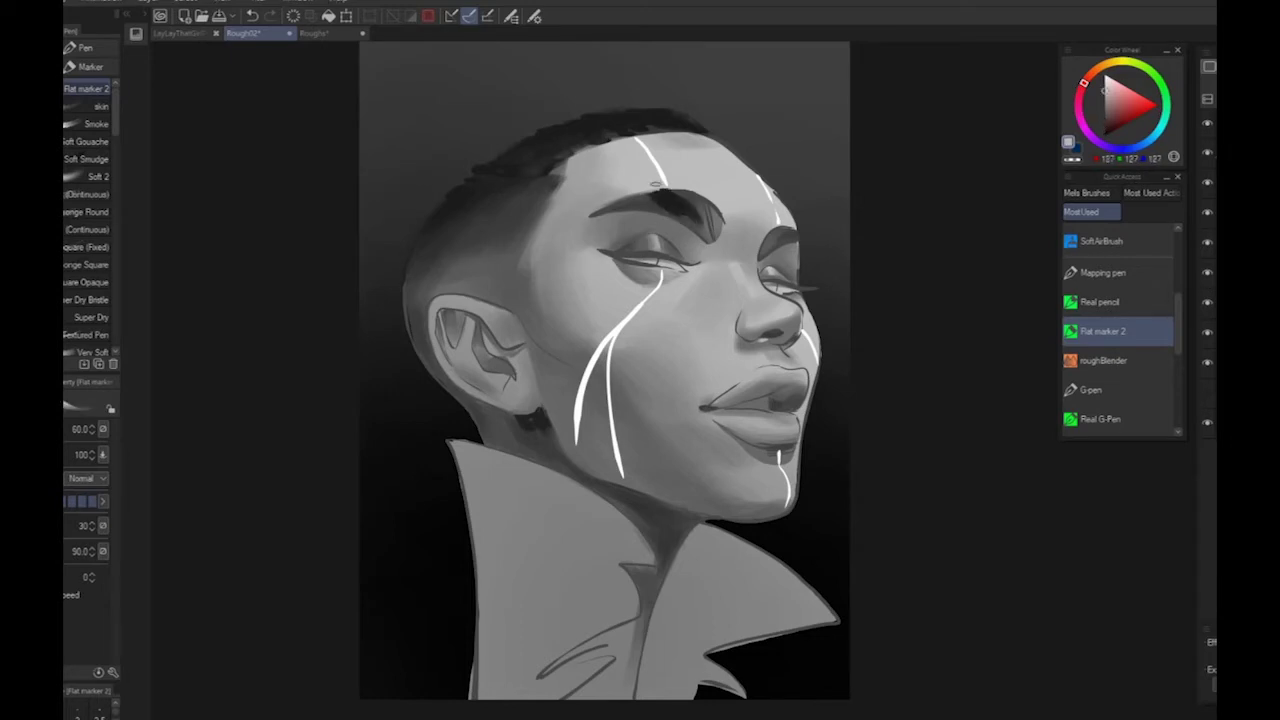
left_click(674, 201, "alt")
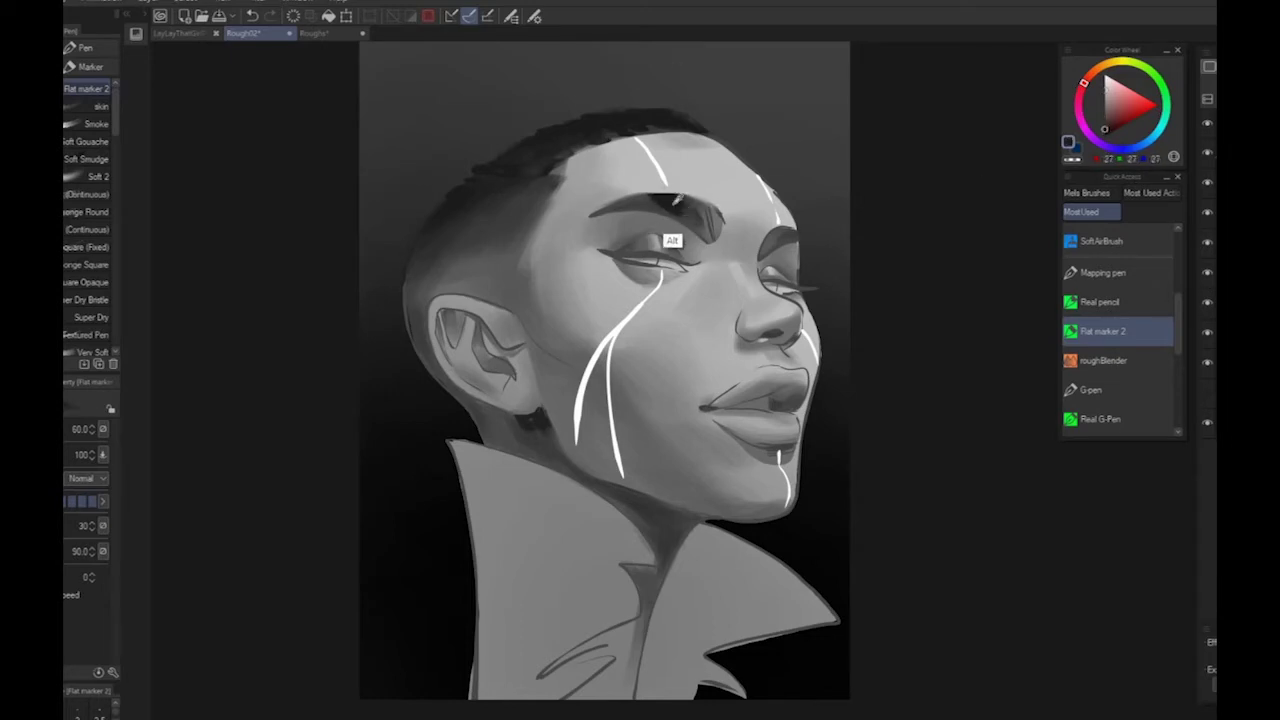
left_click(690, 217, "alt")
left_click(695, 204, "alt")
left_click(747, 443, "alt")
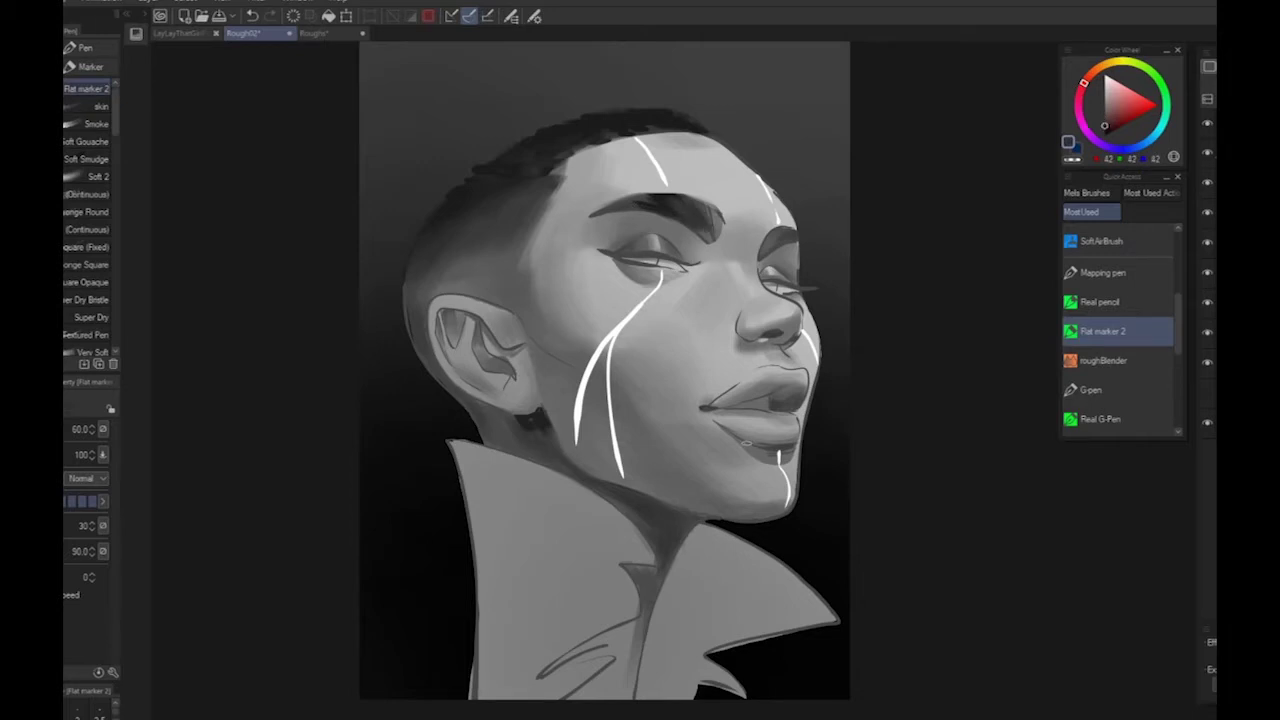
left_click(676, 205, "alt")
left_click_drag(641, 204, 595, 214)
Darken the far eyebrow and clean up the inner end of the near eyebrow with sampled skin and brow tones
mouse_move(782, 234)
left_mouse_down()
mouse_move(797, 236)
mouse_move(770, 251)
left_mouse_up()
left_click(766, 216, "alt")
left_click(778, 240, "alt")
left_click(729, 208, "alt")
mouse_move(714, 204)
left_mouse_down()
mouse_move(721, 231)
mouse_move(718, 206)
left_mouse_up()
left_click(688, 182, "alt")
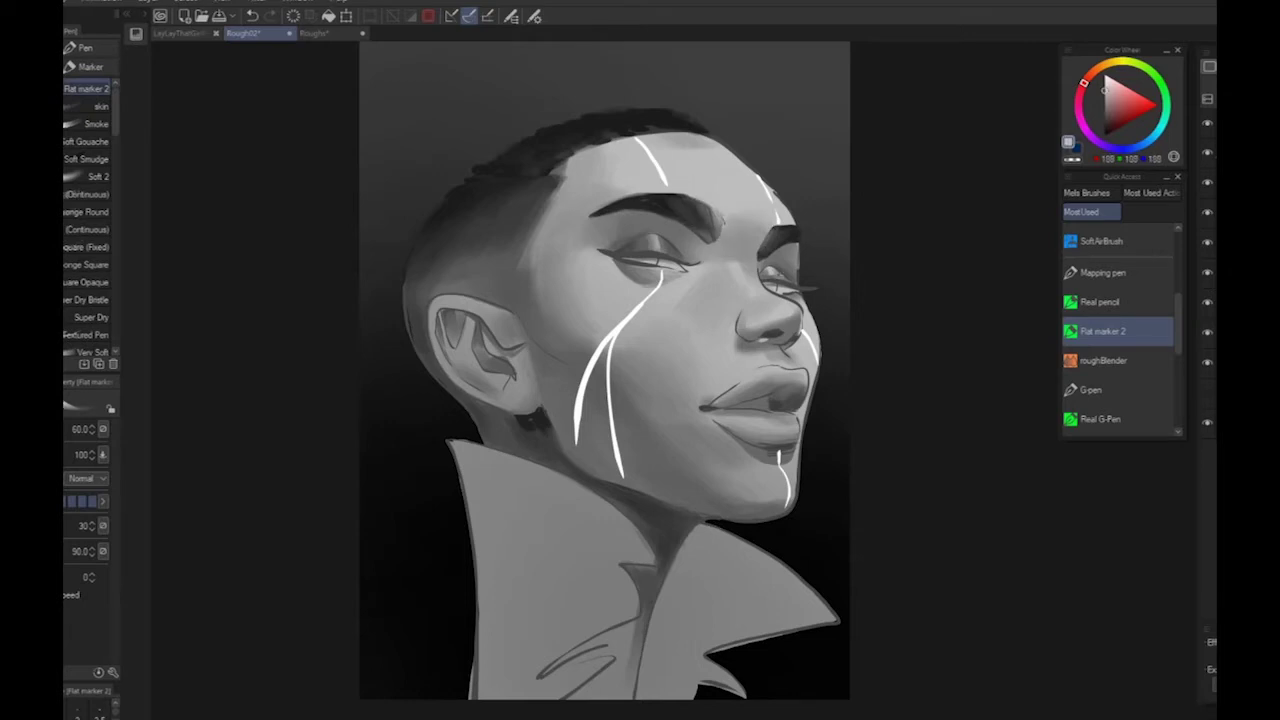
left_click(703, 229, "alt")
left_click(700, 205, "alt")
Paint black lash lines on both eyes with Flat marker 2, reducing the brush to size 25
left_click(1107, 132)
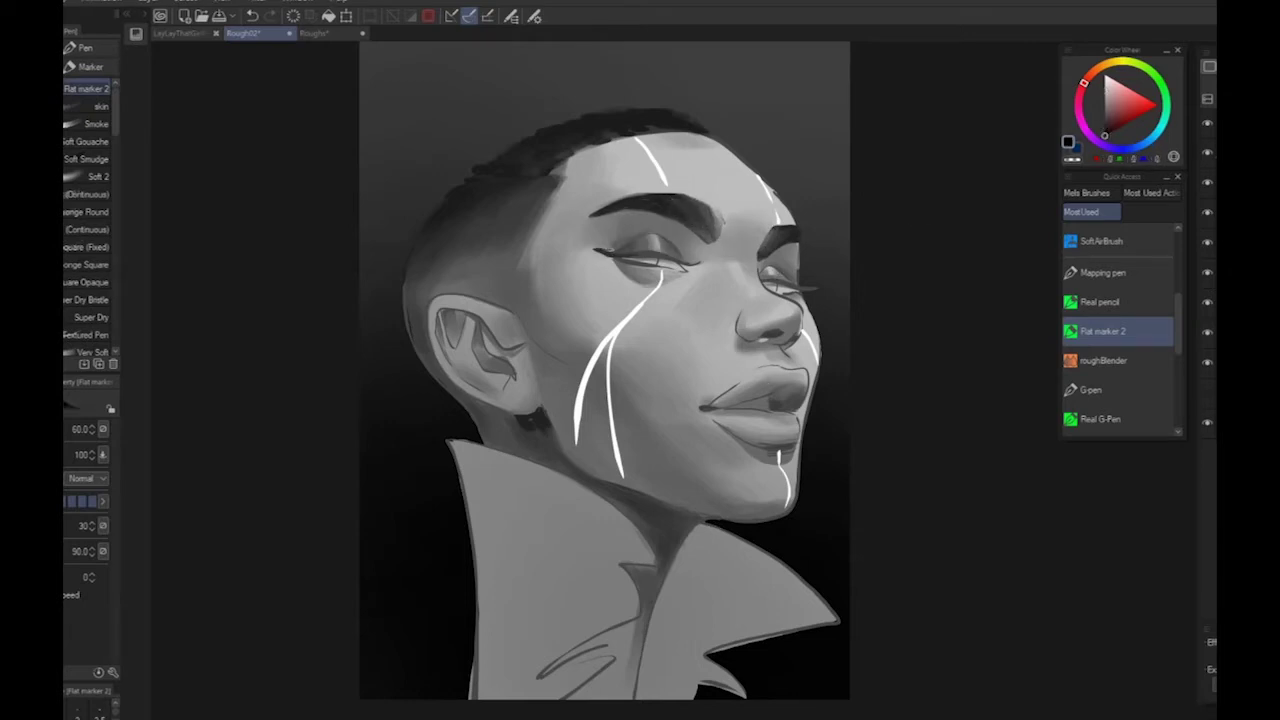
key("ctrl+plus")
left_click_drag(792, 238, 840, 243)
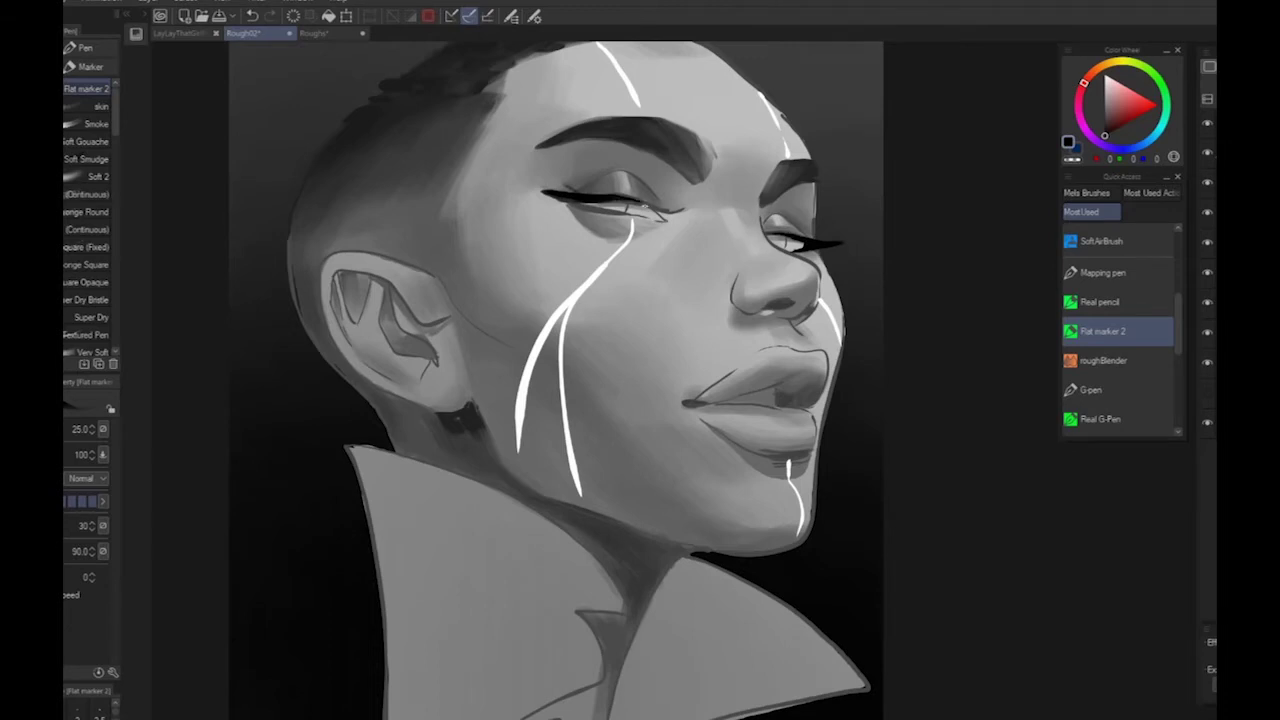
key("ctrl+minus")
key("ctrl+minus")
key("ctrl+minus")
key("ctrl+plus")
key("ctrl+plus")
key("ctrl+plus")
left_click_drag(680, 370, 818, 636)
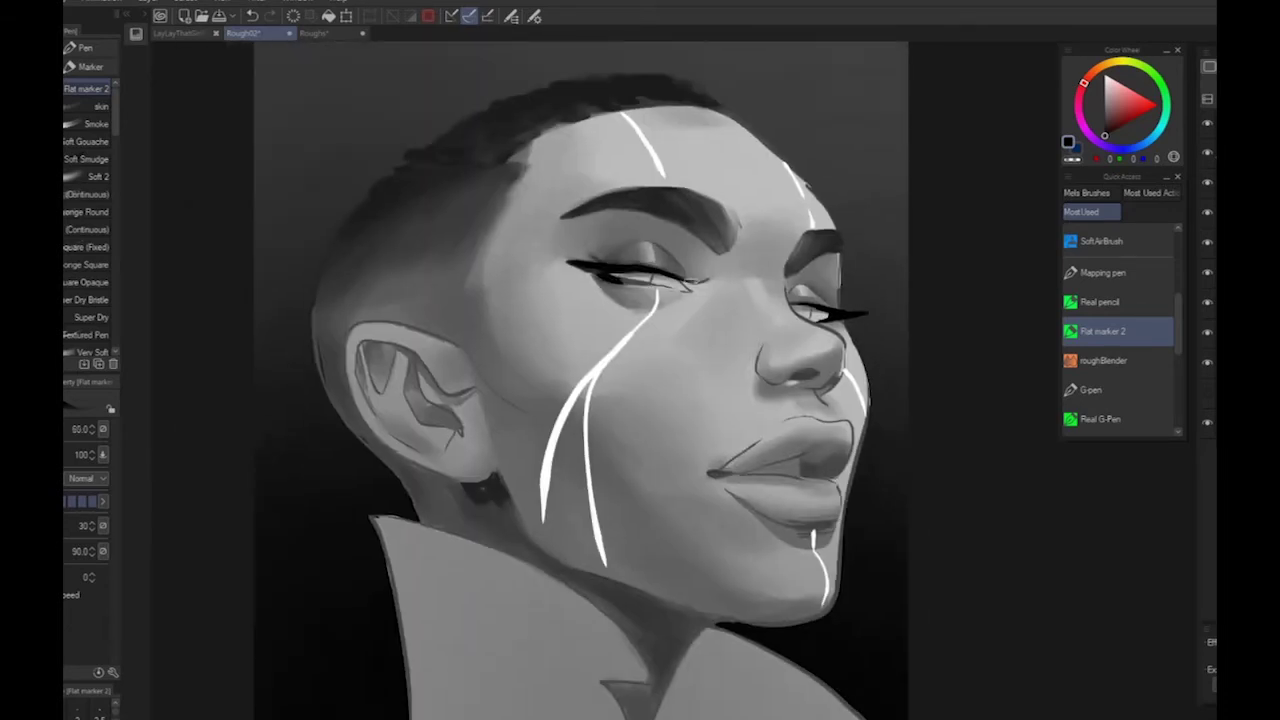
Refine the far eyebrow with Flat marker 2 and sample a light skin tone beside it
mouse_move(804, 234)
left_mouse_down()
mouse_move(788, 262)
mouse_move(830, 240)
left_mouse_up()
left_click(810, 240, "alt")
scroll(917, 486, "down", 5)
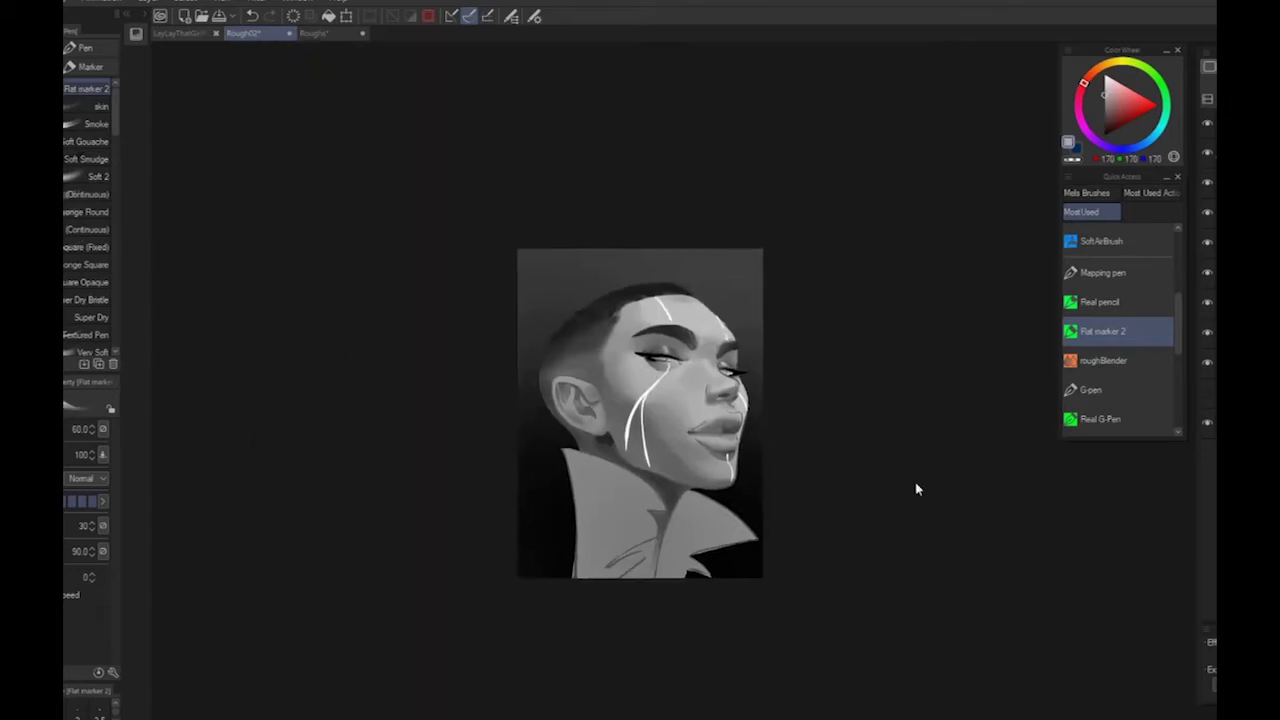
scroll(917, 486, "up", 5)
Define the near eye's upper lid crease with dark sampled tones using Flat marker 2 at size 20
left_click(587, 238, "alt")
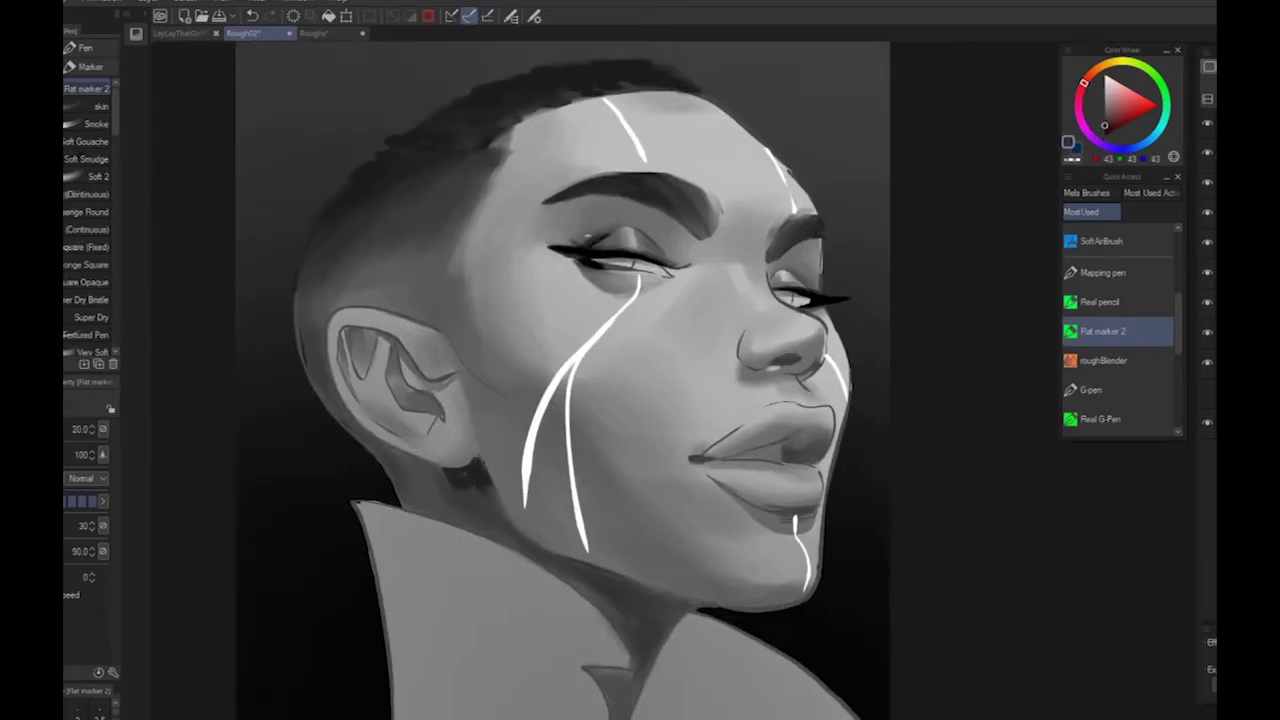
left_click(596, 242, "alt")
scroll(590, 270, "down", 3)
scroll(963, 540, "up", 3)
mouse_move(708, 247)
left_mouse_down()
mouse_move(833, 574)
mouse_move(862, 558)
left_mouse_up()
left_click(590, 210, "alt")
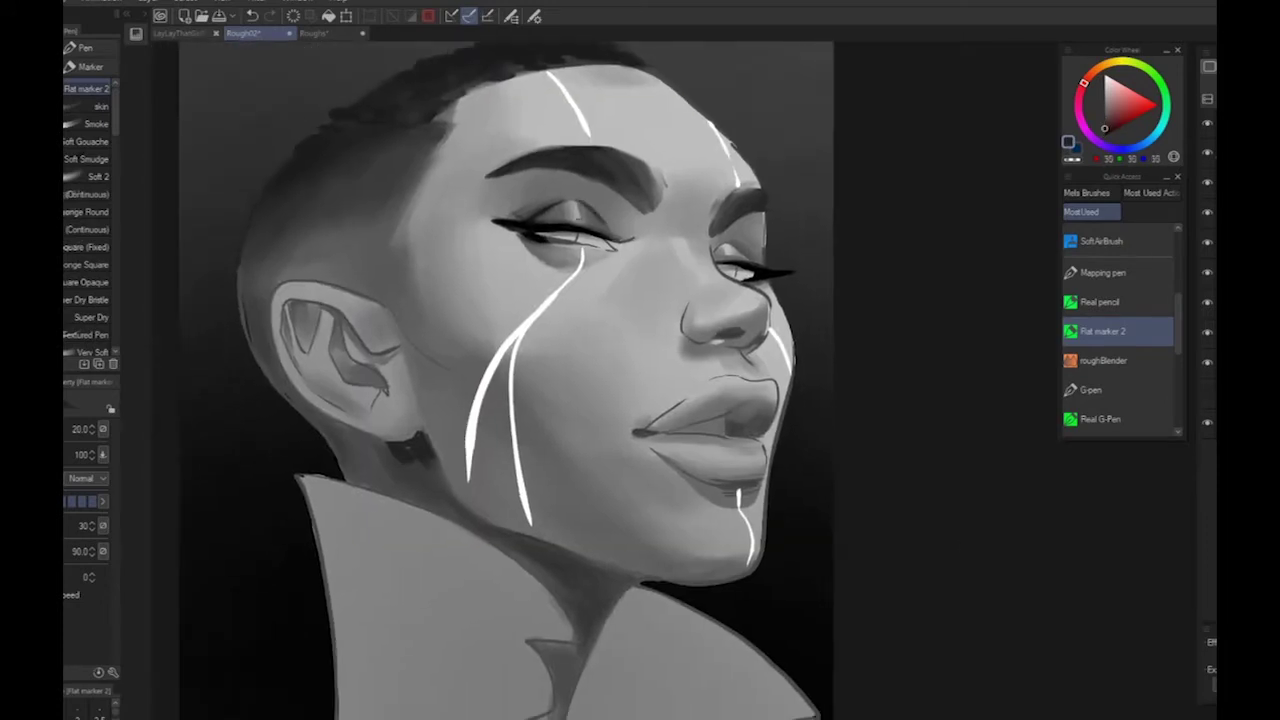
Shade the near eye socket between the lid crease and the inner brow with Flat marker 2 at size 50
key("]")
key("]")
key("]")
mouse_move(588, 190)
left_mouse_down()
mouse_move(616, 214)
mouse_move(612, 228)
mouse_move(632, 238)
mouse_move(640, 222)
left_mouse_up()
left_click(626, 237, "alt")
scroll(974, 514, "down", 5)
scroll(974, 514, "up", 5)
Shade the side of the nose bridge from the inner eye corner toward the nostril with Flat marker 2 at size 80
left_click(717, 151, "alt")
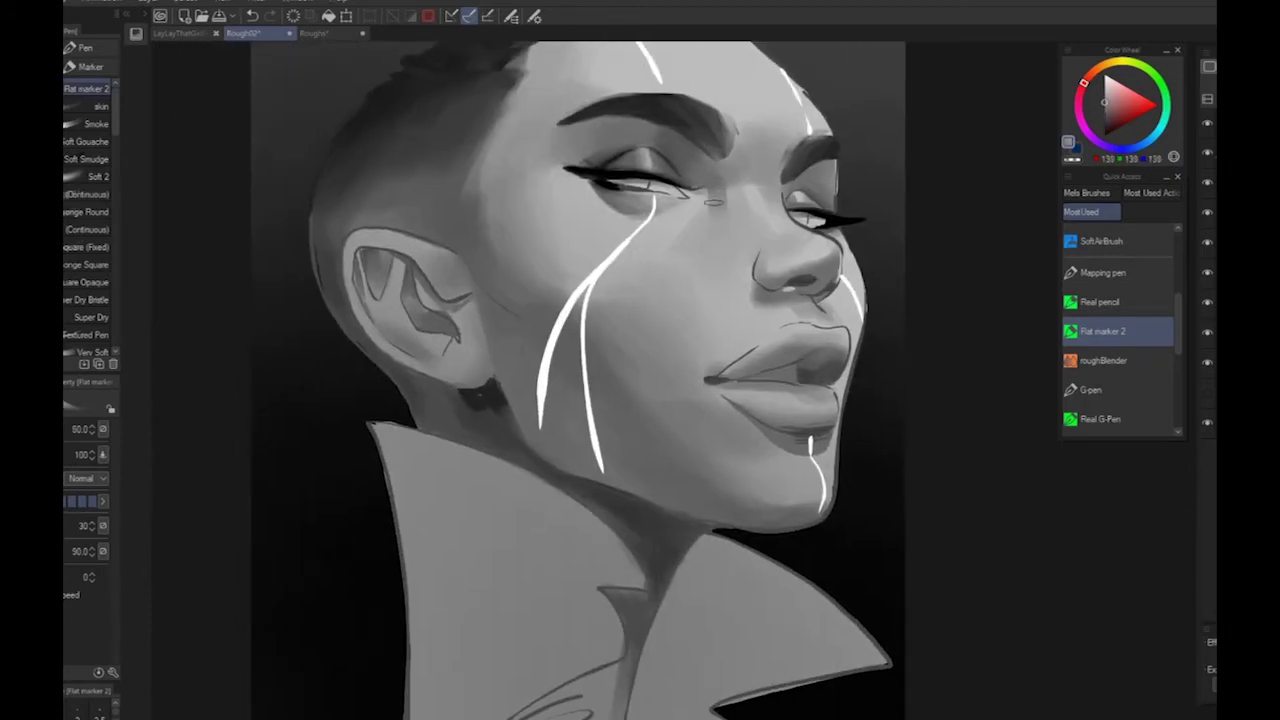
left_click(731, 200, "alt")
key("]")
key("]")
key("]")
mouse_move(730, 196)
left_mouse_down()
mouse_move(718, 246)
mouse_move(736, 254)
left_mouse_up()
left_click(730, 203, "alt")
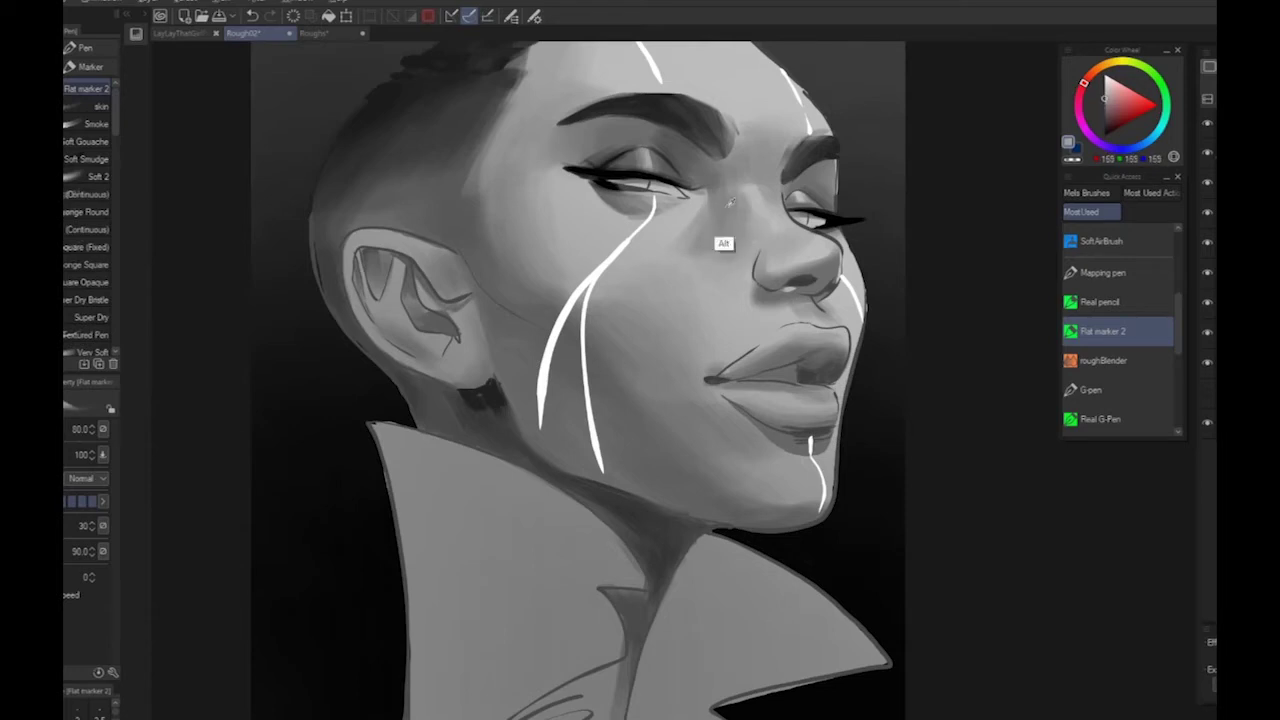
mouse_move(695, 211)
left_mouse_down()
mouse_move(668, 244)
mouse_move(717, 260)
left_mouse_up()
left_click(710, 198, "alt")
left_click(747, 254, "alt")
mouse_move(748, 258)
left_mouse_down()
mouse_move(762, 284)
mouse_move(743, 271)
left_mouse_up()
left_click(726, 251, "alt")
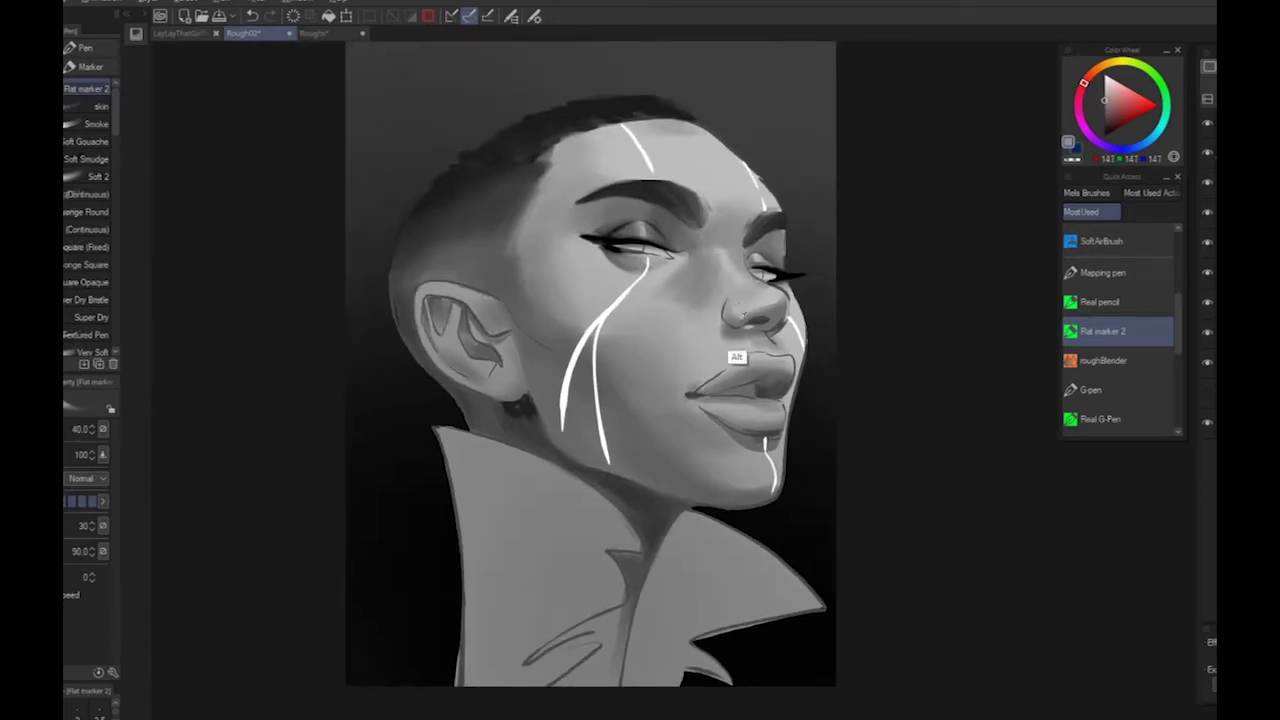
Blend the nose tip and nostril contours with sampled grays using Flat marker 2 at size 40
left_click(754, 296, "alt")
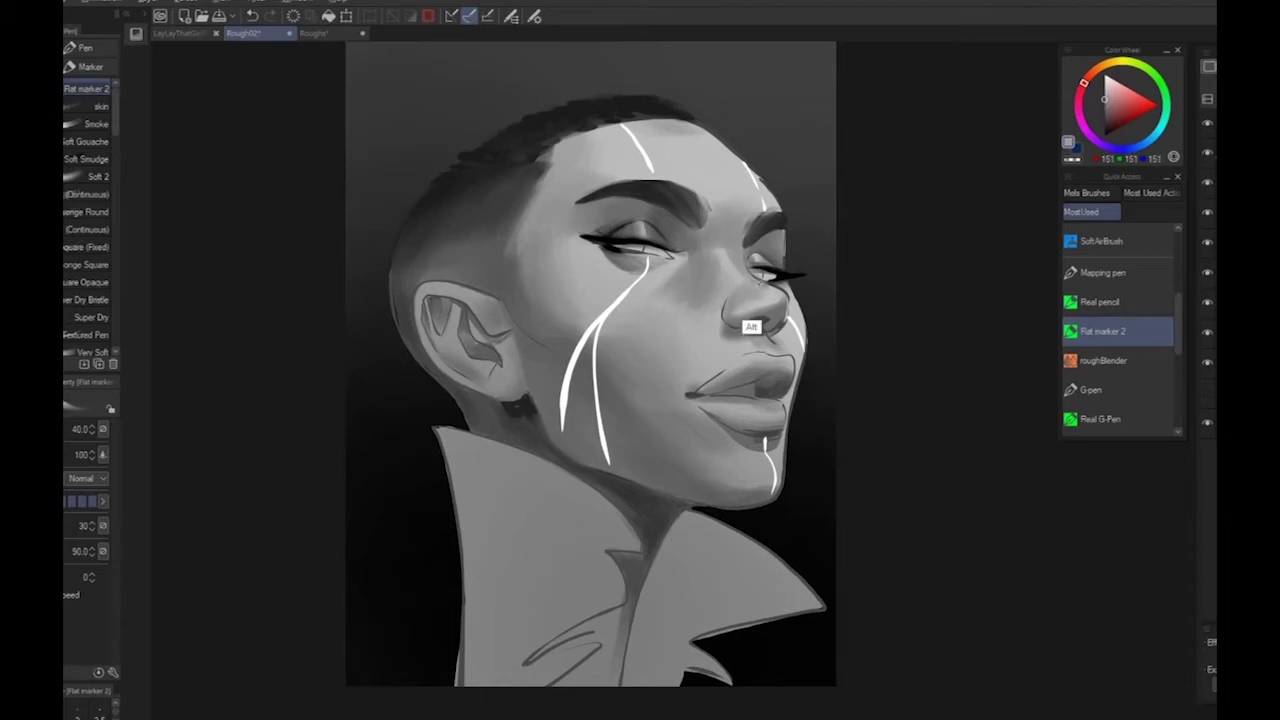
left_click(744, 322, "alt")
left_click(756, 322, "alt")
left_click_drag(771, 286, 783, 294)
left_click(760, 322, "alt")
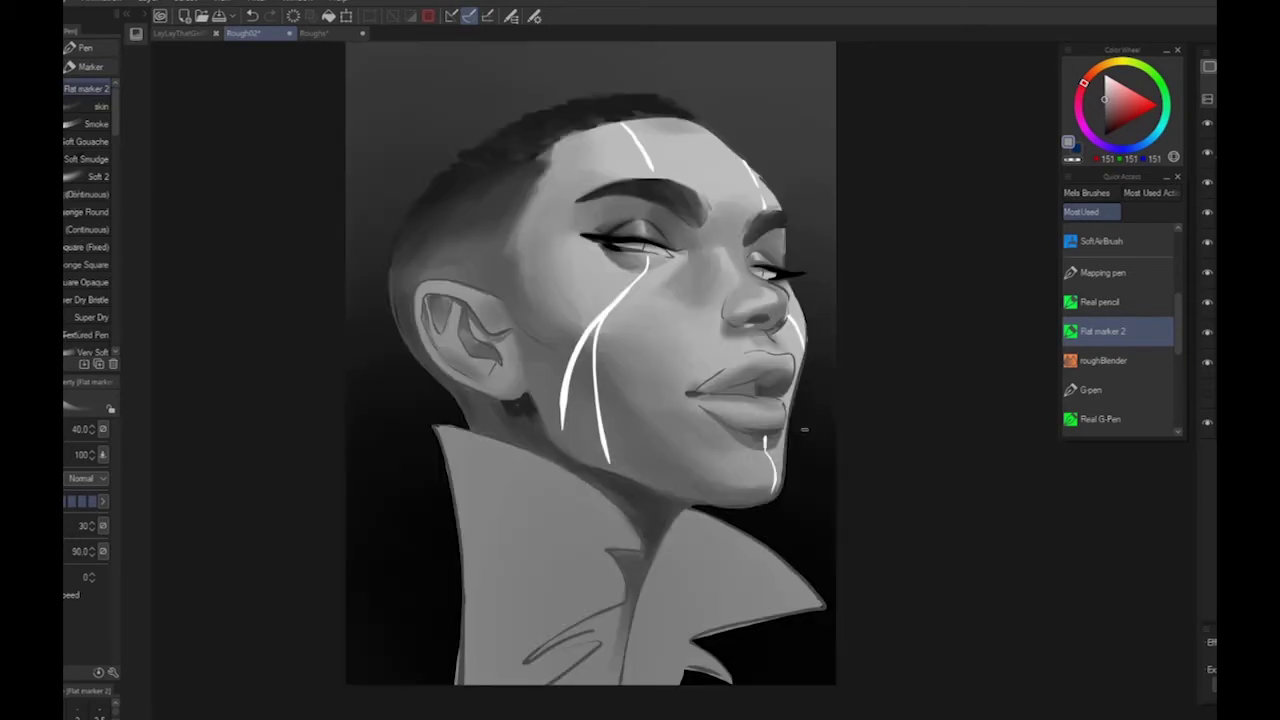
scroll(640, 274, "down", 3)
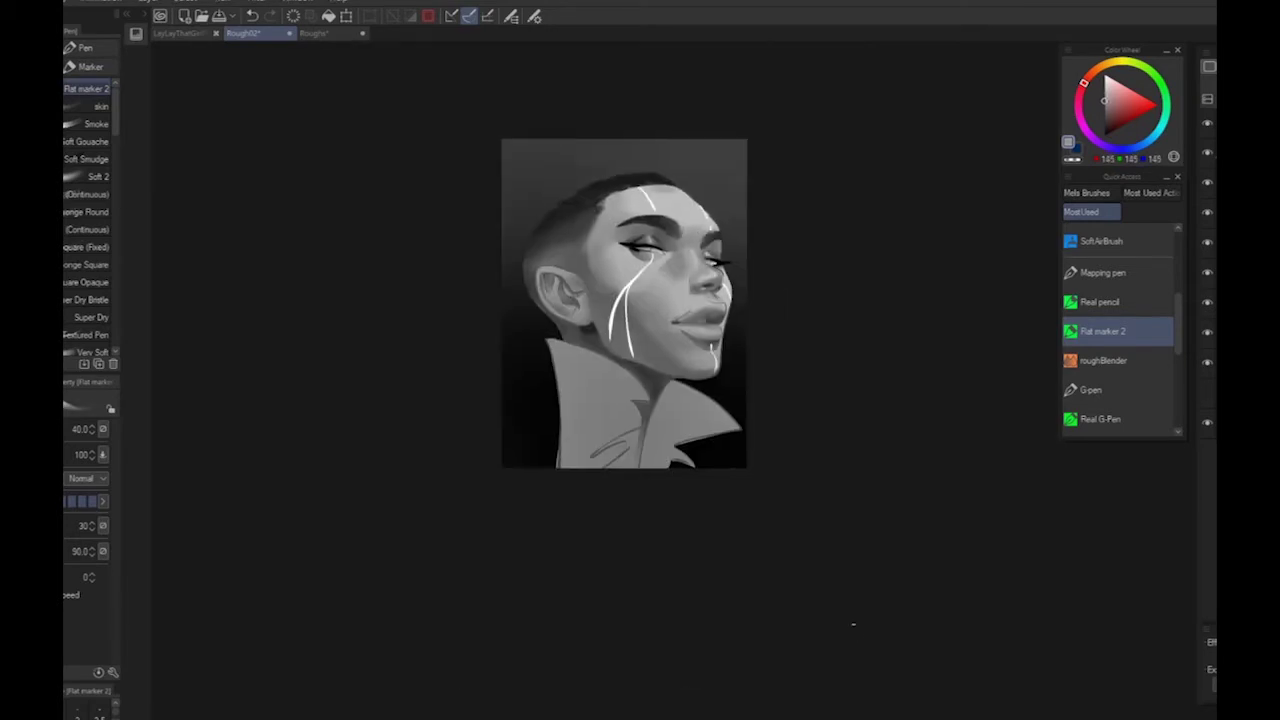
scroll(721, 467, "up", 3)
left_click_drag(836, 419, 900, 589)
Refine the hair edge at the back of the head with sampled dark grays using Flat marker 2 at size 40
left_click(643, 160, "alt")
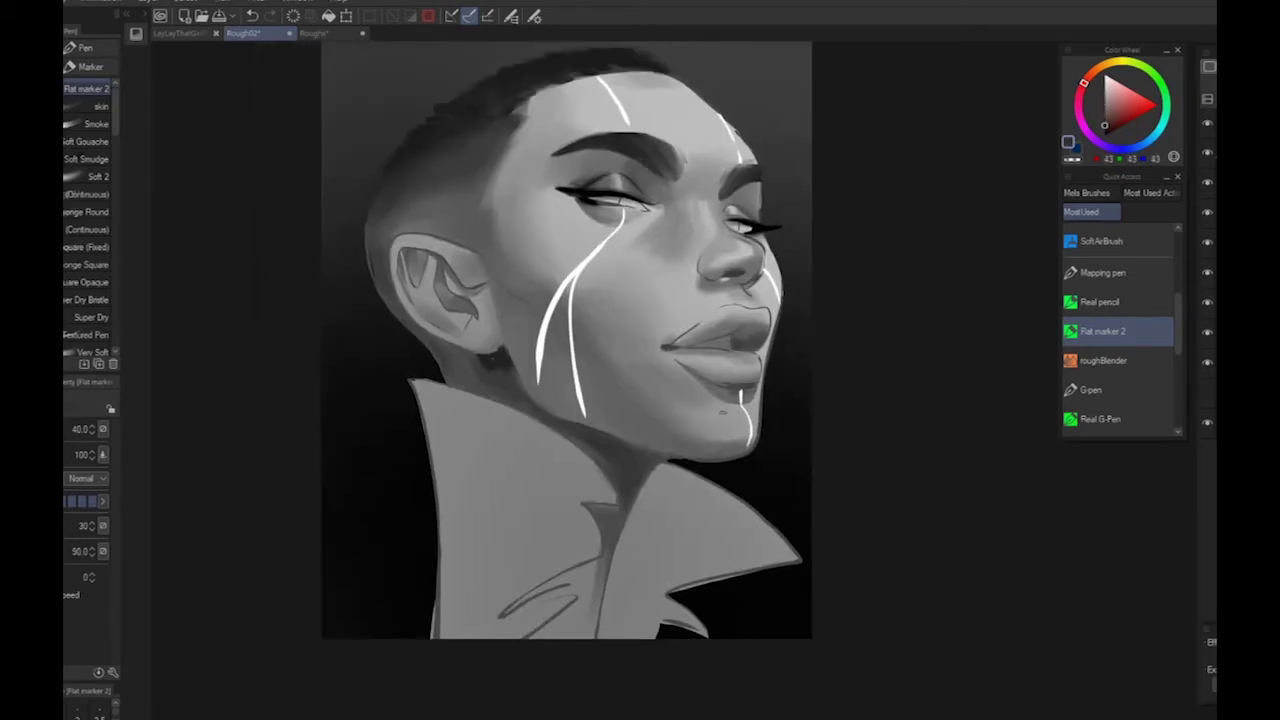
left_click(368, 235, "alt")
left_click(408, 150, "alt")
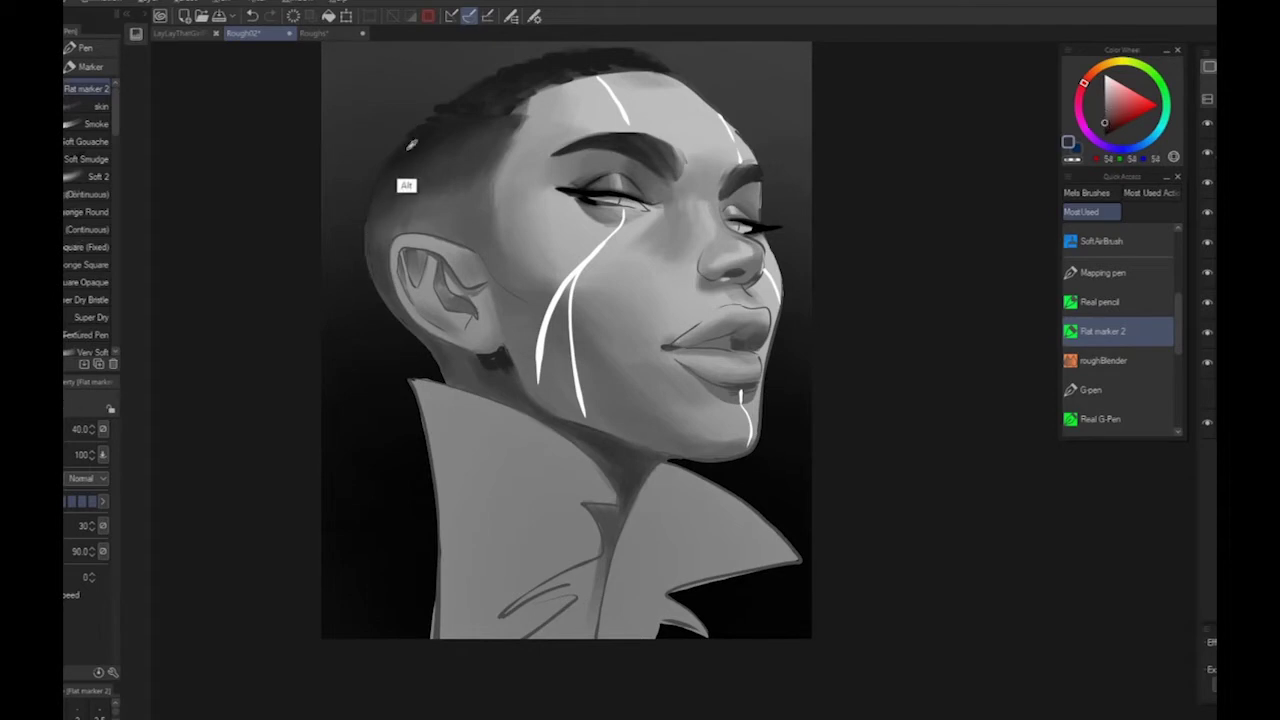
left_click(389, 180, "alt")
scroll(527, 395, "down", 3)
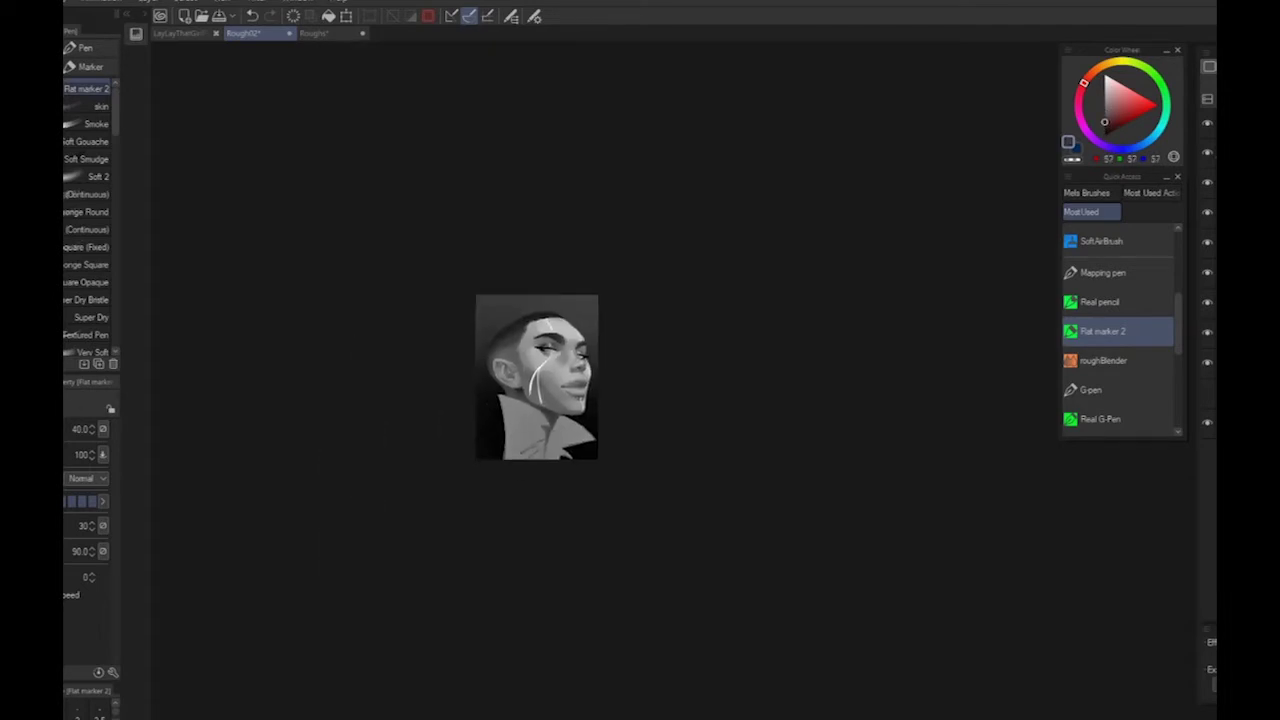
scroll(642, 448, "up", 3)
left_click_drag(642, 448, 1060, 666)
Soften the hairline corner at the temple with sampled hair tones using Flat marker 2 at size 80
left_click(600, 207, "alt")
left_click_drag(625, 156, 594, 182)
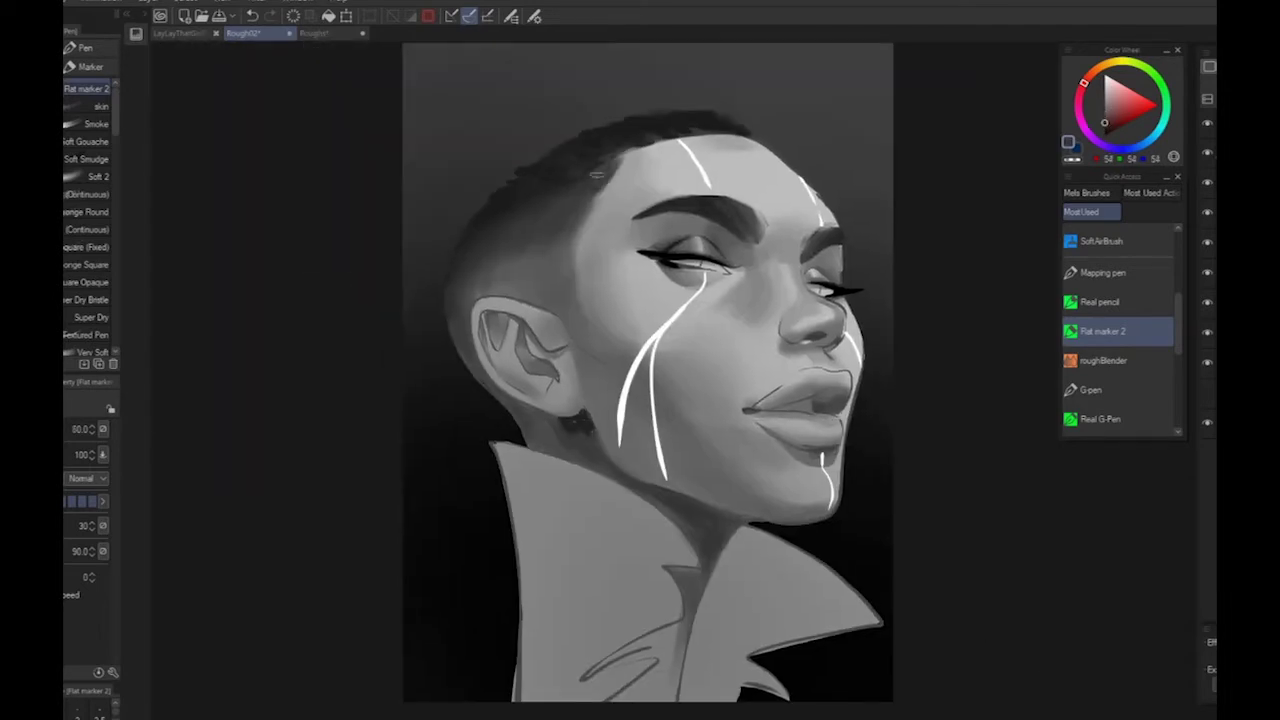
left_click(608, 186, "alt")
left_click_drag(642, 146, 614, 170)
left_click(636, 196, "alt")
key("bracketright")
key("bracketright")
key("bracketright")
key("bracketright")
left_click(630, 148, "alt")
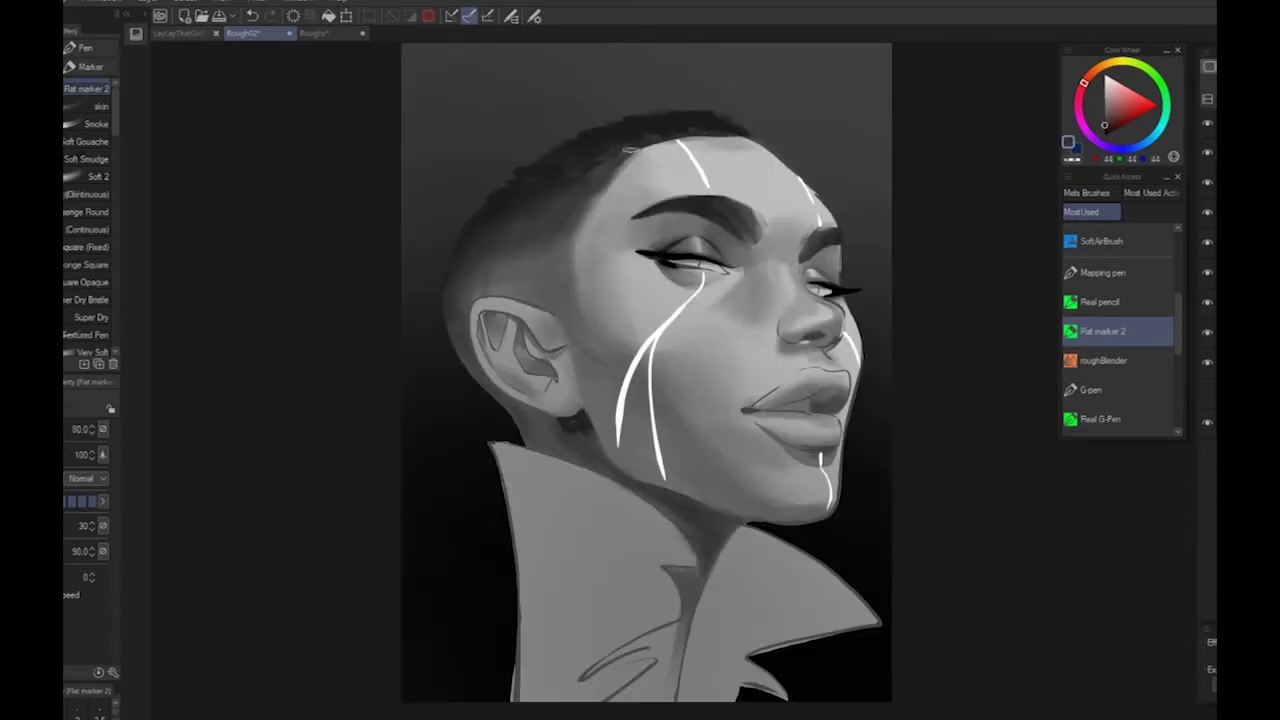
scroll(543, 195, "down", 3)
scroll(639, 338, "up", 3)
left_click_drag(639, 338, 637, 322)
Blend the neck shadow below the earlobe and behind the jaw with Flat marker 2, reducing the brush from size 80 to 50
left_click(472, 261, "alt")
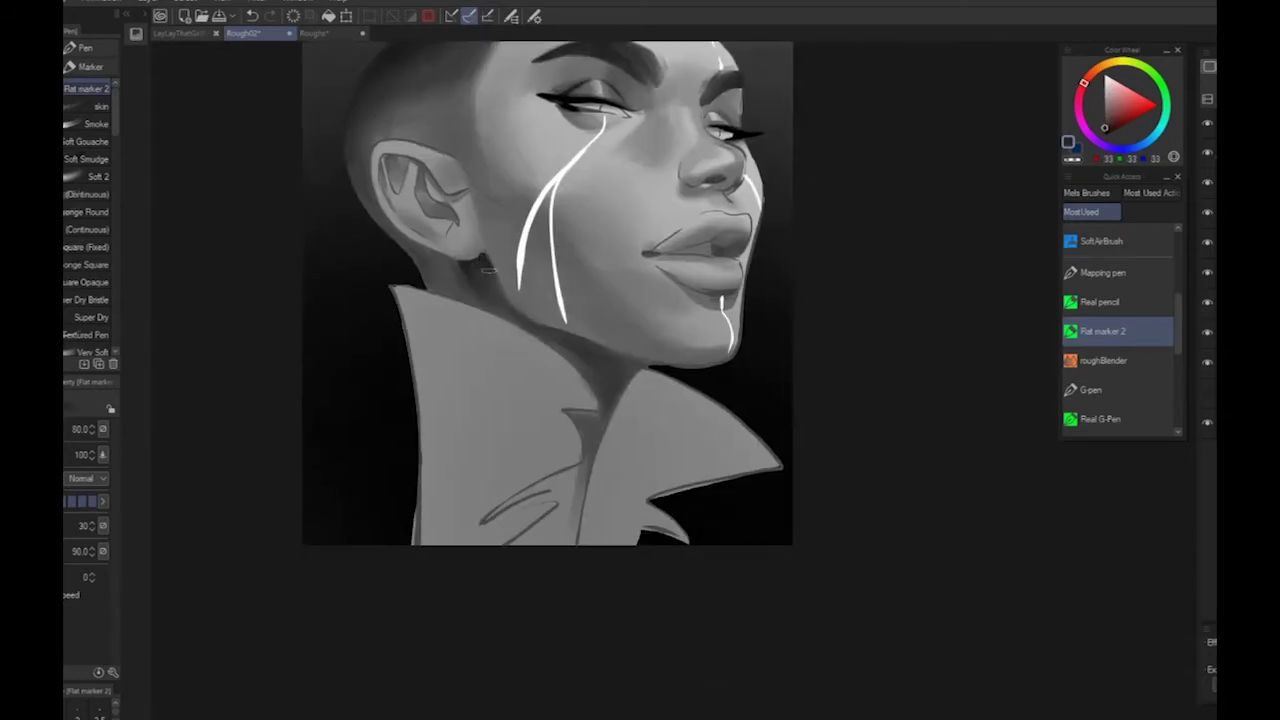
left_click_drag(486, 275, 498, 294)
key("bracketleft")
key("bracketleft")
key("bracketleft")
left_click_drag(473, 213, 437, 316)
left_click(418, 277, "alt")
left_click(454, 395, "alt")
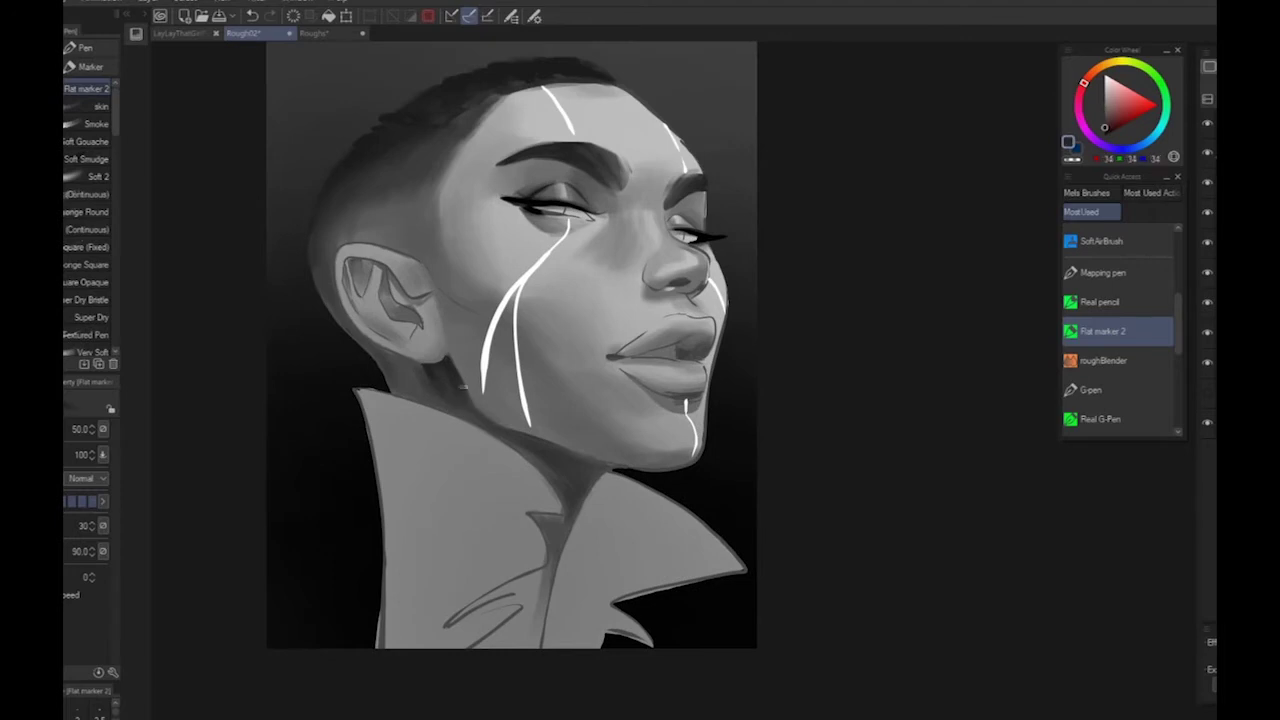
Darken the neck shadow under the chin, where the collar meets the jaw, with sampled dark grays using Flat marker 2 at size 50
mouse_move(462, 388)
left_mouse_down()
mouse_move(606, 463)
mouse_move(840, 448)
mouse_move(832, 464)
left_mouse_up()
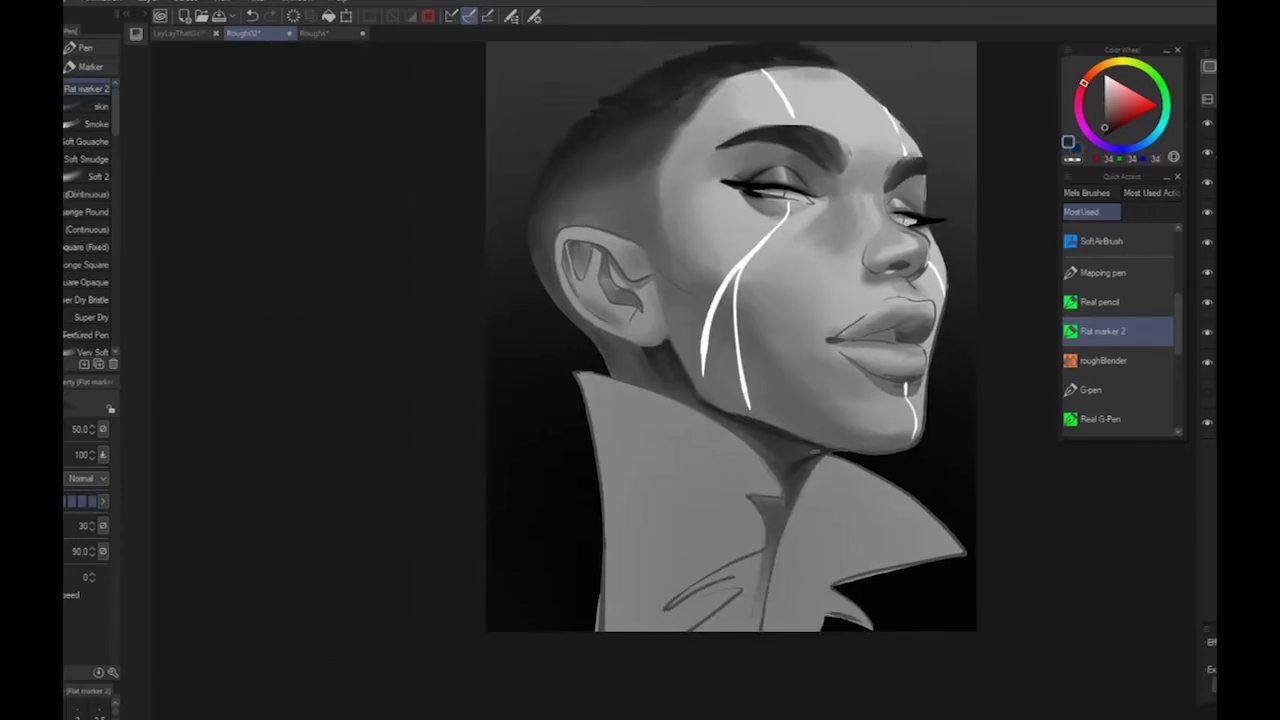
left_click(790, 445, "alt")
scroll(960, 550, "down", 3)
left_click_drag(984, 674, 829, 592)
scroll(792, 411, "up", 3)
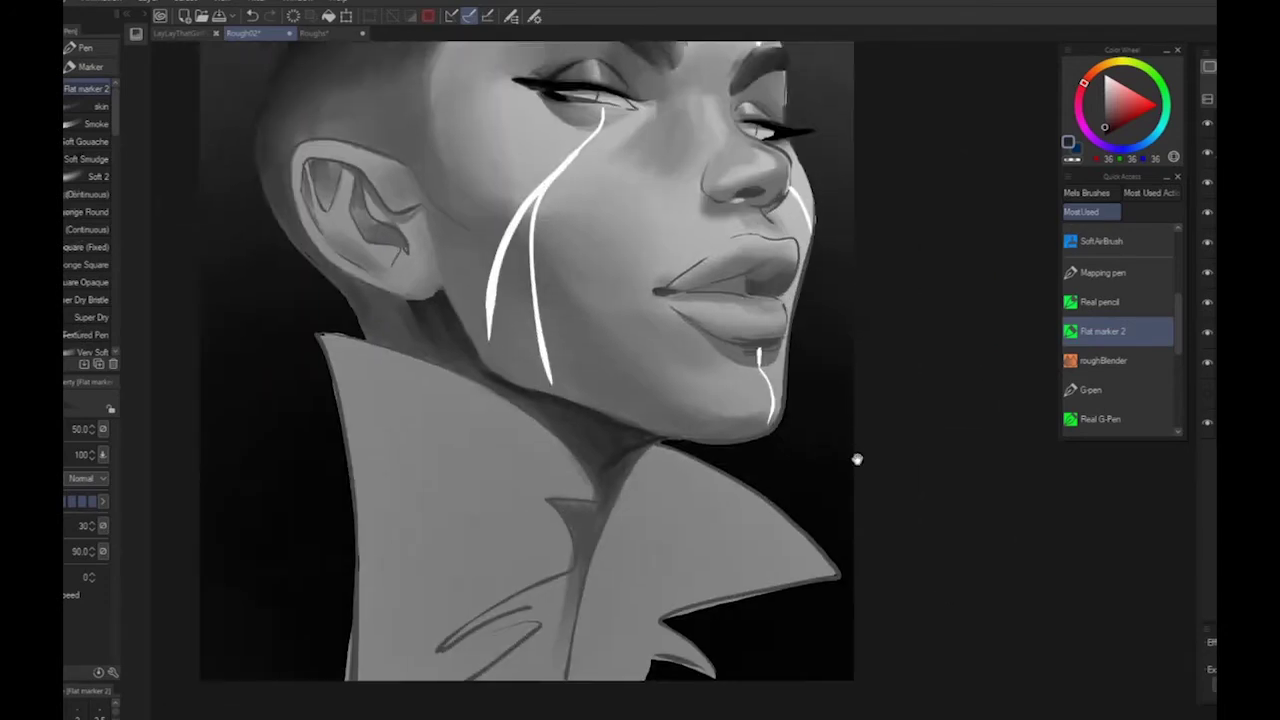
left_click_drag(857, 457, 945, 396)
left_click(791, 405, "alt")
mouse_move(756, 380)
left_mouse_down()
mouse_move(814, 381)
mouse_move(486, 412)
left_mouse_up()
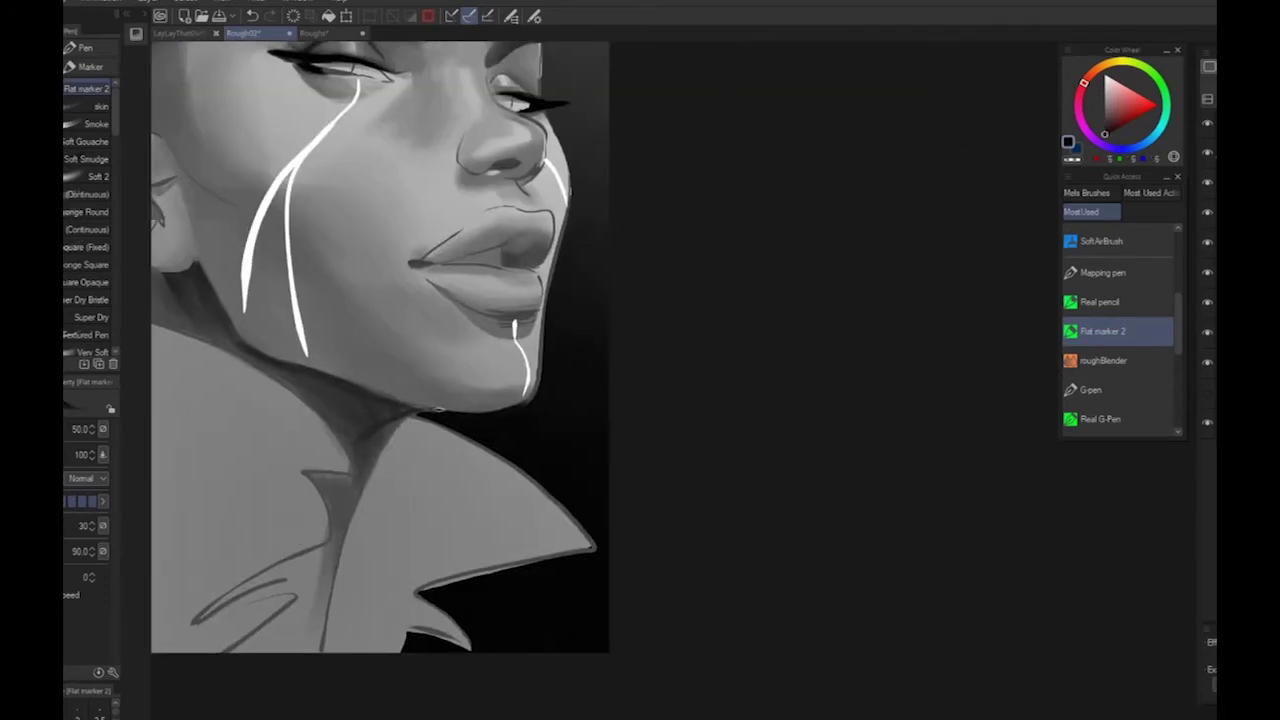
left_click_drag(402, 403, 447, 412)
left_click_drag(368, 392, 446, 411)
Blend the neck shadow behind the jaw and soften the back-of-head edge behind the ear with Flat marker 2
left_click_drag(789, 433, 1015, 535)
left_click_drag(390, 375, 407, 406)
mouse_move(329, 374)
left_mouse_down()
mouse_move(360, 390)
mouse_move(383, 382)
left_mouse_up()
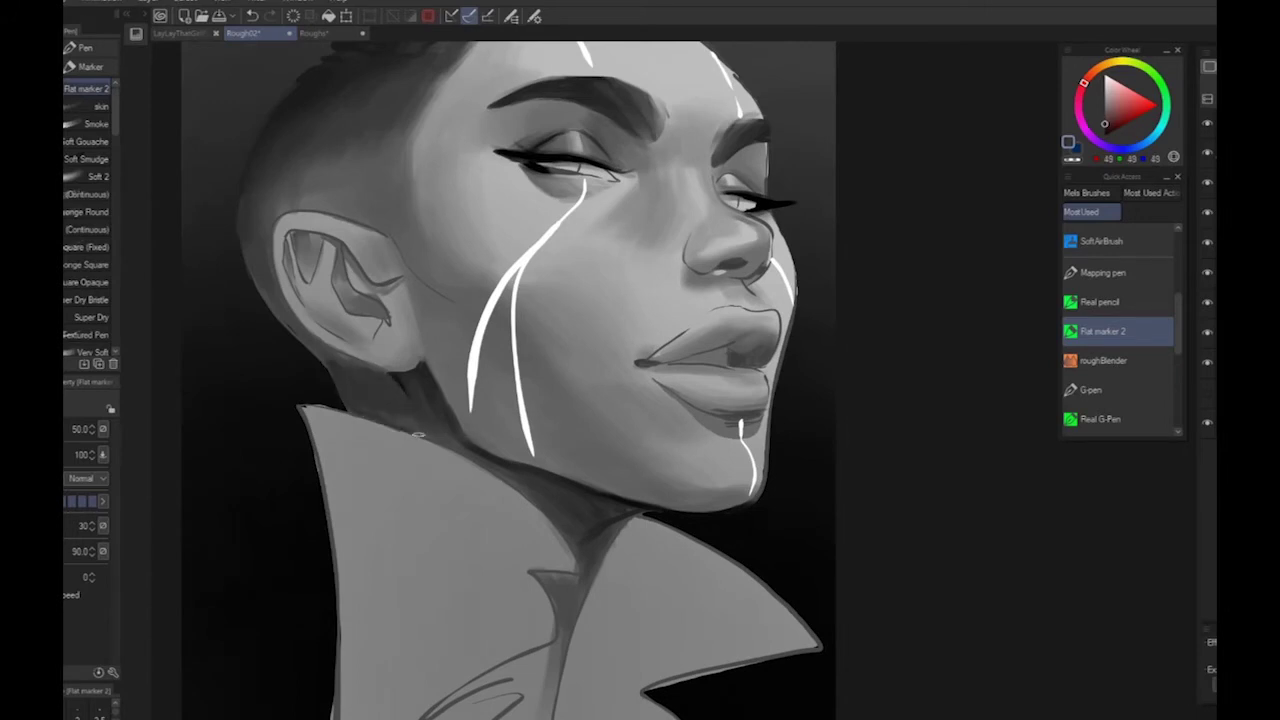
scroll(521, 499, "down", 1)
left_click_drag(904, 620, 1016, 628)
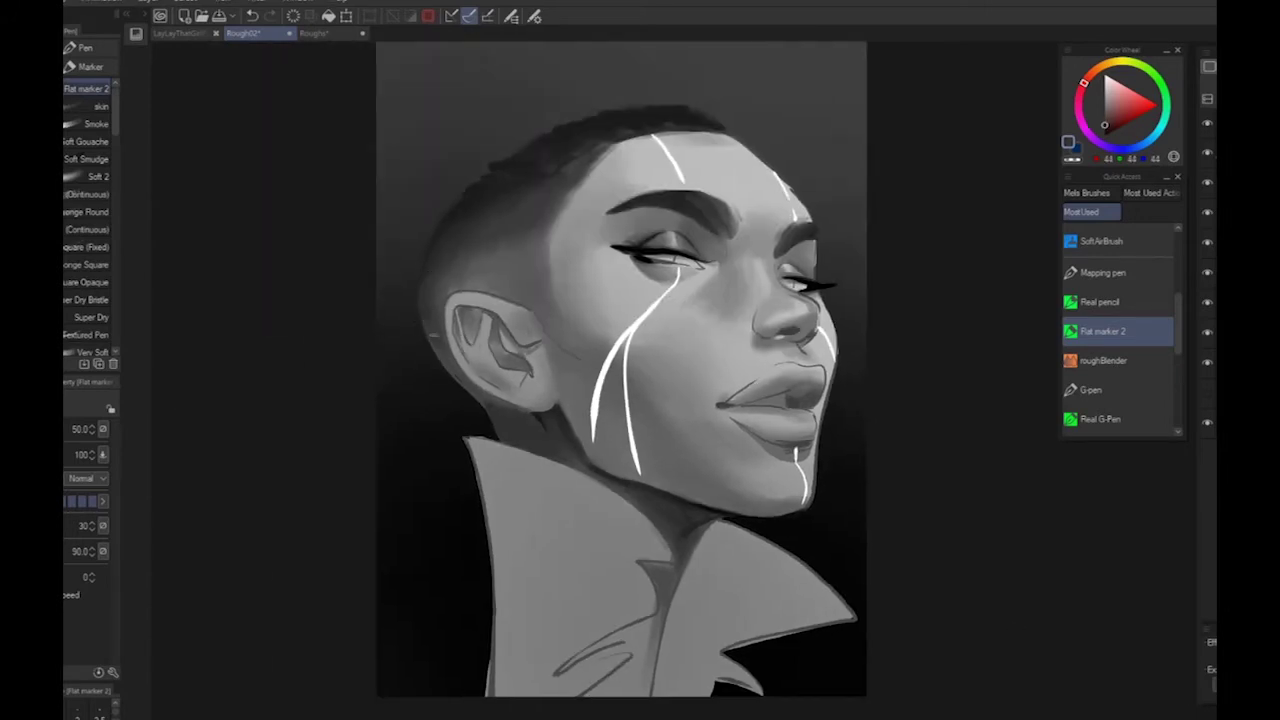
mouse_move(515, 412)
left_mouse_down()
mouse_move(470, 386)
mouse_move(426, 287)
left_mouse_up()
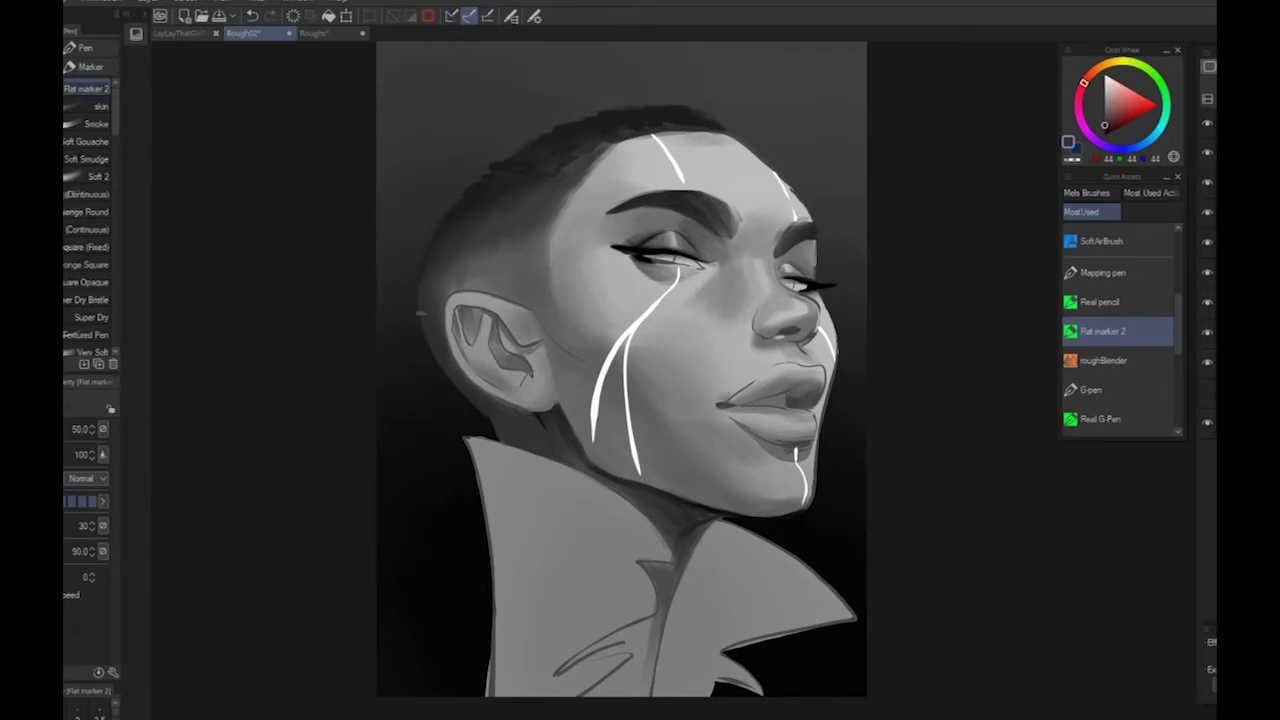
Blend the temple and forehead side into the hairline with sampled grays, enlarging Flat marker 2 from size 80 to 120
left_click(553, 292, "alt")
left_click(577, 218, "alt")
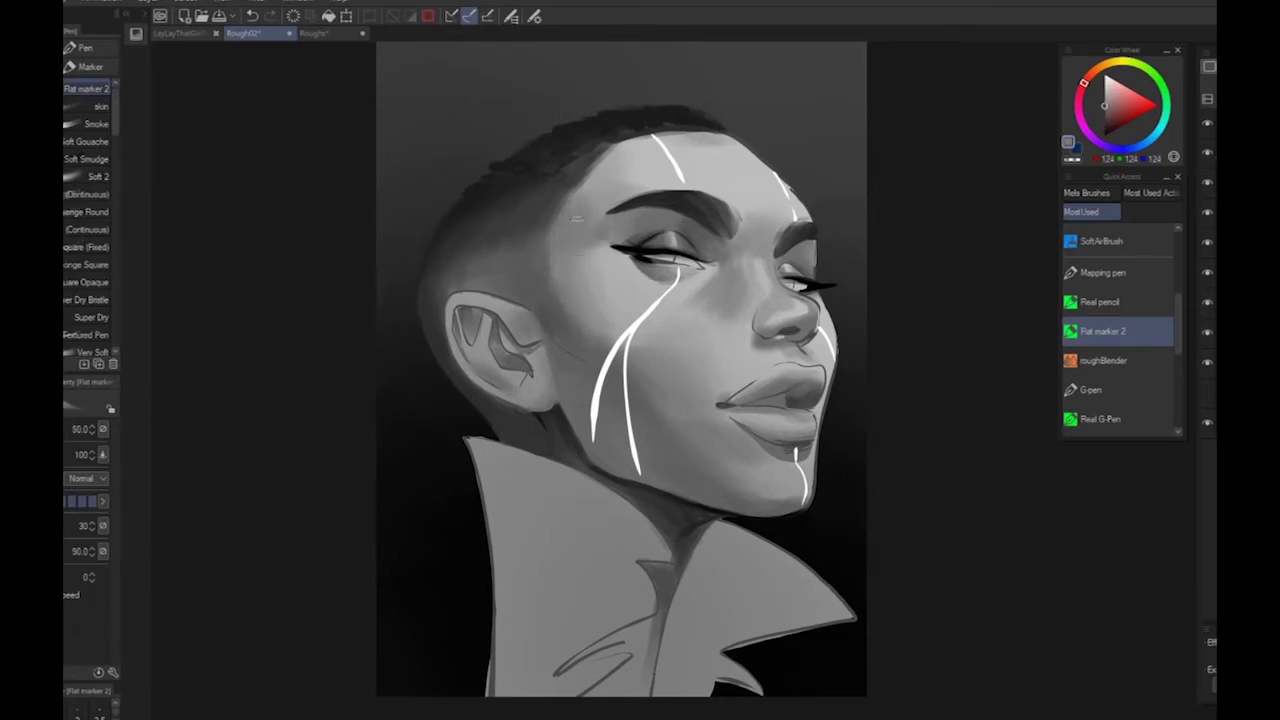
left_click_drag(618, 151, 606, 206)
left_click(625, 168, "alt")
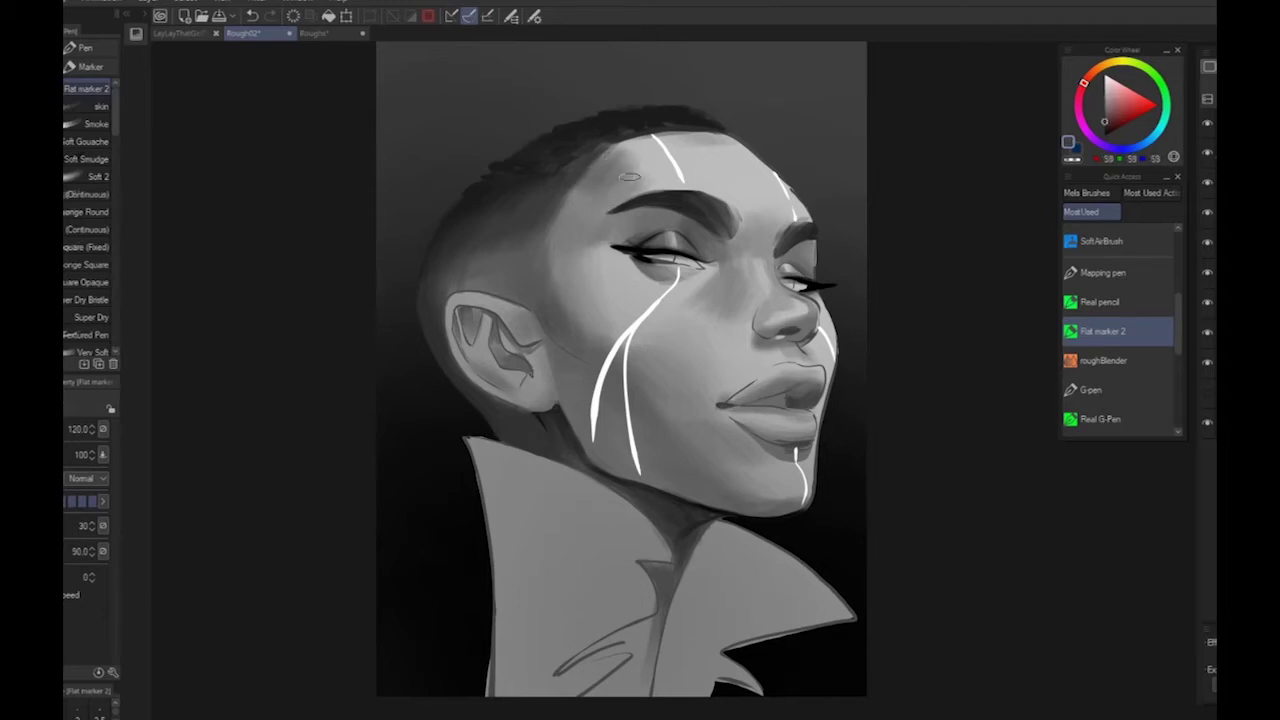
left_click(618, 201, "alt")
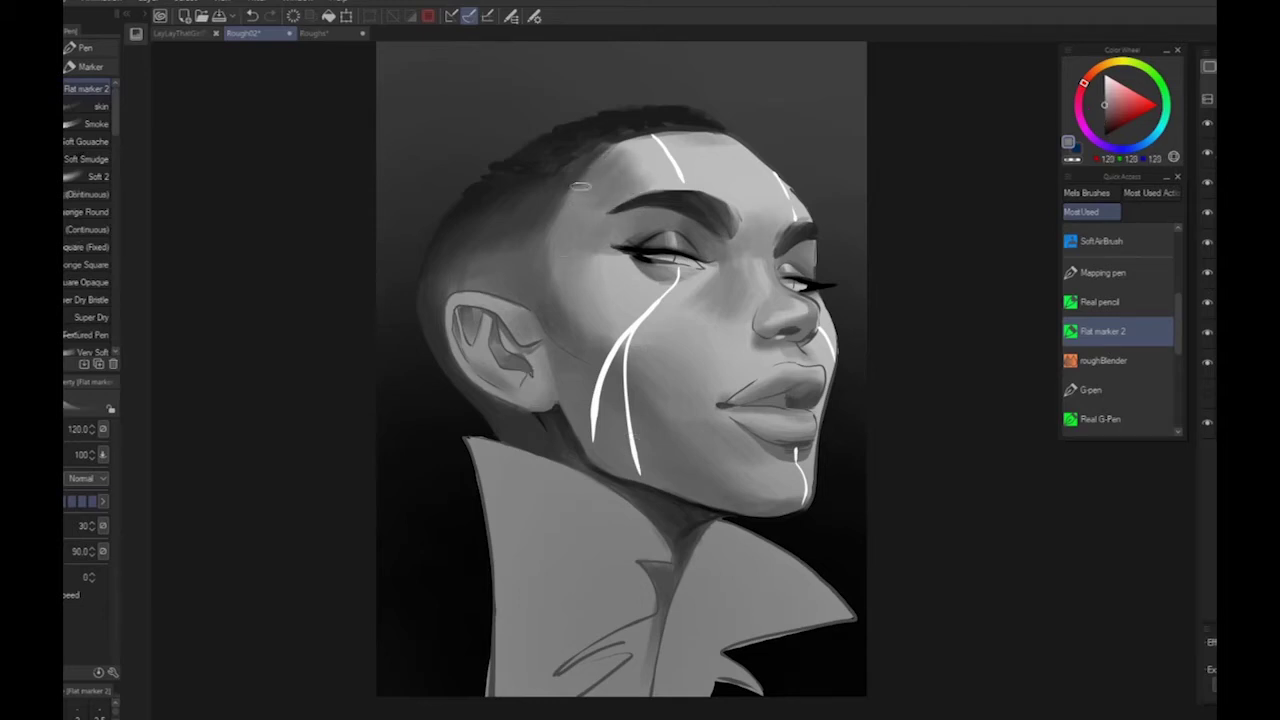
left_click_drag(581, 187, 560, 218)
Smooth the cheek and lower jaw shading with repeatedly sampled mid grays using Flat marker 2 at size 120
scroll(401, 439, "down", 2)
left_click_drag(401, 439, 473, 361)
left_click(608, 295, "alt")
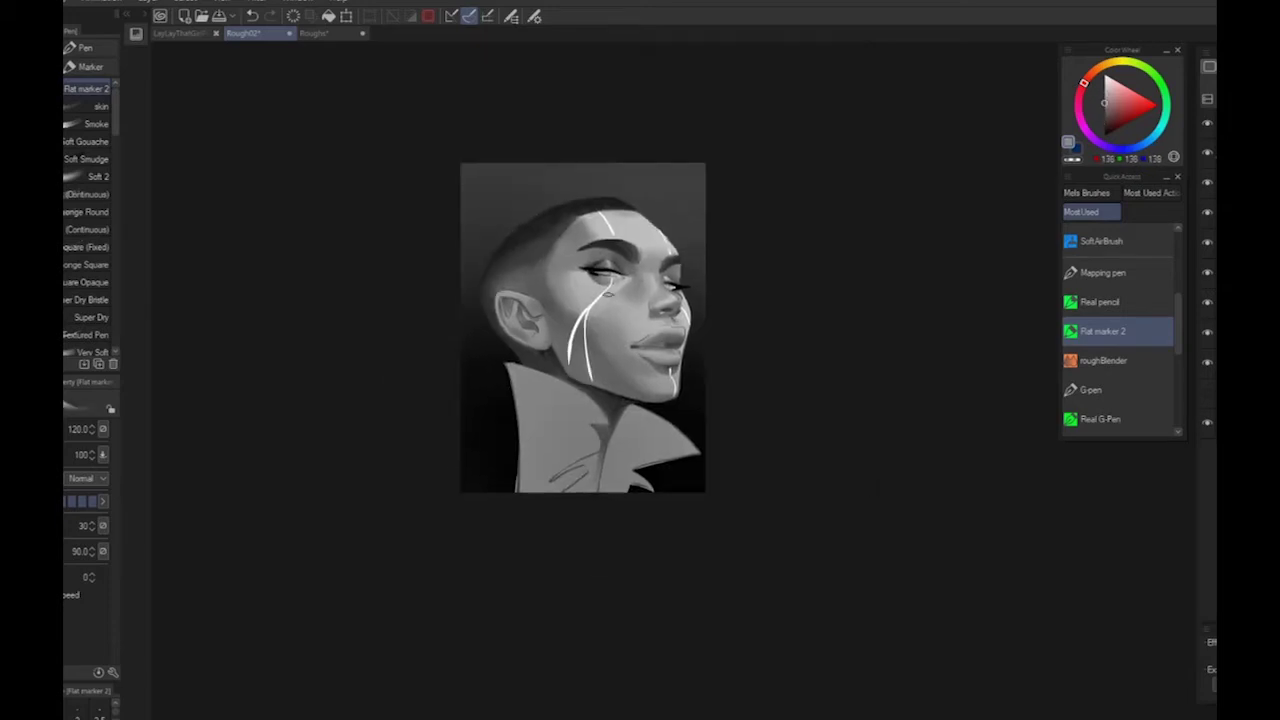
left_click(626, 296, "alt")
key("ctrl+plus")
left_click(618, 142, "alt")
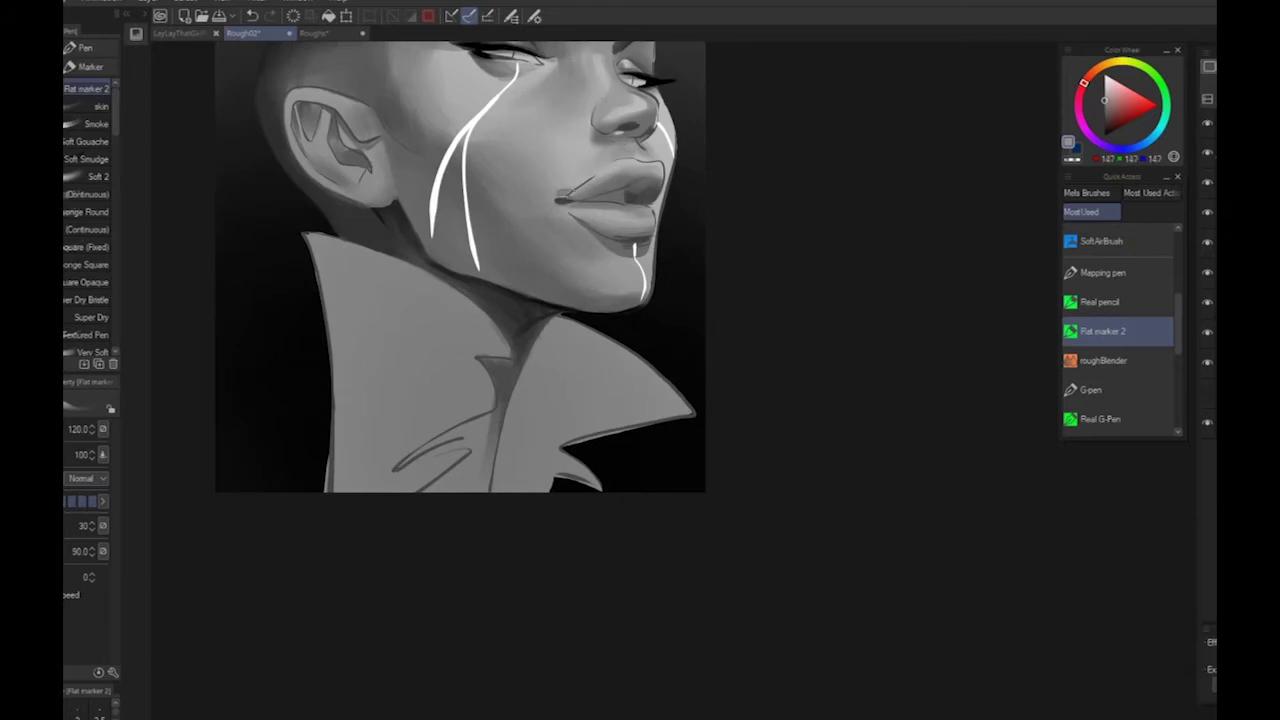
key("ctrl+minus")
left_click(648, 313, "alt")
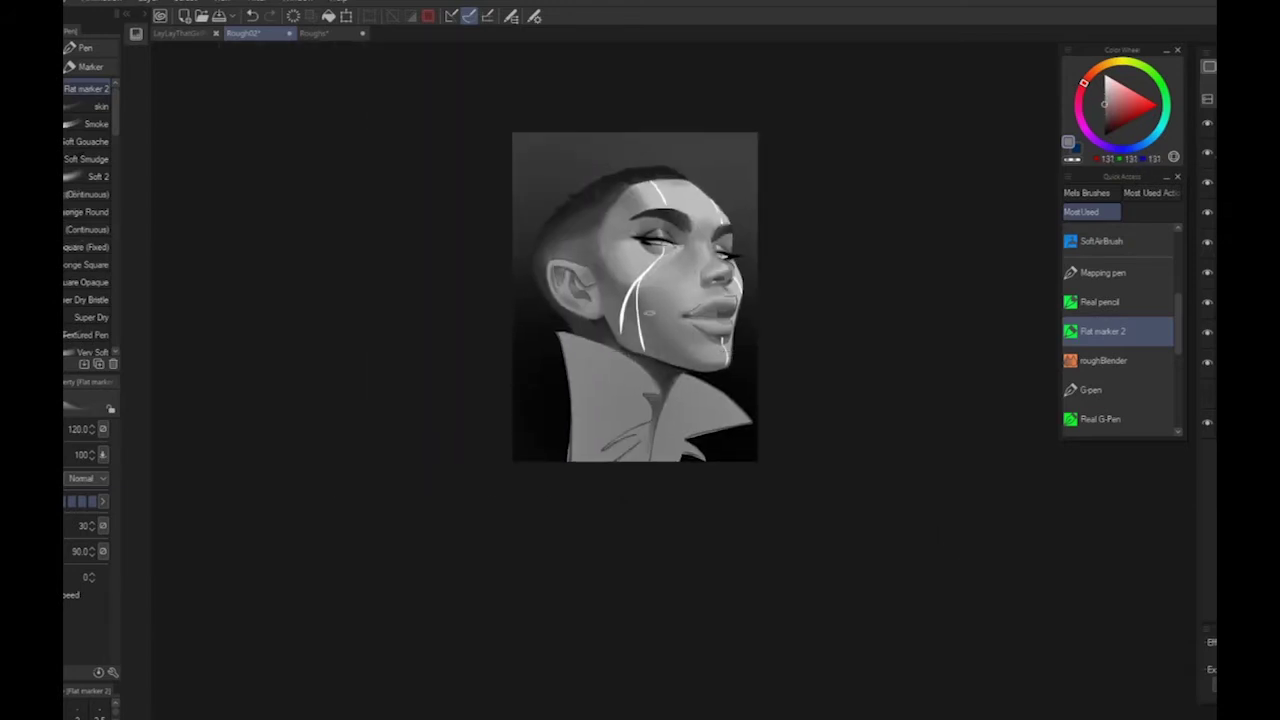
scroll(737, 428, "up", 2)
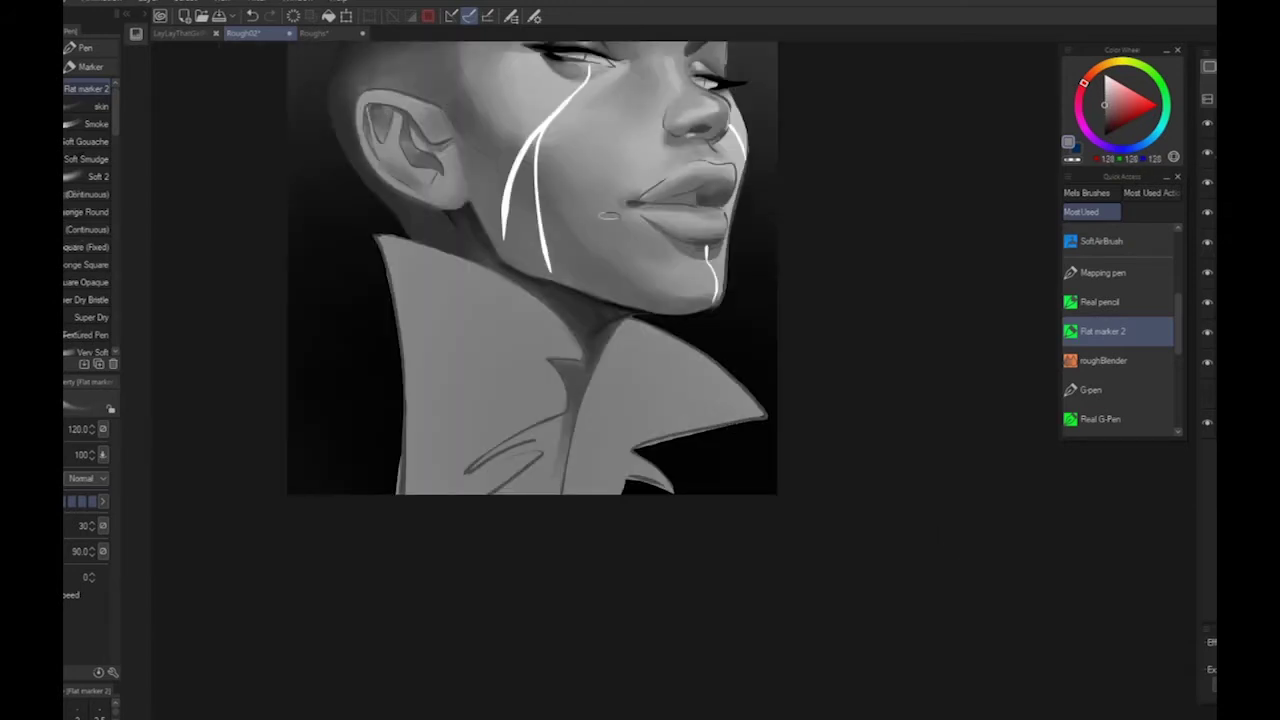
left_click(579, 239, "alt")
left_click(668, 301, "alt")
Blend the side of the face between the temple and the ear with sampled grays using Flat marker 2 at size 120
left_click_drag(724, 447, 756, 652)
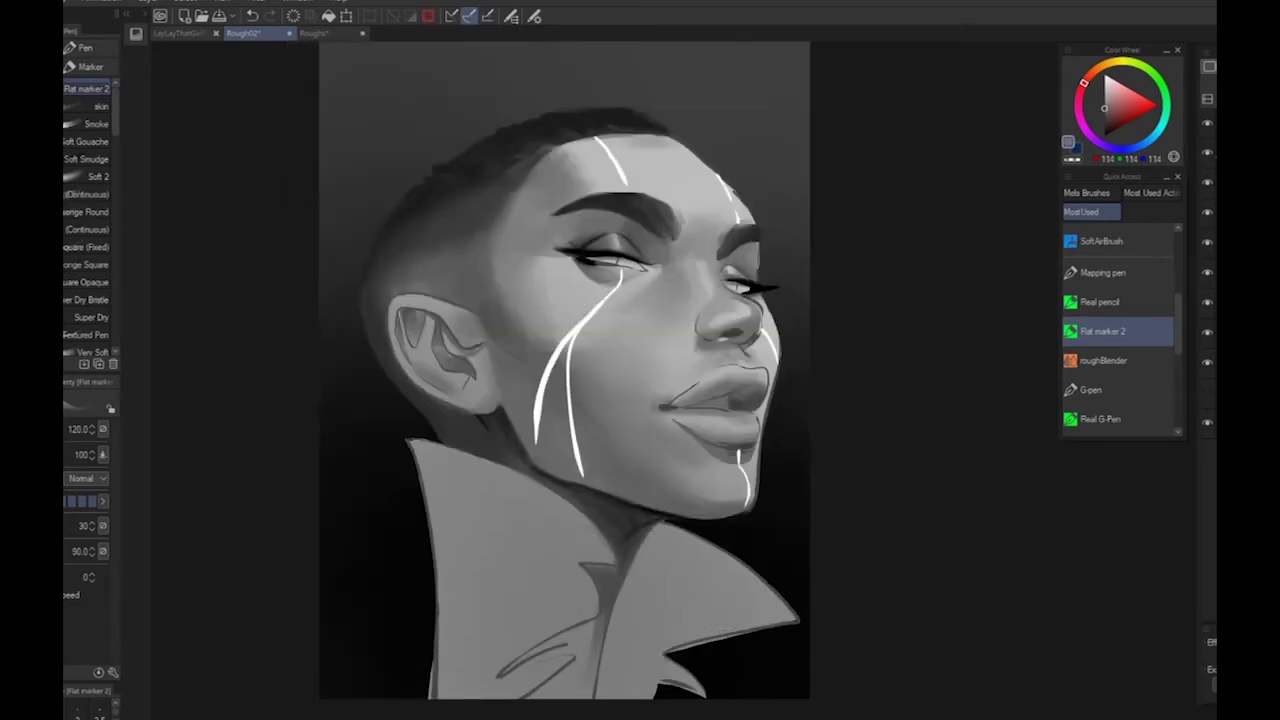
left_click(496, 300, "alt")
left_click_drag(496, 300, 500, 231)
left_click(508, 284, "alt")
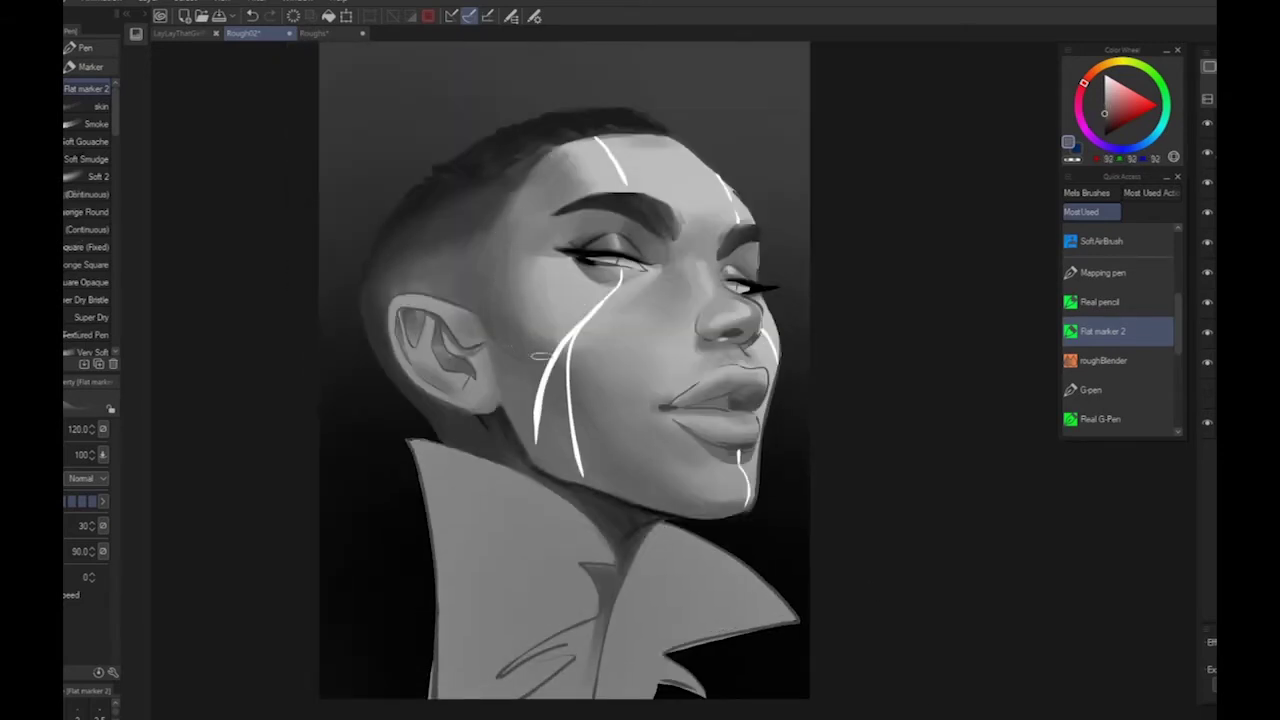
scroll(555, 408, "down", 2)
left_click_drag(953, 566, 987, 546)
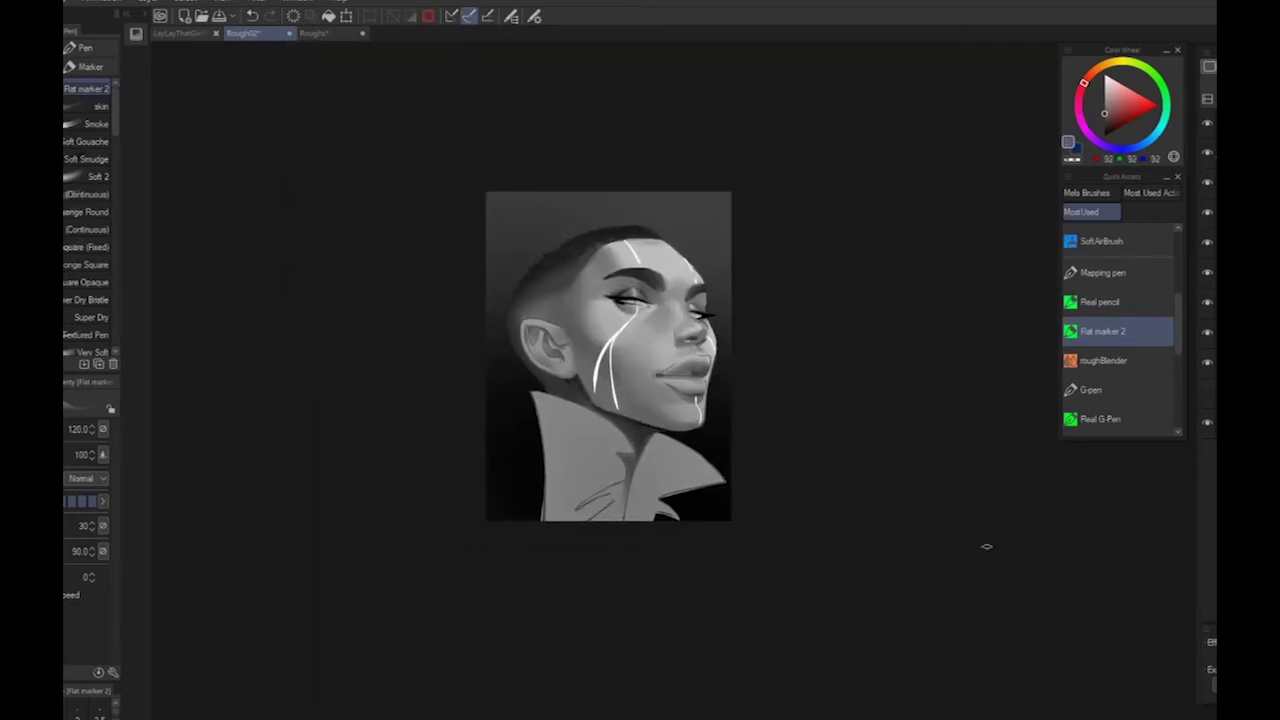
Shade the upper forehead along the hairline and down toward the brows with sampled grays using Flat marker 2 at size 120
left_click(652, 242, "alt")
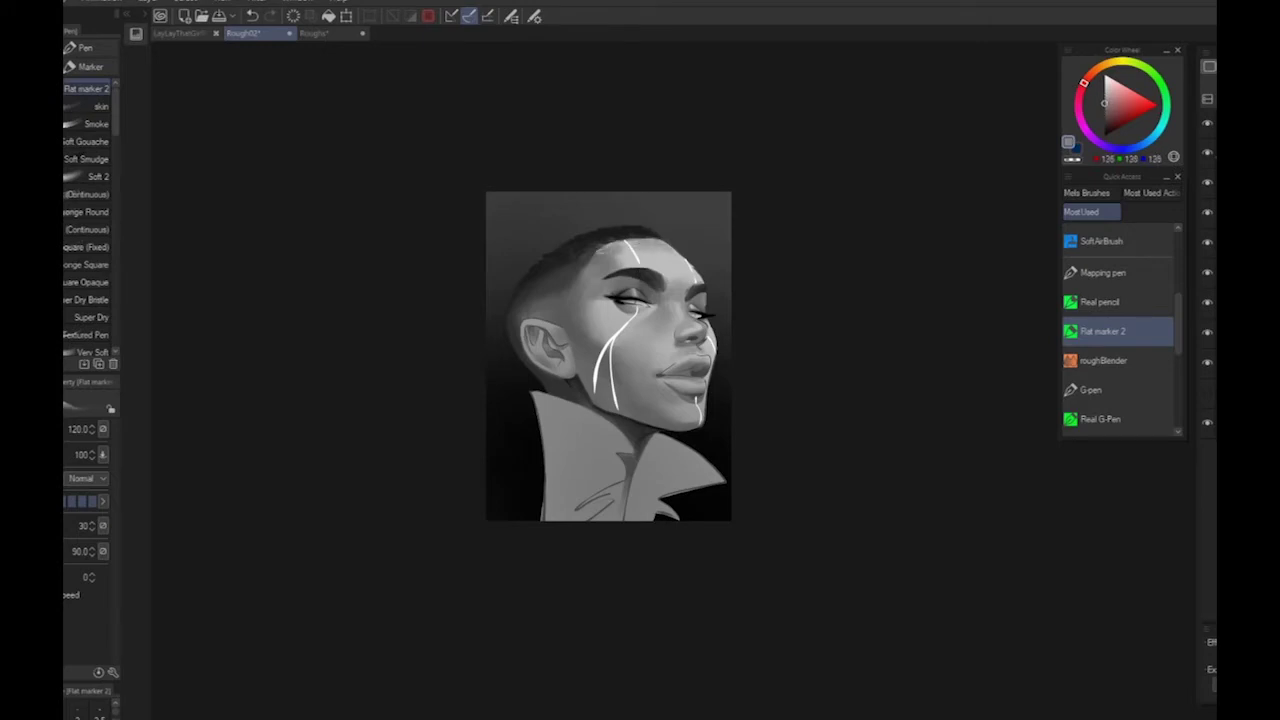
left_click(612, 242, "alt")
scroll(731, 480, "up", 2)
left_click_drag(742, 176, 762, 278)
left_click(551, 98, "alt")
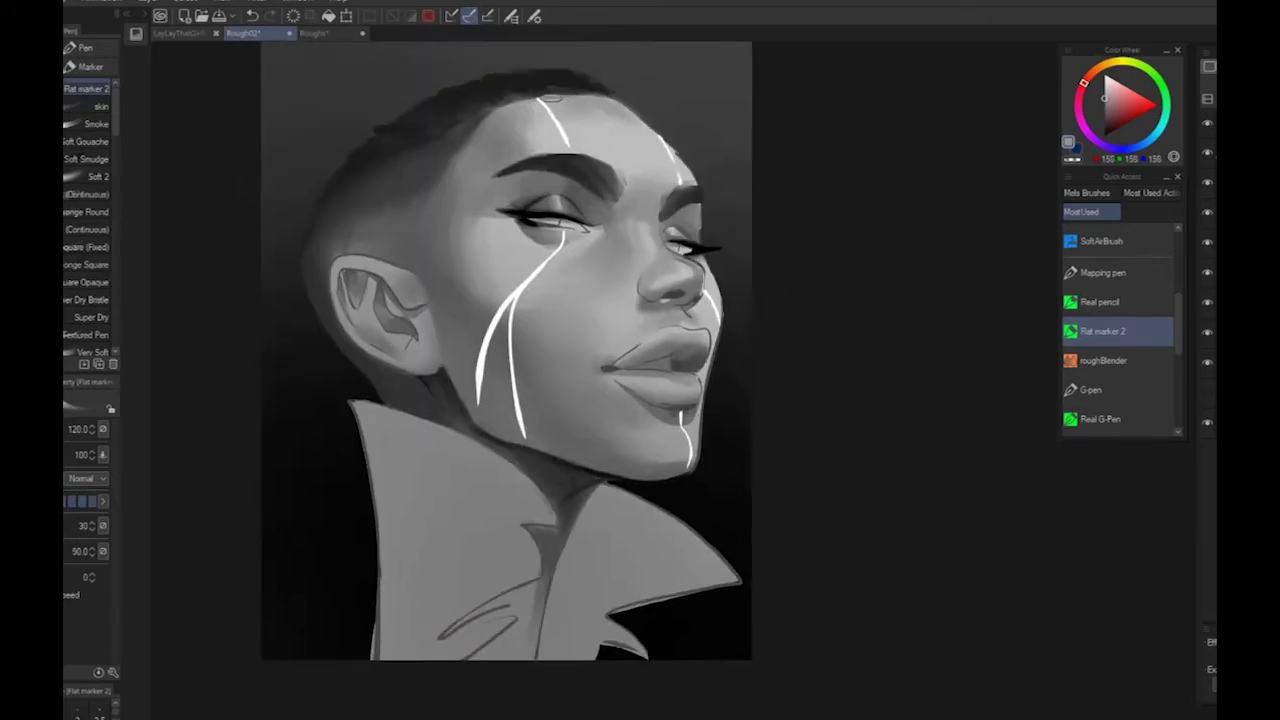
mouse_move(528, 96)
left_mouse_down()
mouse_move(613, 102)
mouse_move(655, 138)
left_mouse_up()
left_click(567, 118, "alt")
left_click_drag(642, 182, 632, 167)
left_click(632, 207, "alt")
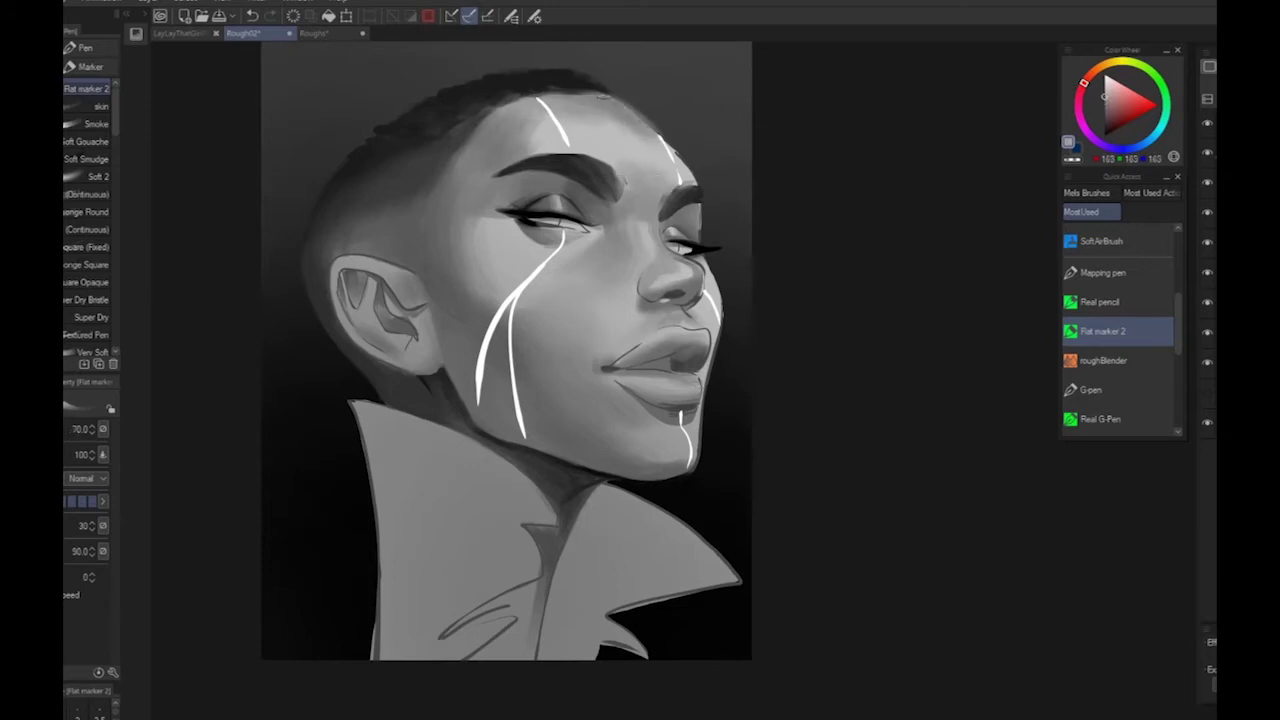
Refine the forehead's far contour with Flat marker 2 at size 70, then blend the upper forehead at size 120
left_click(606, 98, "alt")
left_click_drag(615, 103, 685, 175)
key("bracketright")
key("bracketright")
key("bracketright")
left_click(628, 110, "alt")
left_click_drag(636, 130, 598, 118)
left_click_drag(516, 98, 543, 134)
left_click(628, 135, "alt")
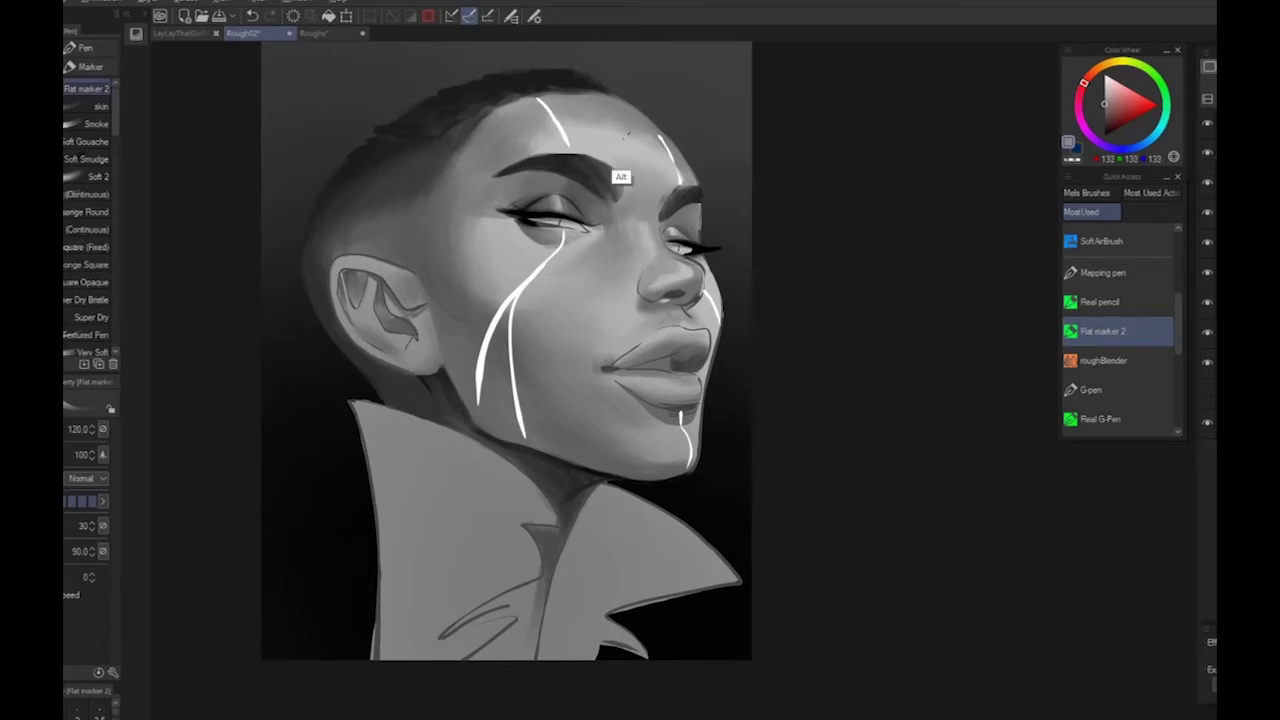
Deepen the shadow along the jawline and up the side of the face toward the ear using Flat marker 2 at size 120
scroll(731, 338, "down", 3)
key("ctrl+plus")
key("ctrl+plus")
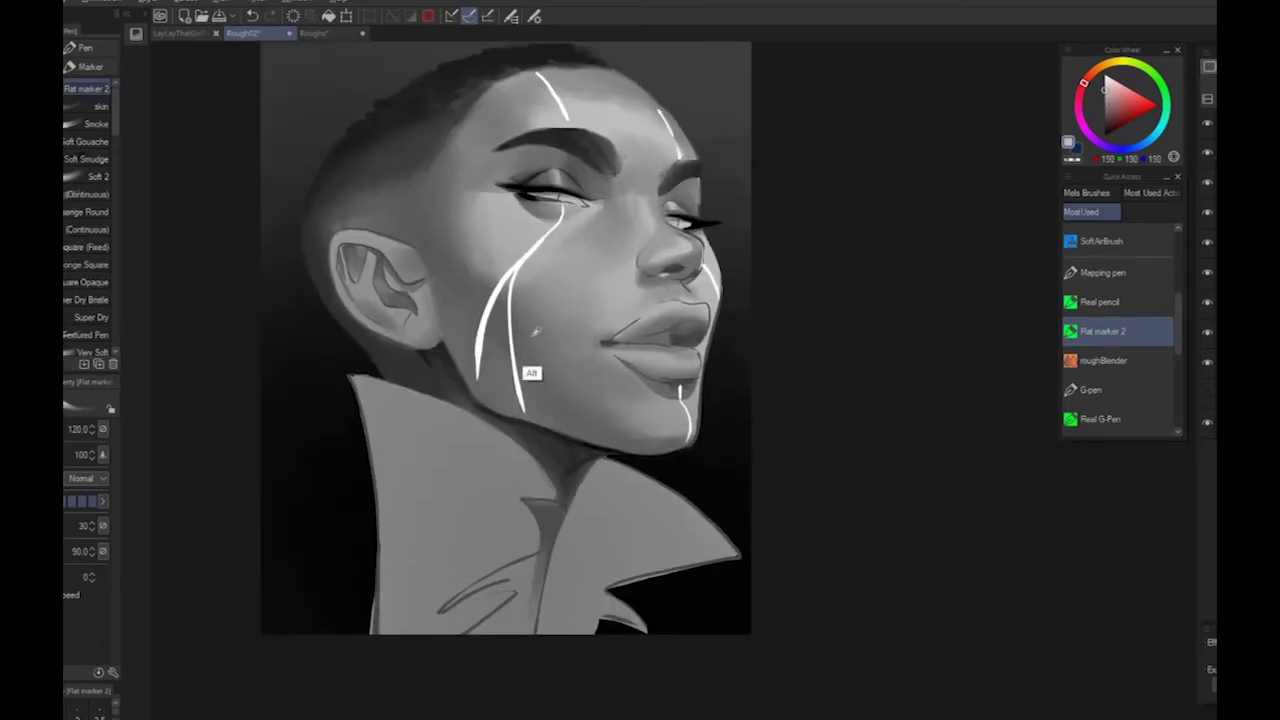
left_click(534, 336, "alt")
left_click(502, 409, "alt")
left_click_drag(508, 410, 610, 449)
left_click_drag(452, 346, 546, 427)
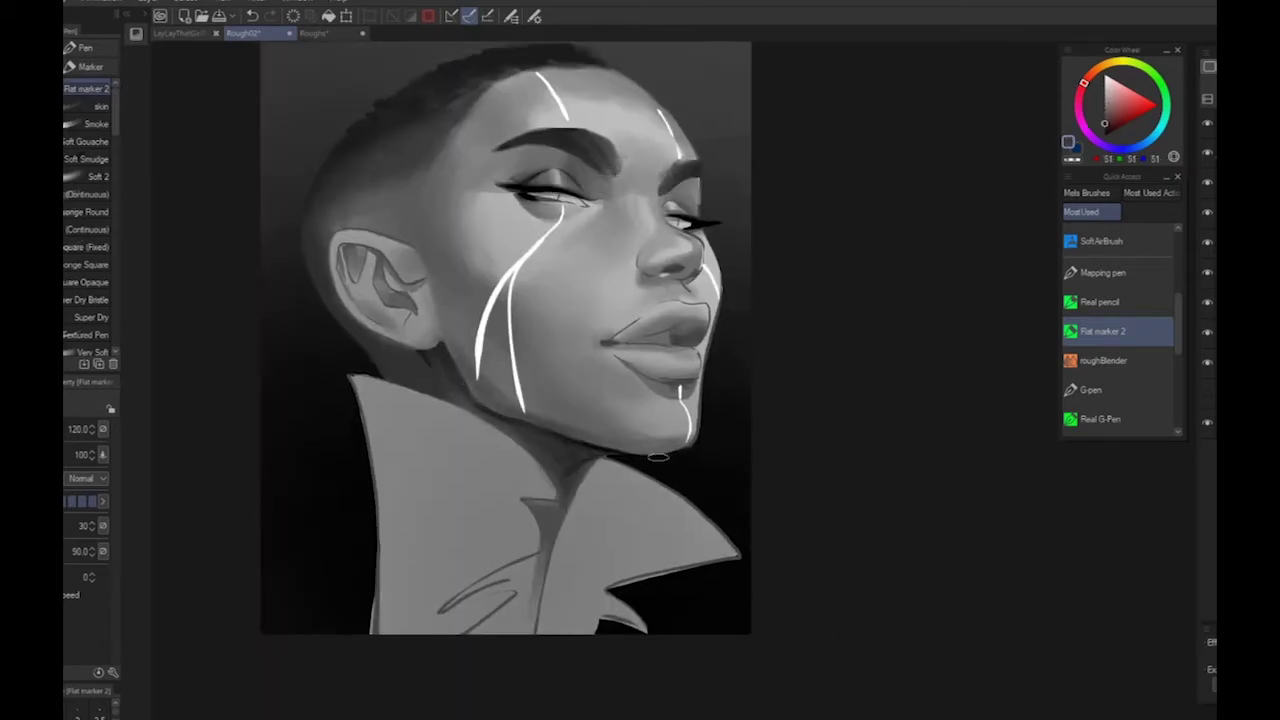
left_click_drag(432, 293, 512, 395)
left_click(433, 268, "alt")
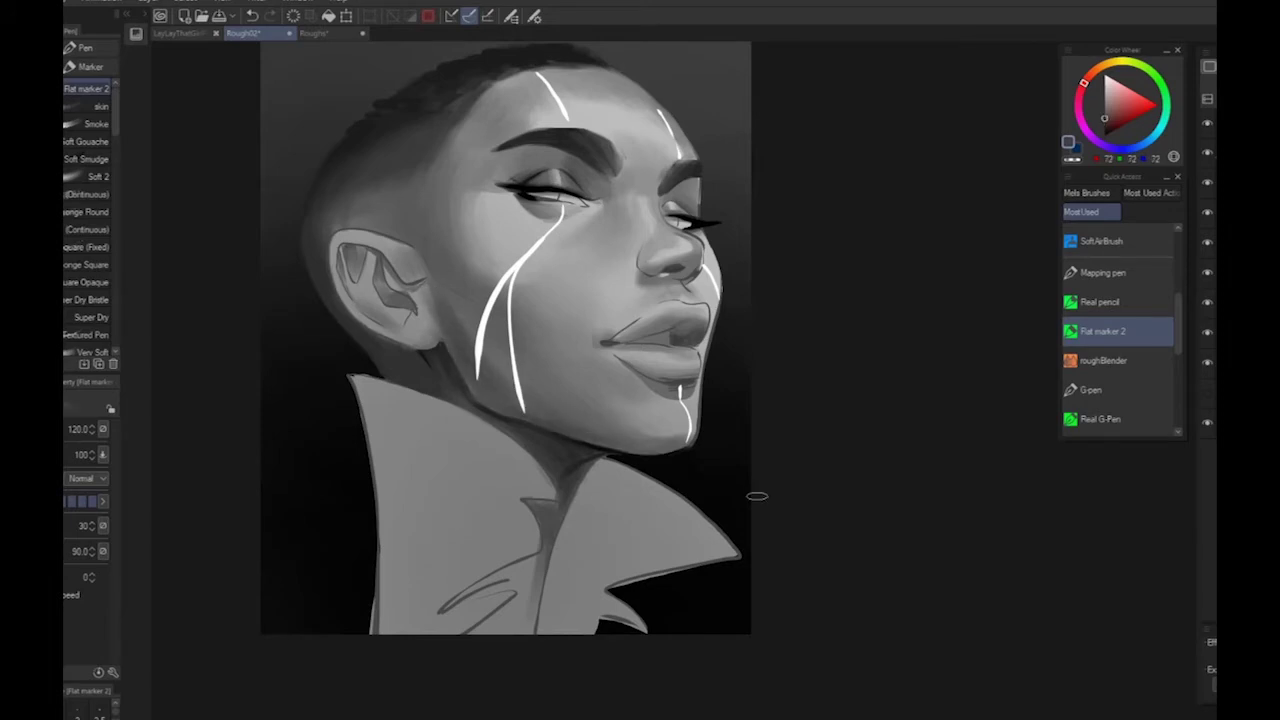
Blend the faded hair above and behind the ear with sampled dark grays using Flat marker 2 at size 120
scroll(757, 497, "down", 2)
scroll(627, 503, "up", 2)
left_click(523, 141, "alt")
left_click_drag(457, 213, 489, 206)
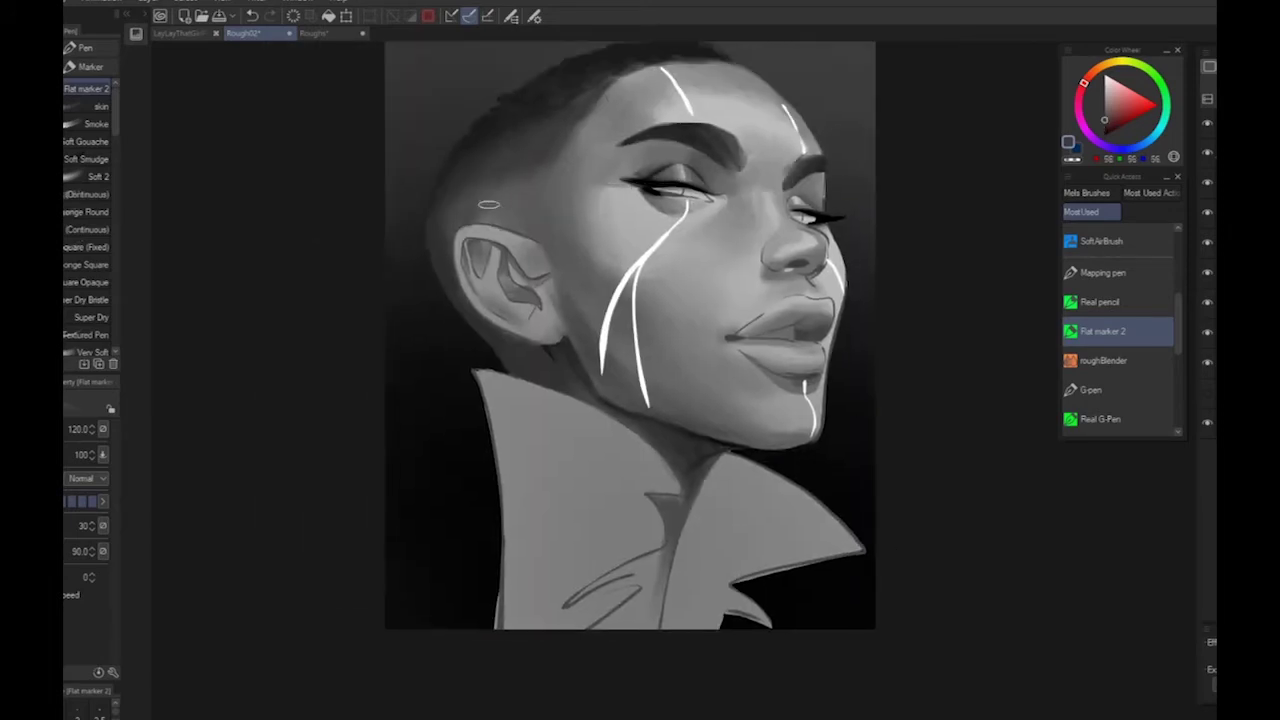
mouse_move(440, 269)
left_mouse_down()
mouse_move(464, 199)
mouse_move(471, 229)
left_mouse_up()
left_click(493, 165, "alt")
scroll(459, 168, "down", 3)
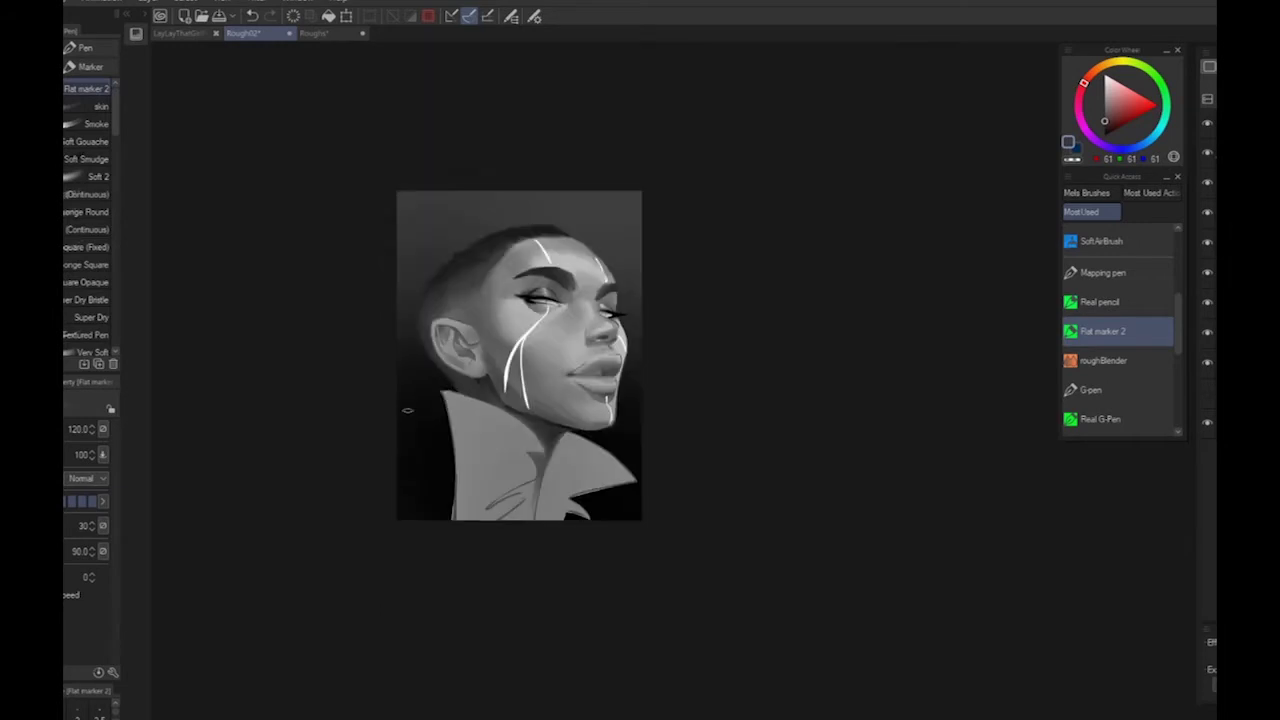
scroll(886, 426, "up", 3)
Soften the inner ends of both eyebrows into the brow area with sampled grays using Flat marker 2 at size 120
left_click(690, 138, "alt")
left_click(714, 164, "alt")
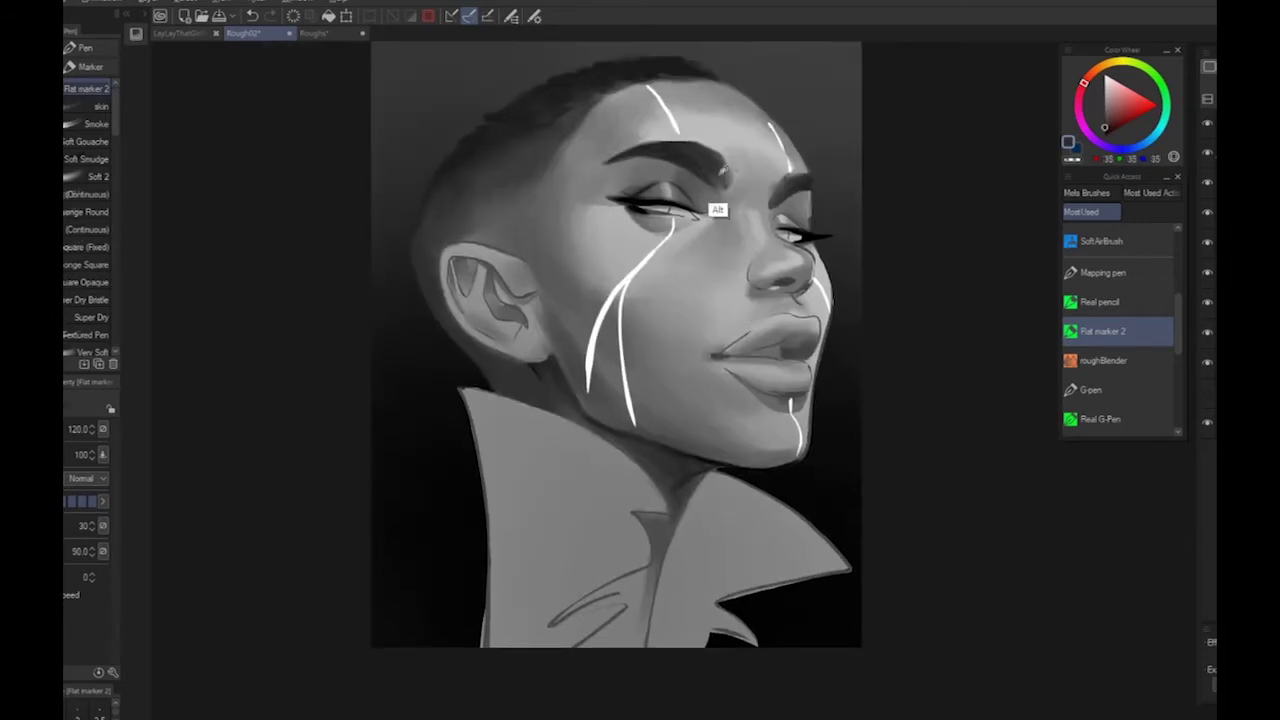
mouse_move(791, 181)
left_mouse_down()
mouse_move(777, 200)
mouse_move(726, 168)
left_mouse_up()
left_click(776, 197, "alt")
left_click(733, 178, "alt")
scroll(711, 332, "down", 3)
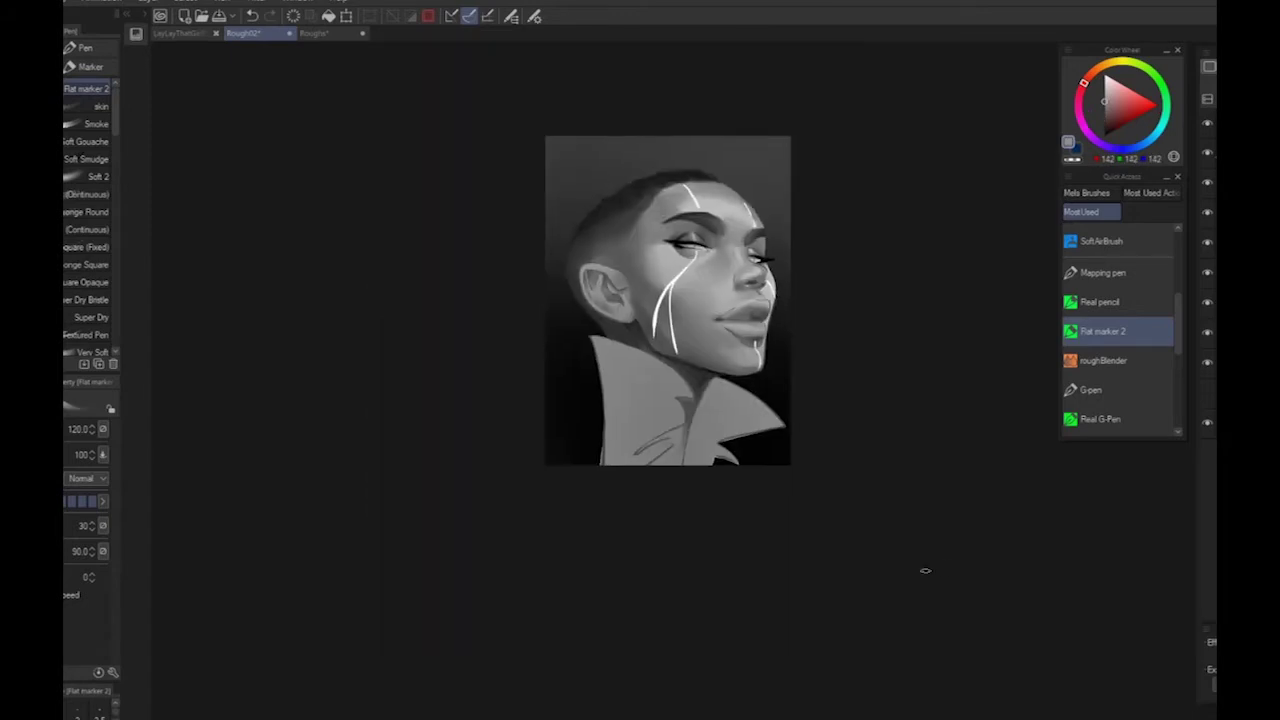
left_click(923, 569, "alt")
scroll(836, 608, "up", 3)
Paint a soft shadow at the corner of the mouth, reducing Flat marker 2 to size 50
left_click_drag(717, 142, 878, 579)
scroll(878, 579, "up", 3)
left_click(721, 320, "alt")
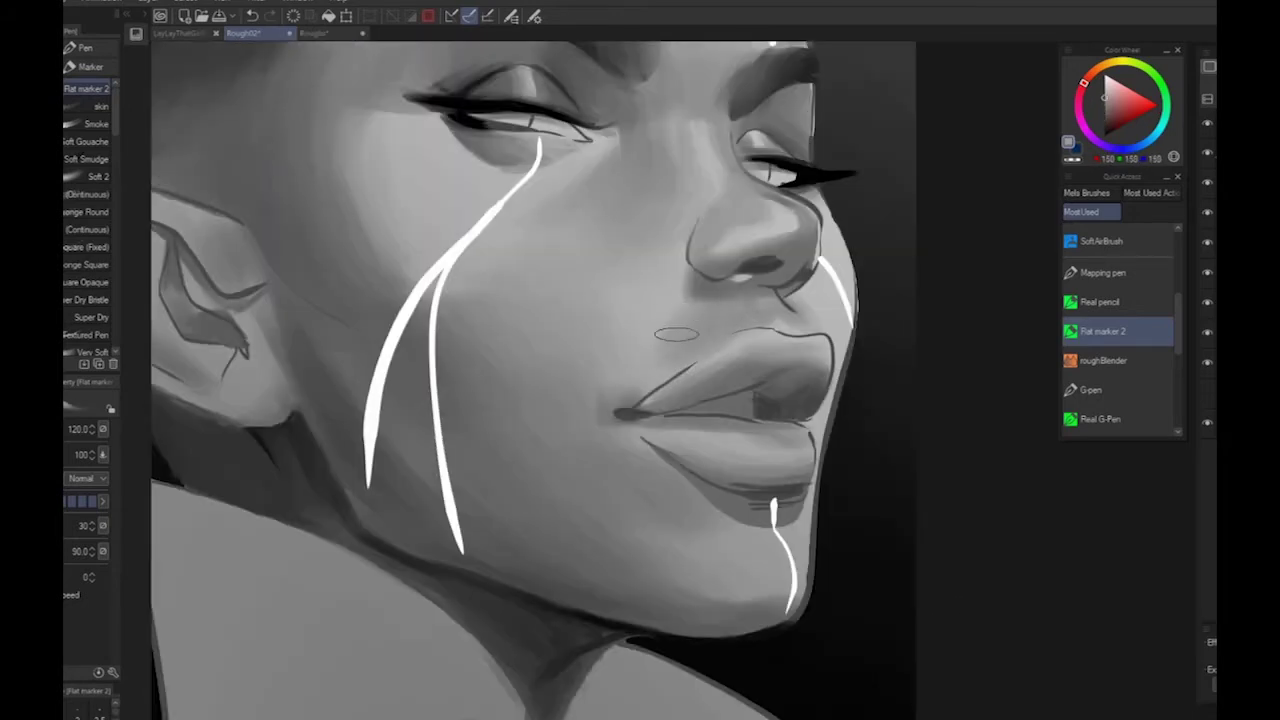
left_click(620, 458, "alt")
key("bracketleft")
key("bracketleft")
key("bracketleft")
key("bracketleft")
key("bracketleft")
left_click_drag(616, 407, 622, 415)
Blend the skin above the upper lip and beneath the nose with sampled light grays using Flat marker 2 at size 50
left_click(691, 338, "alt")
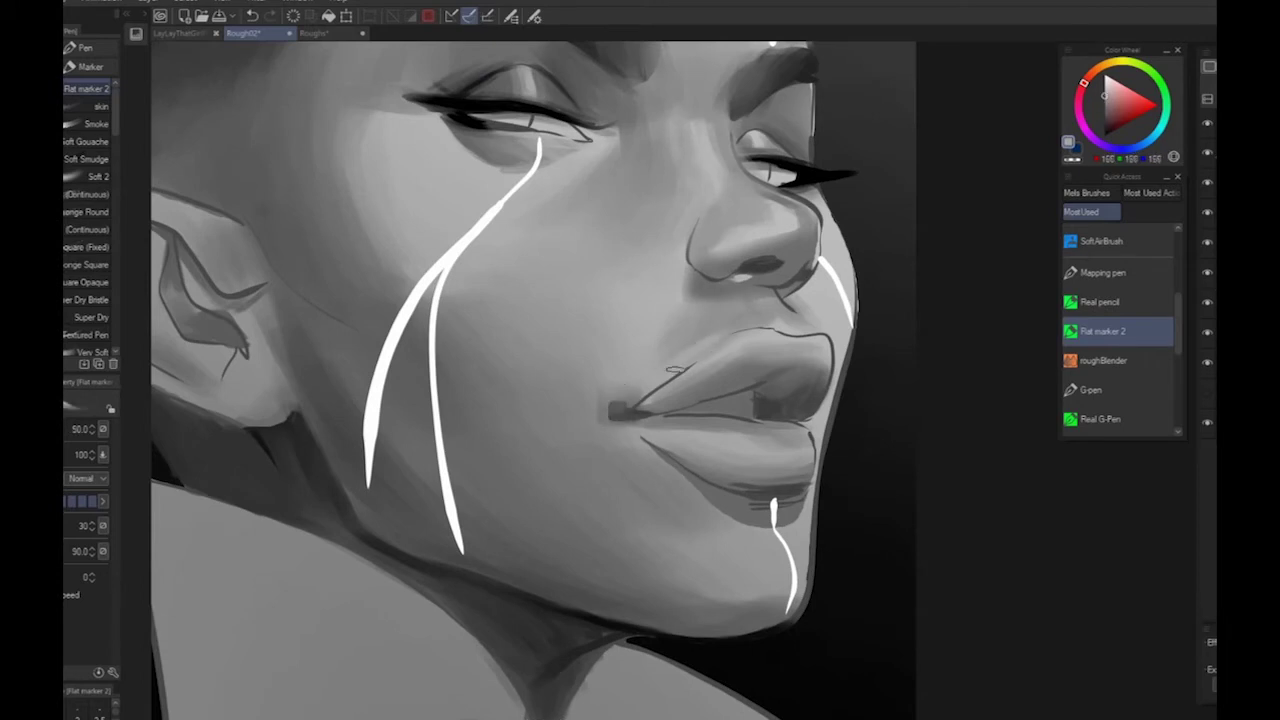
mouse_move(722, 333)
left_mouse_down()
mouse_move(816, 322)
mouse_move(793, 296)
left_mouse_up()
left_click(811, 340, "alt")
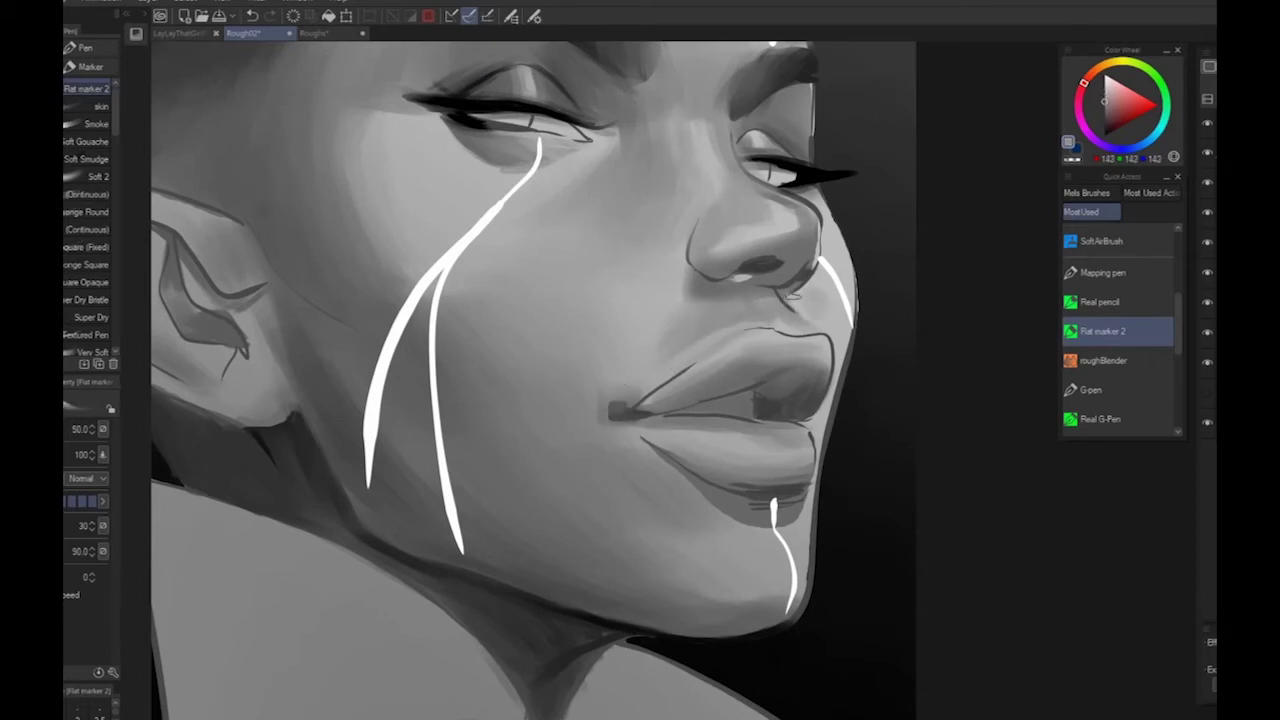
scroll(909, 543, "down", 3)
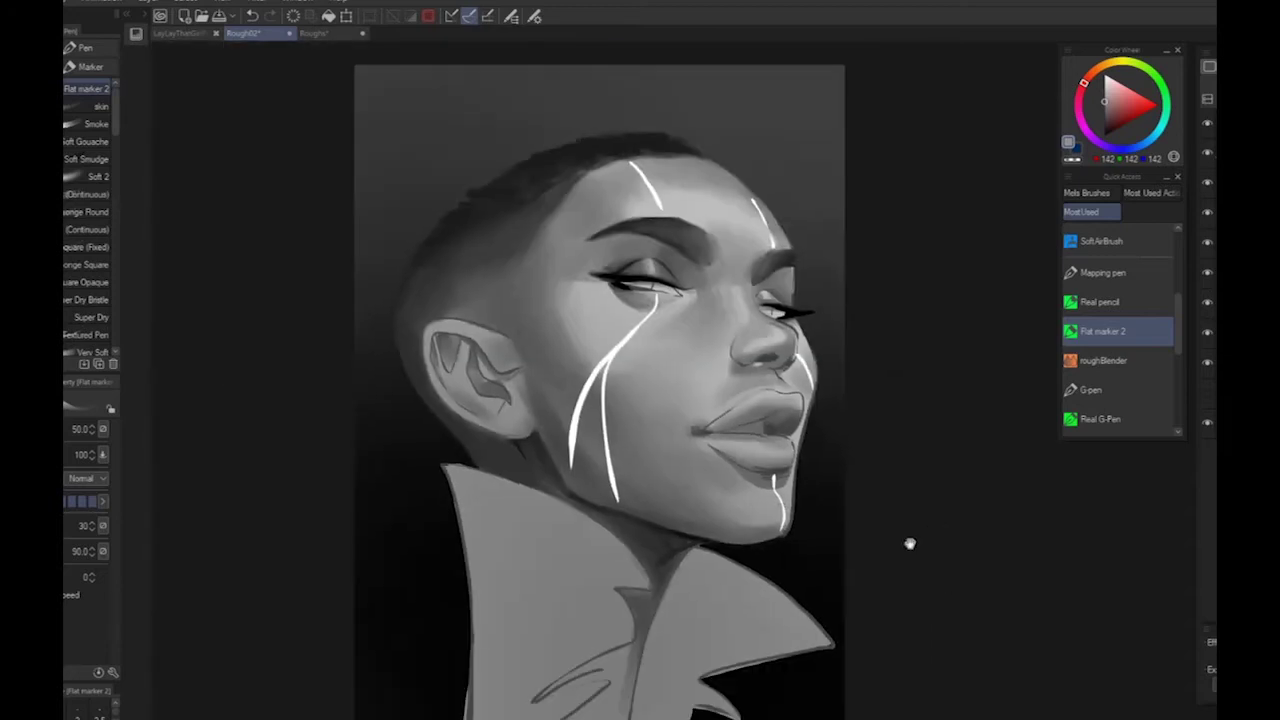
Darken the underside of the upper lip and the mouth corner with sampled dark grays using Flat marker 2 at size 50
scroll(796, 520, "up", 3)
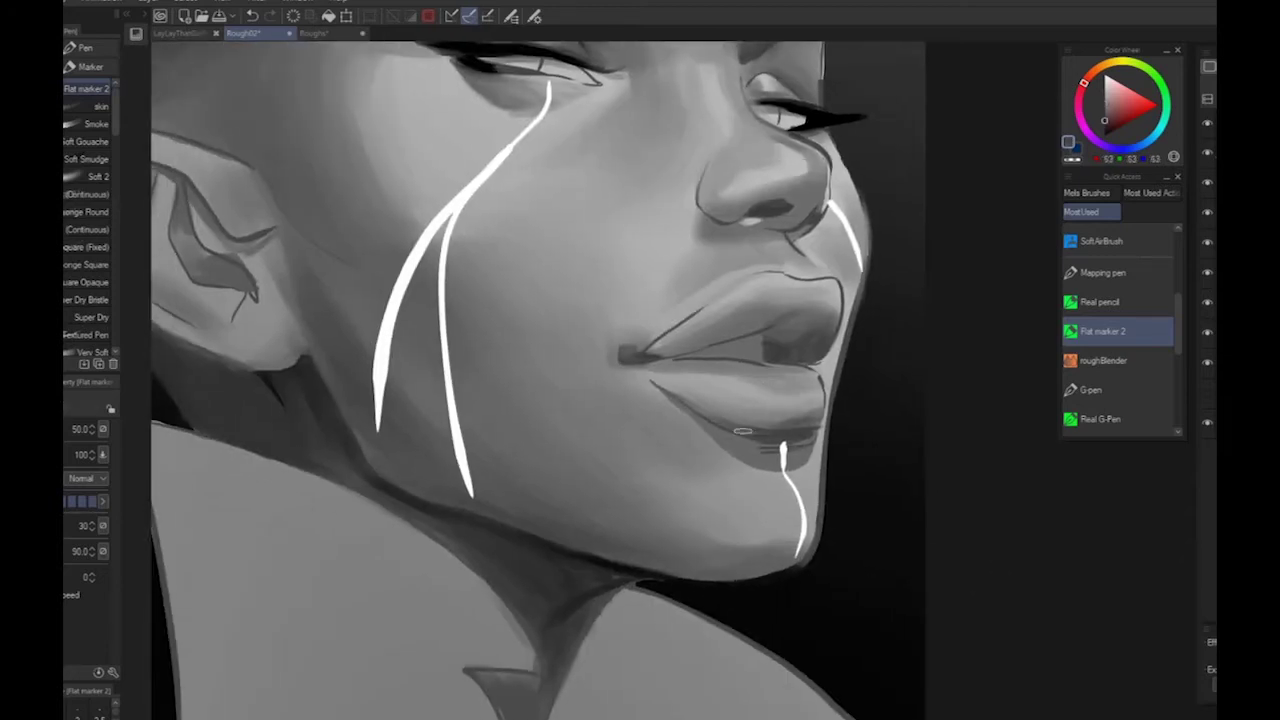
left_click(773, 428, "alt")
mouse_move(680, 335)
left_mouse_down()
mouse_move(652, 353)
mouse_move(712, 326)
mouse_move(754, 328)
left_mouse_up()
left_click(656, 352, "alt")
left_click(702, 340, "alt")
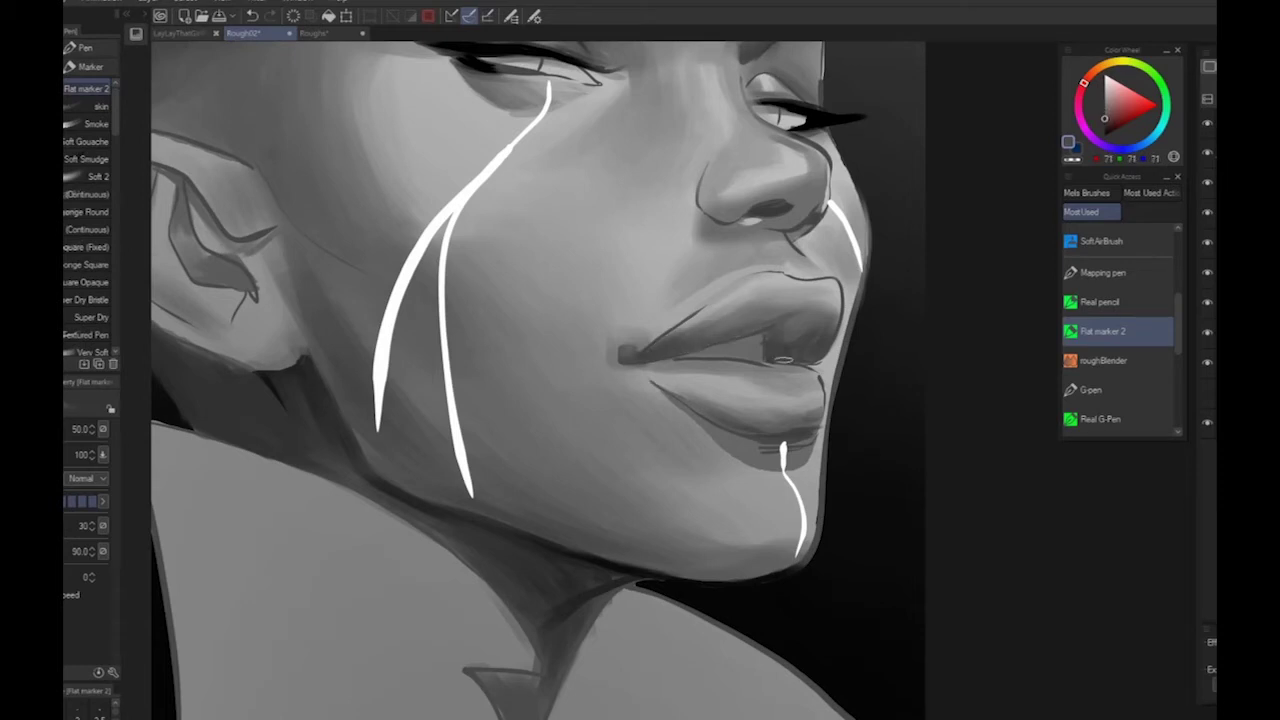
left_click(830, 352, "alt")
left_click_drag(634, 360, 664, 357)
Shade the opening between the lips and the adjoining upper lip with sampled dark grays using Flat marker 2 at size 50
mouse_move(767, 334)
left_mouse_down()
mouse_move(767, 355)
mouse_move(800, 332)
left_mouse_up()
left_click(778, 341, "alt")
left_click(796, 337, "alt")
mouse_move(798, 330)
left_mouse_down()
mouse_move(832, 319)
mouse_move(807, 318)
mouse_move(773, 357)
mouse_move(812, 350)
left_mouse_up()
key("ctrl+minus")
key("ctrl+minus")
left_click_drag(882, 503, 882, 460)
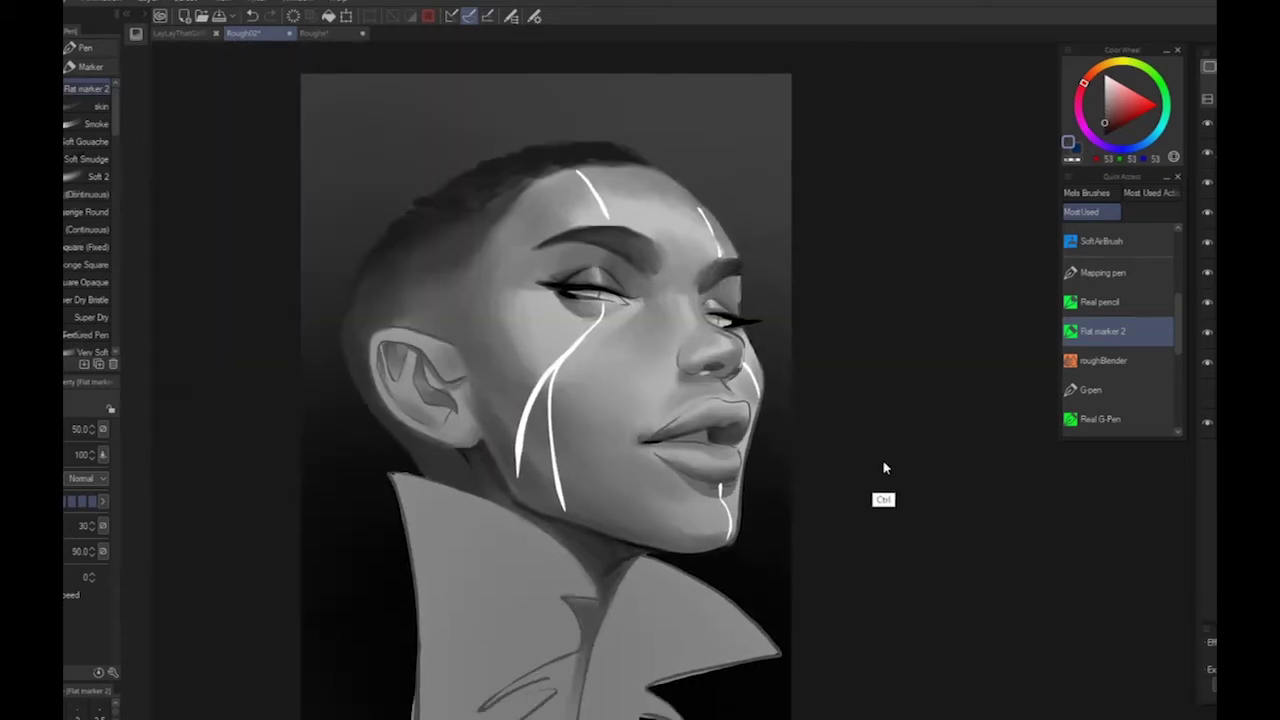
key("ctrl+plus")
left_click(712, 413, "alt")
left_click_drag(706, 415, 724, 409)
key("ctrl+minus")
mouse_move(959, 574)
left_mouse_down()
mouse_move(962, 534)
mouse_move(1141, 616)
left_mouse_up()
scroll(962, 534, "up", 1)
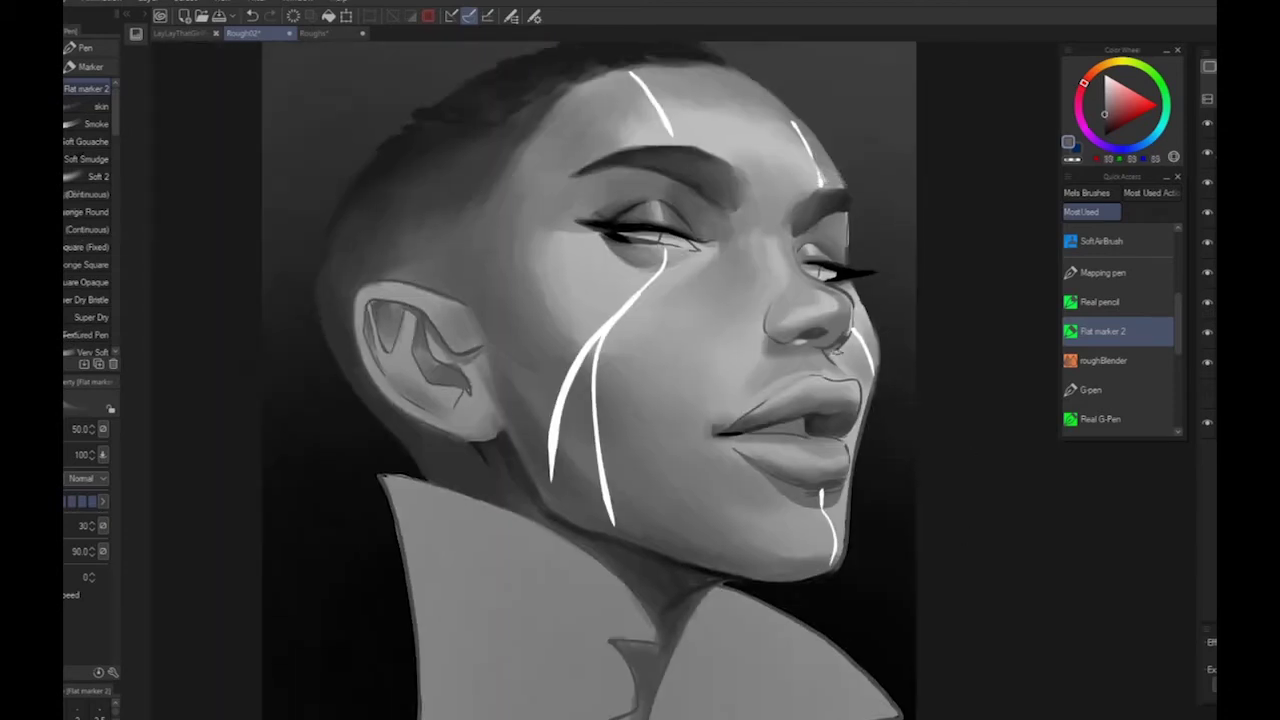
Refine the upper lip's contour toward the mouth corner with sampled grays using Flat marker 2 at size 50
mouse_move(822, 378)
left_mouse_down()
mouse_move(732, 425)
mouse_move(750, 413)
left_mouse_up()
left_click(772, 396, "alt")
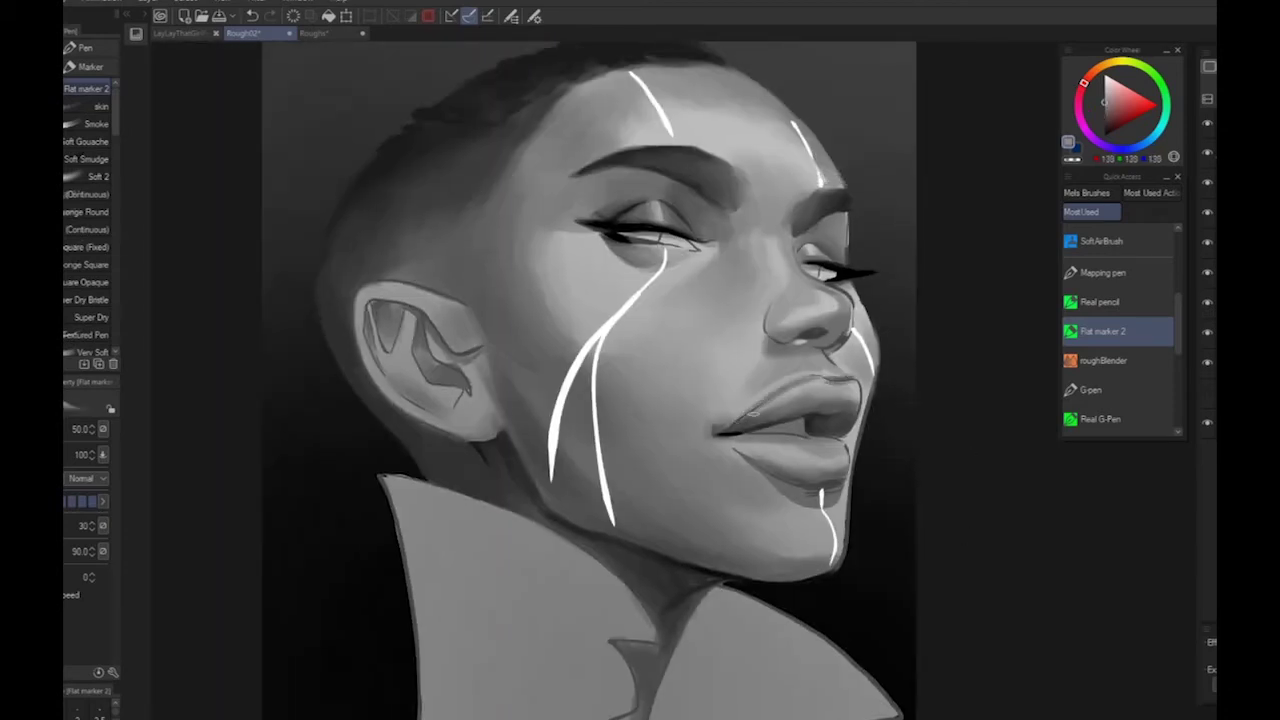
key("ctrl+minus")
left_click_drag(969, 551, 930, 523)
scroll(916, 504, "up", 1)
left_click(622, 352, "alt")
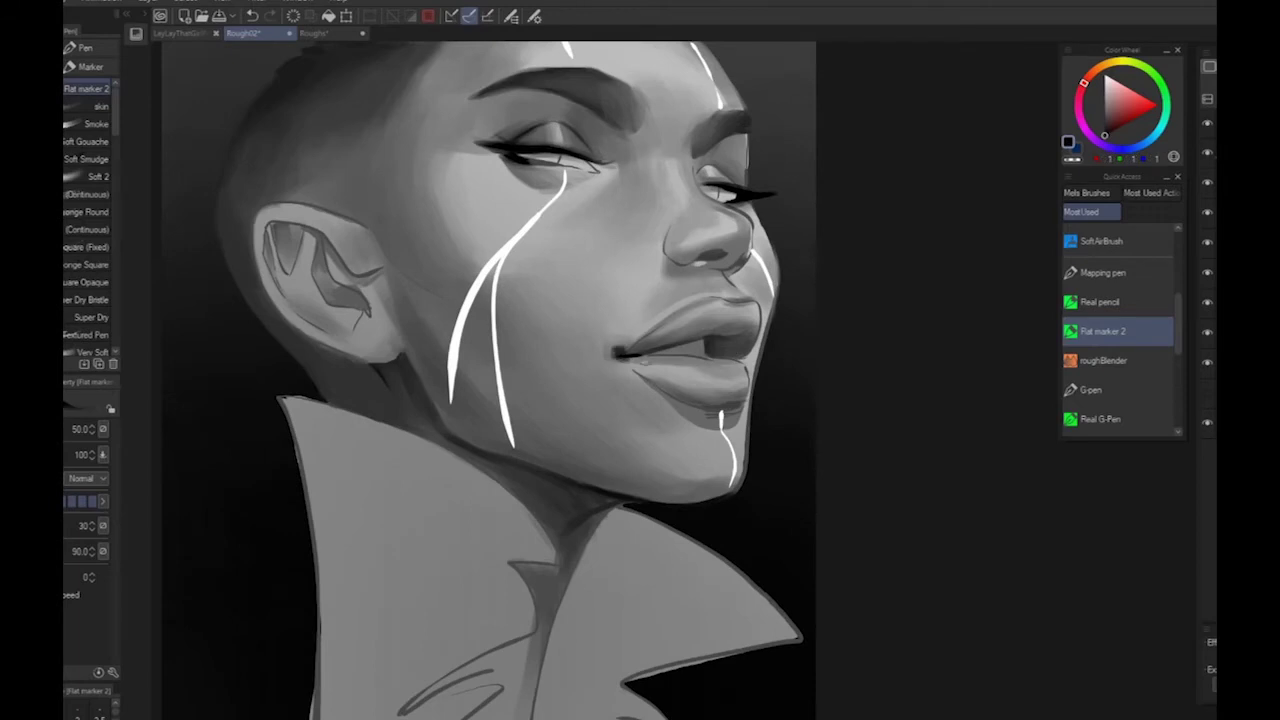
Shade the underside of the nose and the nostrils with sampled grays using Flat marker 2 at size 25
left_click(690, 262, "alt")
left_click_drag(674, 262, 707, 267)
left_click(712, 268, "alt")
left_click(749, 264, "alt")
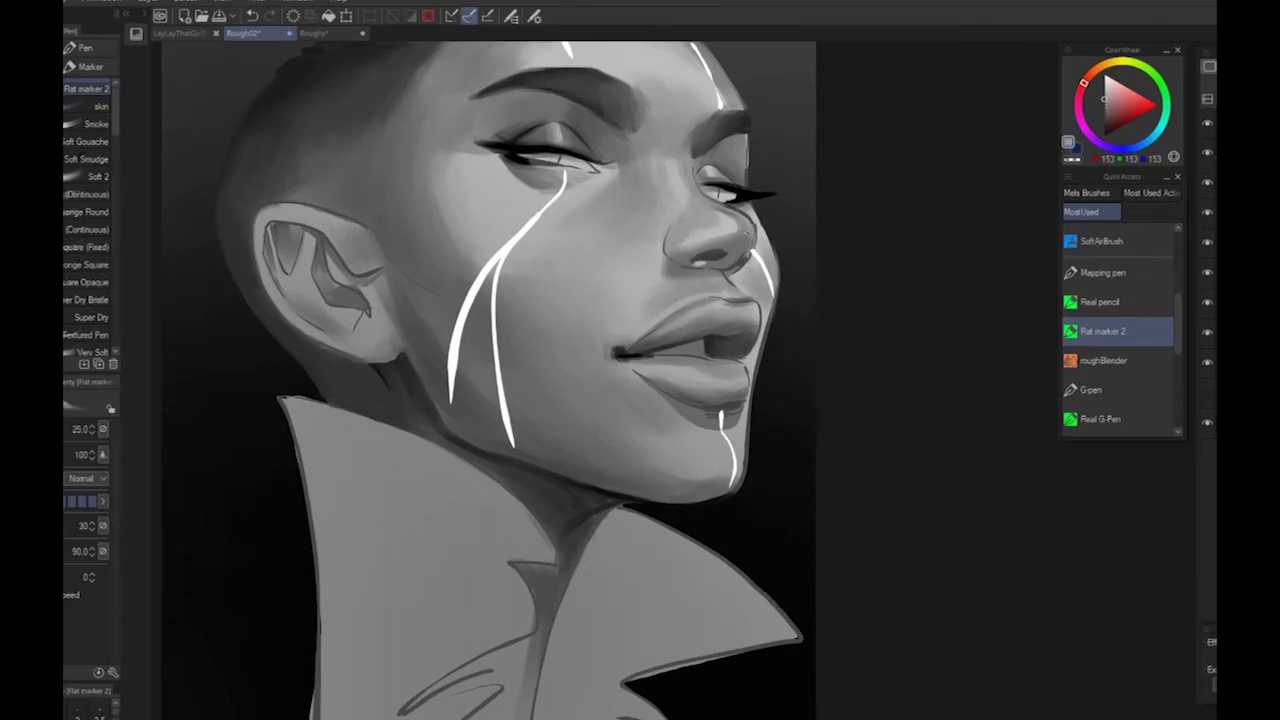
left_click(728, 264, "alt")
left_click(734, 270, "alt")
left_click_drag(726, 266, 742, 264)
left_click(743, 260, "alt")
Blend the nostril edges and the base of the nose into the skin with sampled grays at marker size 25
key("ctrl+minus")
left_click_drag(916, 440, 858, 456)
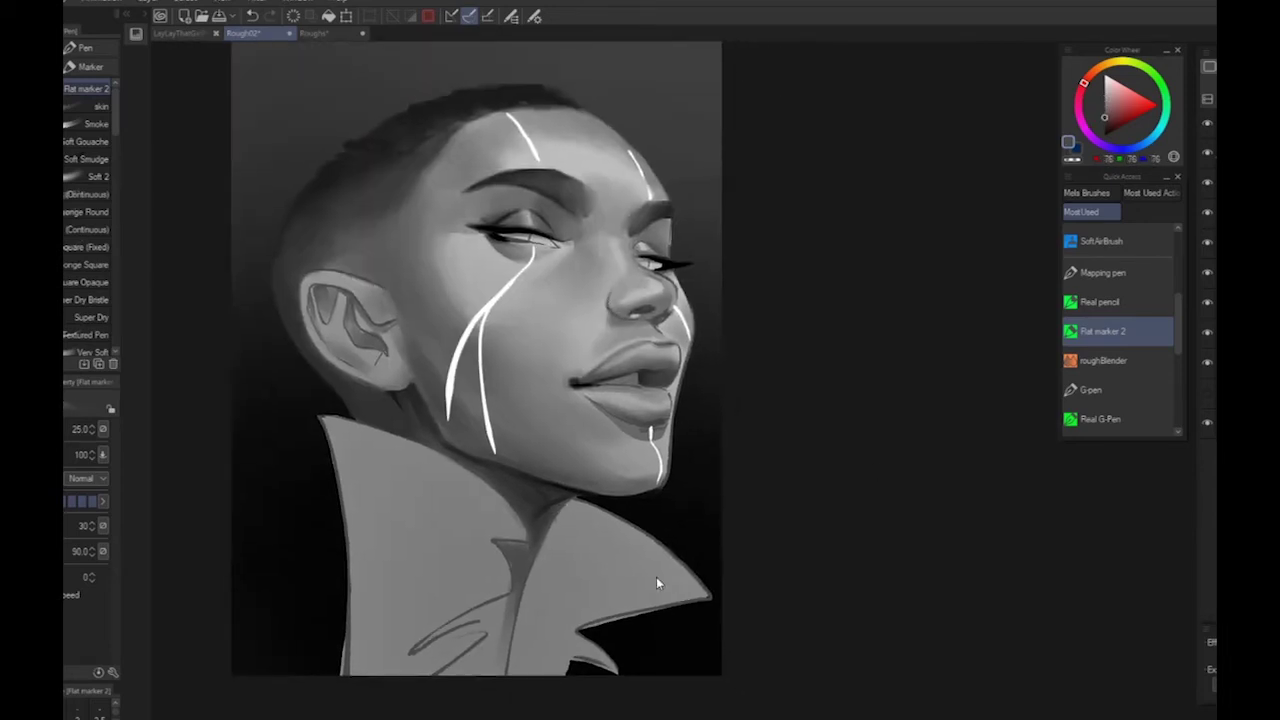
scroll(656, 576, "up", 2)
left_click_drag(660, 375, 900, 557)
left_click(870, 345, "alt")
mouse_move(854, 333)
left_mouse_down()
mouse_move(794, 298)
mouse_move(874, 326)
mouse_move(836, 328)
mouse_move(884, 309)
left_mouse_up()
left_click(898, 312, "alt")
left_click(836, 327, "alt")
left_click(834, 374, "alt")
left_click(882, 311, "alt")
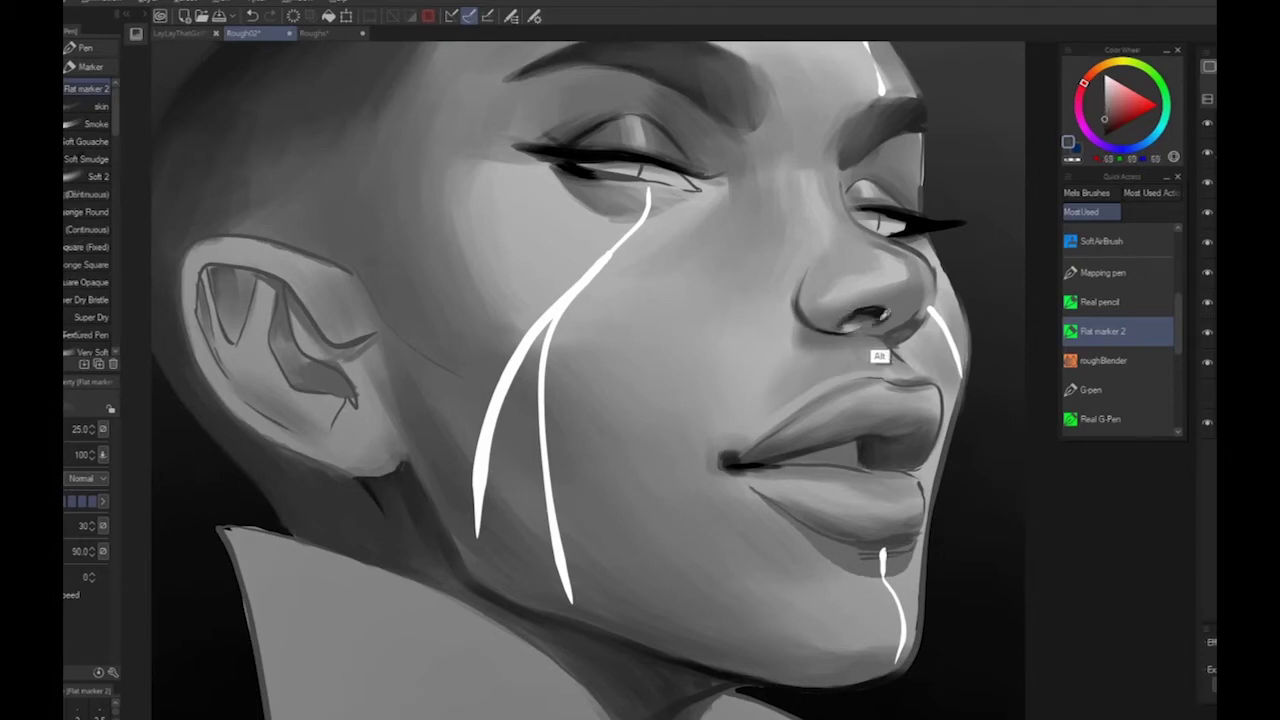
Soften the skin beneath the near eye with a sampled light gray, raising Flat marker 2 to size 40
key("ctrl+0")
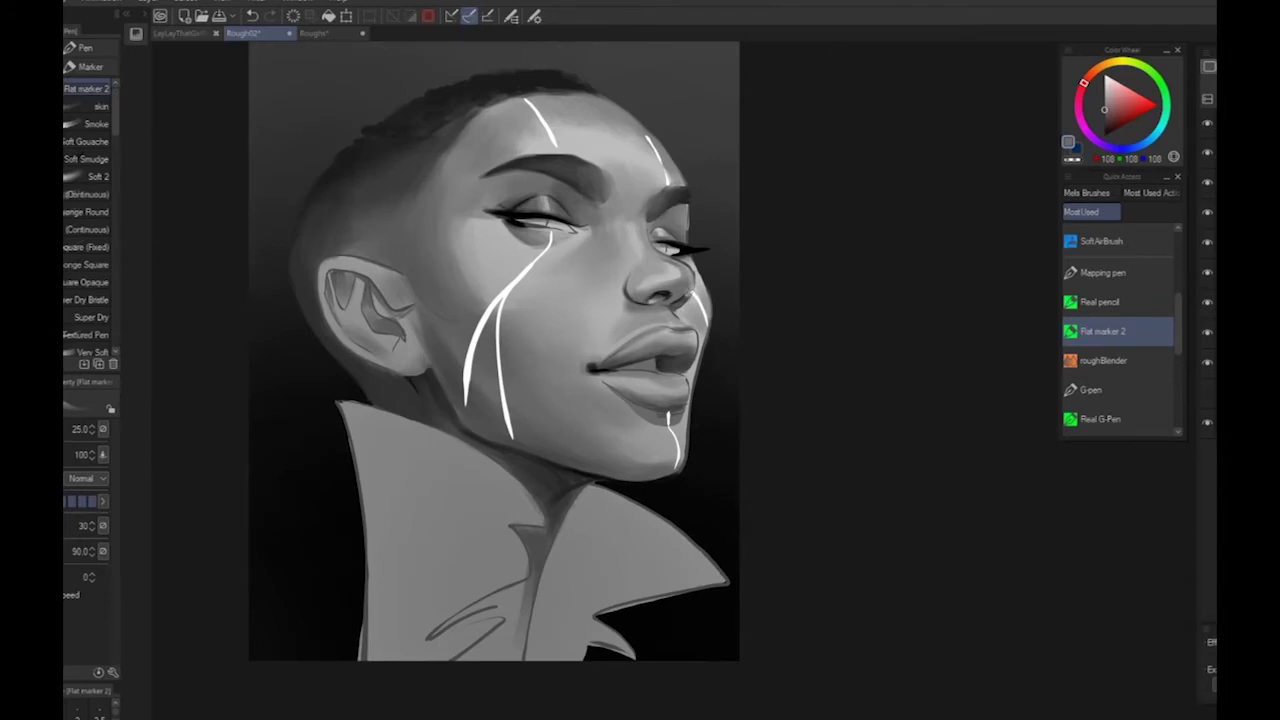
key("ctrl+plus")
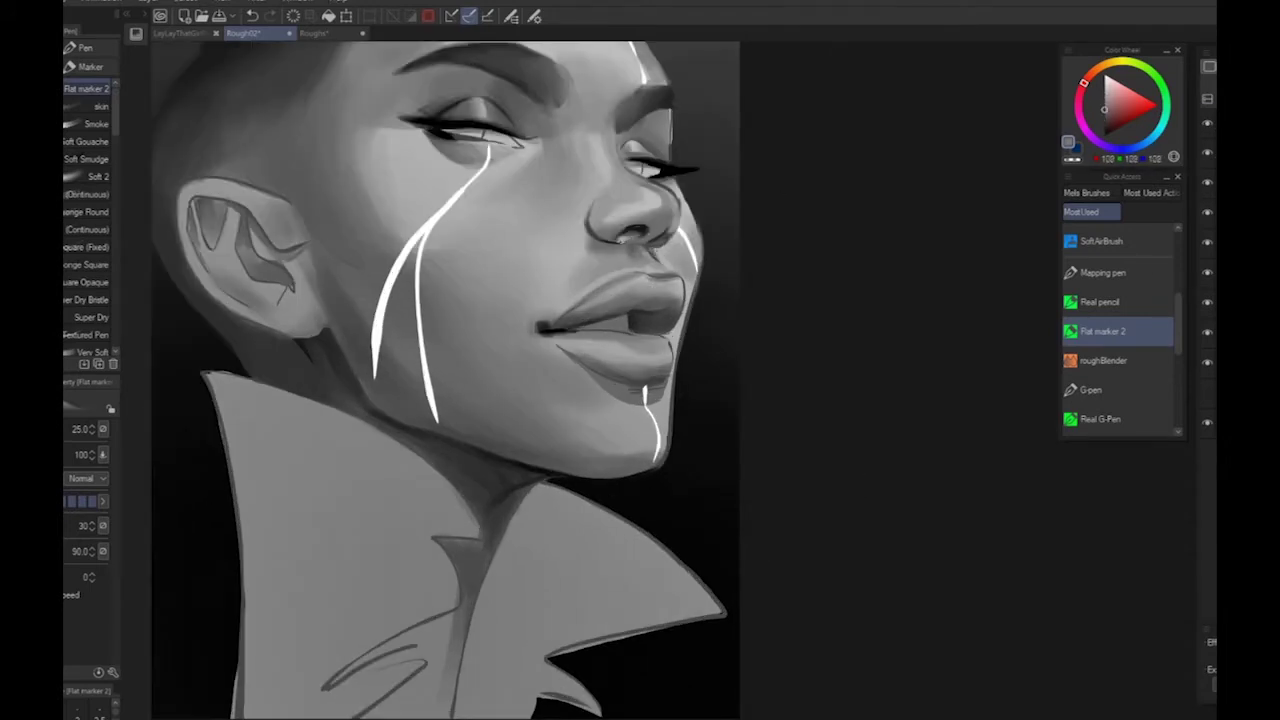
key("ctrl+0")
key("ctrl+plus")
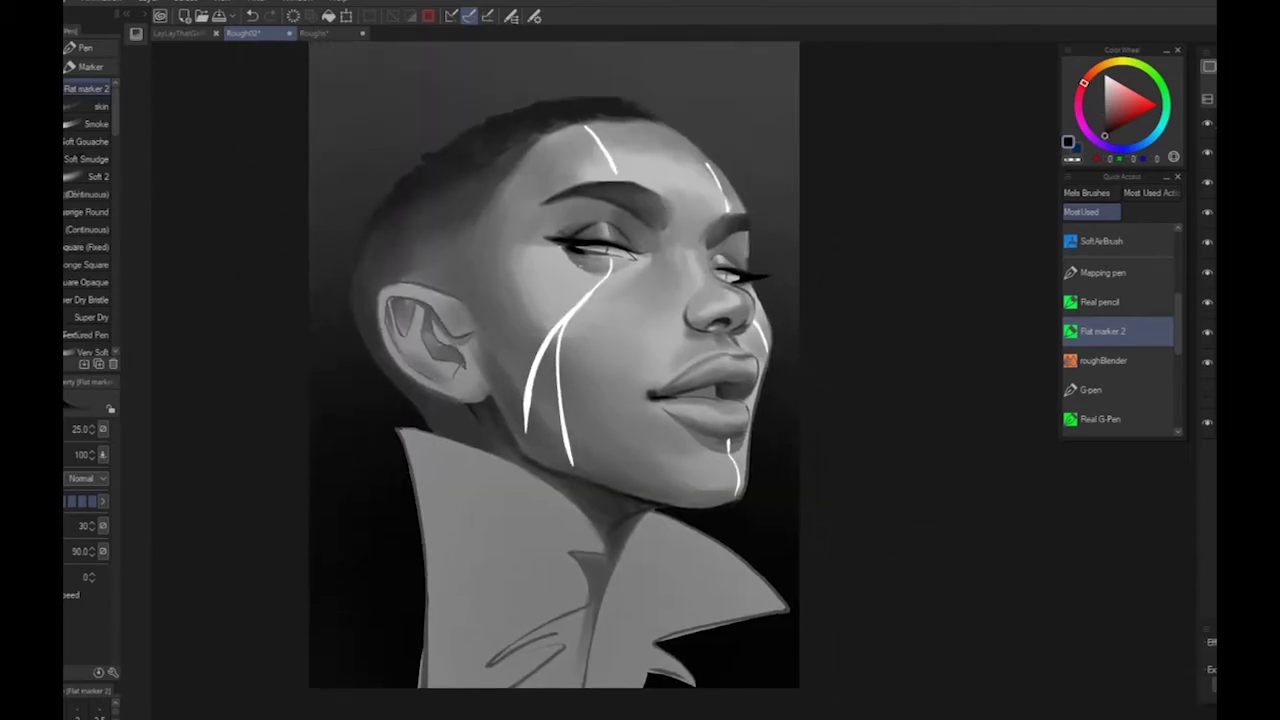
key("]")
key("]")
key("]")
key("]")
left_click(595, 301, "alt")
left_click_drag(604, 280, 612, 262)
left_click(499, 607, "alt")
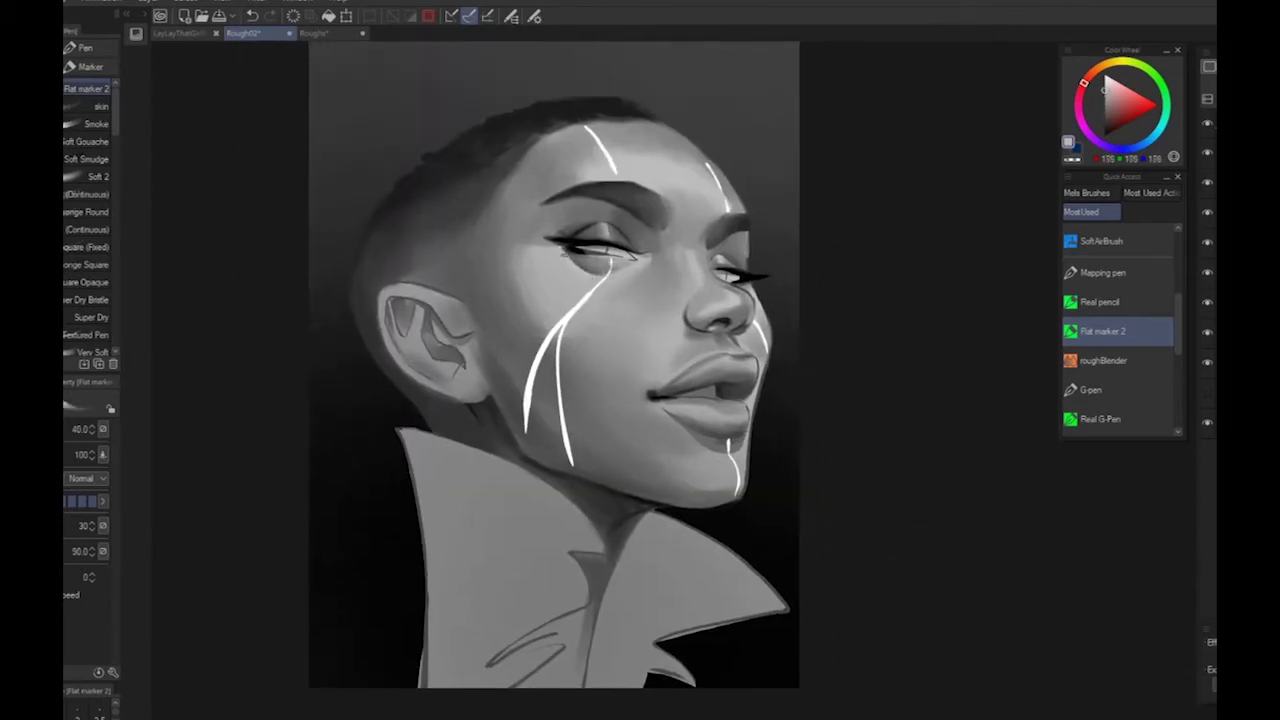
Blend the near under-eye shadow and the nose's far edge with an enlarged Flat marker 2, then toggle layer visibility to check
key("]")
left_click(574, 284, "alt")
left_click_drag(567, 256, 587, 269)
left_click(614, 265, "alt")
left_click_drag(741, 318, 765, 342)
left_click(1207, 152)
left_click(1207, 122)
left_click(1207, 122)
Darken the neck directly beneath the earlobe and behind the ear with sampled dark grays at marker size 70
scroll(618, 570, "up", 1)
left_click(418, 385, "alt")
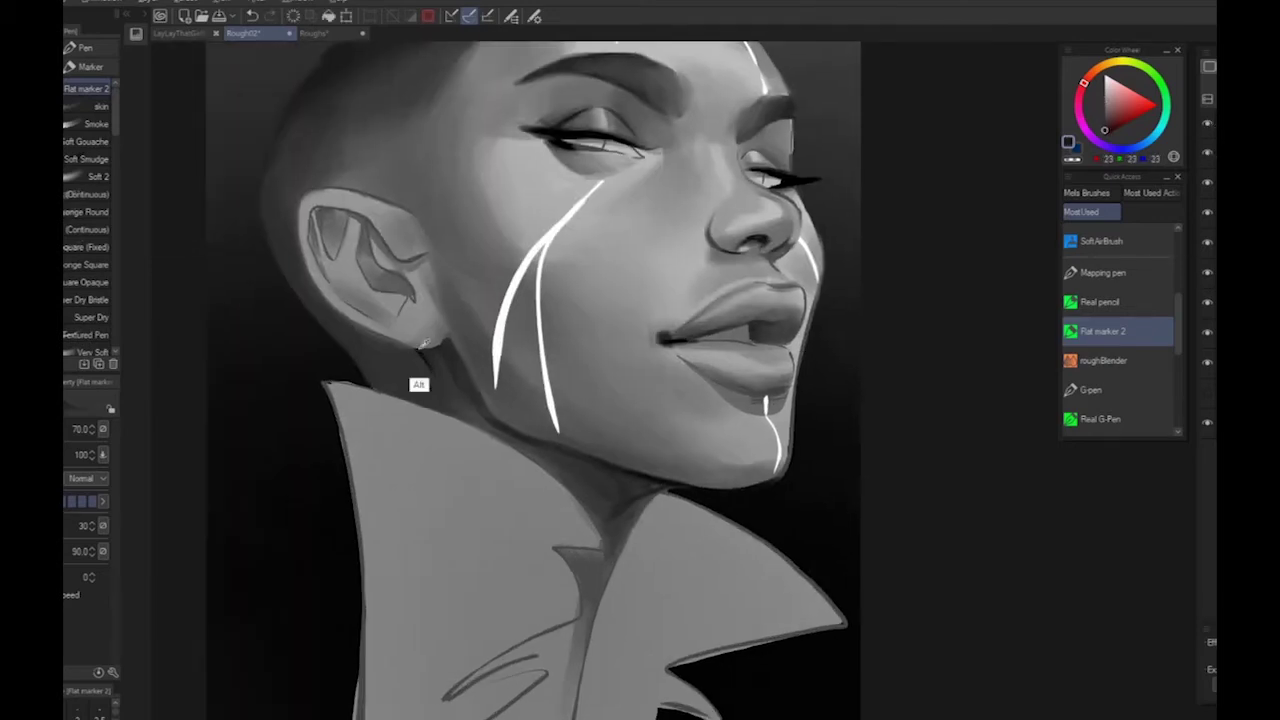
mouse_move(418, 346)
left_mouse_down()
mouse_move(457, 350)
mouse_move(445, 376)
mouse_move(458, 340)
mouse_move(418, 349)
left_mouse_up()
left_click(460, 354, "alt")
left_click(357, 356, "alt")
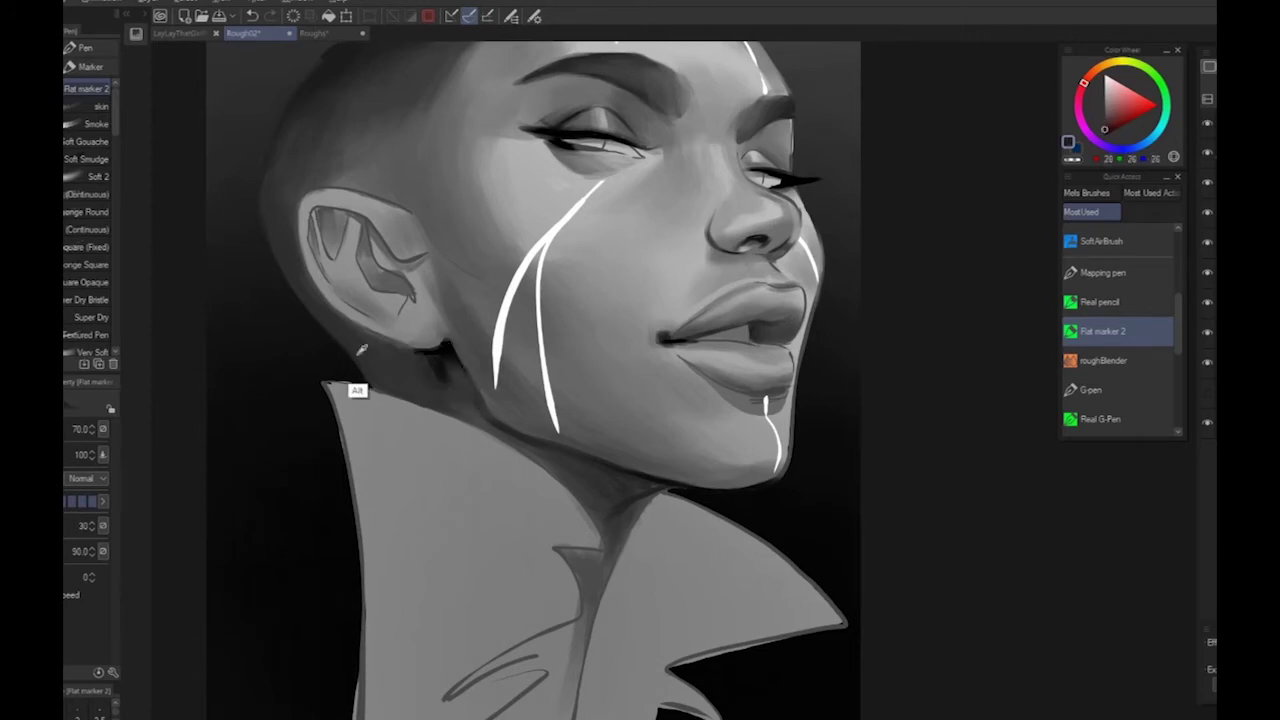
mouse_move(335, 334)
left_mouse_down()
mouse_move(406, 358)
mouse_move(380, 376)
mouse_move(358, 346)
left_mouse_up()
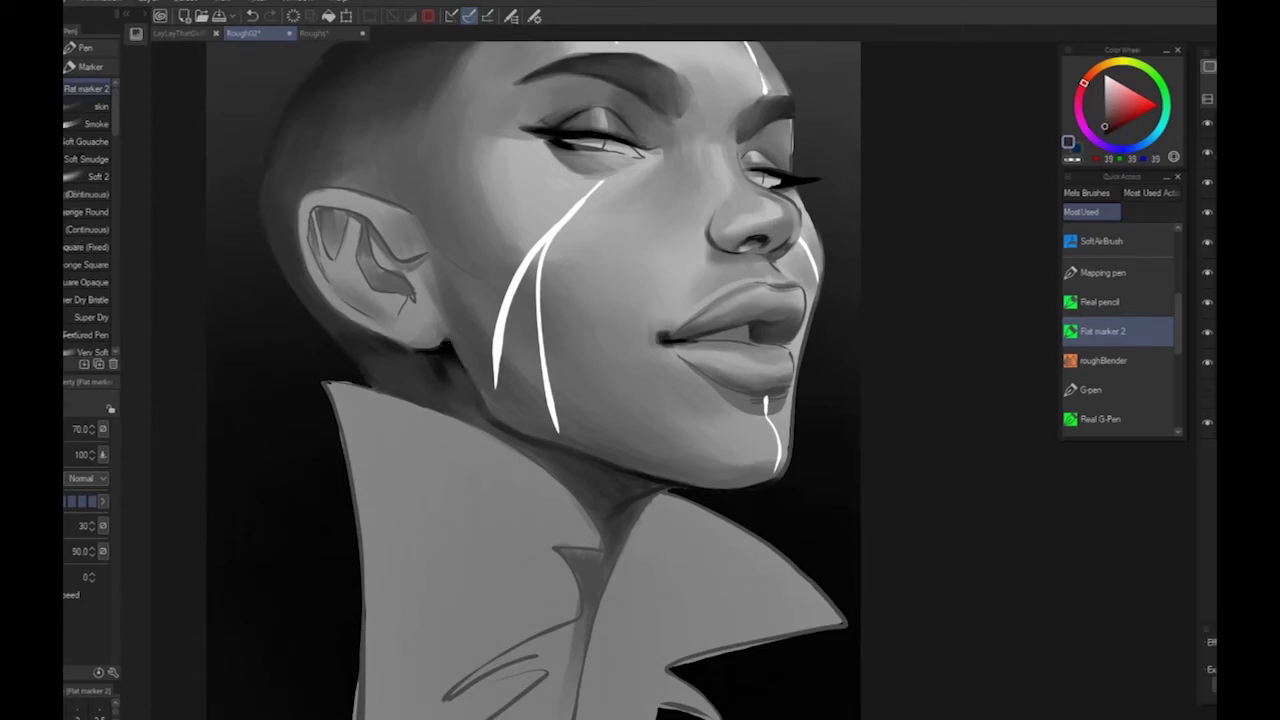
Blend the cast shadow below the earlobe into the neck with sampled dark grays using Flat marker 2 at size 70
left_click_drag(443, 383, 440, 356)
left_click(440, 354, "alt")
mouse_move(453, 371)
left_mouse_down()
mouse_move(466, 384)
mouse_move(415, 364)
left_mouse_up()
left_click(432, 368, "alt")
scroll(512, 430, "down", 1)
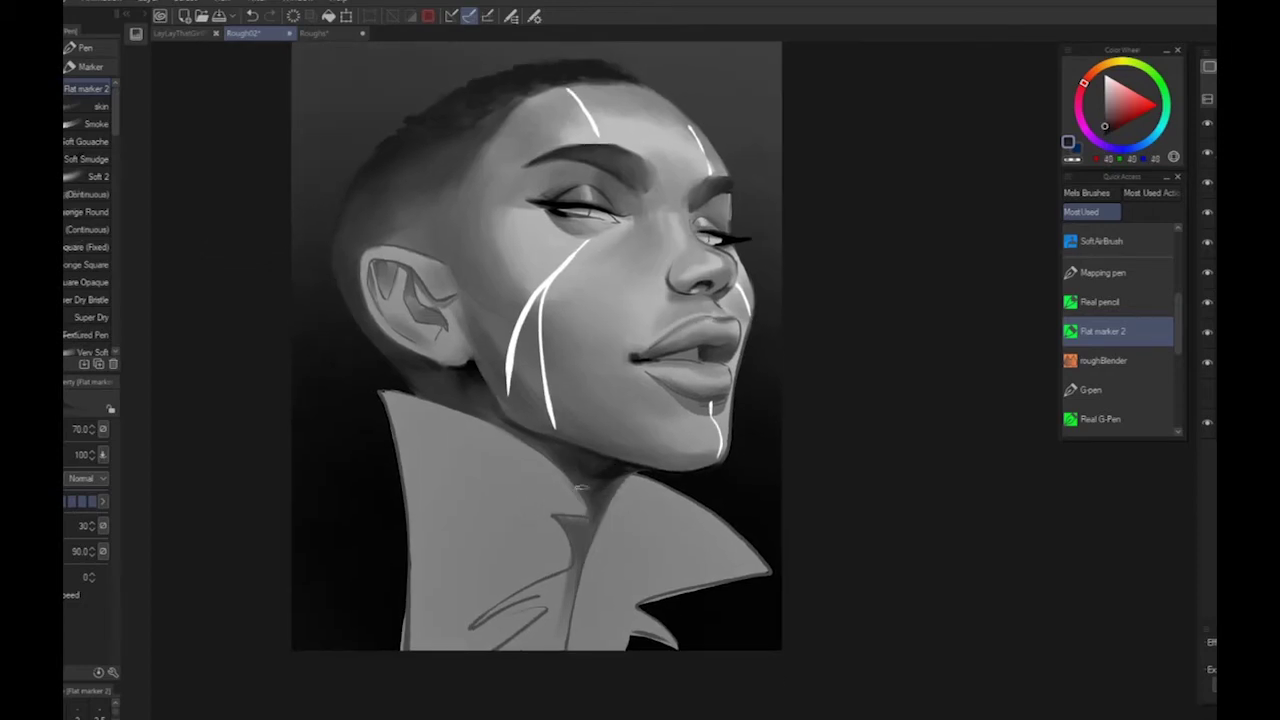
Shade the gap between the collar halves and the neck along the jaw with sampled dark grays at marker size 70
left_click(612, 490, "alt")
left_click_drag(614, 490, 570, 617)
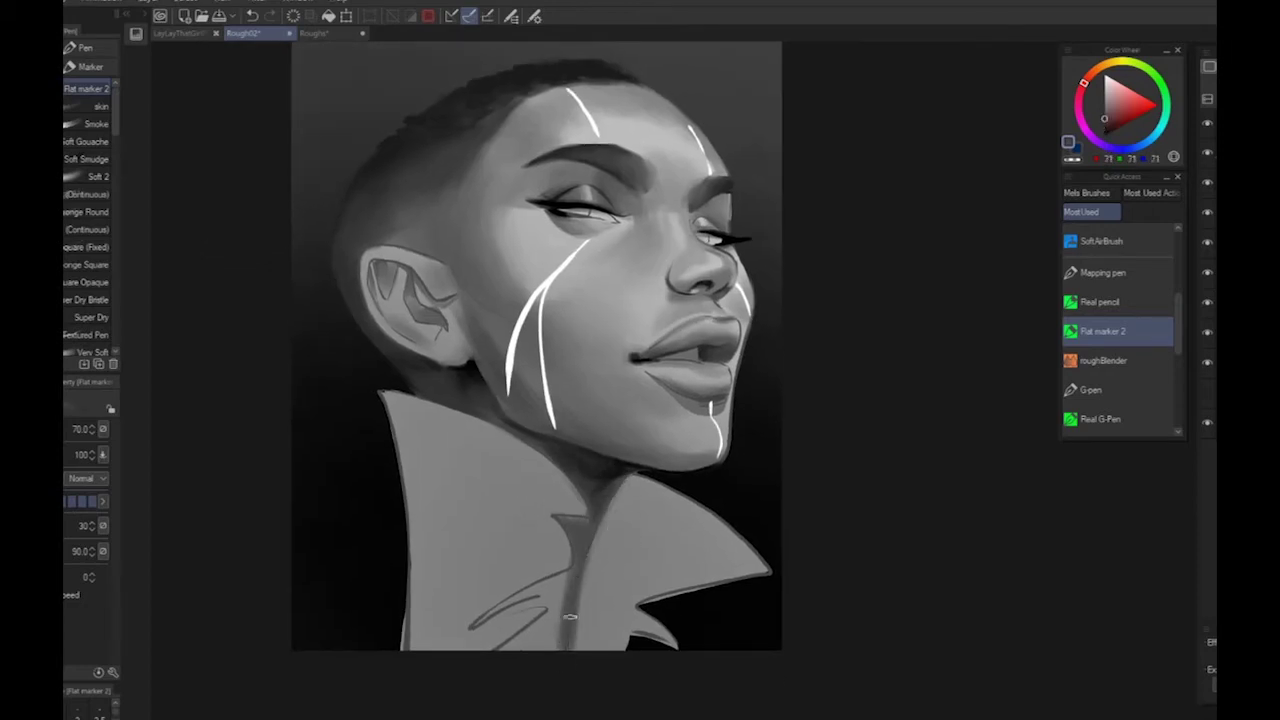
left_click(575, 457, "alt")
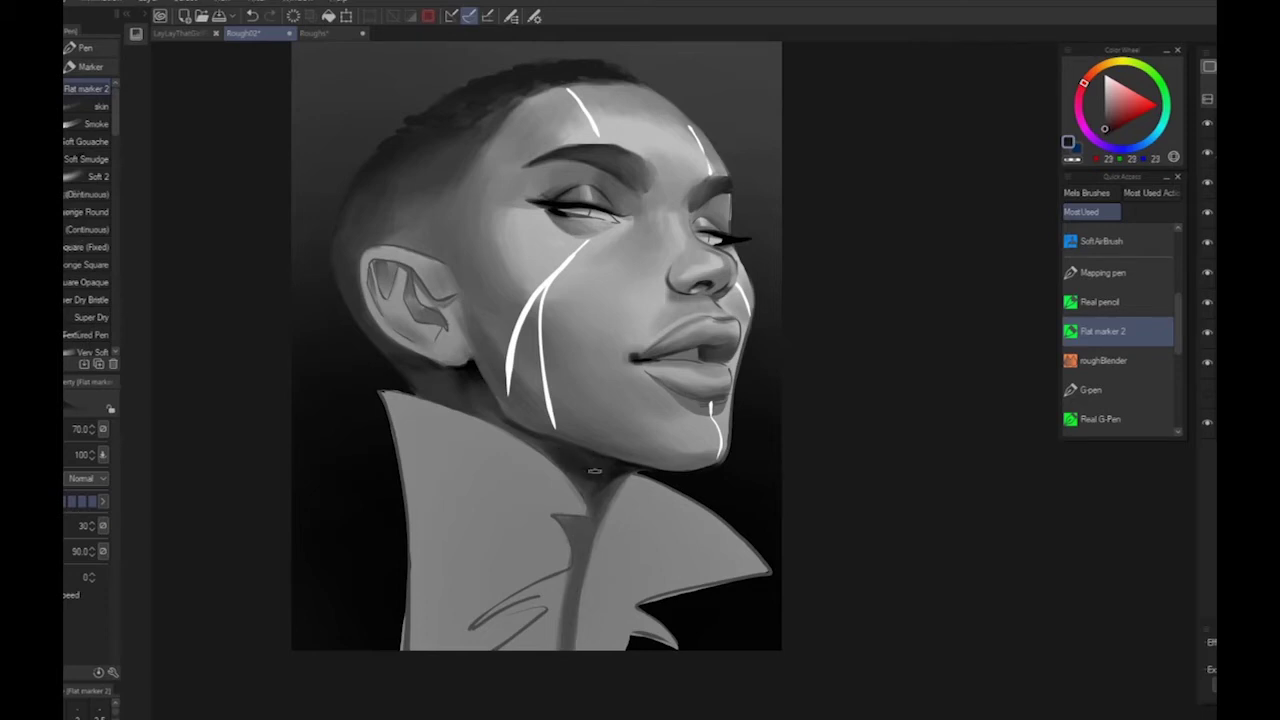
left_click(481, 399, "alt")
mouse_move(504, 425)
left_mouse_down()
mouse_move(548, 453)
mouse_move(506, 421)
left_mouse_up()
left_click(482, 396, "alt")
left_click(475, 394, "alt")
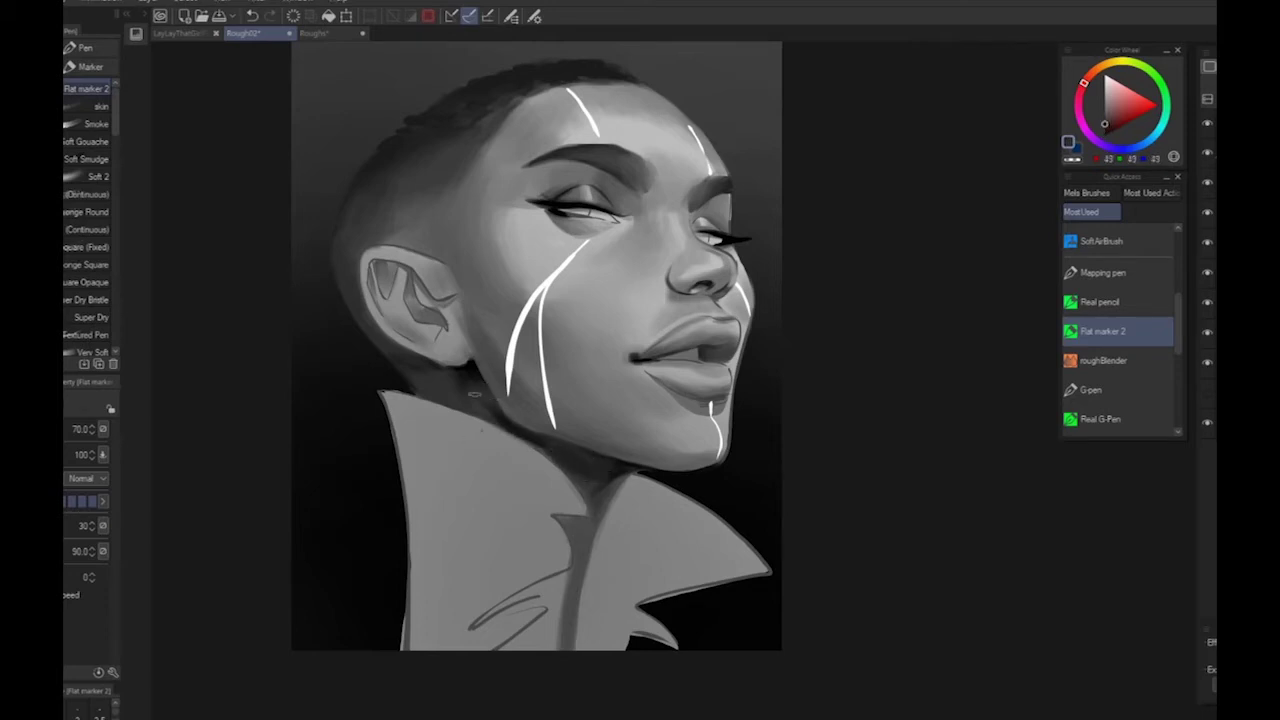
left_click(423, 397, "alt")
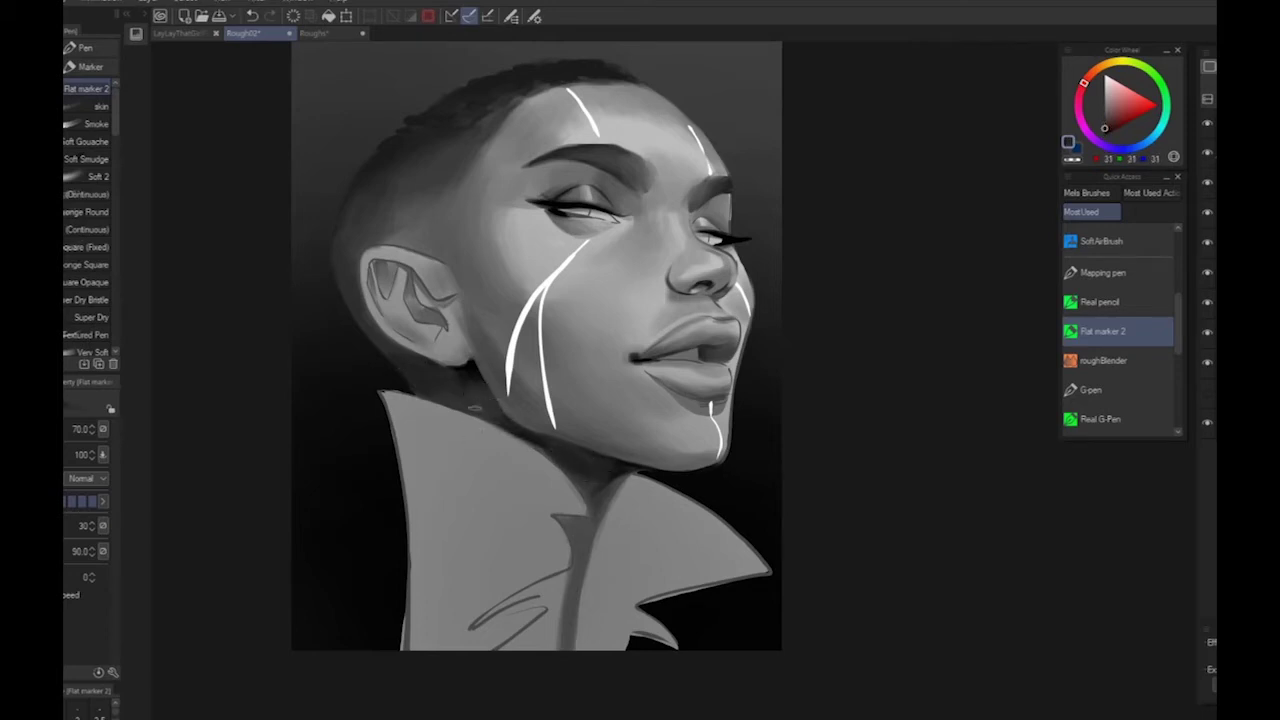
Blend the temple and outer cheek in front of the ear with sampled grays, raising Flat marker 2 to size 100
scroll(299, 342, "down", 5)
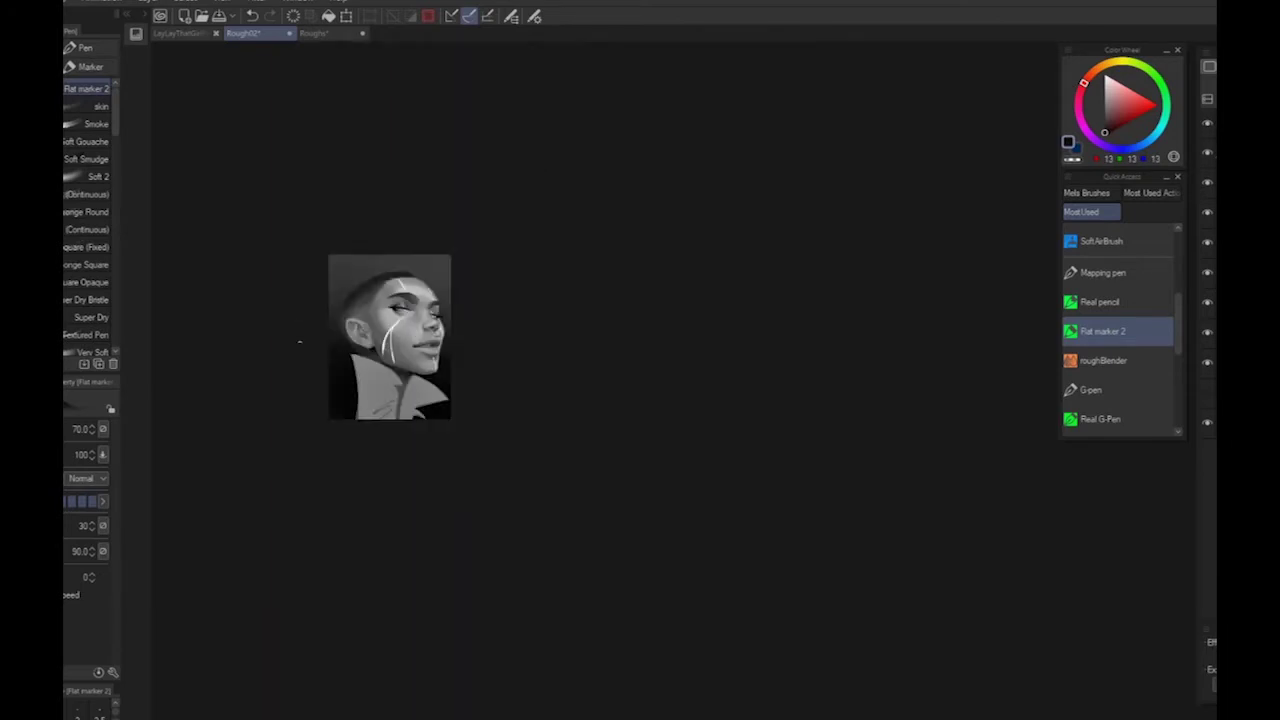
scroll(347, 329, "up", 5)
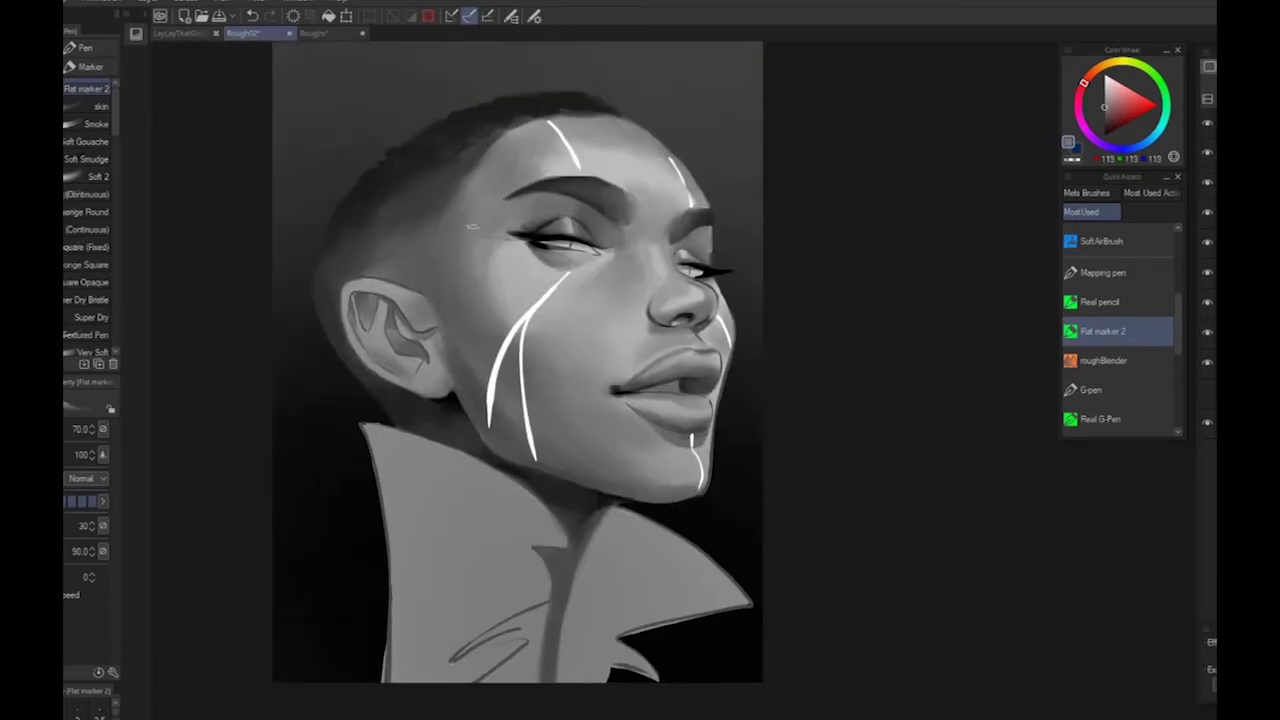
left_click(463, 292, "alt")
left_click_drag(490, 250, 491, 296)
left_click(483, 307, "alt")
key("bracketright")
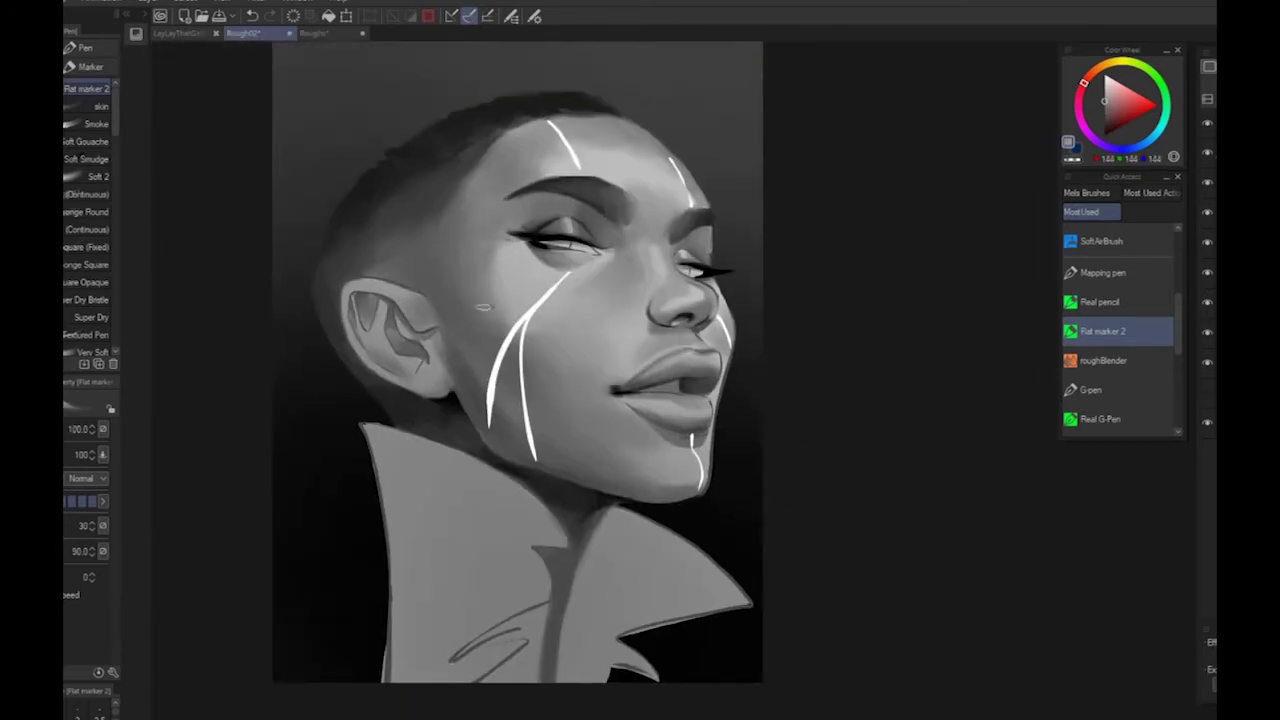
Hide the layer with the white face lines and smooth the cheek with sampled grays using Flat marker 2
left_click(565, 486, "alt")
left_click(1205, 124)
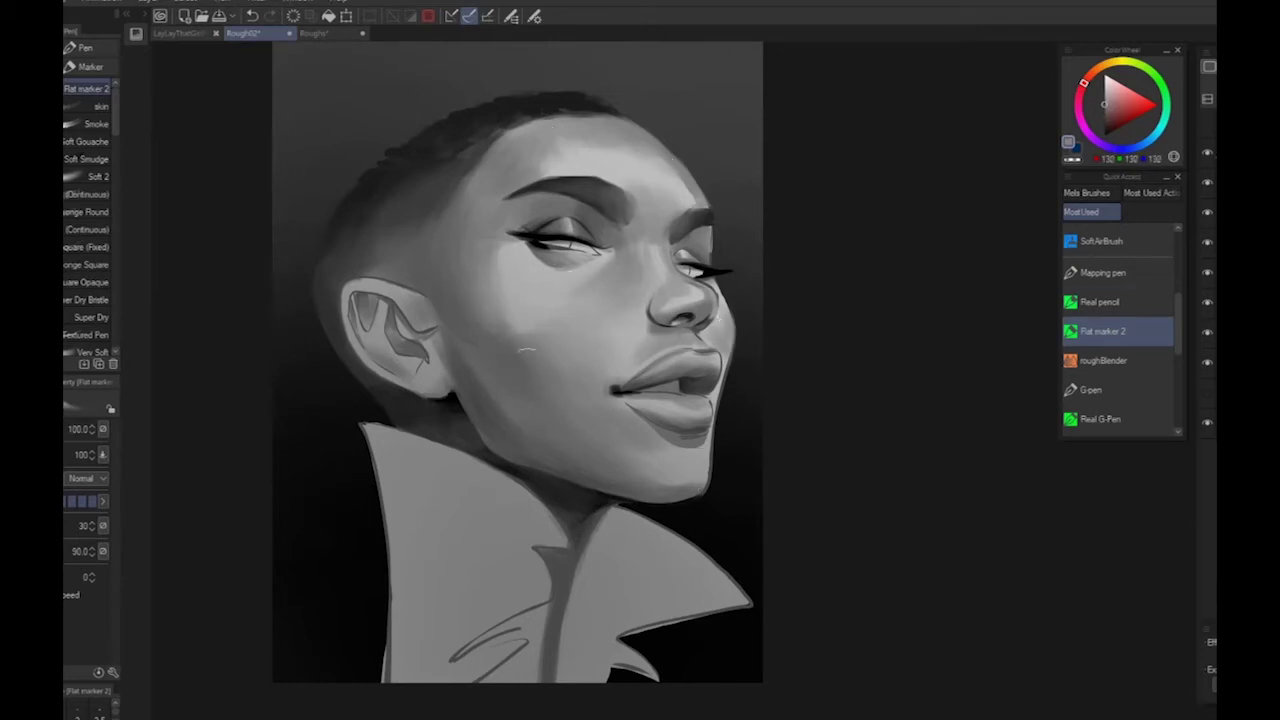
left_click(539, 356, "alt")
left_click(557, 335, "alt")
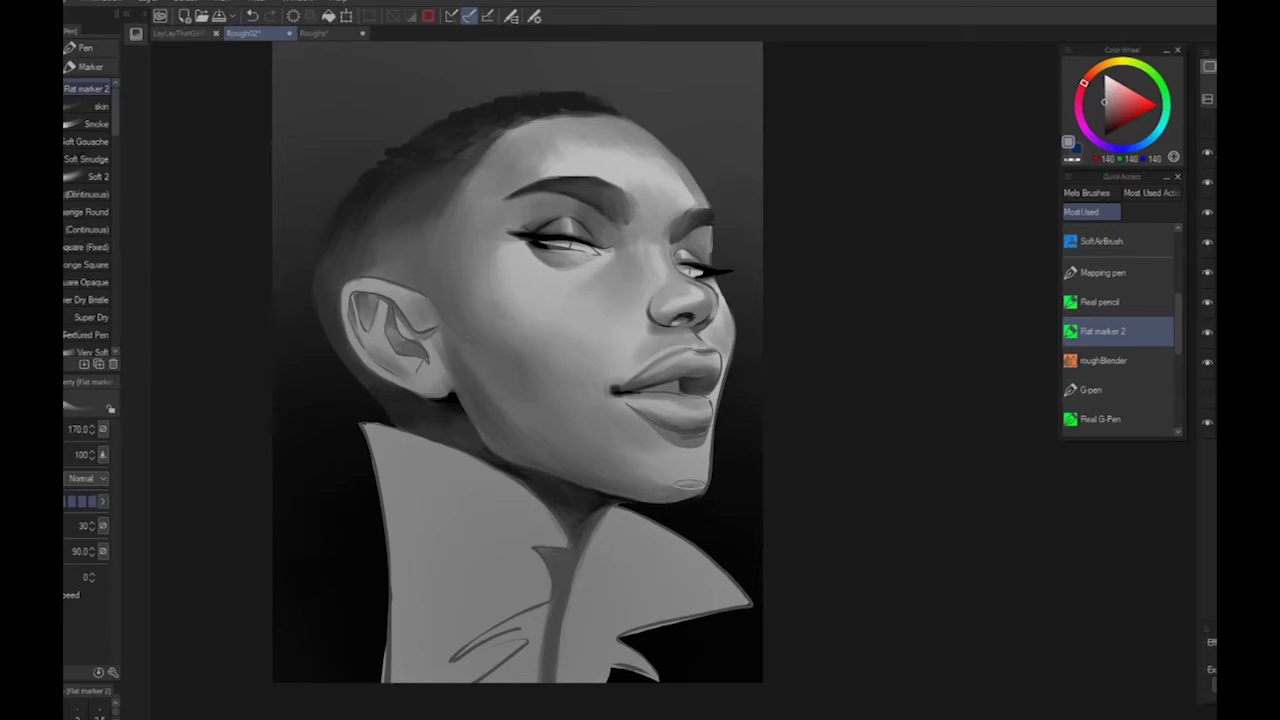
Smooth the forehead highlight and the temple transition with sampled grays using Flat marker 2 at size 170
left_click(556, 206, "alt")
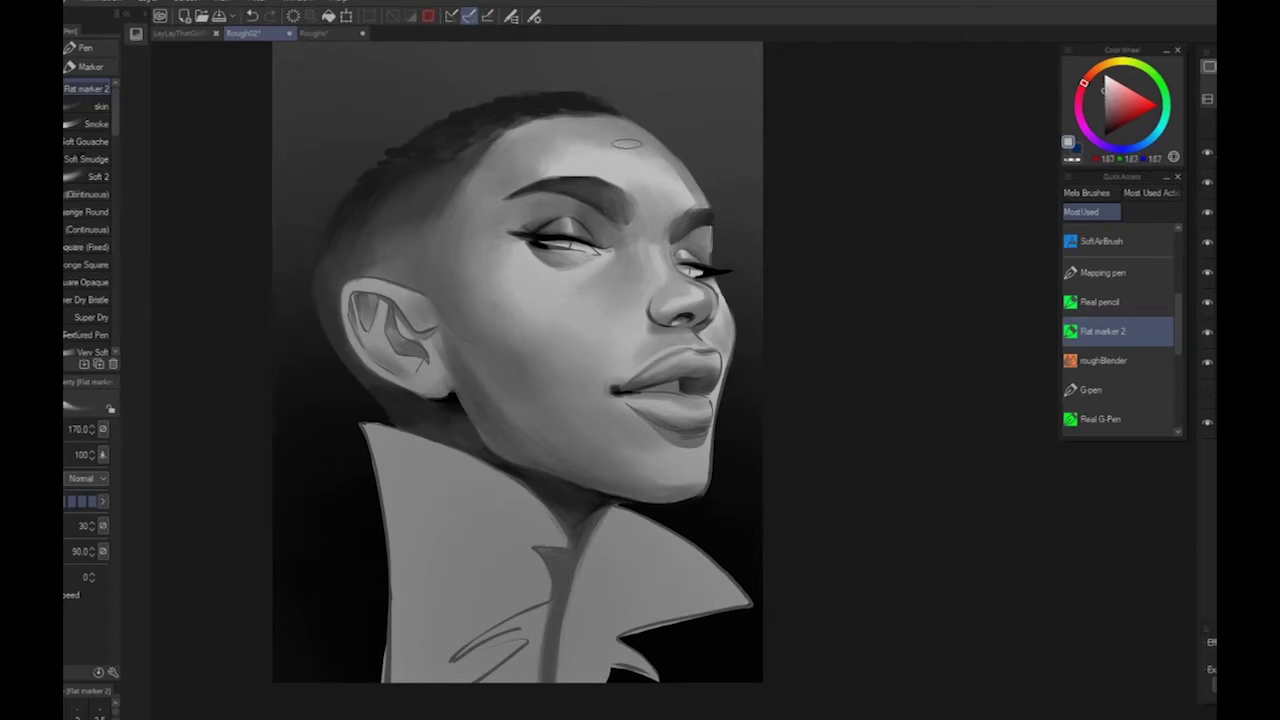
left_click(598, 134, "alt")
left_click(495, 340, "alt")
left_click(460, 283, "alt")
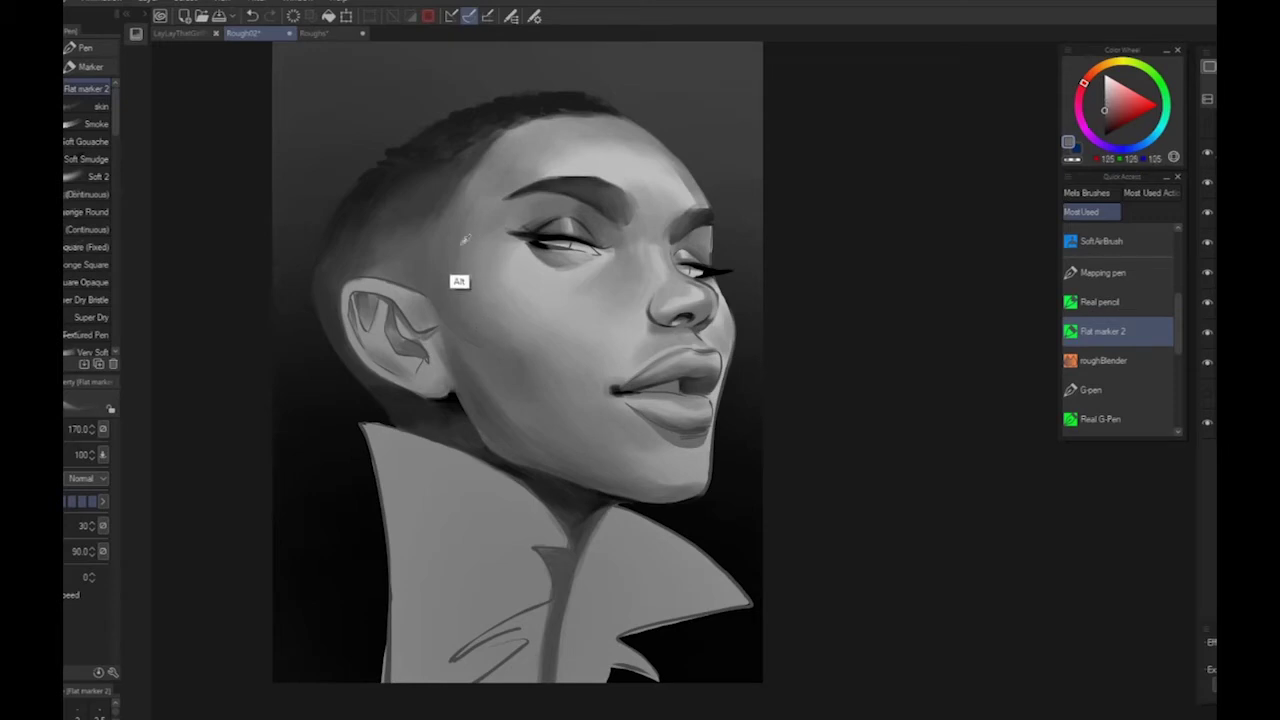
Deepen the shading along the outer cheekbone and the hollow below it with sampled grays at marker size 170
left_click(458, 392, "alt")
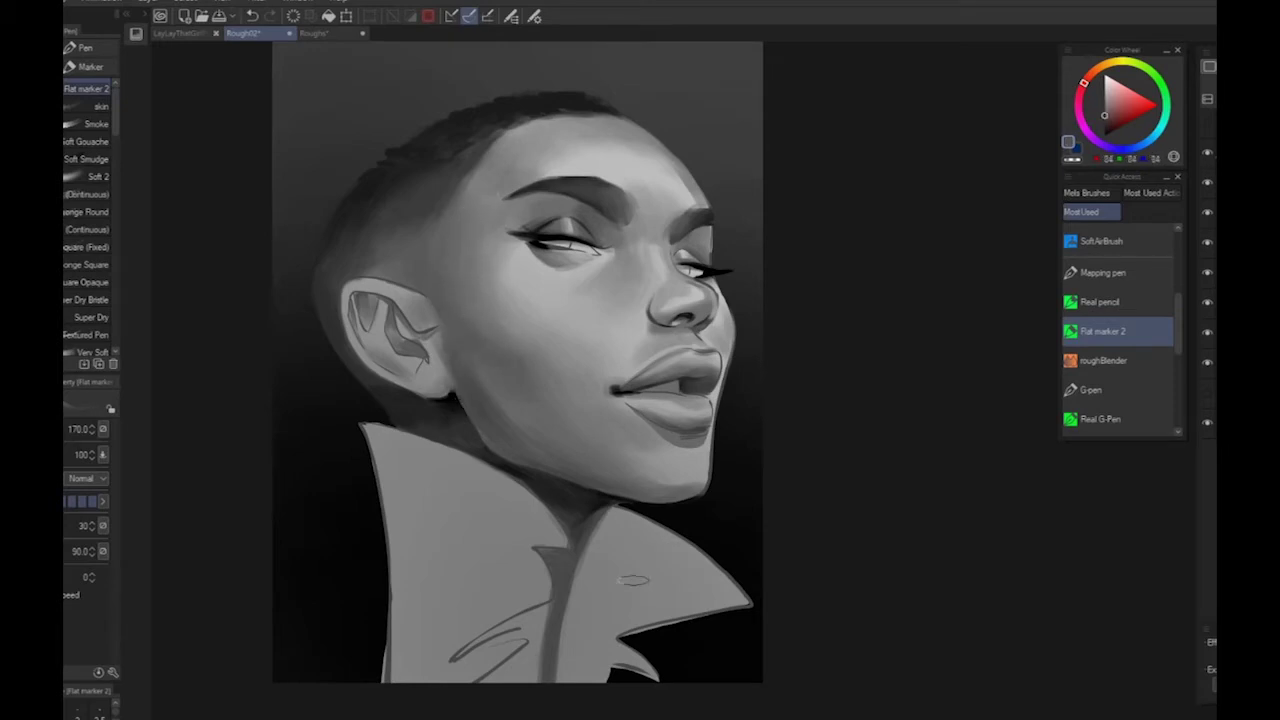
left_click_drag(484, 305, 511, 334)
left_click_drag(468, 254, 511, 318)
left_click(530, 376, "alt")
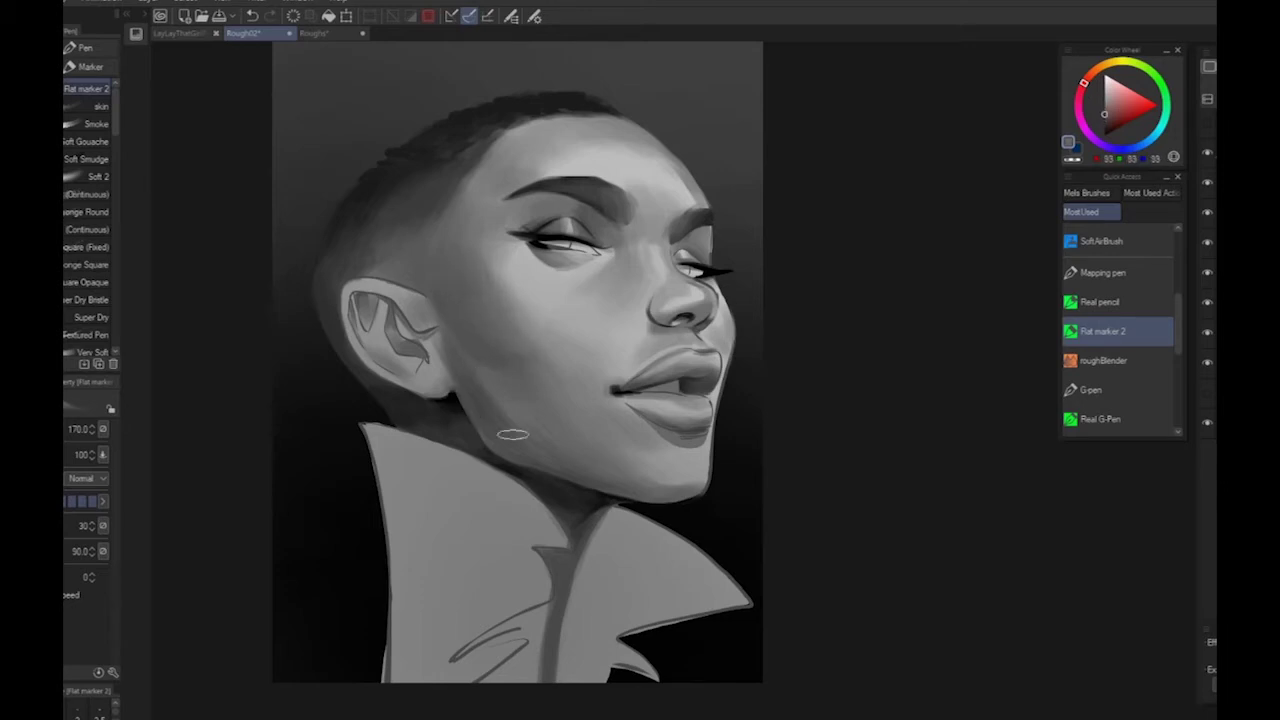
Darken the cheek above the back of the jaw with sampled grays using Flat marker 2 at size 170
left_click(463, 430, "alt")
left_click_drag(507, 390, 509, 424)
left_click(528, 492, "alt")
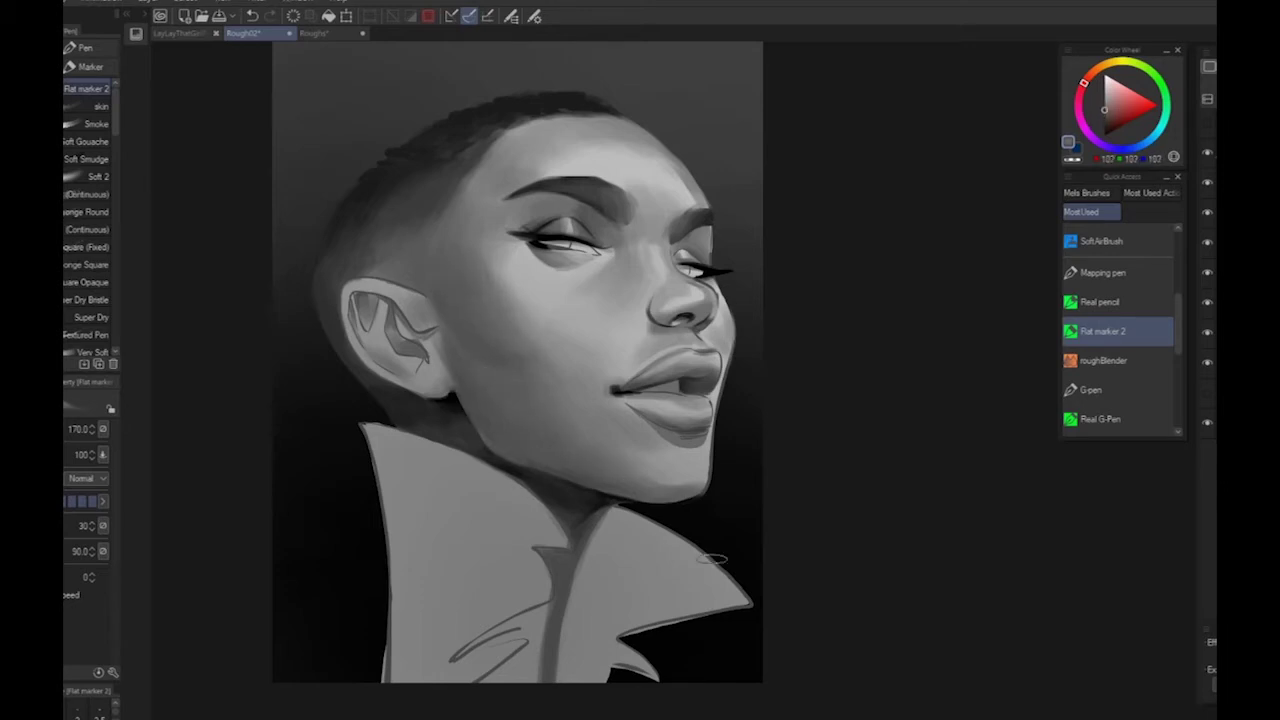
left_click(498, 262, "alt")
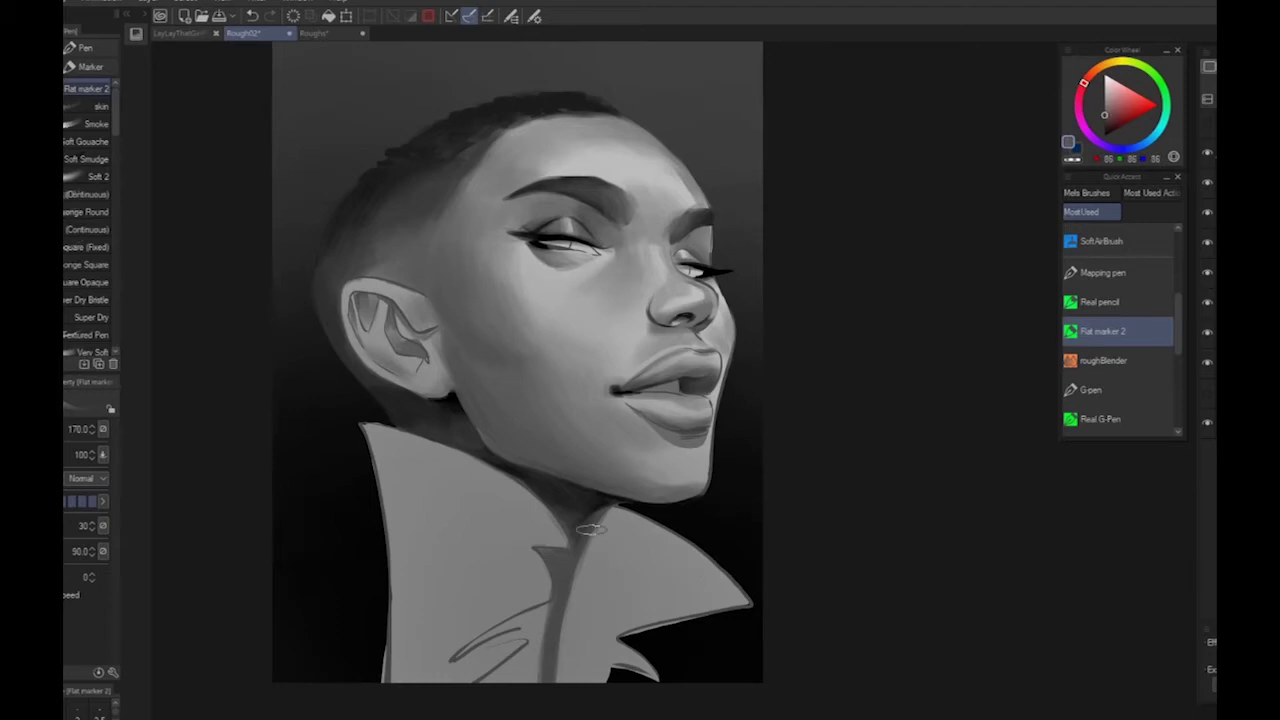
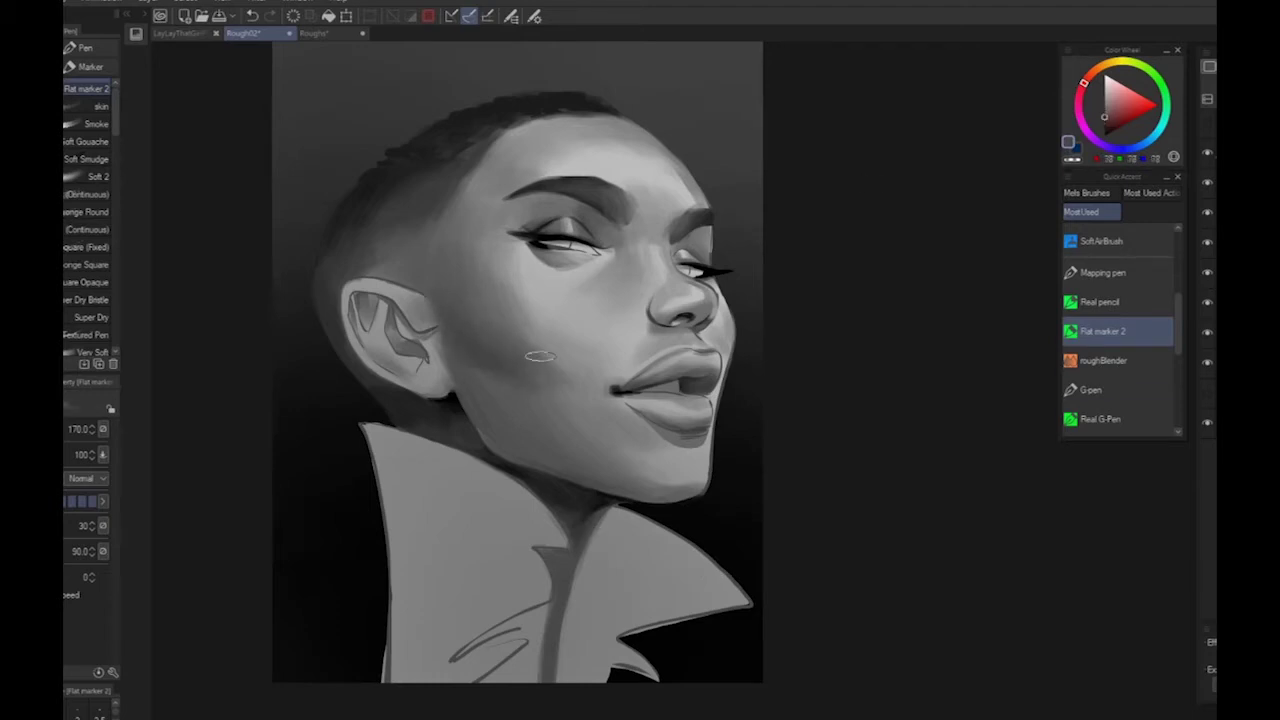
Blend the lower cheek and jawline toward the chin with sampled mid and dark grays at marker size 170
left_click_drag(580, 434, 626, 437)
left_click(626, 437, "alt")
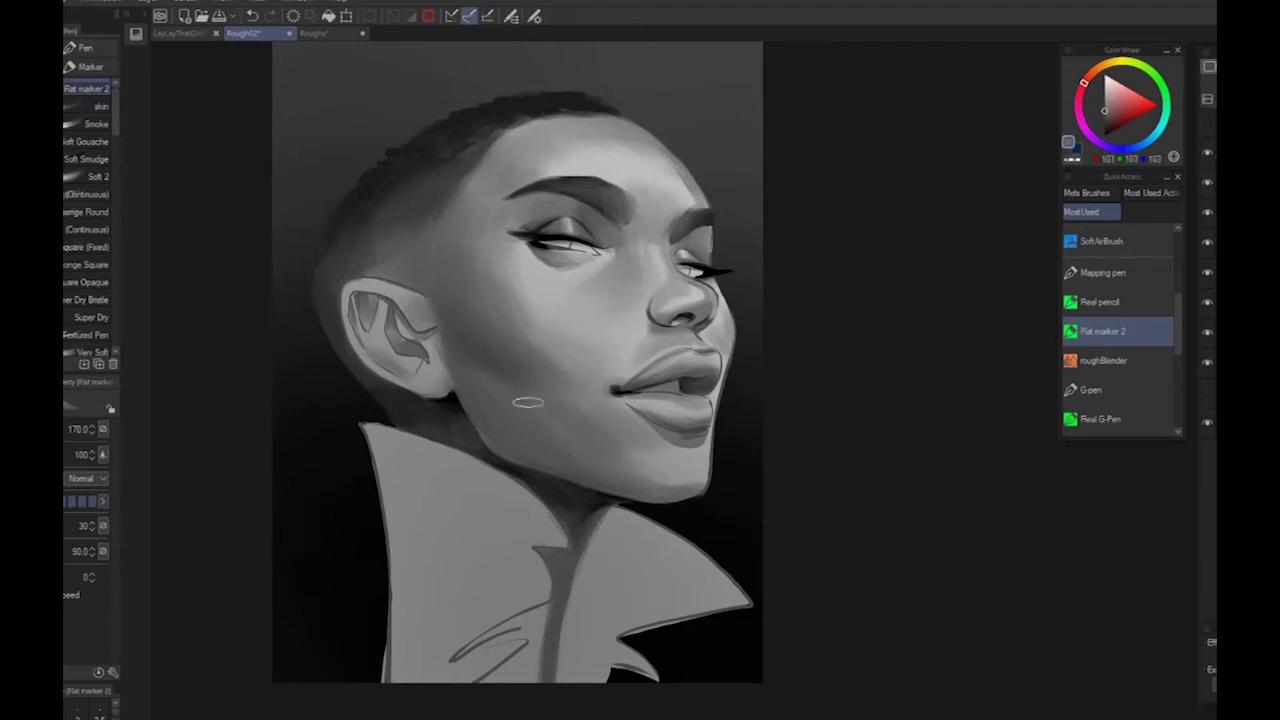
left_click(492, 450, "alt")
left_click(515, 457, "alt")
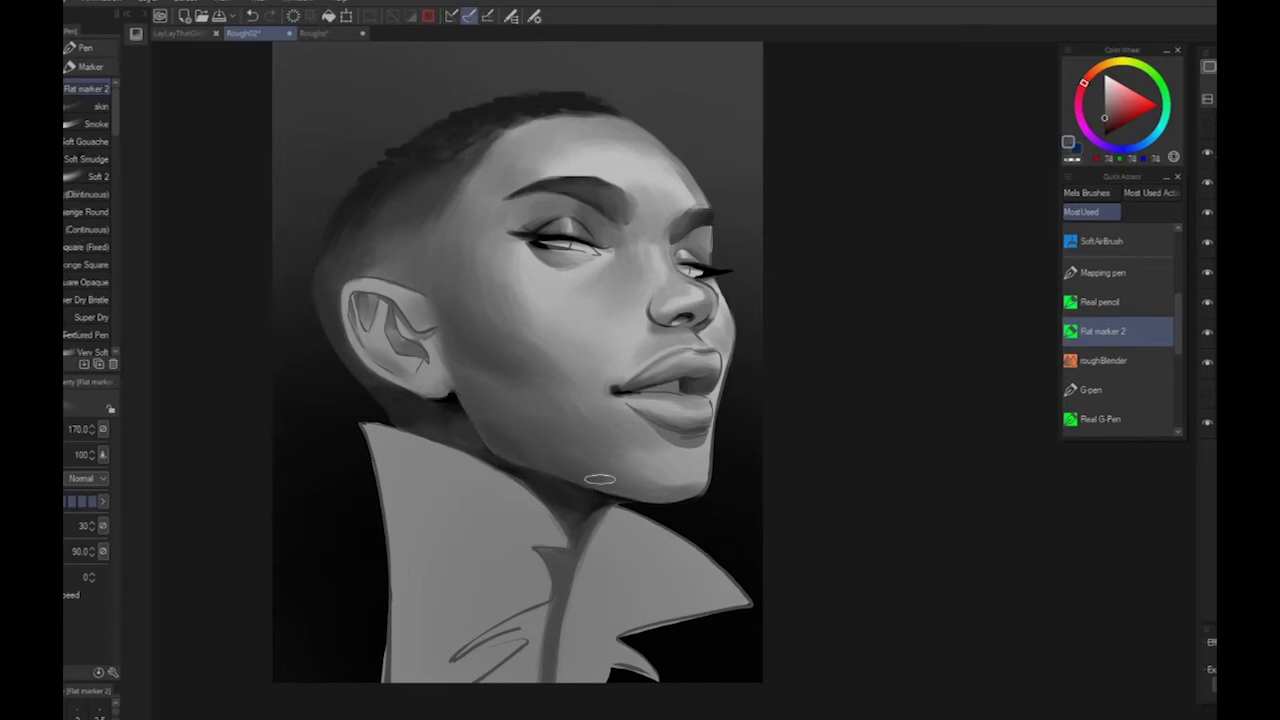
left_click(561, 462, "alt")
Deepen the side of the face between the ear and cheekbone with a sampled dark gray at marker size 170
scroll(673, 563, "down", 3)
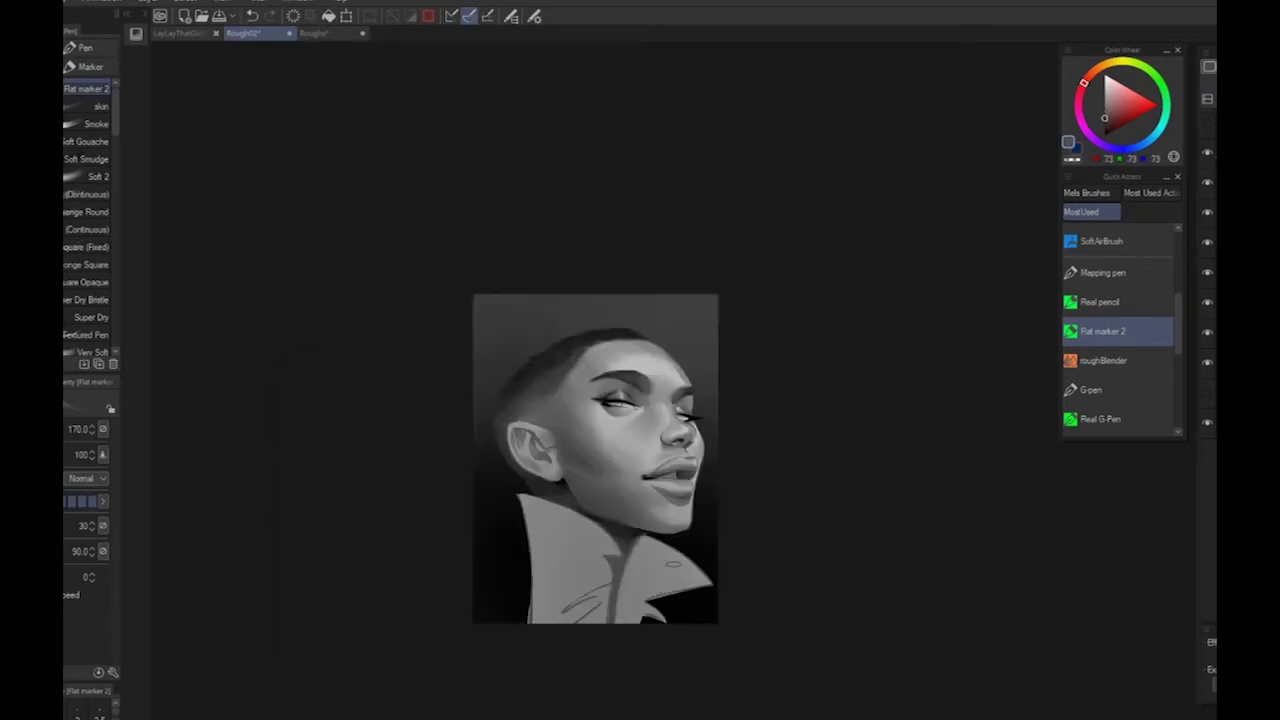
scroll(896, 643, "up", 3)
left_click(446, 329, "alt")
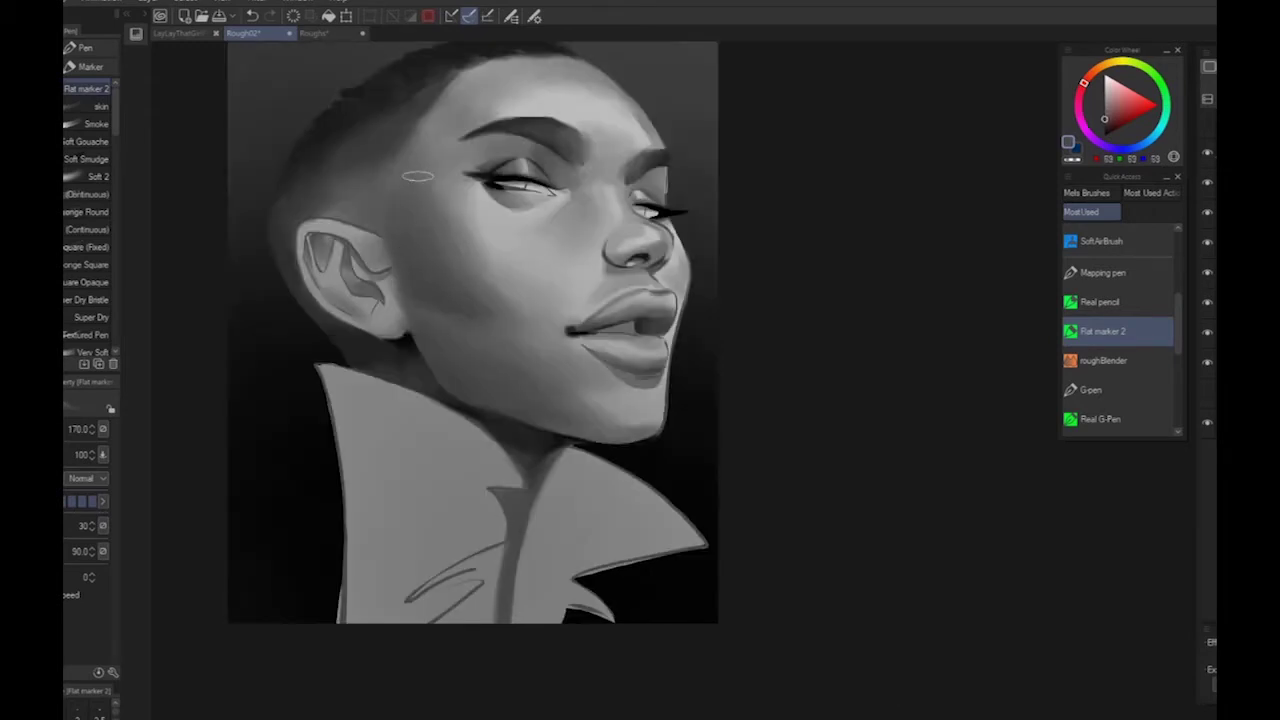
Blend the hair fade and the hairline at the temple with sampled dark grays using Flat marker 2 at size 170
left_click(333, 171, "alt")
scroll(860, 571, "down", 3)
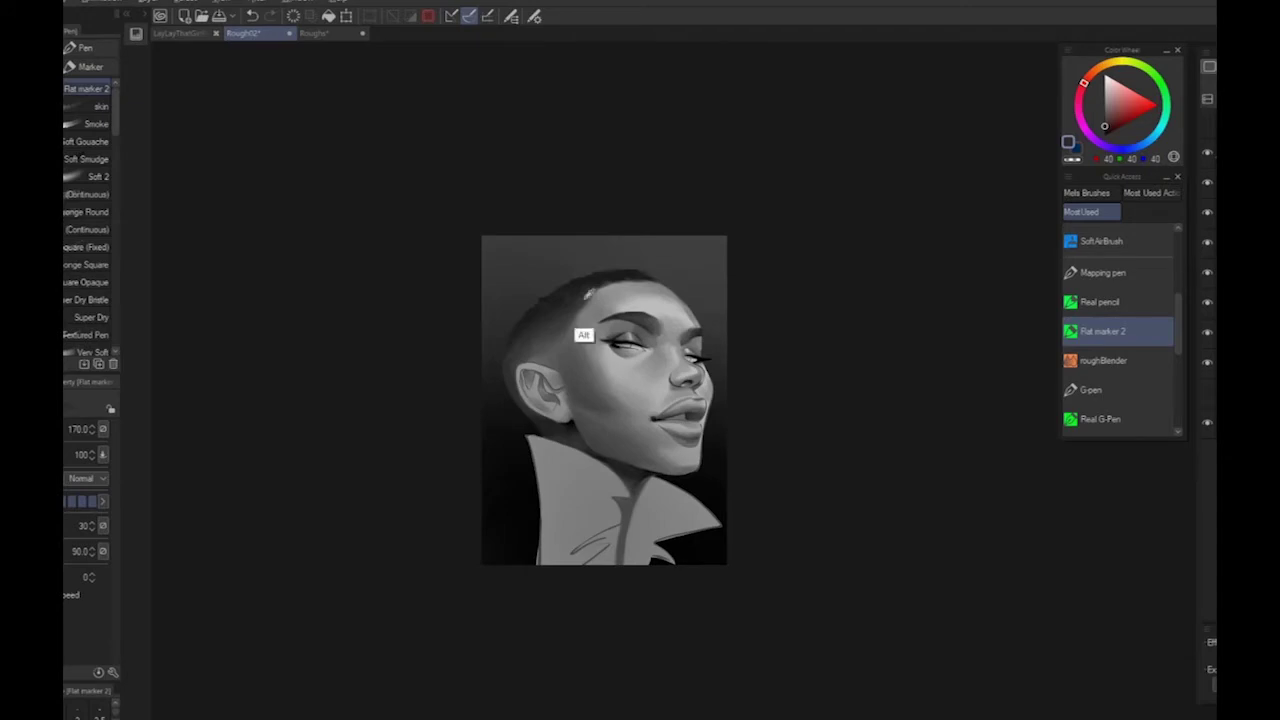
left_click(588, 318, "alt")
left_click(596, 308, "alt")
Flip the canvas view horizontally and retouch the inner brow, cheek and mouth corner with sampled grays using Flat marker 2 at size 80
left_click_drag(877, 639, 945, 617)
scroll(948, 653, "up", 3)
key("h")
left_click_drag(668, 628, 693, 652)
left_click(607, 265, "alt")
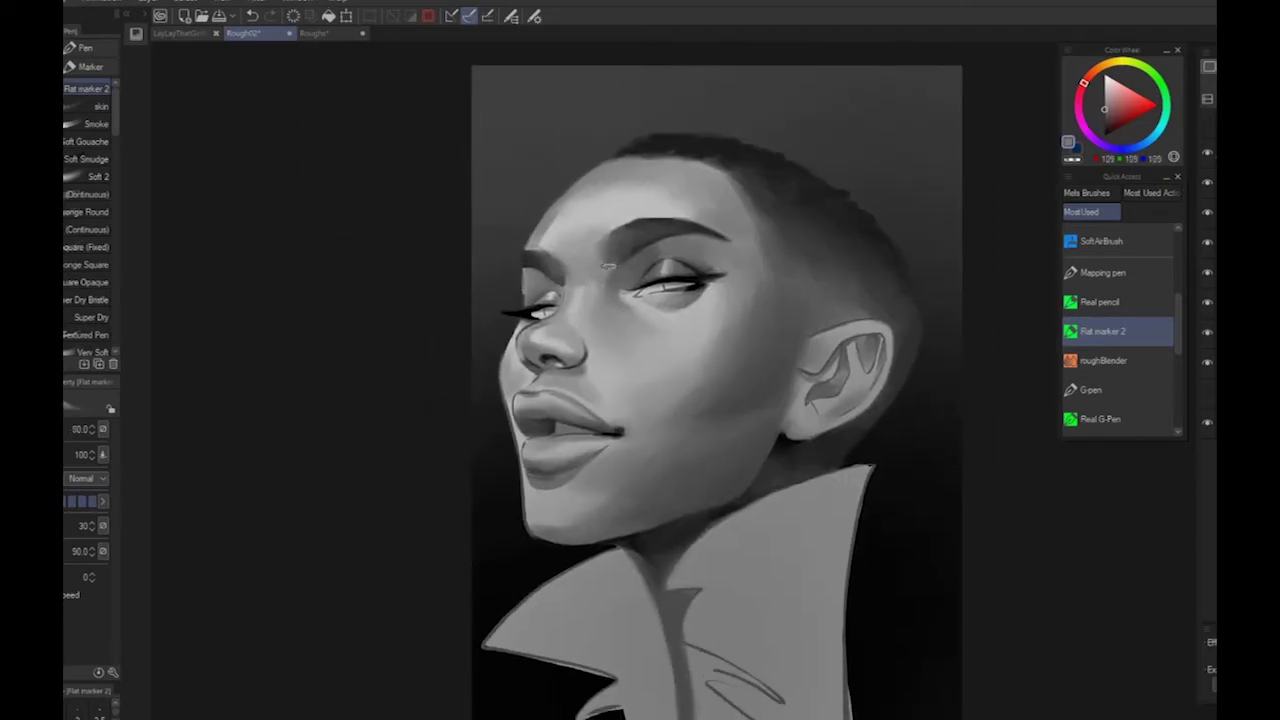
left_click(718, 353, "alt")
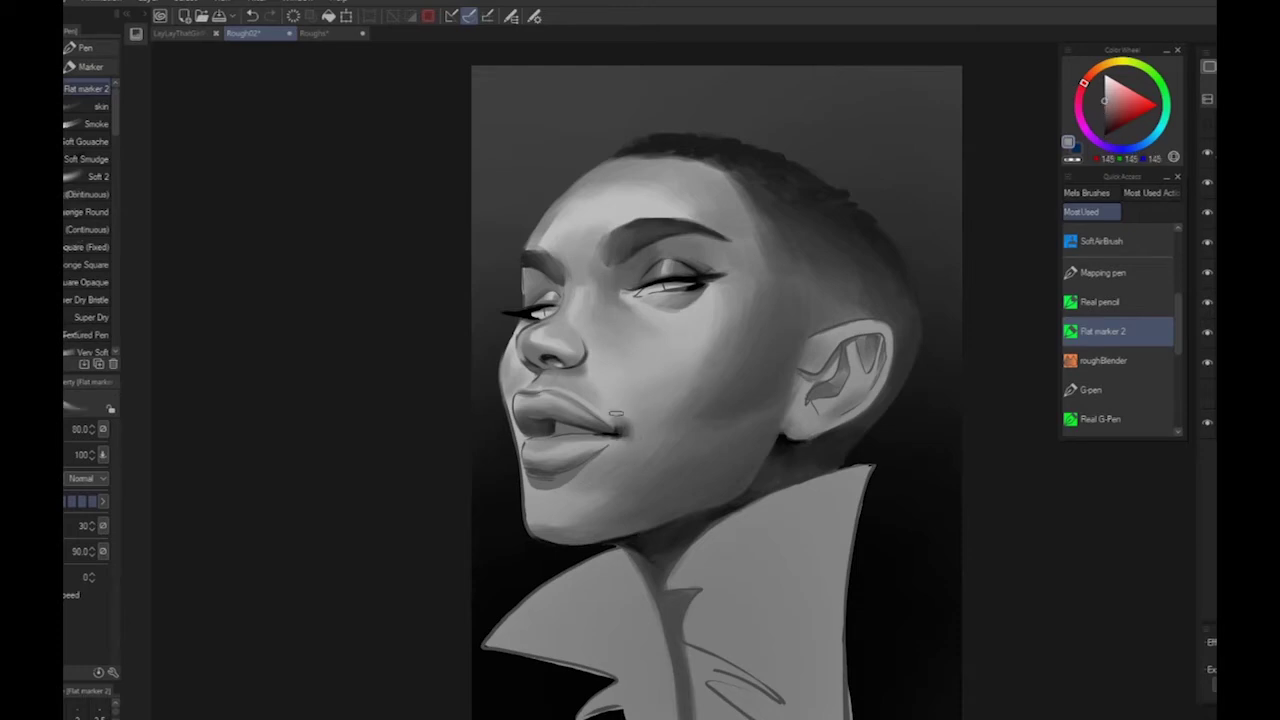
left_click(616, 433, "alt")
Deepen and blend the shadow beneath the lower lip toward the chin with sampled grays at marker size 80
mouse_move(534, 475)
left_mouse_down()
mouse_move(597, 450)
mouse_move(561, 493)
mouse_move(563, 478)
mouse_move(535, 474)
mouse_move(550, 483)
mouse_move(552, 468)
mouse_move(588, 469)
left_mouse_up()
left_click(545, 474, "alt")
left_click(557, 475, "alt")
left_click(568, 480, "alt")
left_click(545, 510, "alt")
Refine the far eyebrow and eye socket with sampled dark and mid grays, reducing the marker size to 50
left_click(702, 284, "alt")
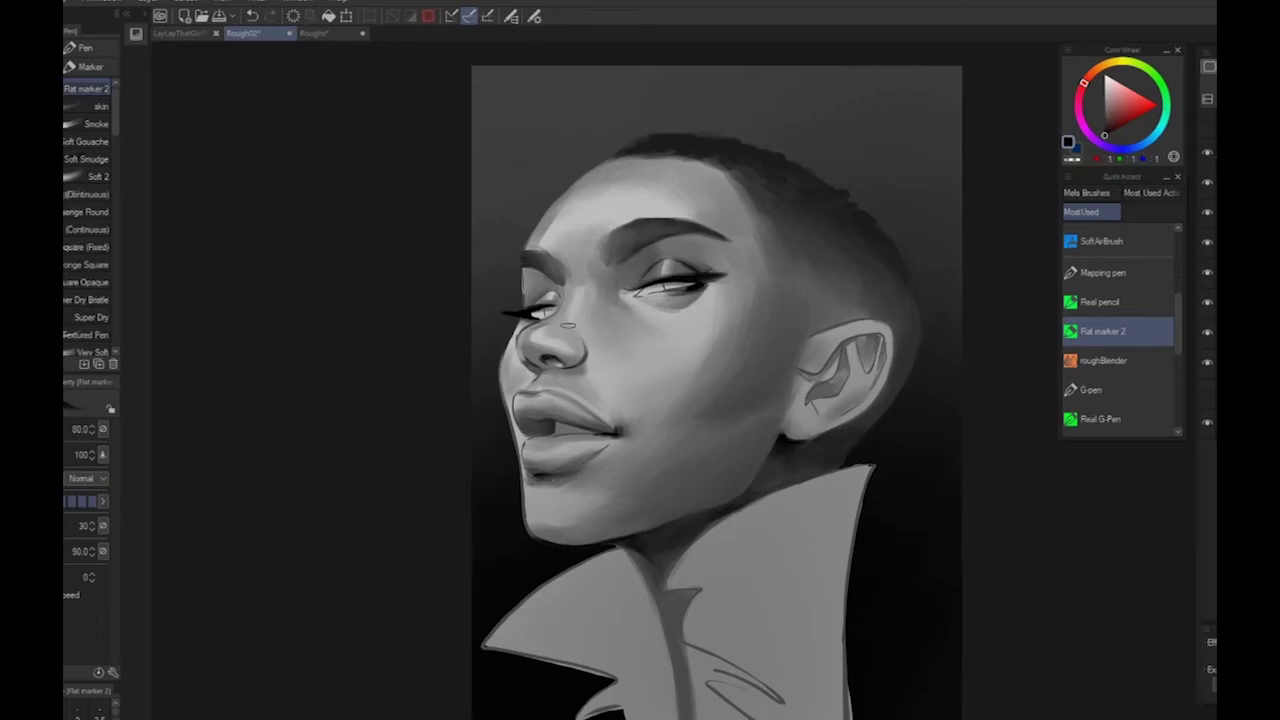
mouse_move(528, 304)
left_mouse_down()
mouse_move(550, 290)
mouse_move(520, 276)
mouse_move(559, 281)
mouse_move(554, 256)
left_mouse_up()
left_click(528, 307, "alt")
key("bracketleft")
key("bracketleft")
key("bracketleft")
left_click(530, 259, "alt")
left_click(528, 286, "alt")
left_click(530, 262, "alt")
left_click(540, 260, "alt")
left_click(550, 255, "alt")
left_click(550, 252, "alt")
Blend the forehead above the near eyebrow toward the hairline with sampled light and mid grays
key("ctrl+minus")
key("ctrl+minus")
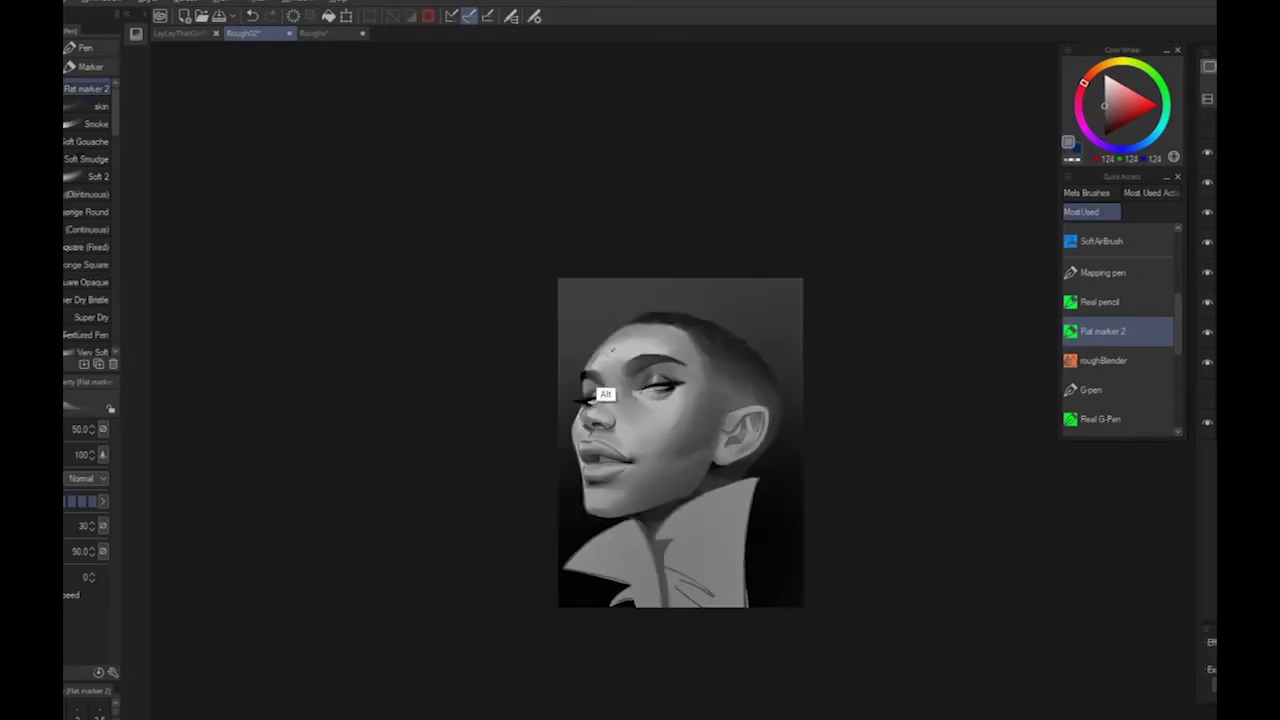
scroll(767, 302, "up", 3)
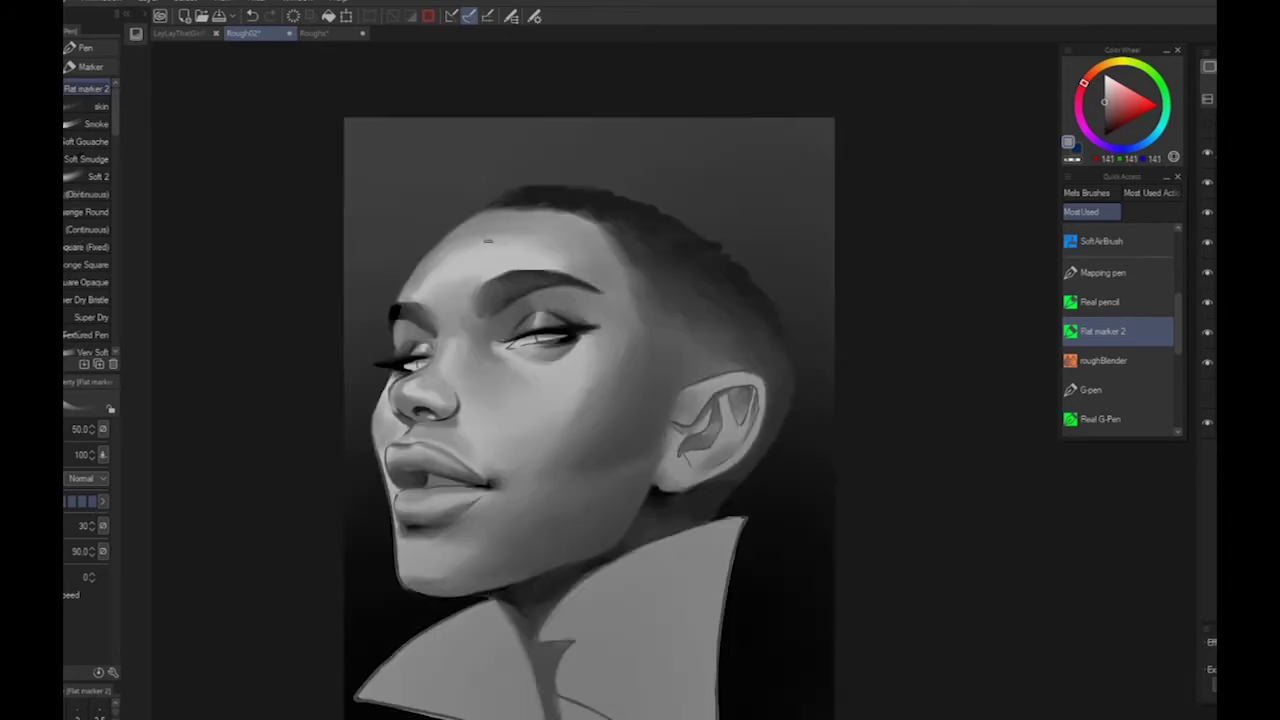
left_click(558, 258, "alt")
left_click(578, 284, "alt")
mouse_move(568, 266)
left_mouse_down()
mouse_move(618, 284)
mouse_move(634, 318)
mouse_move(606, 252)
left_mouse_up()
left_click(592, 234, "alt")
Smooth the side of the cheek and jawline with sampled grays and lighten the skin around the near eye
scroll(607, 234, "down", 3)
left_click(596, 312, "alt")
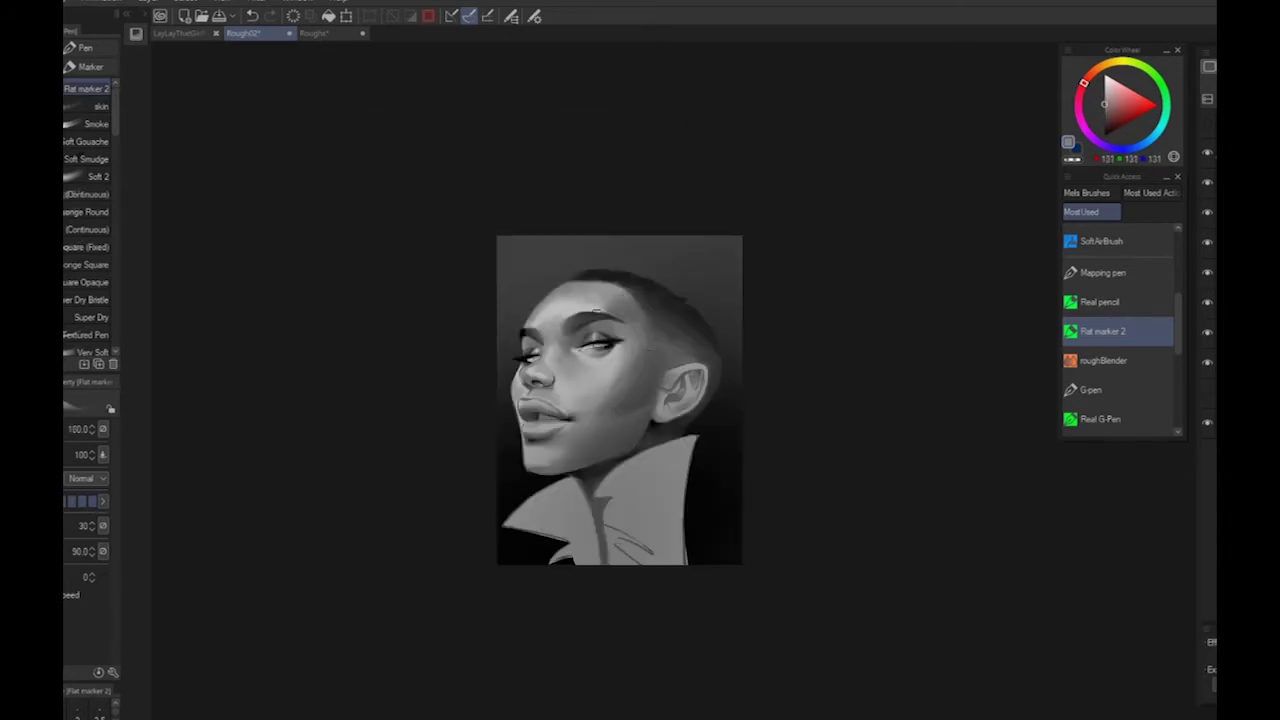
left_click(629, 380, "alt")
left_click(652, 420, "alt")
left_click(648, 418, "alt")
left_click(603, 456, "alt")
scroll(742, 506, "up", 2)
mouse_move(472, 224)
left_mouse_down()
mouse_move(586, 246)
mouse_move(552, 214)
left_mouse_up()
left_click(550, 211, "alt")
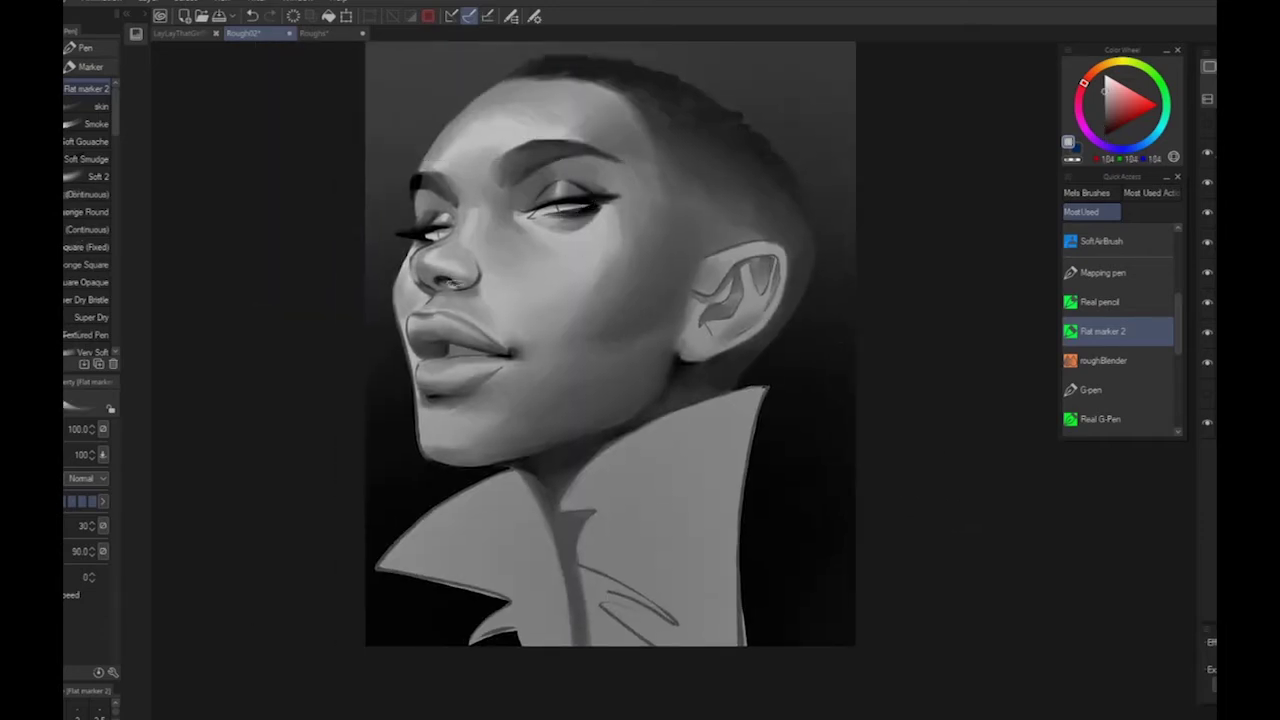
Flip the canvas view back and darken the neck below the ear and along the jawline with sampled near-black grays at marker size 100
key("h")
scroll(866, 446, "down", 2)
scroll(842, 453, "up", 3)
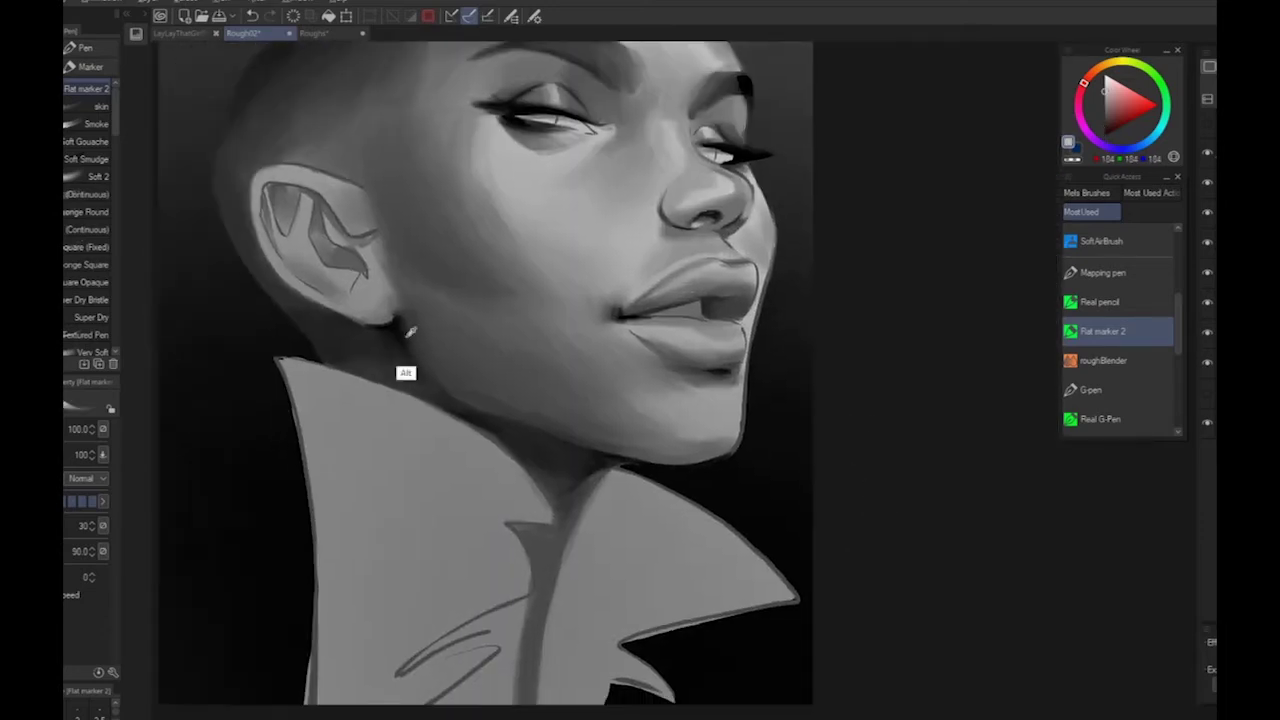
left_click(406, 340, "alt")
mouse_move(393, 345)
left_mouse_down()
mouse_move(421, 390)
mouse_move(526, 404)
left_mouse_up()
left_click(474, 400, "alt")
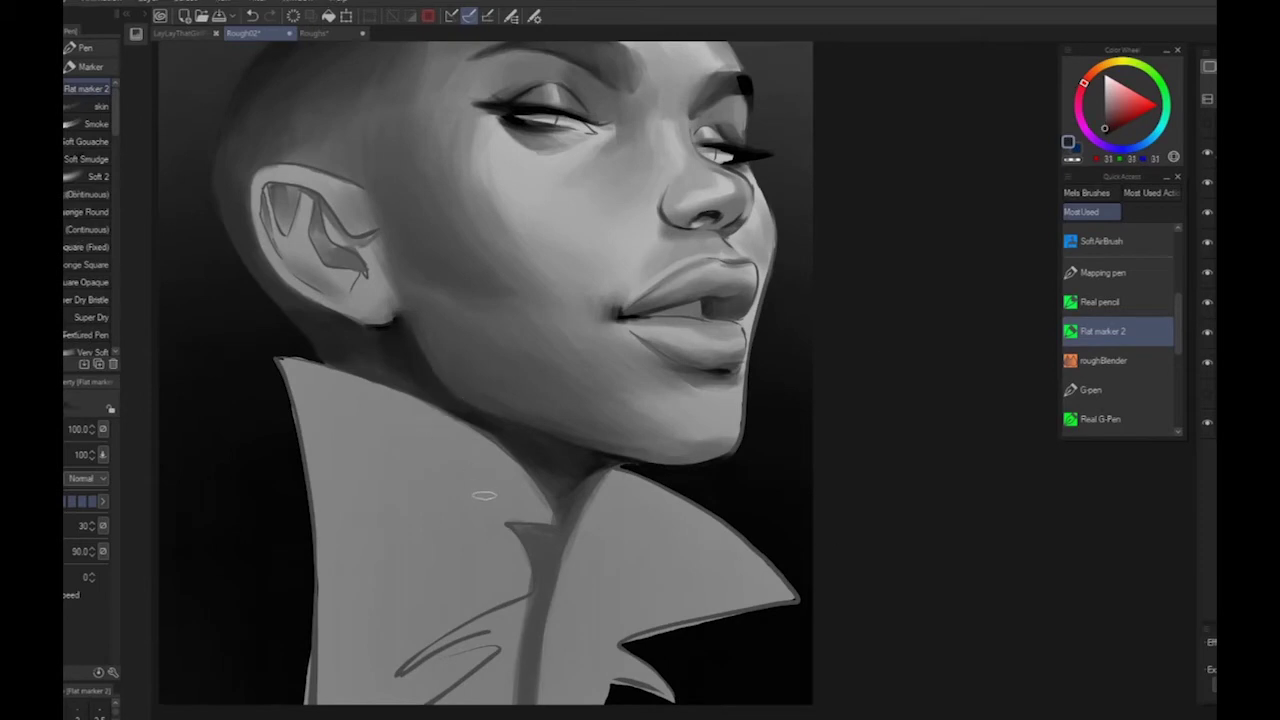
scroll(612, 431, "down", 3)
scroll(820, 534, "up", 4)
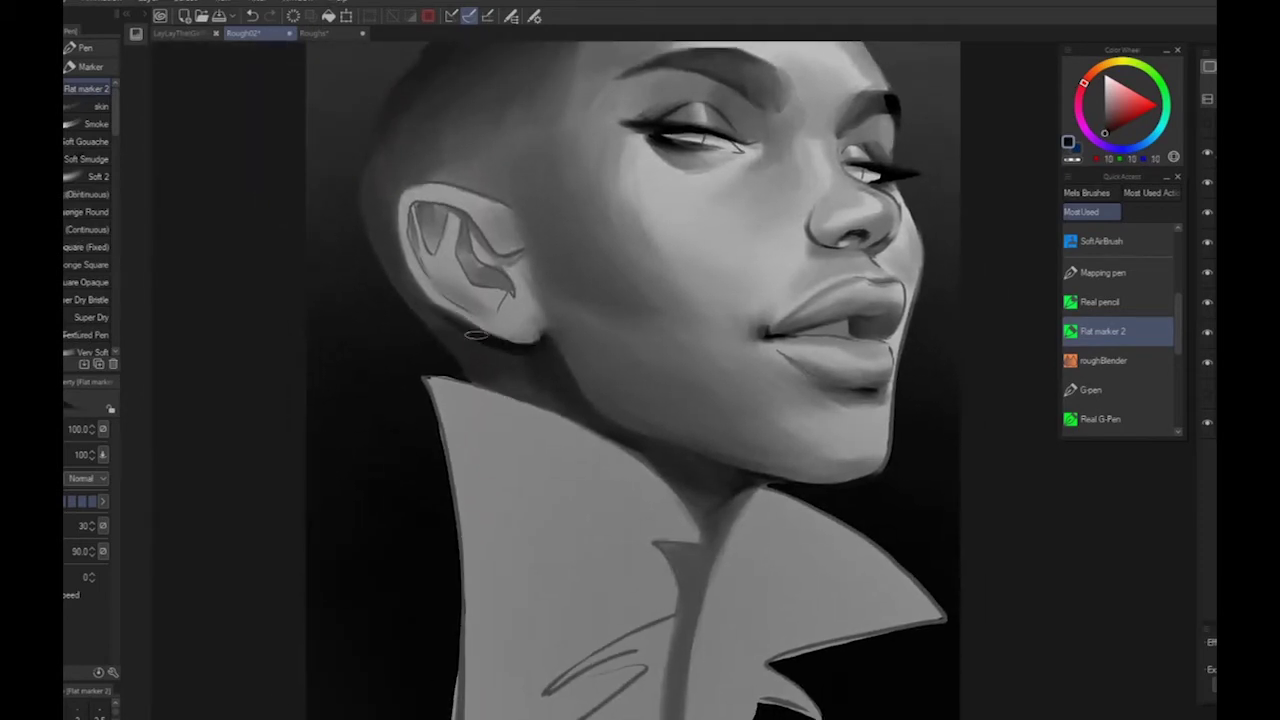
left_click(489, 371, "alt")
left_click(553, 401, "alt")
scroll(937, 526, "down", 5)
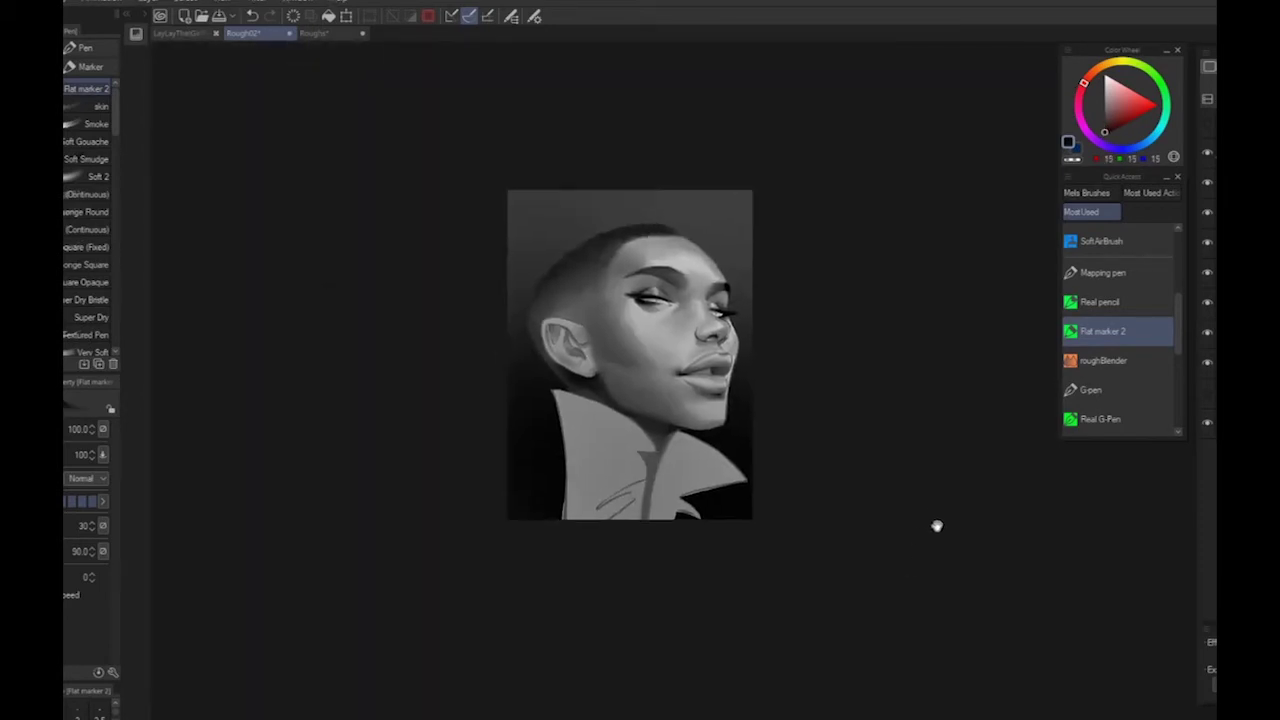
Hide the background layers and combine the visible portrait layers into one
scroll(880, 569, "up", 4)
scroll(887, 168, "down", 1)
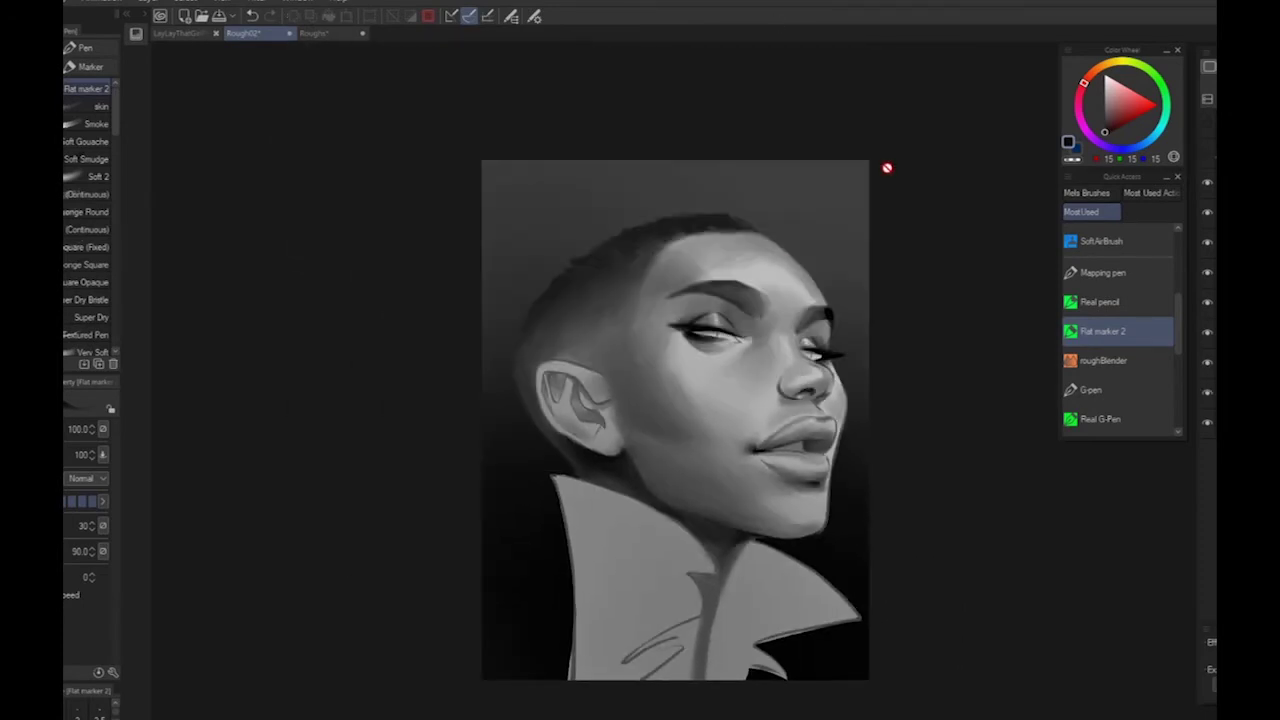
left_click(1207, 392)
left_click(1207, 422)
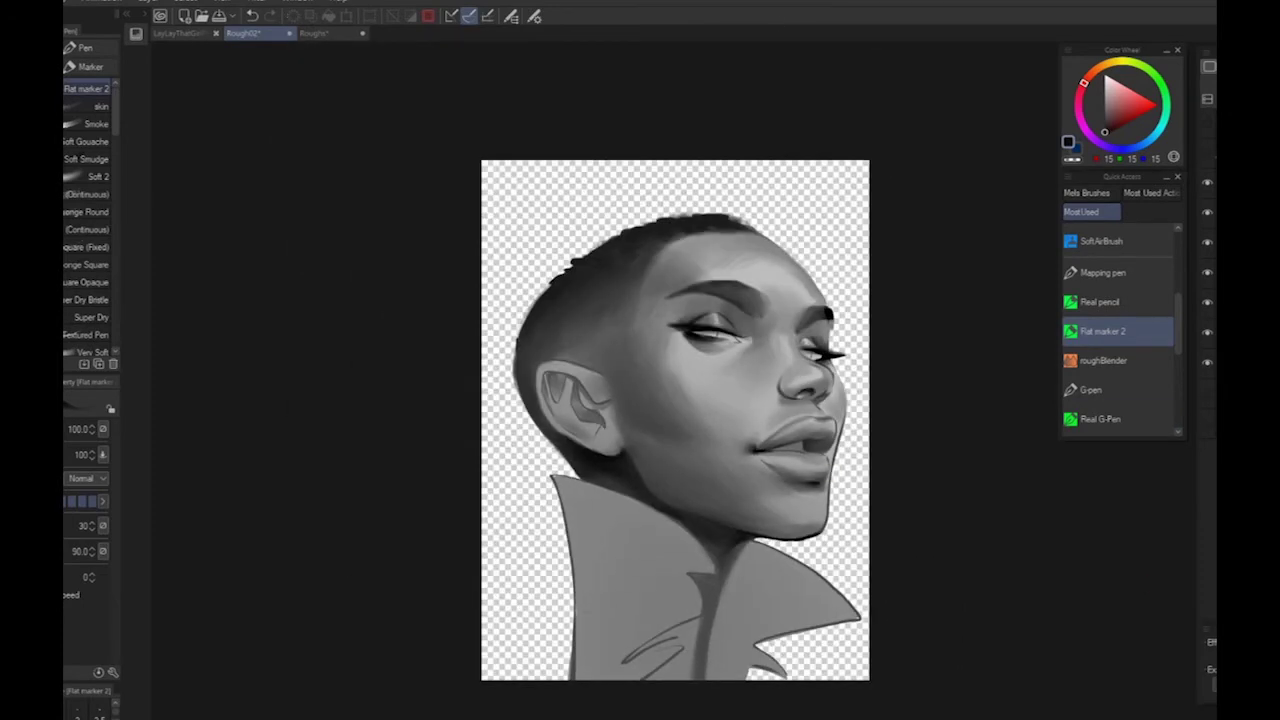
left_click(1206, 66)
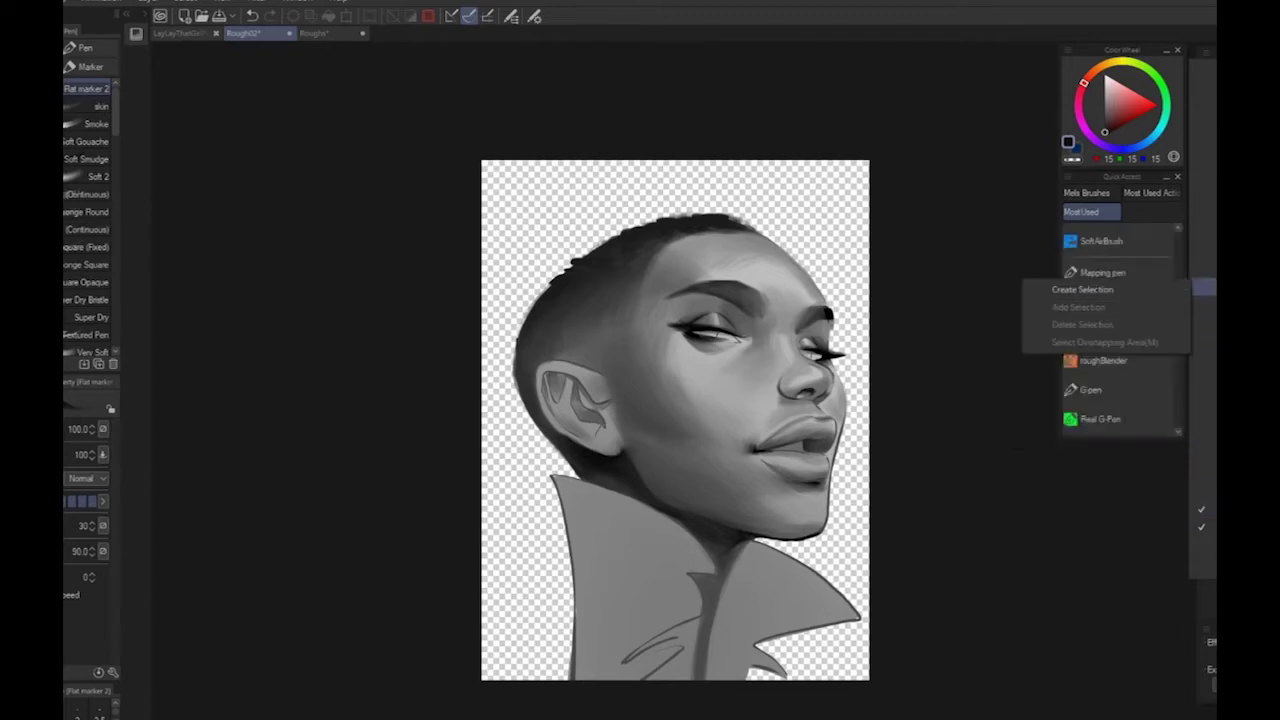
left_click(1112, 390)
left_click(1206, 53)
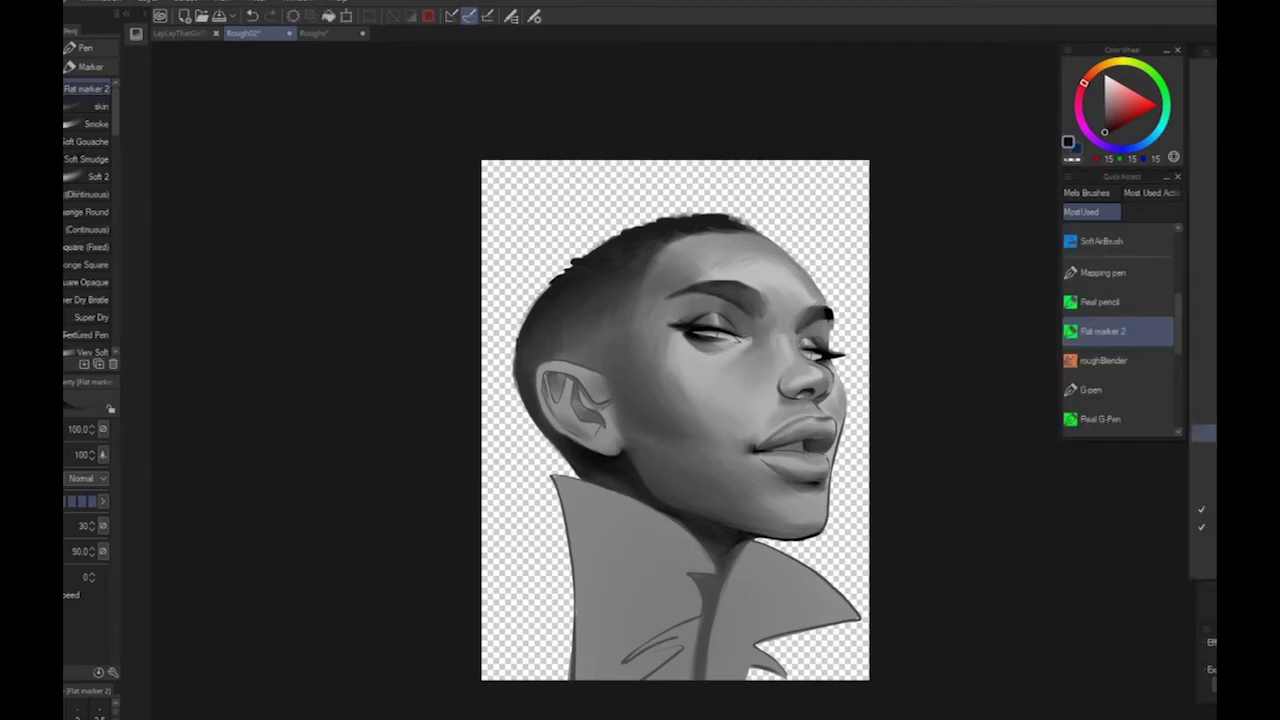
left_click(1203, 436)
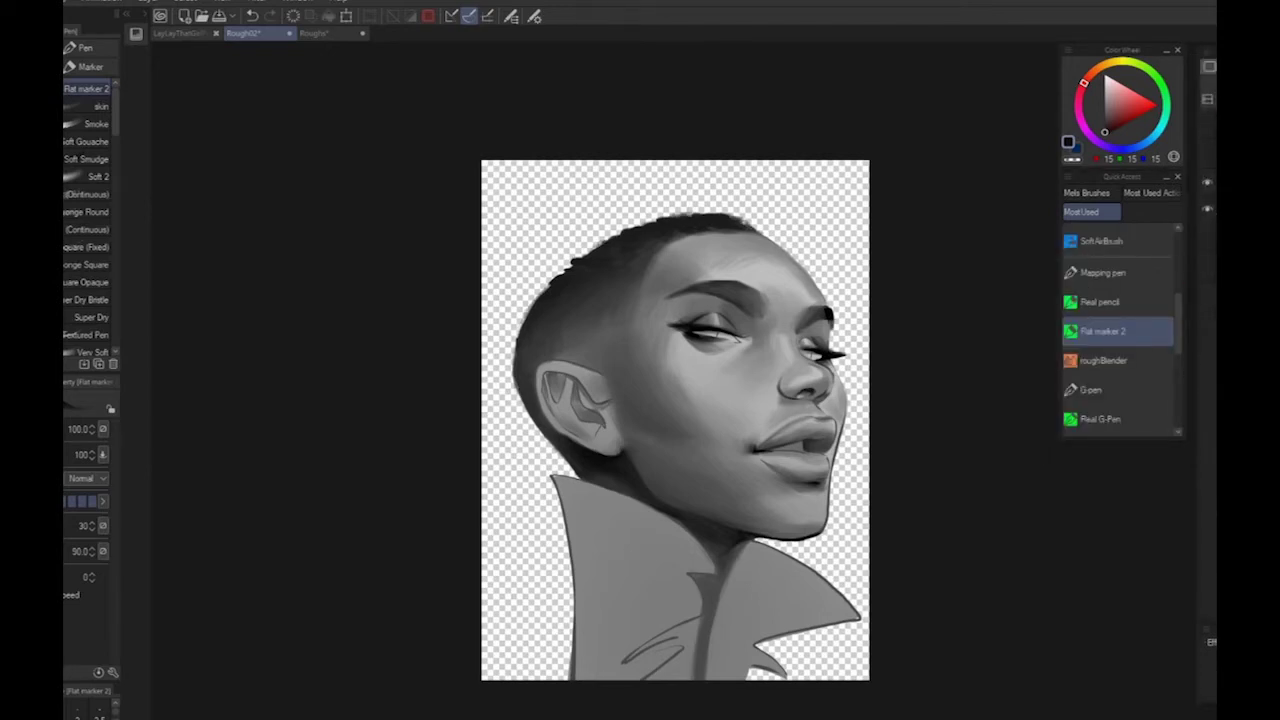
Darken the combined portrait with a Brightness/Contrast correction of brightness -51 and contrast -41
left_click(66, 3)
mouse_move(205, 334)
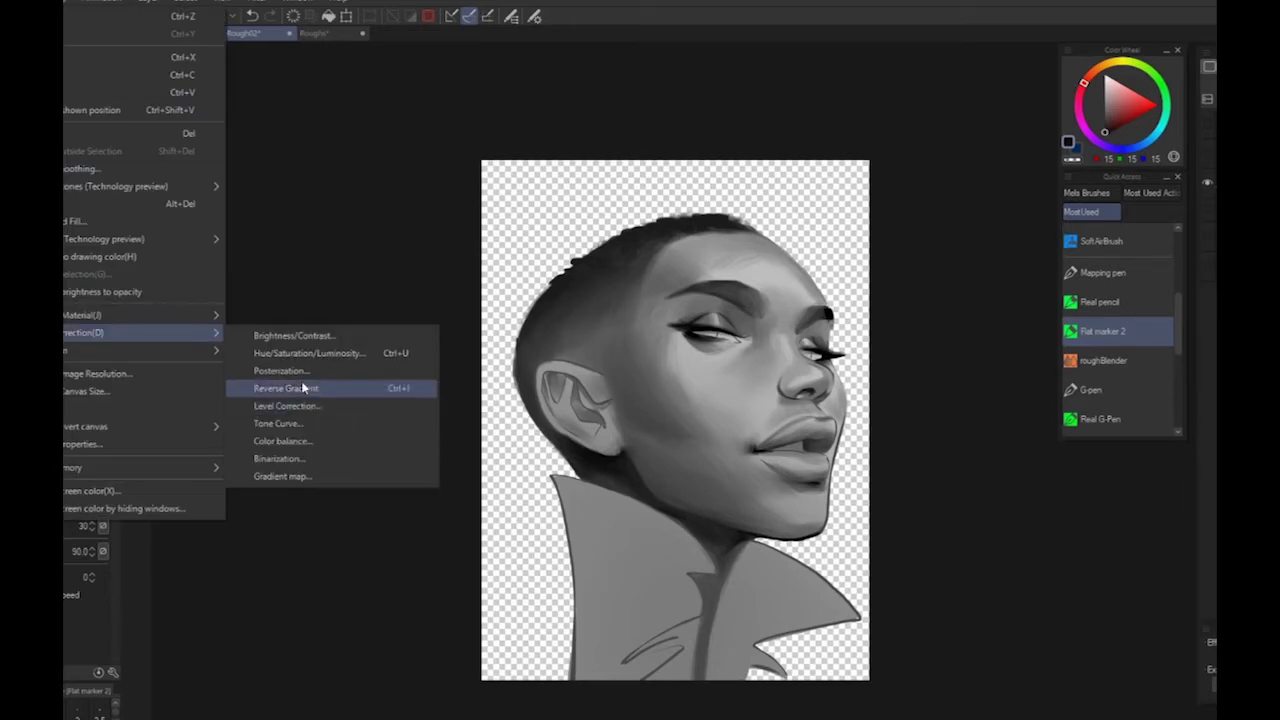
left_click(303, 383)
left_click_drag(797, 178, 795, 216)
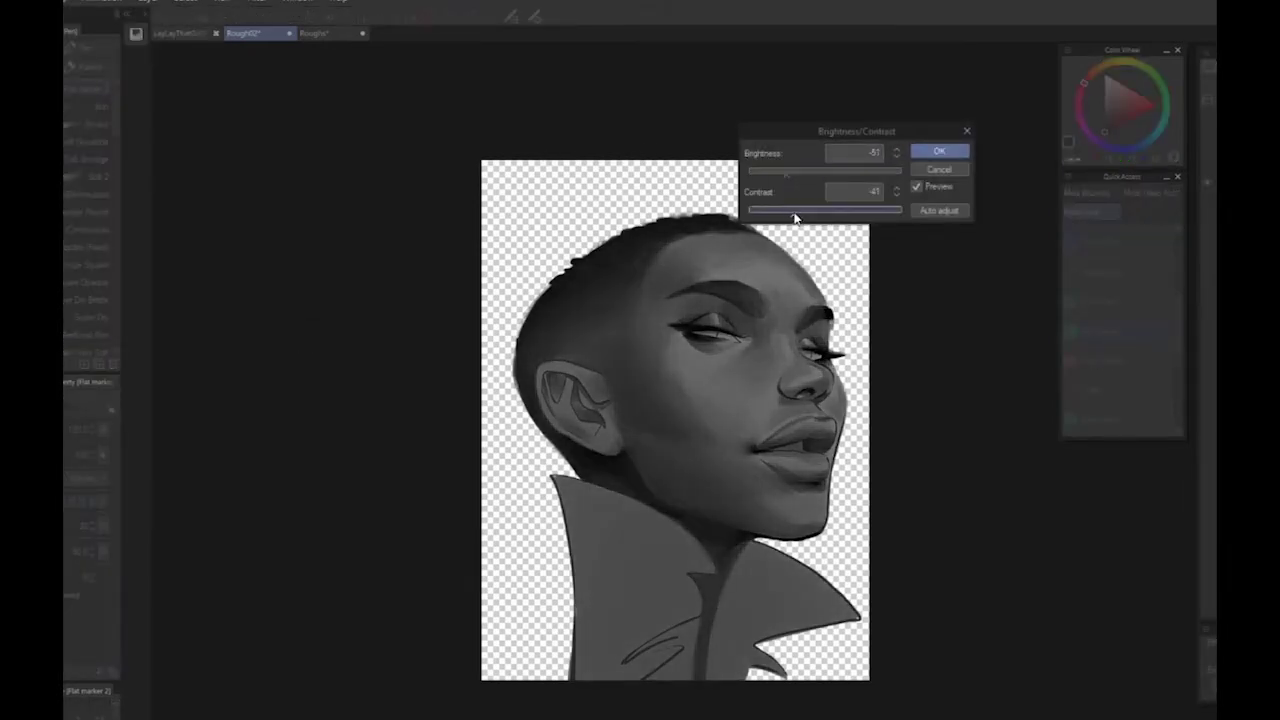
left_click(939, 152)
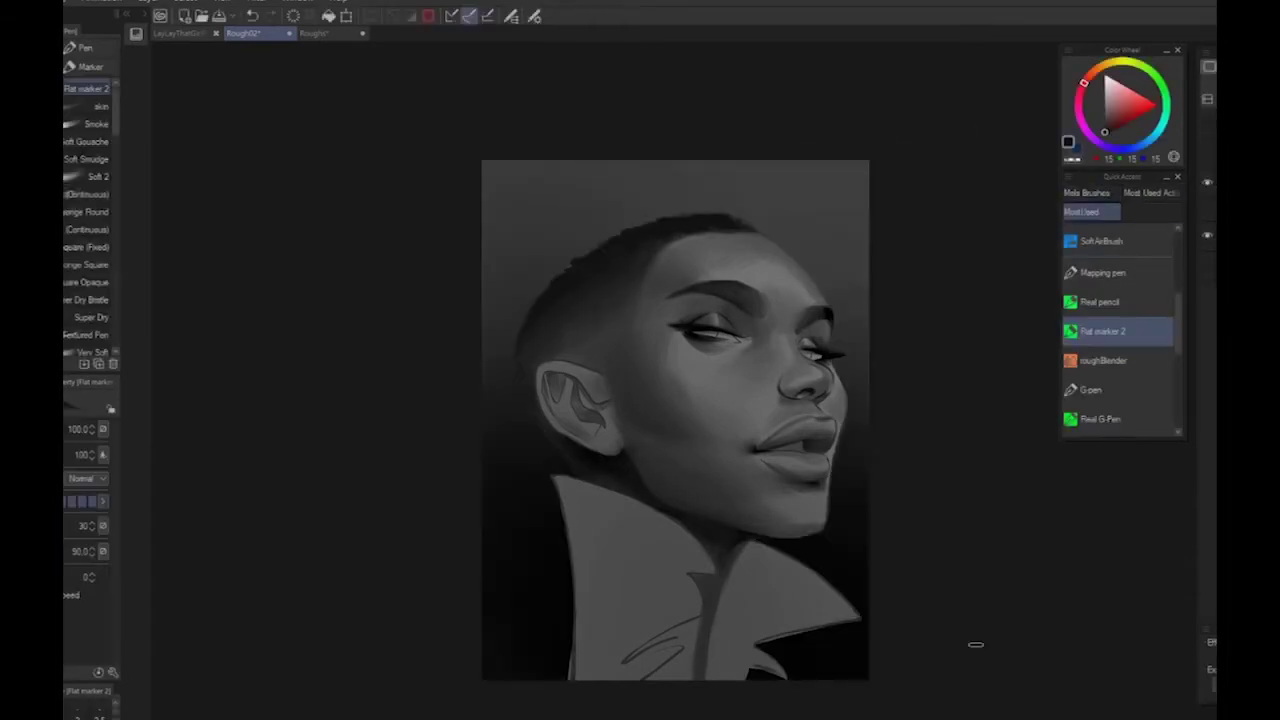
Blend the temple and the side of the face beside the ear with sampled dark grays at marker size 100
scroll(798, 488, "up", 3)
left_click(530, 313, "alt")
left_click(545, 237, "alt")
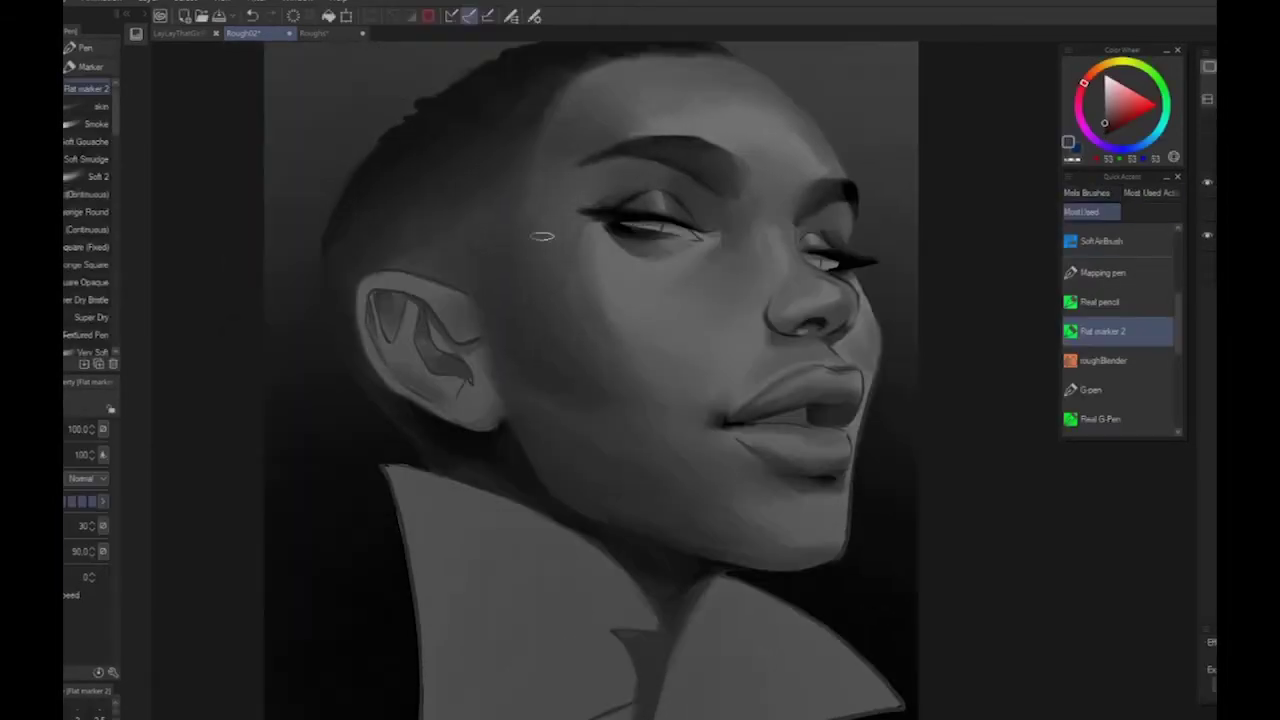
left_click(517, 414, "alt")
Soften the skin beside the nose bridge and shade the near eye socket with sampled grays at marker size 100
left_click(693, 293, "alt")
mouse_move(693, 293)
left_mouse_down()
mouse_move(729, 270)
mouse_move(654, 295)
mouse_move(752, 284)
mouse_move(686, 302)
mouse_move(735, 311)
mouse_move(757, 281)
left_mouse_up()
left_click(710, 238, "alt")
left_click_drag(707, 188, 686, 183)
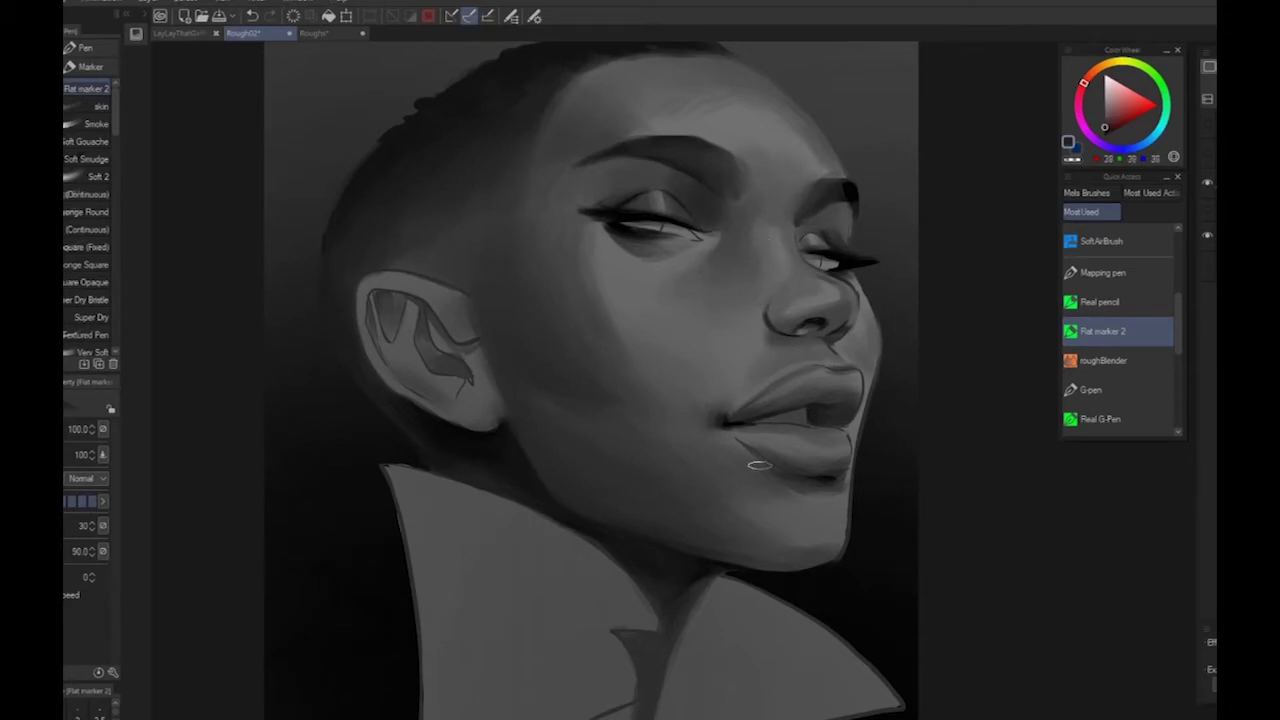
Blend the cheek and lower jaw toward the mouth corner with sampled dark and mid grays at marker size 100
left_click(600, 386, "alt")
left_click(645, 423, "alt")
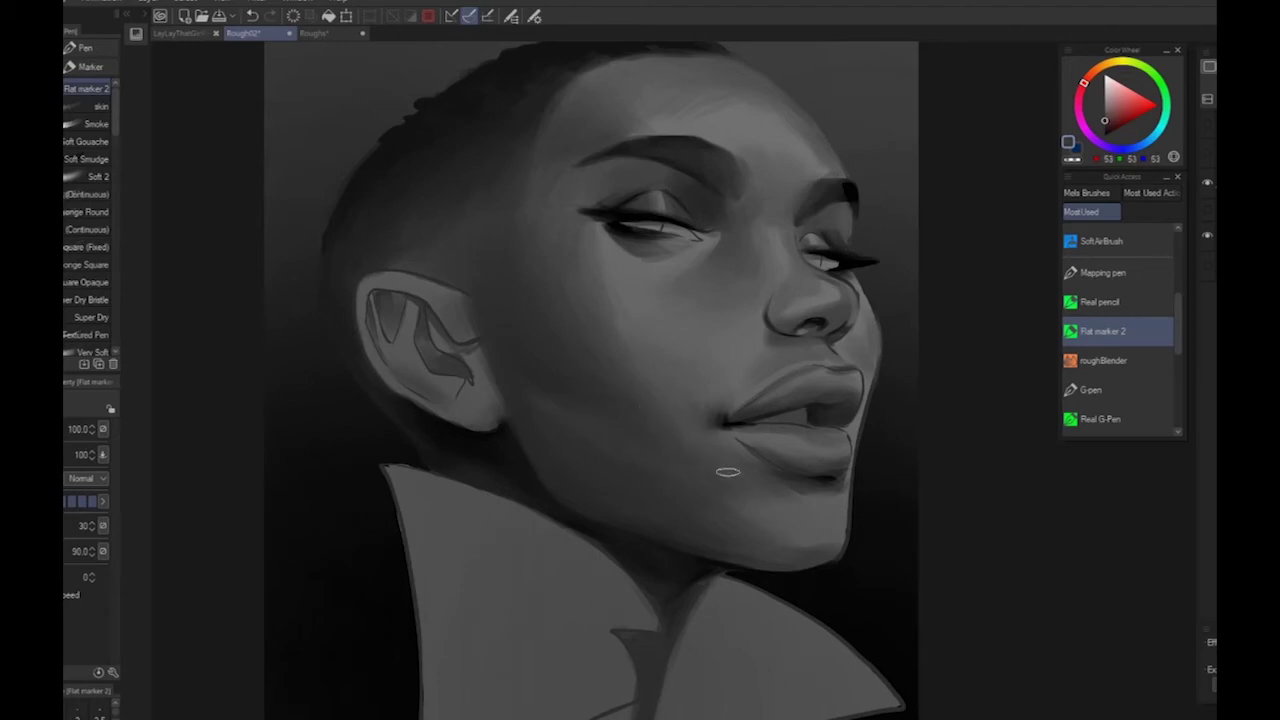
left_click(673, 518, "alt")
left_click(511, 404, "alt")
left_click(580, 353, "alt")
left_click(653, 382, "alt")
Smooth the upper cheek beneath the outer corner of the near eye with sampled grays at marker size 100
left_click(616, 267, "alt")
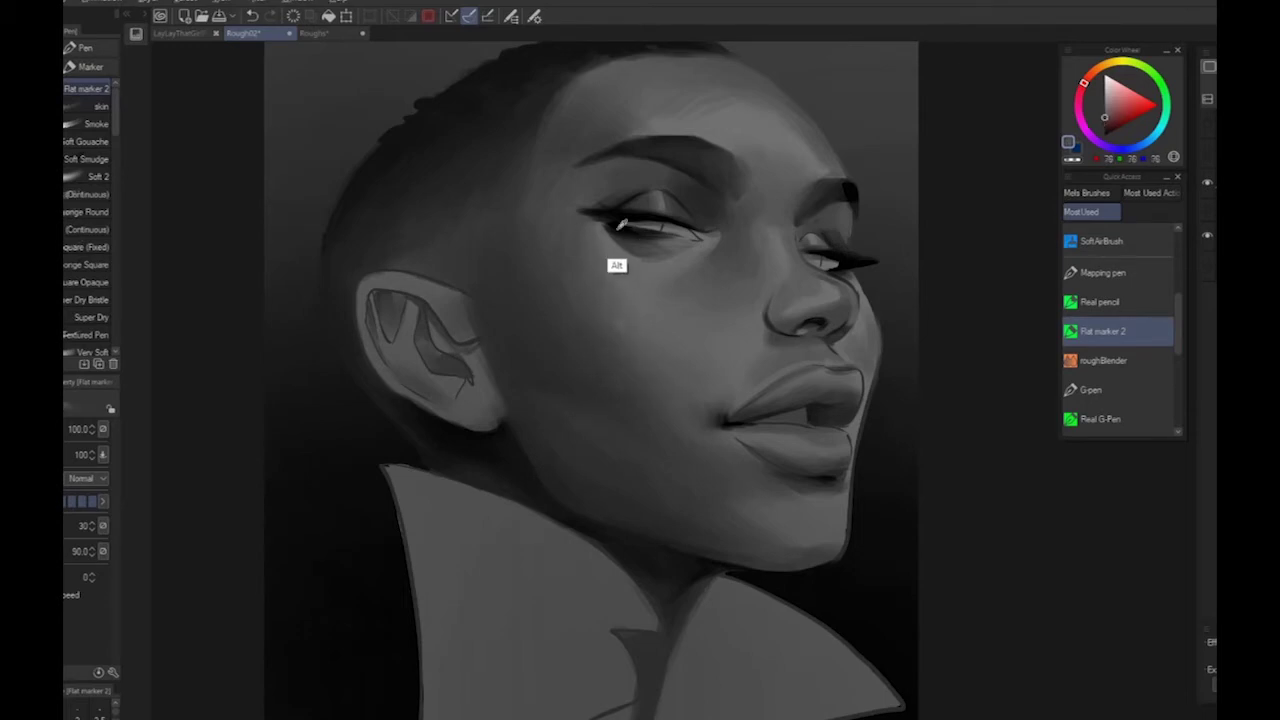
left_click(601, 284, "alt")
left_click_drag(608, 238, 643, 254)
Lighten the brow bone below the tail of the near eyebrow and darken the outer eyelid with sampled grays at marker size 100
scroll(698, 342, "down", 3)
scroll(740, 346, "up", 5)
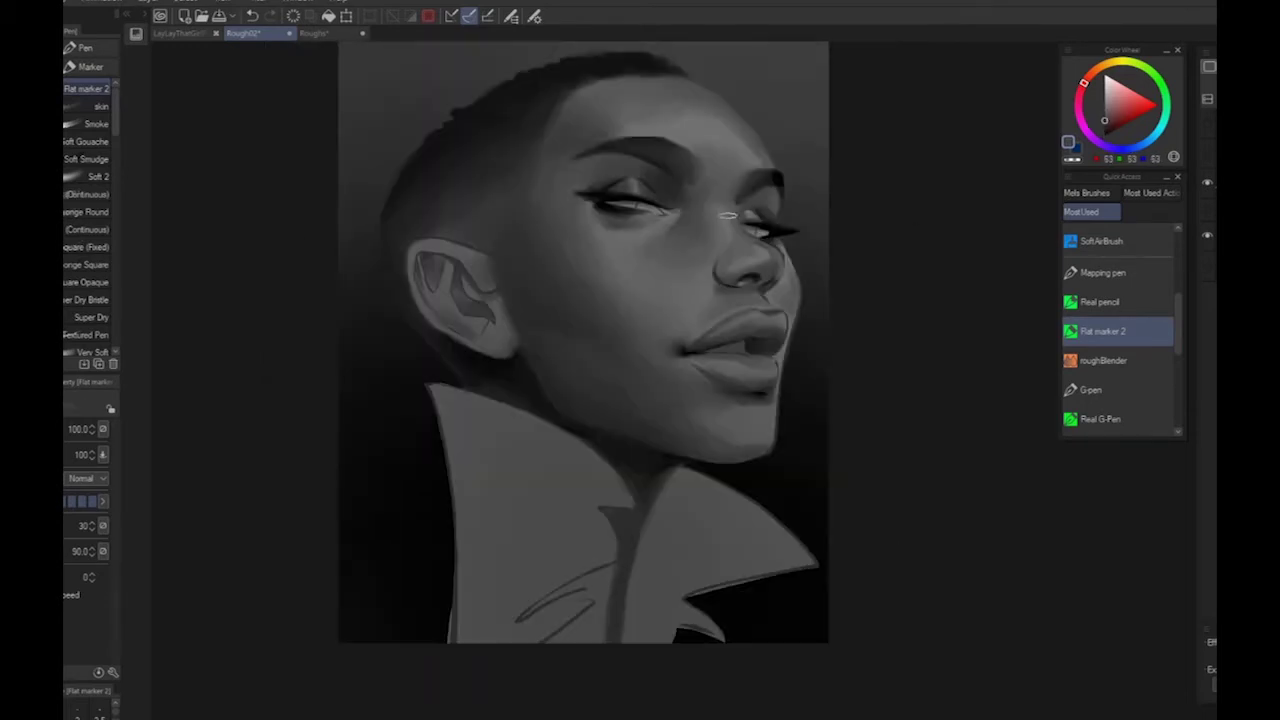
left_click(575, 94, "alt")
left_click(631, 163, "alt")
left_click(597, 170, "alt")
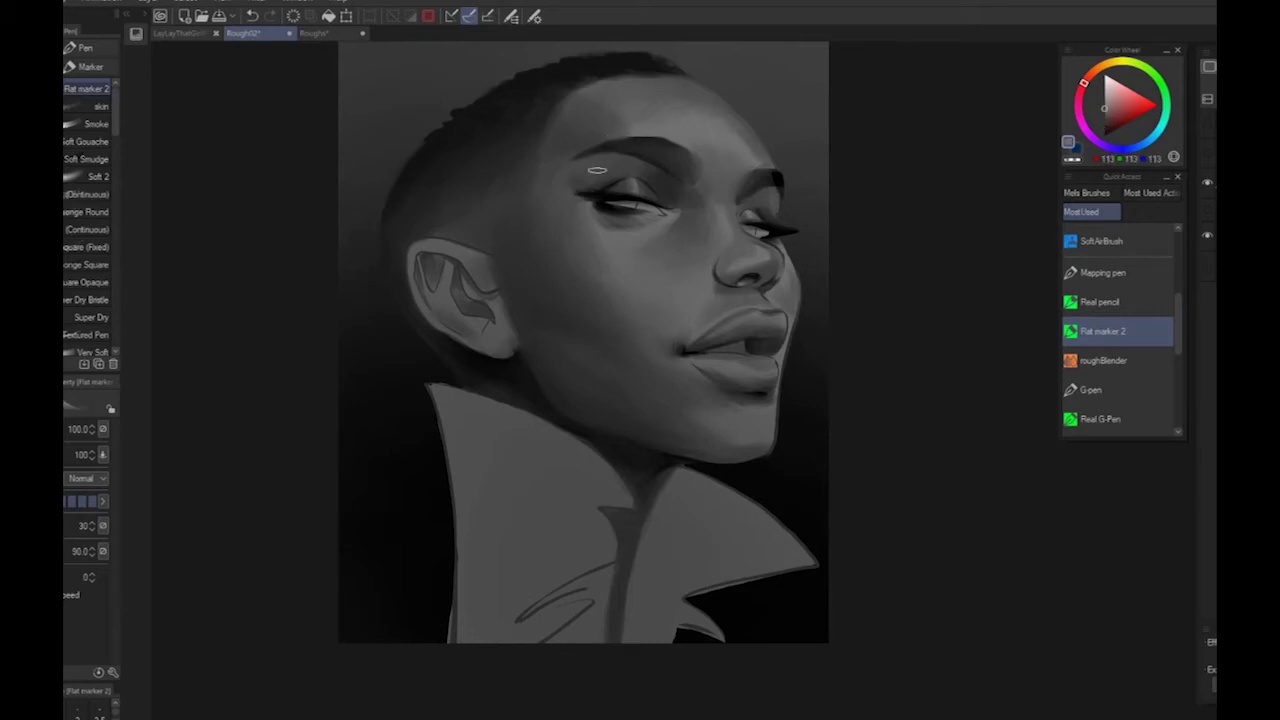
left_click(594, 178, "alt")
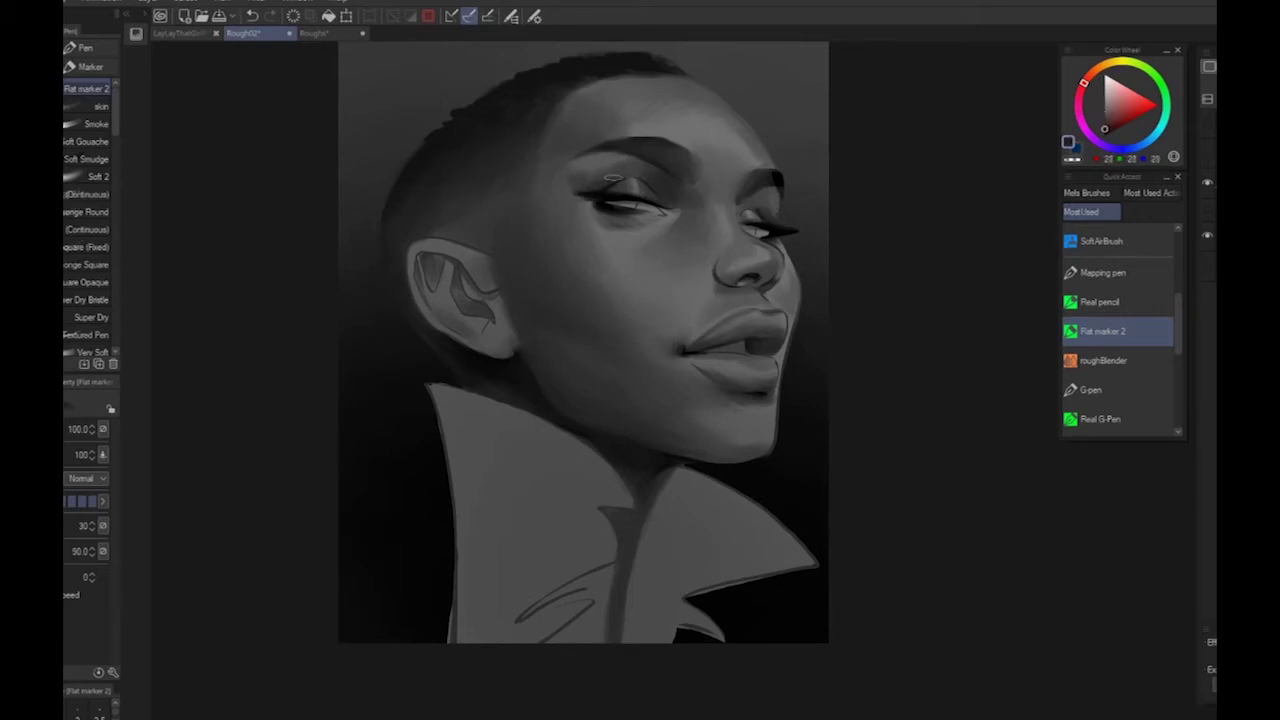
left_click(630, 176, "alt")
left_click(604, 164, "alt")
Paint a light highlight under the far eyebrow and blend it into the eyelid using marker size 50
left_click(717, 142, "alt")
left_click_drag(774, 192, 767, 187)
key("ctrl+z")
key("bracketleft")
left_click(779, 184, "alt")
left_click(699, 220, "alt")
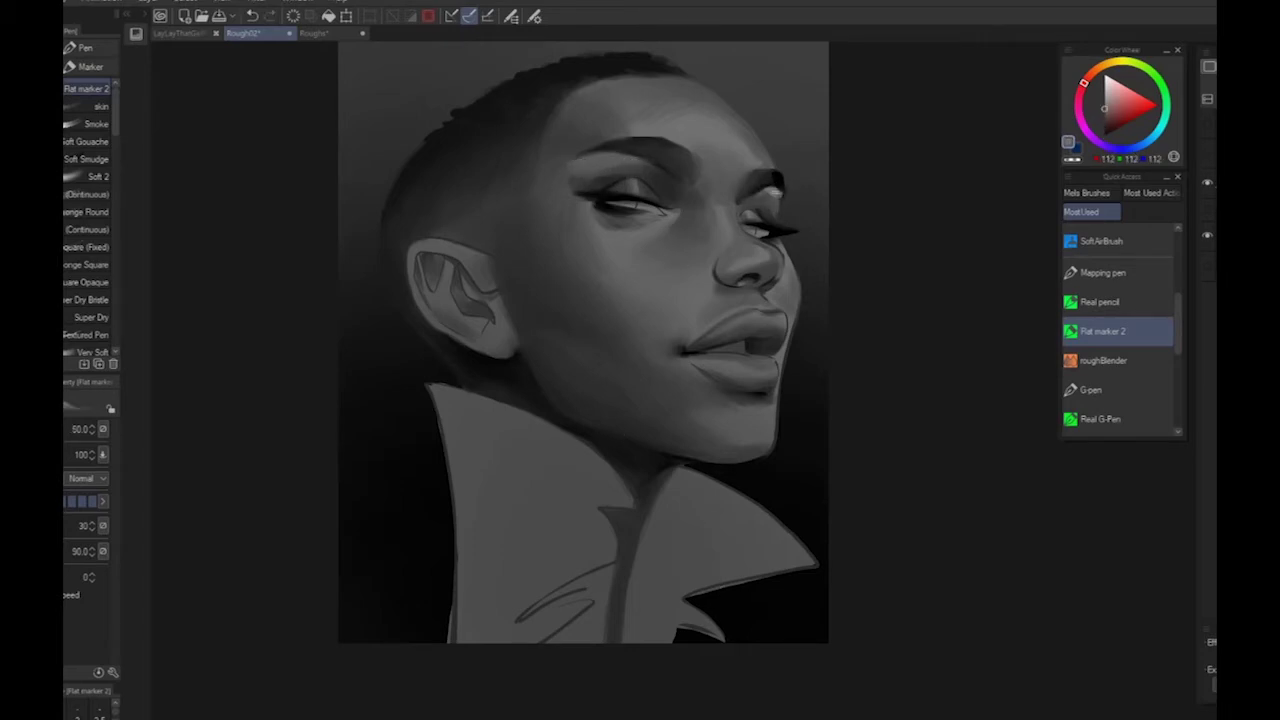
left_click(770, 212, "alt")
left_click(769, 203, "alt")
Deepen the near eye's upper lid and blend its shadow past the outer corner with sampled dark grays at marker size 50
left_click(610, 182, "alt")
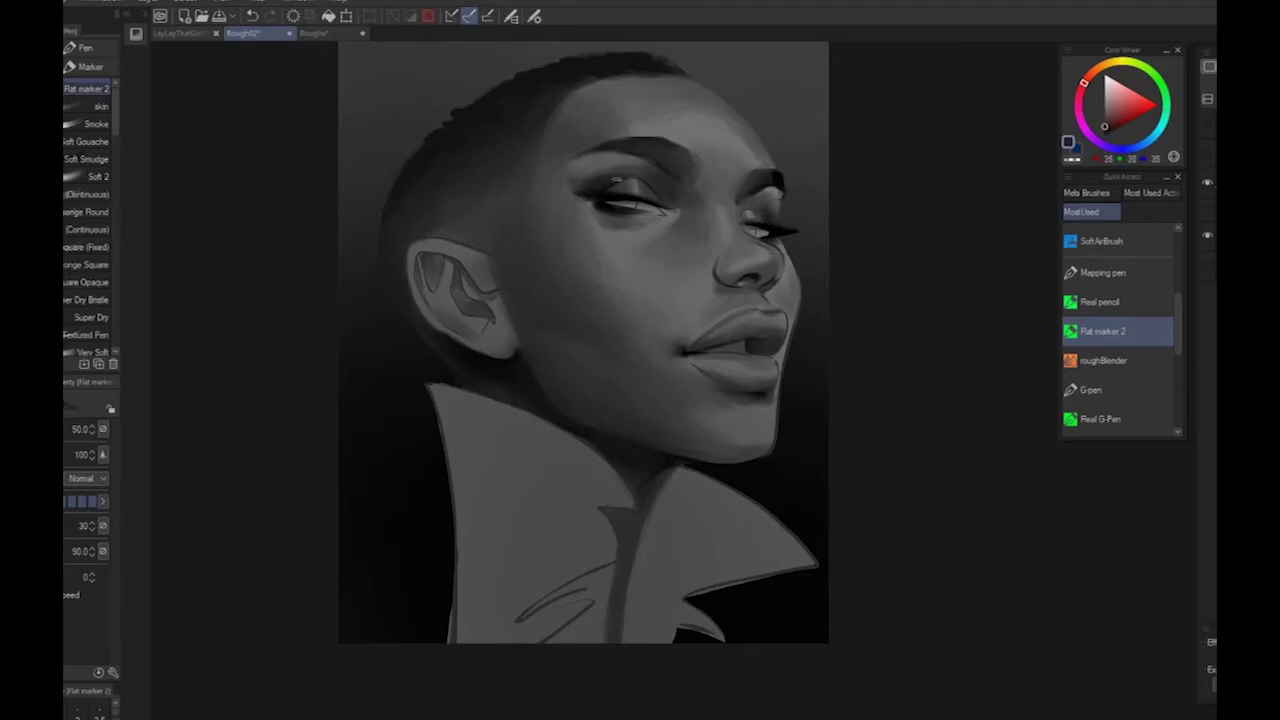
left_click(930, 515, "ctrl")
left_click(538, 183, "alt")
left_click(546, 176, "alt")
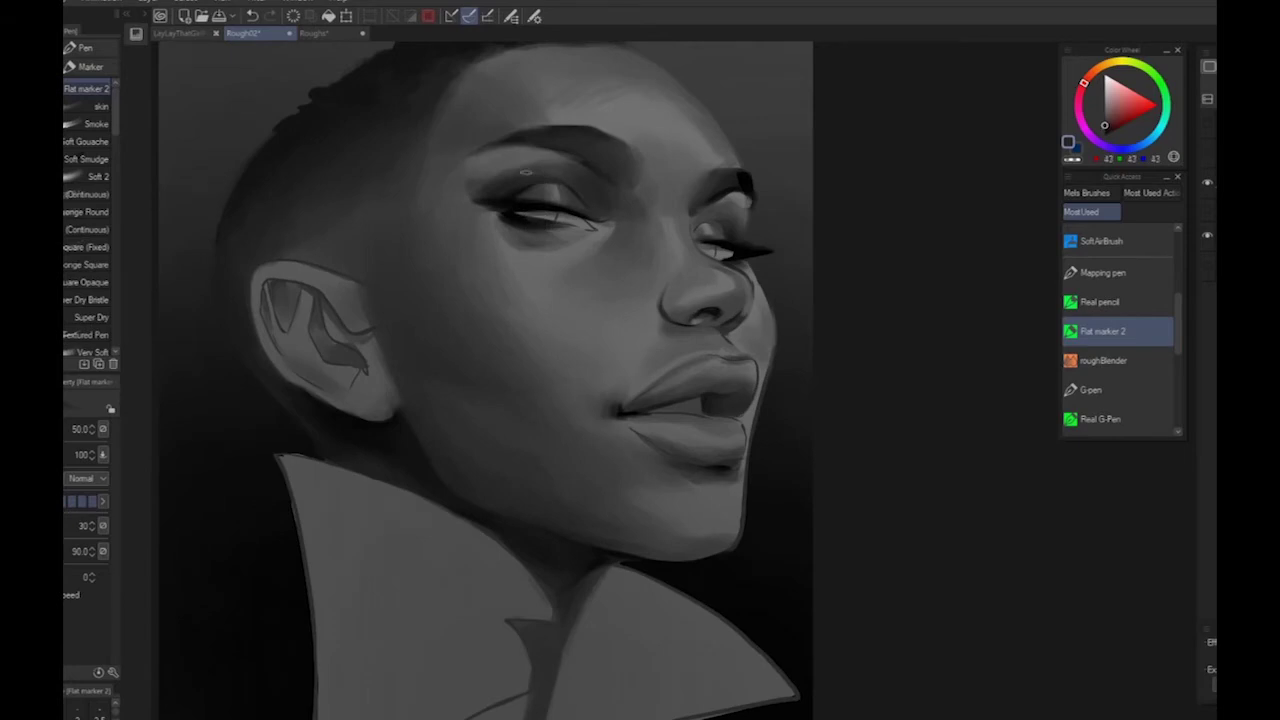
left_click(550, 165, "alt")
left_click(523, 173, "alt")
left_click(486, 190, "alt")
mouse_move(472, 196)
left_mouse_down()
mouse_move(451, 154)
mouse_move(450, 192)
left_mouse_up()
left_click(436, 173, "alt")
Blend the temple beside the near eyebrow's tail and outer eye corner with sampled grays at marker size 80
key("ctrl+minus")
left_click_drag(837, 251, 859, 255)
left_click(523, 192, "alt")
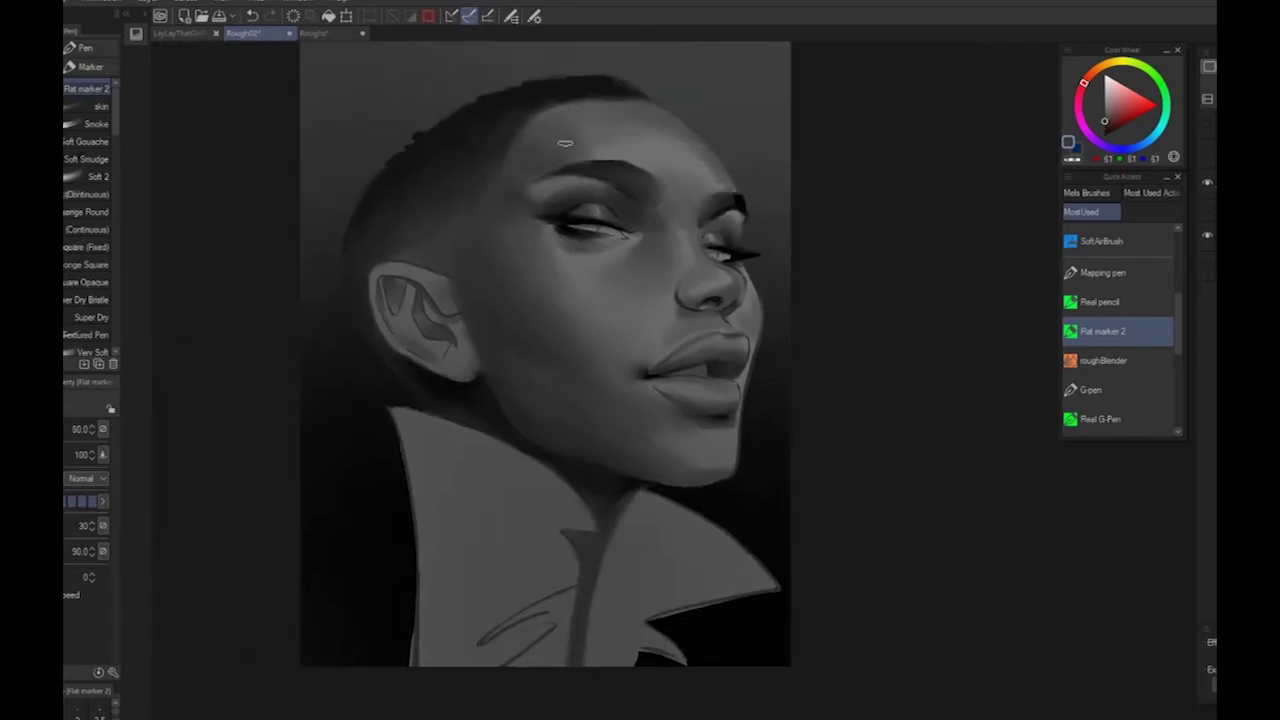
left_click(501, 199, "alt")
left_click(518, 192, "alt")
mouse_move(530, 187)
left_mouse_down()
mouse_move(540, 183)
mouse_move(548, 217)
left_mouse_up()
left_click(563, 236, "alt")
Smooth the side of the cheek and temple with sampled dark grays, increasing the marker size to 120
key("ctrl+minus")
key("ctrl+minus")
key("]")
key("]")
left_click(557, 314, "alt")
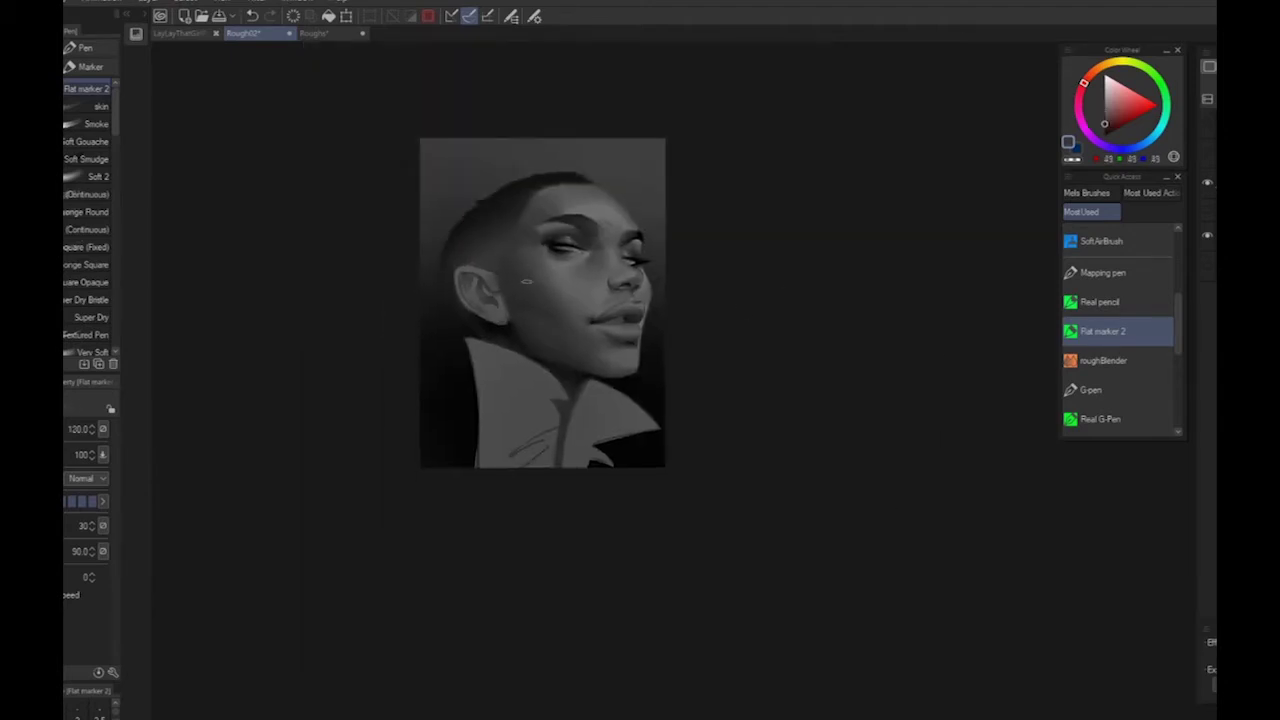
left_click(502, 238, "alt")
Shade and blend the upper lip with sampled grays, reducing the marker size to 50
scroll(497, 379, "down", 2)
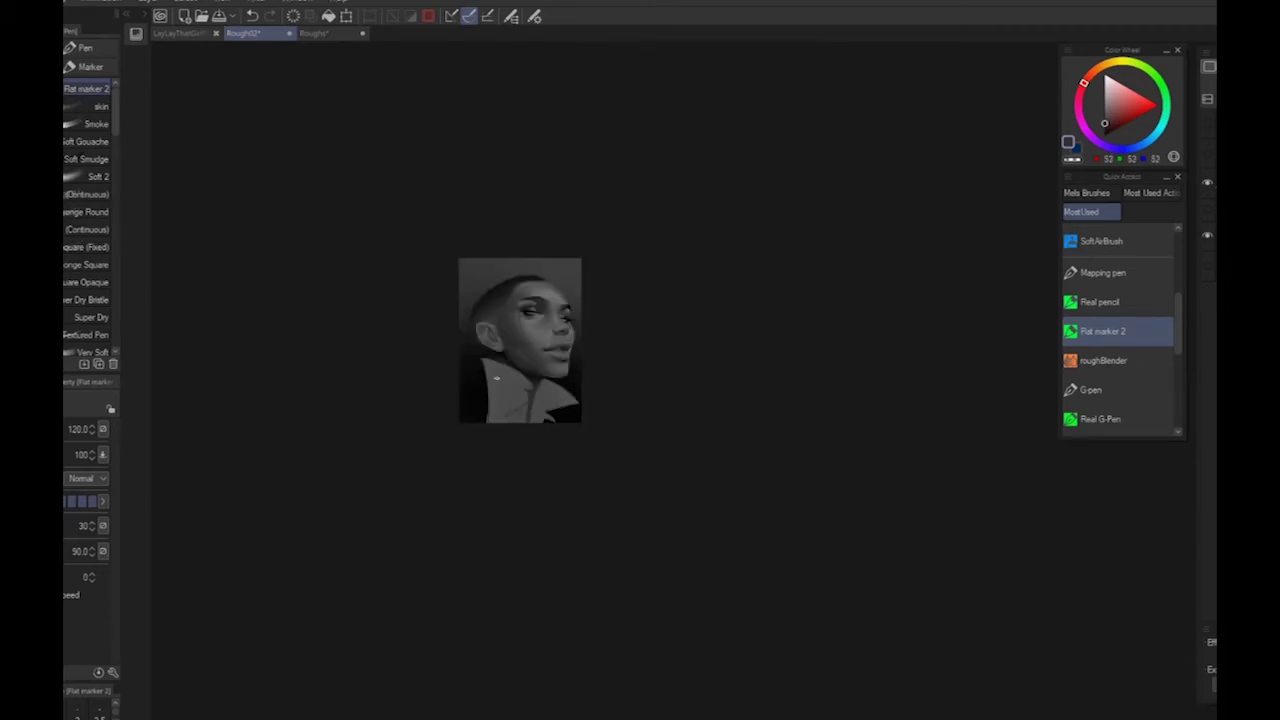
scroll(497, 379, "up", 4)
key("ctrl+0")
scroll(949, 474, "up", 3)
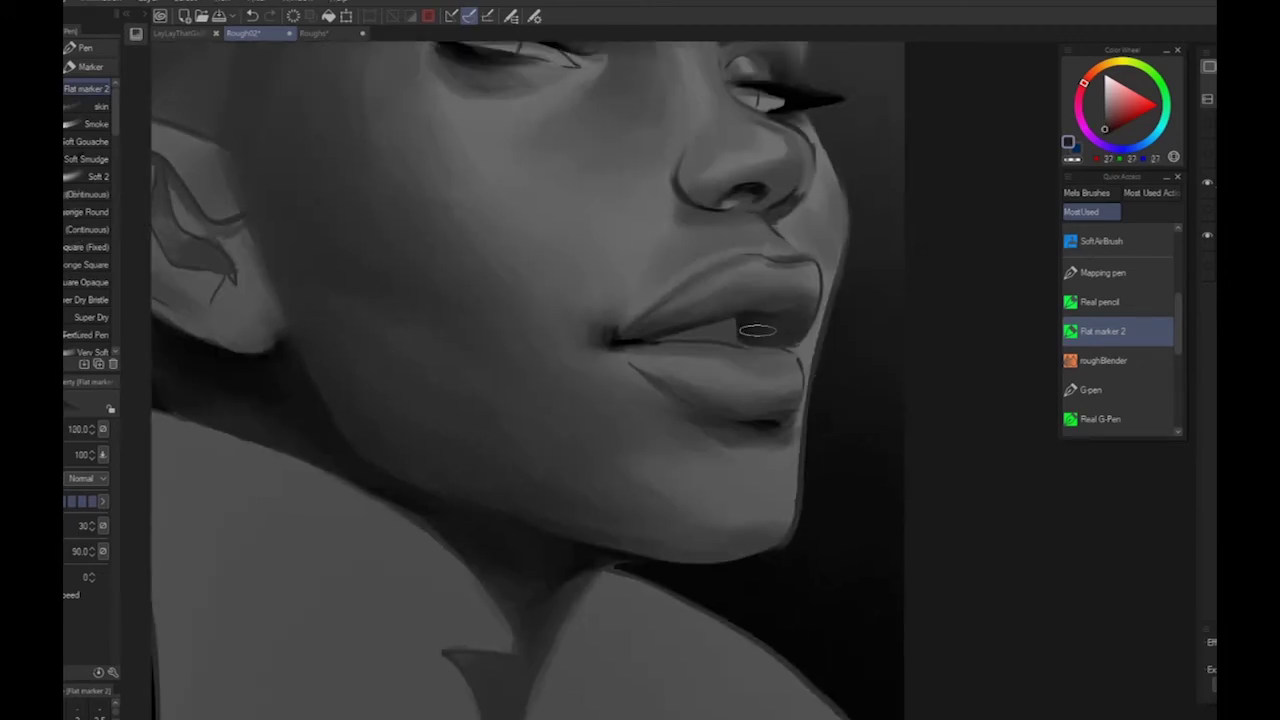
key("[")
key("[")
key("[")
key("[")
key("[")
left_click(728, 299, "alt")
mouse_move(741, 272)
left_mouse_down()
mouse_move(714, 309)
mouse_move(668, 319)
mouse_move(758, 268)
mouse_move(784, 296)
left_mouse_up()
left_click(714, 309, "alt")
left_click(756, 322, "alt")
Blend the philtrum area between the nose and upper lip with sampled mid grays at marker size 50
key("ctrl+0")
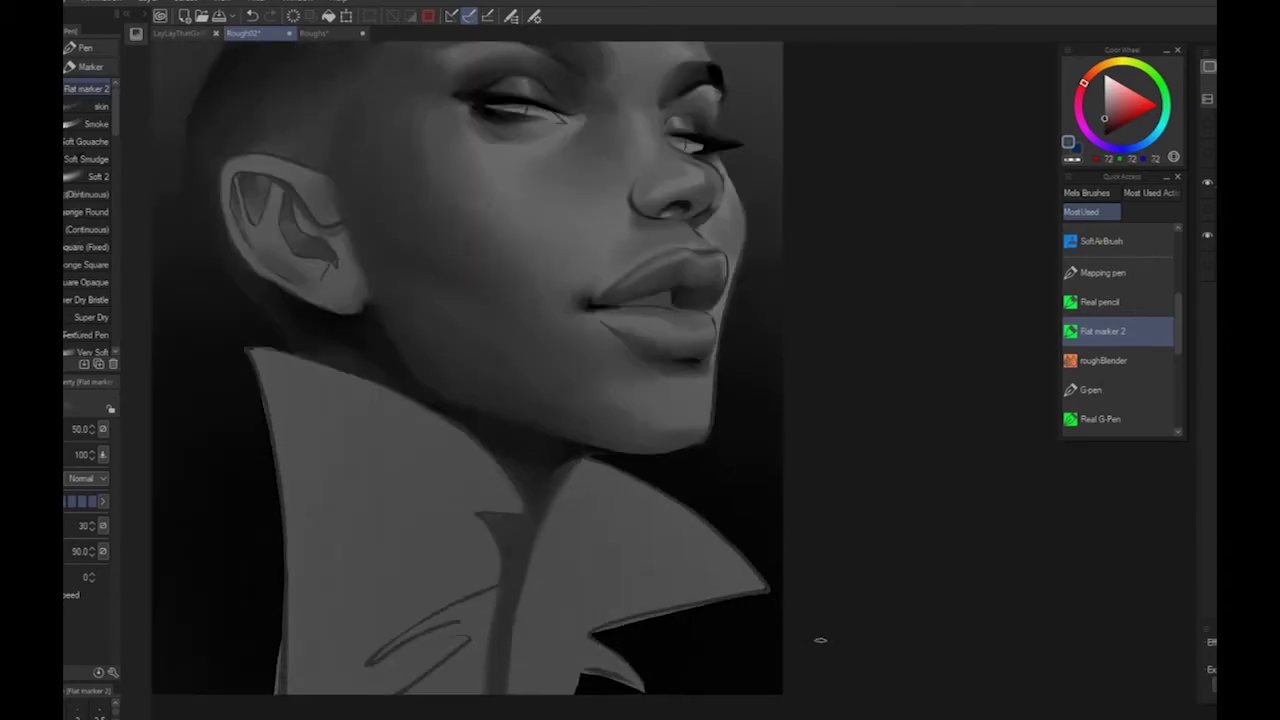
key("ctrl+plus")
left_click(688, 260, "alt")
left_click(670, 240, "alt")
left_click(658, 230, "alt")
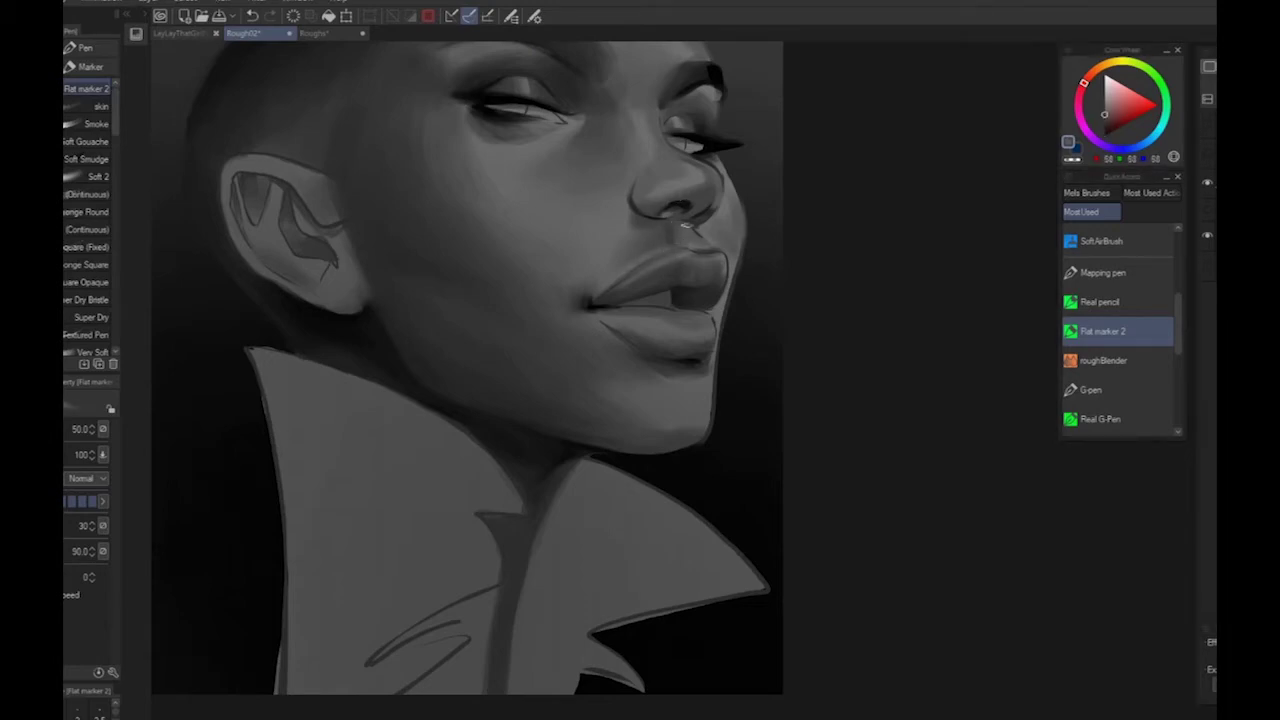
Blend the skin between the far nostril and the upper lip with sampled mid grays at marker size 25
key("ctrl+minus")
left_click_drag(914, 529, 941, 630)
left_click(718, 221, "alt")
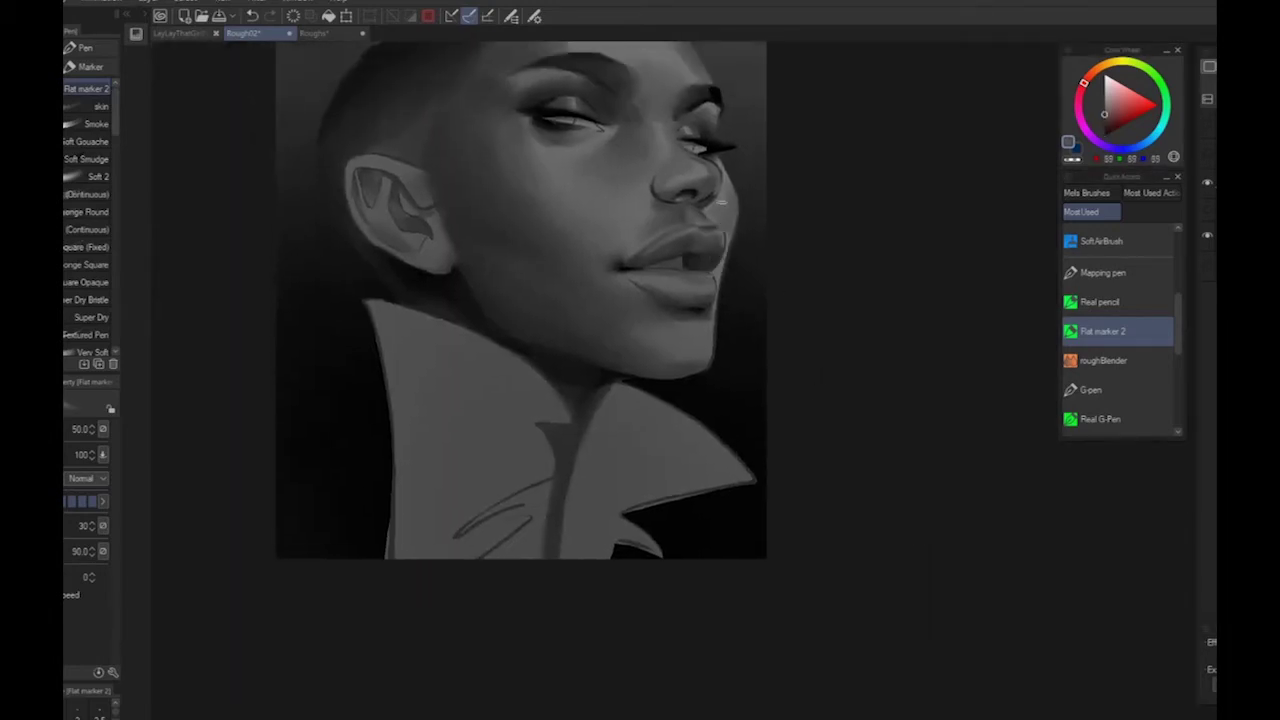
scroll(534, 594, "up", 1)
left_click_drag(534, 603, 482, 703)
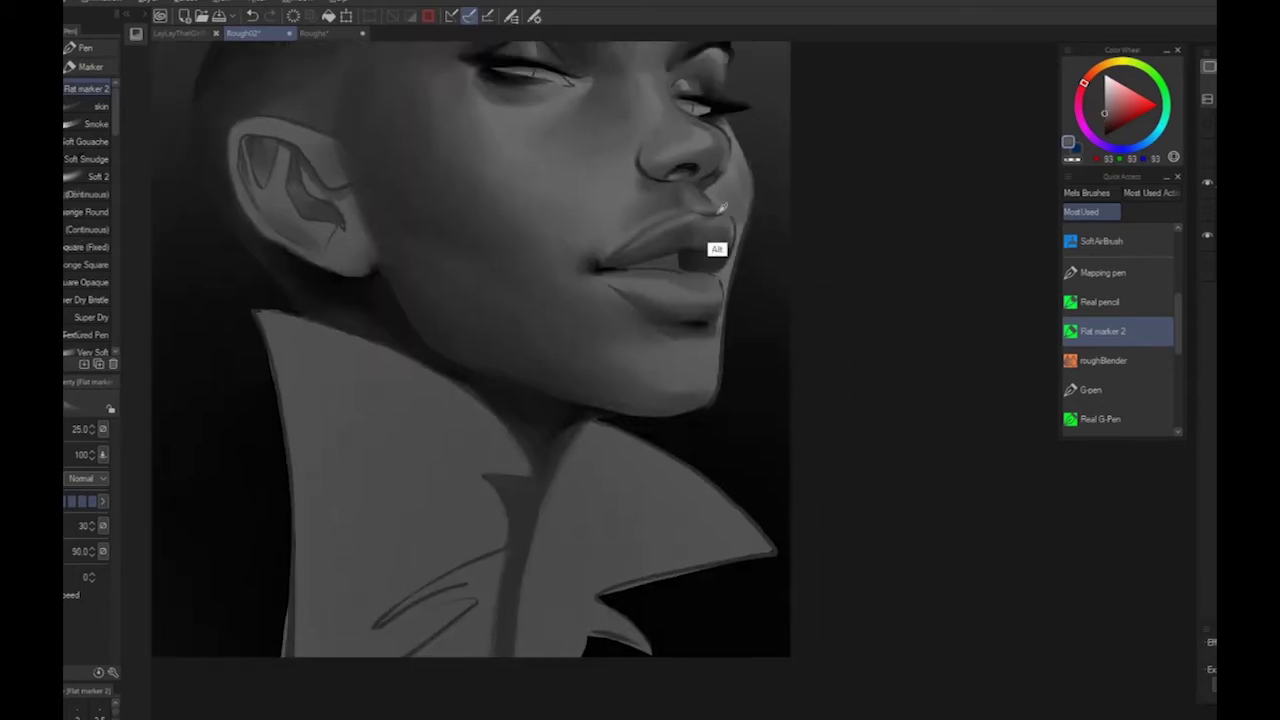
left_click(718, 213, "alt")
left_click(721, 276, "alt")
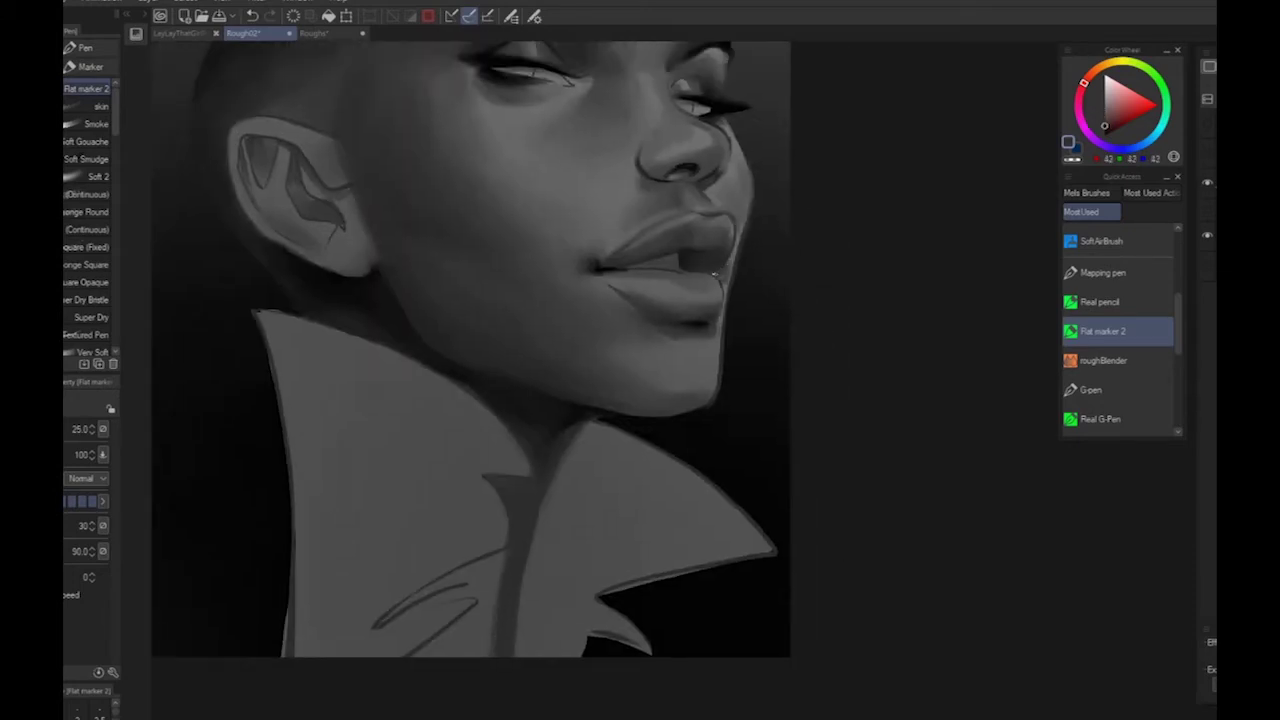
Refine the far corner of the mouth with sampled dark grays, reducing the marker size to 12
key("bracketleft")
key("bracketleft")
key("bracketleft")
key("bracketleft")
left_click(724, 262, "alt")
left_click(722, 276, "alt")
scroll(926, 646, "down", 3)
scroll(851, 537, "up", 4)
Shade the irises of both eyes with sampled dark grays at marker size 12
left_click(748, 392, "alt")
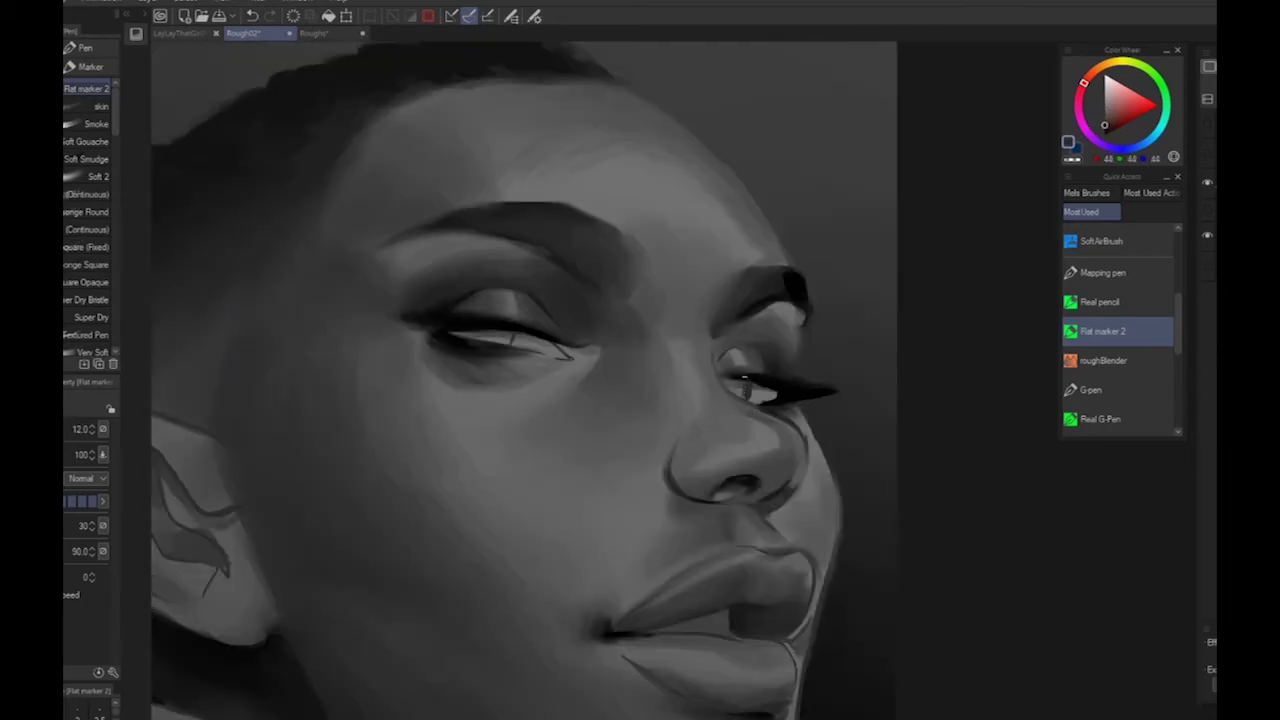
left_click(745, 379, "alt")
left_click_drag(510, 334, 507, 346)
left_click(508, 341, "alt")
scroll(700, 480, "down", 3)
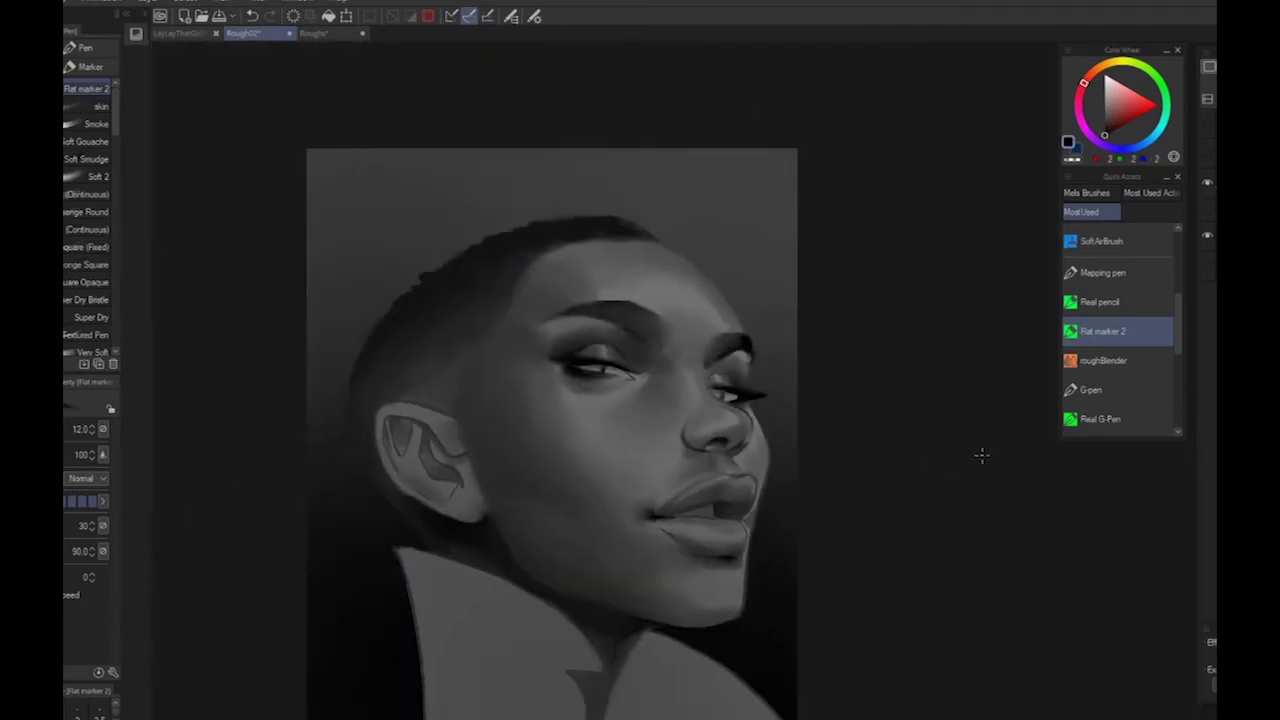
Darken the whites and irises of both eyes with sampled near-black grays at marker size 25, and touch up the skin beside the near brow's tail
scroll(534, 580, "up", 2)
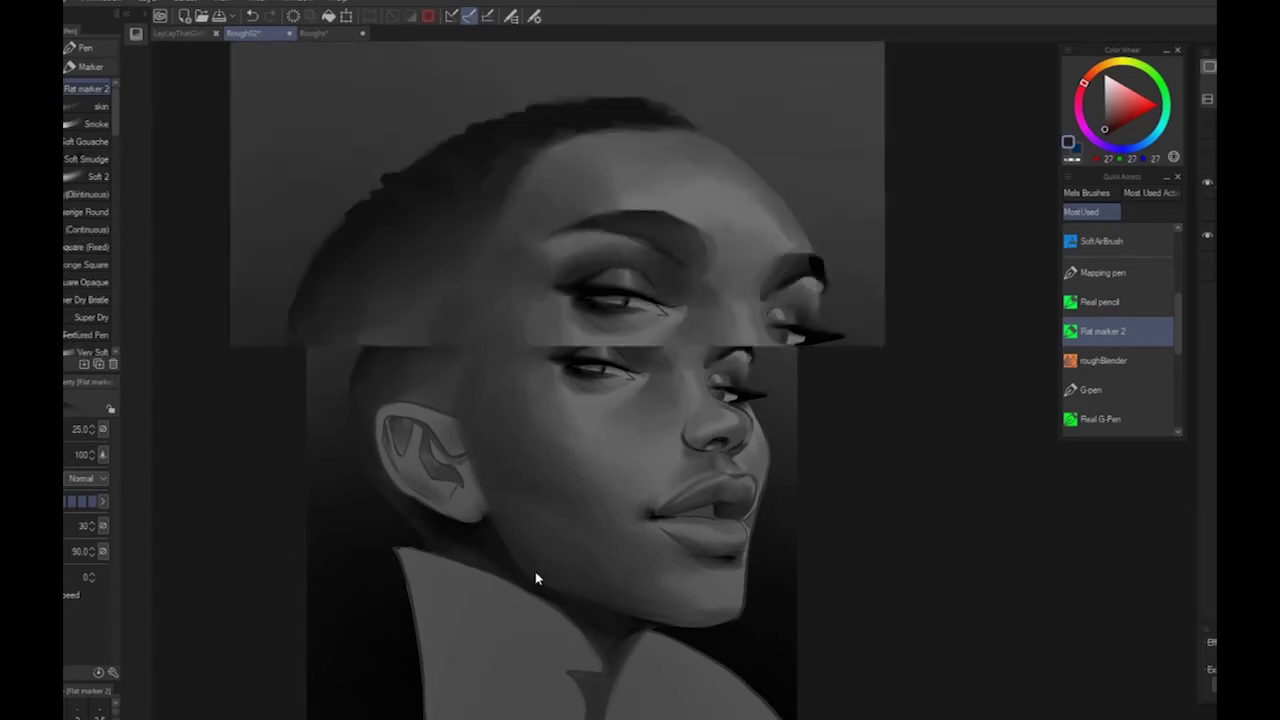
left_click(592, 333, "alt")
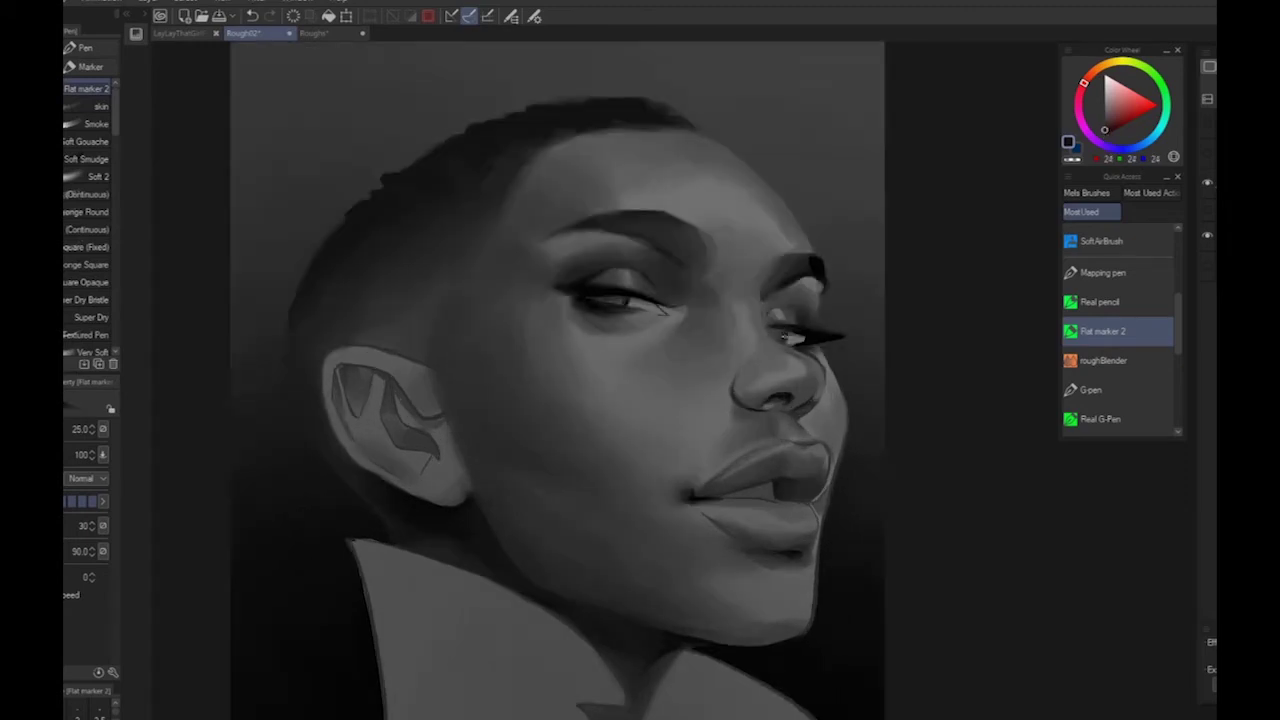
left_click(780, 365, "alt")
scroll(754, 377, "down", 2)
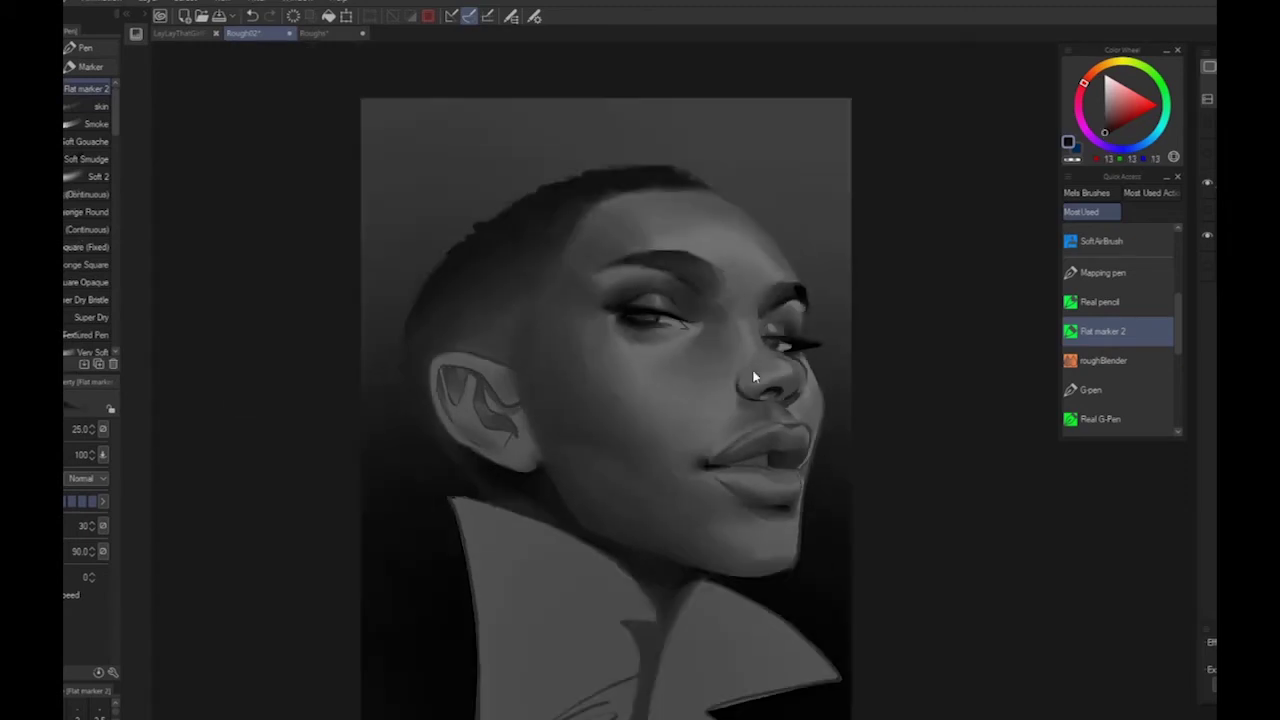
left_click(795, 340, "alt")
left_click(767, 549, "alt")
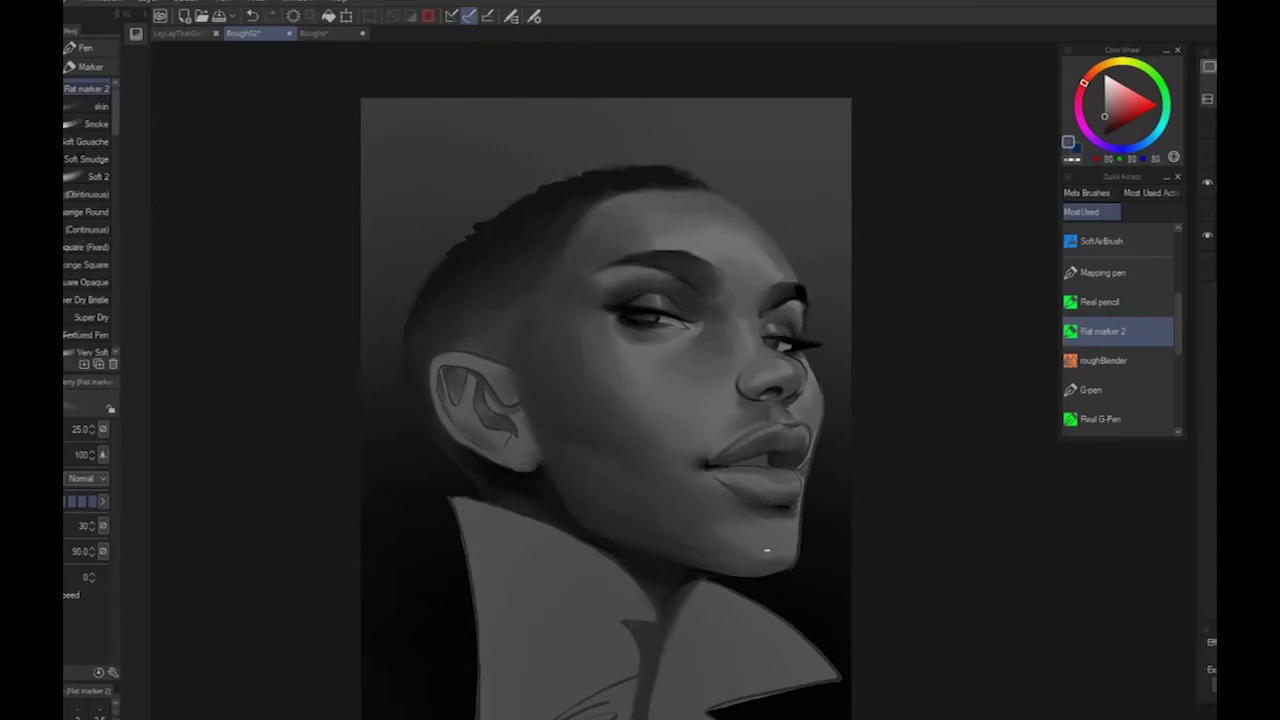
left_click(585, 282, "alt")
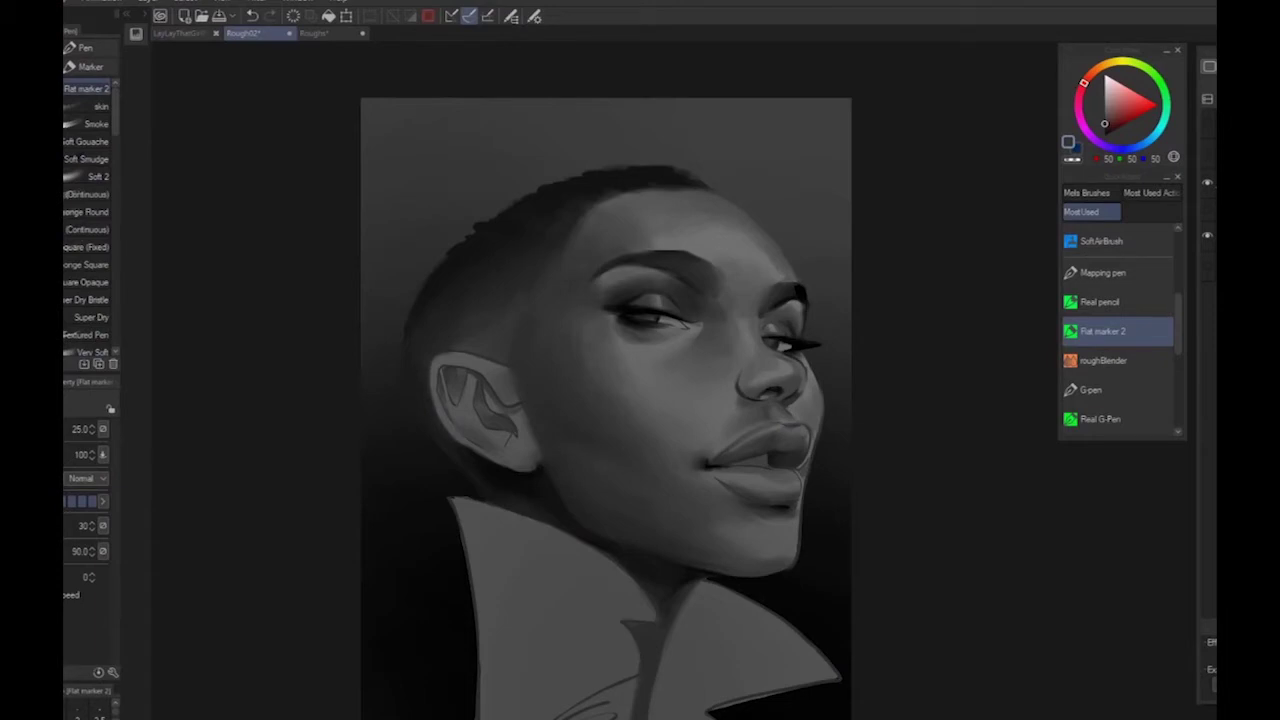
Blend the temple and upper cheek between the near eye and the ear with sampled grays, increasing the marker size to 70
scroll(490, 399, "up", 2)
left_click(499, 364, "alt")
mouse_move(500, 354)
left_mouse_down()
mouse_move(545, 391)
mouse_move(522, 347)
mouse_move(510, 408)
left_mouse_up()
key("bracketright")
key("bracketright")
left_click(512, 373, "alt")
left_click(501, 411, "alt")
mouse_move(536, 424)
left_mouse_down()
mouse_move(577, 515)
mouse_move(449, 489)
mouse_move(572, 543)
mouse_move(594, 528)
left_mouse_up()
scroll(602, 562, "down", 2)
left_click(664, 328, "alt")
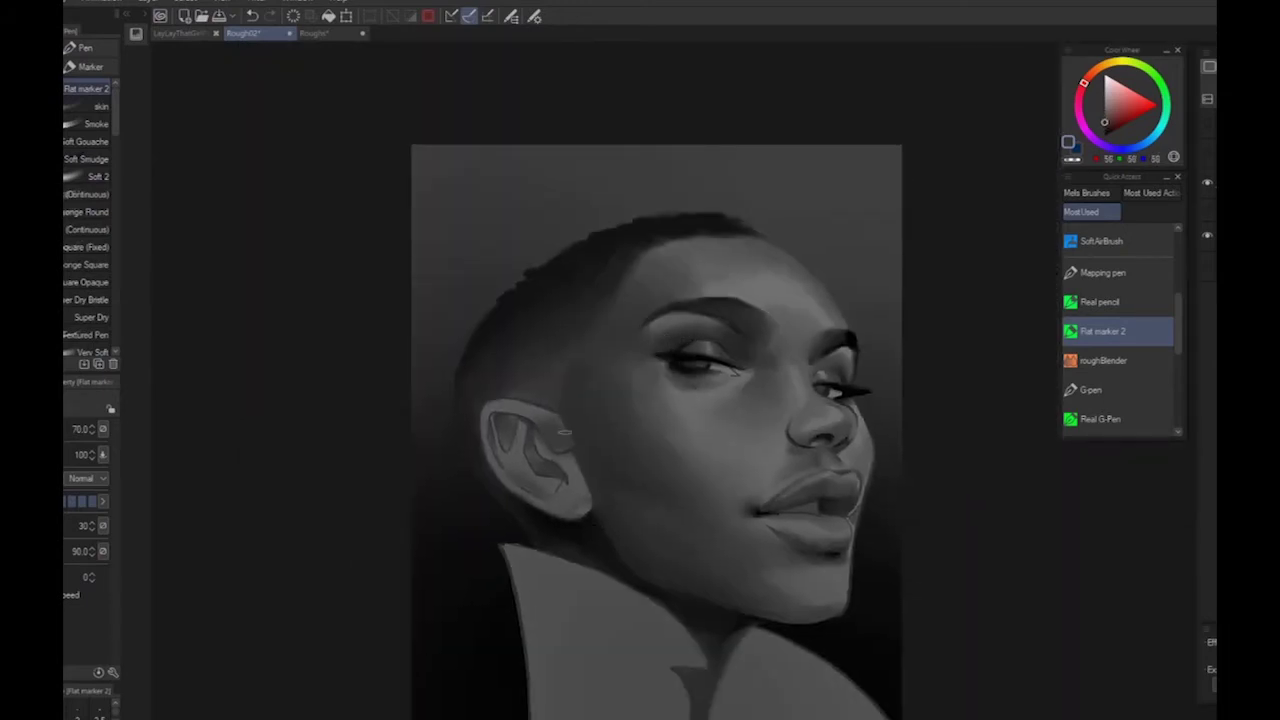
Shade the inner hollow of the ear with sampled grays, reducing the marker size to 30
scroll(521, 339, "up", 2)
left_click_drag(521, 339, 457, 66)
left_click(374, 98, "alt")
key("bracketleft")
key("bracketleft")
key("bracketleft")
key("bracketleft")
left_click(474, 291, "alt")
left_click_drag(479, 250, 488, 304)
Paint the dark shadow under the ear's upper rim with sampled grays at marker size 30
left_click_drag(445, 222, 496, 252)
mouse_move(391, 232)
left_mouse_down()
mouse_move(413, 216)
mouse_move(422, 248)
left_mouse_up()
left_click(441, 232, "alt")
left_click(468, 235, "alt")
scroll(550, 304, "down", 2)
mouse_move(550, 304)
left_mouse_down()
mouse_move(562, 362)
mouse_move(412, 324)
mouse_move(422, 353)
left_mouse_up()
Deepen the ear canal and the notch above the lobe with sampled dark grays
scroll(557, 367, "up", 2)
mouse_move(403, 322)
left_mouse_down()
mouse_move(388, 340)
mouse_move(428, 354)
mouse_move(398, 327)
mouse_move(427, 359)
mouse_move(405, 374)
left_mouse_up()
left_click(363, 296, "alt")
left_click(428, 335, "alt")
left_click(418, 324, "alt")
left_click(412, 370, "alt")
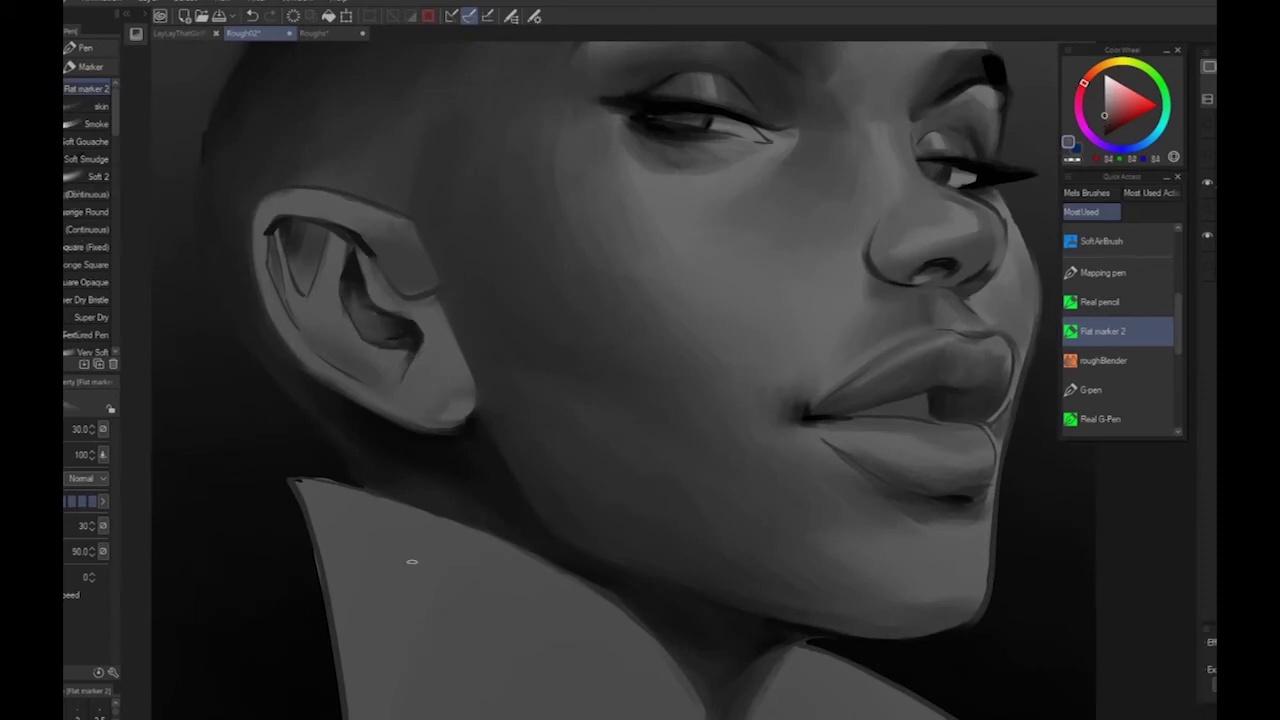
Shade the groove behind the ear's outer rim and the upper inner fold with sampled grays at marker size 30
scroll(412, 562, "down", 1)
left_click_drag(412, 562, 446, 518)
left_click(471, 283, "alt")
left_click(375, 307, "alt")
left_click_drag(374, 312, 374, 330)
left_click(359, 295, "alt")
mouse_move(352, 318)
left_mouse_down()
mouse_move(351, 292)
mouse_move(377, 373)
left_mouse_up()
left_click(390, 288, "alt")
left_click(362, 320, "alt")
left_click(356, 304, "alt")
left_click_drag(355, 315, 375, 358)
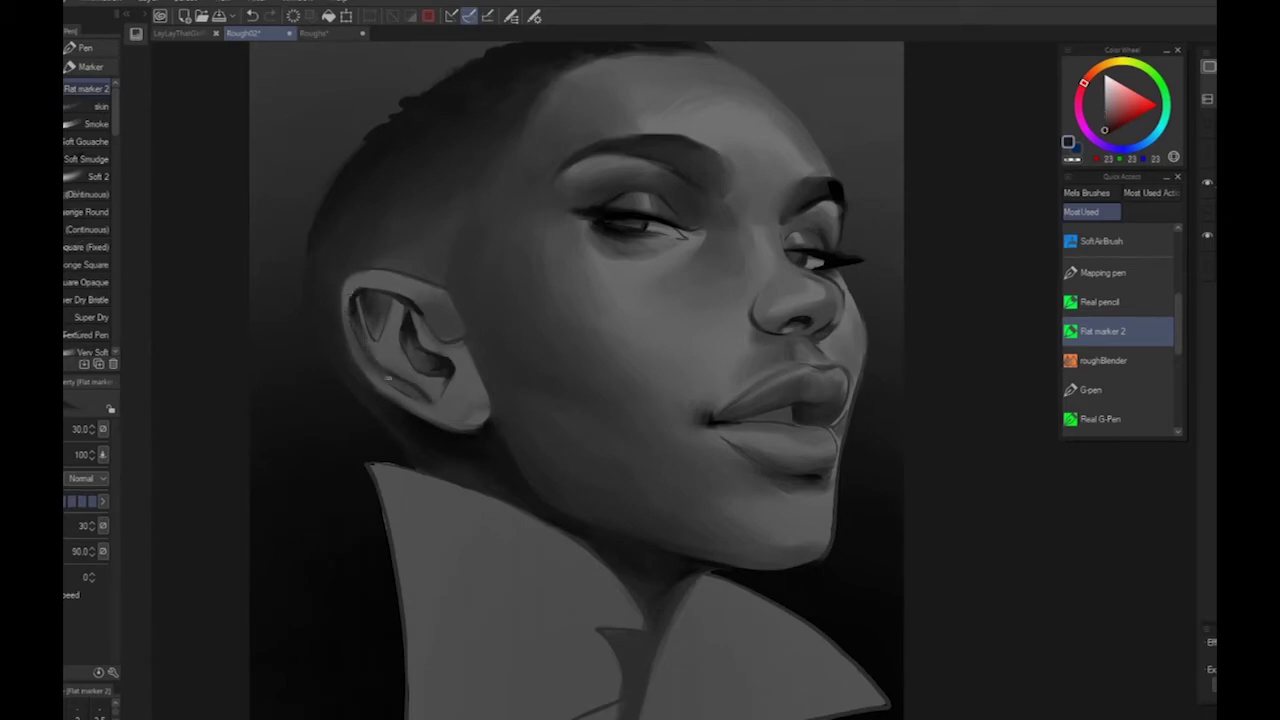
Refine the ear's inner folds above the lobe and the edge behind the ear with sampled dark grays
left_click(428, 400, "alt")
left_click(400, 340, "alt")
left_click_drag(405, 340, 411, 350)
scroll(429, 423, "down", 1)
mouse_move(872, 529)
left_mouse_down()
mouse_move(745, 355)
mouse_move(960, 419)
left_mouse_up()
left_click(444, 268, "alt")
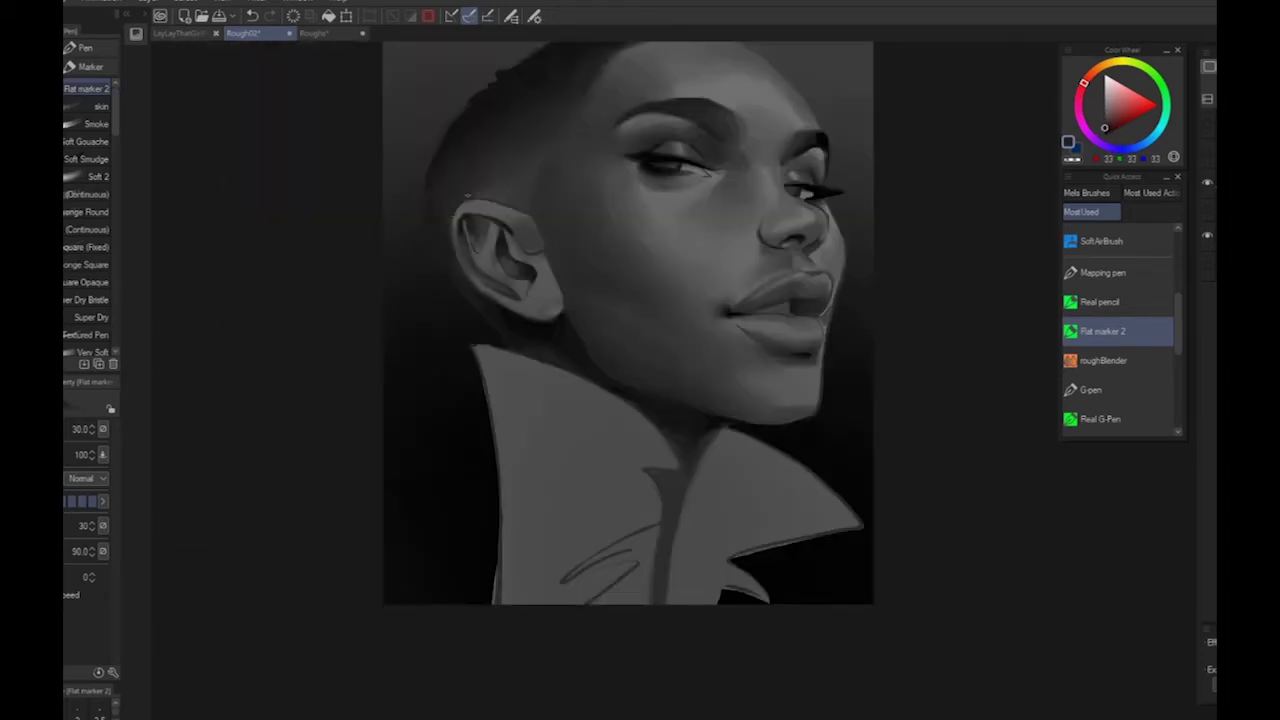
Blend the near eyebrow's inner end into the lower forehead with sampled grays at marker size 30
scroll(437, 360, "down", 4)
left_click_drag(437, 360, 540, 375)
scroll(661, 405, "up", 4)
left_click_drag(661, 405, 895, 556)
left_click(645, 251, "alt")
left_click(657, 202, "alt")
left_click(709, 186, "alt")
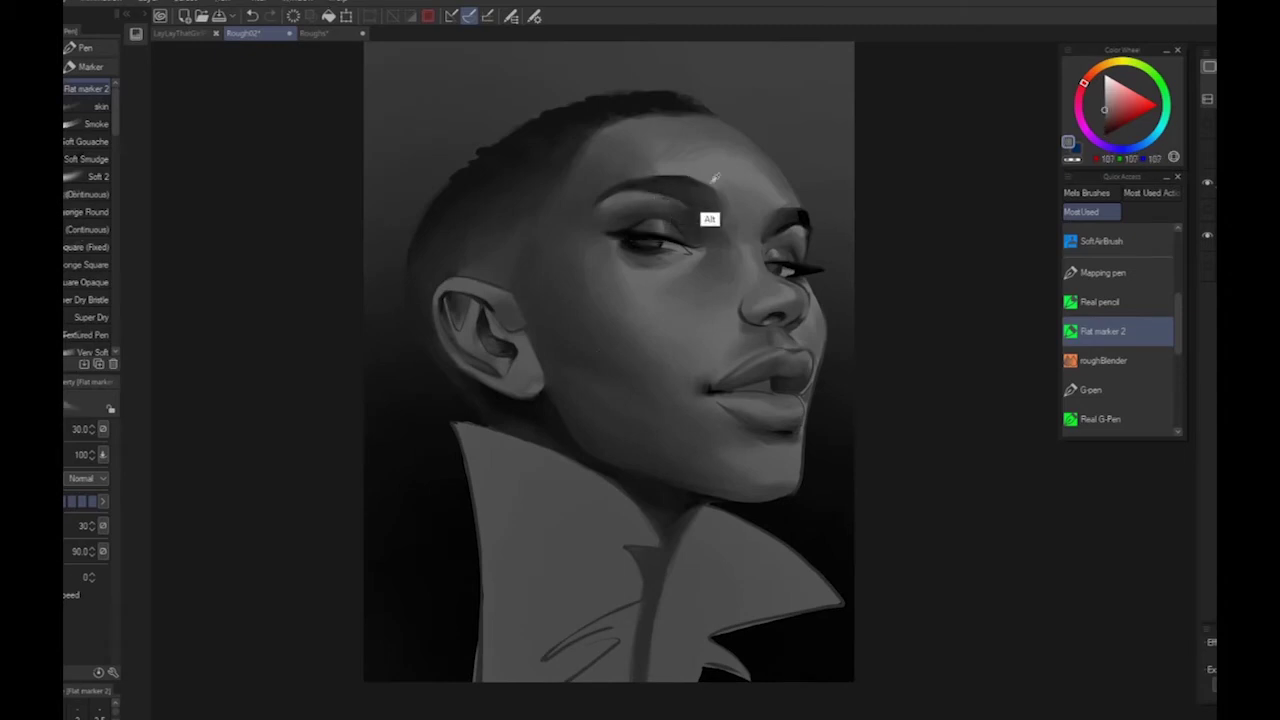
left_click(685, 170, "alt")
Reshape the far eyebrow and shade the eyelid beneath it with sampled grays at marker size 30
left_click(782, 204, "alt")
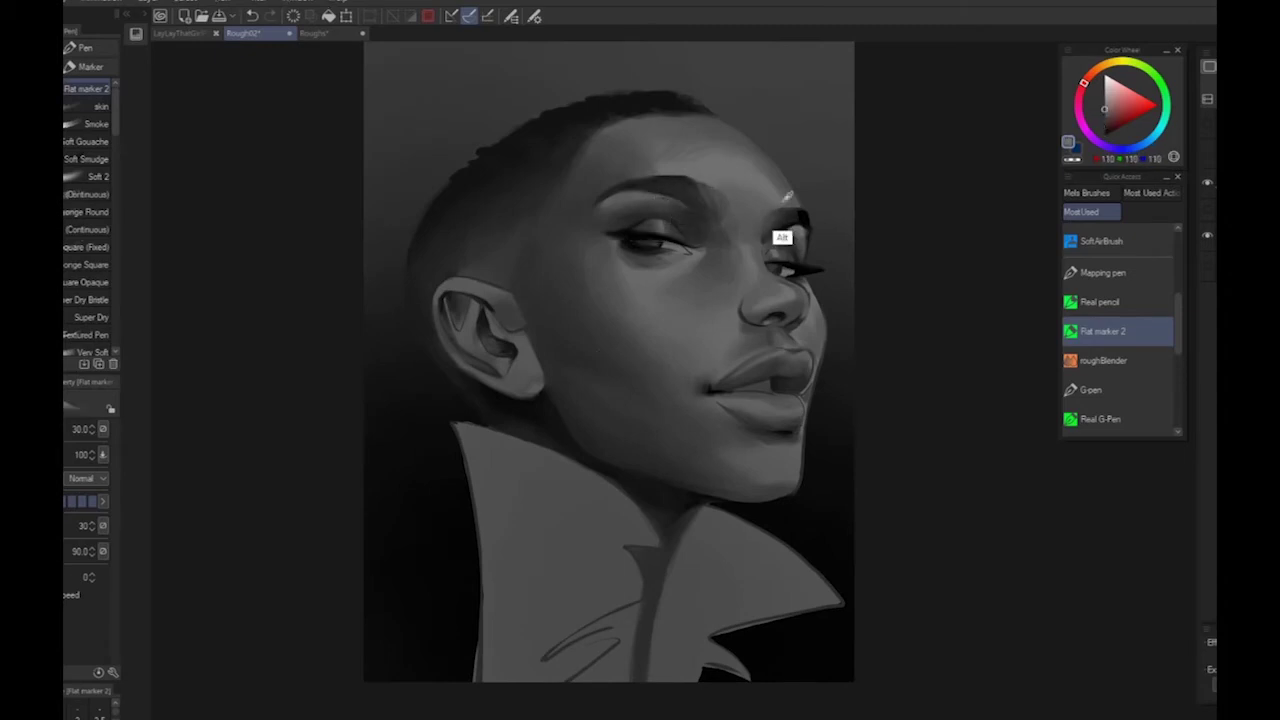
left_click(788, 216, "alt")
left_click(777, 241, "alt")
left_click(794, 224, "alt")
left_click_drag(766, 242, 774, 222)
left_click(788, 226, "alt")
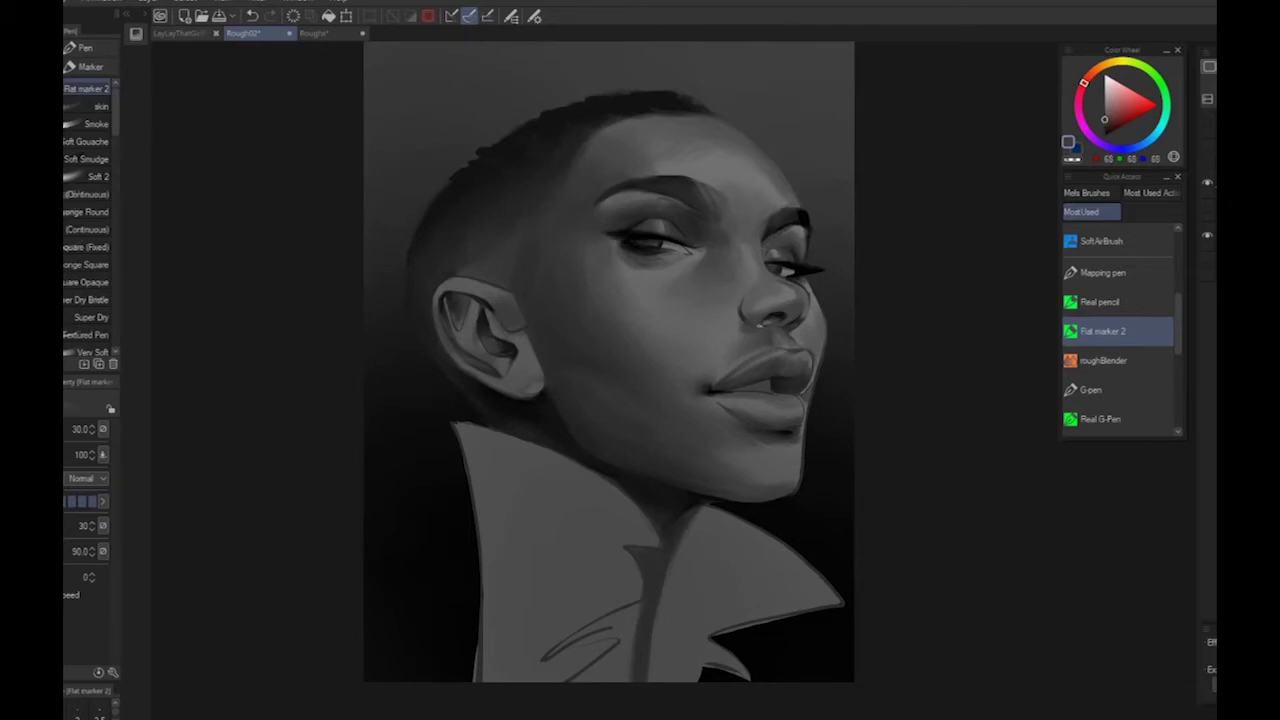
Smooth the forehead above the near eyebrow toward the temple with sampled grays, increasing the marker size to 70
left_click(827, 104, "alt")
left_click(688, 195, "alt")
key("bracketright")
key("bracketright")
left_click(660, 166, "alt")
left_click(640, 164, "alt")
left_click(604, 168, "alt")
left_click(608, 161, "alt")
Soften the ear's front cartilage, rim and lobe with sampled grays at marker size 70
scroll(539, 389, "down", 4)
left_click_drag(539, 389, 666, 350)
scroll(638, 372, "up", 4)
left_click(472, 207, "alt")
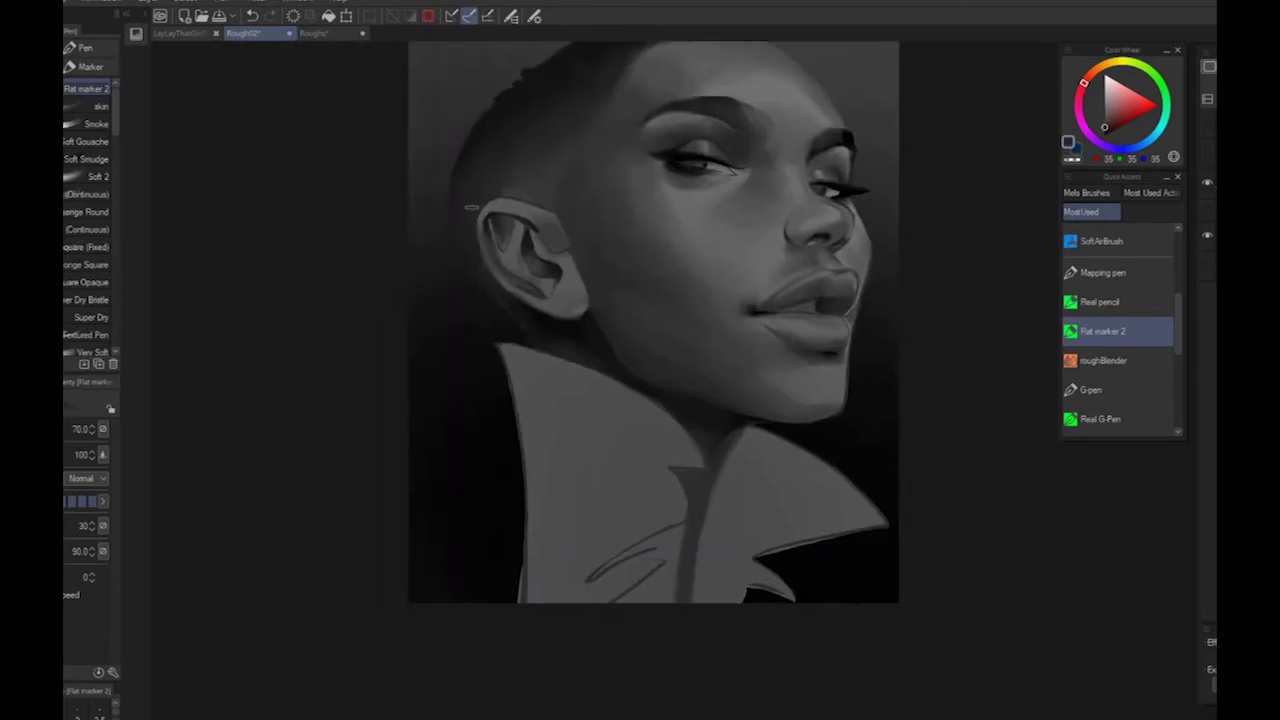
left_click(538, 241, "alt")
left_click_drag(548, 245, 565, 264)
left_click(556, 236, "alt")
left_click(498, 217, "alt")
left_click(563, 294, "alt")
left_click(602, 313, "alt")
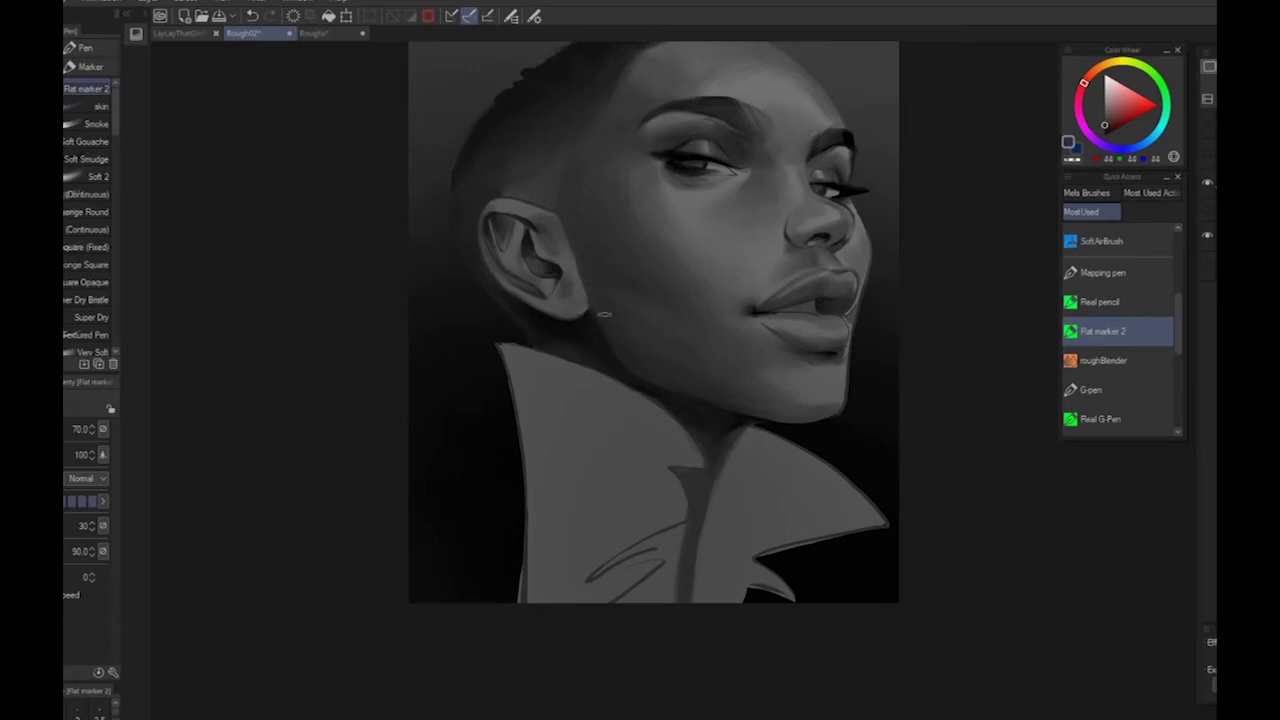
Blend the front edge of the ear into the cheek and temple with sampled dark grays
left_click(562, 217, "alt")
left_click_drag(562, 220, 580, 270)
left_click(570, 266, "alt")
left_click(570, 246, "alt")
scroll(674, 415, "down", 3)
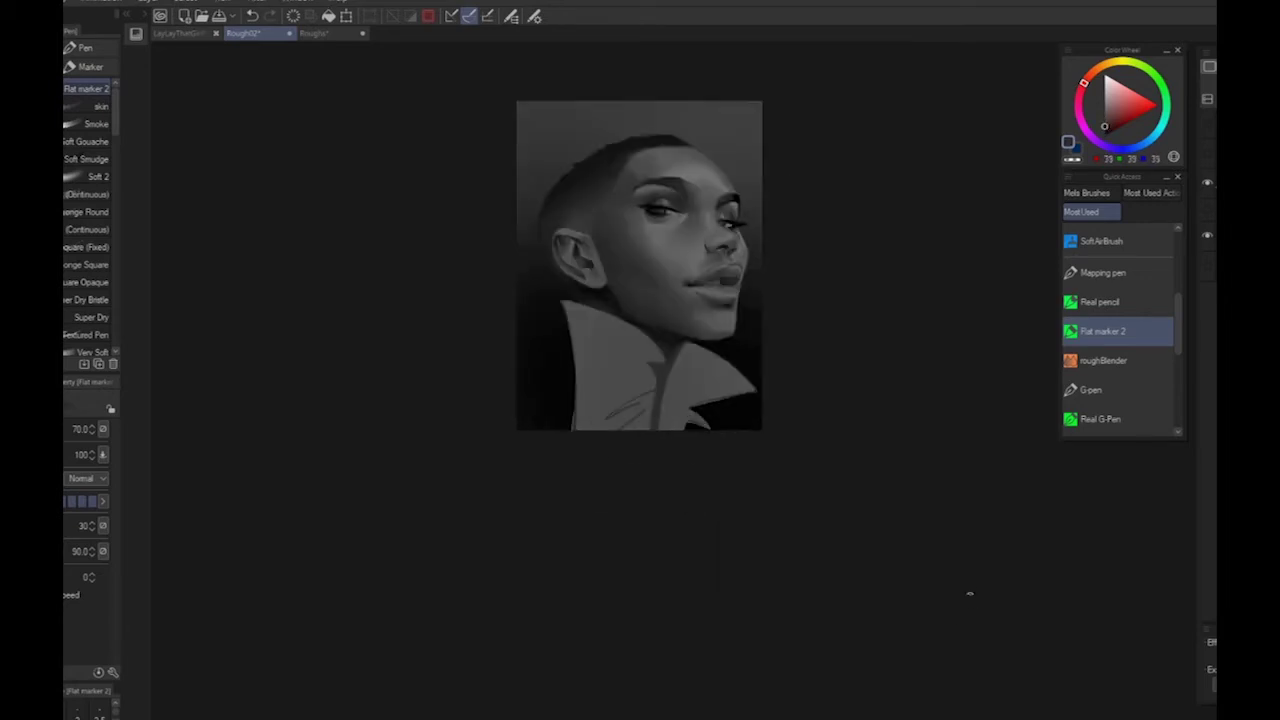
left_click(614, 206, "alt")
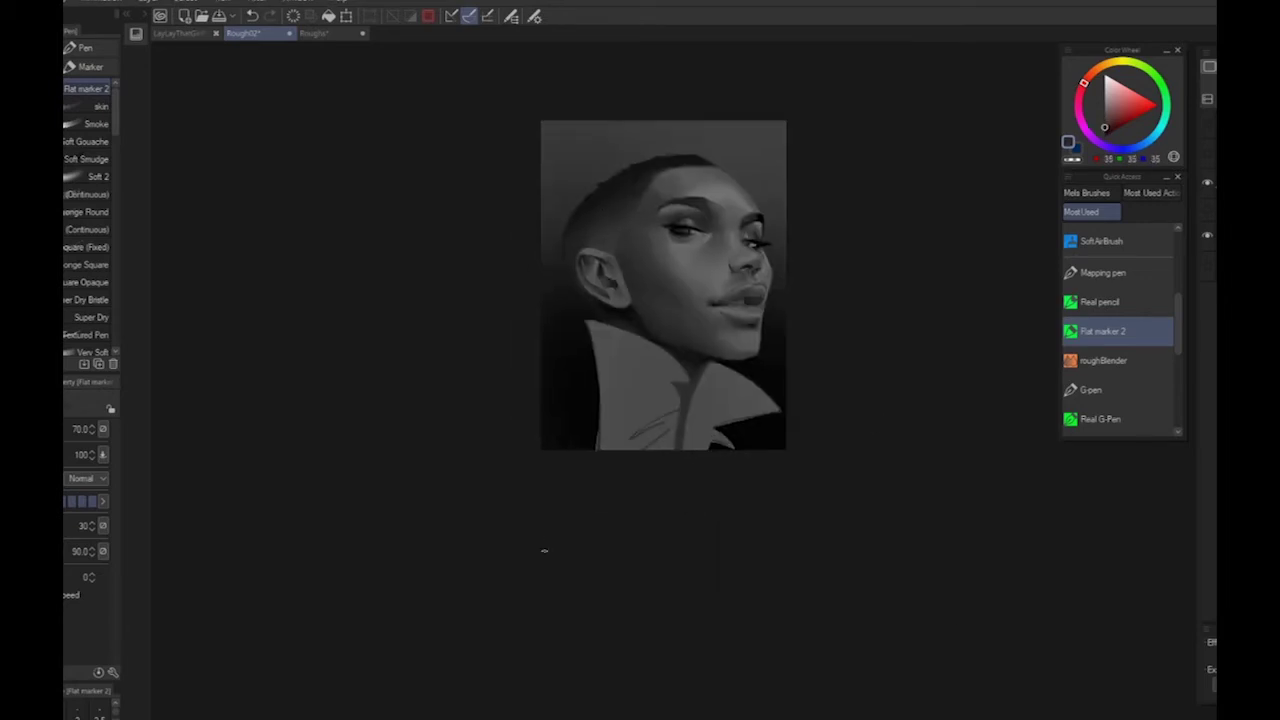
Define the front edge and underside of the chin with sampled dark grays at marker size 70
scroll(544, 550, "up", 2)
left_click(814, 340, "alt")
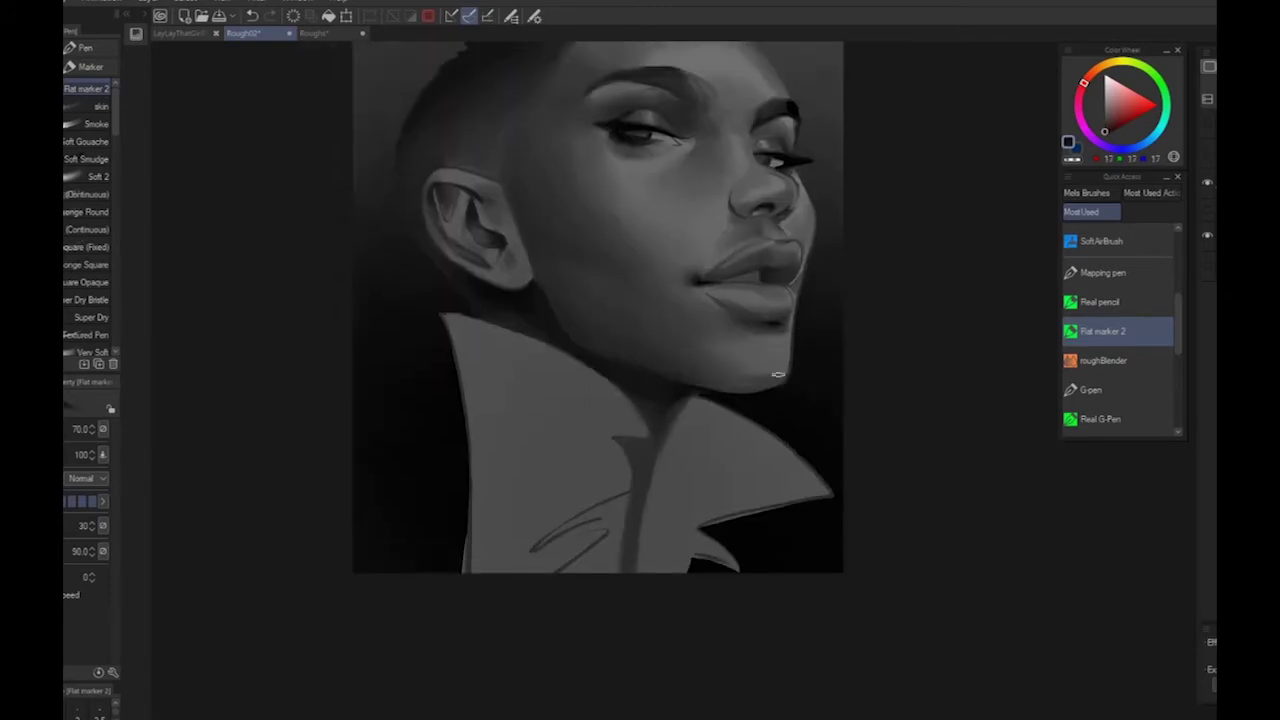
left_click_drag(783, 344, 775, 380)
left_click(728, 388, "alt")
left_click(697, 367, "alt")
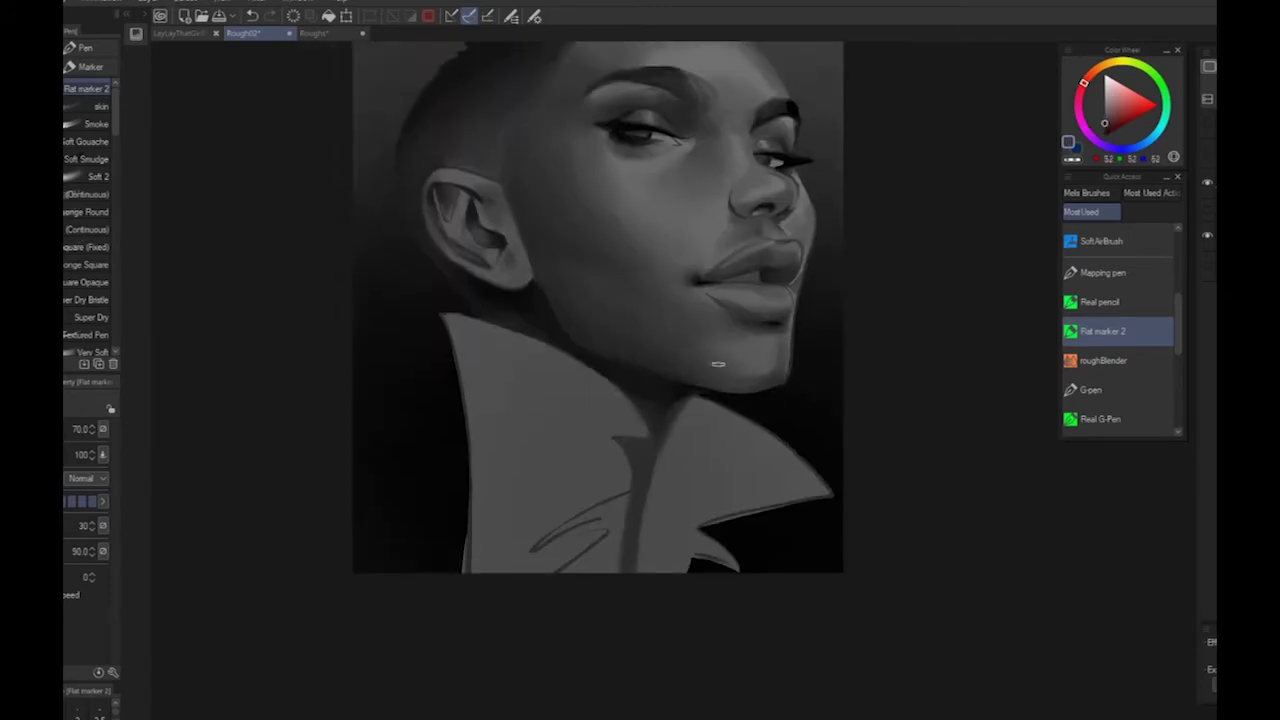
Blend the shadow beneath the lower lip into the chin with sampled grays at marker size 70
left_click(765, 316, "alt")
left_click_drag(742, 329, 731, 336)
left_click(702, 310, "alt")
left_click(718, 312, "alt")
left_click(749, 337, "alt")
left_click(771, 333, "alt")
scroll(771, 333, "down", 2)
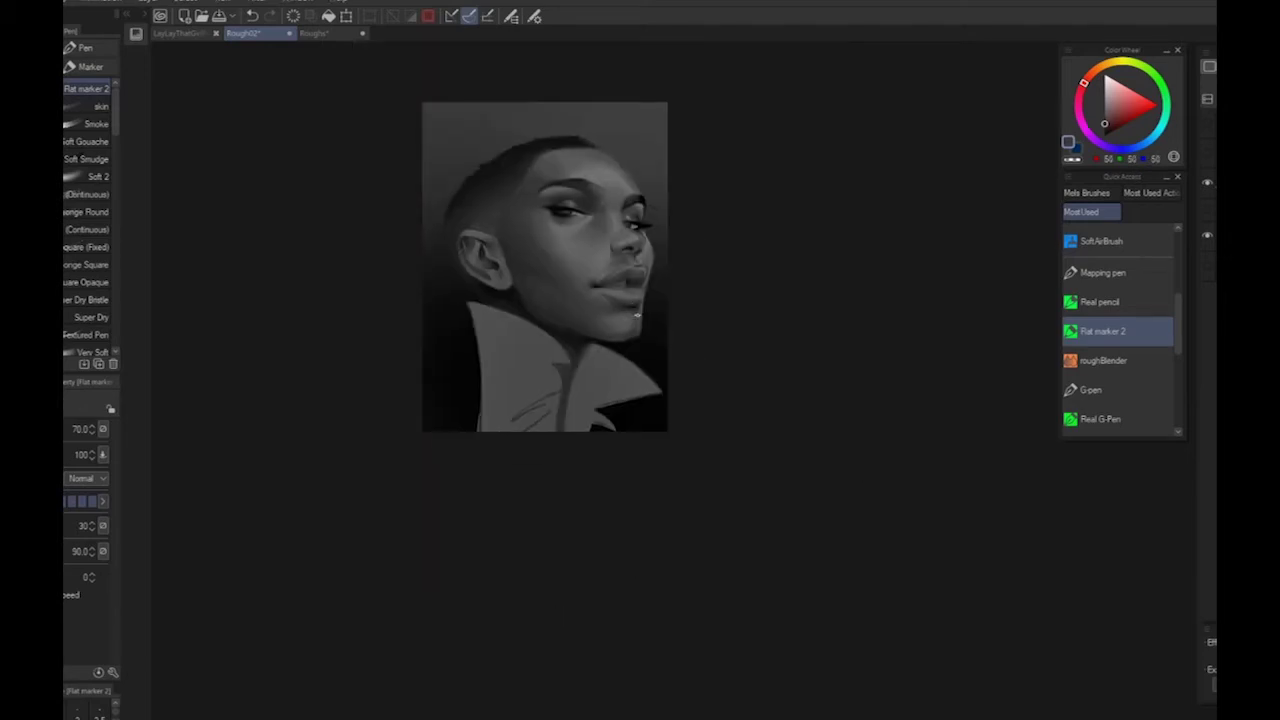
left_click(624, 330, "alt")
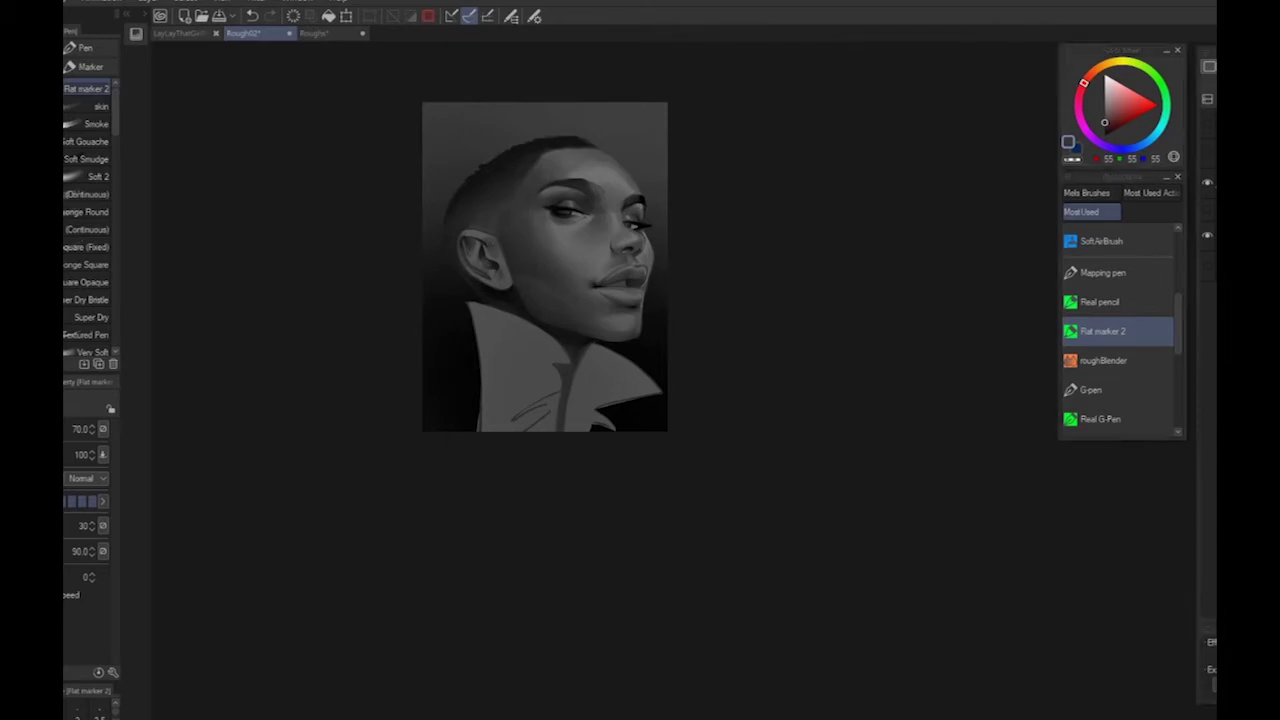
Touch up the hair edge at the back of the head with a sampled dark gray at marker size 70
key("ctrl+plus")
key("ctrl+plus")
left_click_drag(766, 454, 1018, 677)
left_click(499, 208, "alt")
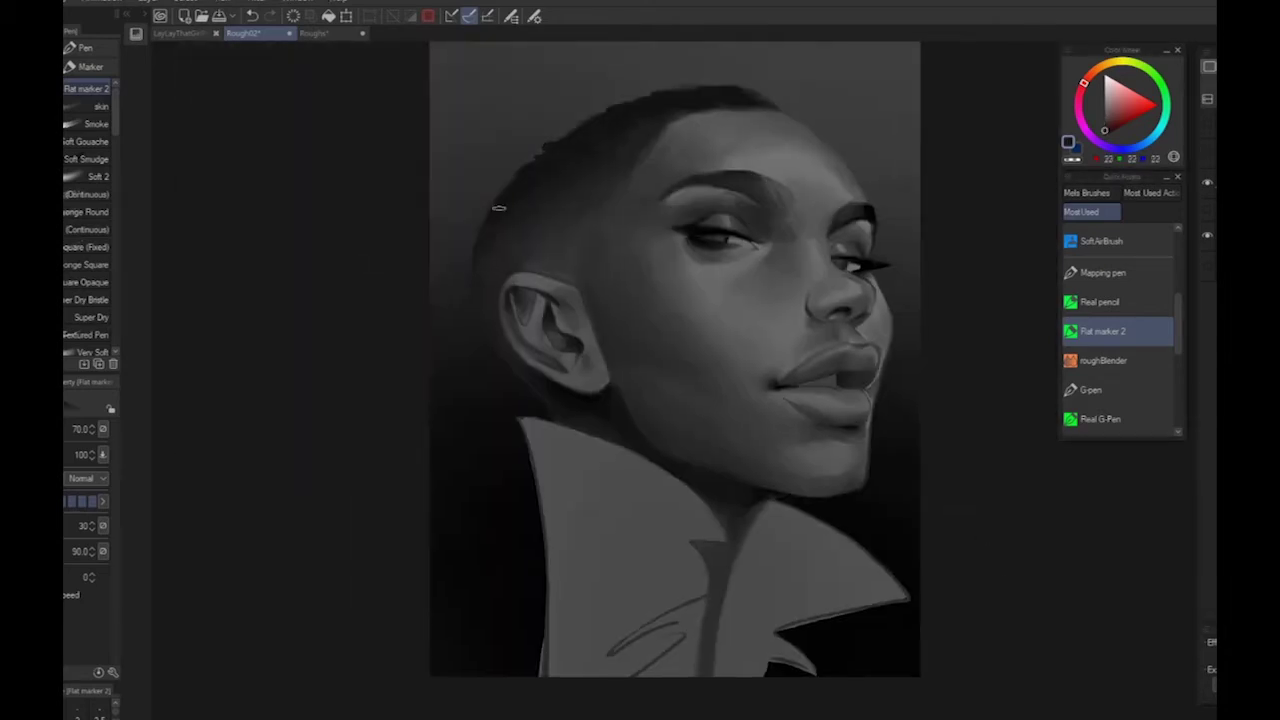
key("ctrl+minus")
key("ctrl+minus")
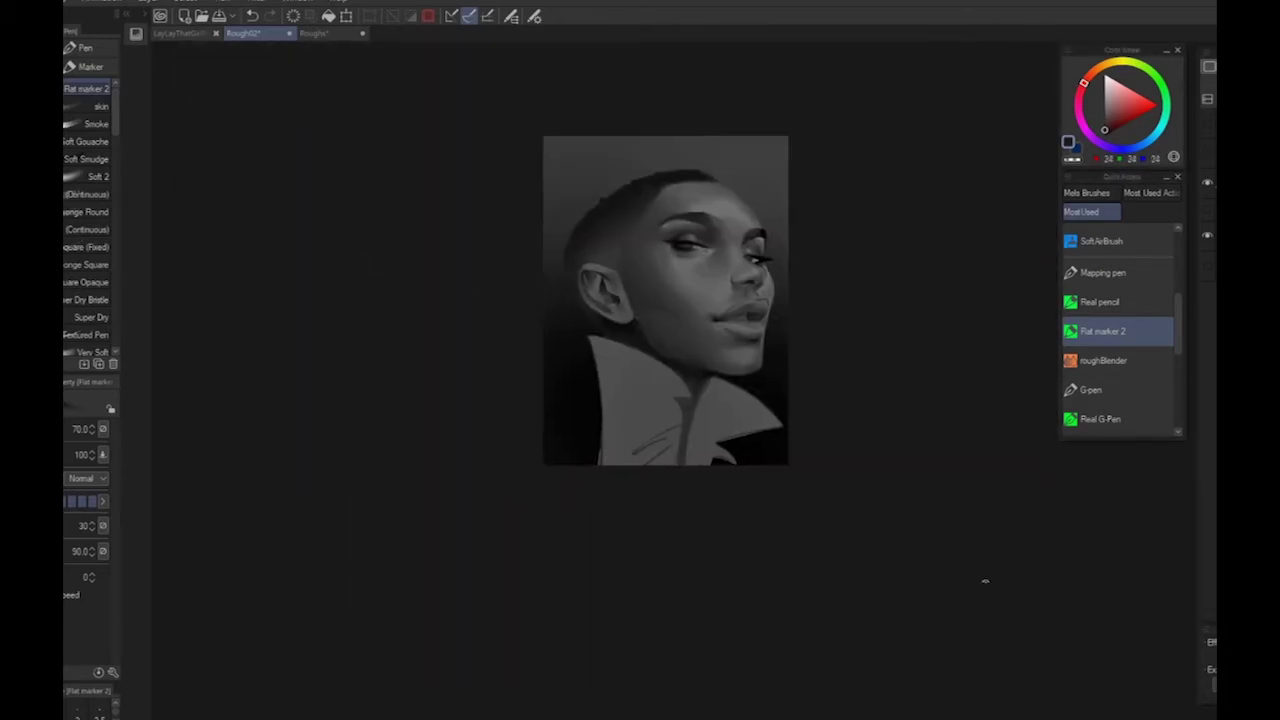
Add a new layer and fill both collar panels with white using Lasso fill
key("ctrl+shift+n")
left_click(1105, 75)
left_click(1112, 239)
left_click_drag(1179, 306, 1180, 240)
left_click(1110, 238)
mouse_move(604, 328)
left_mouse_down()
mouse_move(697, 391)
mouse_move(671, 447)
mouse_move(608, 424)
mouse_move(585, 330)
left_mouse_up()
mouse_move(707, 382)
left_mouse_down()
mouse_move(717, 463)
mouse_move(761, 427)
mouse_move(708, 388)
left_mouse_up()
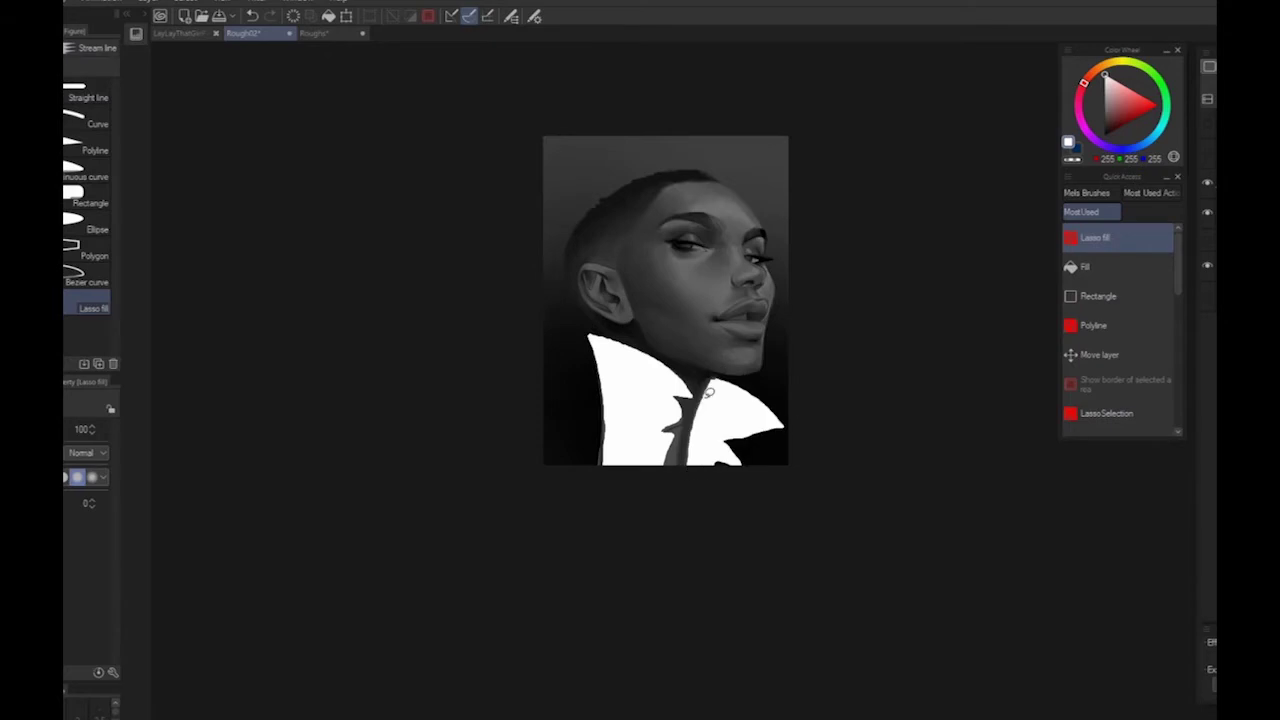
Clean up the large collar panel's outer and inner edges in white with Flat marker 2 at size 70
scroll(708, 392, "up", 4)
scroll(1130, 300, "down", 3)
left_click(1110, 362)
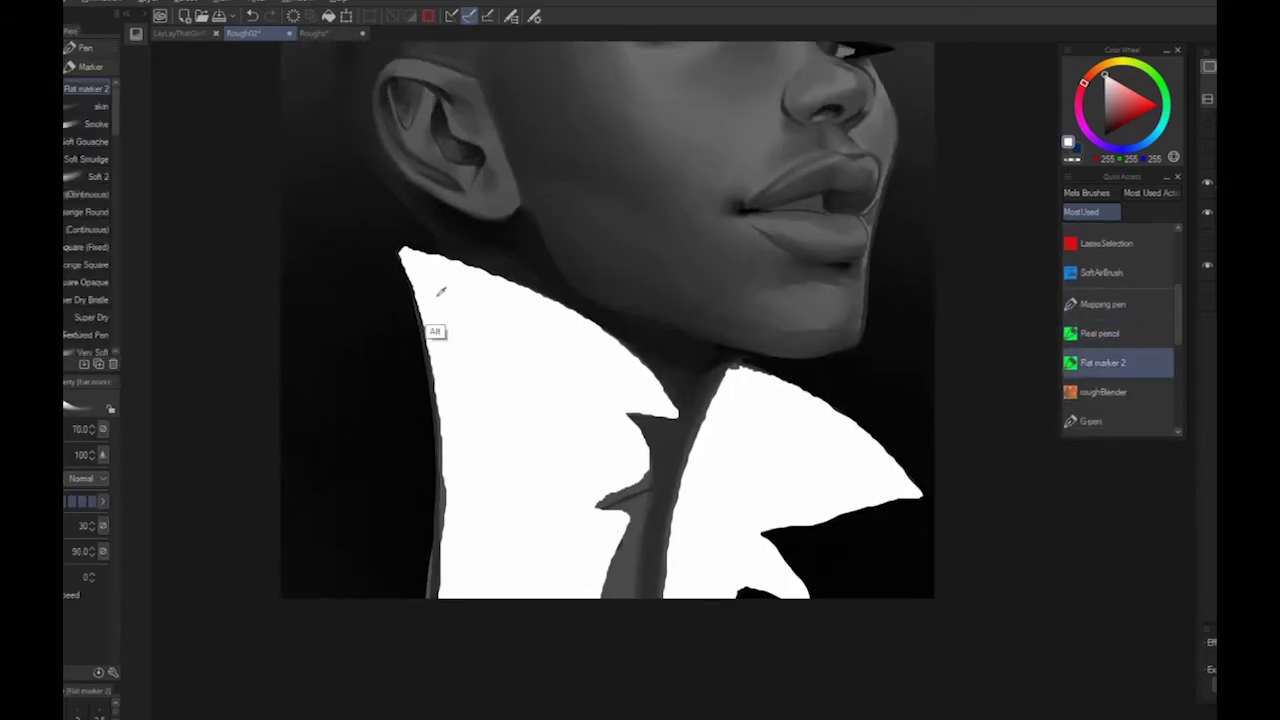
mouse_move(396, 243)
left_mouse_down()
mouse_move(592, 318)
mouse_move(660, 378)
mouse_move(618, 406)
mouse_move(625, 524)
mouse_move(605, 598)
left_mouse_up()
mouse_move(388, 242)
left_mouse_down()
mouse_move(409, 282)
mouse_move(438, 614)
left_mouse_up()
left_click_drag(430, 554, 430, 600)
left_click_drag(690, 460, 664, 574)
left_click_drag(468, 388, 541, 416)
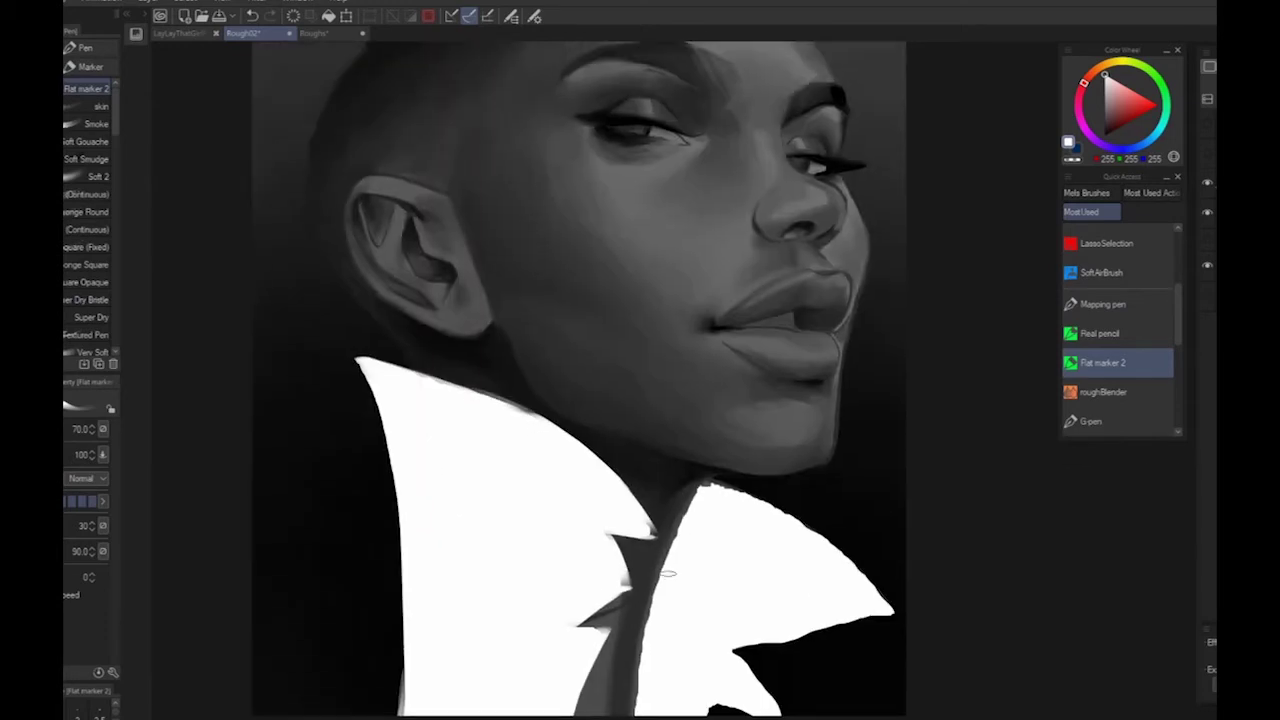
Smooth the upper edge of the smaller collar flap below the chin with white at marker size 70
scroll(669, 574, "down", 4)
left_click_drag(679, 600, 713, 450)
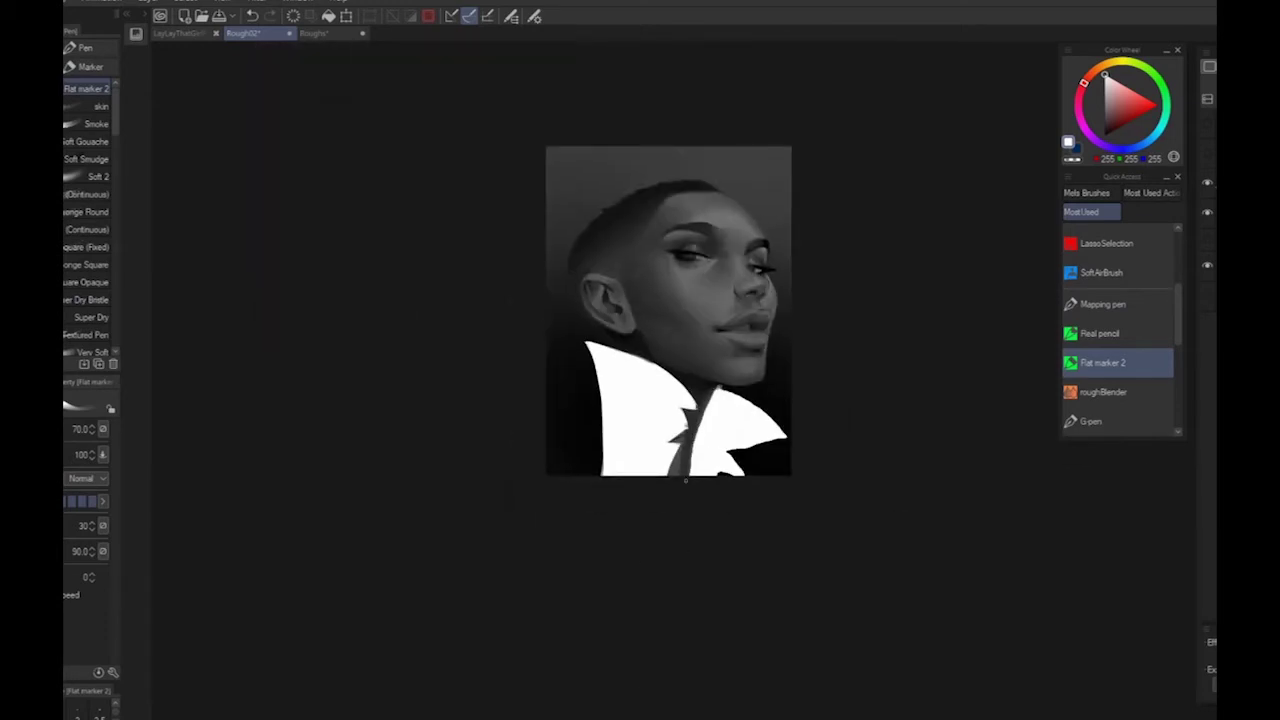
scroll(739, 357, "up", 4)
left_click_drag(739, 357, 605, 189)
left_click_drag(560, 250, 679, 318)
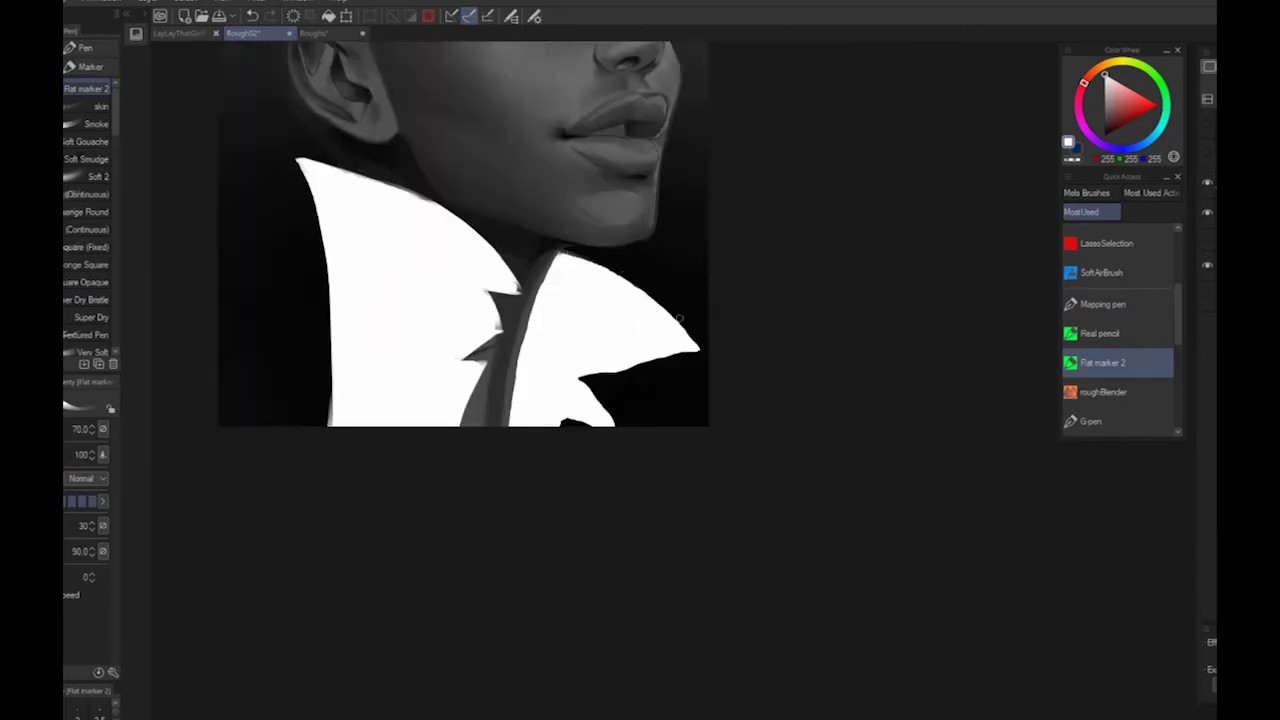
left_click_drag(576, 256, 680, 324)
Sharpen the smaller collar flap's lower edge and the pointed piece beneath it with white
left_click_drag(863, 364, 1003, 443)
left_click_drag(736, 452, 826, 438)
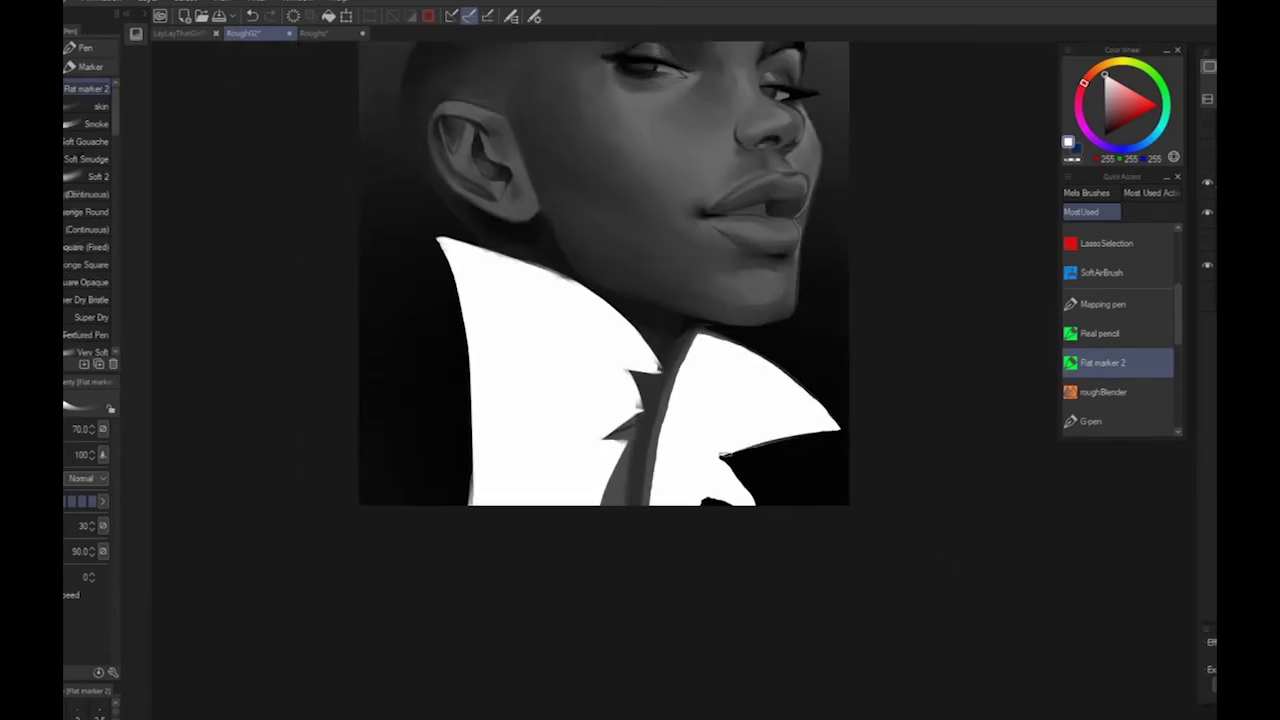
left_click_drag(726, 455, 812, 435)
left_click_drag(725, 458, 766, 507)
left_click_drag(730, 506, 710, 498)
scroll(820, 545, "down", 2)
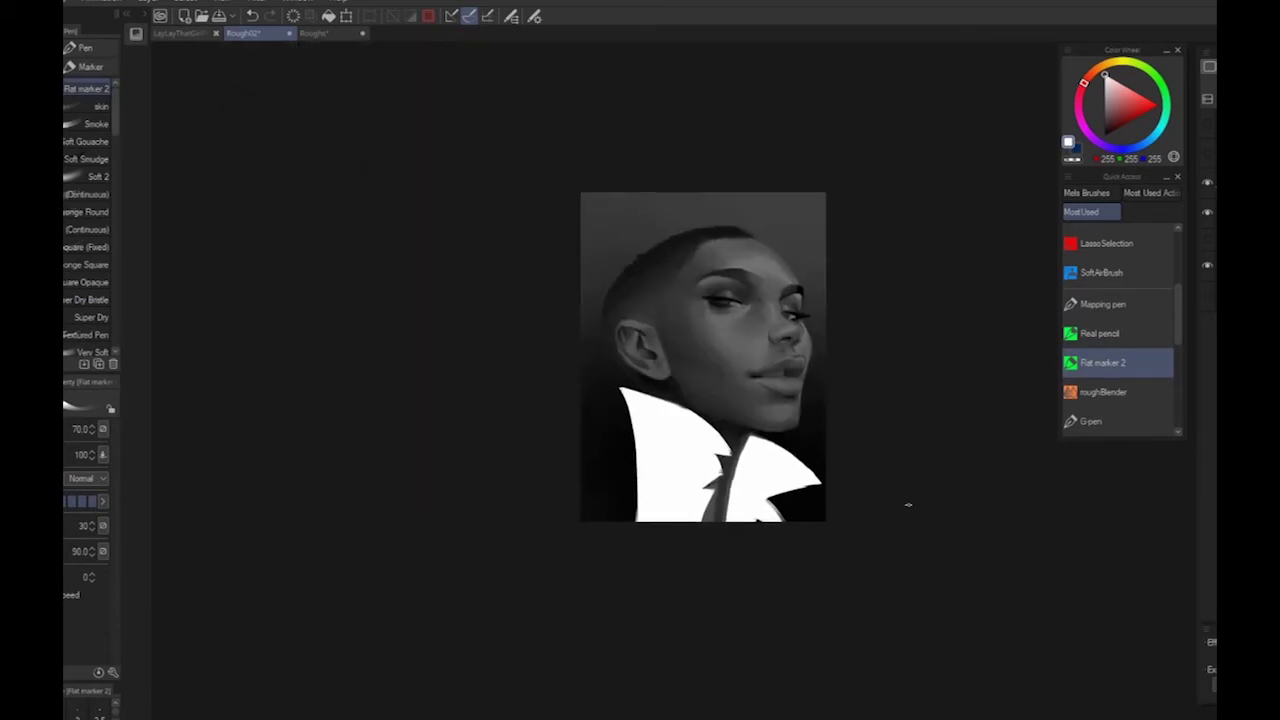
Clean up the large collar panel's upper edge near its tip with white at marker size 70
scroll(908, 506, "up", 3)
mouse_move(305, 238)
left_mouse_down()
mouse_move(323, 283)
mouse_move(348, 240)
mouse_move(363, 251)
left_mouse_up()
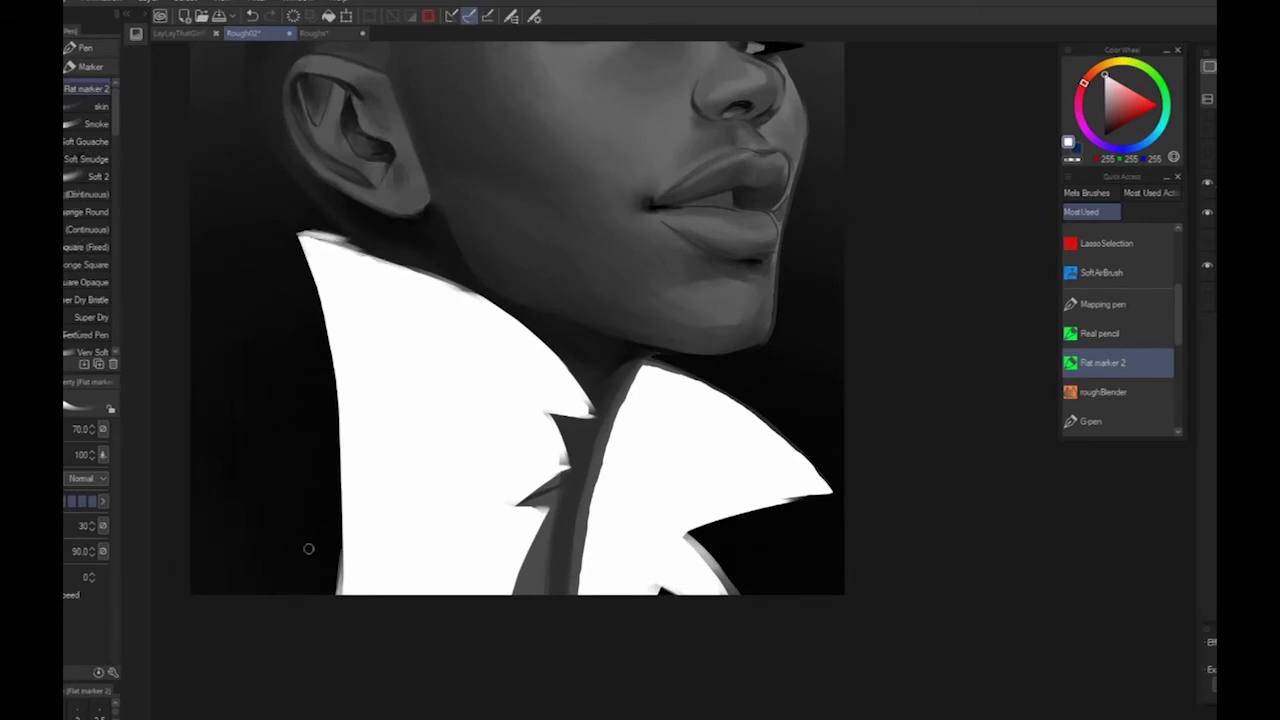
scroll(310, 551, "down", 3)
On a new layer, trace thin white rim light along the jaw, earlobe and lower lip with Flat marker 2 at size 25
left_click_drag(787, 423, 973, 371)
key("ctrl+plus")
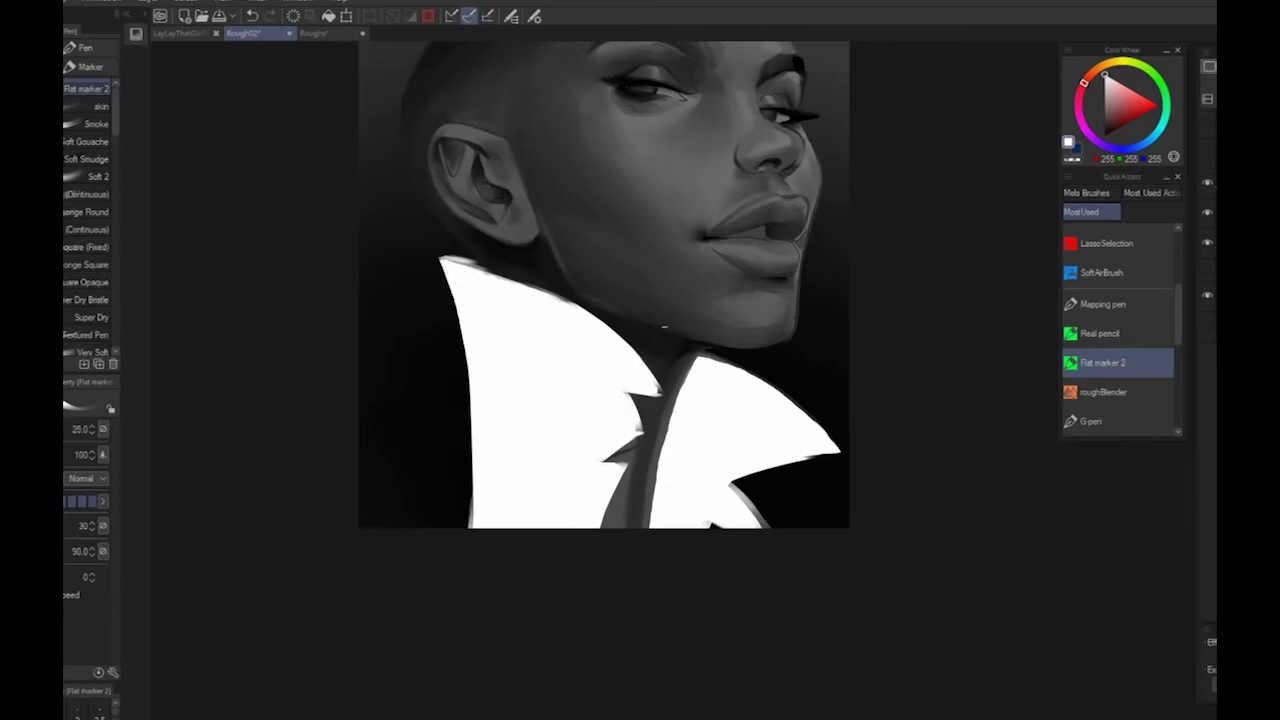
left_click_drag(578, 292, 728, 345)
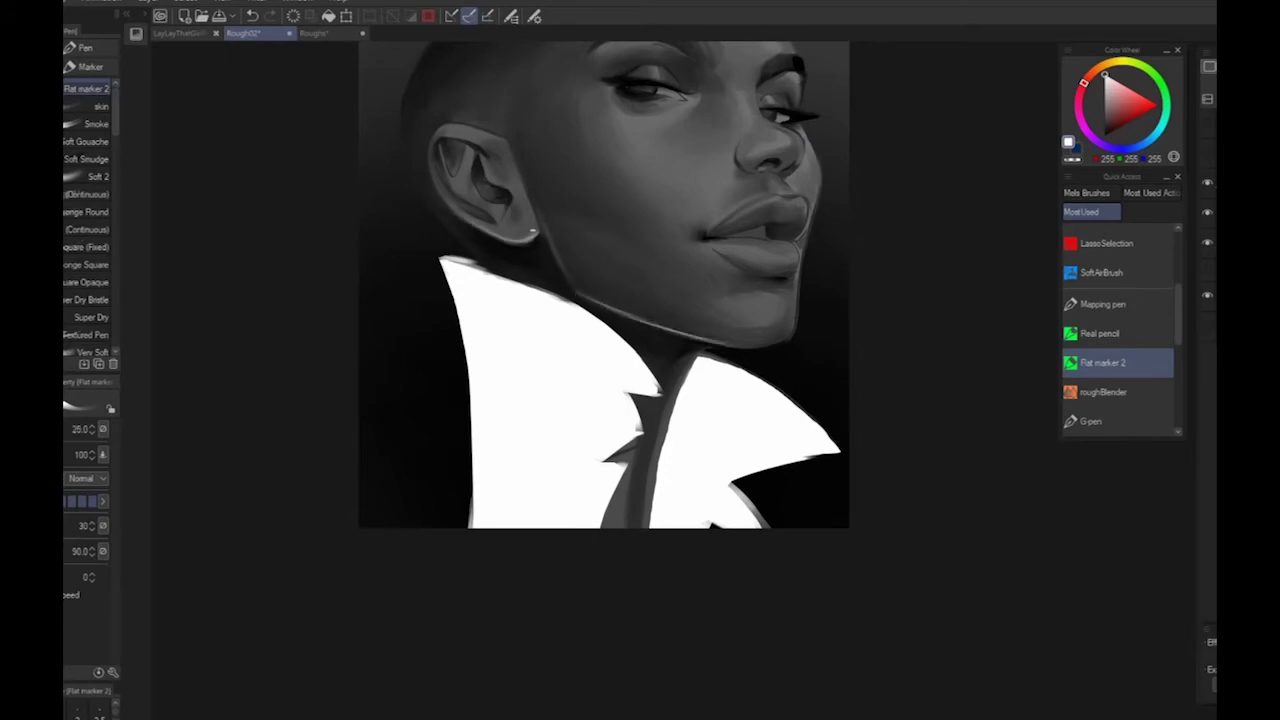
scroll(532, 232, "down", 4)
scroll(526, 245, "up", 4)
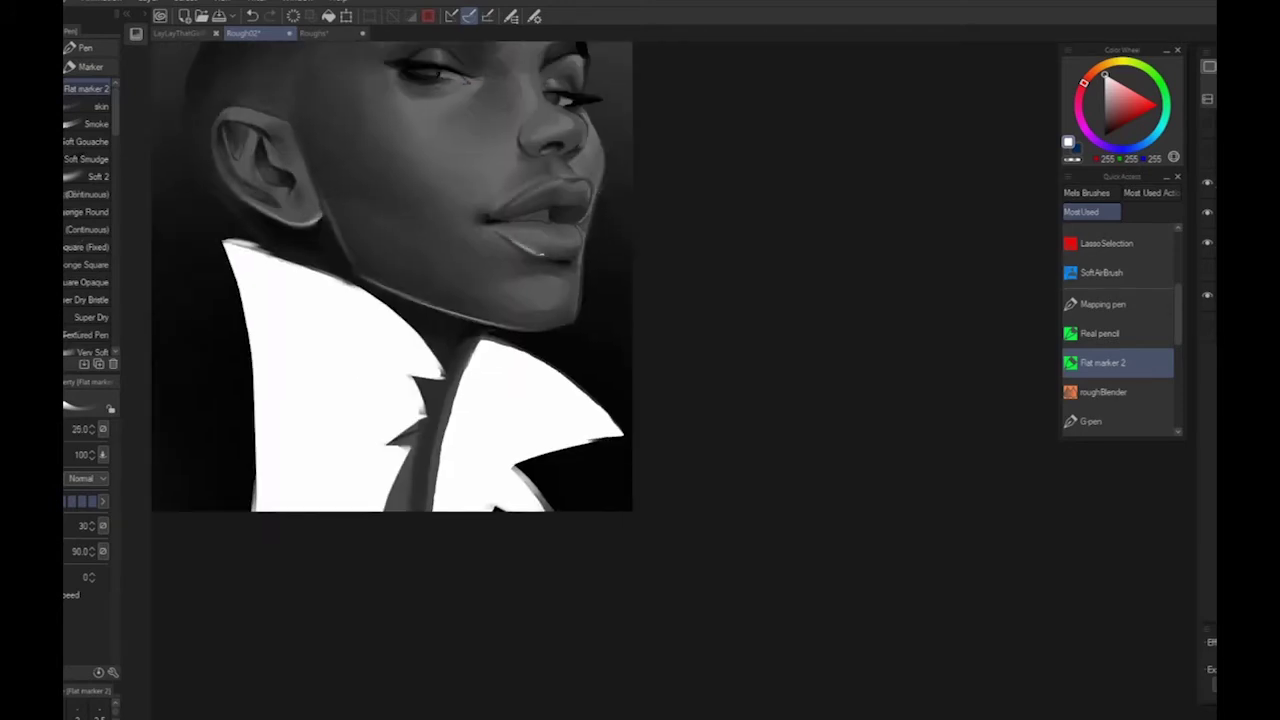
left_click_drag(811, 476, 1050, 465)
scroll(245, 441, "down", 3)
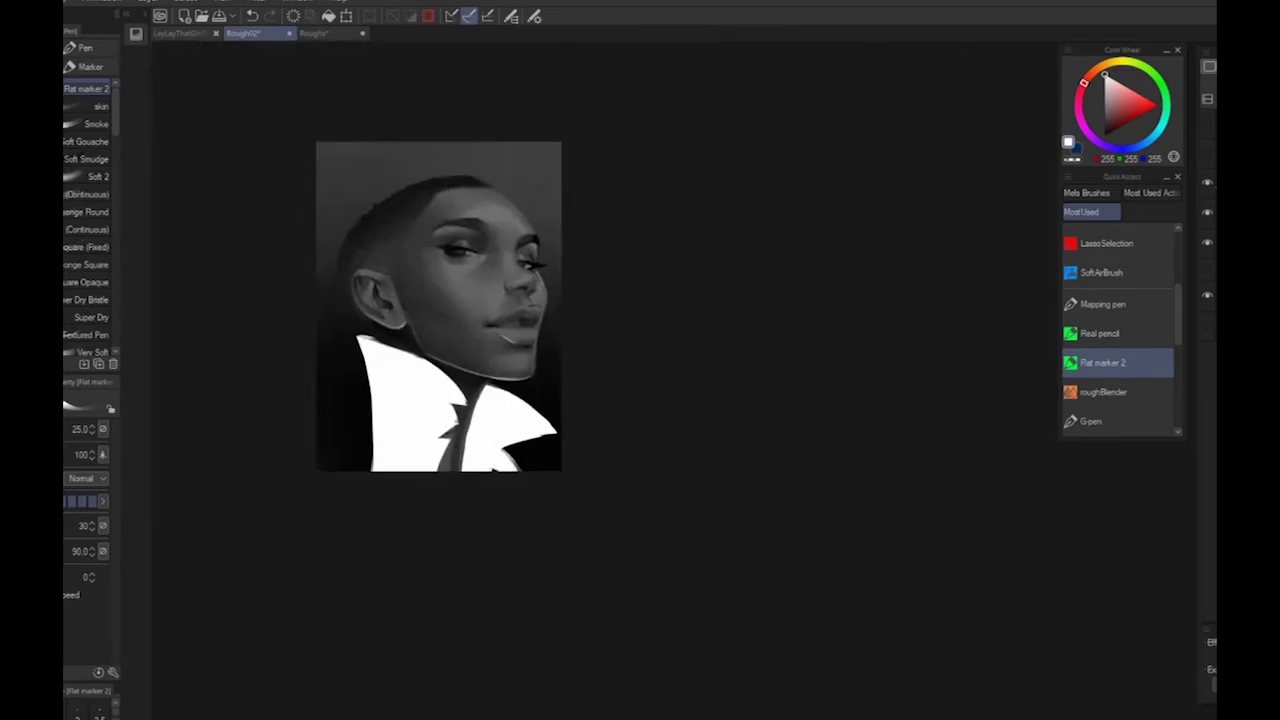
Thicken the white rim light running from the ear down the jaw at marker size 60
scroll(503, 379, "up", 3)
key("bracketright")
key("bracketright")
key("bracketright")
key("bracketright")
mouse_move(311, 240)
left_mouse_down()
mouse_move(354, 322)
mouse_move(448, 364)
left_mouse_up()
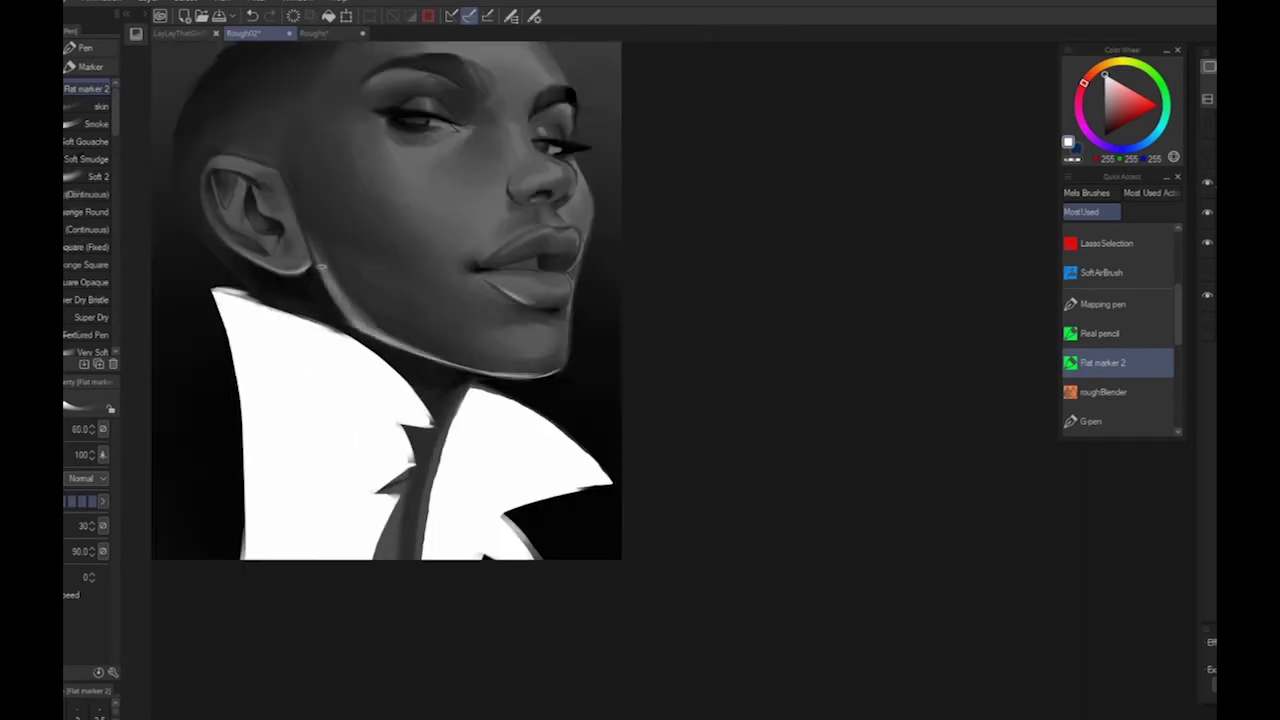
Strengthen the white rim light on the ear's outer edge and lobe at marker size 60
scroll(943, 537, "down", 3)
scroll(283, 208, "up", 5)
mouse_move(286, 210)
left_mouse_down()
mouse_move(414, 282)
mouse_move(332, 256)
left_mouse_up()
scroll(943, 571, "down", 3)
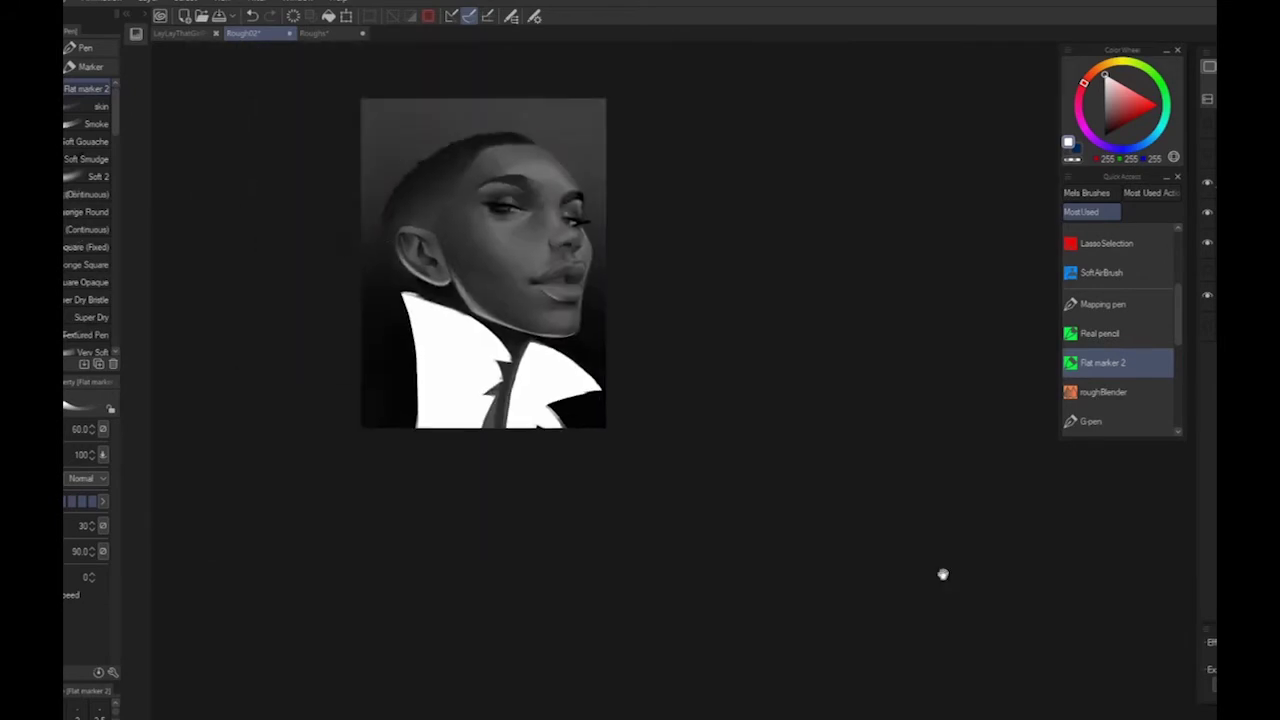
scroll(943, 593, "up", 4)
left_click_drag(296, 96, 348, 124)
left_click_drag(749, 384, 920, 698)
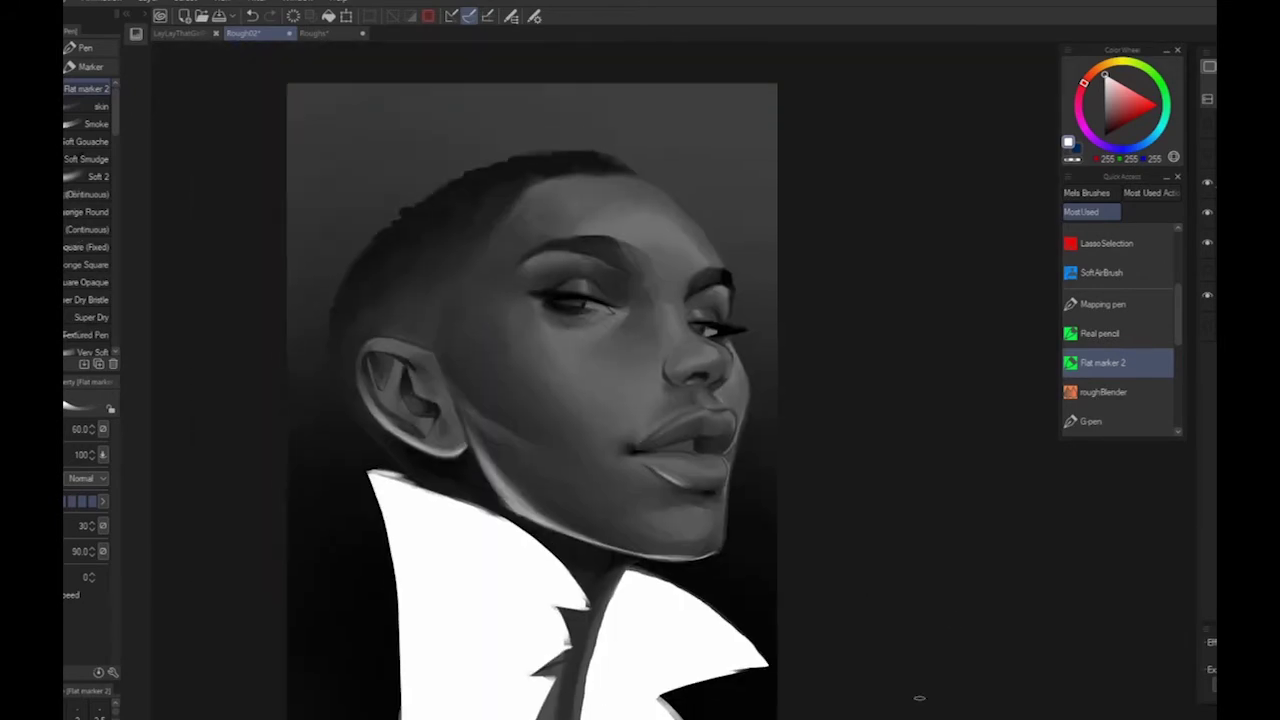
Paint a white streak from the ear across the lower cheek, reinforce the jaw and nose highlights, and refine the ear's front edge at size 30
key("bracketright")
key("bracketright")
left_click_drag(445, 370, 546, 462)
mouse_move(450, 403)
left_mouse_down()
mouse_move(484, 464)
mouse_move(646, 557)
left_mouse_up()
left_click_drag(684, 380, 724, 386)
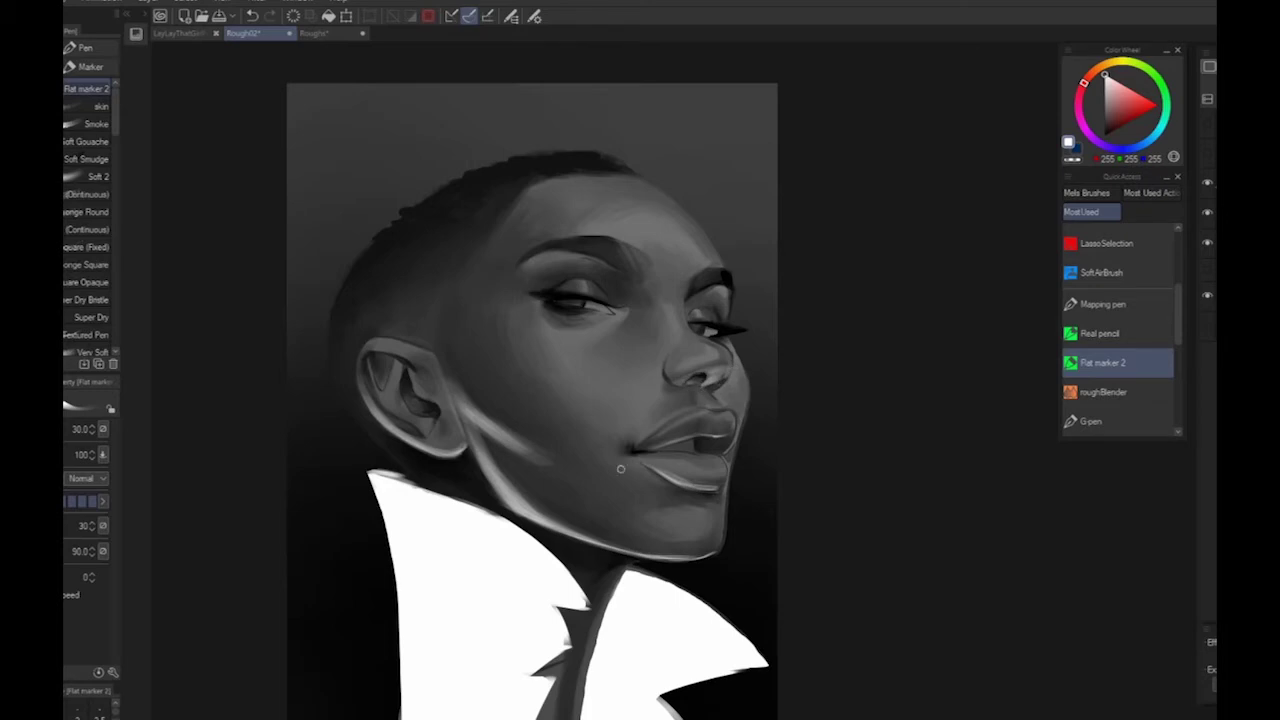
mouse_move(440, 362)
left_mouse_down()
mouse_move(491, 485)
mouse_move(456, 401)
left_mouse_up()
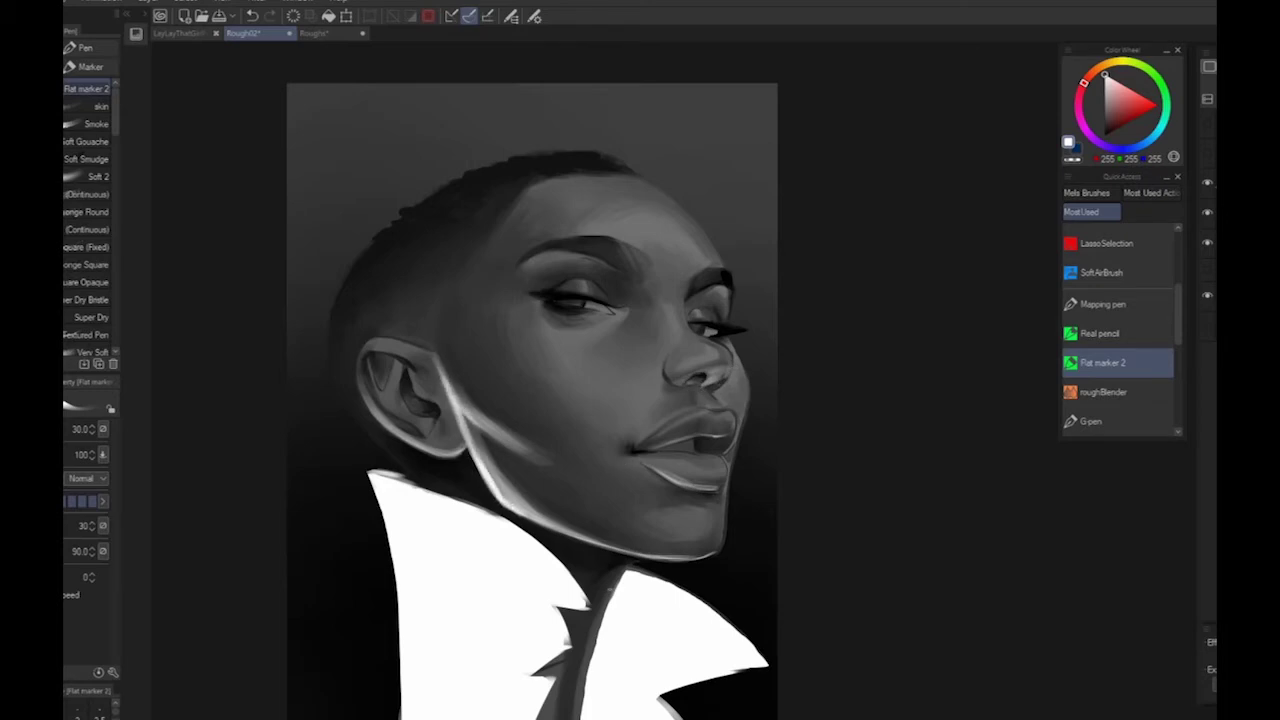
Soften the jaw and cheek highlights by erasing with the transparent color at marker size 70
key("c")
mouse_move(476, 444)
left_mouse_down()
mouse_move(510, 500)
mouse_move(586, 537)
mouse_move(510, 505)
left_mouse_up()
mouse_move(455, 375)
left_mouse_down()
mouse_move(500, 435)
mouse_move(532, 448)
left_mouse_up()
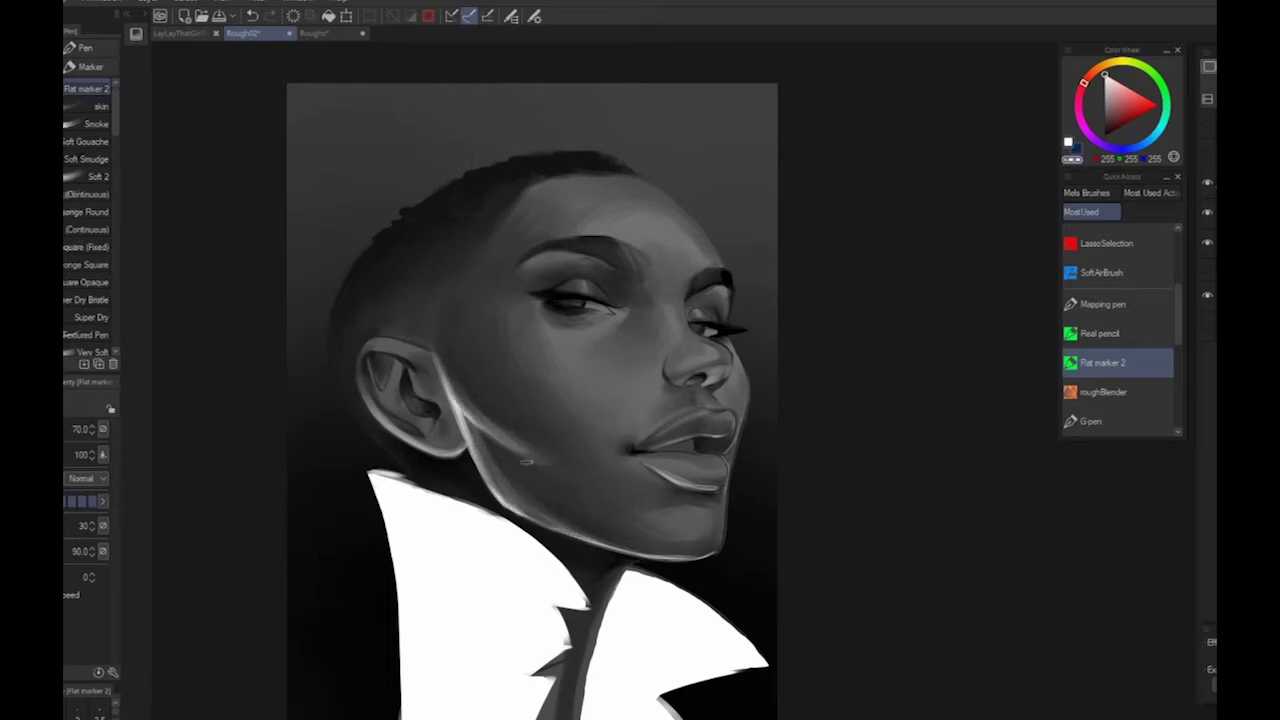
mouse_move(465, 408)
left_mouse_down()
mouse_move(505, 482)
mouse_move(436, 366)
left_mouse_up()
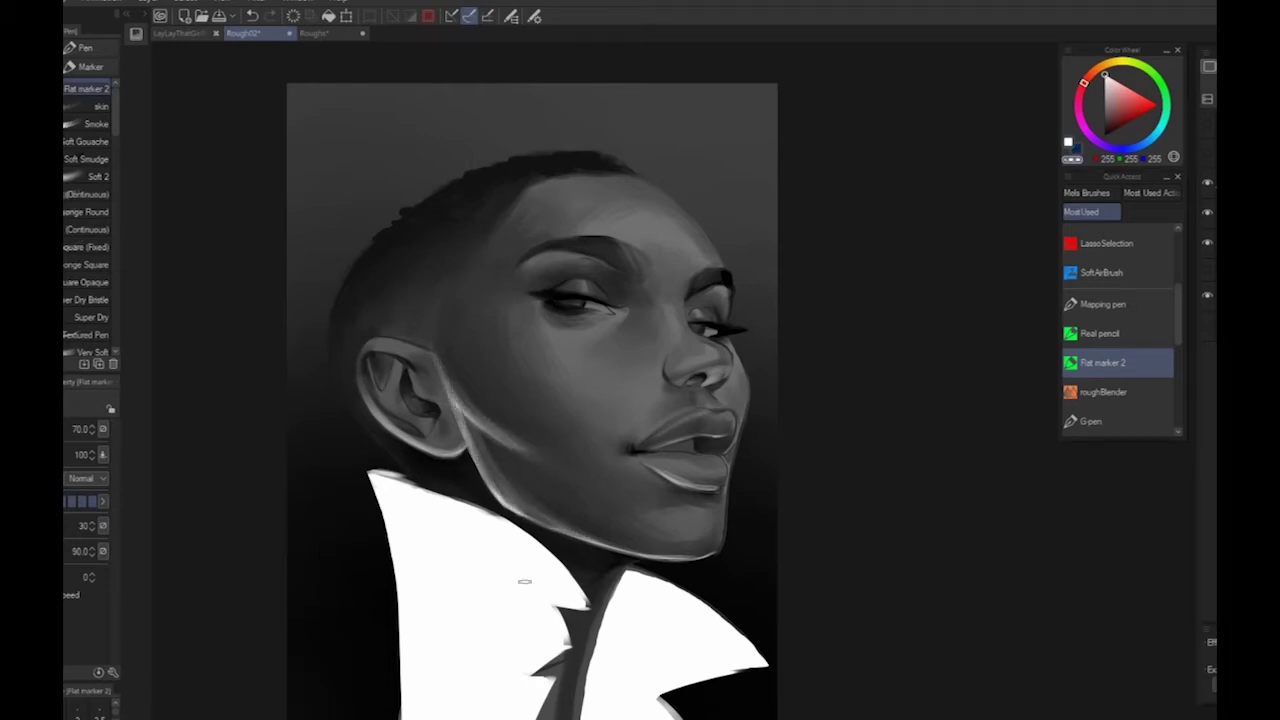
Thin the highlights in front of the ear and along its outer rim and lobe with the transparent color
scroll(525, 581, "down", 2)
scroll(846, 574, "up", 3)
left_click_drag(400, 600, 885, 578)
left_click_drag(456, 282, 478, 364)
left_click_drag(366, 324, 460, 380)
left_click_drag(344, 308, 396, 356)
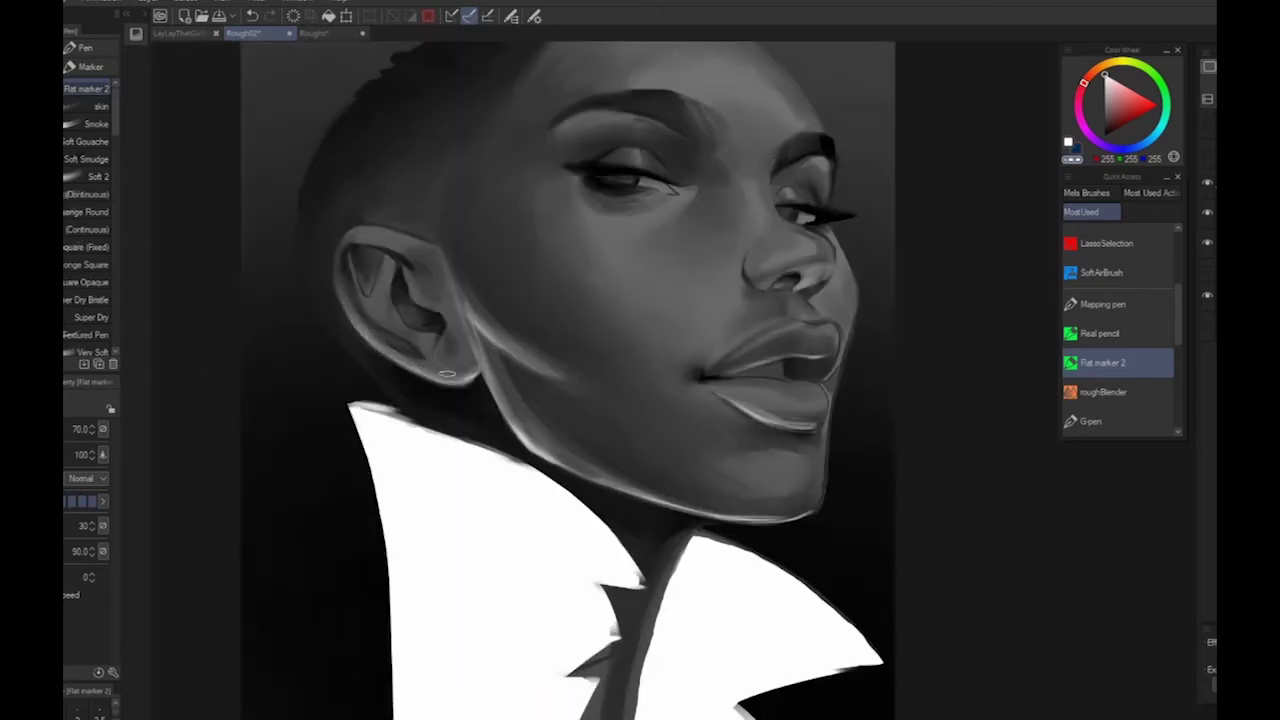
mouse_move(336, 300)
left_mouse_down()
mouse_move(366, 315)
mouse_move(416, 366)
left_mouse_up()
scroll(526, 420, "down", 3)
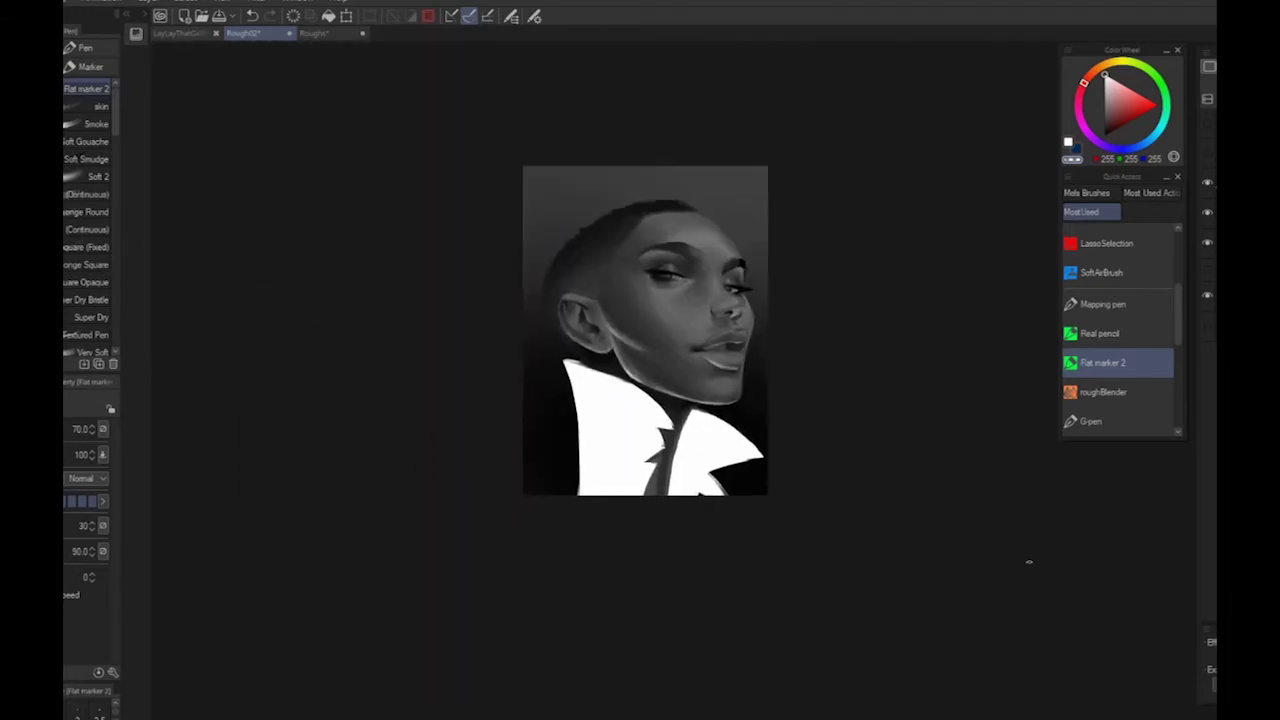
Trim the cheek streak and the jaw rim light below the ear with the transparent color at size 70
scroll(1030, 563, "up", 2)
mouse_move(860, 465)
left_mouse_down()
mouse_move(782, 371)
mouse_move(804, 431)
left_mouse_up()
left_click_drag(514, 322, 588, 367)
left_click_drag(509, 278, 596, 367)
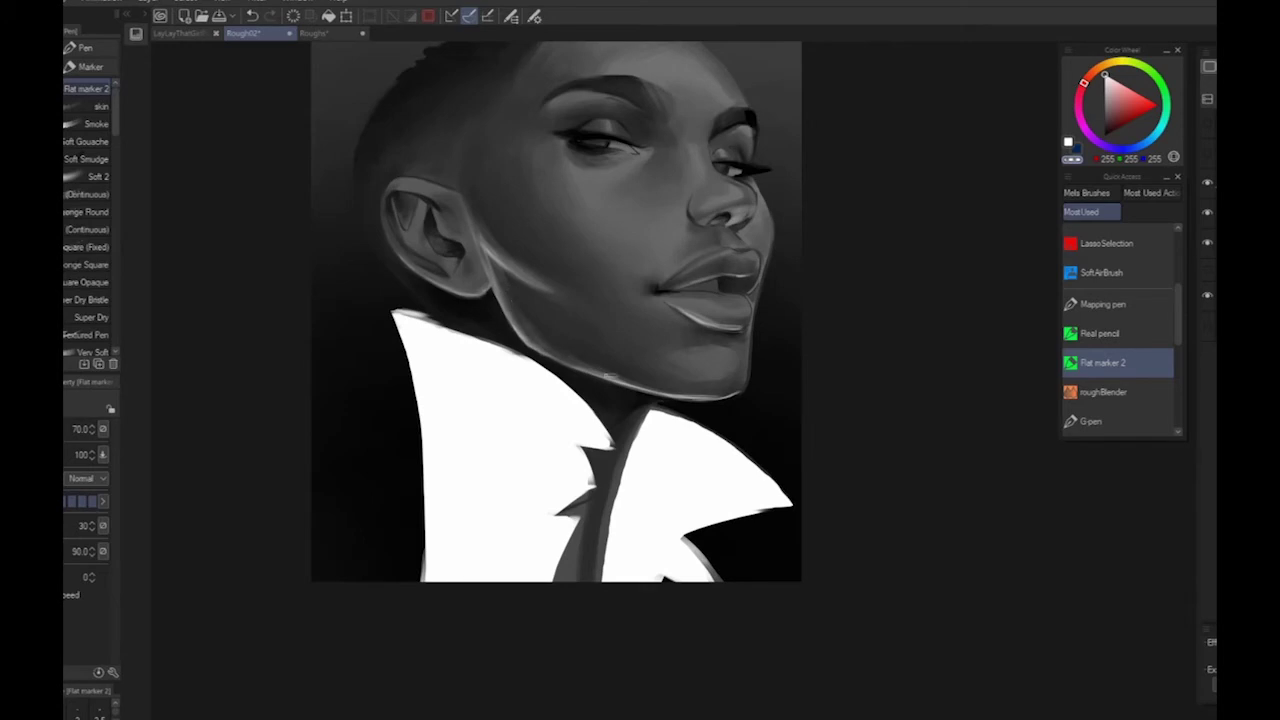
scroll(726, 424, "down", 5)
scroll(771, 374, "up", 5)
left_click_drag(771, 374, 860, 538)
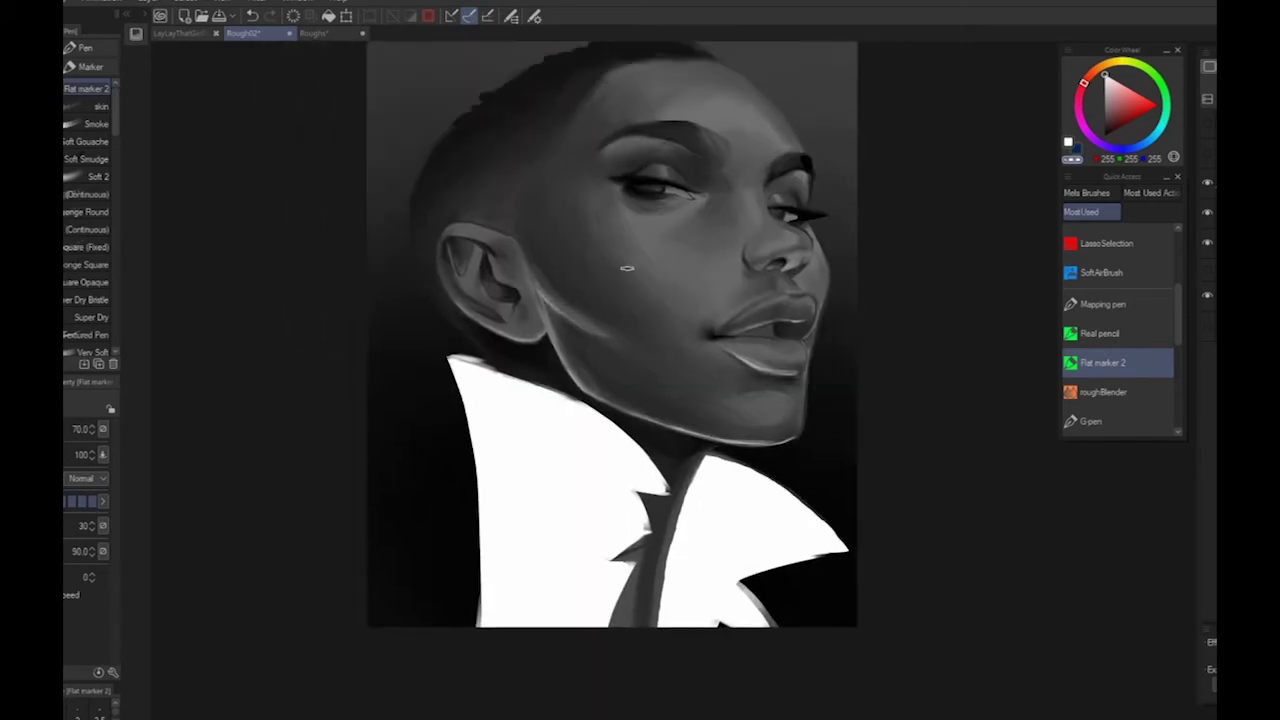
Blend the cheek below the near eye with dark grays sampled from the face at marker size 70
left_click(613, 198, "alt")
left_click(608, 240, "alt")
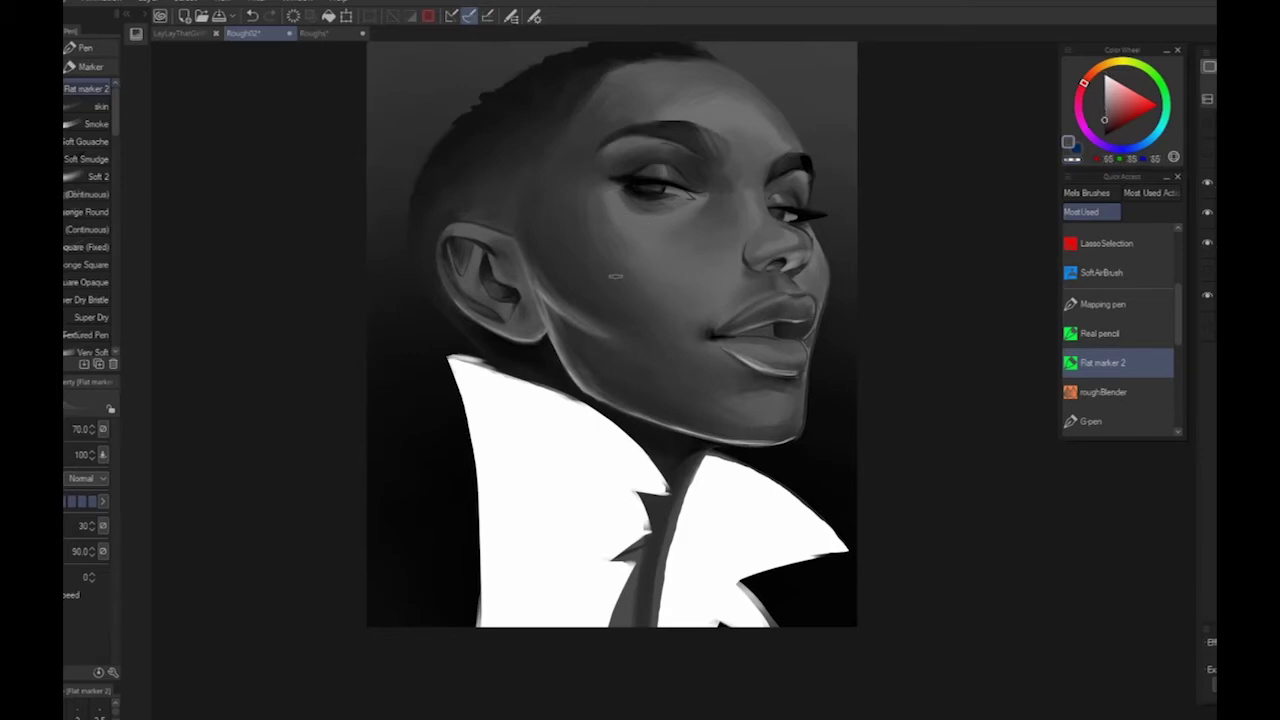
scroll(687, 459, "down", 3)
left_click(657, 338, "alt")
left_click(661, 326, "alt")
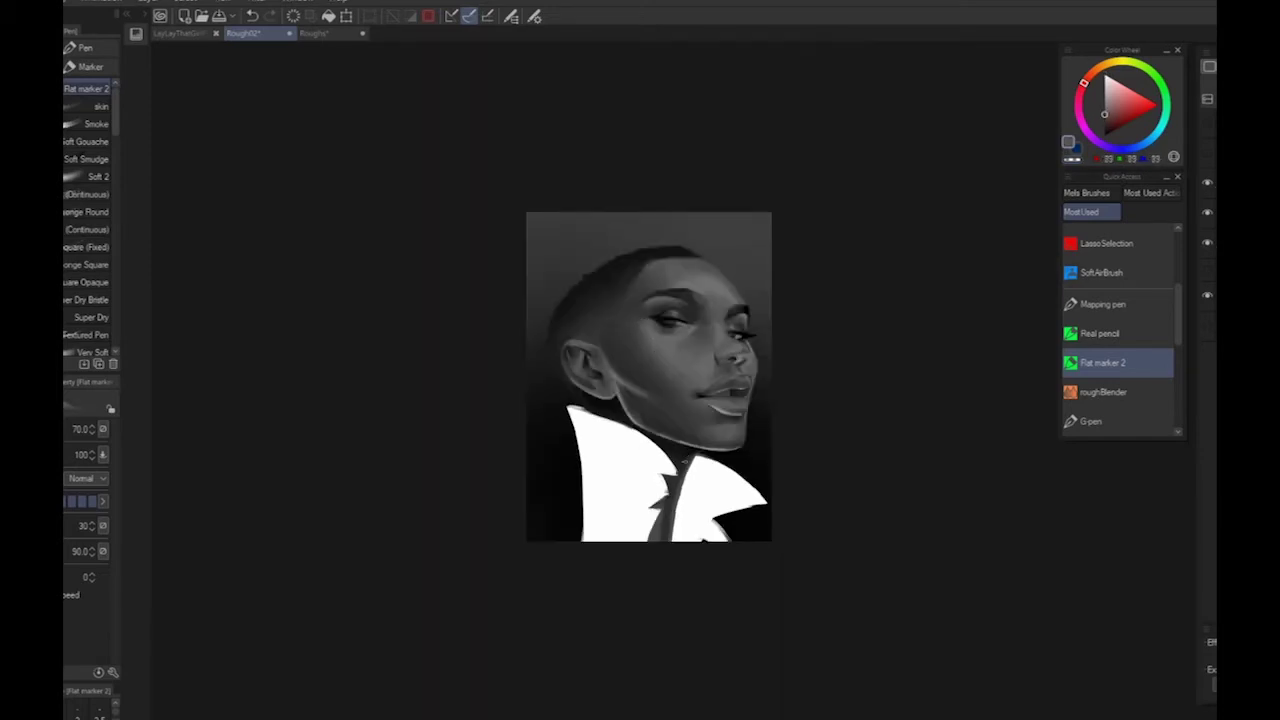
scroll(772, 541, "up", 3)
Blend the near eye's upper lid and brow bone with sampled grays, and darken the eye's outer corner with near-black
left_click_drag(747, 245, 921, 537)
left_click(725, 218, "alt")
left_click(695, 210, "alt")
left_click(691, 193, "alt")
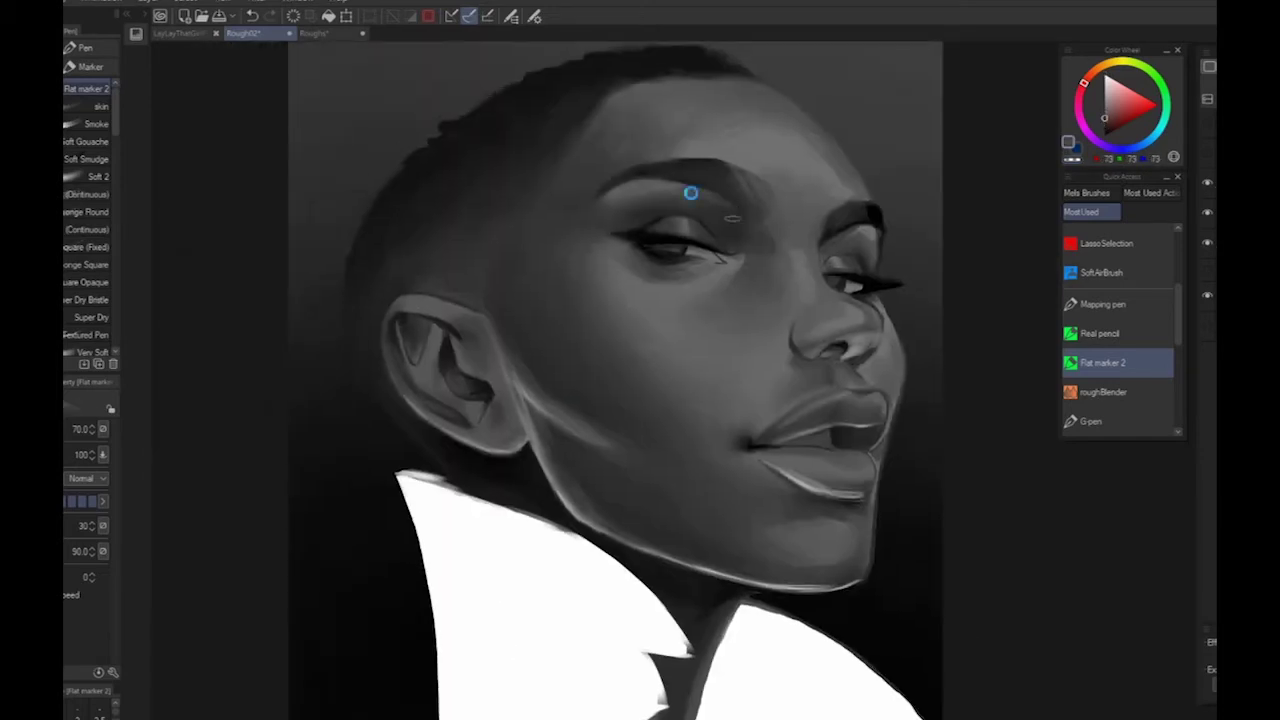
left_click(735, 251, "alt")
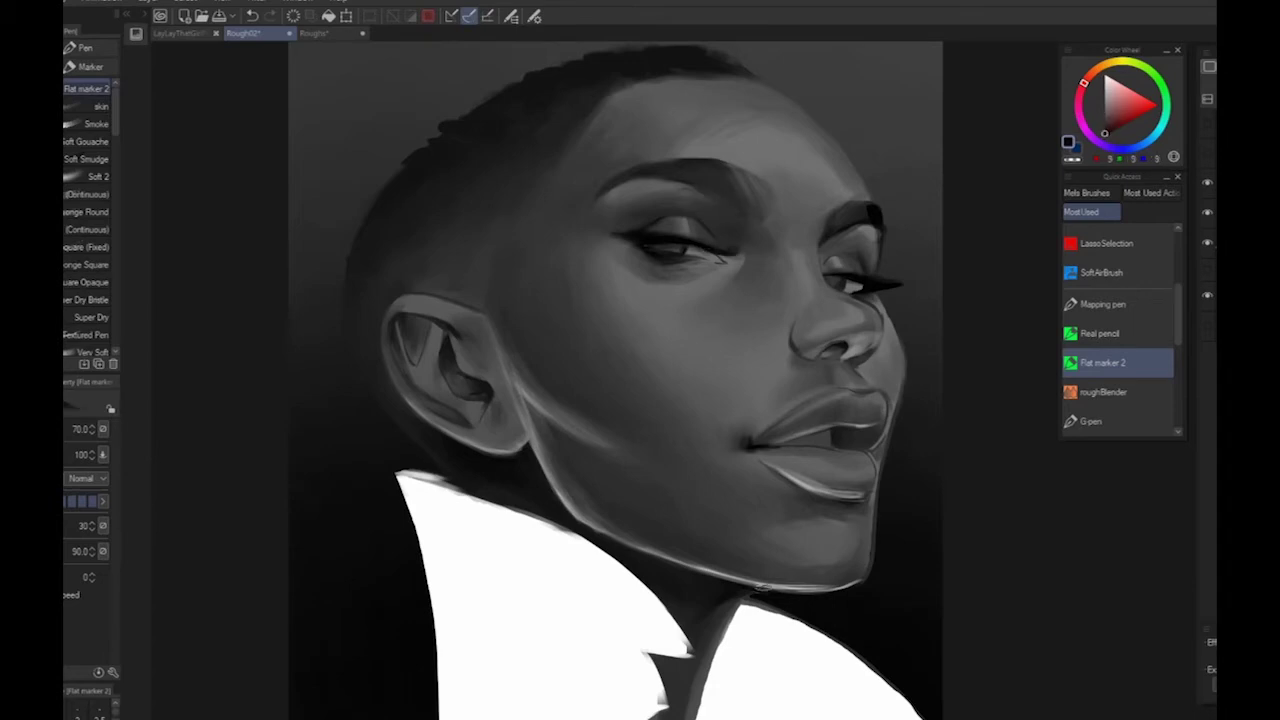
left_click_drag(631, 243, 657, 258)
scroll(810, 432, "down", 3)
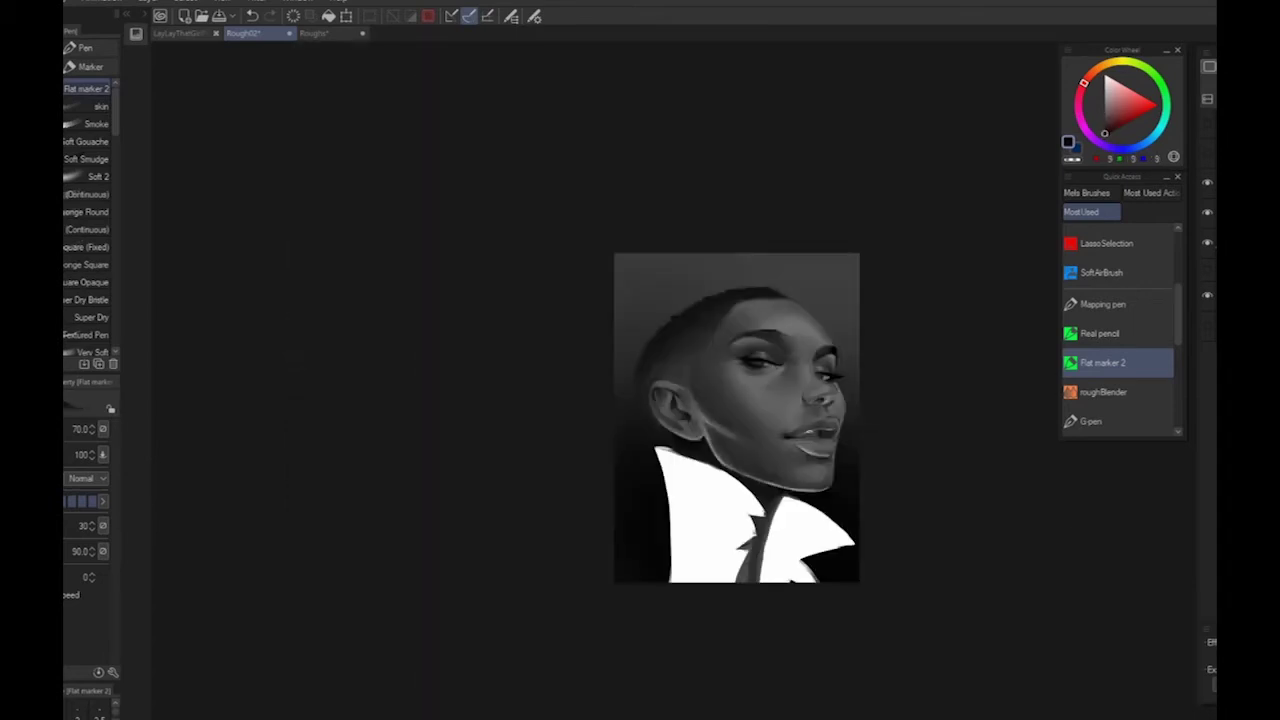
Shade the upper lip's edge with grays sampled from the surrounding skin at marker size 70
scroll(1050, 550, "up", 3)
left_click(689, 288, "alt")
left_click(752, 267, "alt")
left_click_drag(746, 266, 702, 271)
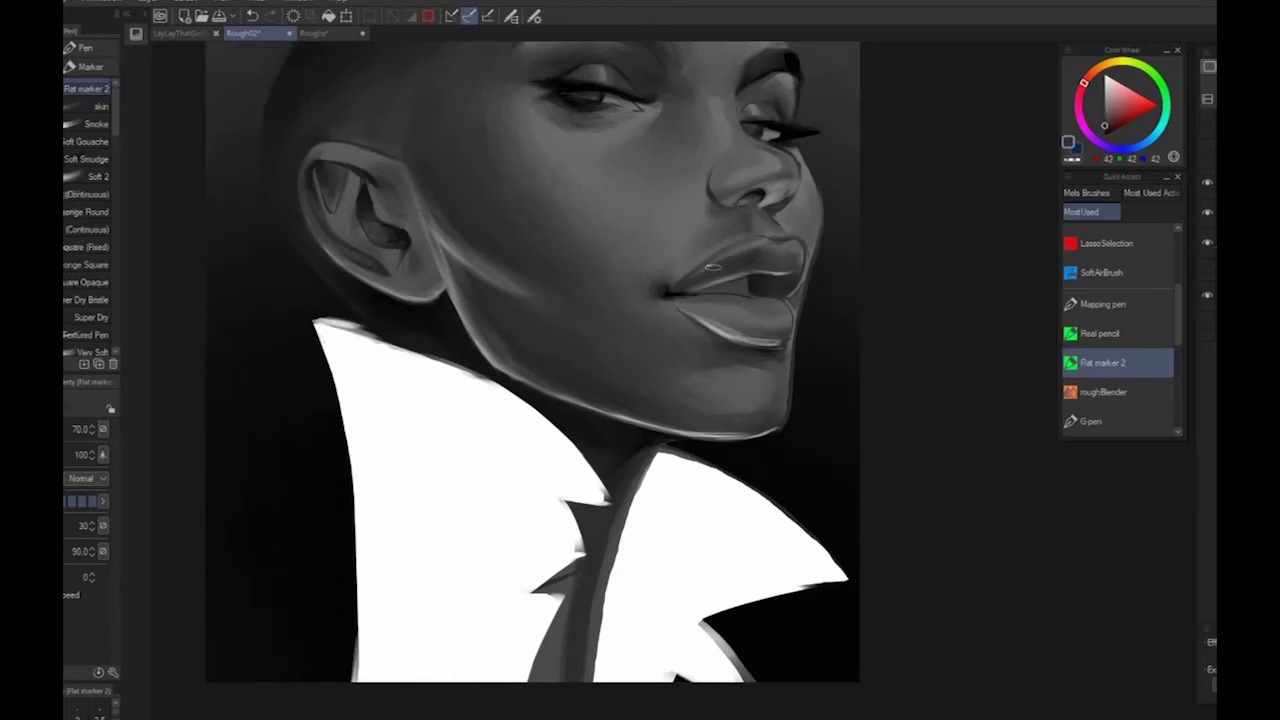
scroll(746, 360, "down", 3)
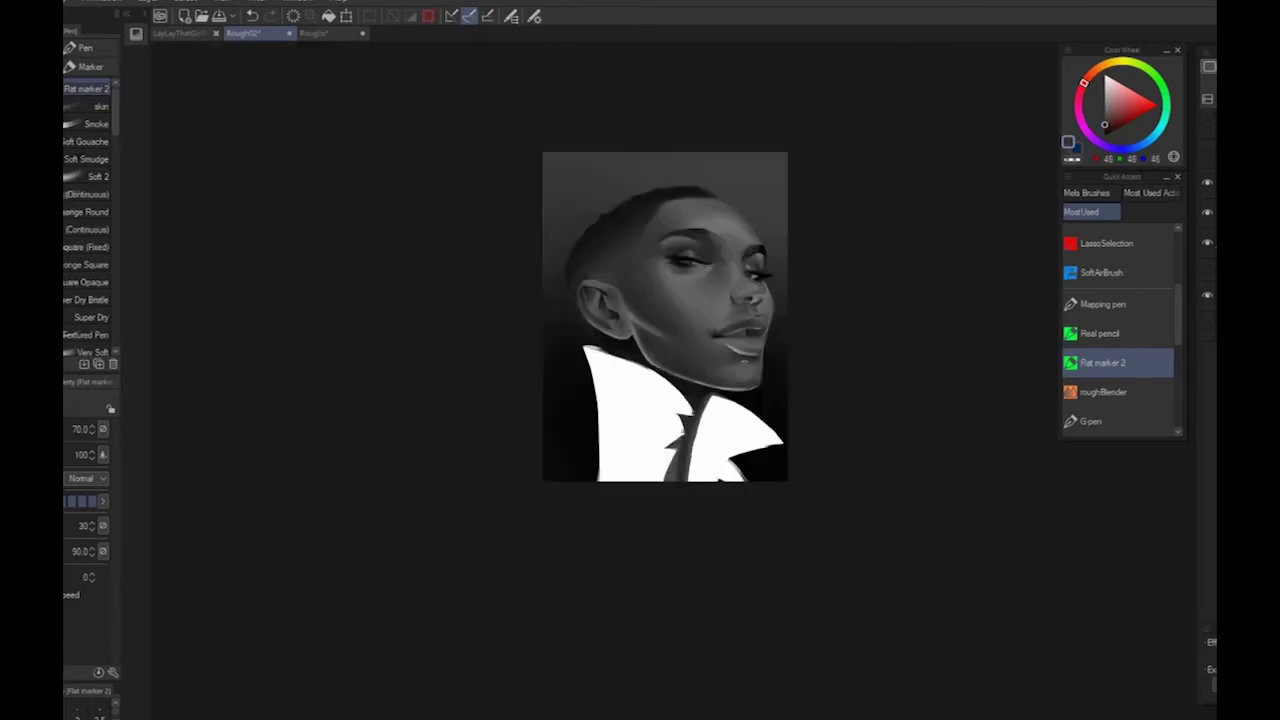
Refine the lower lip and the opening between the lips with sampled dark grays, reducing the marker size to 40
scroll(790, 440, "up", 3)
left_click_drag(766, 411, 751, 459)
left_click(664, 241, "alt")
left_click(686, 255, "alt")
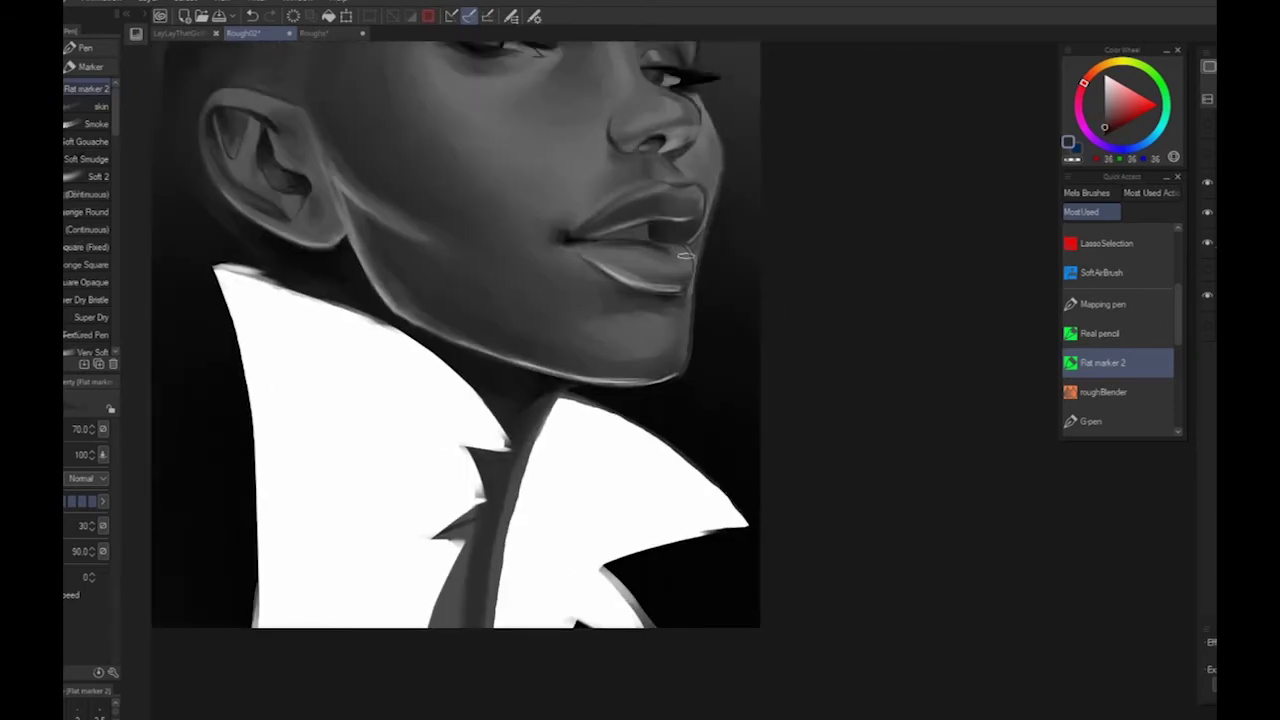
left_click(643, 272, "alt")
key("bracketleft")
key("bracketleft")
key("bracketleft")
left_click_drag(643, 224, 652, 234)
left_click(656, 230, "alt")
scroll(650, 455, "down", 3)
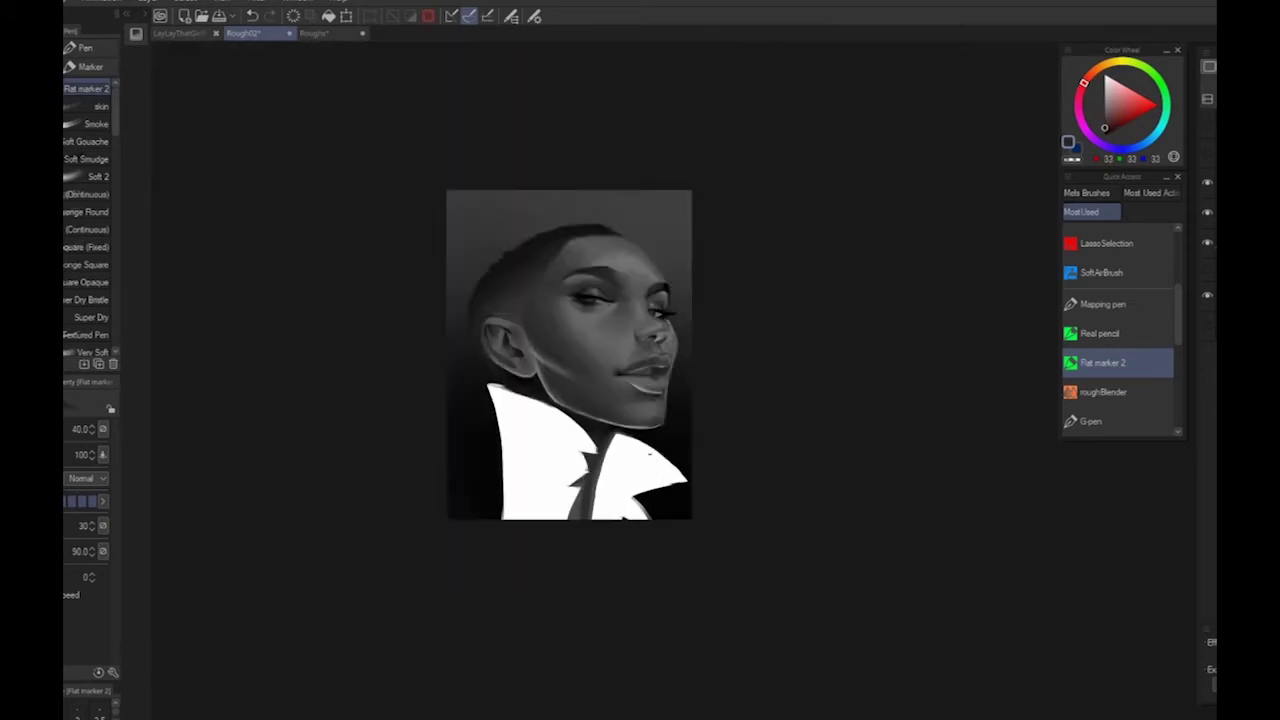
Blend the upper lip's lower edge and the line between the lips with sampled dark grays at size 40
left_click_drag(650, 455, 682, 425)
scroll(662, 422, "up", 3)
left_click(689, 217, "alt")
left_click_drag(682, 218, 709, 219)
left_click(678, 247, "alt")
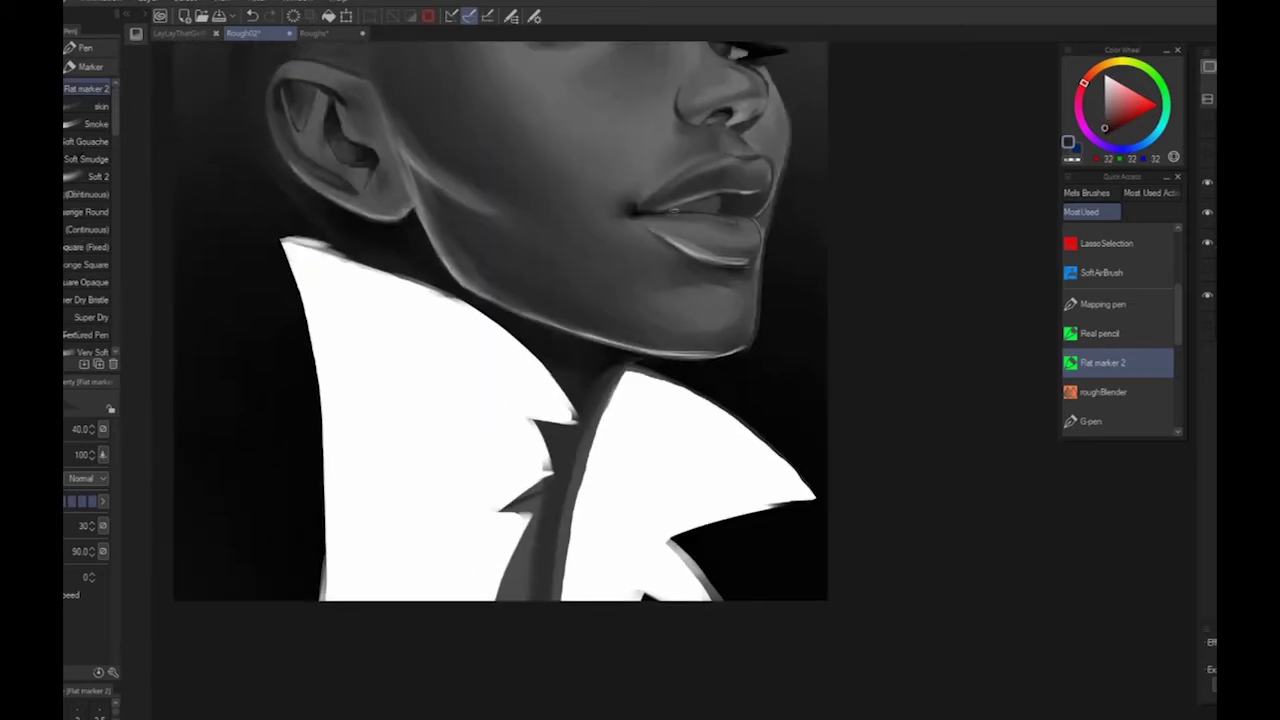
left_click(727, 211, "alt")
left_click(748, 216, "alt")
scroll(748, 216, "down", 4)
Blend the temple hairline into the forehead with grays sampled from the hair and skin at size 40
scroll(632, 260, "up", 3)
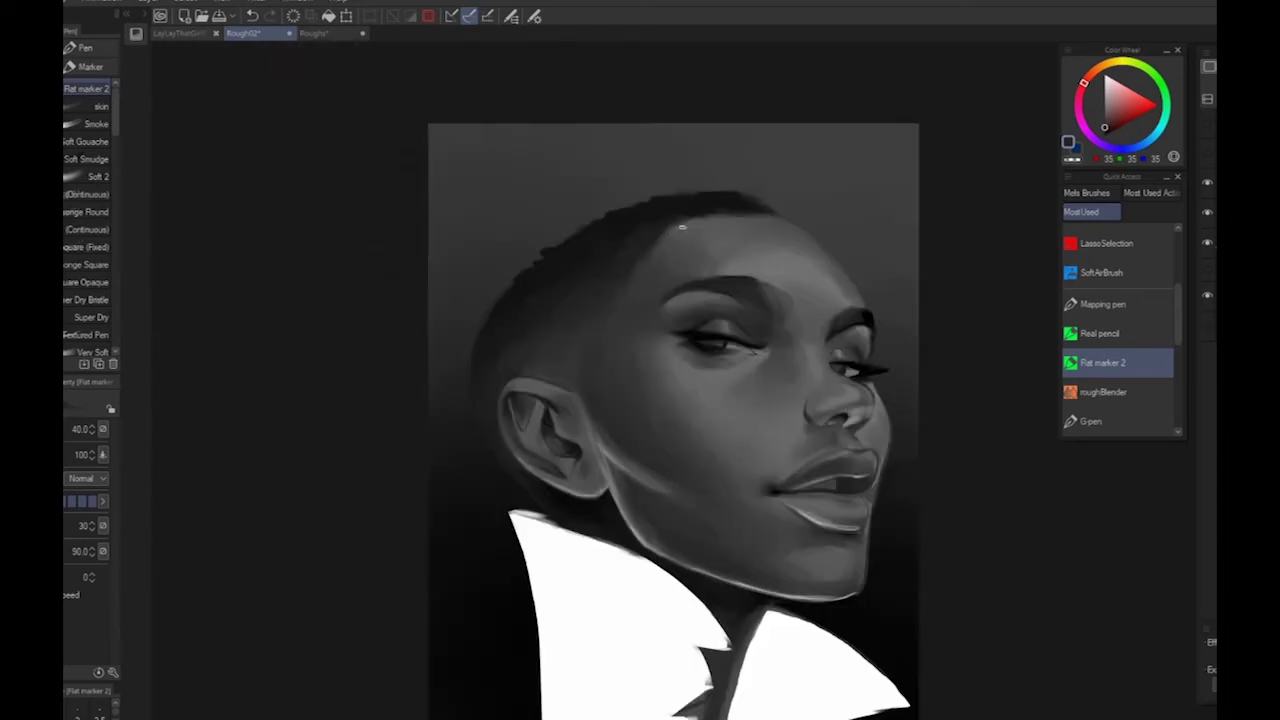
left_click(632, 260, "alt")
left_click(648, 304, "alt")
scroll(590, 370, "down", 4)
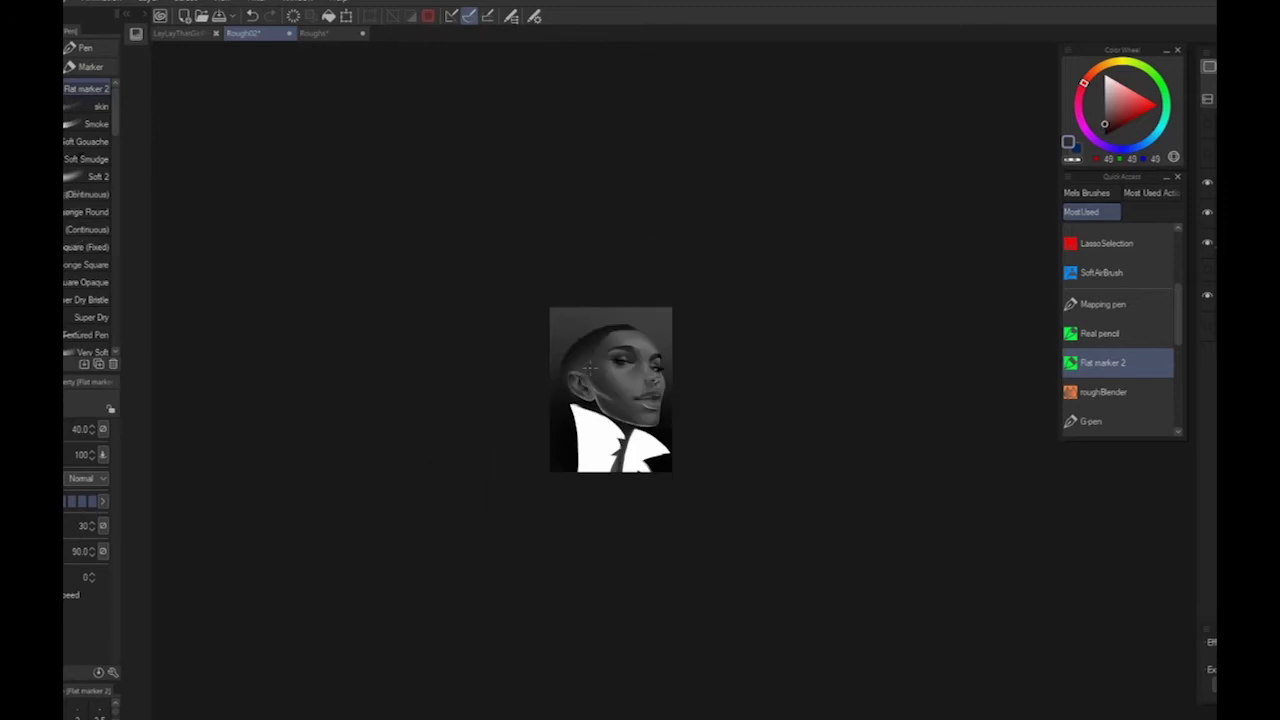
Refine the nose and nostril wing with mid-grays sampled from the face at marker size 40
scroll(674, 472, "up", 5)
left_click_drag(729, 260, 892, 526)
left_click(642, 170, "alt")
left_click(709, 217, "alt")
left_click(712, 251, "alt")
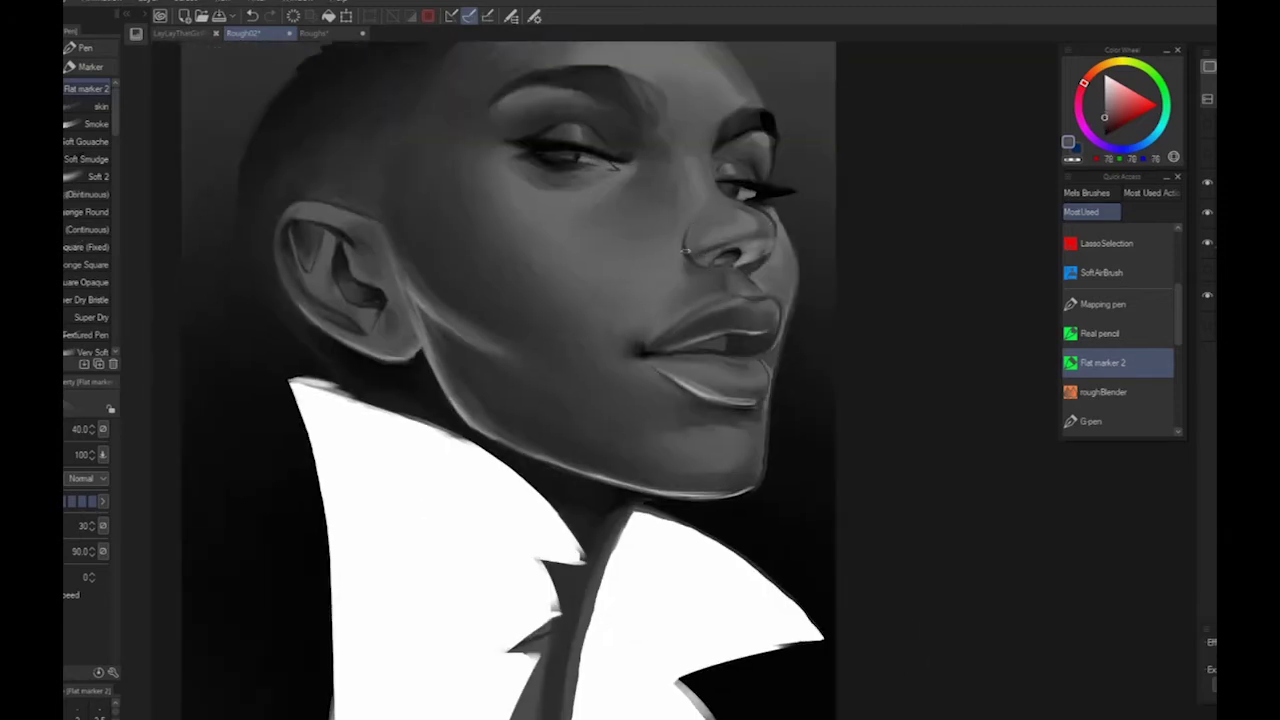
scroll(714, 217, "down", 4)
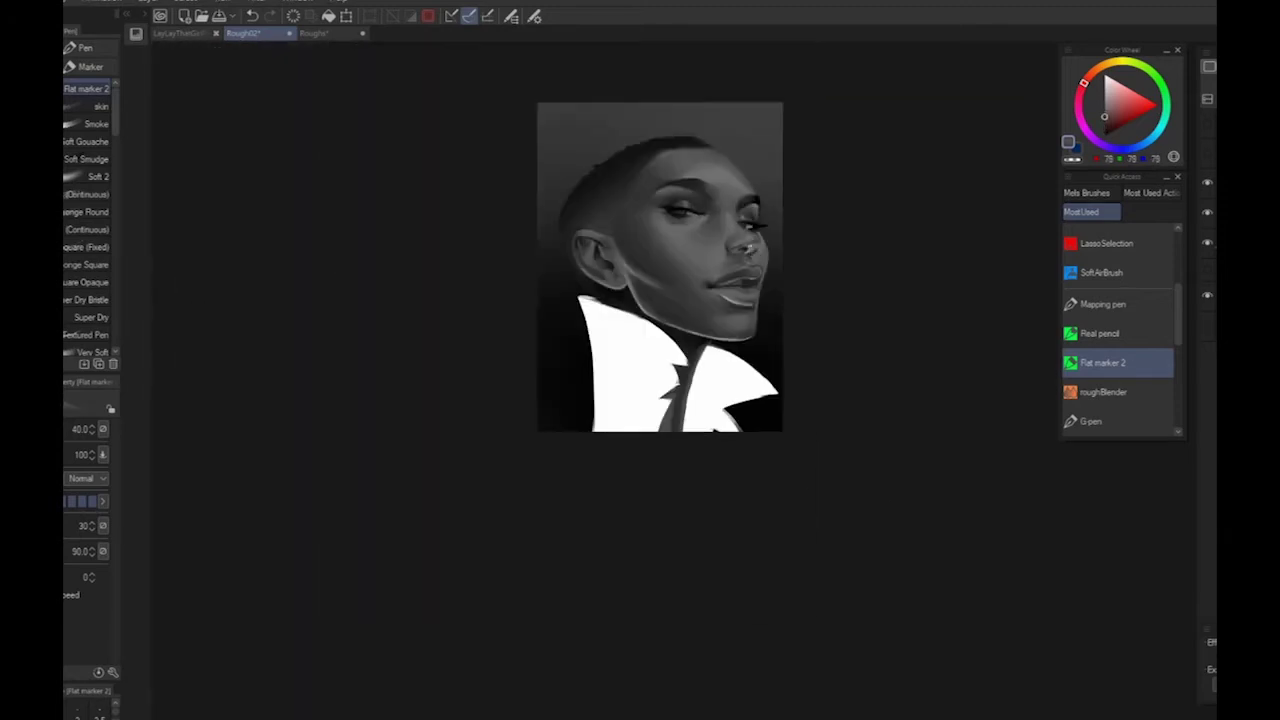
Refine the inner end of the far eyebrow beside the nose bridge with sampled dark gray at size 40
scroll(654, 208, "up", 4)
left_click(685, 168, "alt")
left_click_drag(685, 188, 688, 148)
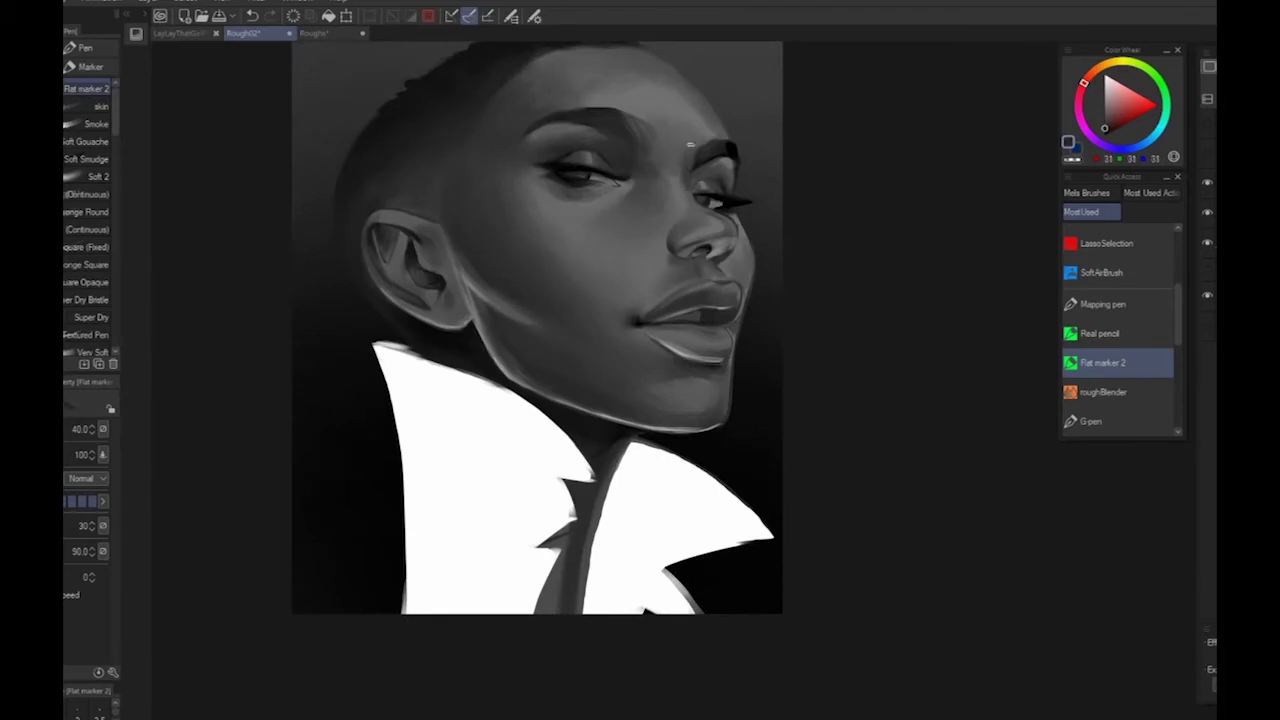
left_click(687, 157, "alt")
Blend the skin between the eyebrows and the upper nose bridge with sampled grays at marker size 60
left_click(646, 169, "alt")
key("]")
left_click(684, 145, "alt")
left_click(672, 150, "alt")
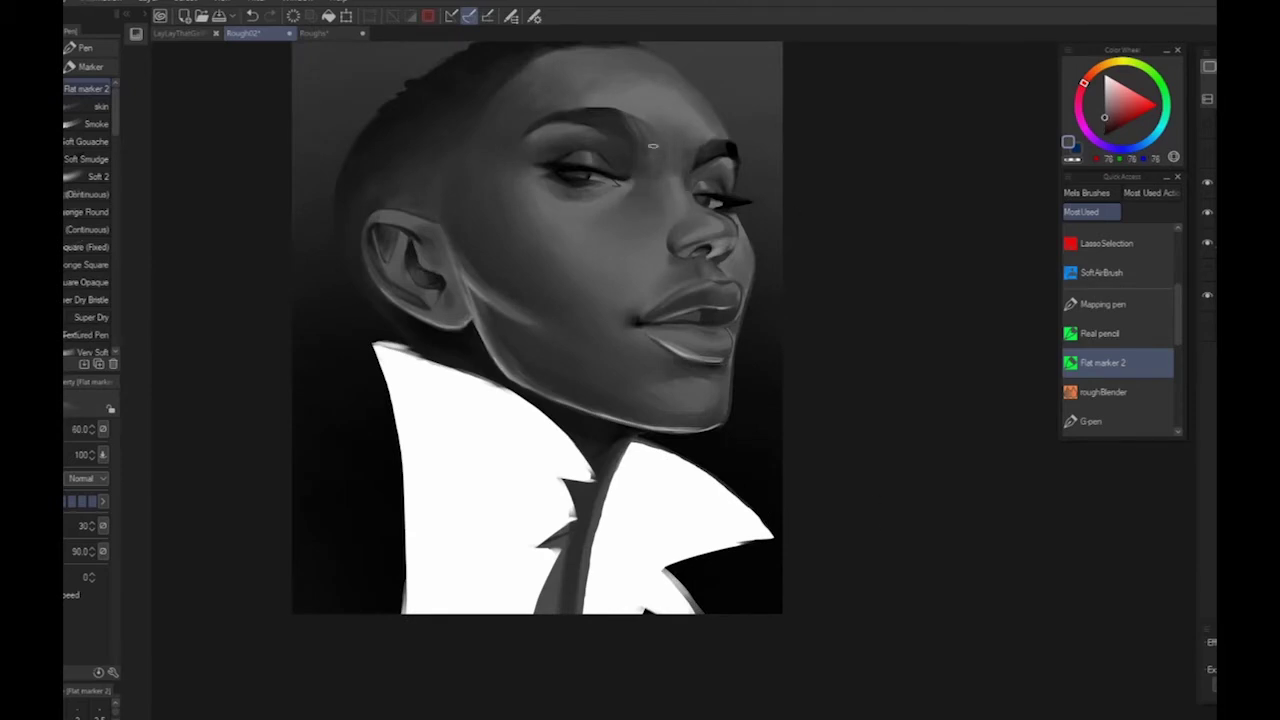
scroll(652, 146, "down", 3)
left_click(643, 350, "alt")
scroll(648, 326, "down", 3)
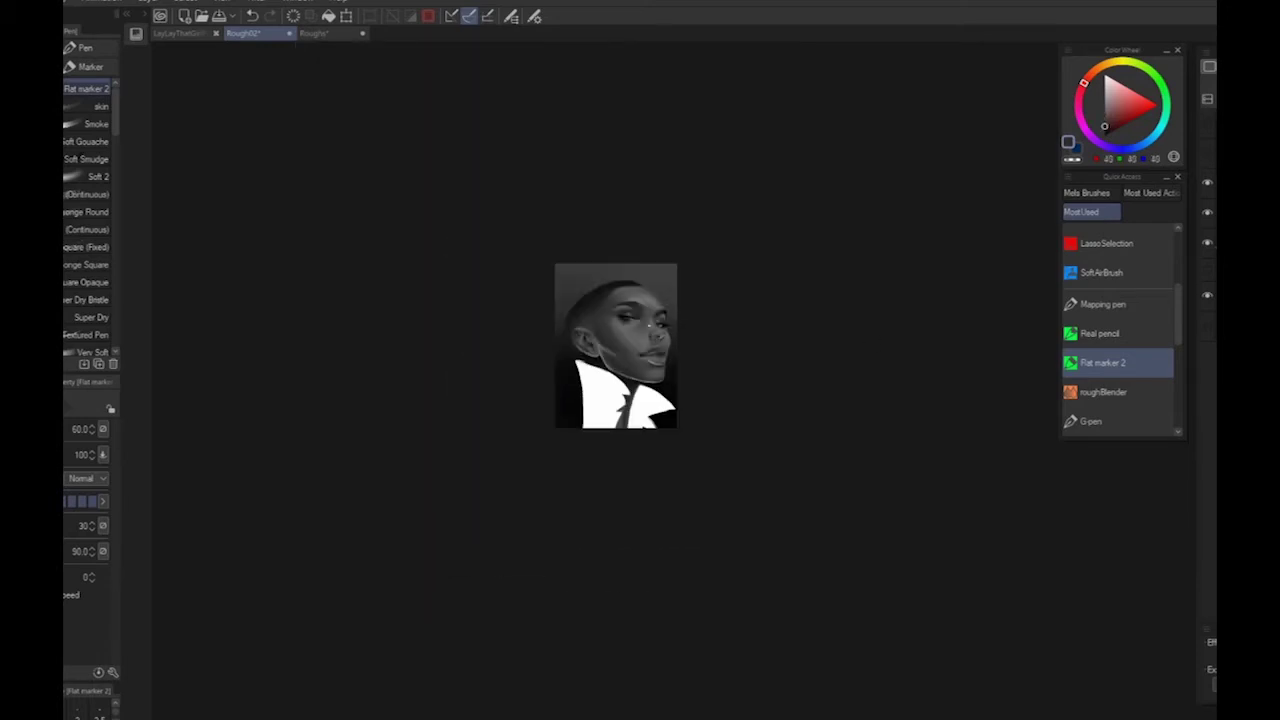
Touch up the skin around the near eye and beneath the ear with sampled grays at marker size 60
scroll(600, 380, "up", 3)
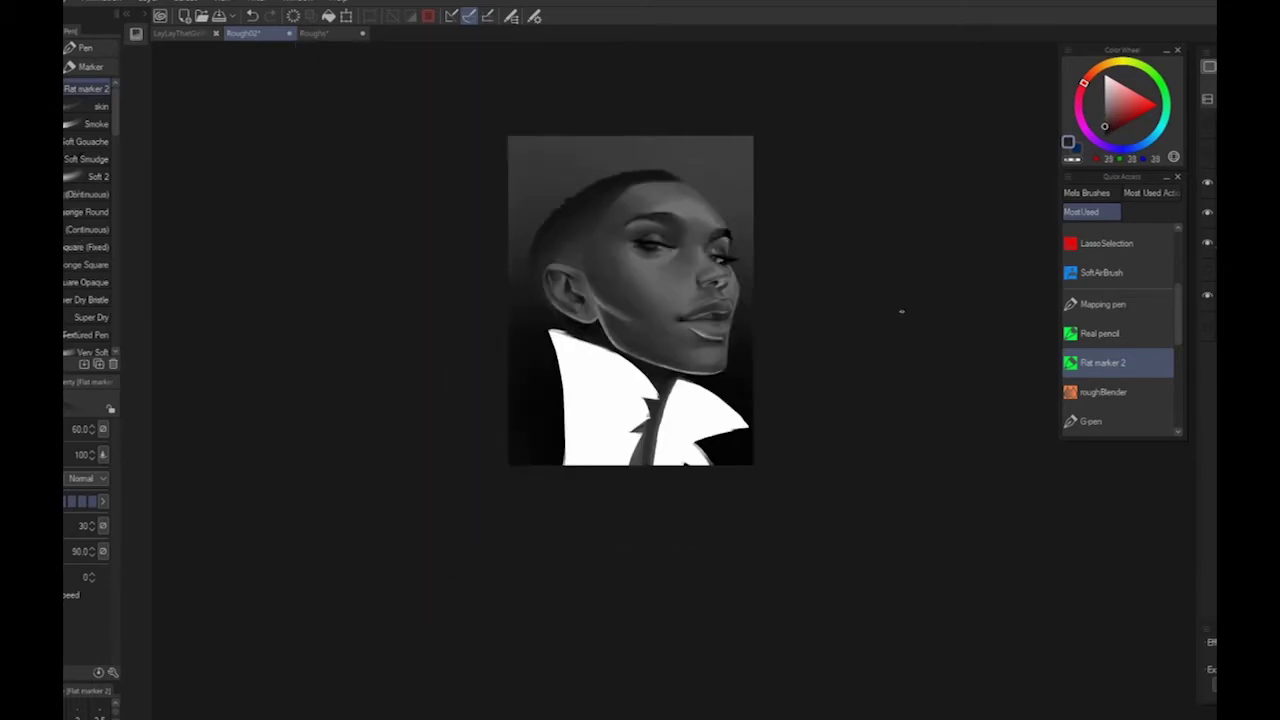
scroll(480, 309, "up", 3)
left_click(480, 309, "alt")
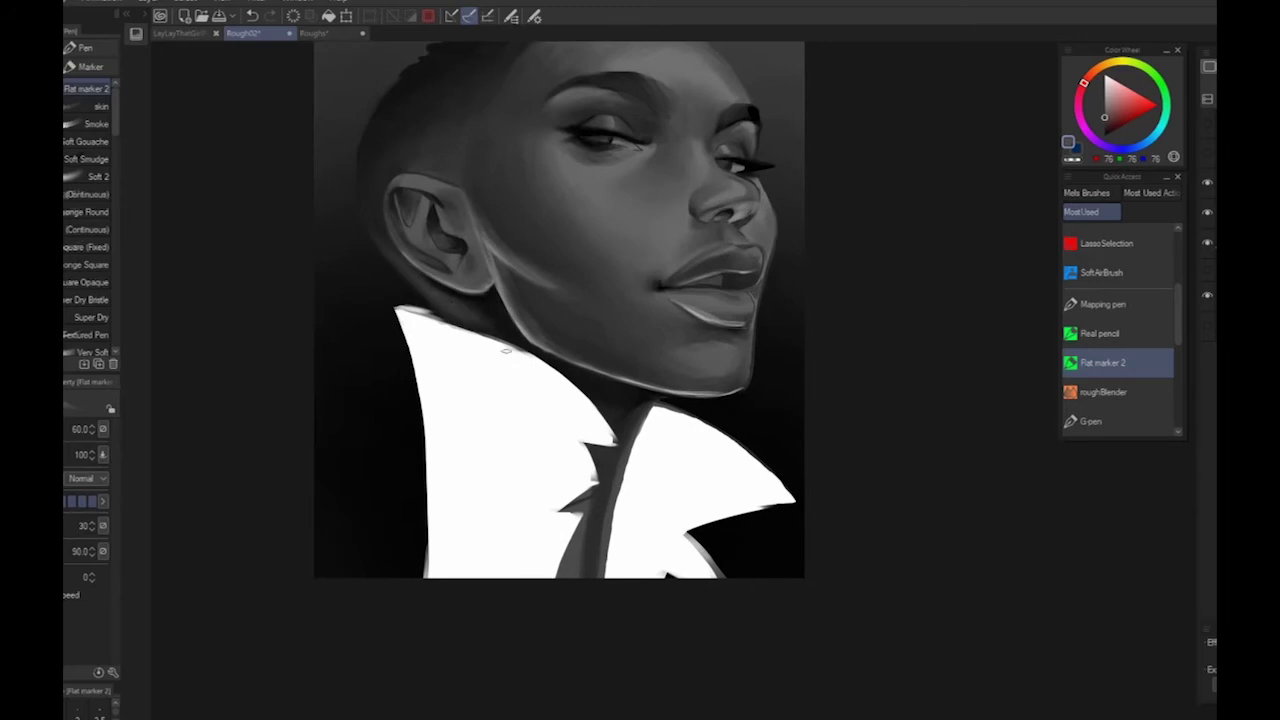
scroll(565, 429, "down", 4)
left_click_drag(872, 543, 915, 497)
scroll(665, 419, "up", 4)
left_click_drag(760, 251, 889, 489)
left_click(577, 239, "alt")
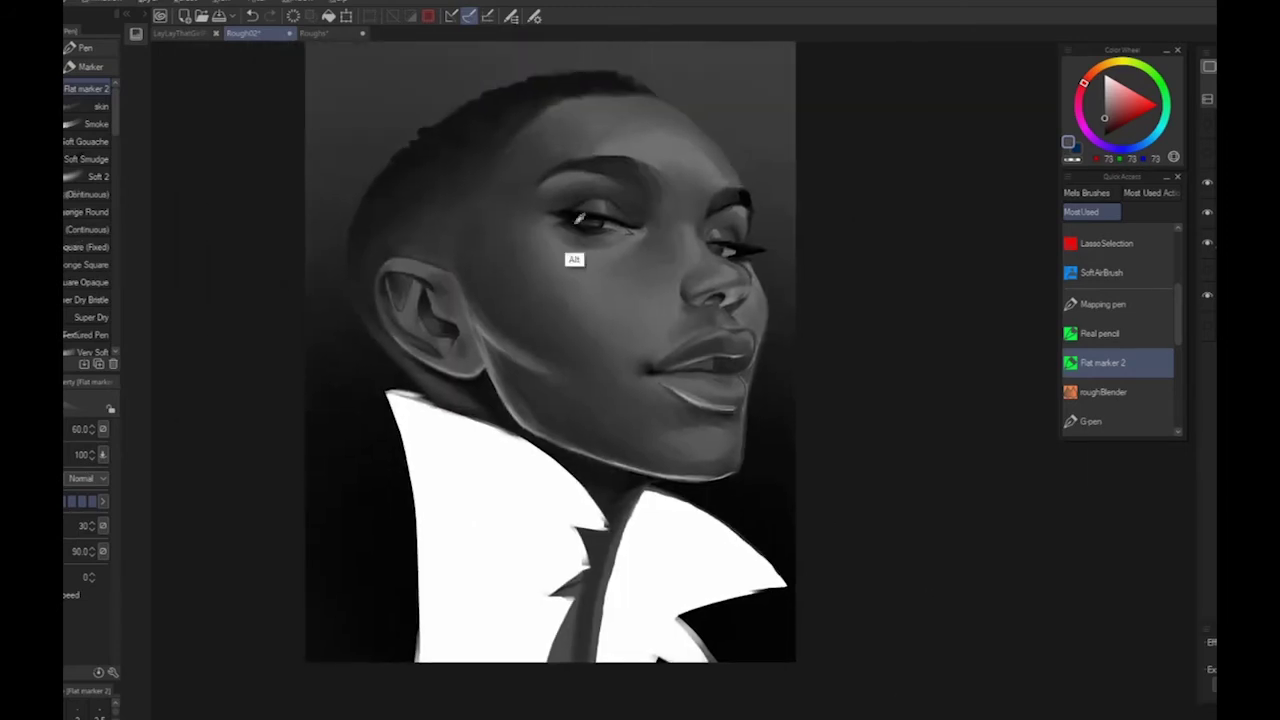
left_click(584, 234, "alt")
left_click(583, 182, "alt")
Paint a white stud earring on the earlobe
scroll(475, 321, "down", 3)
scroll(475, 321, "up", 3)
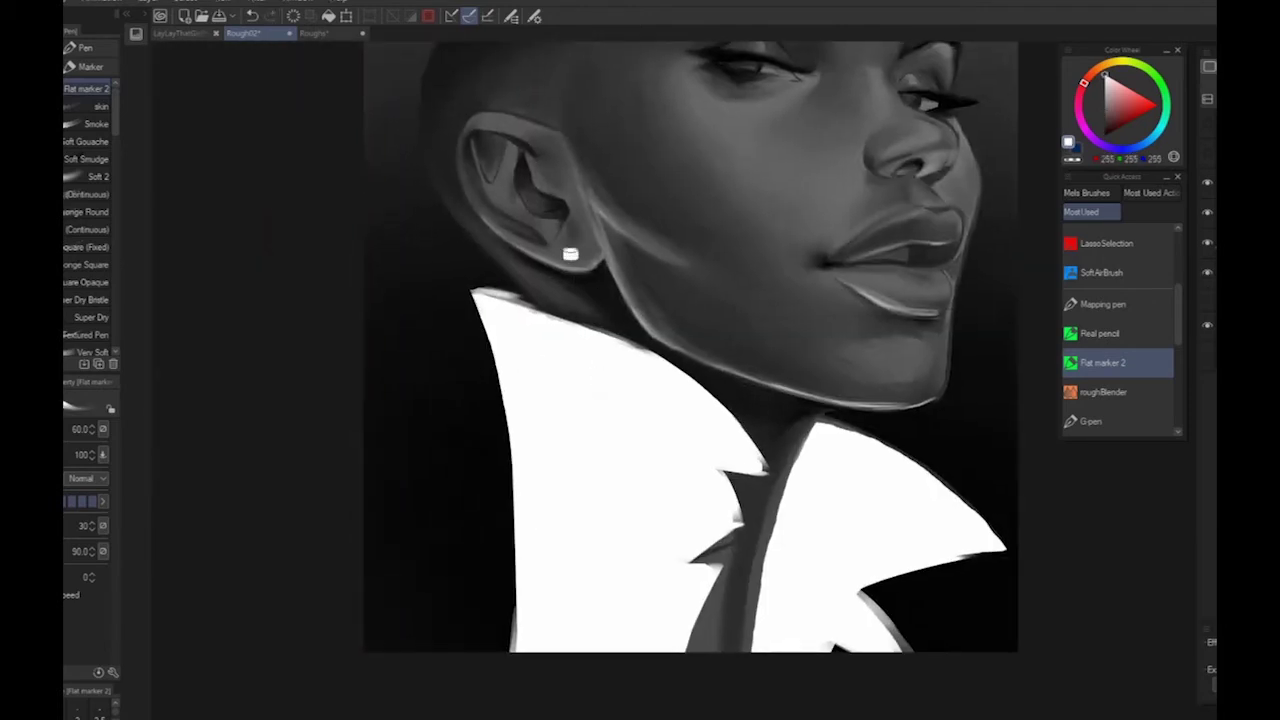
scroll(543, 585, "down", 3)
left_click_drag(543, 585, 563, 534)
Toggle the white face-line layer to examine how the lines sit on the rendered face
left_click(1208, 124)
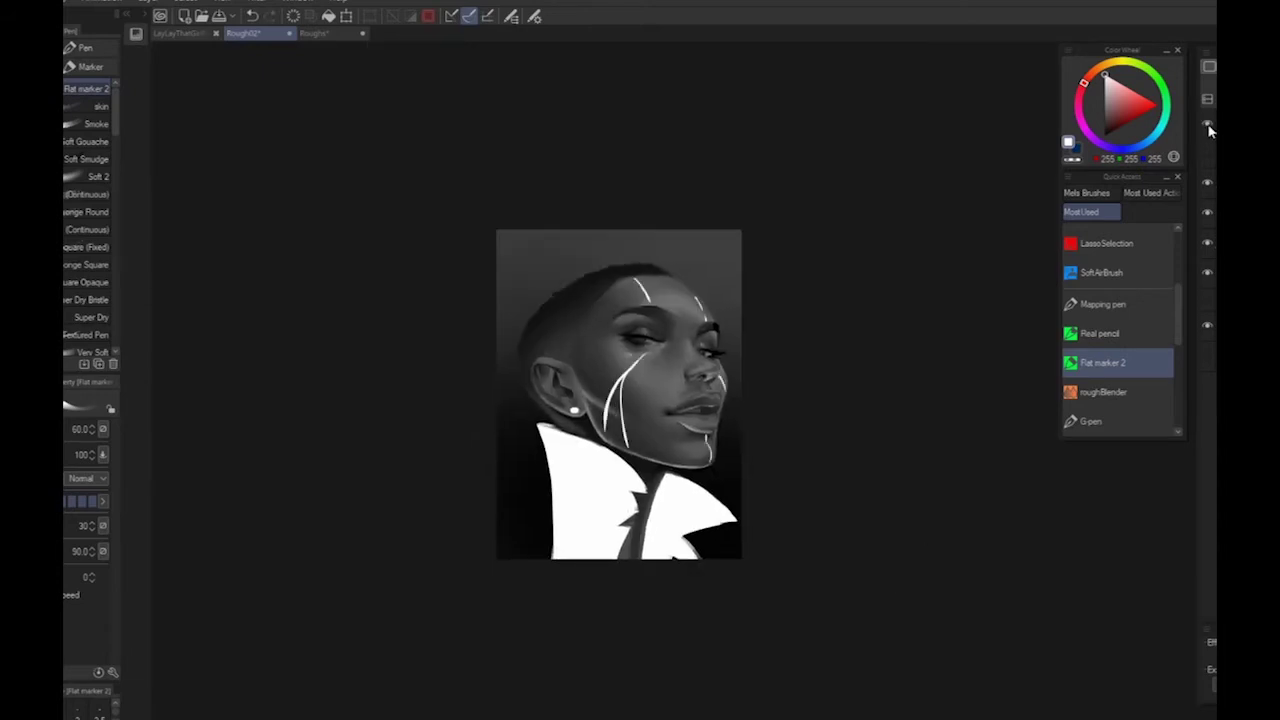
left_click(1208, 124)
left_click(1208, 124)
key("ctrl+plus")
key("ctrl+plus")
left_click_drag(830, 463, 871, 462)
scroll(480, 368, "down", 7)
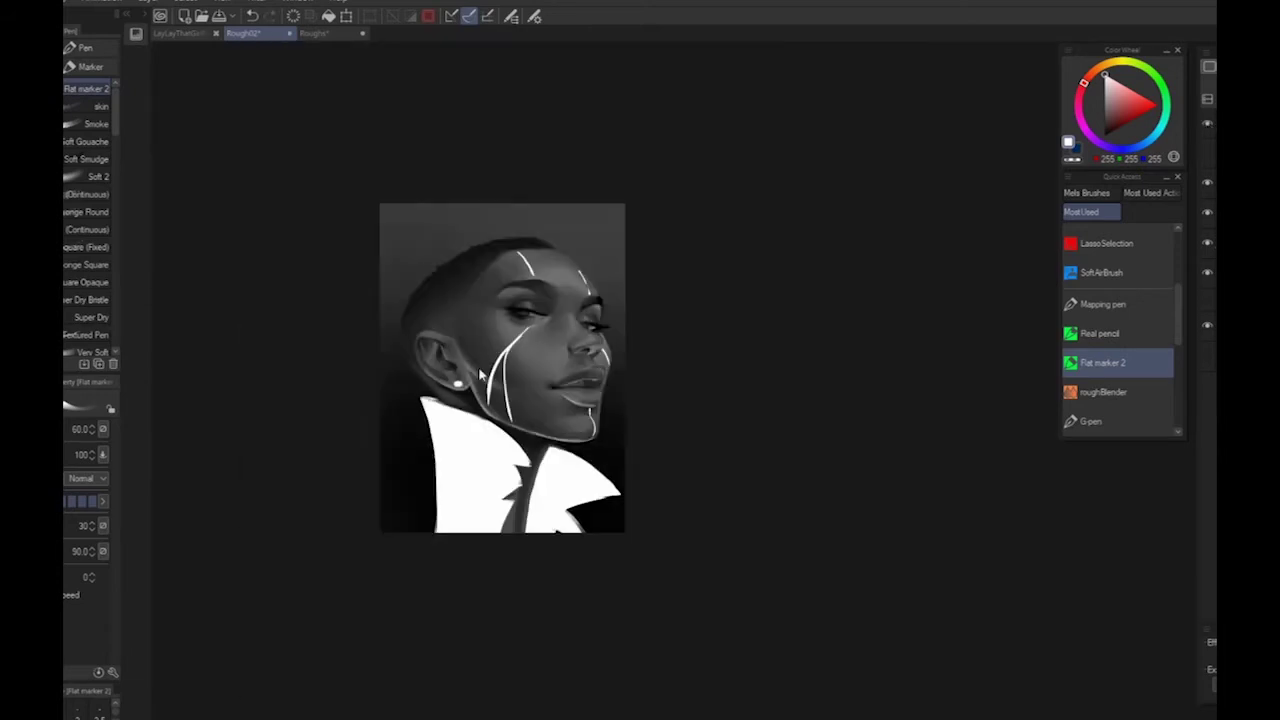
Compare the rendering with the magazine-cover rough, leaving both the rough and the white face lines hidden
left_click_drag(554, 326, 666, 330)
scroll(666, 330, "up", 7)
left_click(1210, 154)
left_click(1208, 153)
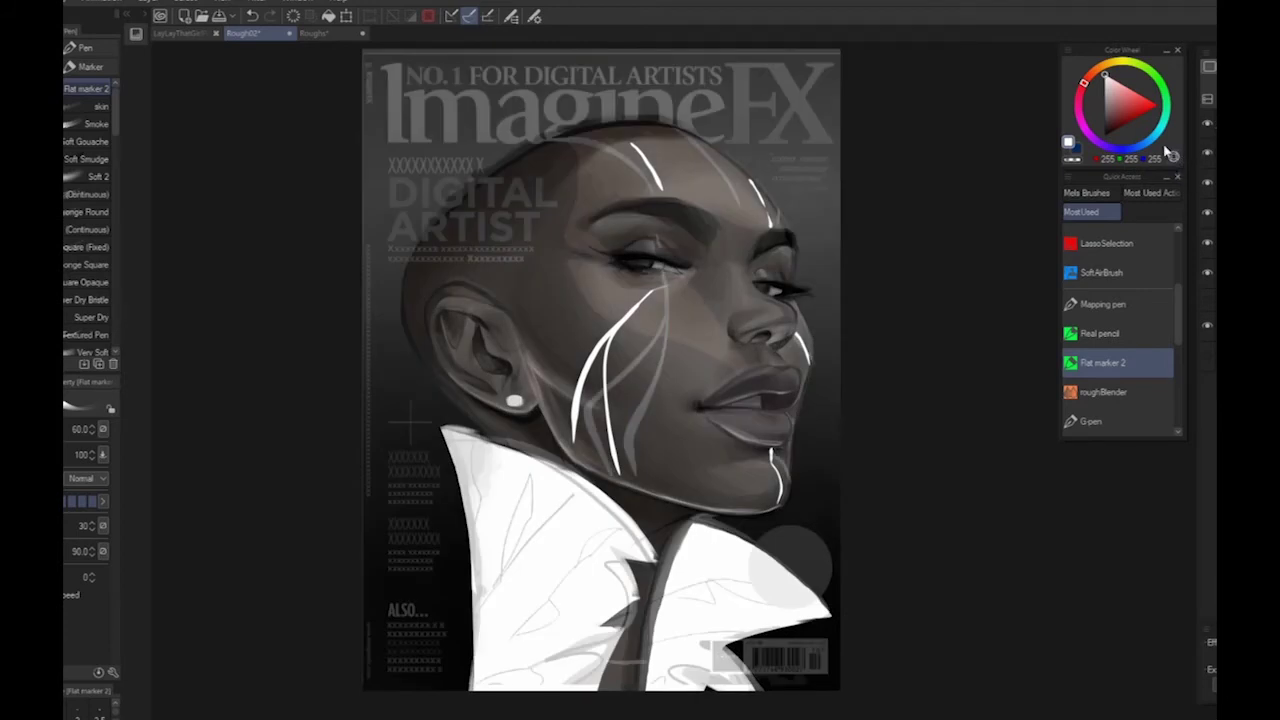
left_click(1210, 156)
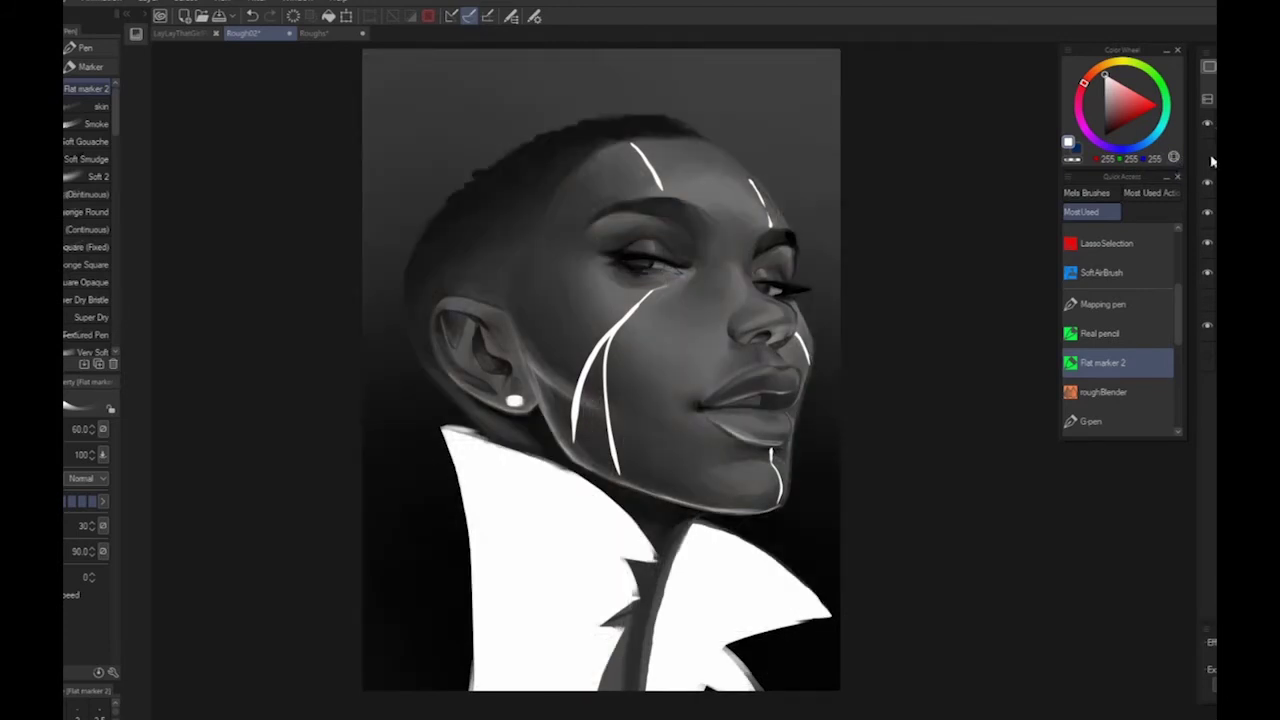
left_click(1208, 124)
scroll(897, 537, "down", 2)
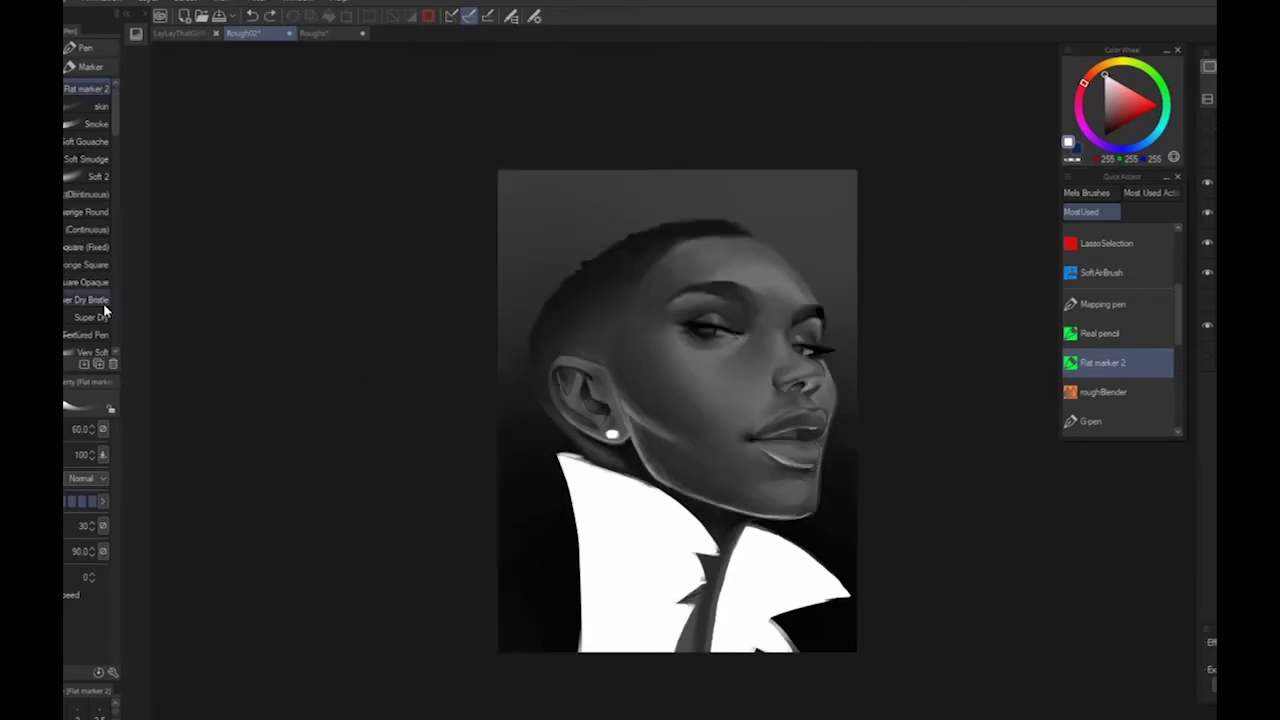
Add light gray catchlights and eye-white highlights to both eyes with the marker at size 12
scroll(840, 476, "up", 5)
left_click_drag(757, 334, 971, 565)
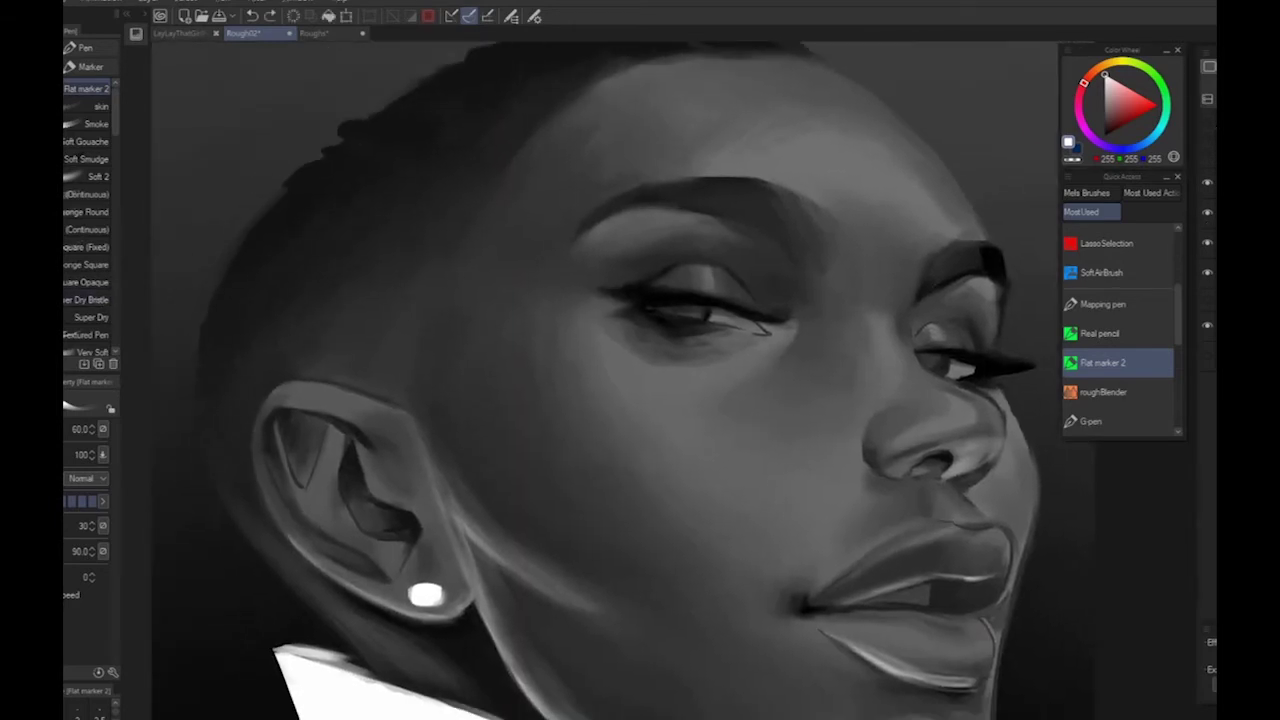
left_click(781, 329, "alt")
key("bracketleft")
key("bracketleft")
key("bracketleft")
scroll(828, 300, "down", 3)
scroll(771, 609, "up", 3)
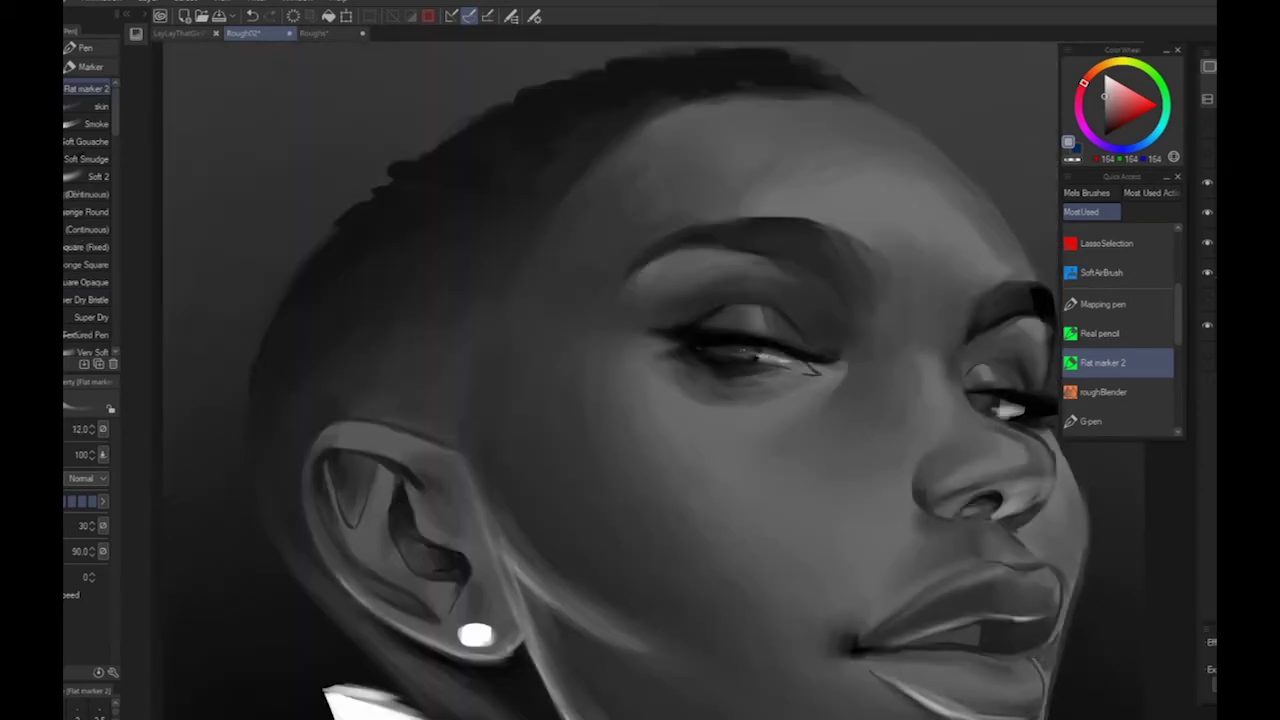
Repaint the inner corner of the near eye with grays sampled around it at marker size 30
left_click_drag(946, 415, 809, 433)
scroll(815, 245, "down", 1)
scroll(780, 427, "up", 2)
left_click(633, 236, "alt")
key("bracketright")
key("bracketright")
key("bracketright")
key("bracketright")
key("bracketright")
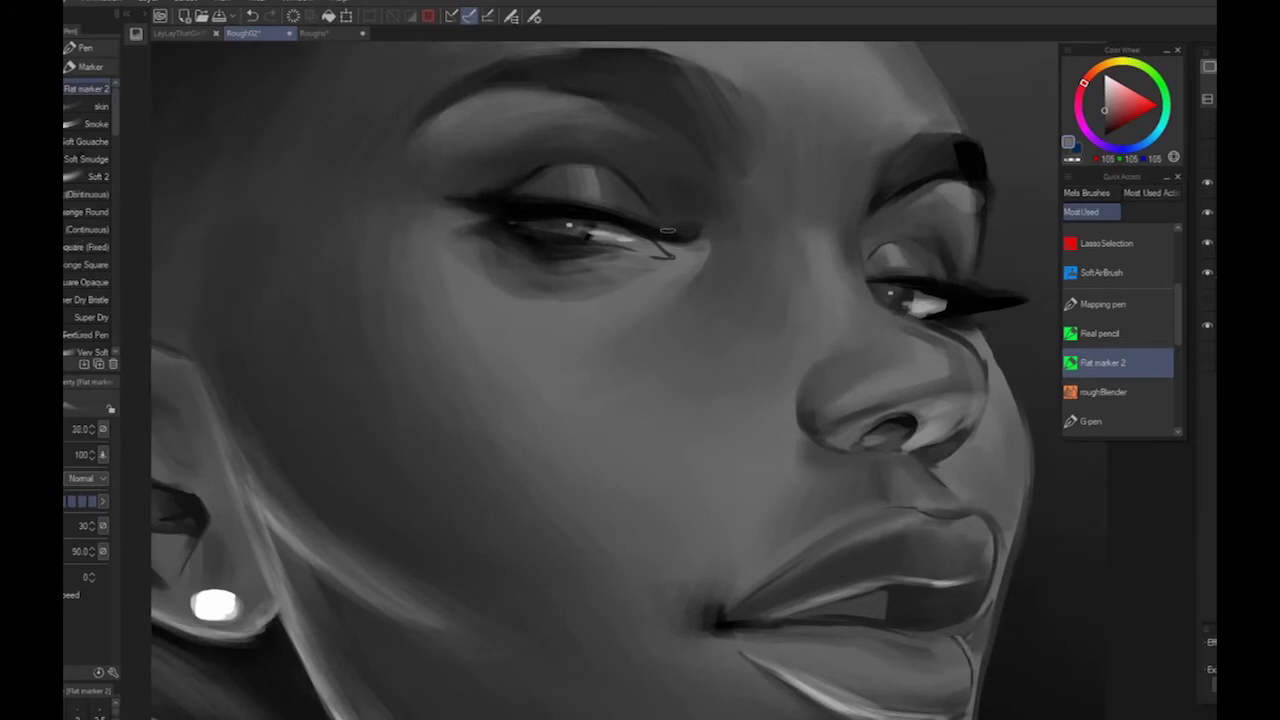
left_click(665, 248, "alt")
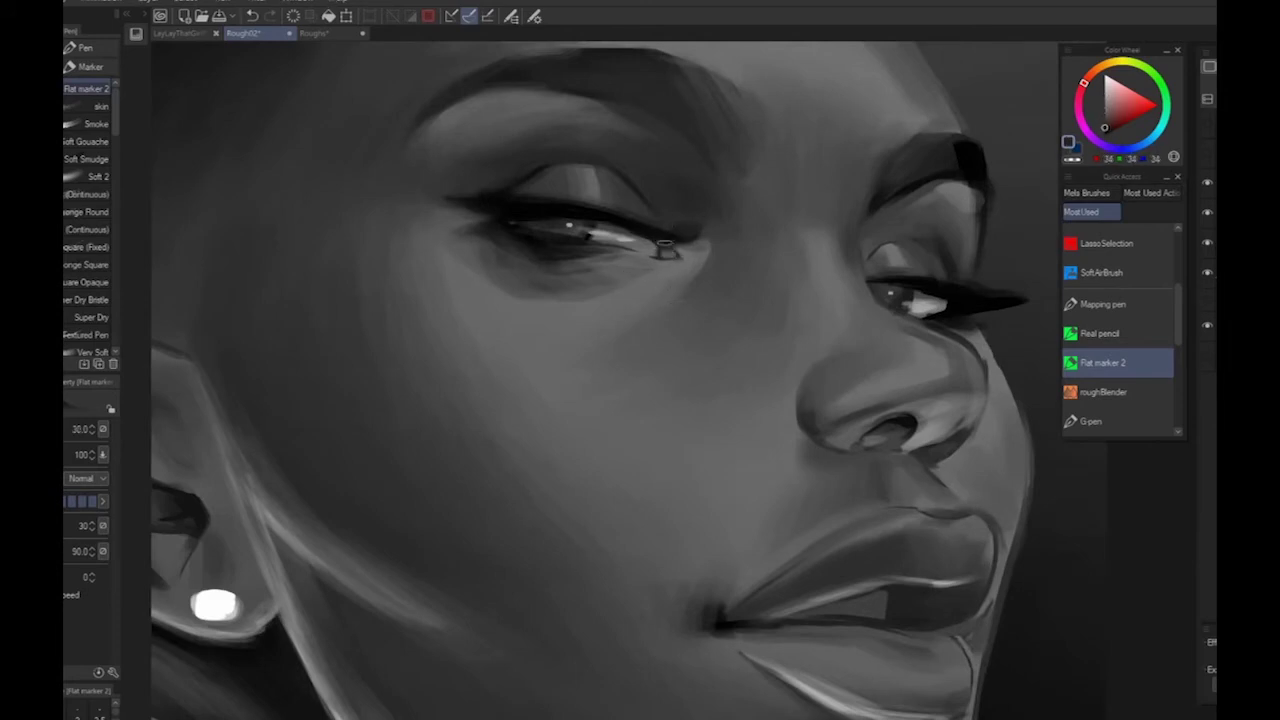
left_click(655, 248, "alt")
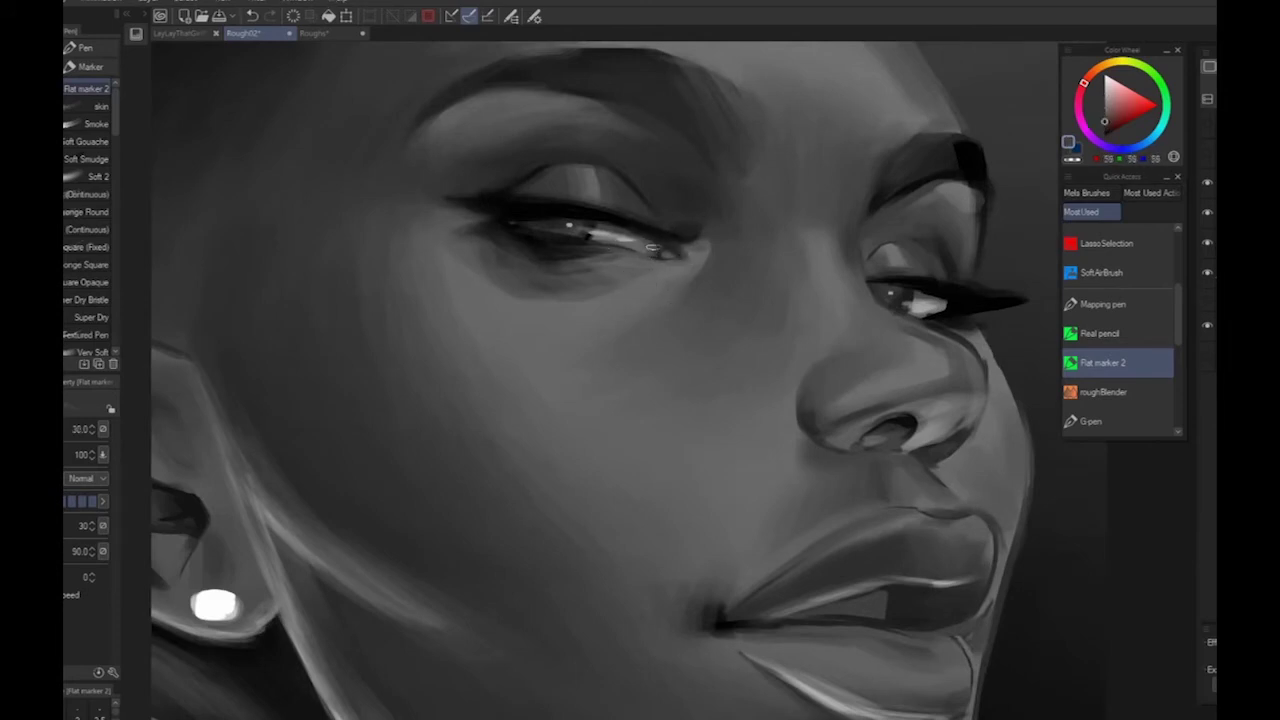
left_click(682, 255, "alt")
mouse_move(668, 257)
left_mouse_down()
mouse_move(690, 254)
mouse_move(680, 268)
left_mouse_up()
Paint a light gray (RGB 164) highlight from the near eye's inner corner down toward the cheek
left_click(460, 121, "alt")
left_click(1108, 105)
key("ctrl+z")
left_click(1104, 97)
left_click_drag(692, 264, 632, 315)
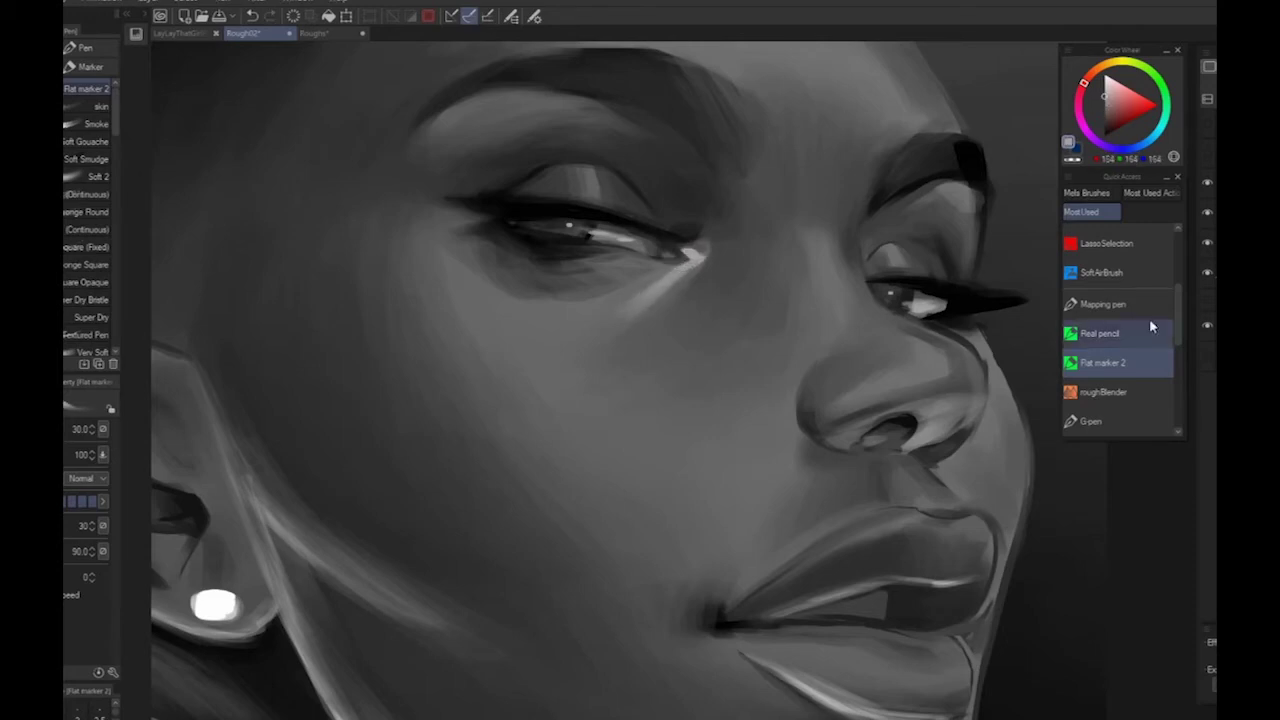
Add light gray highlights to the eyelids and to the skin just above the near eyebrow
left_click_drag(888, 245, 901, 242)
scroll(700, 390, "down", 3)
scroll(694, 336, "up", 2)
mouse_move(708, 217)
left_mouse_down()
mouse_move(746, 221)
mouse_move(756, 205)
mouse_move(698, 214)
left_mouse_up()
Blend the highlight above the near eyebrow into the forehead with sampled grays at marker size 60
key("bracketright")
key("bracketright")
key("bracketright")
left_click(726, 211, "alt")
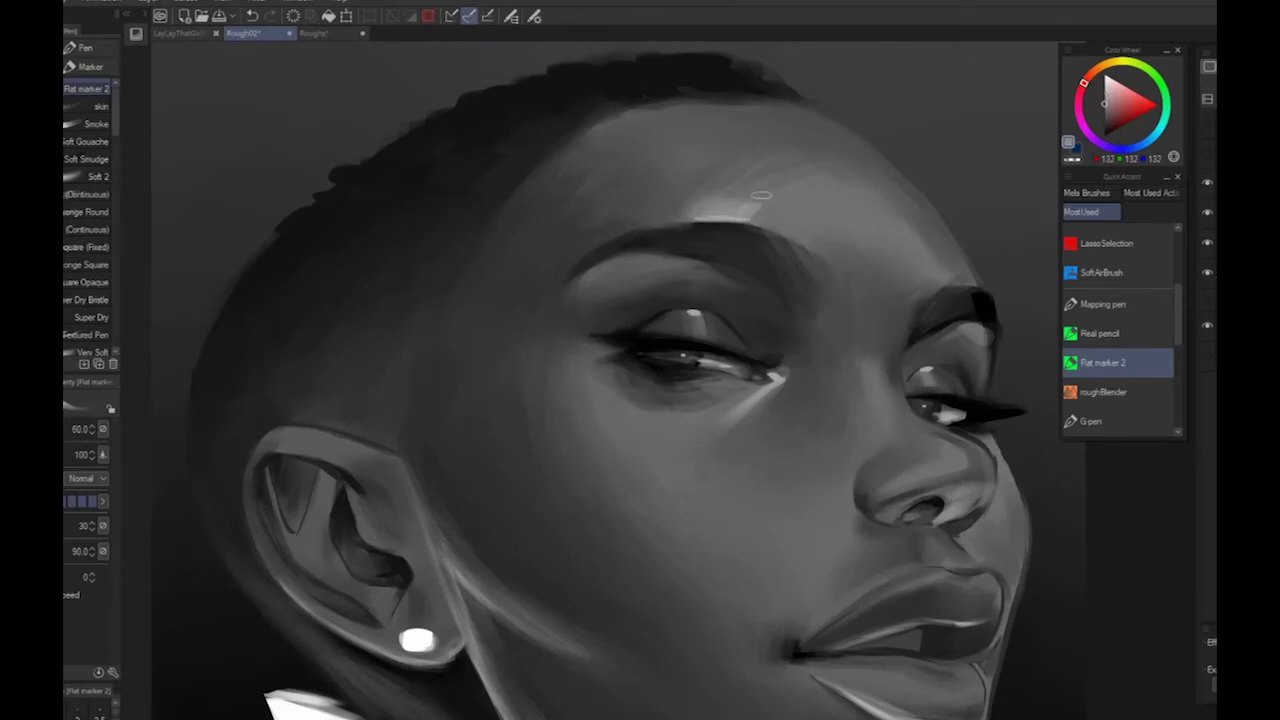
left_click_drag(965, 617, 795, 588)
mouse_move(770, 250)
left_mouse_down()
mouse_move(788, 251)
mouse_move(754, 204)
left_mouse_up()
left_click(764, 224, "alt")
left_click(758, 202, "alt")
left_click(733, 189, "alt")
scroll(1037, 534, "down", 4)
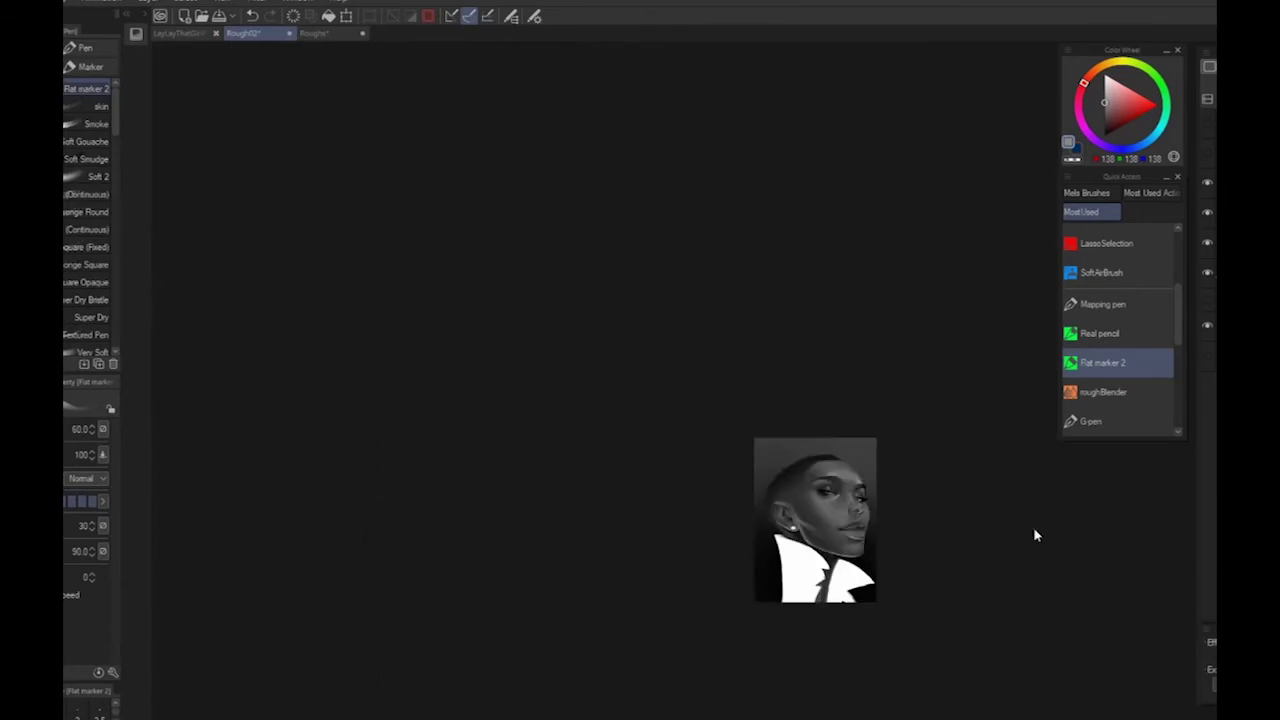
Brighten and blend the forehead just above the far eyebrow with sampled grays at marker size 60
scroll(1037, 534, "up", 4)
left_click(771, 488, "alt")
left_click_drag(736, 524, 763, 508)
scroll(752, 503, "down", 3)
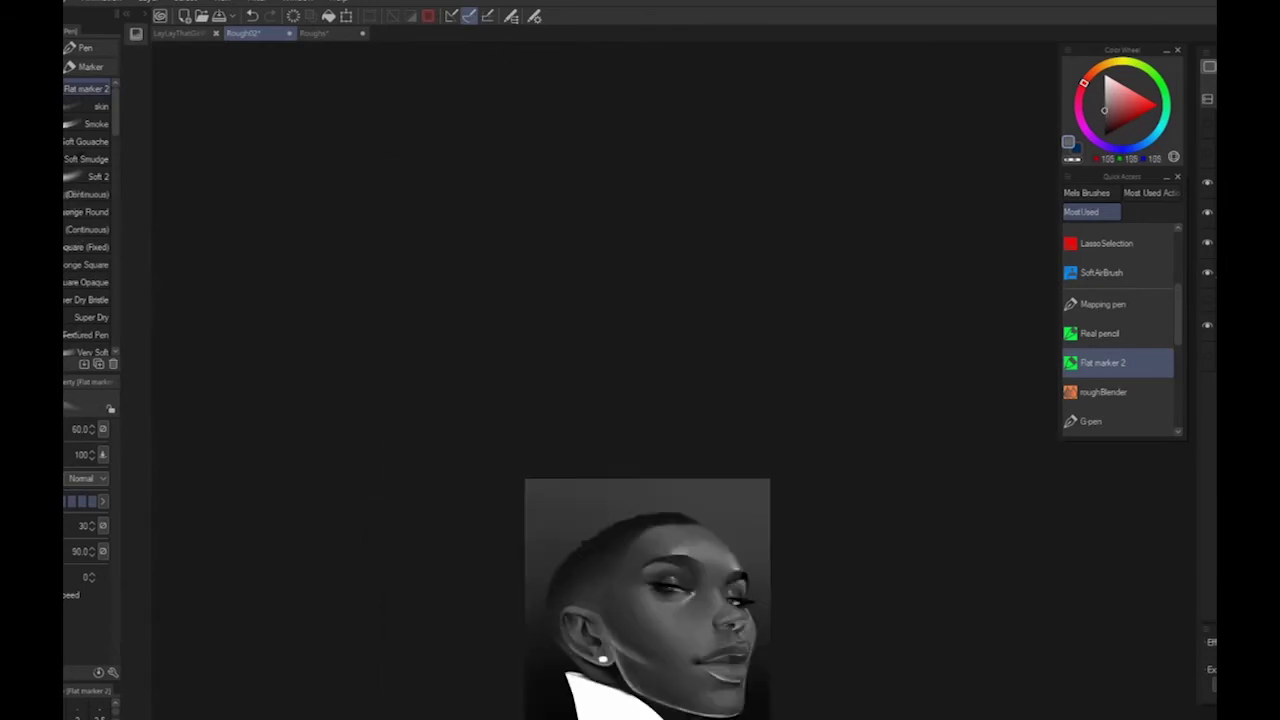
left_click_drag(982, 710, 990, 504)
scroll(957, 497, "up", 3)
left_click(756, 380, "alt")
left_click_drag(746, 378, 772, 370)
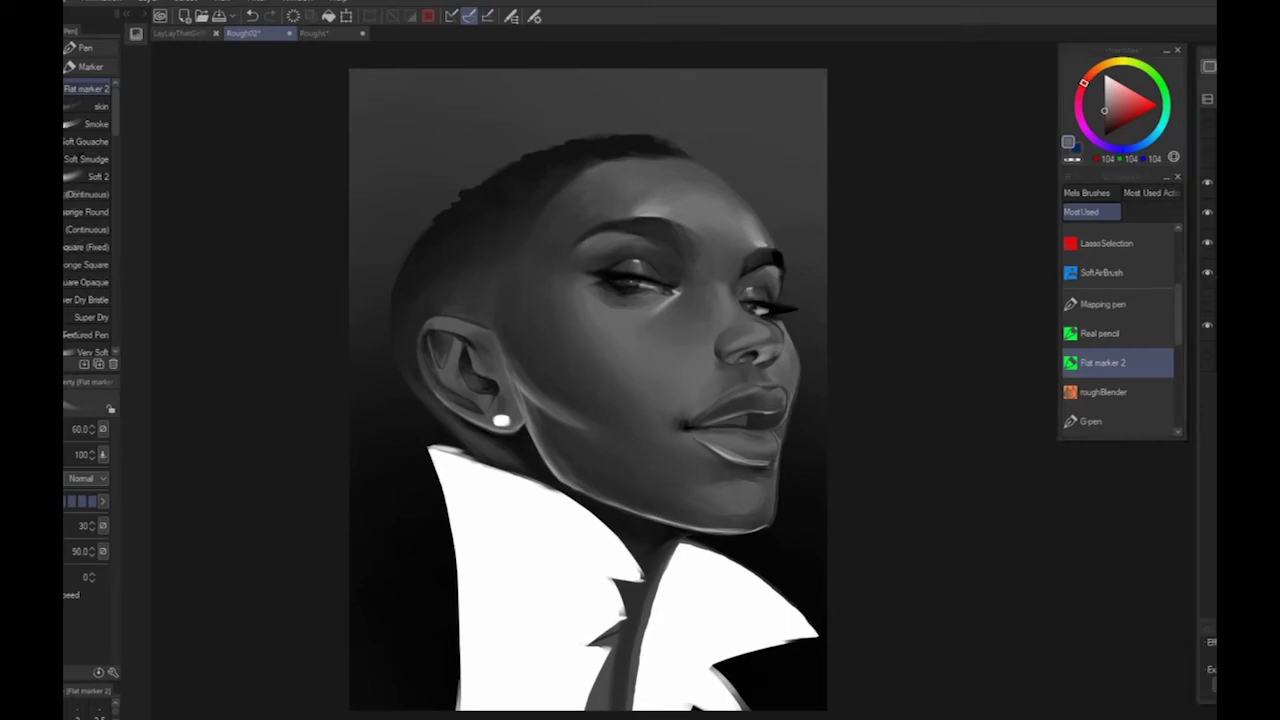
Blend the forehead between the near eyebrow and the hairline with grays sampled from the skin
left_click(625, 215, "alt")
left_click(598, 184, "alt")
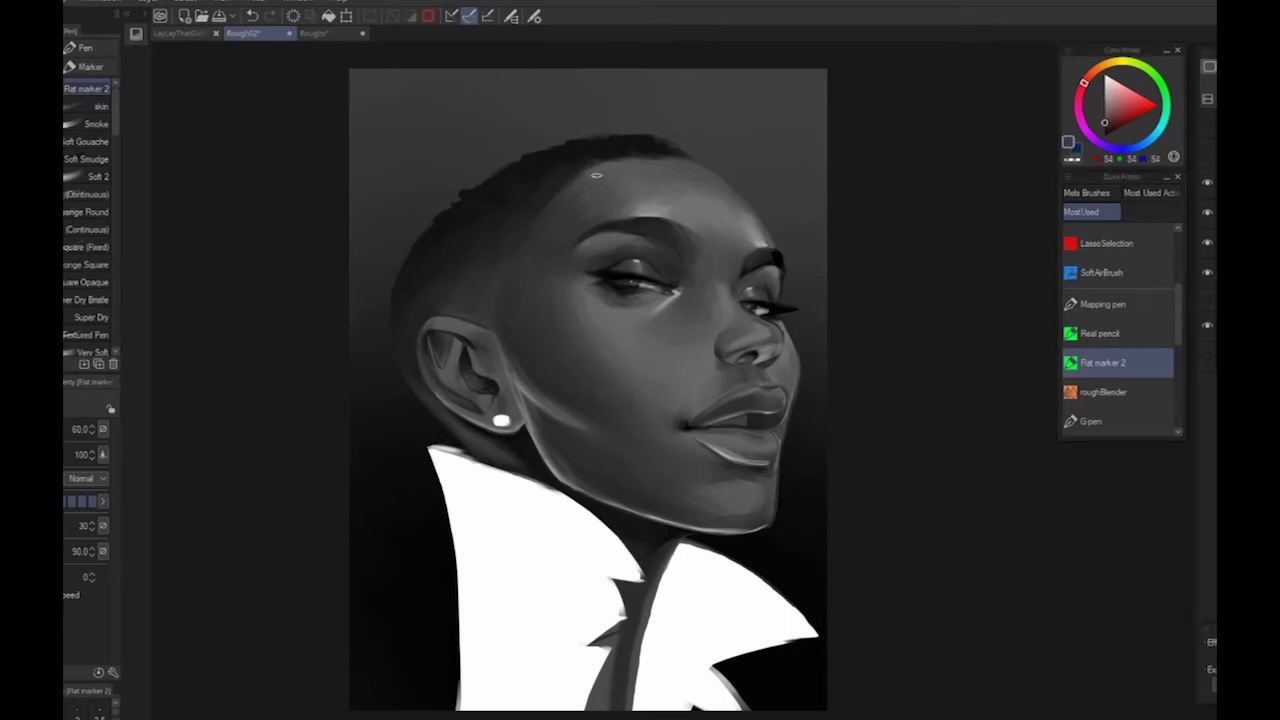
left_click(619, 204, "alt")
scroll(545, 269, "down", 3)
Refine the shadow beneath the lower lip and the chin with sampled dark grays at marker size 60
scroll(918, 531, "up", 4)
left_click(857, 363, "alt")
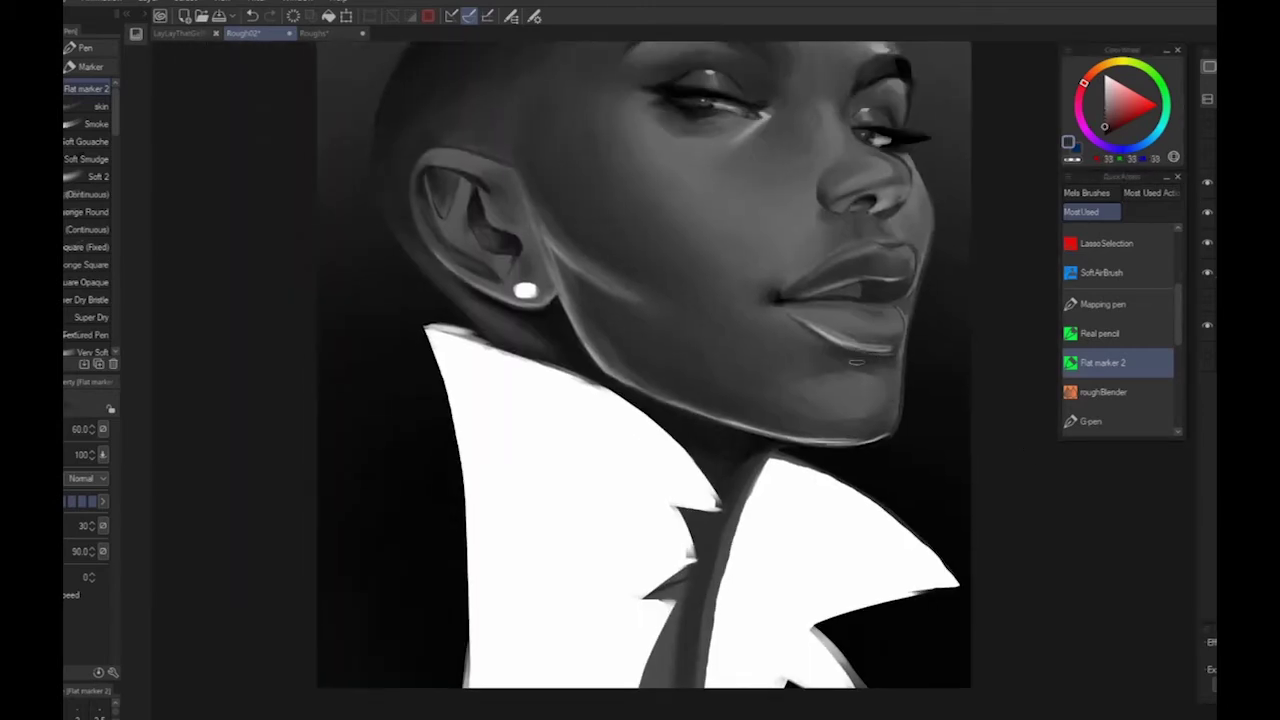
left_click(966, 374, "alt")
left_click(880, 409, "alt")
scroll(737, 629, "down", 4)
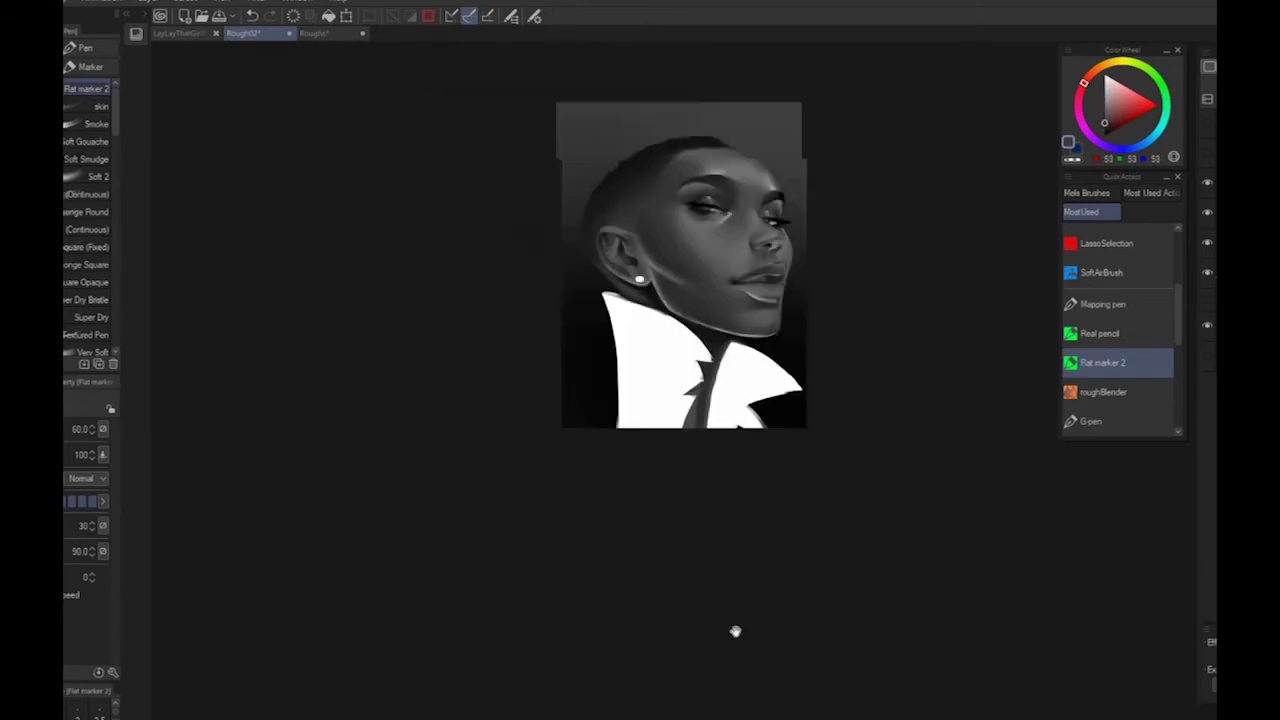
Paint a light gray highlight on the skin just above the near mouth corner at marker size 60
scroll(737, 629, "up", 3)
left_click(628, 382, "alt")
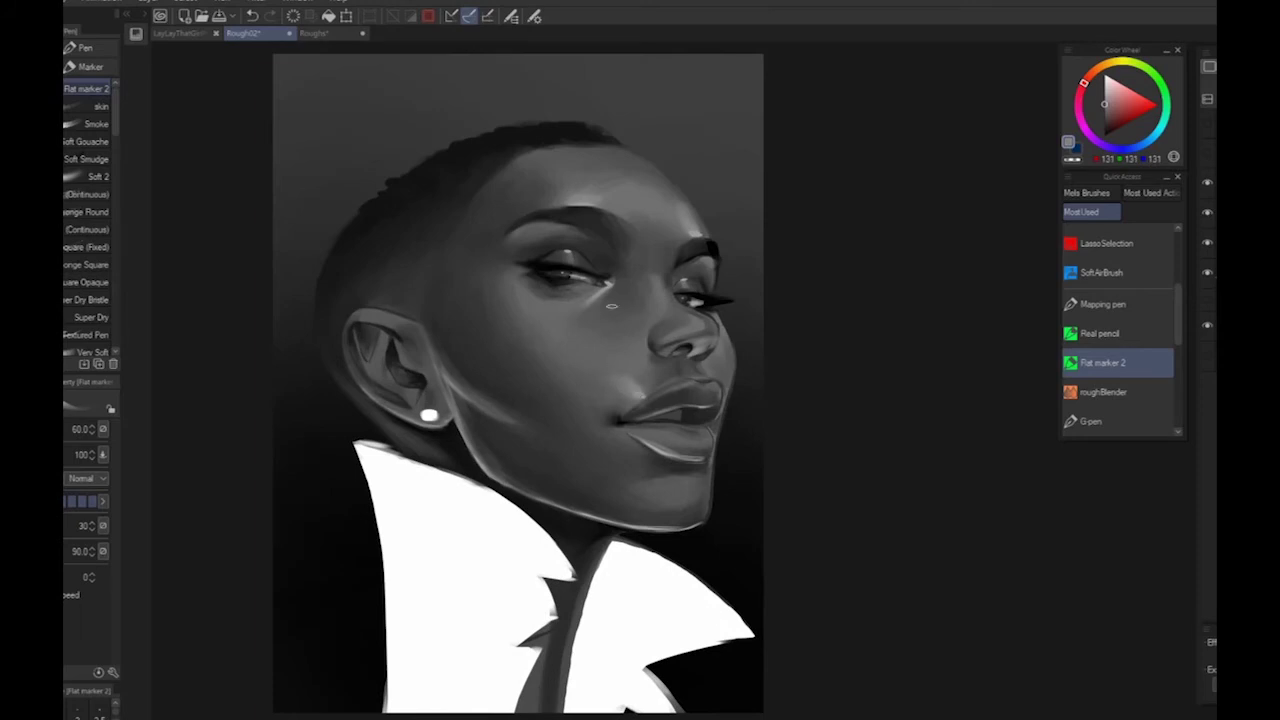
left_click(648, 394, "alt")
Brighten the cheekbone beneath the near eye's outer corner with light gray and blend its lower edge
left_click(514, 284, "alt")
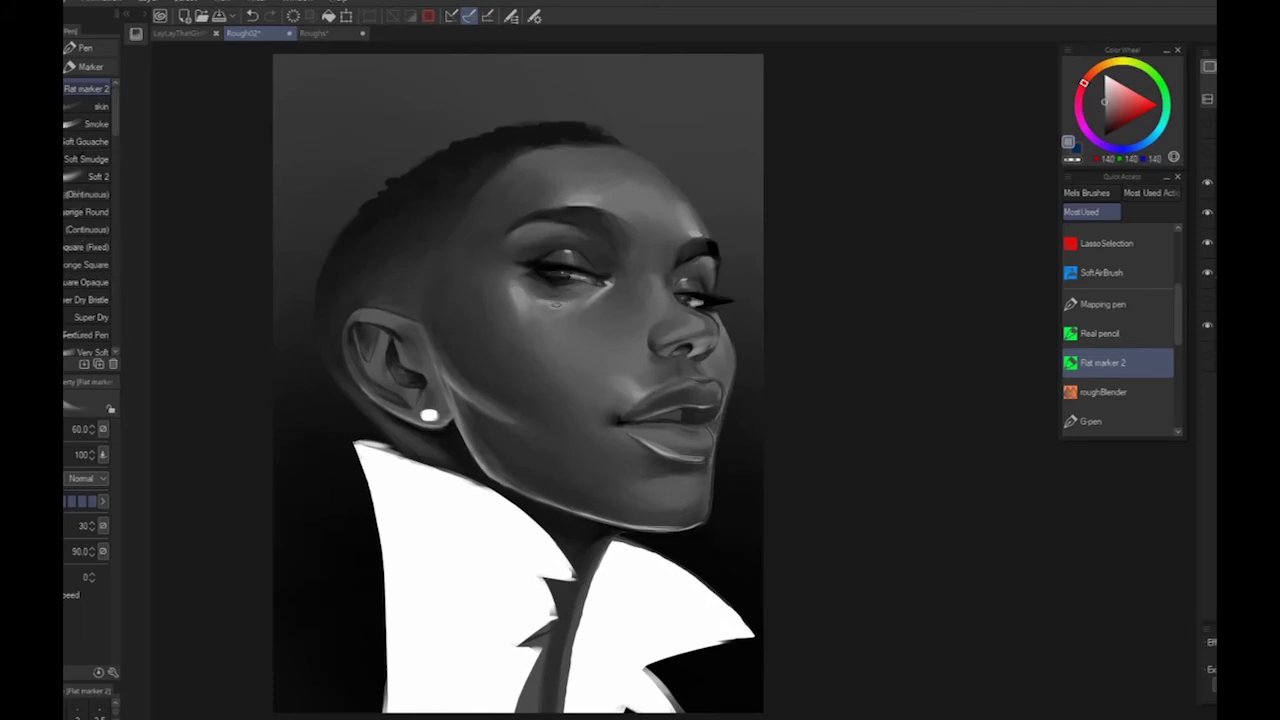
scroll(555, 303, "down", 4)
scroll(555, 303, "up", 4)
left_click(544, 316, "alt")
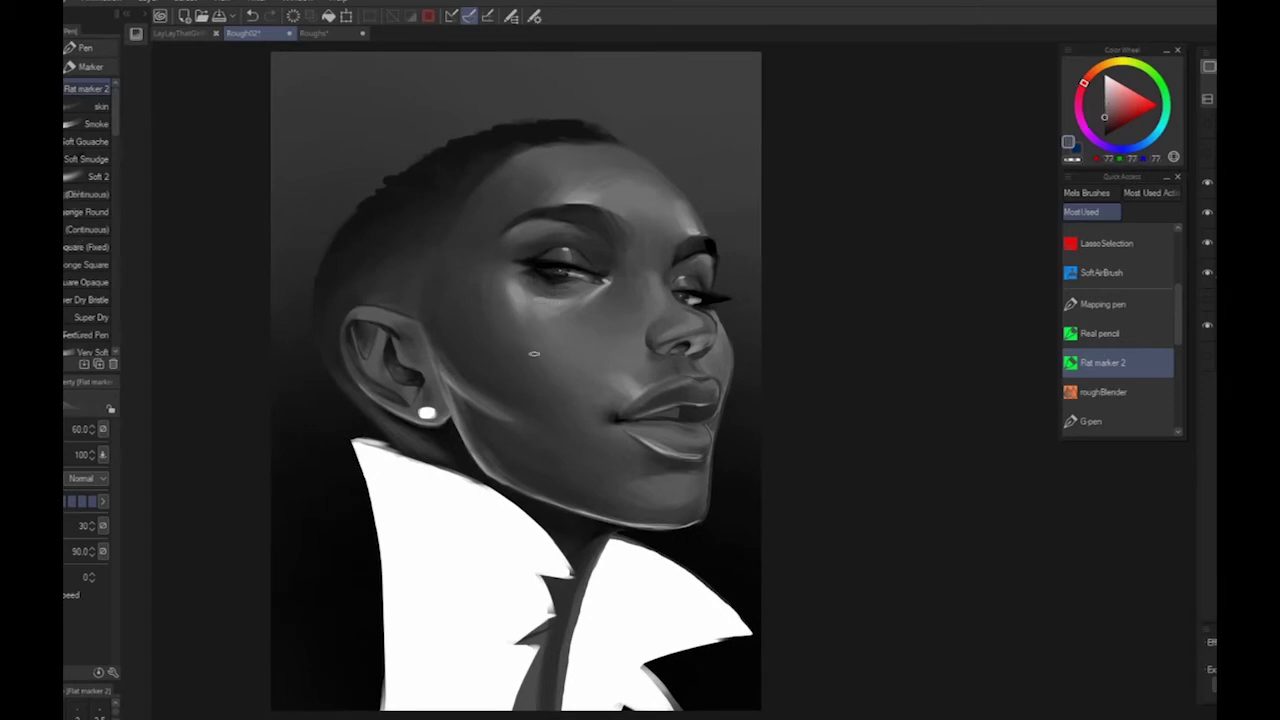
scroll(543, 321, "down", 4)
scroll(789, 157, "up", 4)
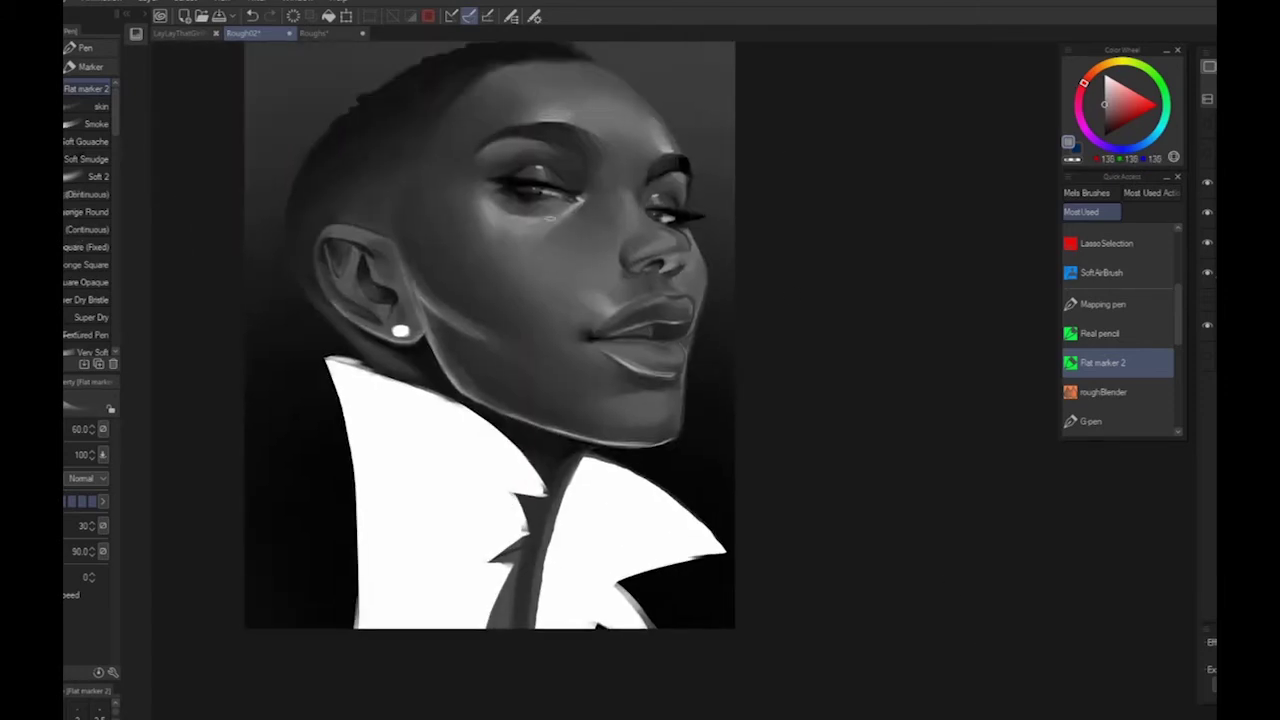
Extend the light highlight across the cheek below the near eye with sampled grays, raising the marker size to 70
key("asciicircum")
key("asciicircum")
key("asciicircum")
key("minus")
key("minus")
key("minus")
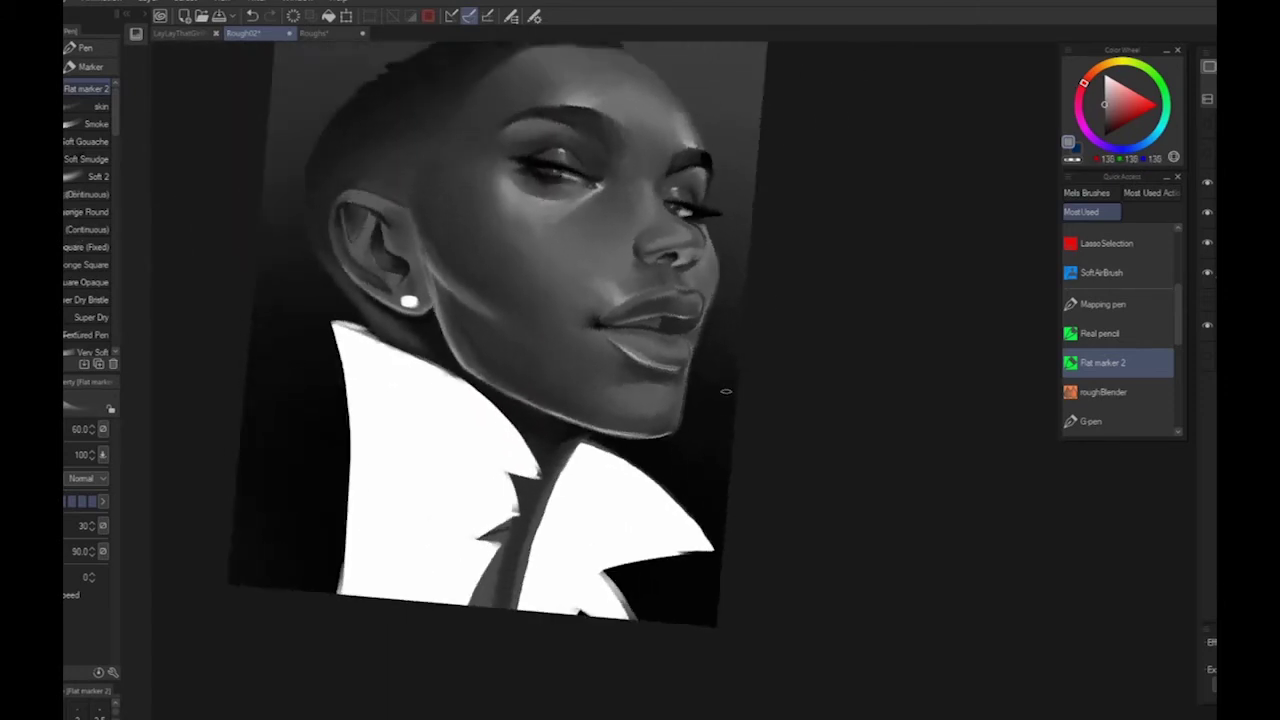
left_click_drag(531, 238, 784, 311)
left_click(784, 311, "alt")
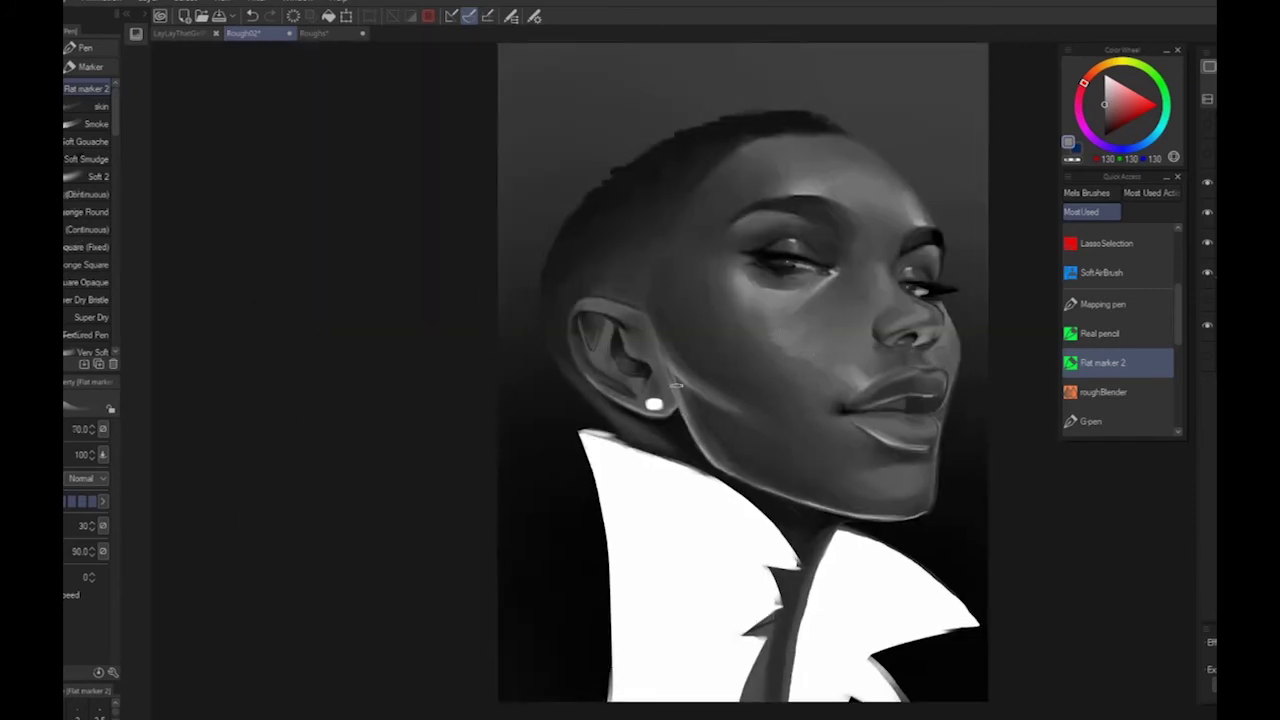
left_click(785, 348, "alt")
left_click(750, 332, "alt")
Smooth the cheek between the near eye, nose and mouth corner with sampled mid-grays at marker size 120
scroll(831, 474, "down", 3)
left_click_drag(831, 474, 716, 408)
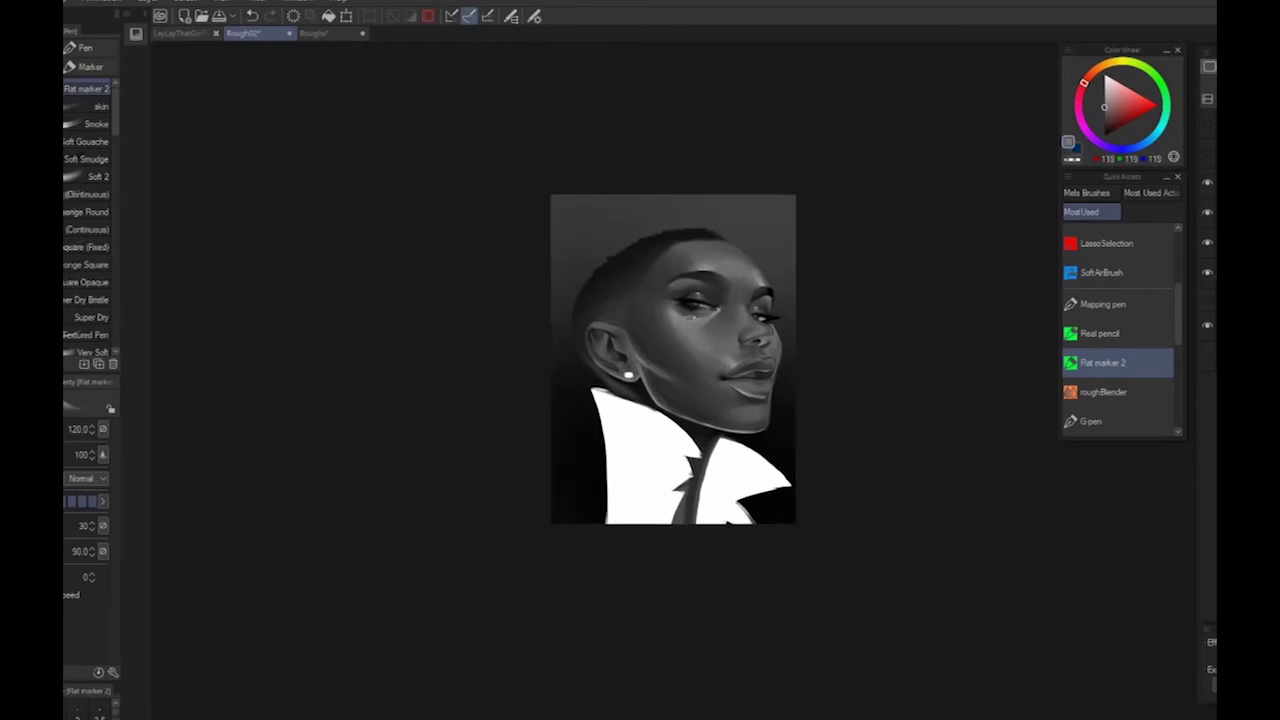
left_click(718, 372, "alt")
scroll(745, 360, "up", 3)
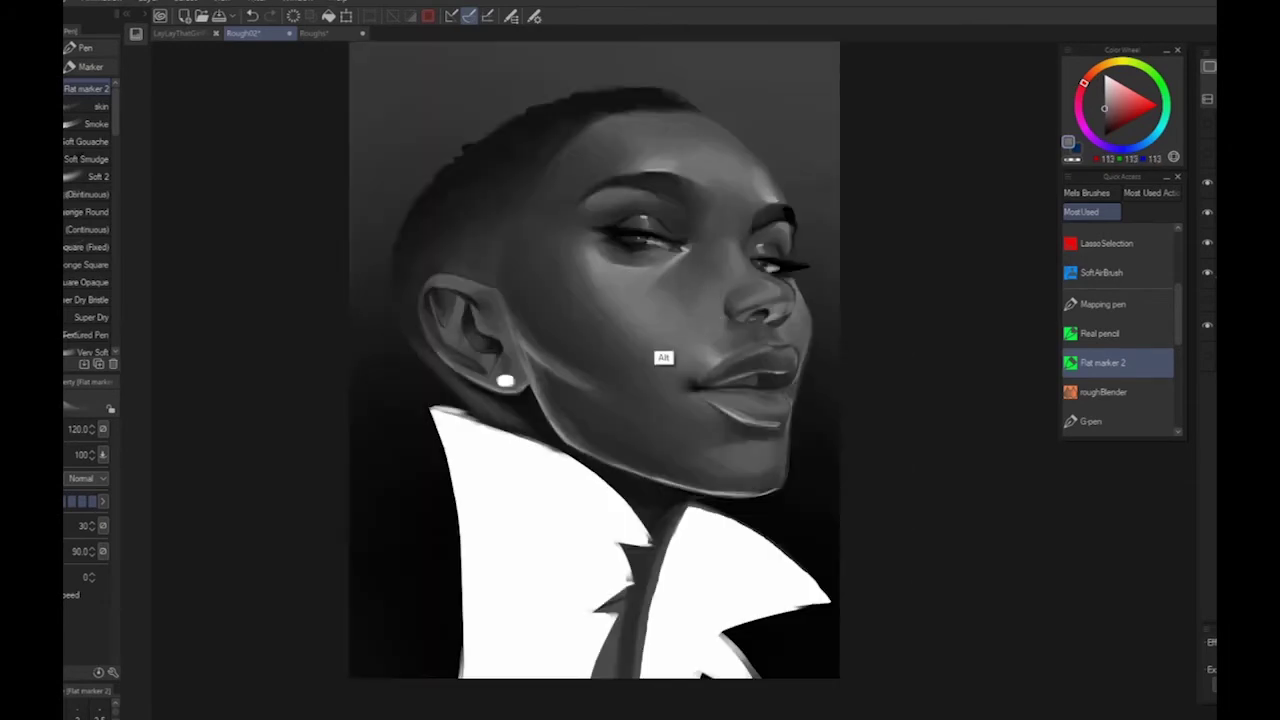
left_click(736, 362, "alt")
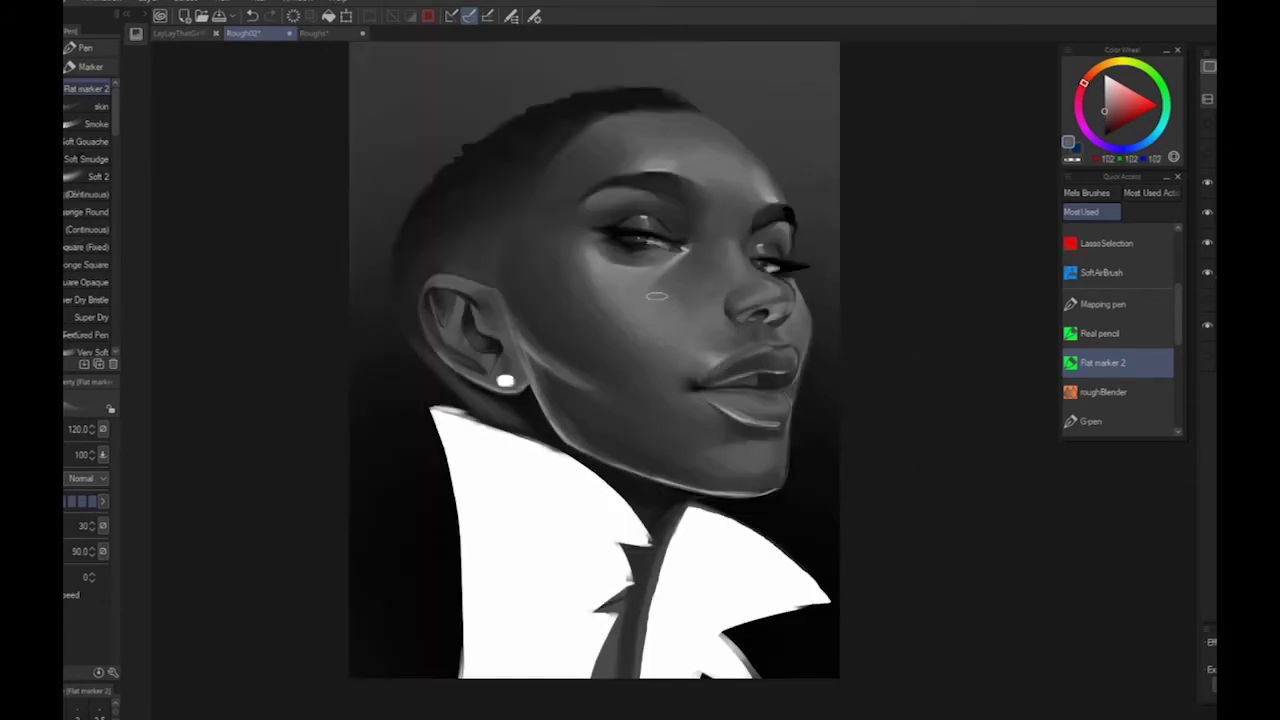
scroll(594, 369, "down", 3)
left_click_drag(593, 371, 557, 357)
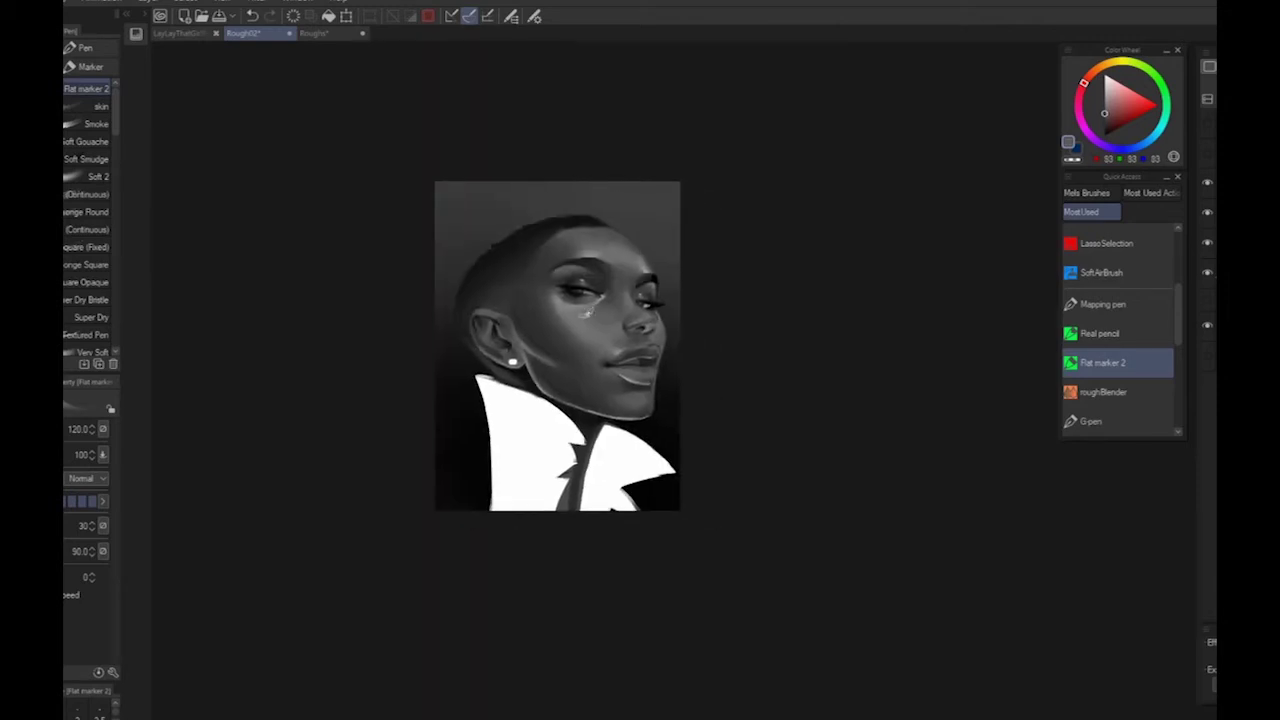
left_click(556, 306, "alt")
Blend the temple and side hairline with dark grays sampled from the skin and hair at marker size 120
scroll(911, 563, "up", 3)
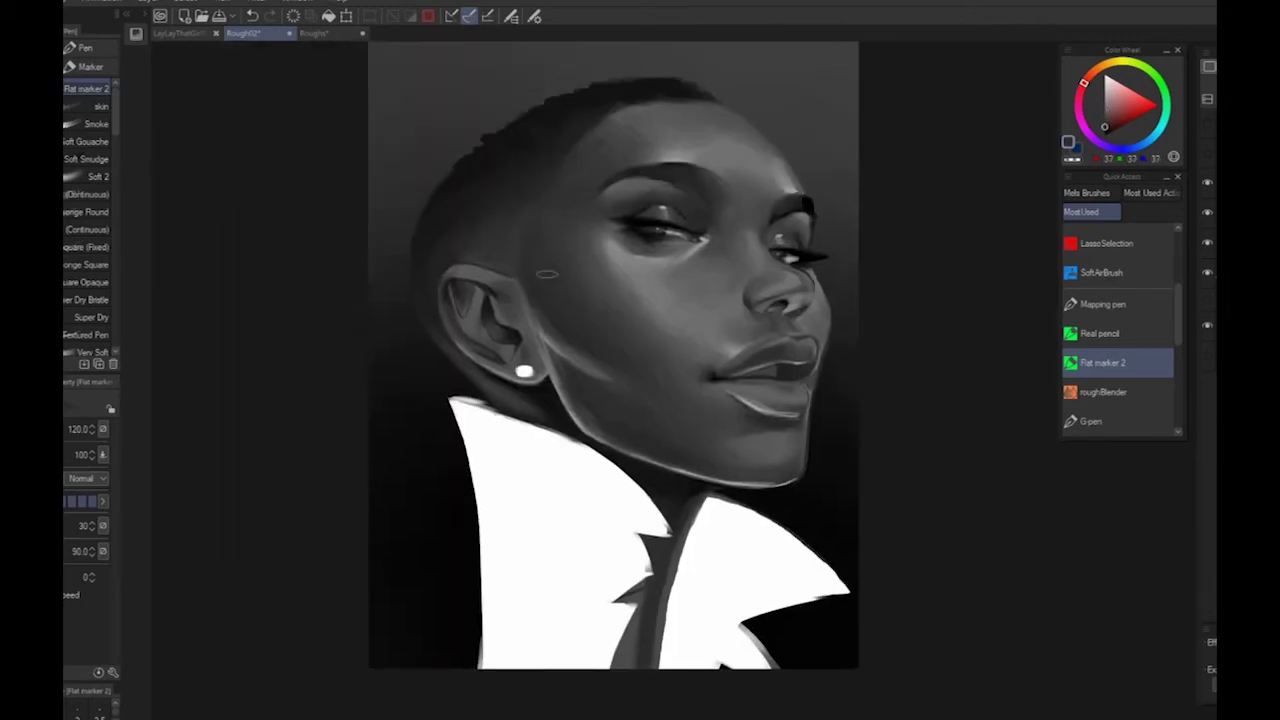
left_click(526, 238, "alt")
left_click(561, 245, "alt")
left_click_drag(582, 158, 588, 137)
left_click(602, 151, "alt")
Refine the gray shading around the nose and the near eye's inner corner with sampled mid-grays at marker size 120
key("ctrl+minus")
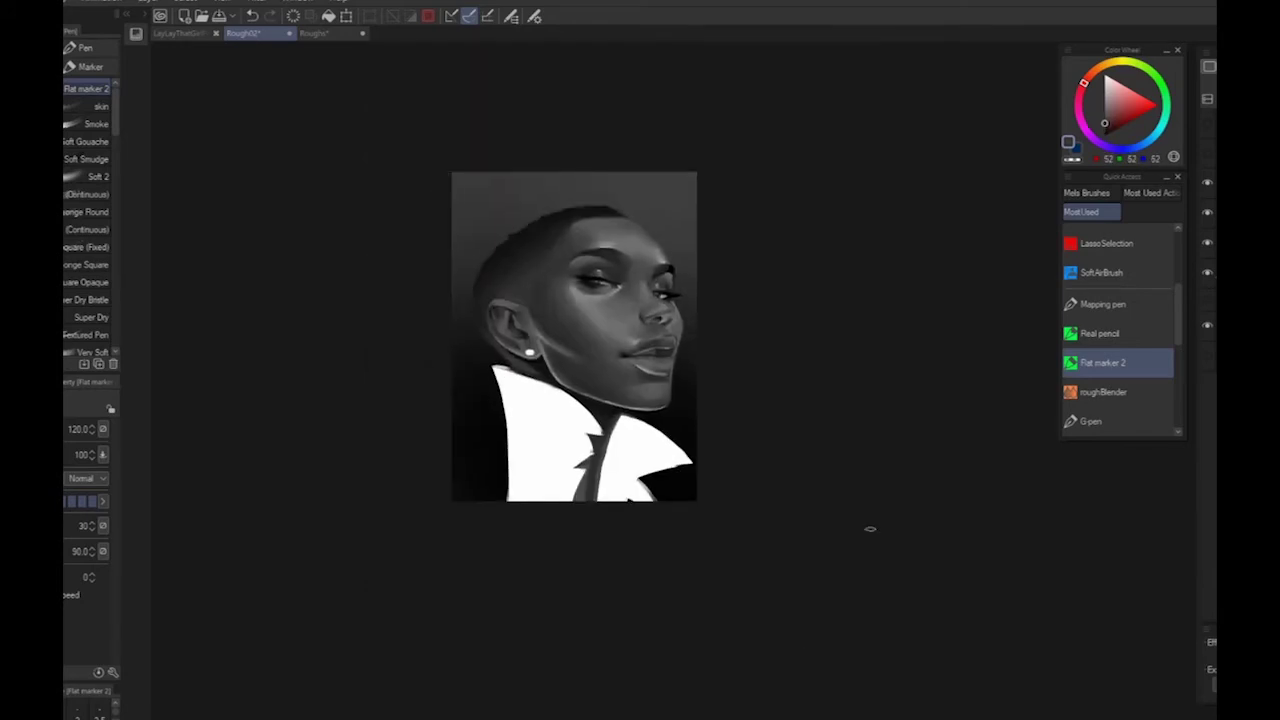
key("ctrl+plus")
left_click(709, 215, "alt")
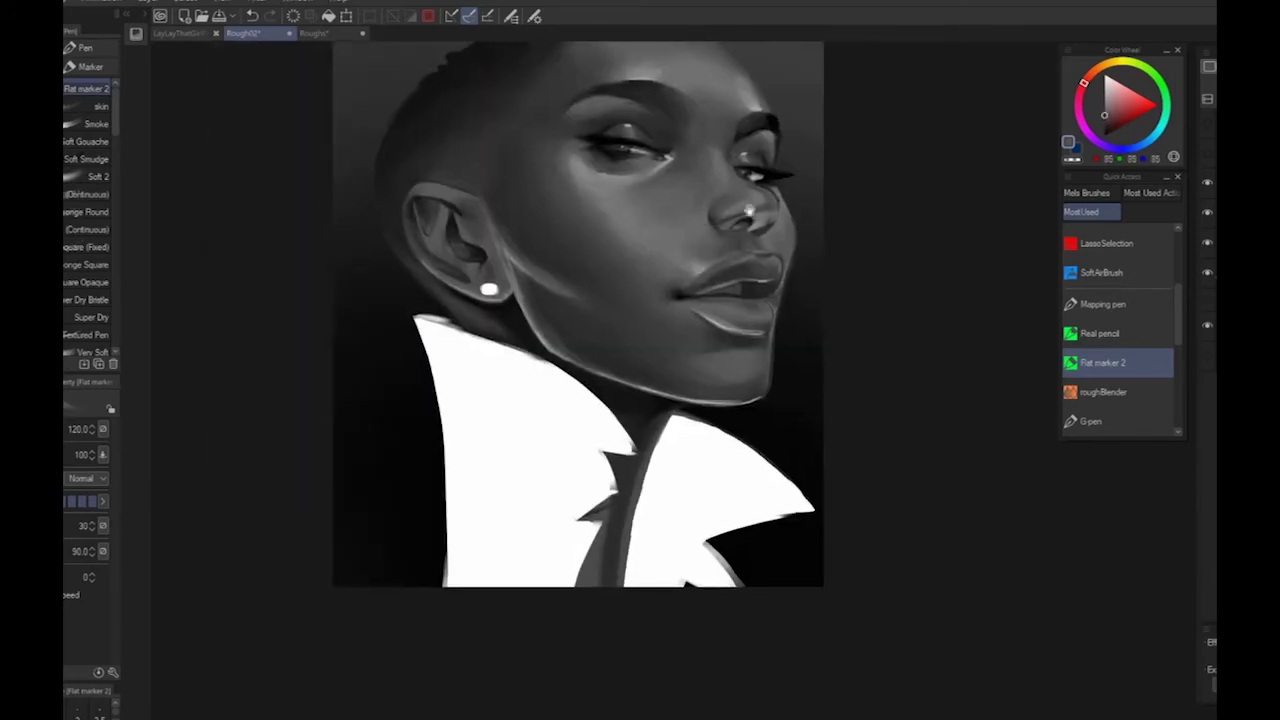
left_click_drag(749, 211, 765, 341)
left_click(658, 177, "alt")
scroll(646, 439, "down", 2)
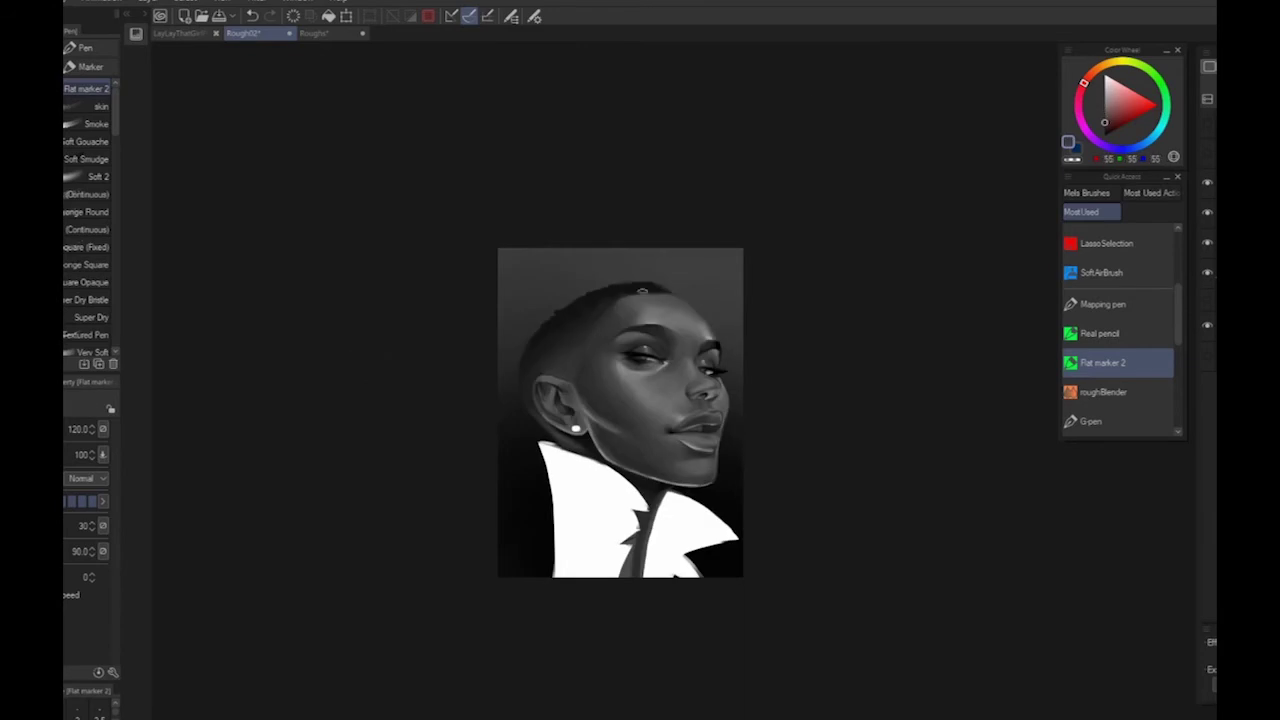
Soften the hairline above the forehead with a dark gray sampled from the hair and a mid-gray sampled from the skin
left_click(642, 291, "alt")
key("ctrl+equal")
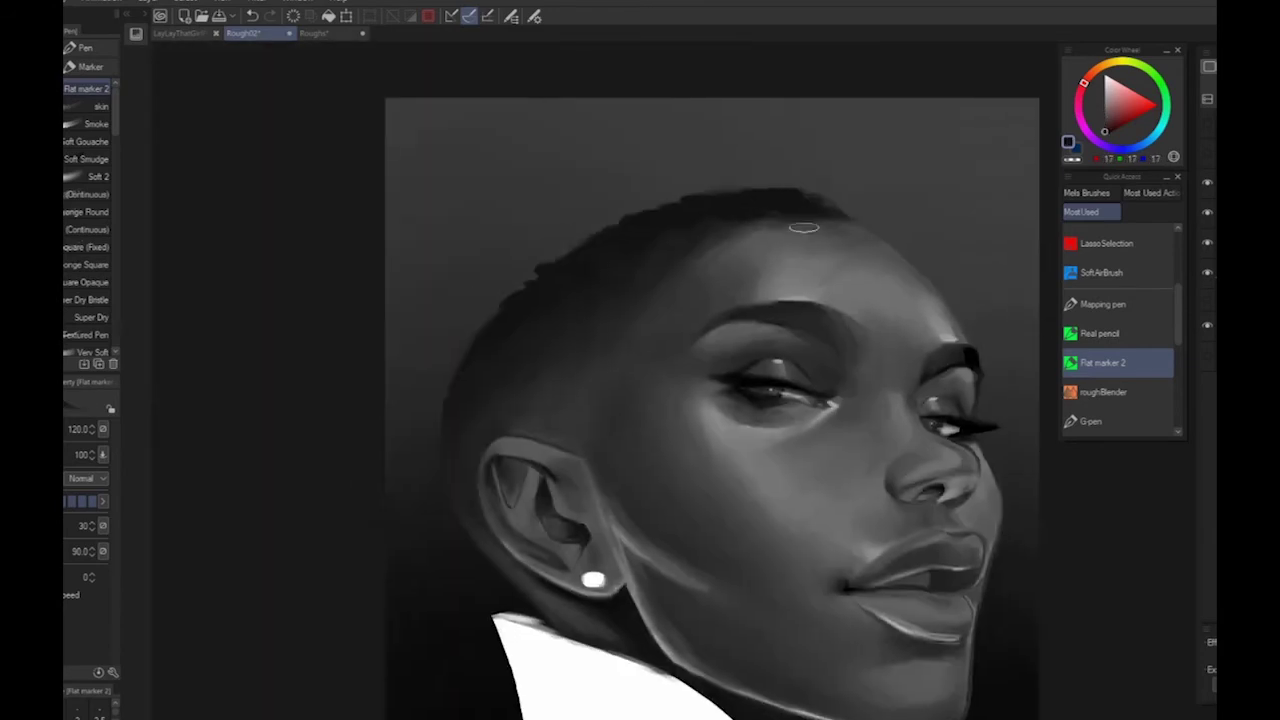
left_click(830, 235, "alt")
scroll(595, 386, "down", 3)
left_click_drag(920, 523, 925, 422)
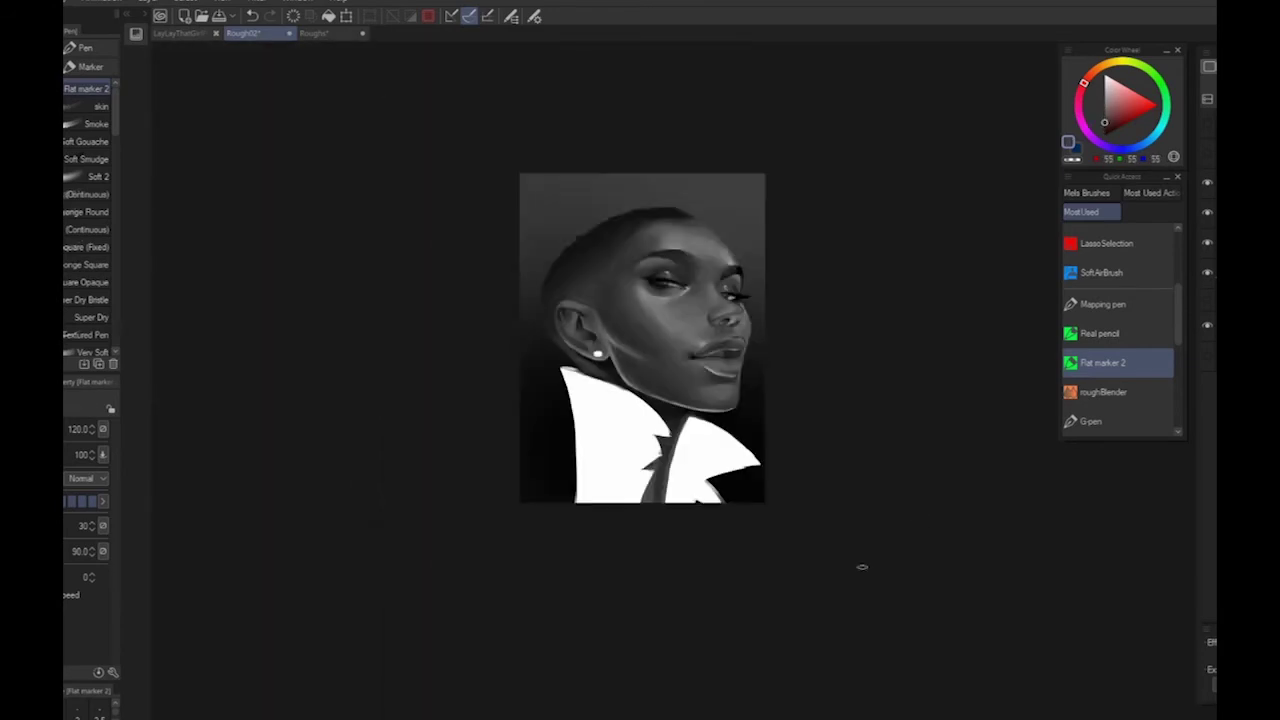
Blend the ear and the adjoining temple with sampled dark grays at marker size 100
scroll(766, 500, "up", 2)
left_click_drag(338, 165, 453, 232)
left_click_drag(492, 189, 522, 276)
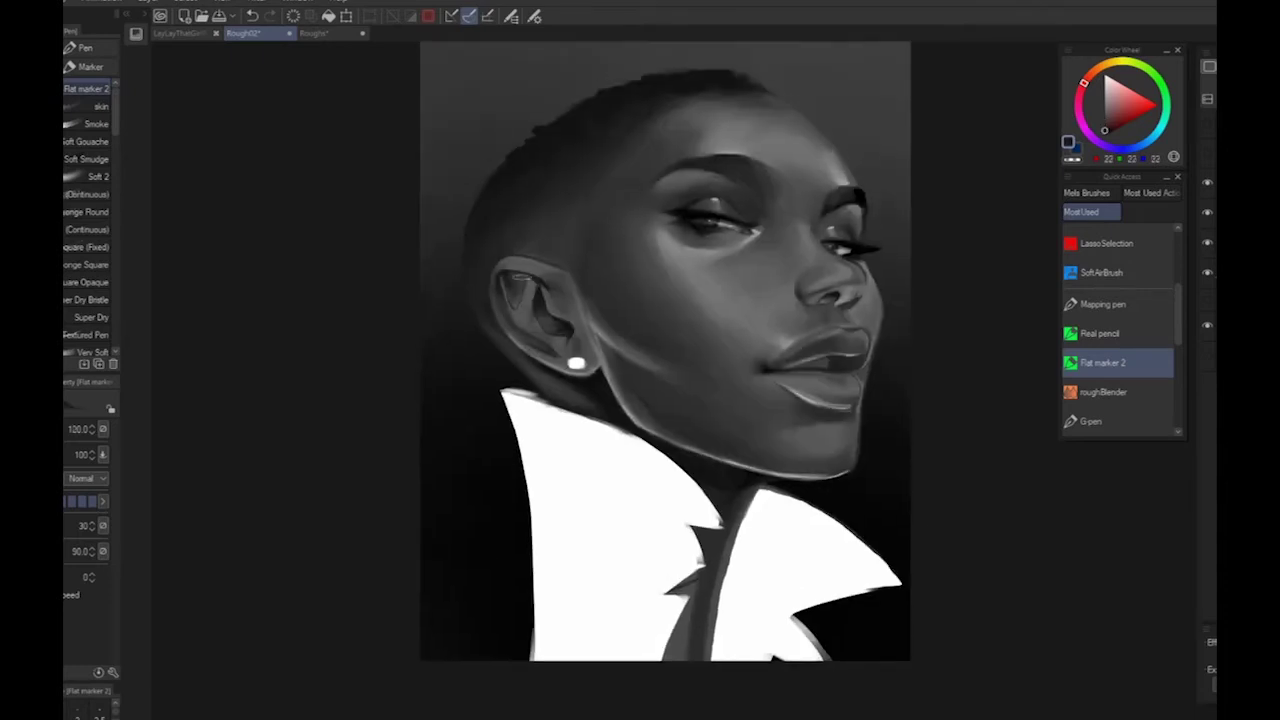
left_click(563, 333, "alt")
left_click(549, 288, "alt")
left_click(580, 263, "alt")
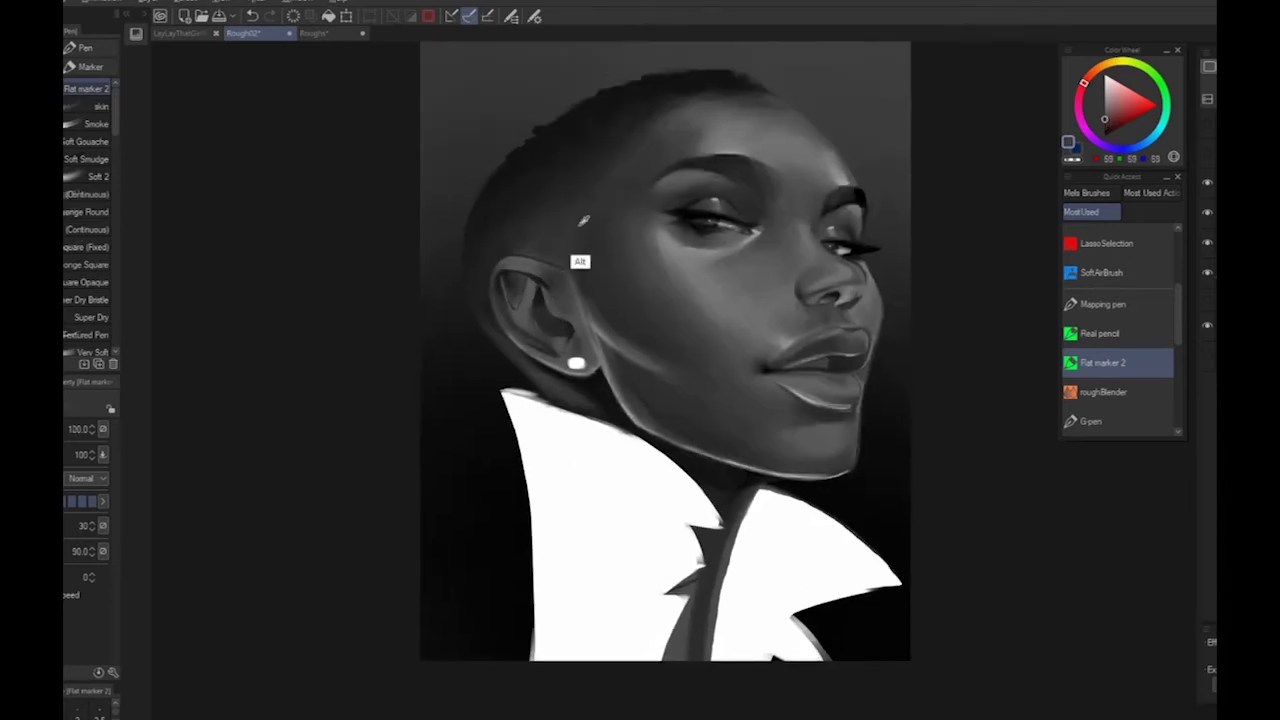
Blend the hair edge above the temple with sampled dark grays at marker size 100
key("ctrl+minus")
key("ctrl+minus")
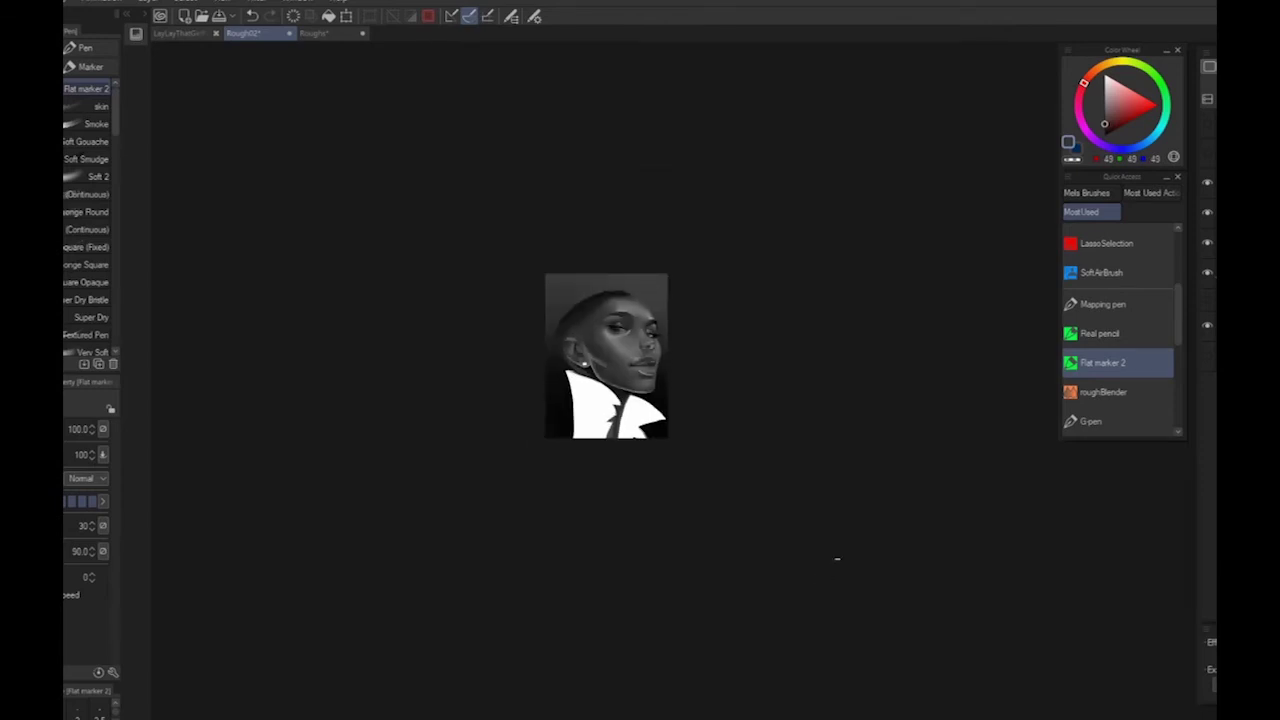
key("ctrl+plus")
key("ctrl+plus")
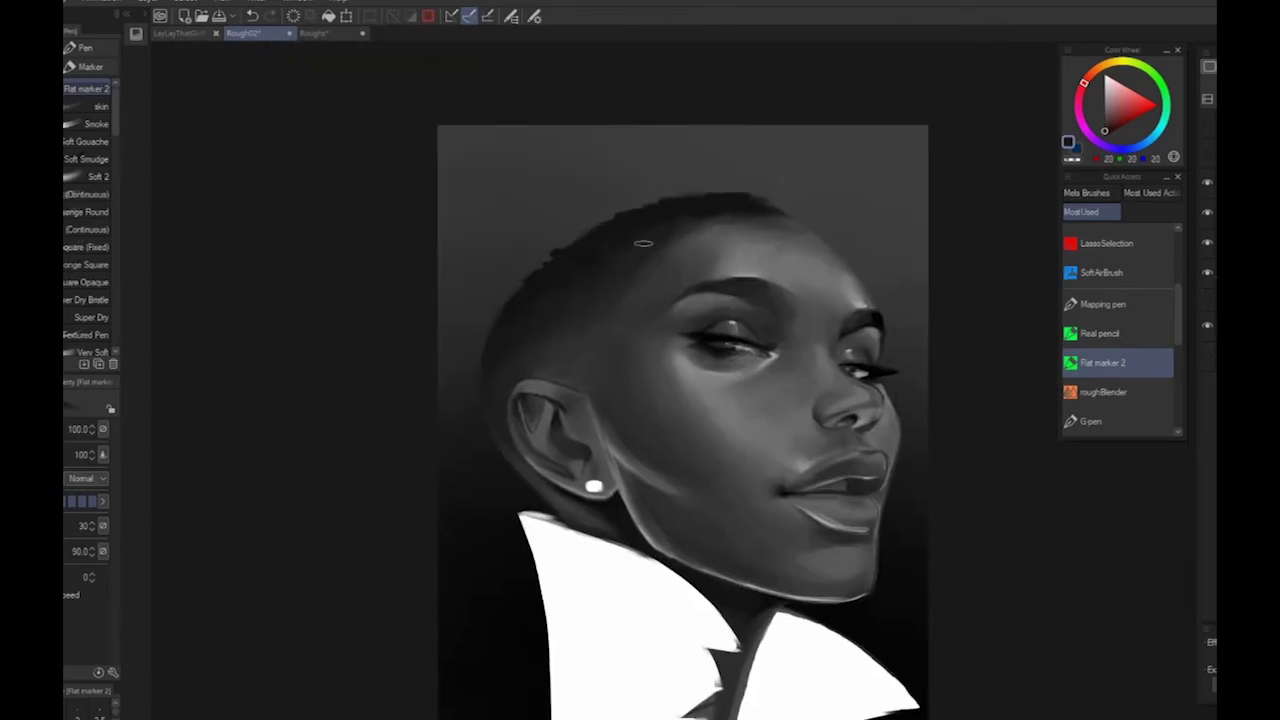
left_click(630, 224, "alt")
Smooth the shading between the far brow and the nose bridge with grays sampled from the surrounding skin
left_click(852, 317, "alt")
left_click(838, 326, "alt")
key("ctrl+minus")
key("ctrl+minus")
mouse_move(965, 570)
left_mouse_down()
mouse_move(909, 266)
mouse_move(921, 239)
left_mouse_up()
key("ctrl+plus")
key("ctrl+plus")
key("ctrl+plus")
Shade the skin around the near mouth corner and above the upper lip with sampled grays at marker size 90
left_click(648, 409, "alt")
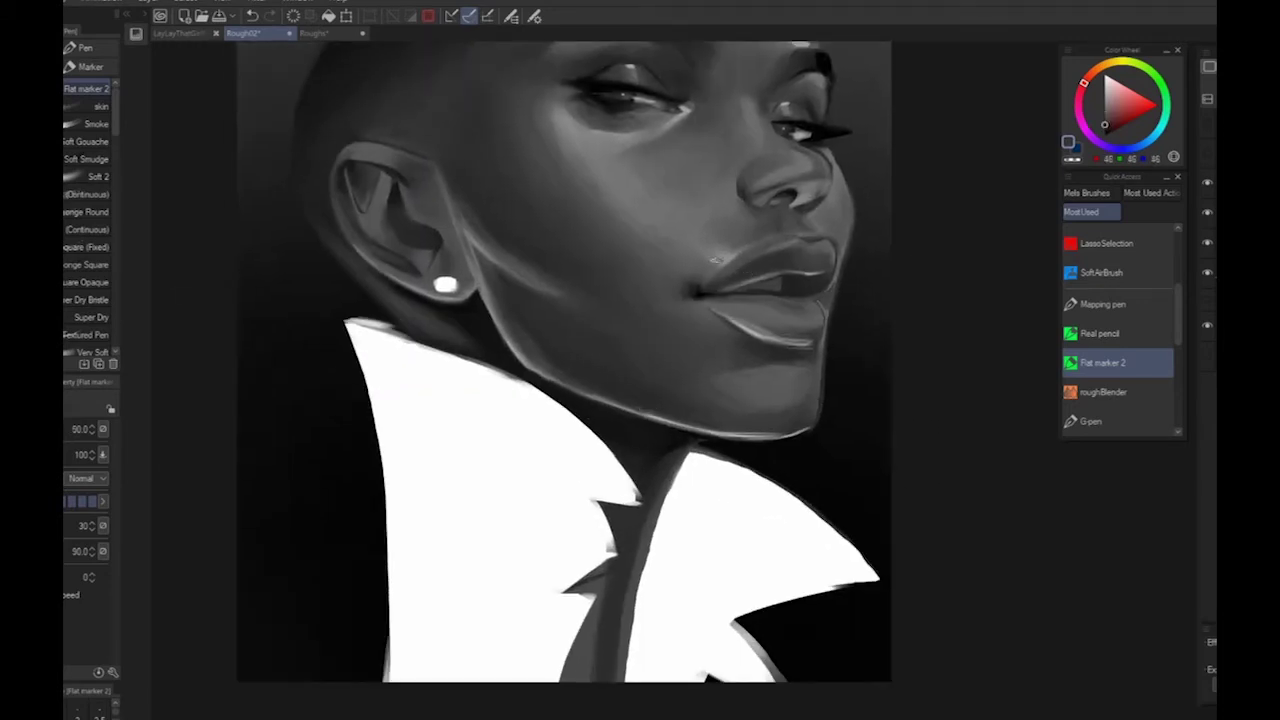
left_click(732, 284, "alt")
left_click_drag(736, 254, 768, 241)
left_click(712, 282, "alt")
left_click_drag(702, 294, 744, 279)
left_click(702, 293, "alt")
key("ctrl+minus")
key("ctrl+minus")
key("ctrl+minus")
key("ctrl+minus")
left_click_drag(882, 650, 846, 606)
Refine the lower lip's highlight and bottom edge with sampled lip and skin grays at marker size 50
key("ctrl+plus")
key("ctrl+plus")
key("ctrl+plus")
key("ctrl+plus")
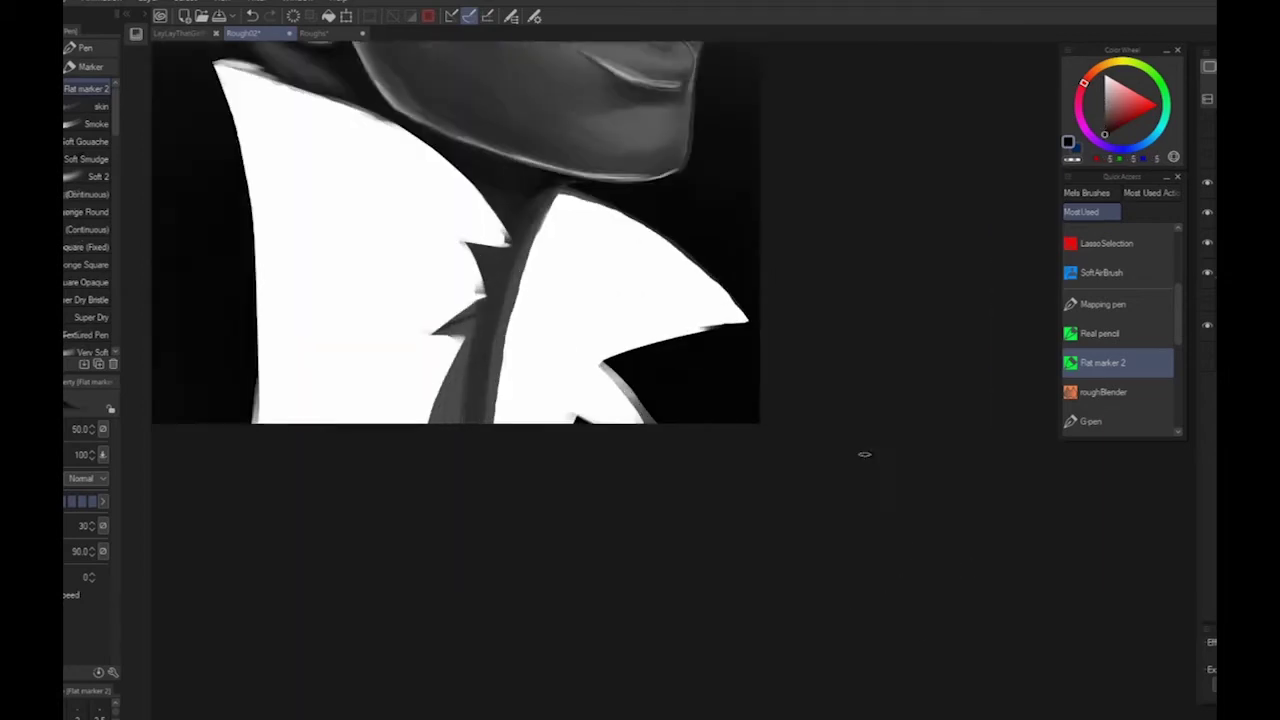
left_click_drag(865, 454, 823, 598)
left_click_drag(564, 222, 594, 238)
left_click(591, 246, "alt")
left_click(533, 204, "alt")
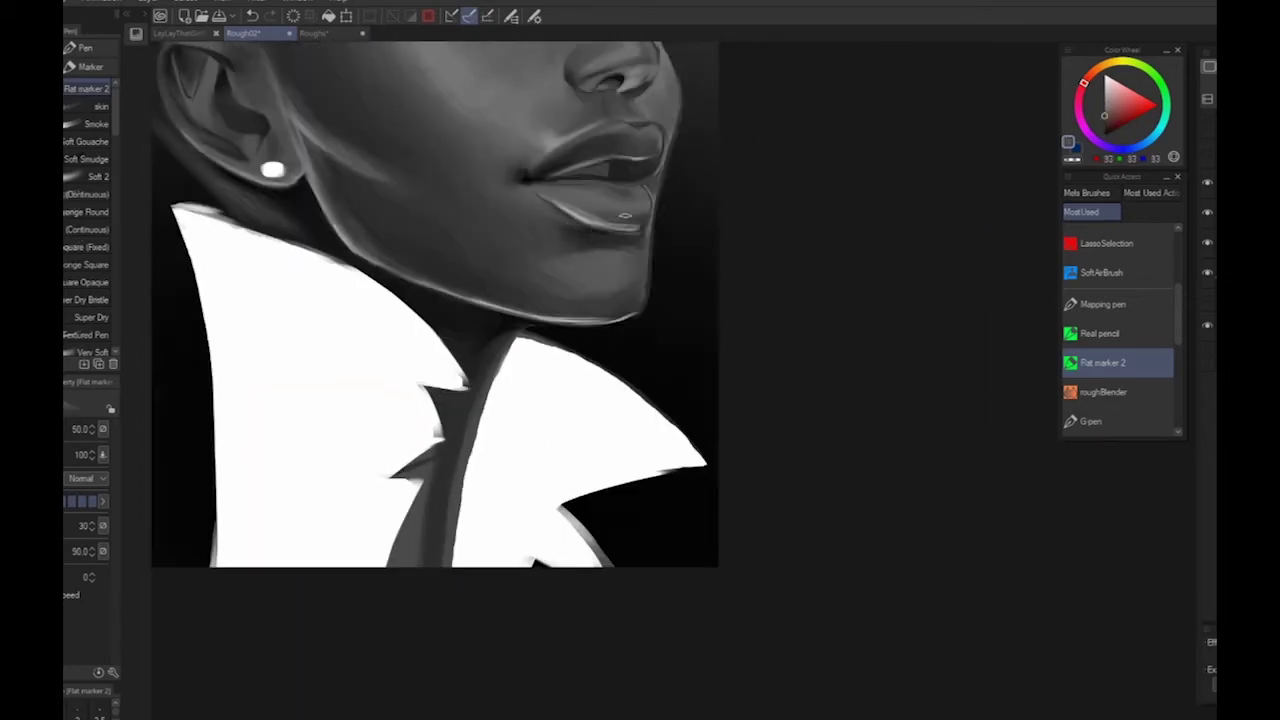
left_click(556, 232, "alt")
left_click(565, 231, "alt")
scroll(687, 300, "down", 1)
left_click_drag(940, 500, 1093, 457)
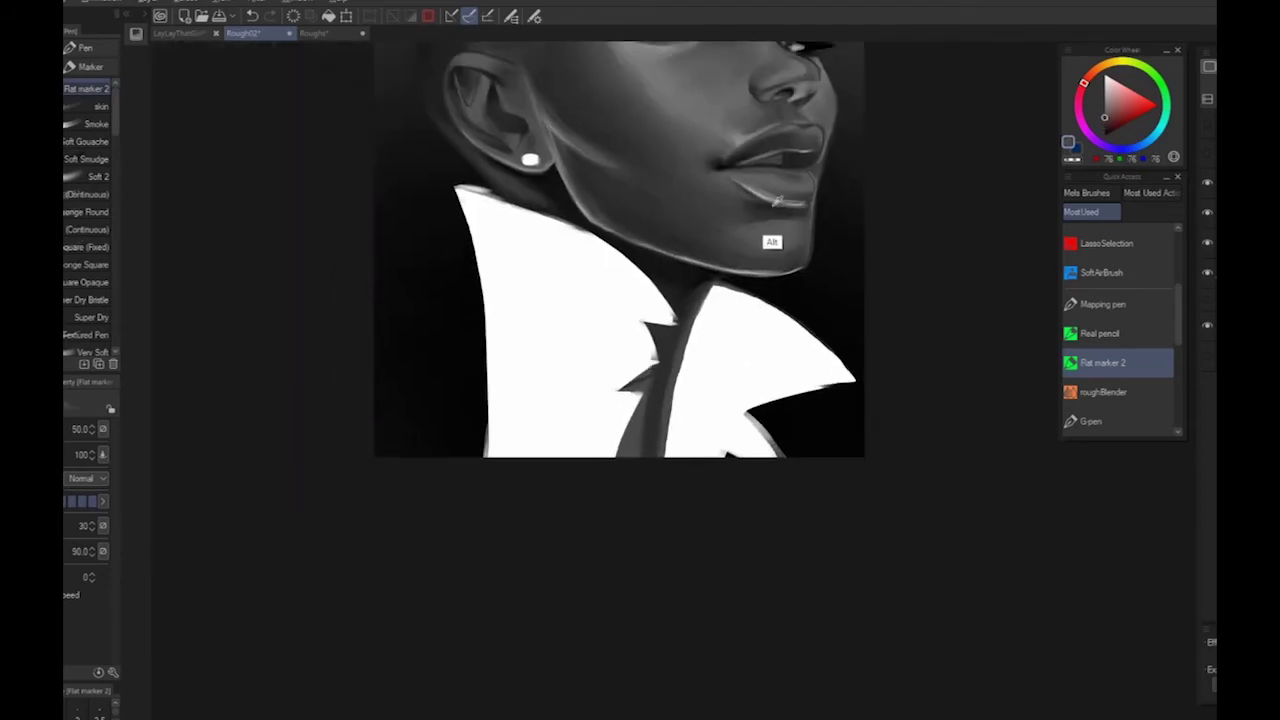
left_click(721, 164, "alt")
left_click_drag(774, 204, 809, 208)
left_click(803, 210, "alt")
scroll(702, 458, "down", 4)
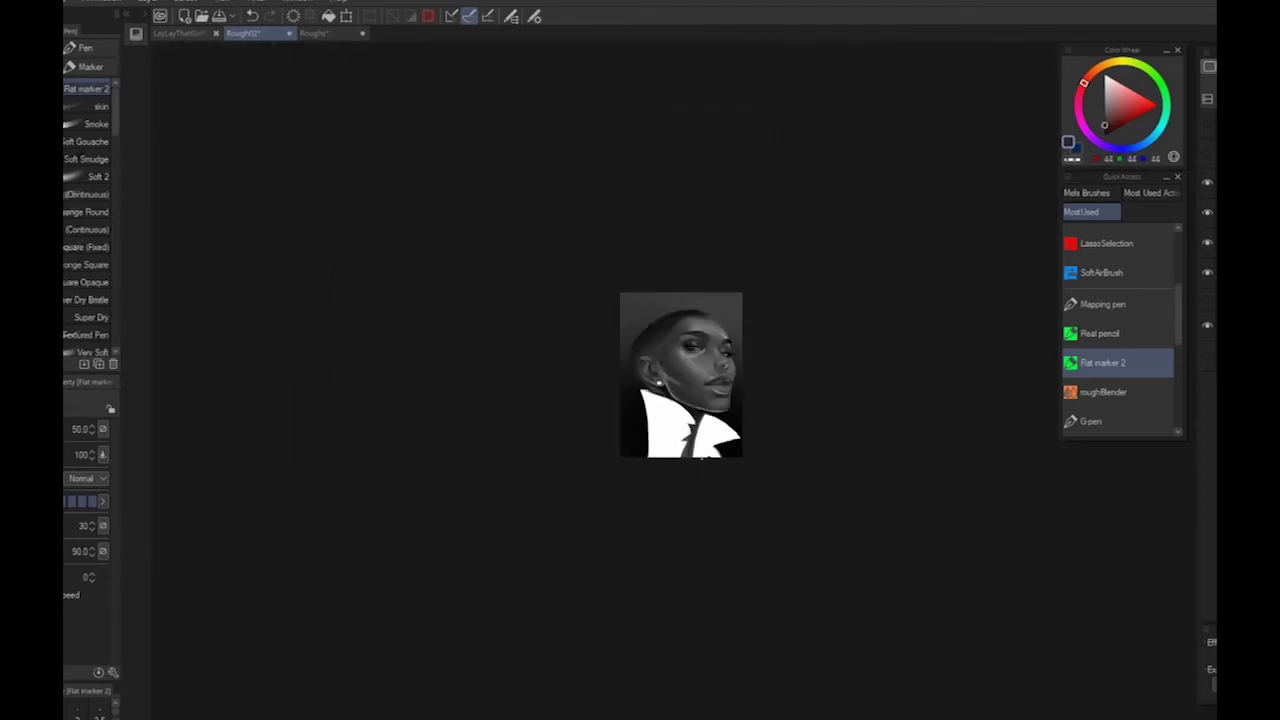
Blend the chin and the jaw below the cheek contour with dark grays sampled from the skin
scroll(702, 457, "up", 5)
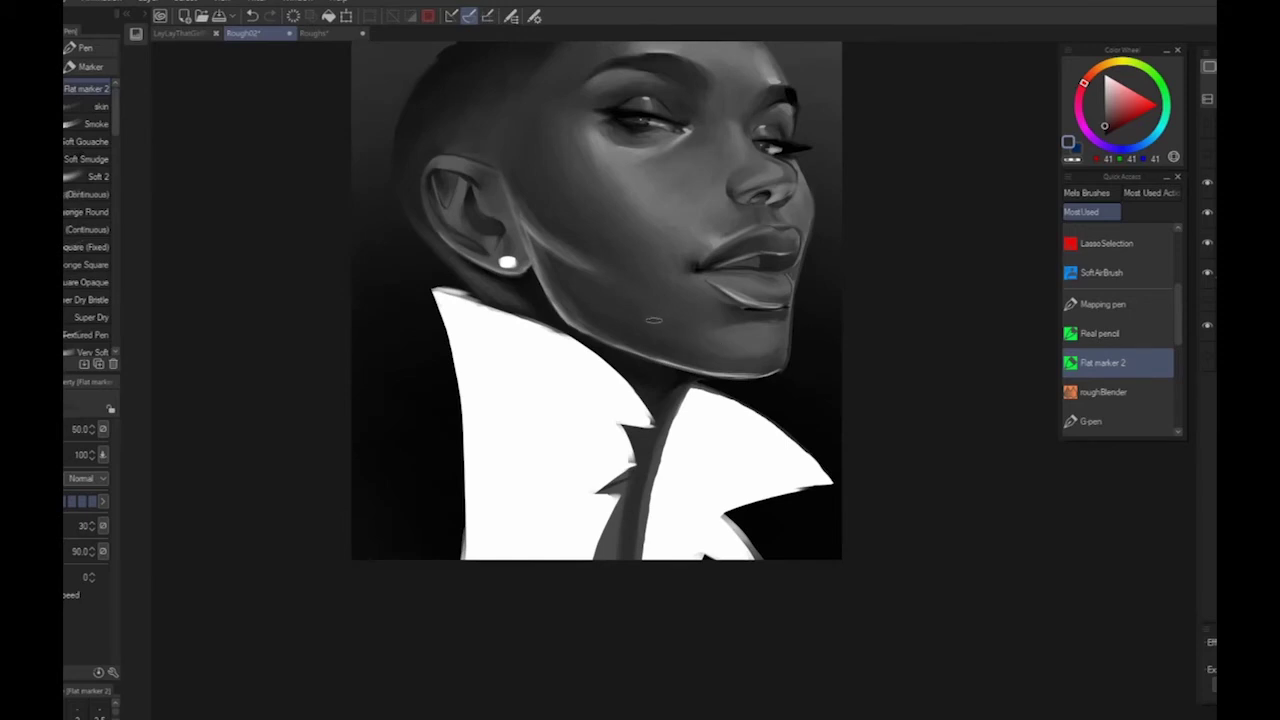
left_click(725, 347, "alt")
left_click(555, 271, "alt")
left_click(585, 251, "alt")
Show the magazine cover overlay to check the portrait beneath its titles and guide lines, and hide it again
scroll(739, 357, "down", 4)
scroll(930, 590, "up", 2)
left_click(1208, 154)
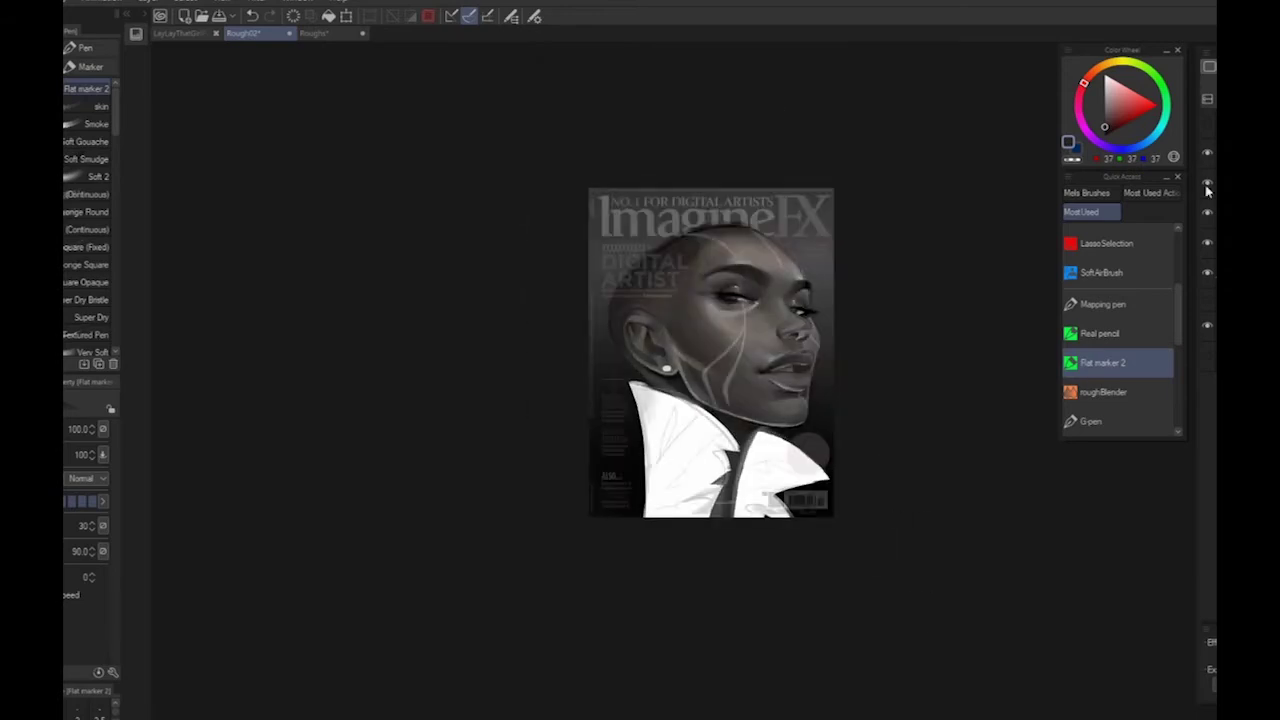
scroll(860, 440, "up", 2)
left_click_drag(874, 389, 936, 528)
left_click(1208, 155)
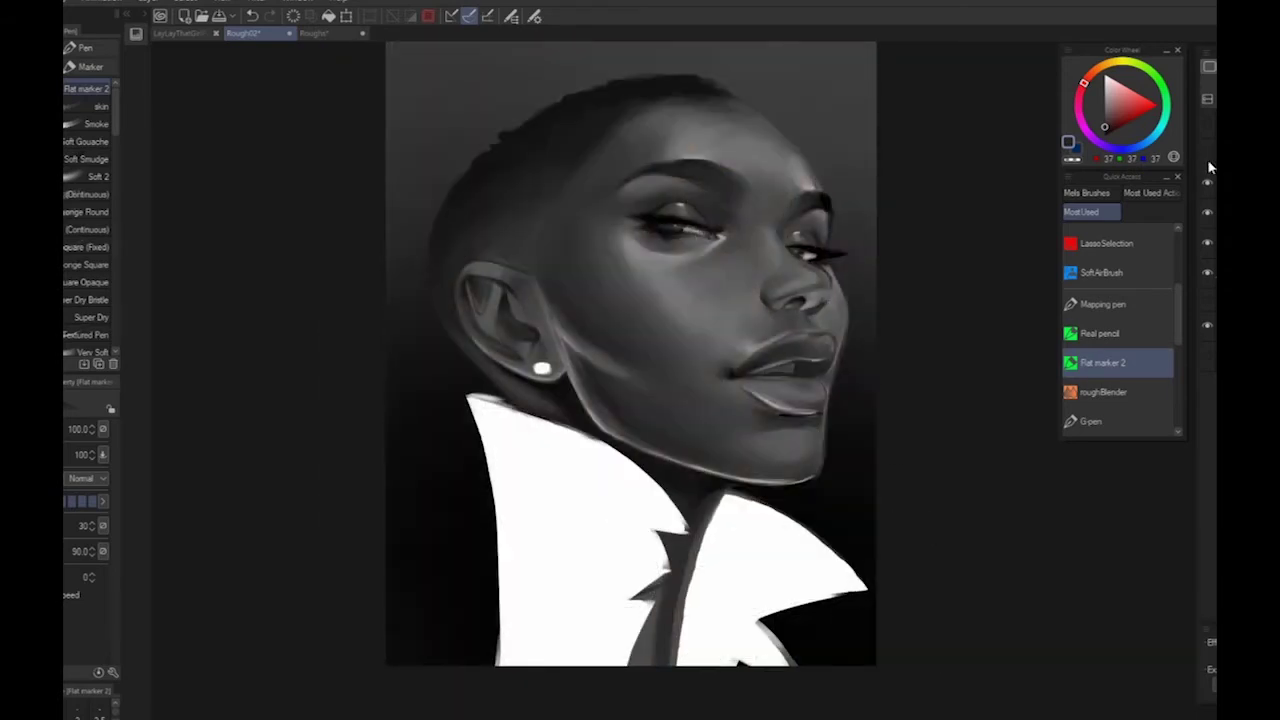
Soften the cheek fold between the nostril and mouth corner with sampled grays, reducing the marker size to 40
left_click(745, 352, "alt")
left_click_drag(753, 286, 764, 303)
left_click(757, 337, "alt")
scroll(776, 343, "down", 3)
scroll(911, 620, "up", 4)
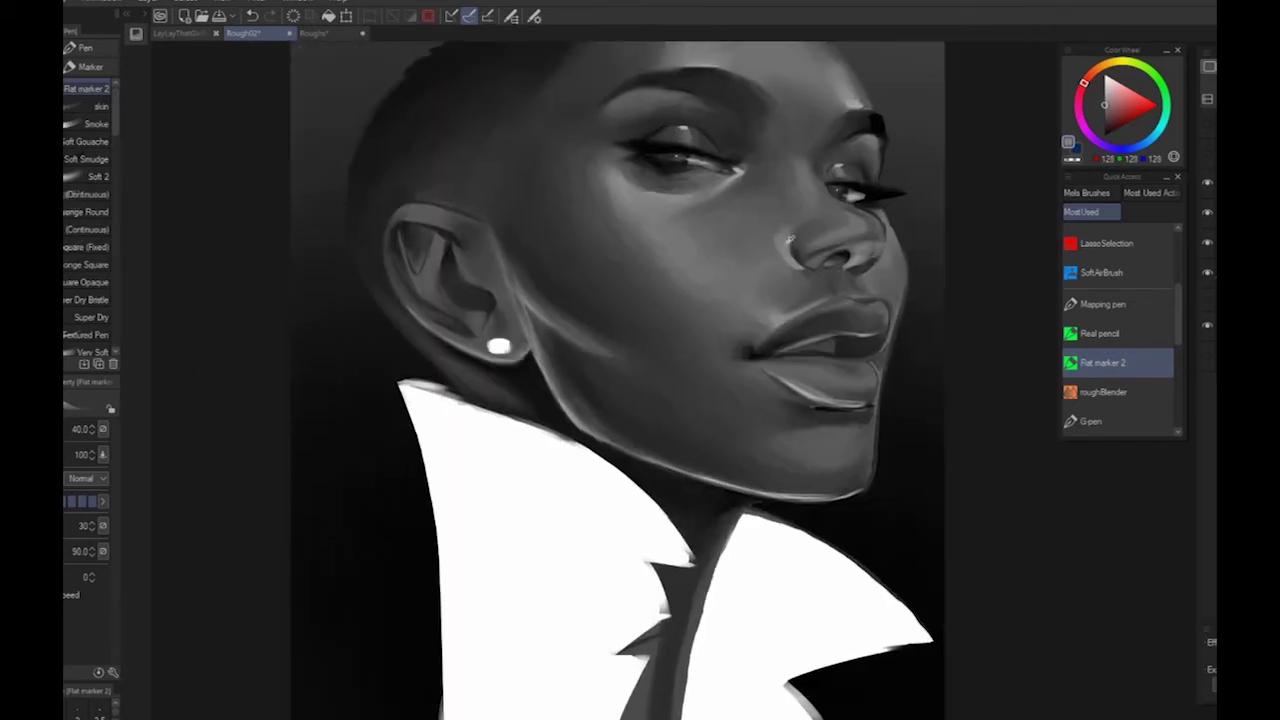
Blend the skin beside the nose bridge and nostril with greys sampled from the surrounding face, using the Flat marker 2 brush
left_click(781, 207, "alt")
left_click(775, 233, "alt")
left_click(762, 262, "alt")
scroll(728, 344, "down", 3)
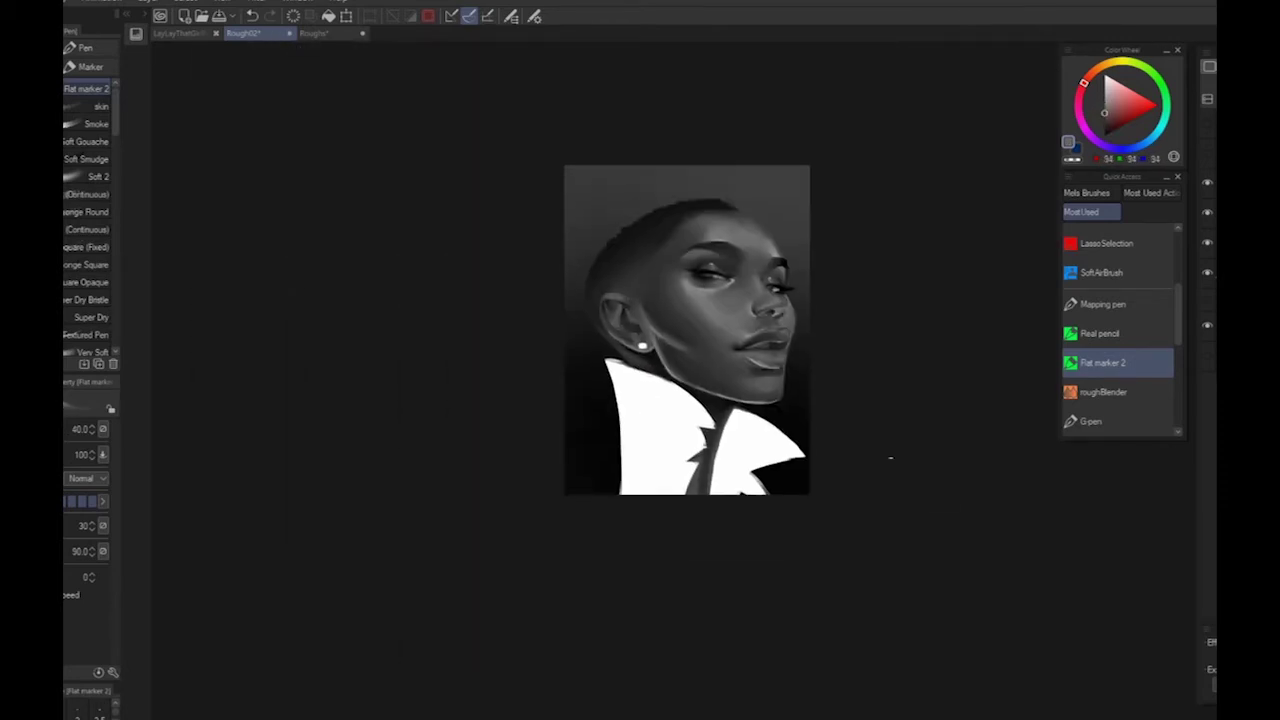
Flip the canvas view horizontally and darken the shadow beneath the lower lip with a sampled near-black
key("h")
scroll(573, 646, "up", 4)
left_click_drag(570, 200, 708, 506)
left_click(712, 467, "alt")
left_click_drag(718, 460, 706, 473)
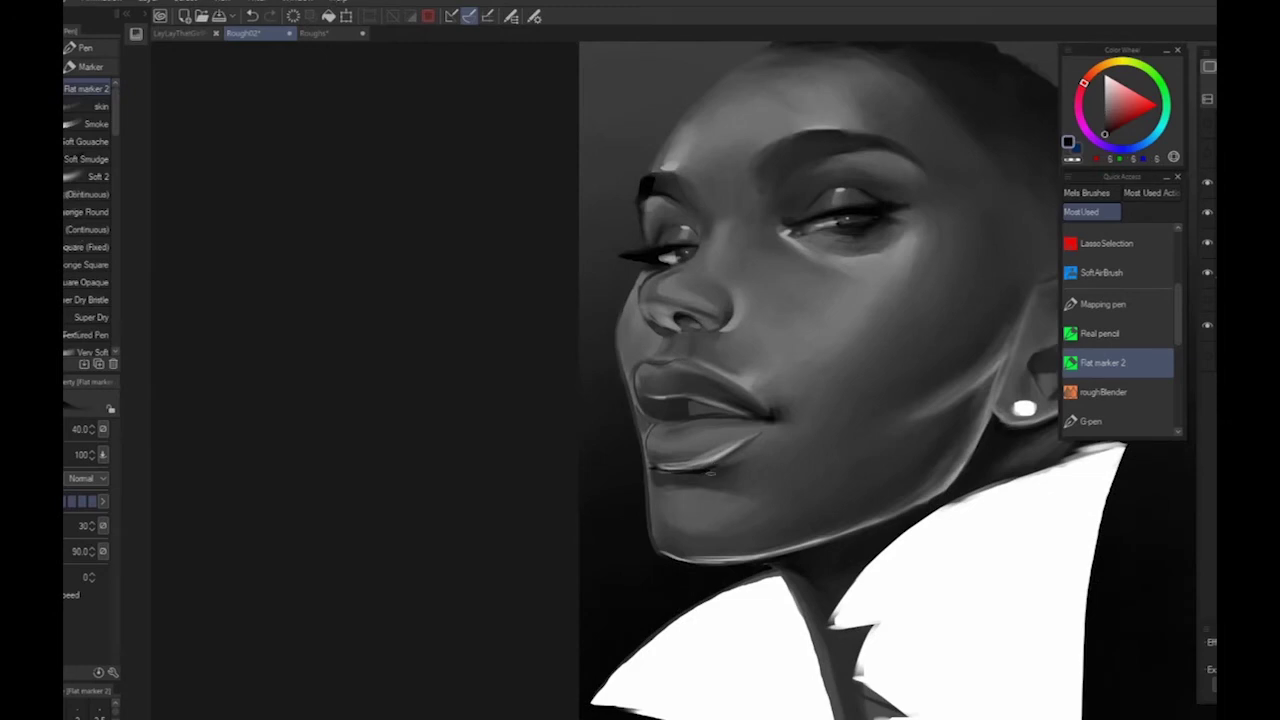
Darken the gap between the parted lips with dark greys sampled around the mouth
left_click_drag(771, 594, 659, 622)
left_click(566, 442, "alt")
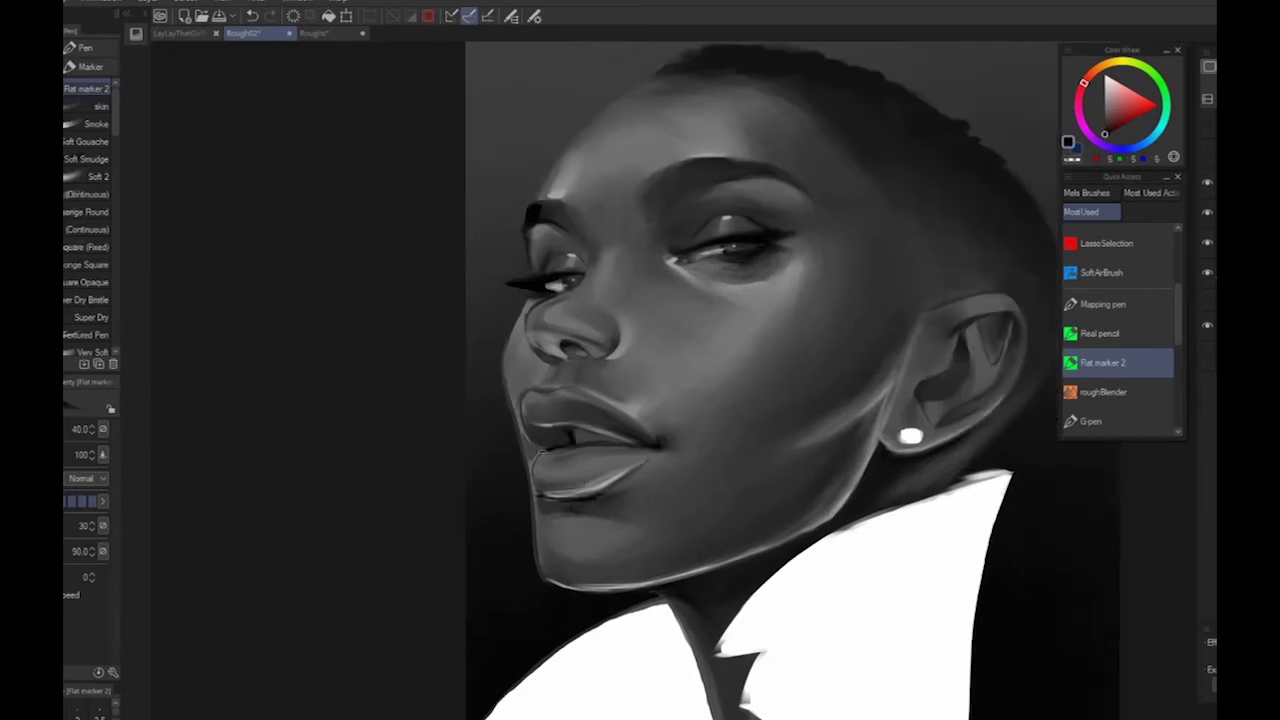
left_click(545, 447, "alt")
key("ctrl+minus")
left_click_drag(1011, 583, 925, 554)
key("ctrl+plus")
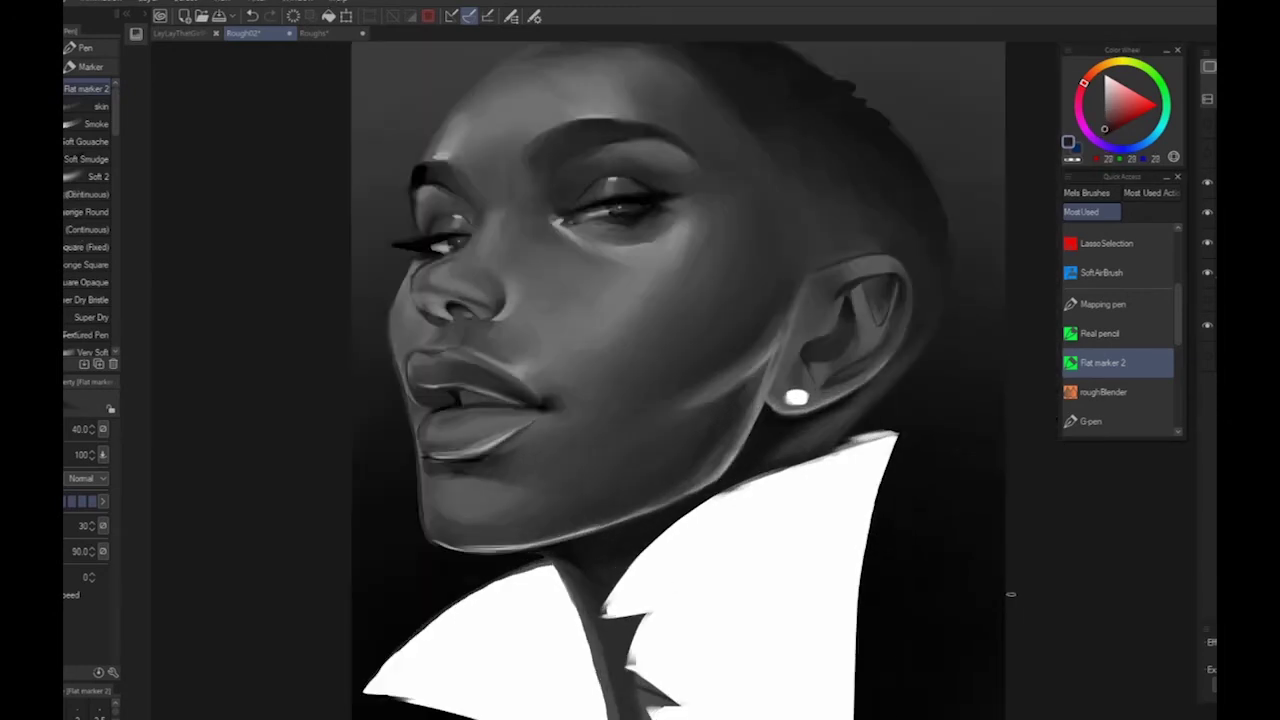
Refine the upper lid of the near eye and the skin beneath it with sampled greys
left_click(602, 214, "alt")
mouse_move(582, 218)
left_mouse_down()
mouse_move(618, 211)
mouse_move(606, 212)
left_mouse_up()
left_click(610, 245, "alt")
scroll(654, 247, "down", 3)
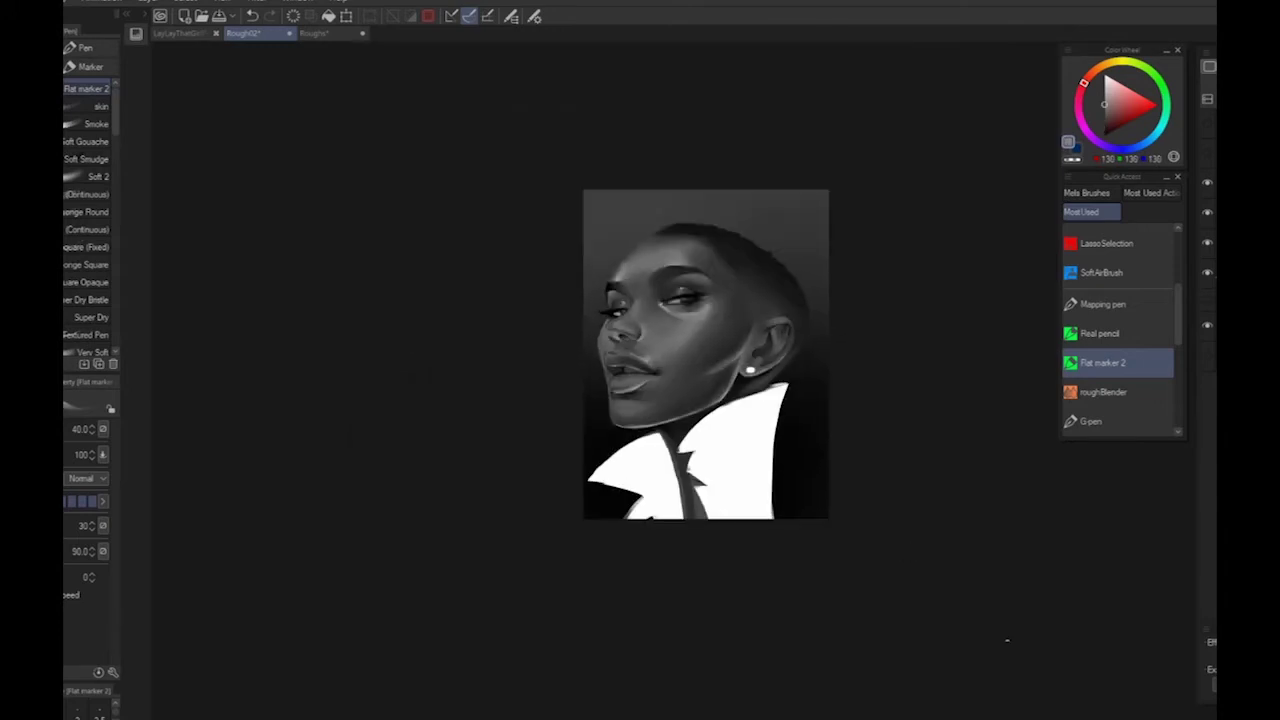
Sharpen the forehead's outer contour and hairline edge with the running color watercolor brush at size 20, using sampled dark greys
scroll(1006, 640, "up", 3)
key("b")
left_click_drag(688, 325, 1034, 600)
key("ctrl+z")
left_click_drag(684, 240, 1034, 658)
left_click(614, 288, "alt")
left_click(719, 176, "alt")
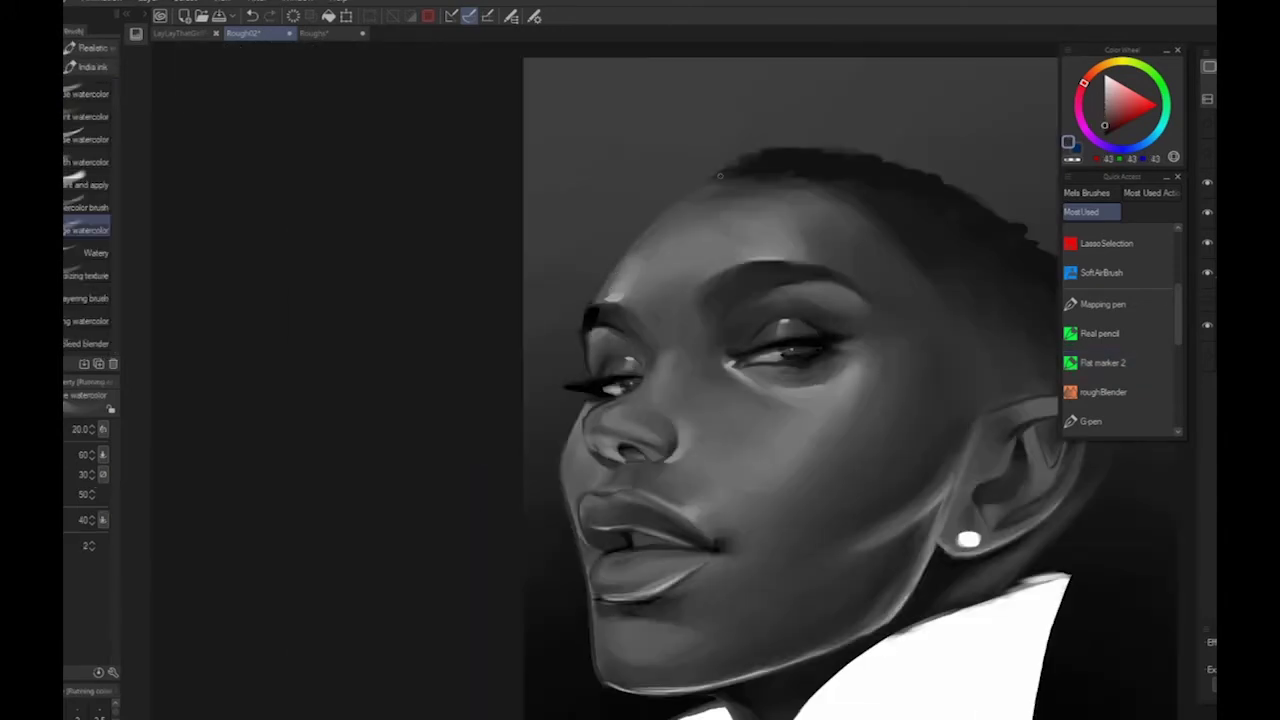
left_click_drag(601, 298, 614, 278)
left_click(612, 284, "alt")
left_click(643, 236, "alt")
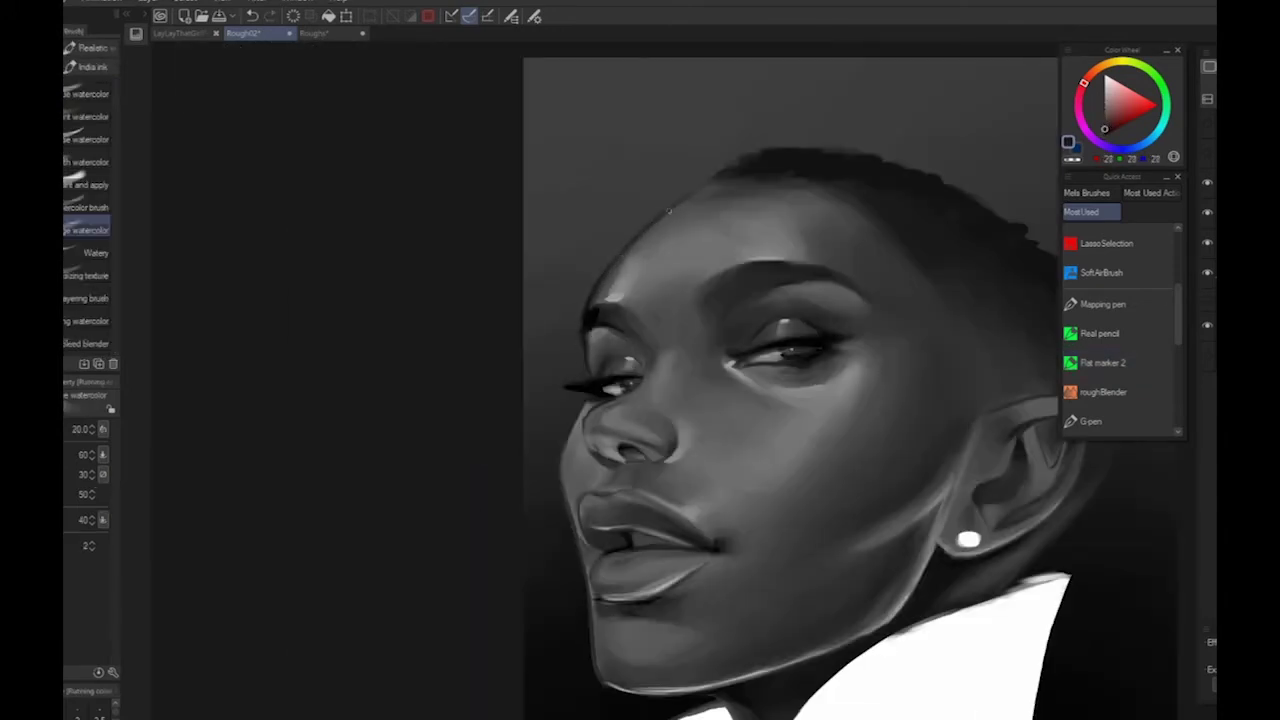
Soften the forehead highlight above the far eyebrow with a sampled light grey
scroll(632, 313, "down", 3)
scroll(916, 566, "up", 3)
left_click_drag(916, 560, 1115, 714)
left_click(616, 236, "alt")
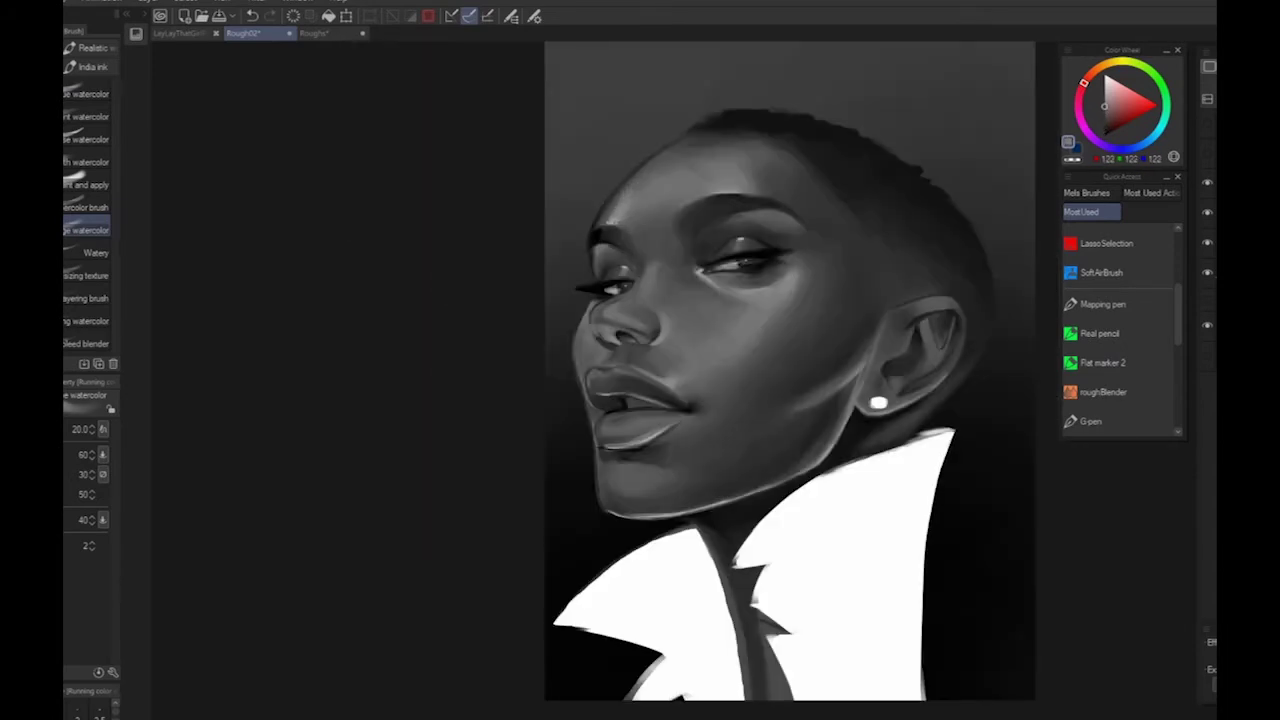
left_click_drag(618, 215, 625, 209)
left_click(608, 256, "alt")
Touch up the upper forehead near the hairline with a light grey sampled from the forehead
scroll(689, 163, "down", 3)
scroll(864, 434, "up", 4)
left_click_drag(689, 127, 913, 657)
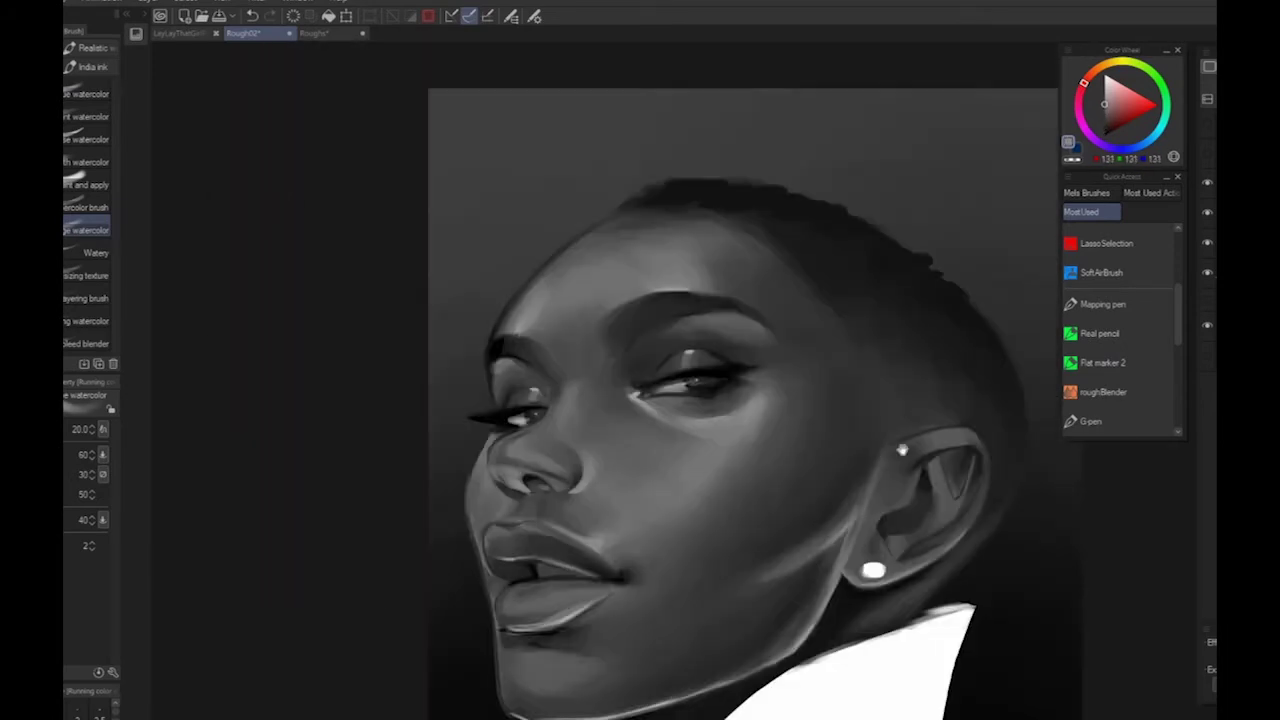
left_click(669, 270, "alt")
key("ctrl+minus")
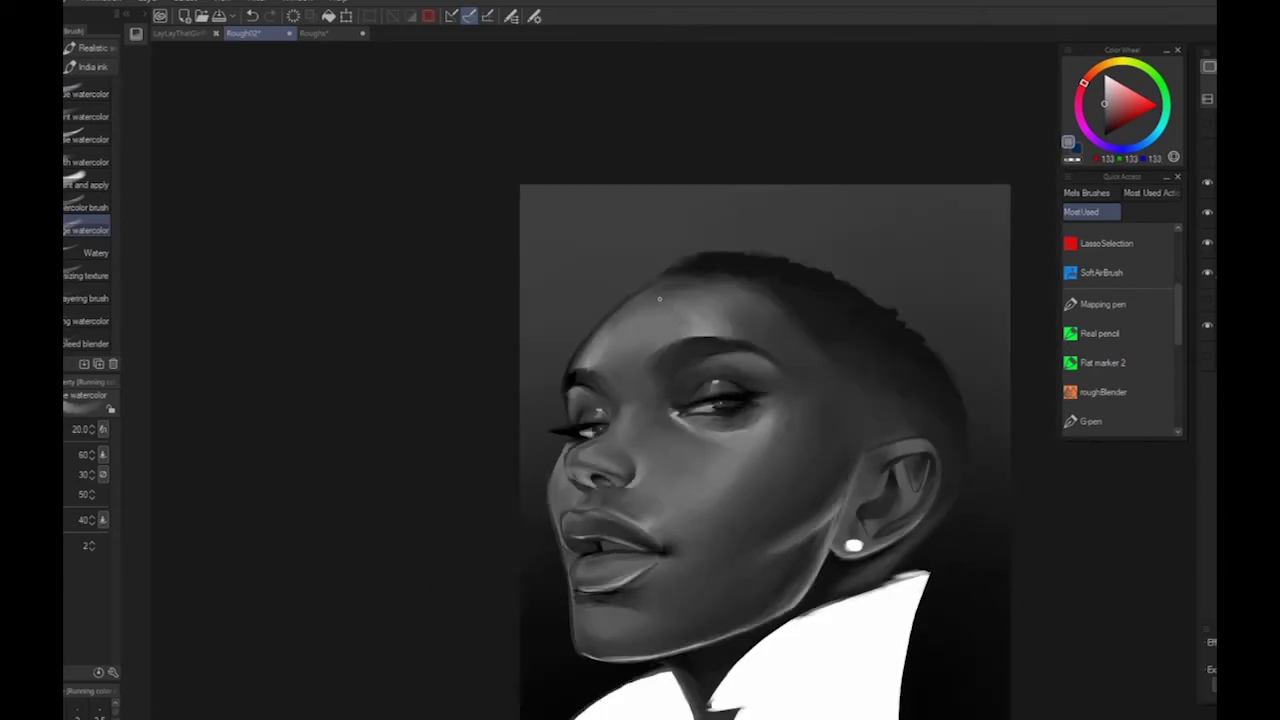
Blend the forehead tones using the Flat marker 2 brush at size 100 and greys sampled from the forehead
left_click(1100, 363)
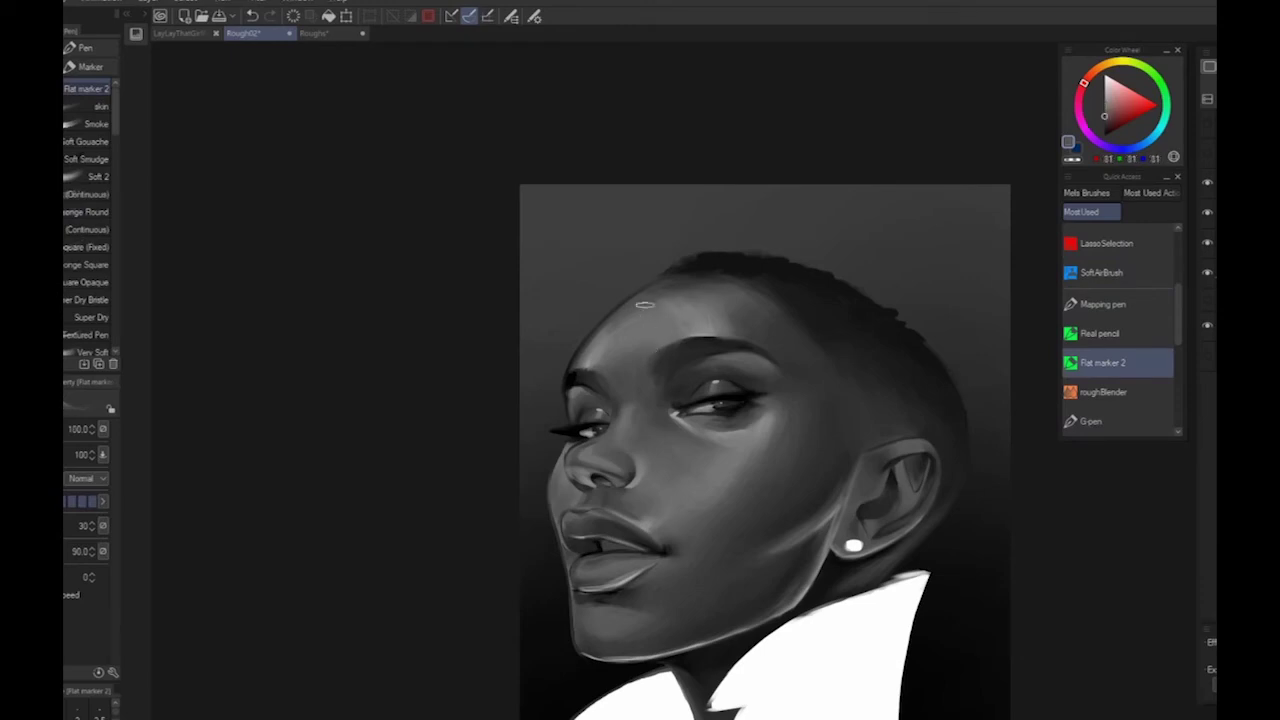
left_click(694, 297, "alt")
key("ctrl+minus")
left_click(652, 318, "alt")
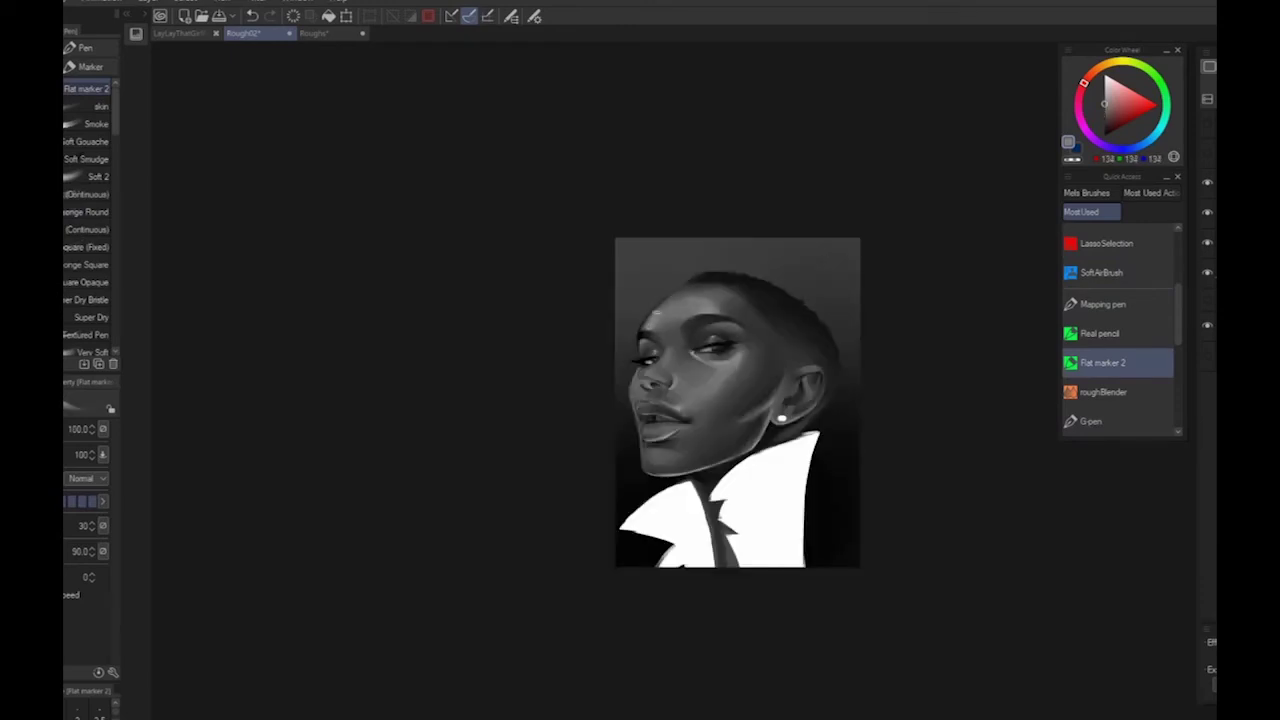
left_click(663, 308, "alt")
key("ctrl+plus")
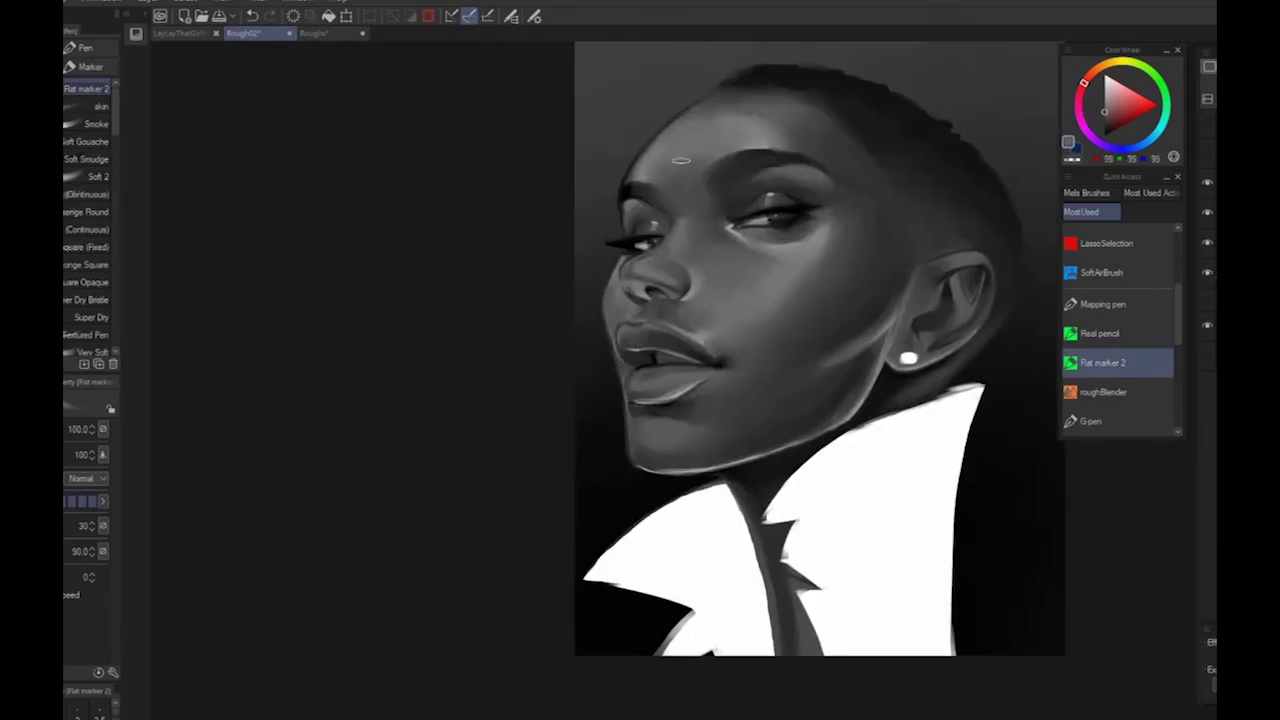
Even out the shading of the near cheek and far brow area with sampled light and dark greys
left_click(744, 298, "alt")
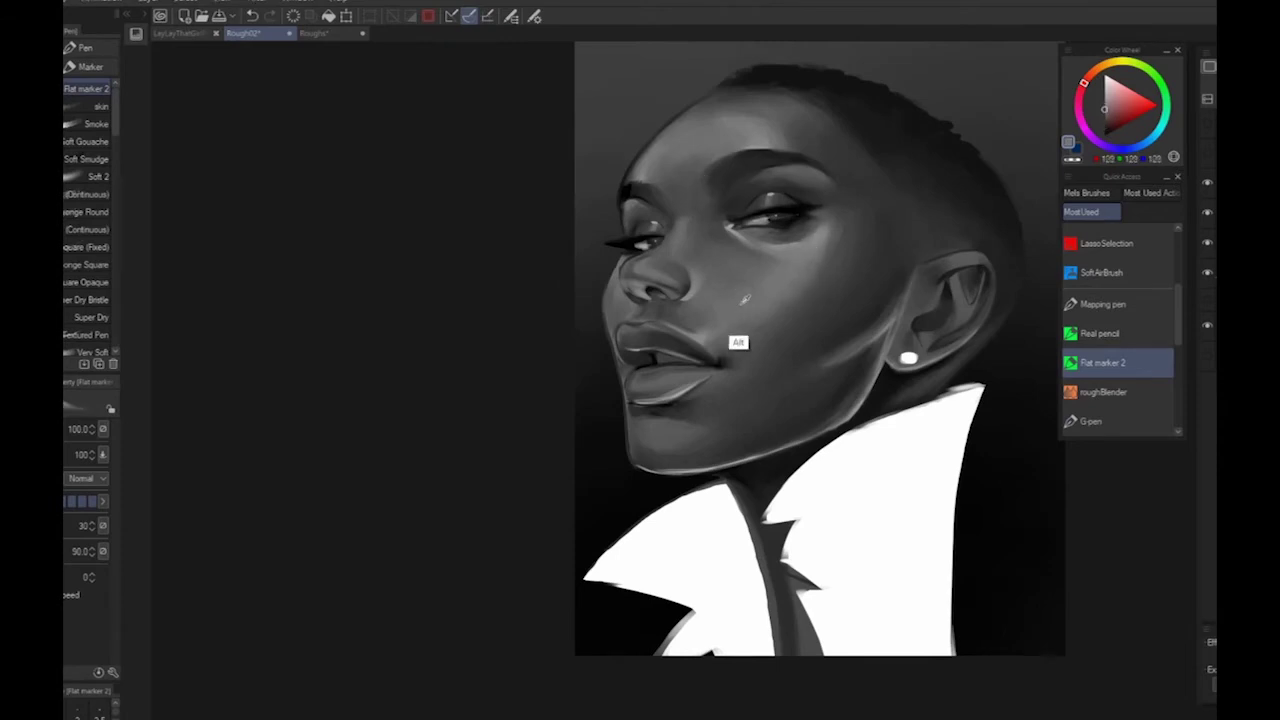
left_click(642, 187, "alt")
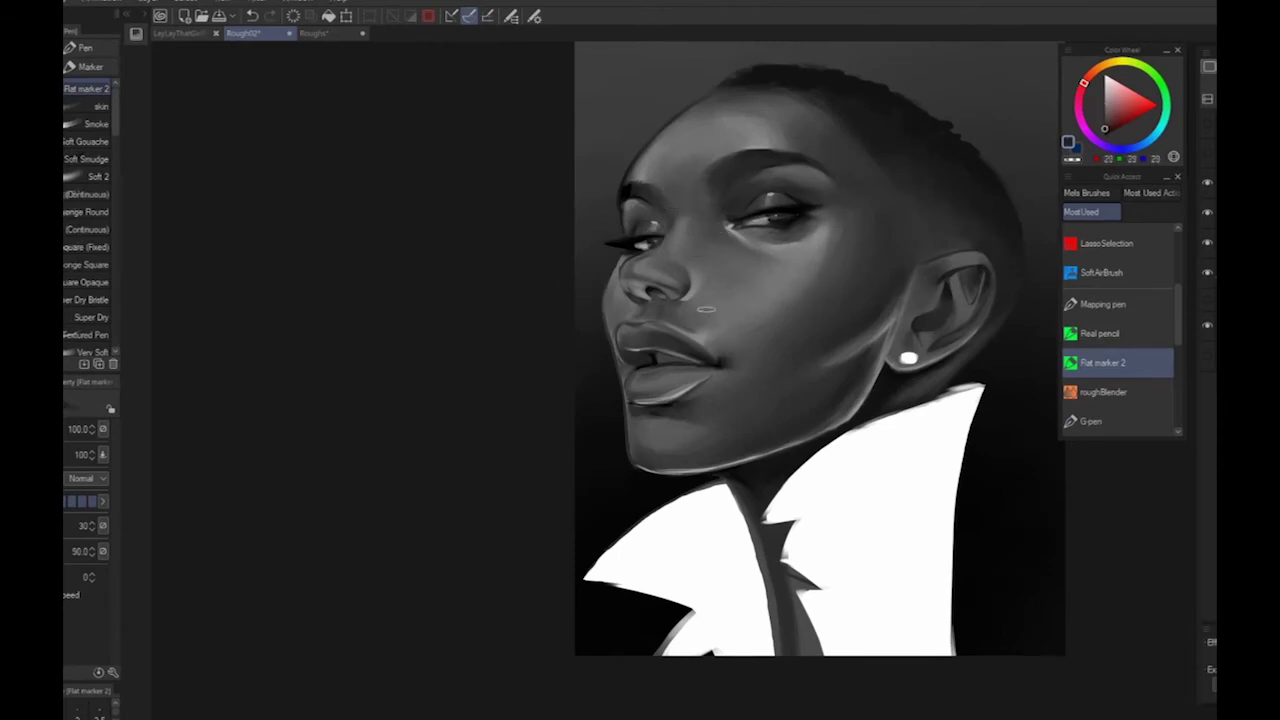
left_click(812, 313, "alt")
left_click(858, 292, "alt")
key("ctrl+minus")
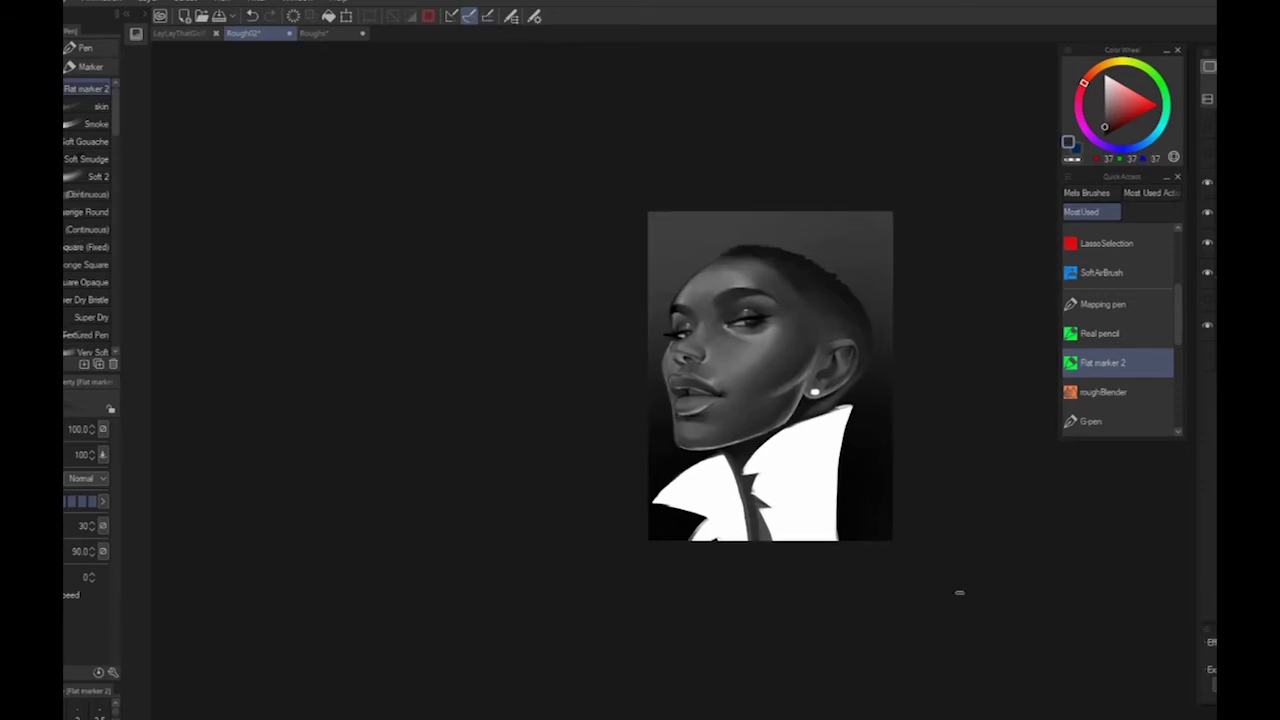
Clean up the chin and its lower rim light with greys sampled around the chin
key("ctrl+plus")
key("ctrl+plus")
key("ctrl+plus")
left_click(585, 249, "alt")
left_click(591, 254, "alt")
left_click(631, 341, "alt")
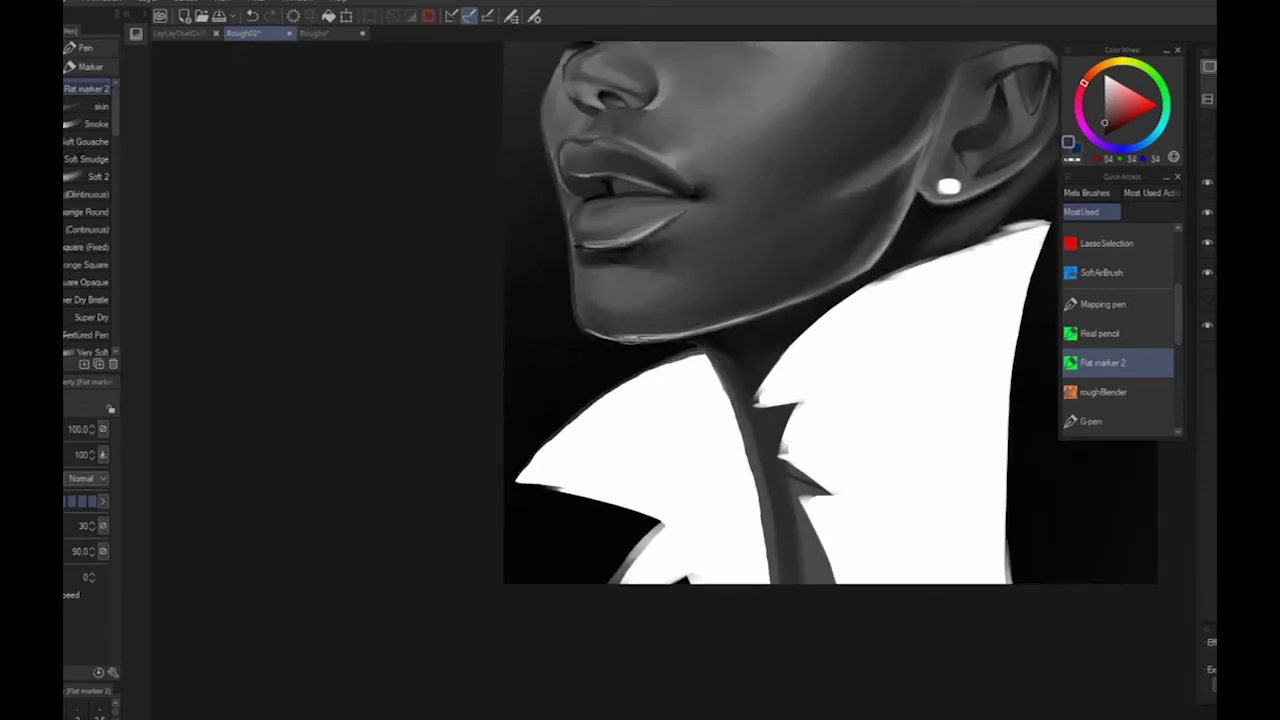
left_click(651, 365, "alt")
left_click_drag(668, 319, 681, 311)
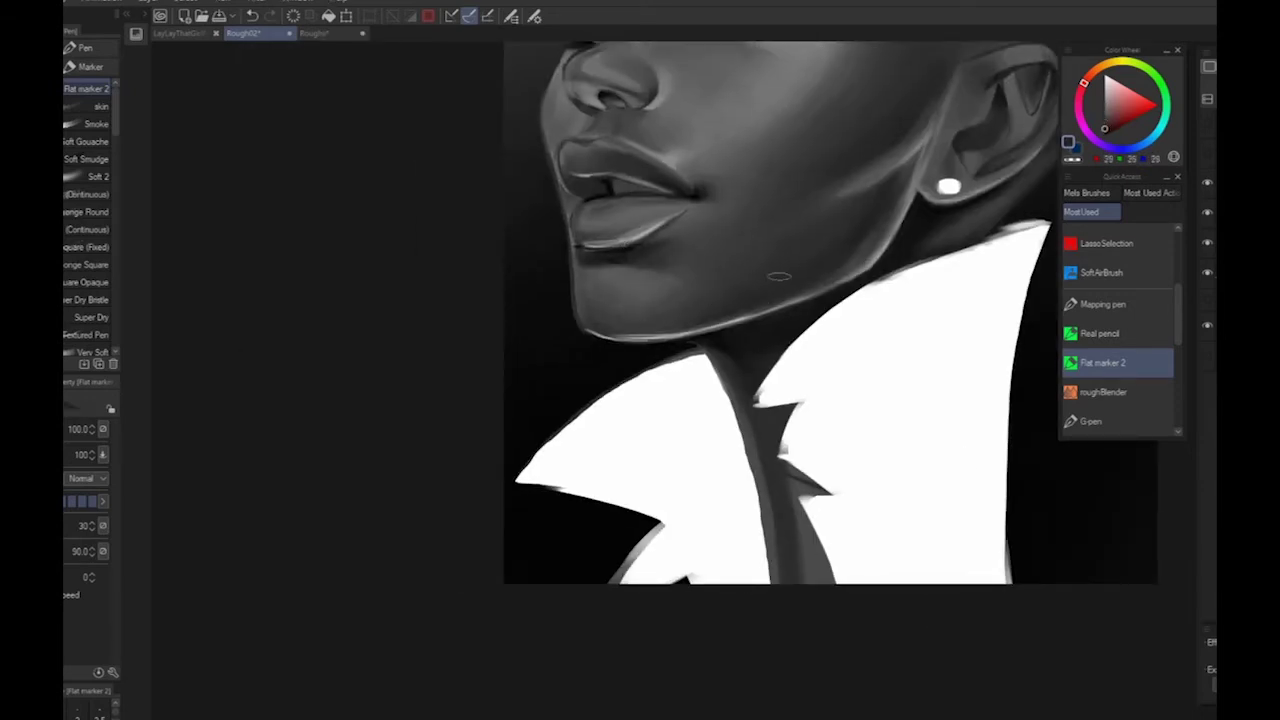
Refine the shading along the jawline and lower cheek with a sampled dark grey
left_click(743, 334, "alt")
left_click_drag(905, 222, 874, 388)
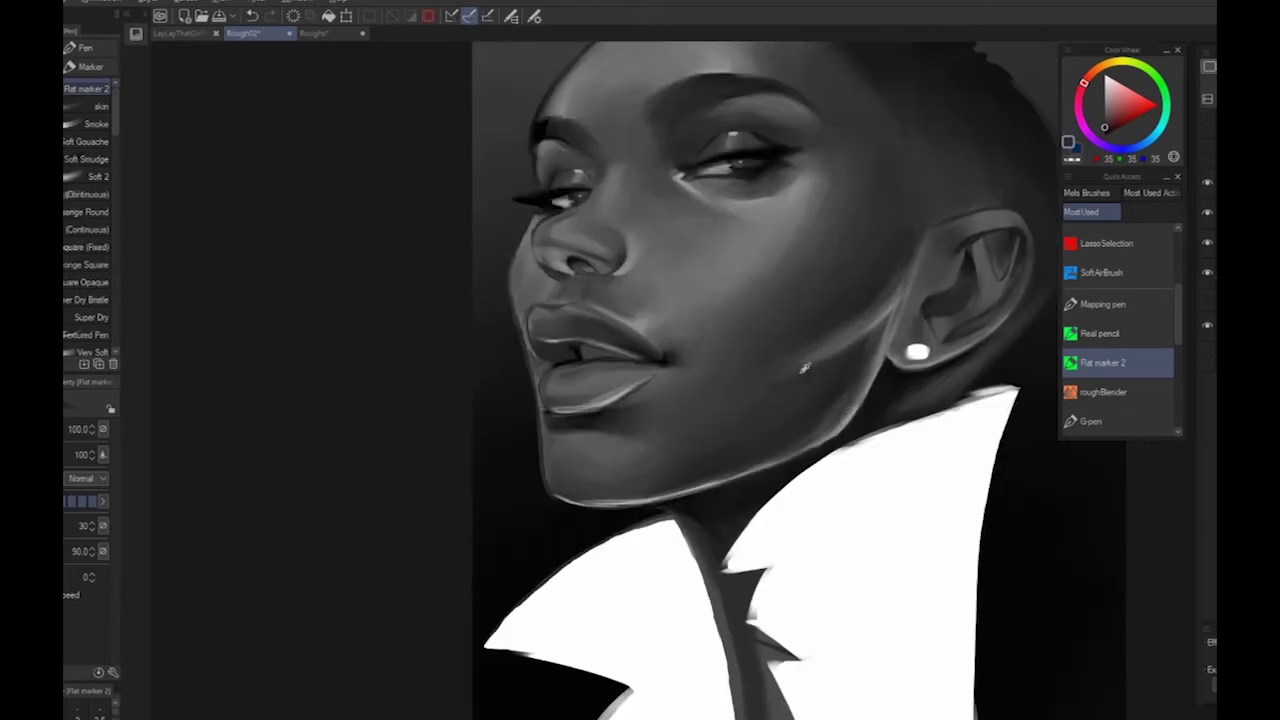
scroll(650, 556, "down", 1)
scroll(715, 410, "down", 2)
scroll(622, 490, "up", 2)
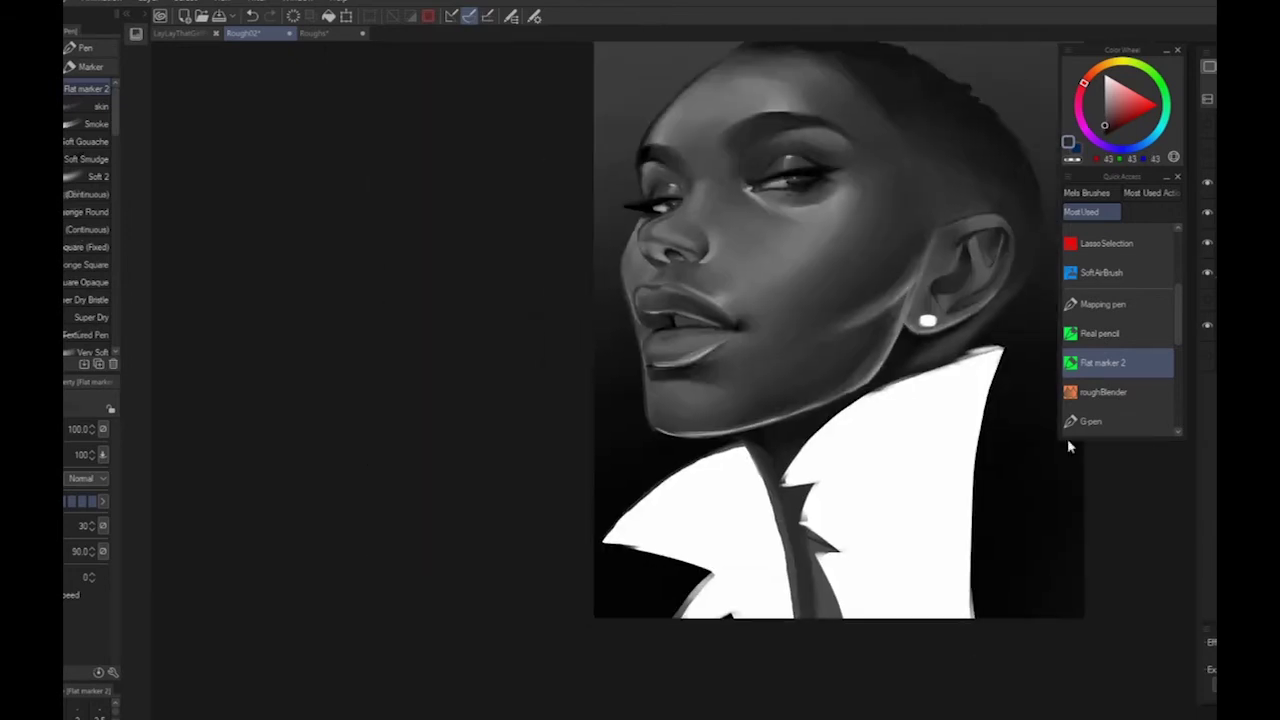
Touch up the forehead, nostril area and far cheek edge with sampled greys, reducing the brush size to 50
left_click(744, 163, "alt")
left_click(650, 172, "alt")
left_click(703, 248, "alt")
scroll(788, 597, "down", 2)
scroll(934, 482, "up", 2)
left_click(708, 423, "alt")
left_click_drag(478, 397, 489, 376)
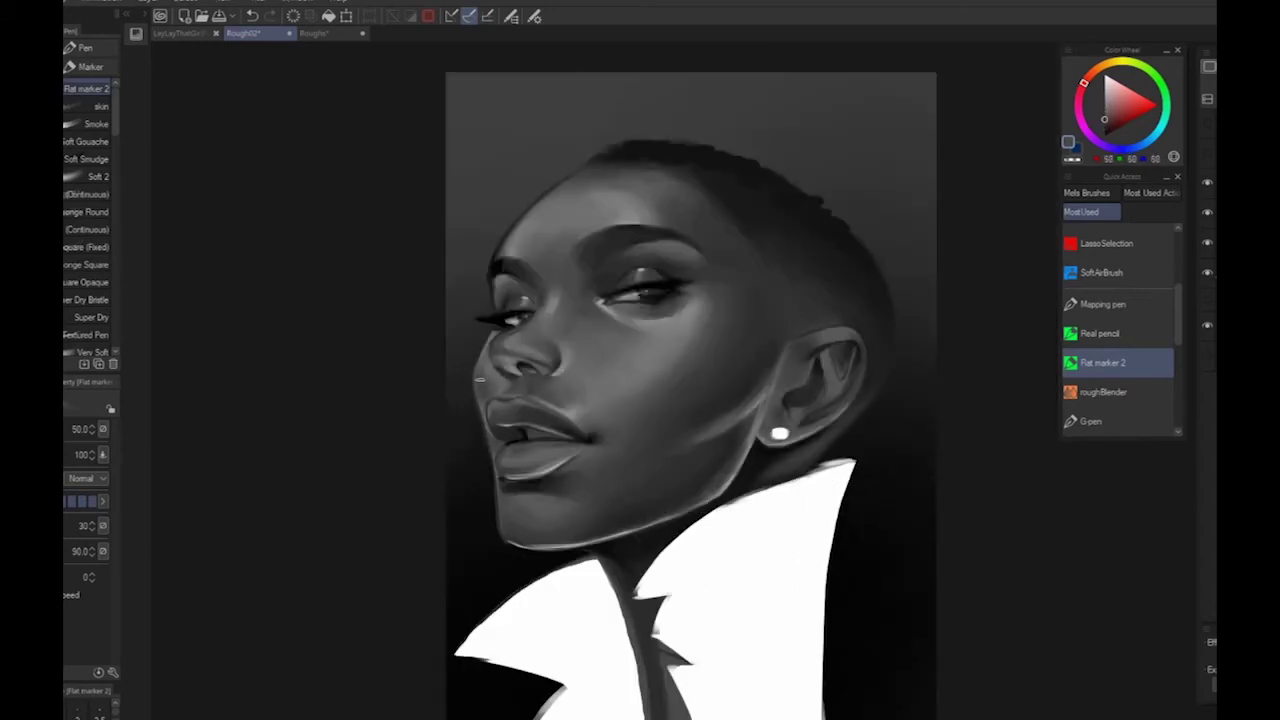
Shade the skin between the nose and upper lip with greys sampled around the mouth
scroll(742, 306, "down", 2)
left_click_drag(1051, 380, 1059, 372)
left_click(621, 345, "alt")
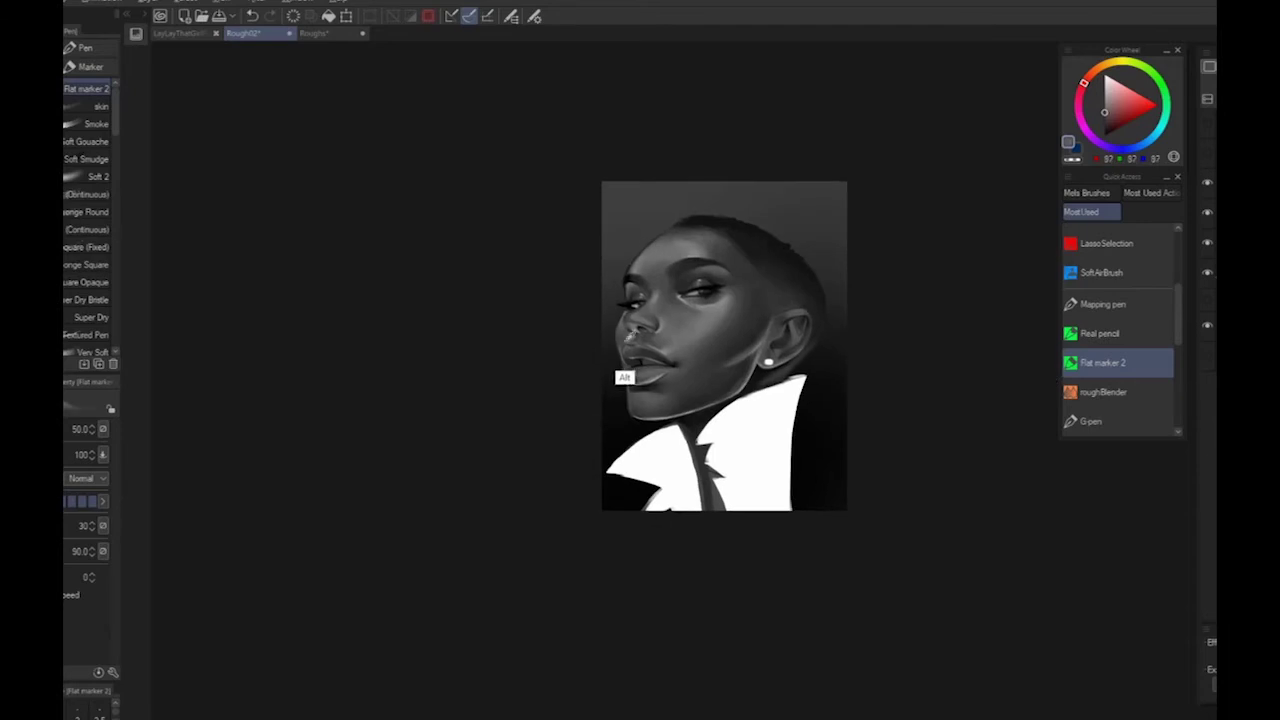
scroll(660, 600, "up", 4)
left_click(733, 240, "alt")
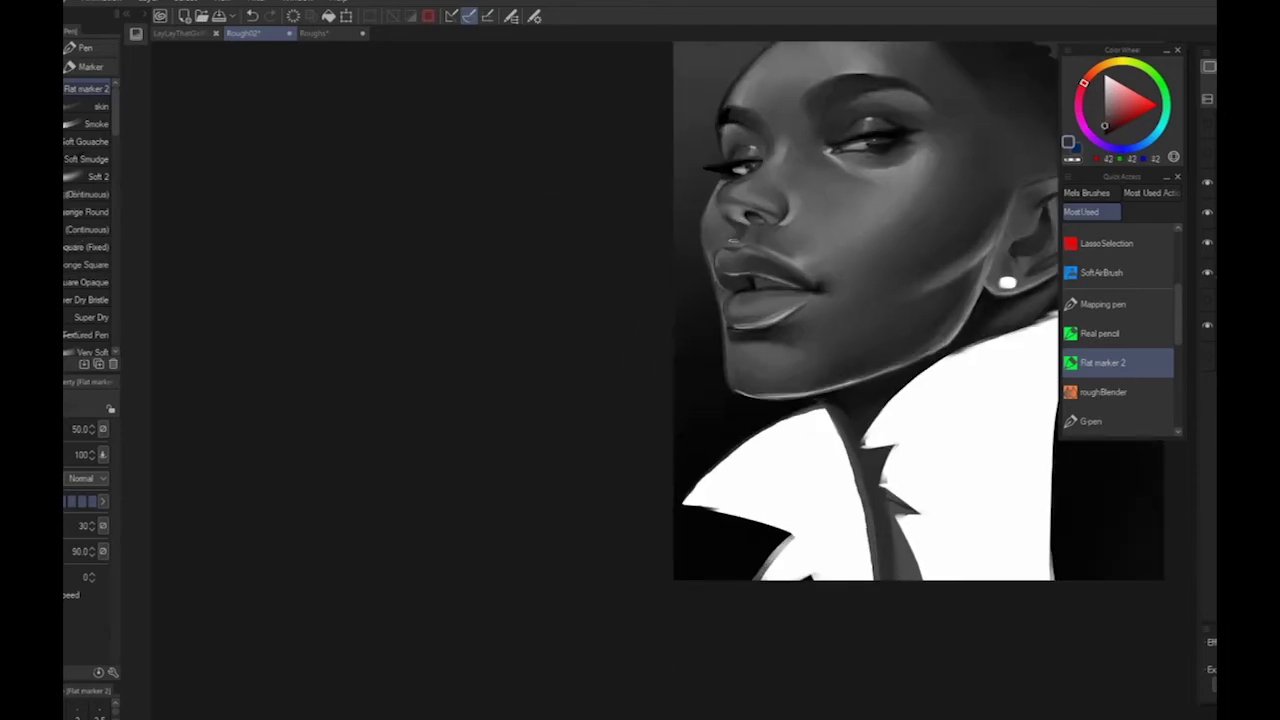
Smooth the lower cheek just above the jawline with a sampled dark grey
scroll(716, 210, "down", 4)
scroll(929, 583, "up", 4)
left_click(745, 398, "alt")
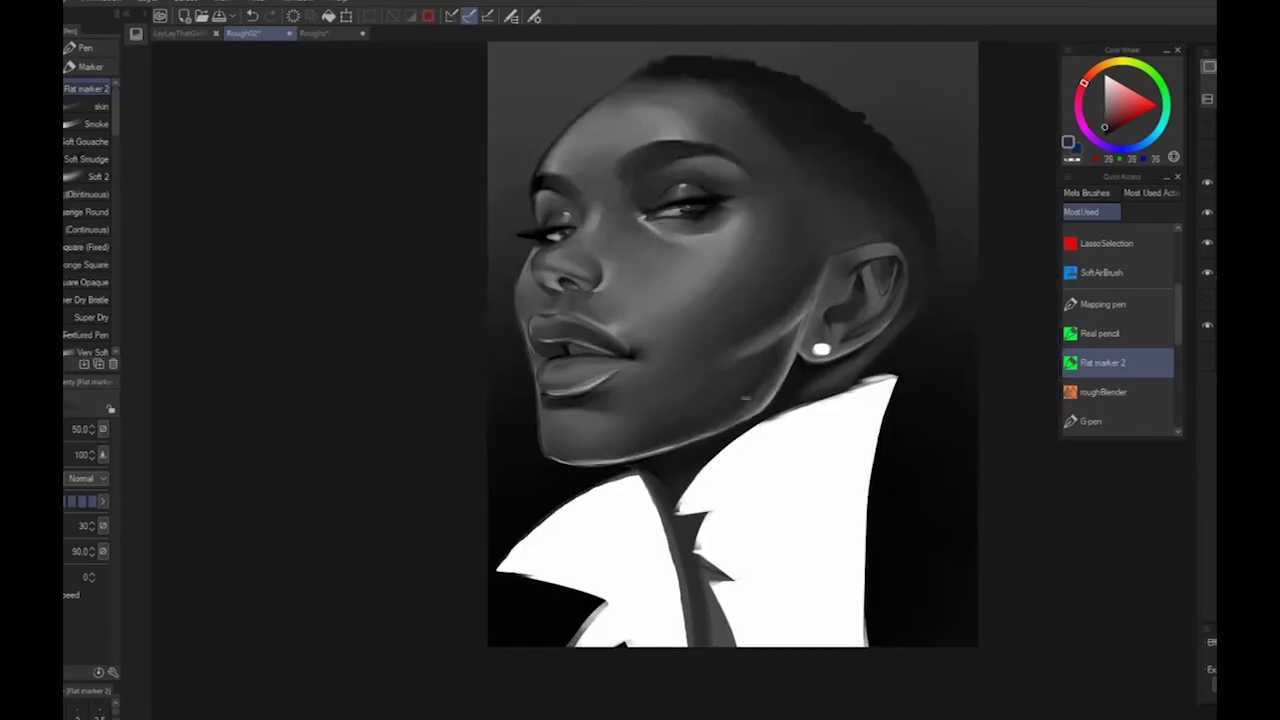
scroll(654, 566, "down", 3)
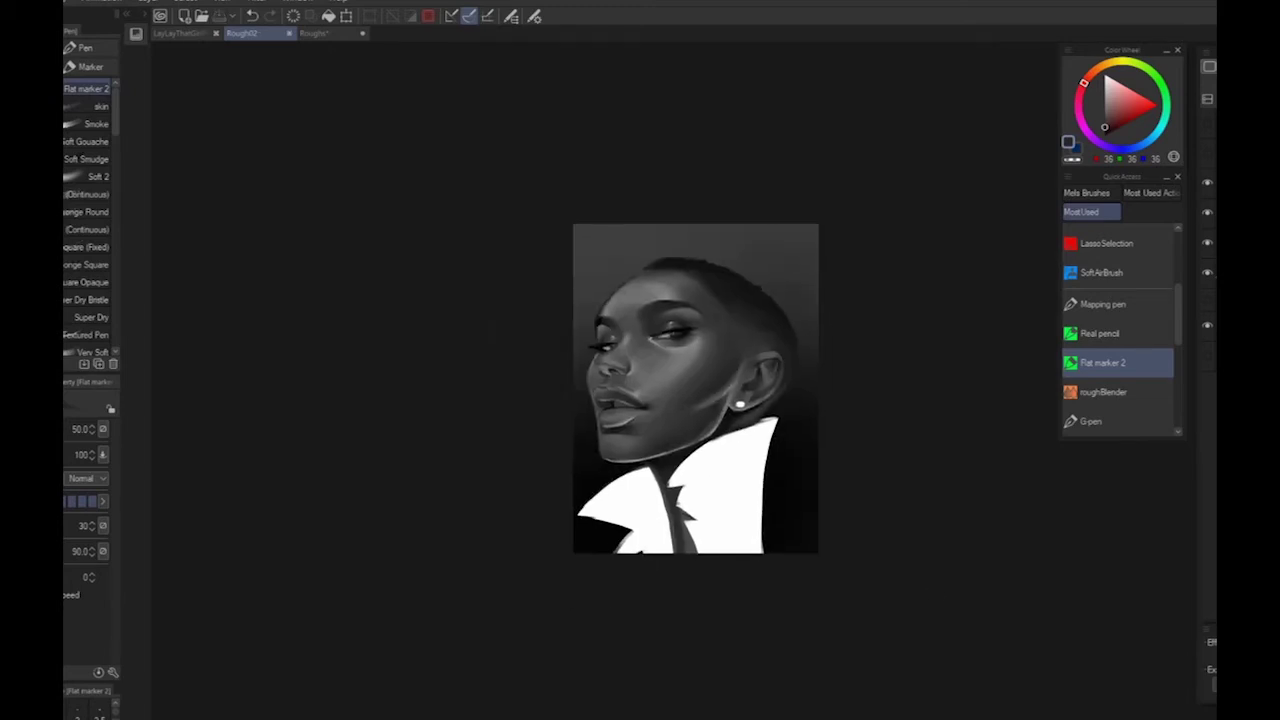
Flip the canvas view back and paint the neck shadow below the earlobe with sampled dark greys
key("h")
scroll(475, 495, "up", 5)
left_click(576, 419, "alt")
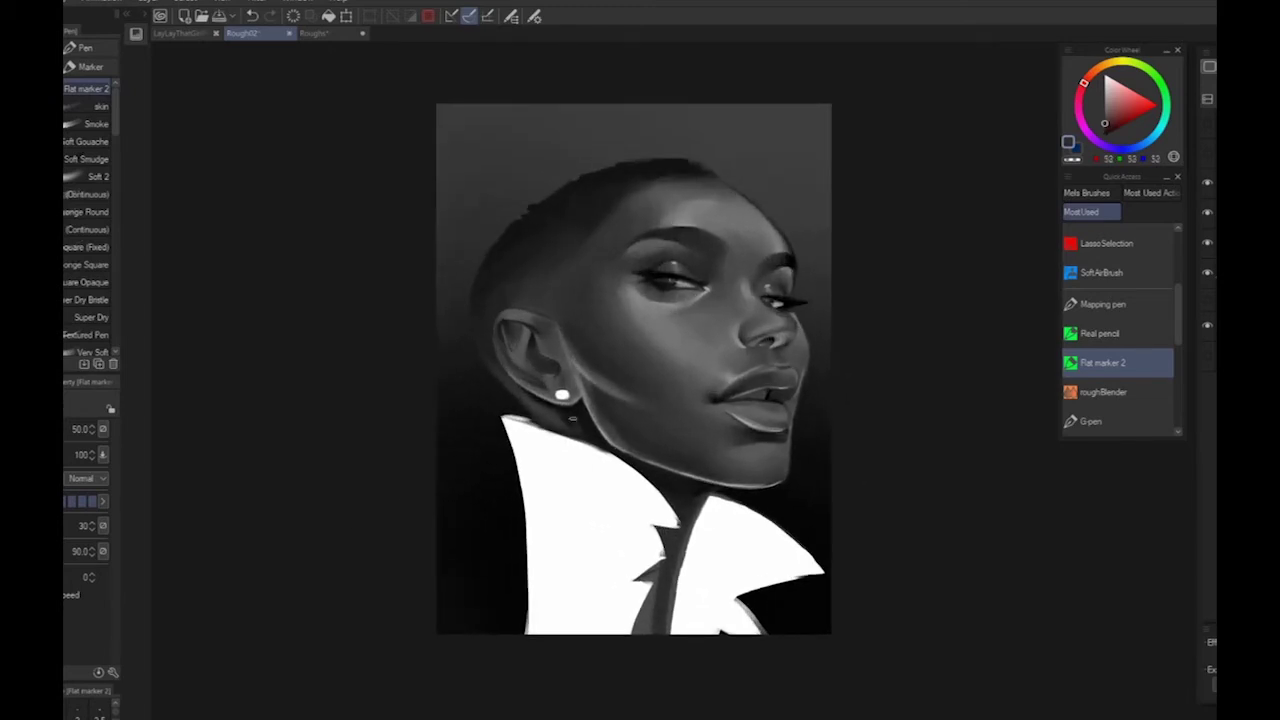
left_click(589, 437, "alt")
scroll(661, 138, "down", 2)
Blend the short hair into the temple and soften the front hairline with sampled dark greys
left_click(591, 209, "alt")
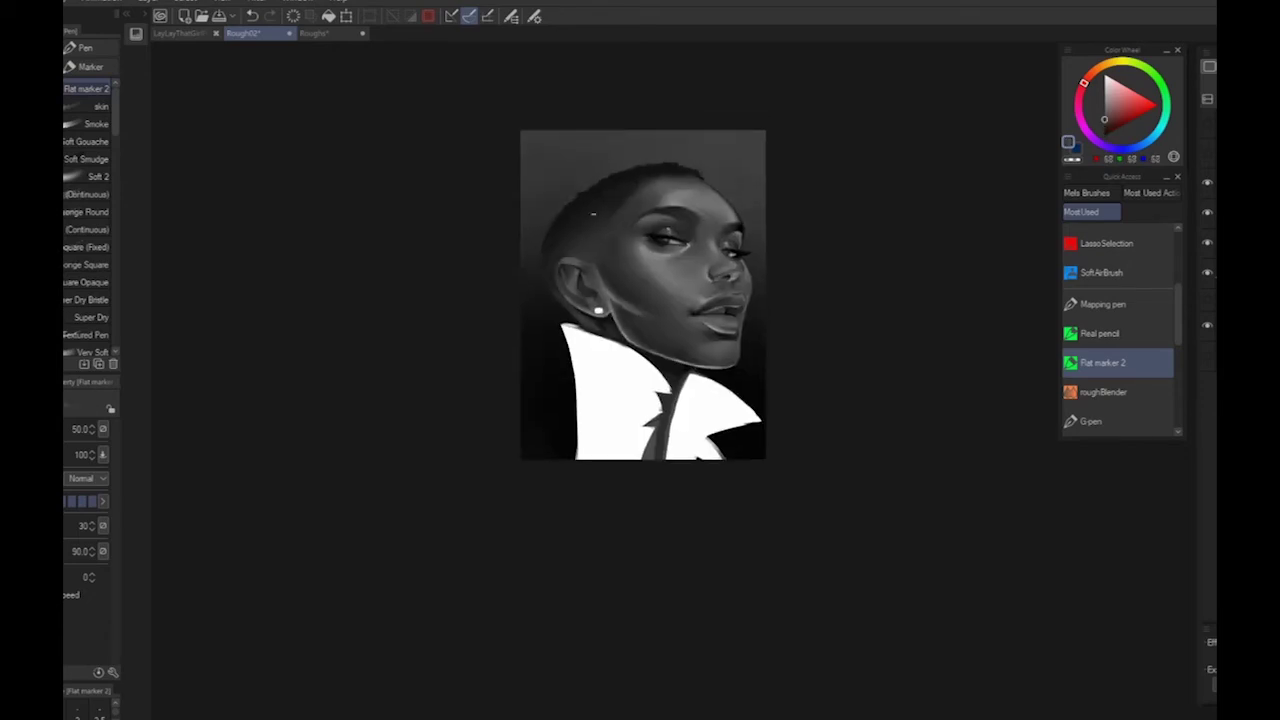
scroll(564, 296, "up", 3)
left_click_drag(564, 296, 568, 382)
left_click(703, 176, "alt")
left_click(709, 181, "alt")
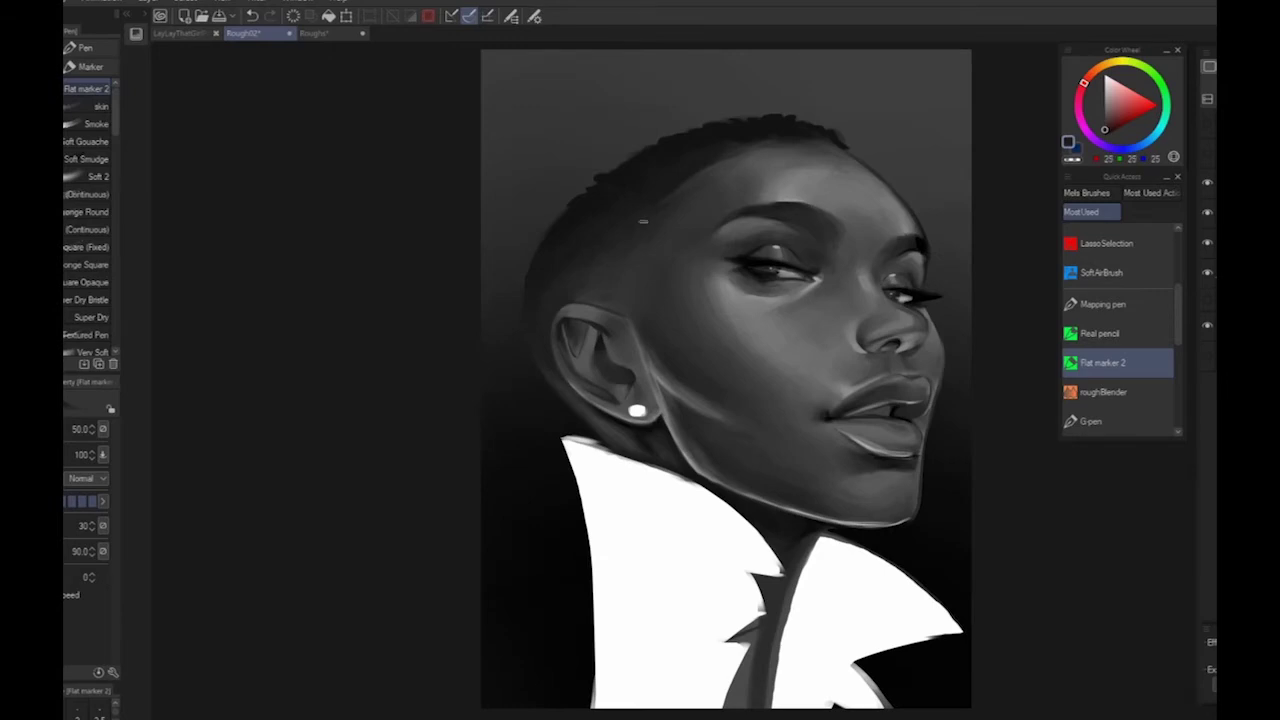
left_click(731, 163, "alt")
scroll(714, 162, "down", 2)
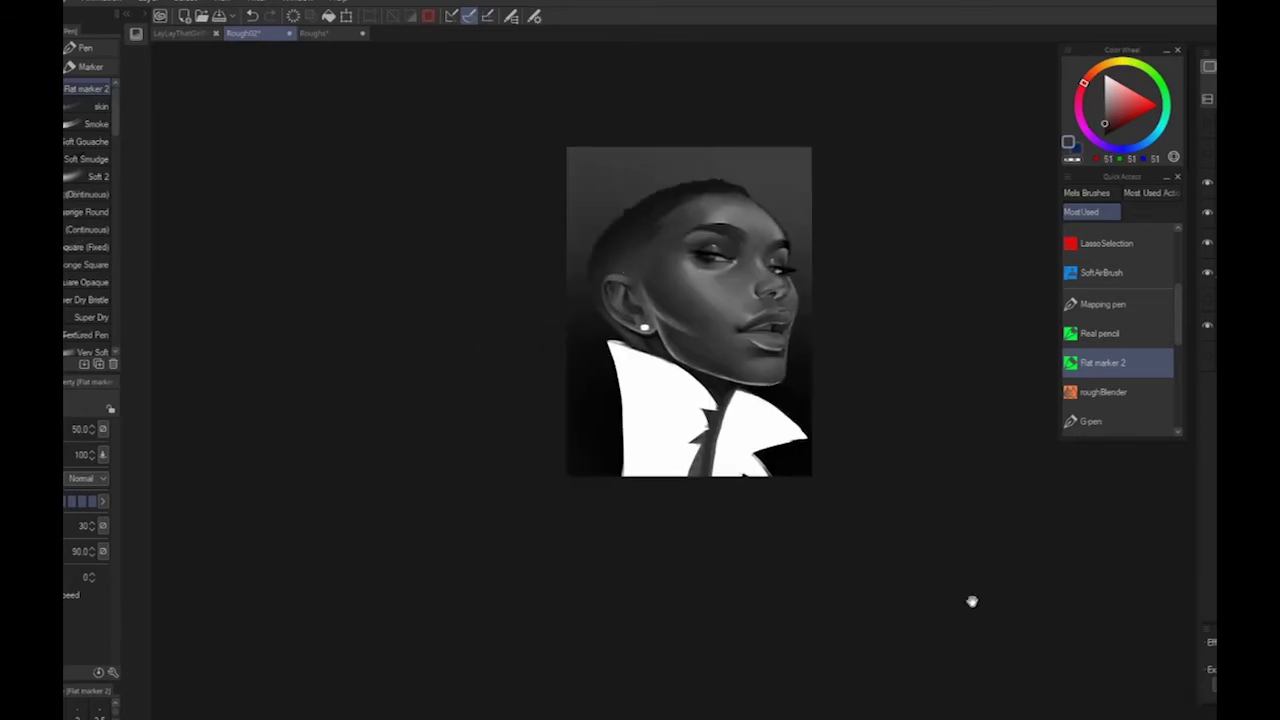
scroll(906, 554, "up", 3)
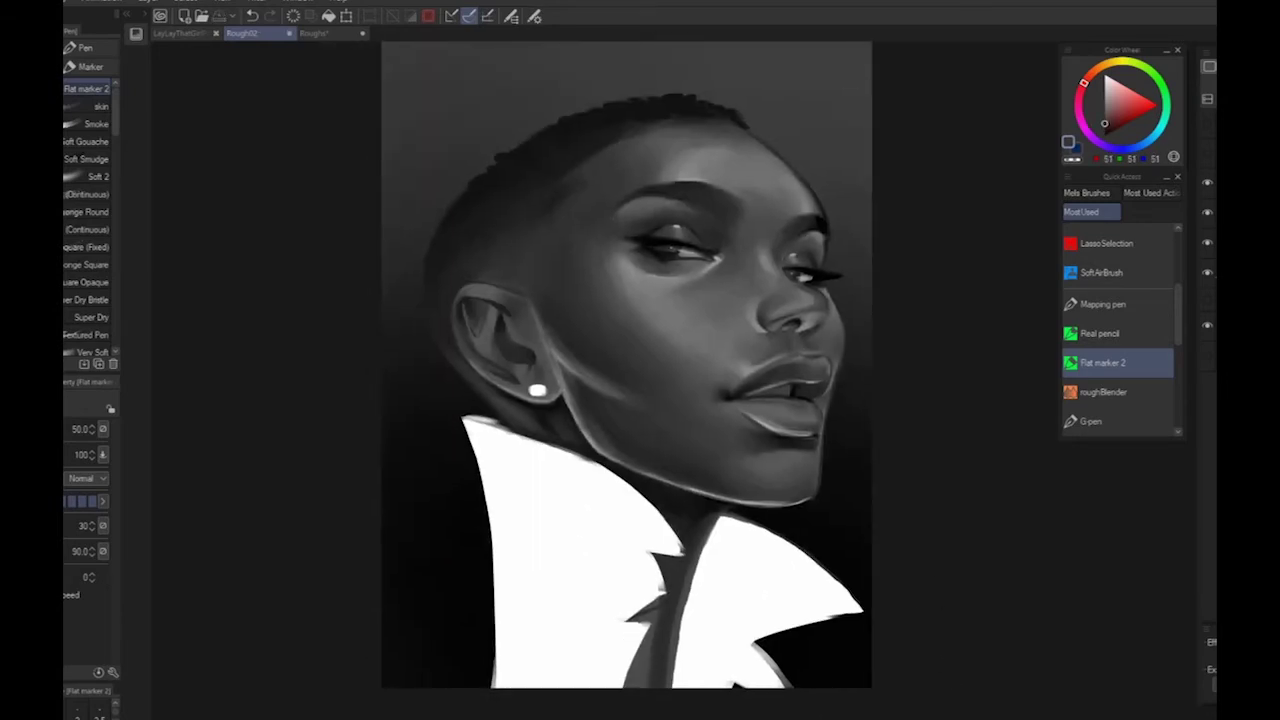
Show the layer with the white face lines, clear it, and ready the G-pen with white sampled from the collar
scroll(754, 386, "up", 2)
scroll(697, 449, "down", 2)
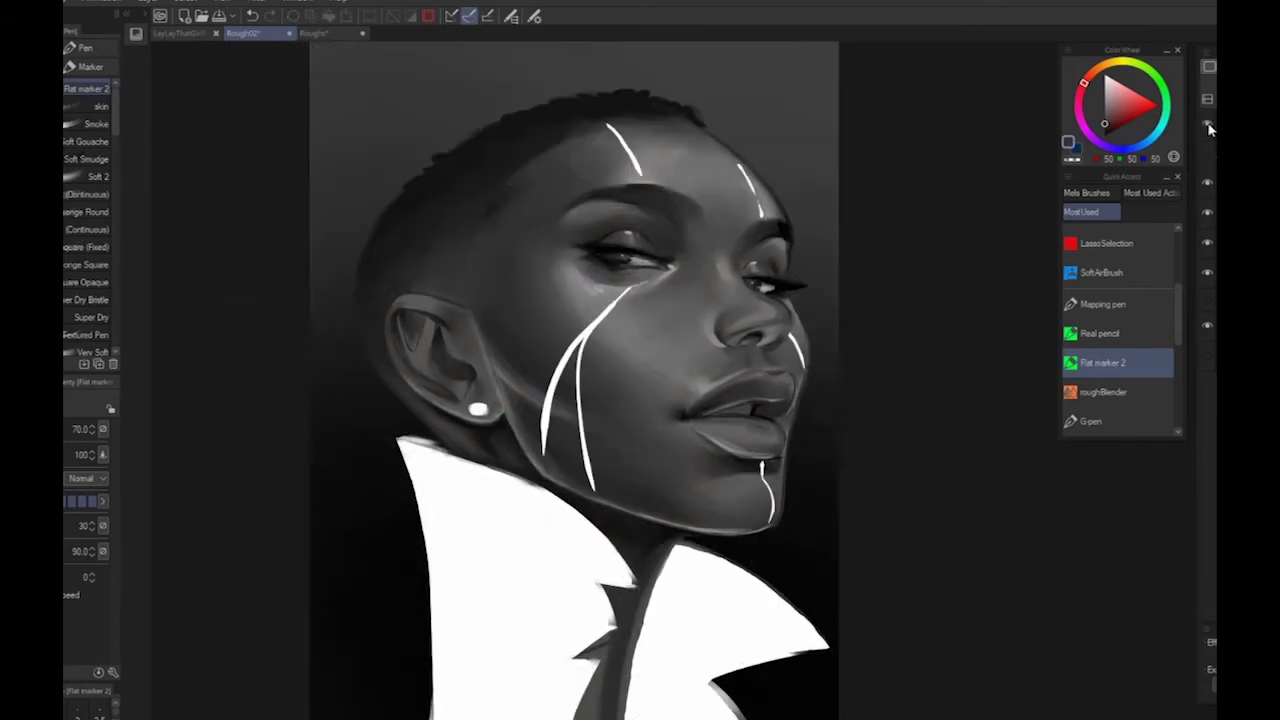
key("Delete")
left_click(1083, 419)
left_click_drag(608, 124, 633, 168)
key("ctrl+z")
left_click(674, 578, "alt")
key("ctrl+z")
left_click_drag(643, 272, 607, 505)
key("ctrl+z")
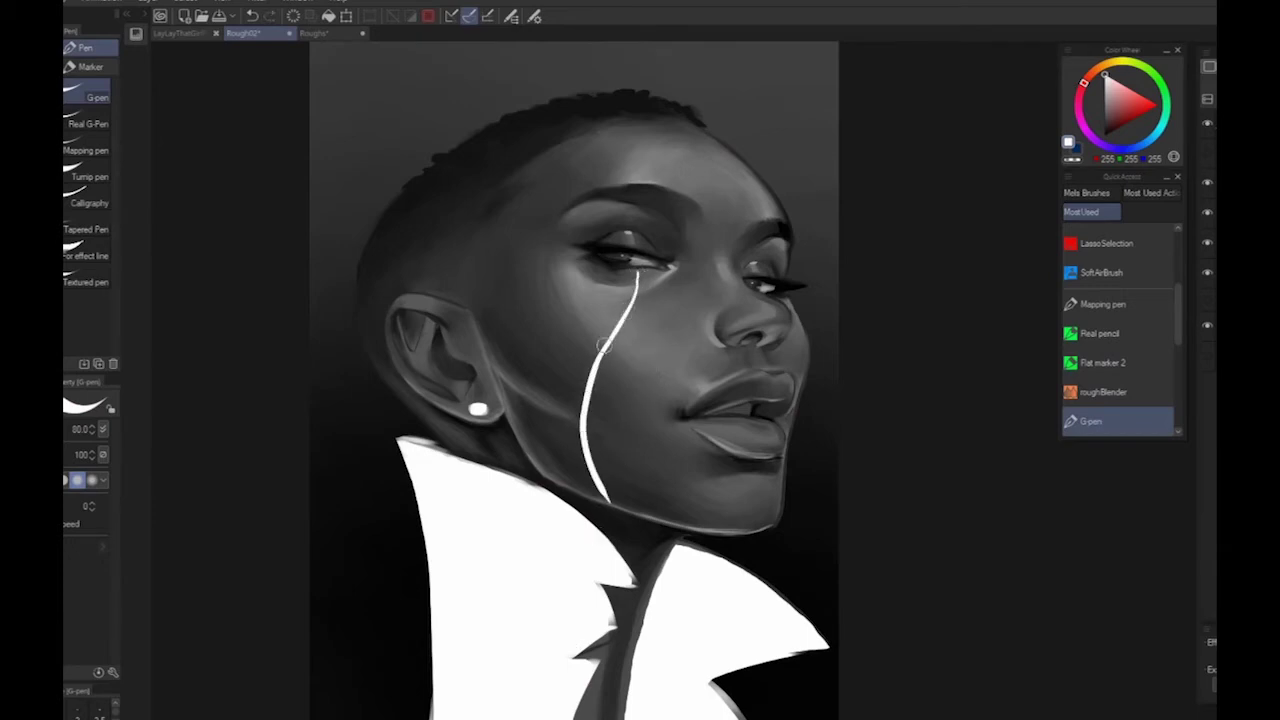
left_click_drag(604, 344, 540, 465)
key("ctrl+z")
key("ctrl+z")
key("ctrl+z")
Draw a white curved line from under the near eye to the jaw and branch a second line off it, trying a far-cheek line
left_click_drag(640, 265, 628, 510)
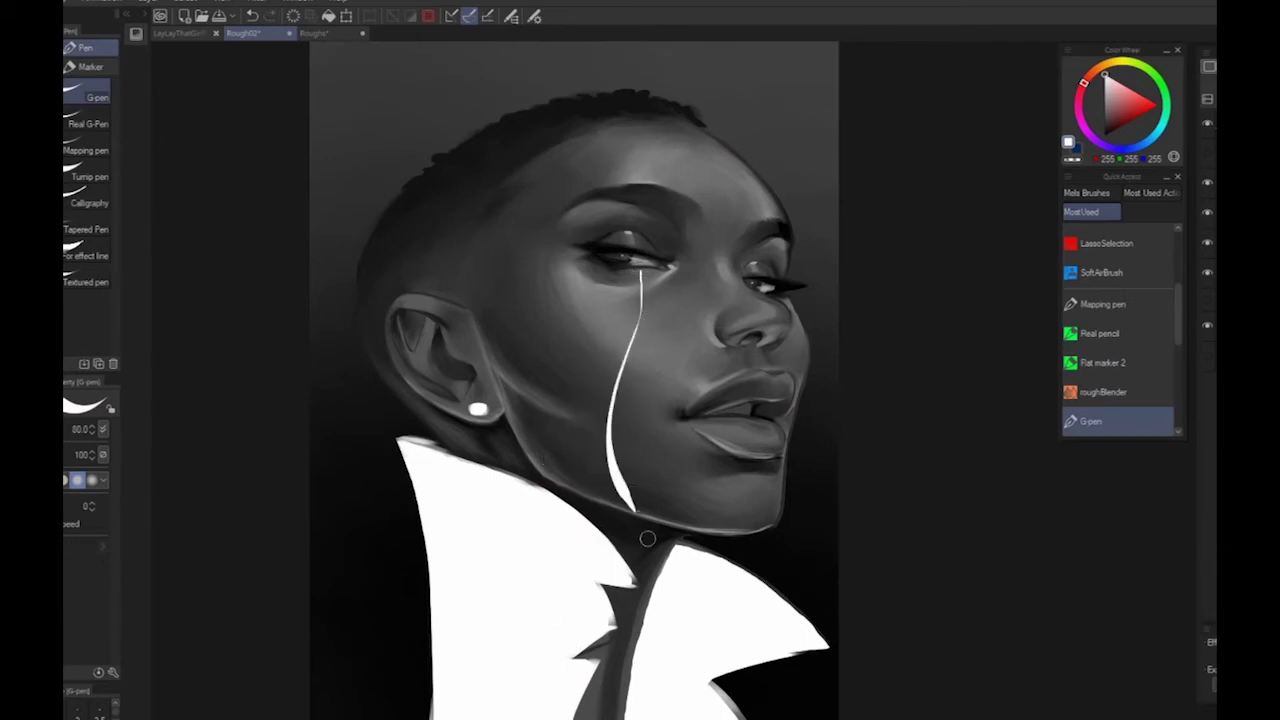
left_click_drag(621, 355, 589, 500)
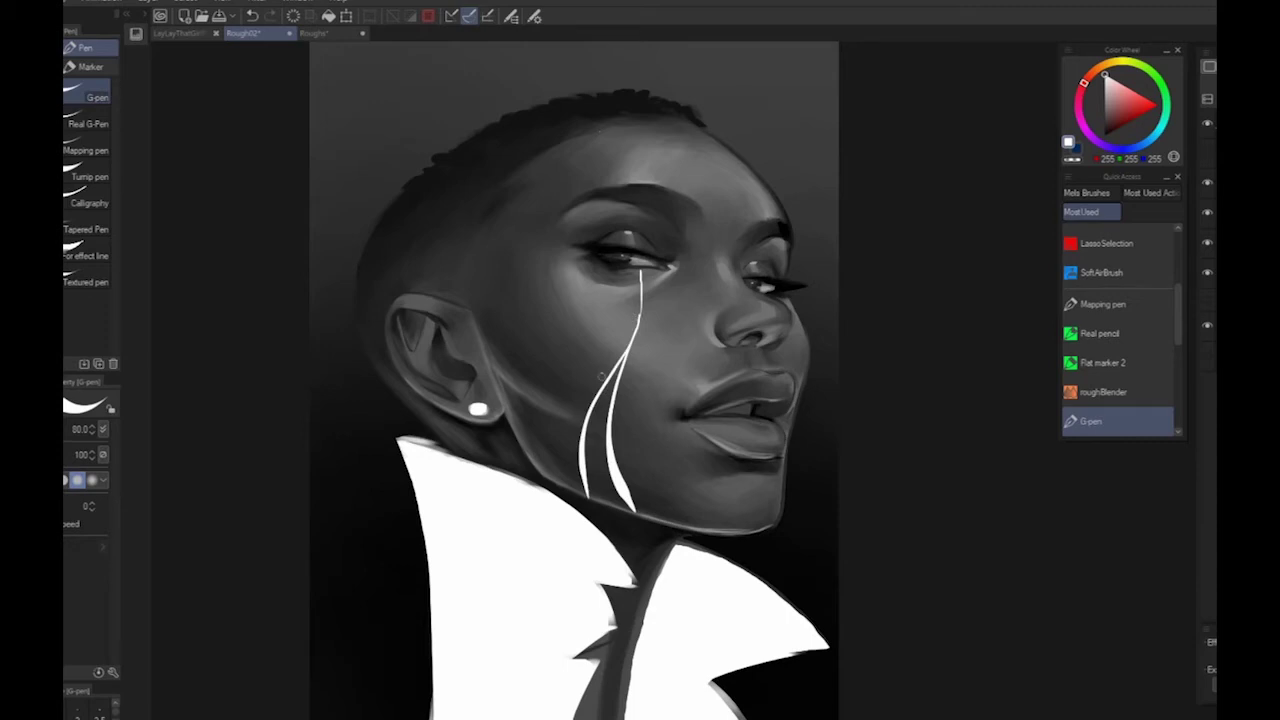
left_click_drag(786, 342, 801, 381)
key("ctrl+z")
Draw white accent lines on the forehead above both eyebrows, on the far cheek and below the lower lip
left_click_drag(641, 186, 592, 124)
scroll(535, 134, "down", 3)
scroll(535, 134, "up", 3)
mouse_move(812, 549)
left_mouse_down()
mouse_move(757, 363)
mouse_move(767, 393)
left_mouse_up()
scroll(797, 366, "down", 4)
left_click_drag(820, 586, 754, 576)
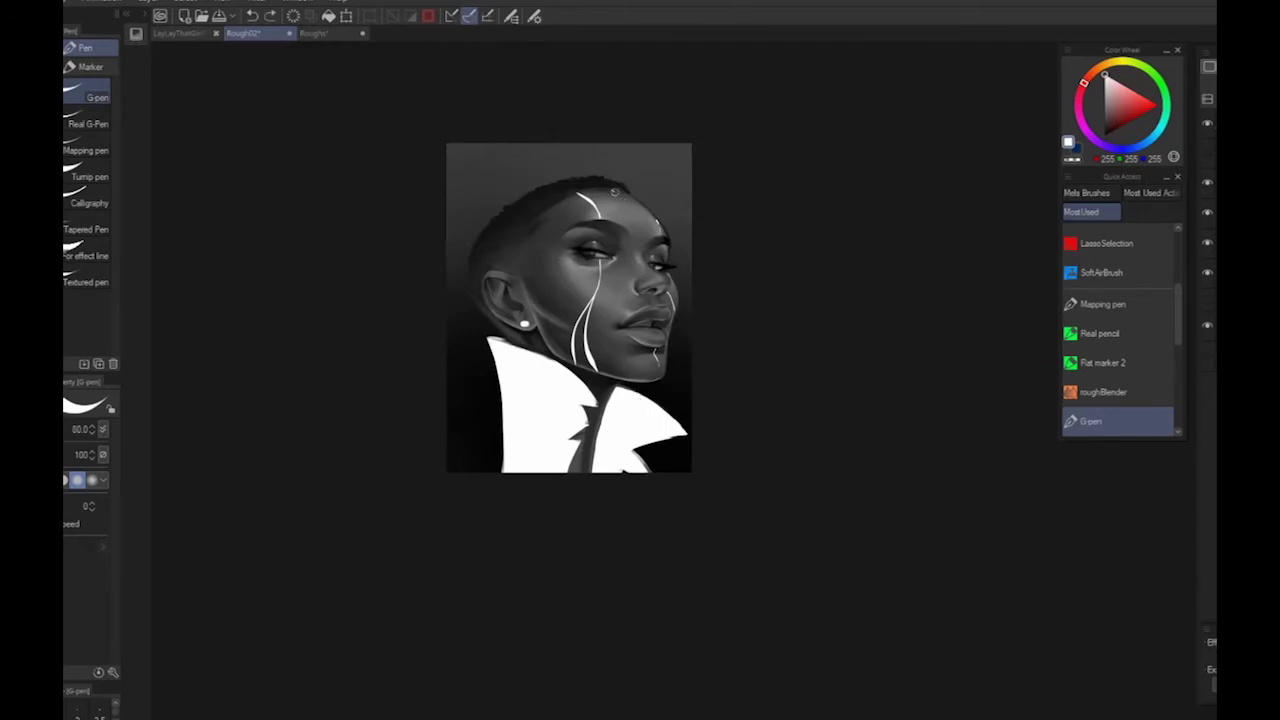
Try a white curved line along the near hairline that joins the forehead stroke above the near eyebrow
scroll(614, 190, "up", 3)
left_click_drag(642, 250, 706, 236)
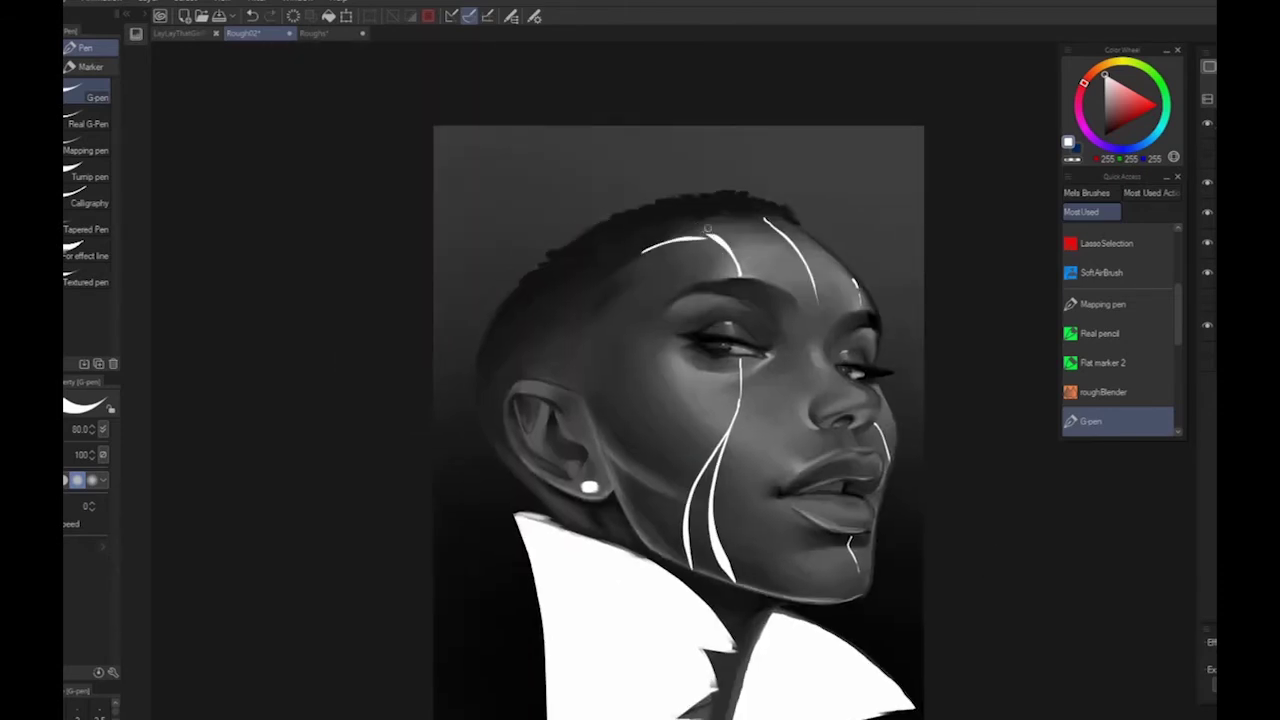
key("ctrl+z")
scroll(640, 241, "up", 3)
mouse_move(789, 239)
left_mouse_down()
mouse_move(718, 233)
mouse_move(754, 241)
left_mouse_up()
scroll(845, 128, "down", 3)
left_click_drag(980, 608, 760, 543)
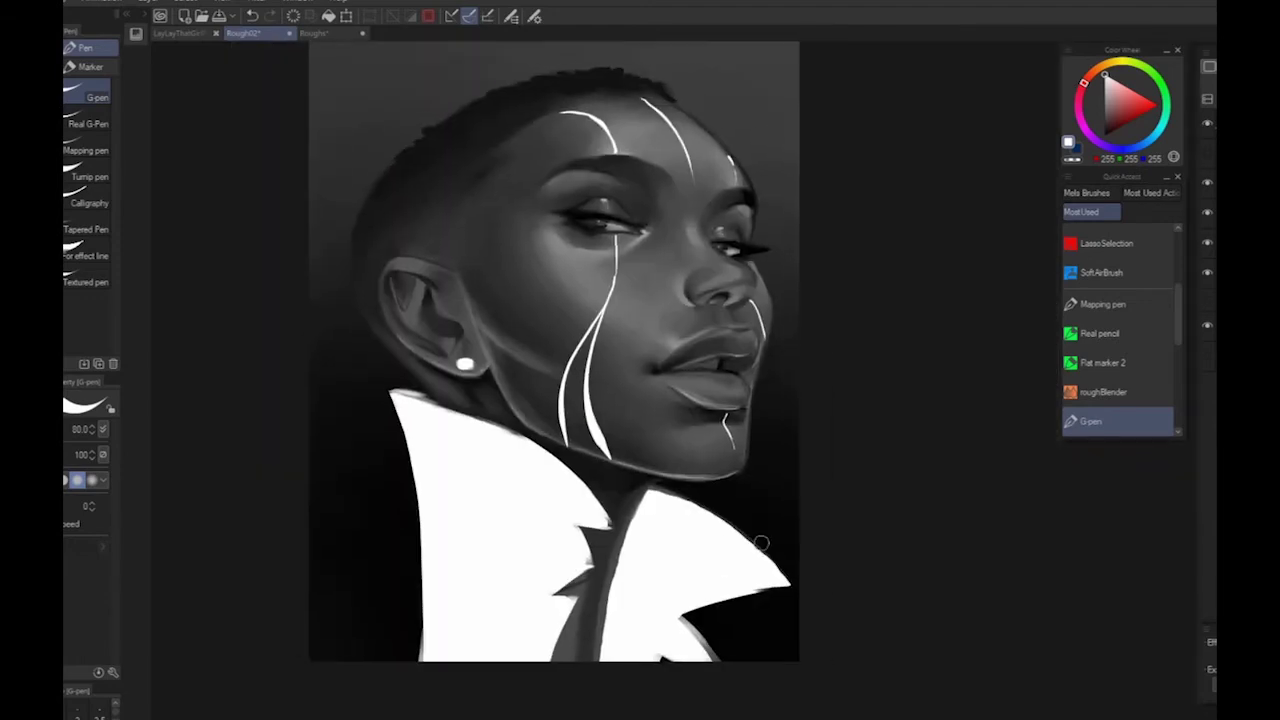
Try thickening the upper part of the white line running down from under the near eye
scroll(760, 543, "down", 3)
scroll(815, 568, "up", 3)
mouse_move(781, 606)
left_mouse_down()
mouse_move(815, 568)
mouse_move(877, 623)
left_mouse_up()
scroll(877, 623, "up", 3)
left_click_drag(676, 258, 890, 609)
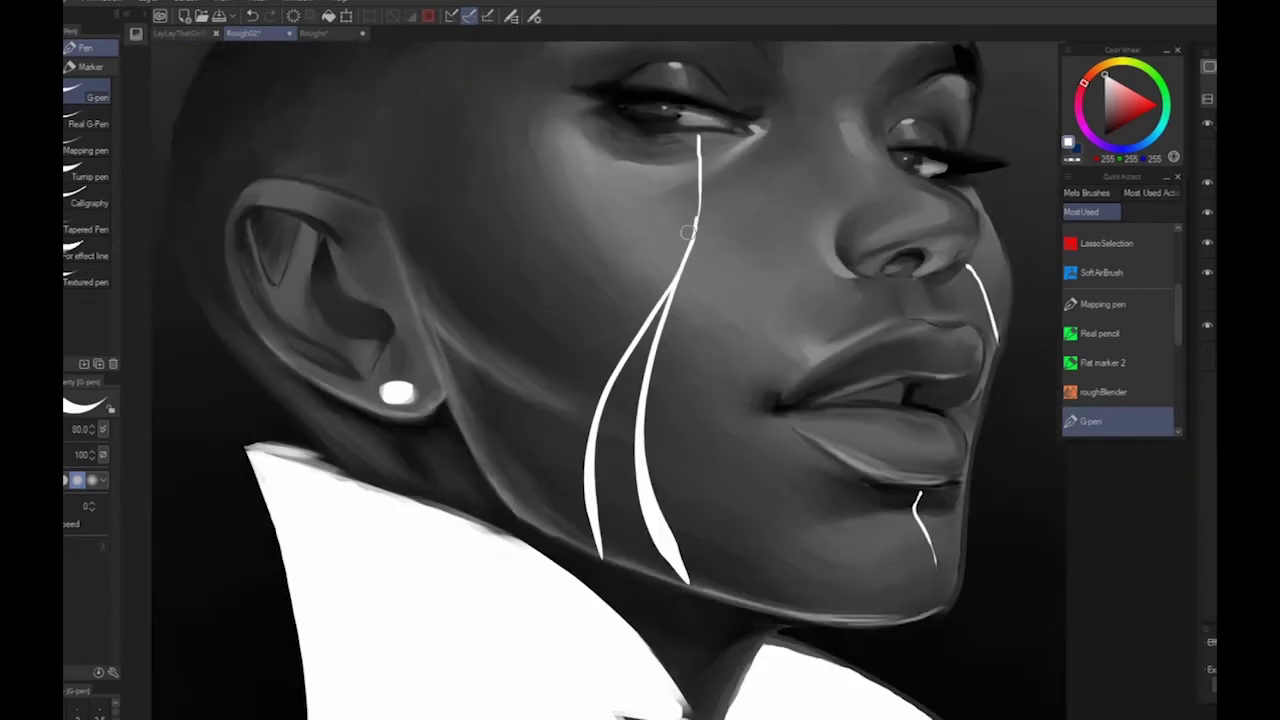
left_click_drag(698, 137, 694, 245)
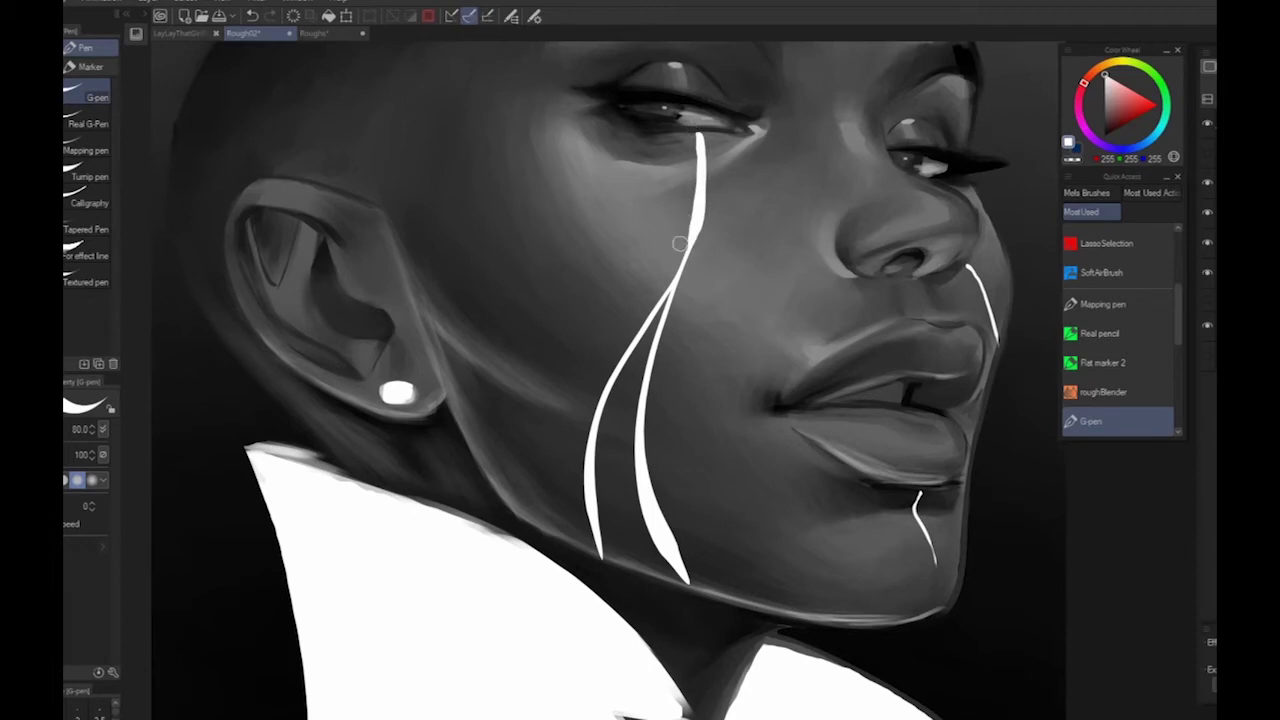
left_click_drag(708, 130, 706, 232)
scroll(711, 70, "down", 2)
left_click_drag(884, 418, 758, 627)
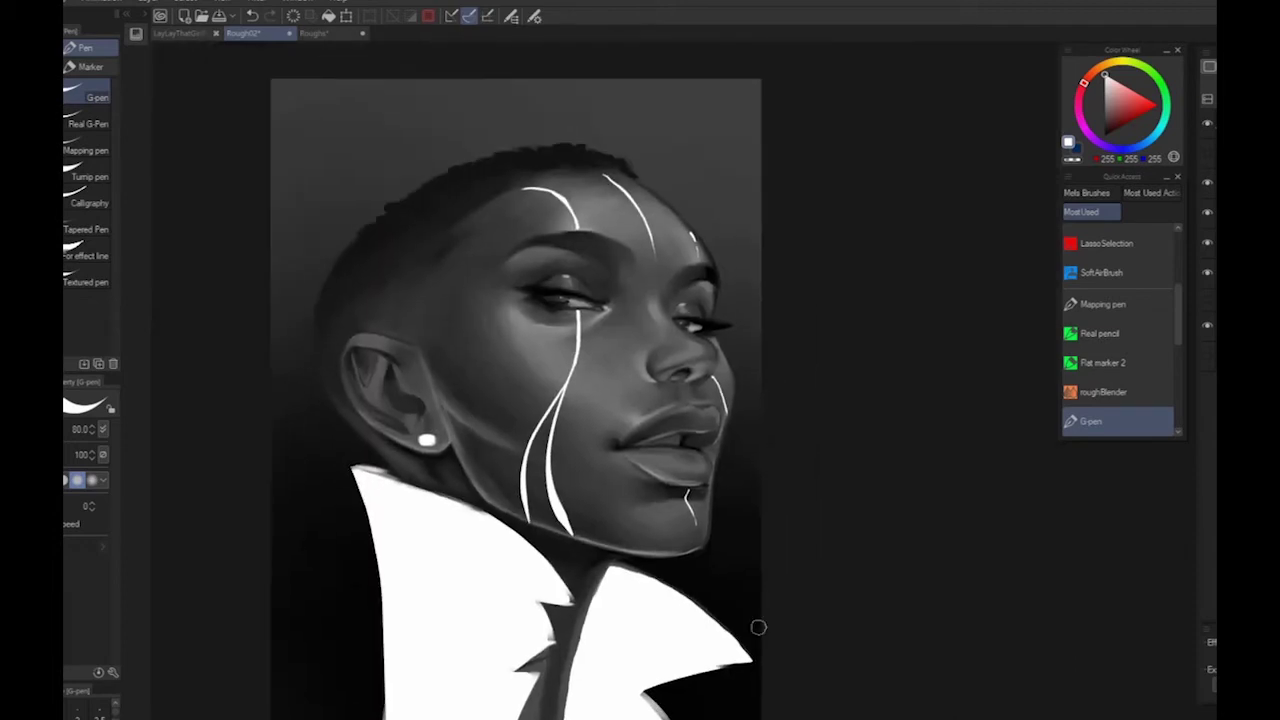
Redraw the white line from under the near eye to the jaw with its branch, and continue it onto the eyelid and forehead
scroll(758, 627, "up", 1)
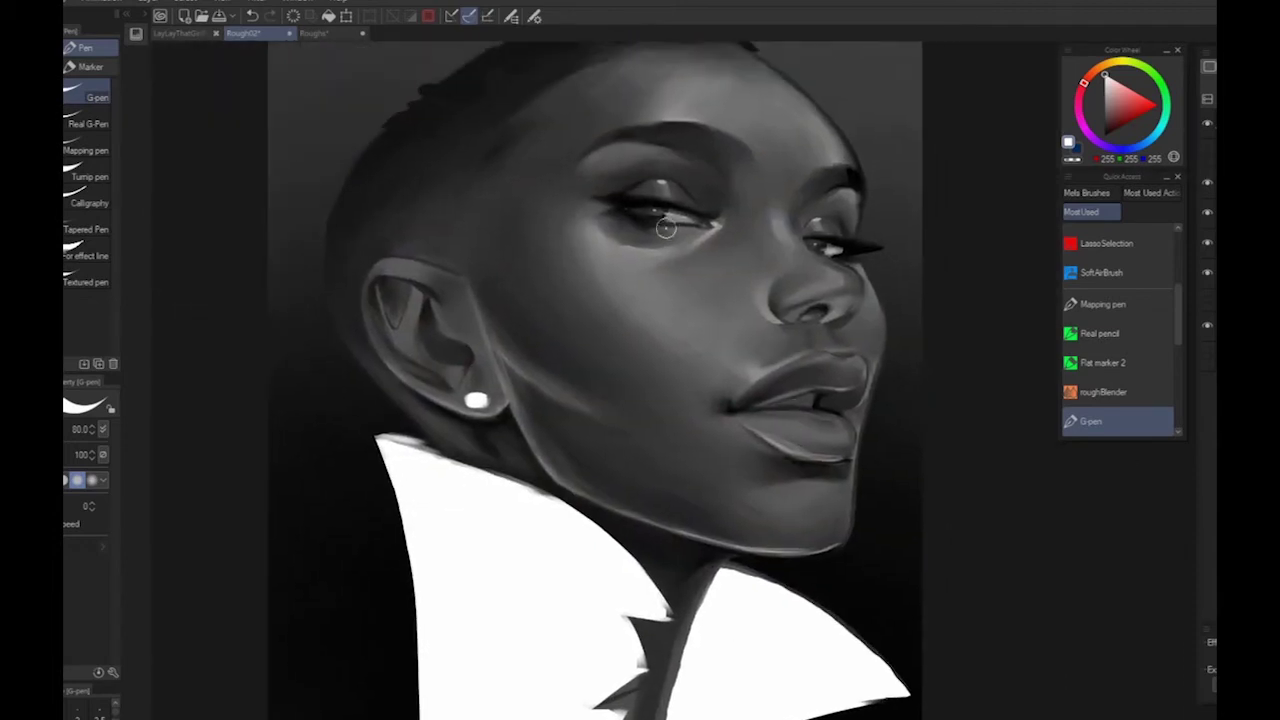
left_click_drag(666, 228, 625, 512)
mouse_move(670, 278)
left_mouse_down()
mouse_move(652, 410)
mouse_move(674, 525)
left_mouse_up()
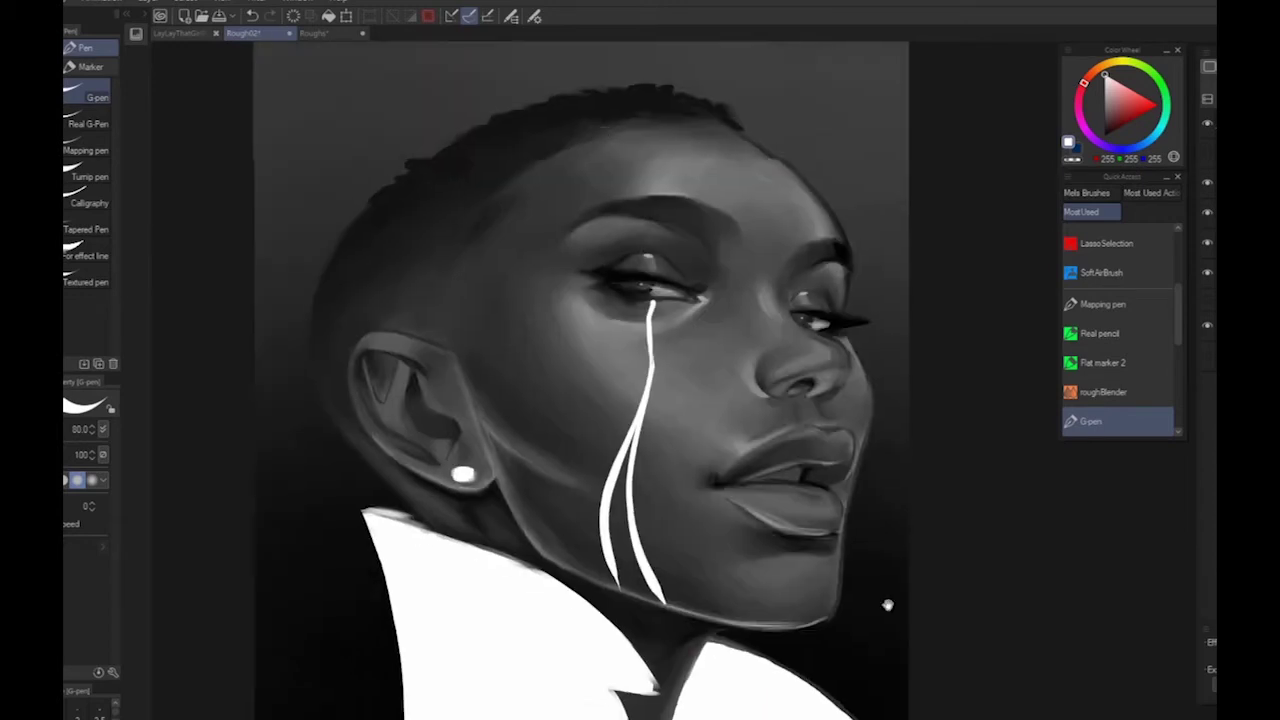
left_click_drag(597, 129, 655, 200)
left_click_drag(653, 243, 650, 257)
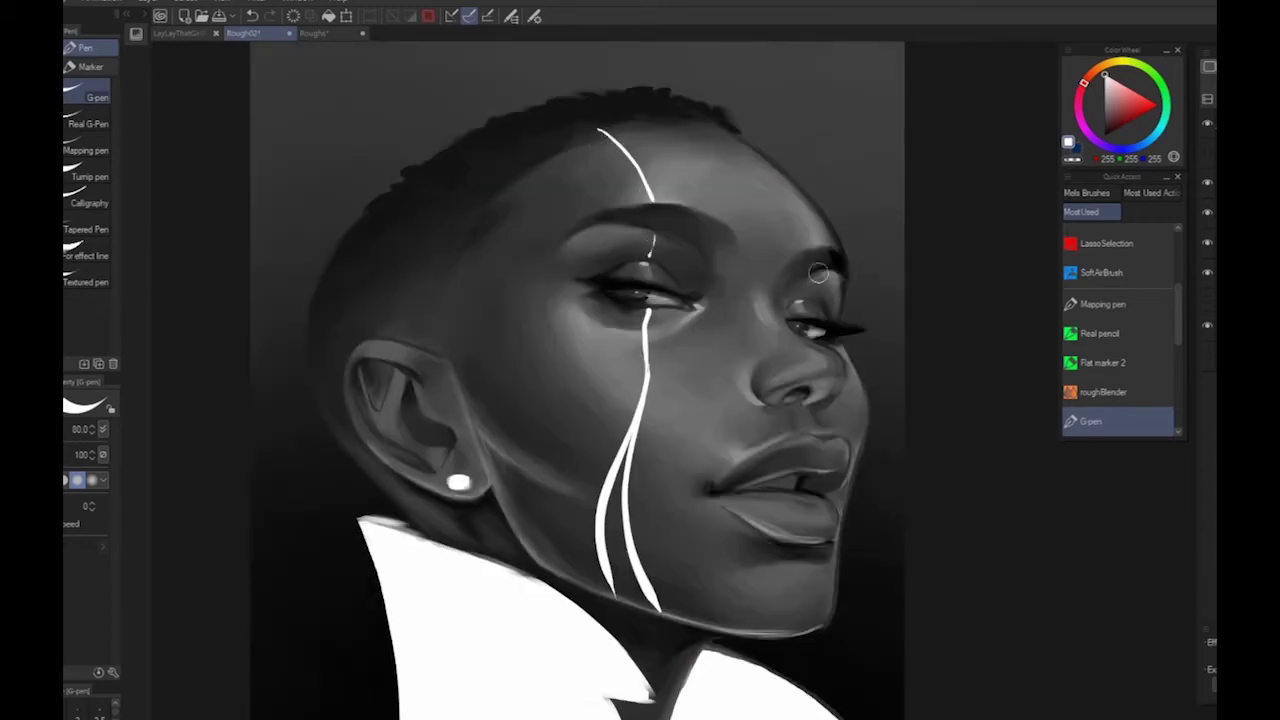
Draw thin white accent lines over the far side of the face, on the forehead, eyelid and cheek
mouse_move(819, 276)
left_mouse_down()
mouse_move(828, 330)
mouse_move(815, 298)
left_mouse_up()
key("ctrl+z")
key("ctrl+z")
left_click_drag(783, 174, 810, 250)
scroll(801, 410, "down", 3)
left_click_drag(815, 402, 822, 424)
scroll(805, 525, "up", 3)
key("ctrl+z")
left_click_drag(833, 199, 852, 259)
scroll(828, 466, "down", 1)
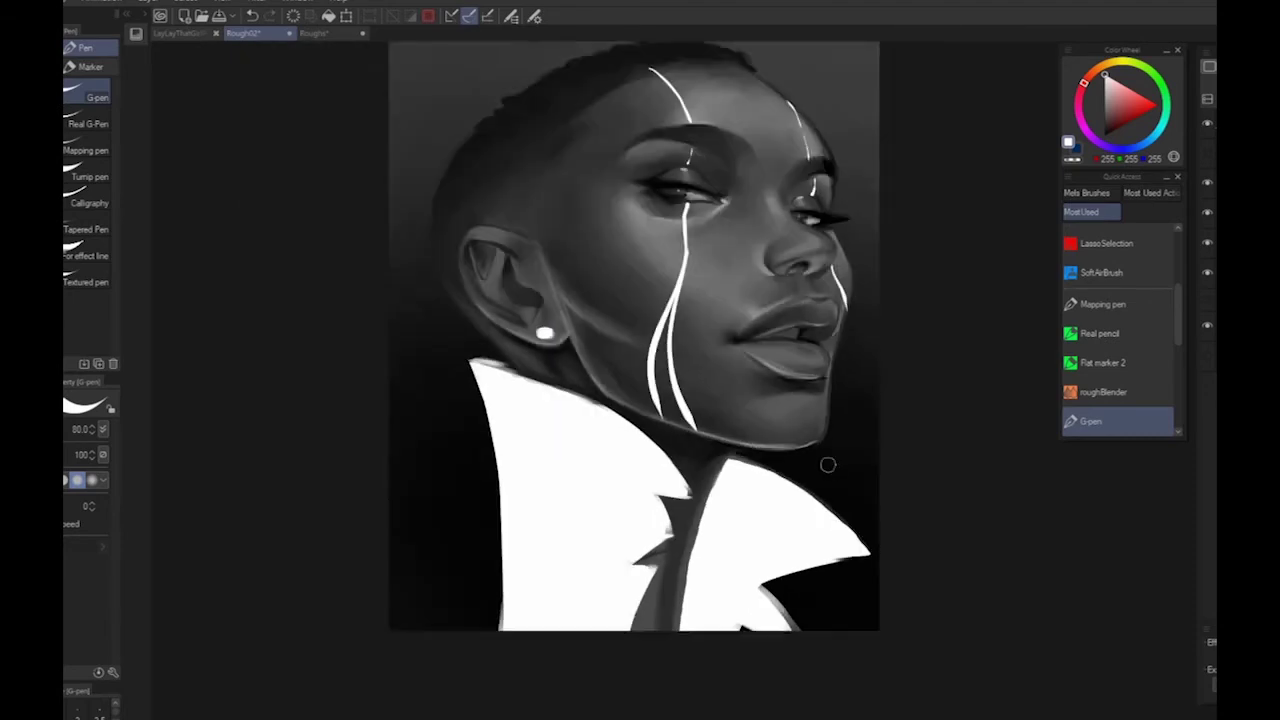
Draw white bands across the neck between the collar flaps and two curved white lines below them
left_click_drag(828, 466, 691, 557)
mouse_move(534, 609)
left_mouse_down()
mouse_move(550, 643)
mouse_move(566, 611)
mouse_move(562, 630)
left_mouse_up()
key("ctrl+z")
key("ctrl+z")
key("ctrl+z")
mouse_move(518, 666)
left_mouse_down()
mouse_move(552, 669)
mouse_move(521, 719)
left_mouse_up()
left_click_drag(547, 693, 535, 719)
scroll(905, 625, "down", 3)
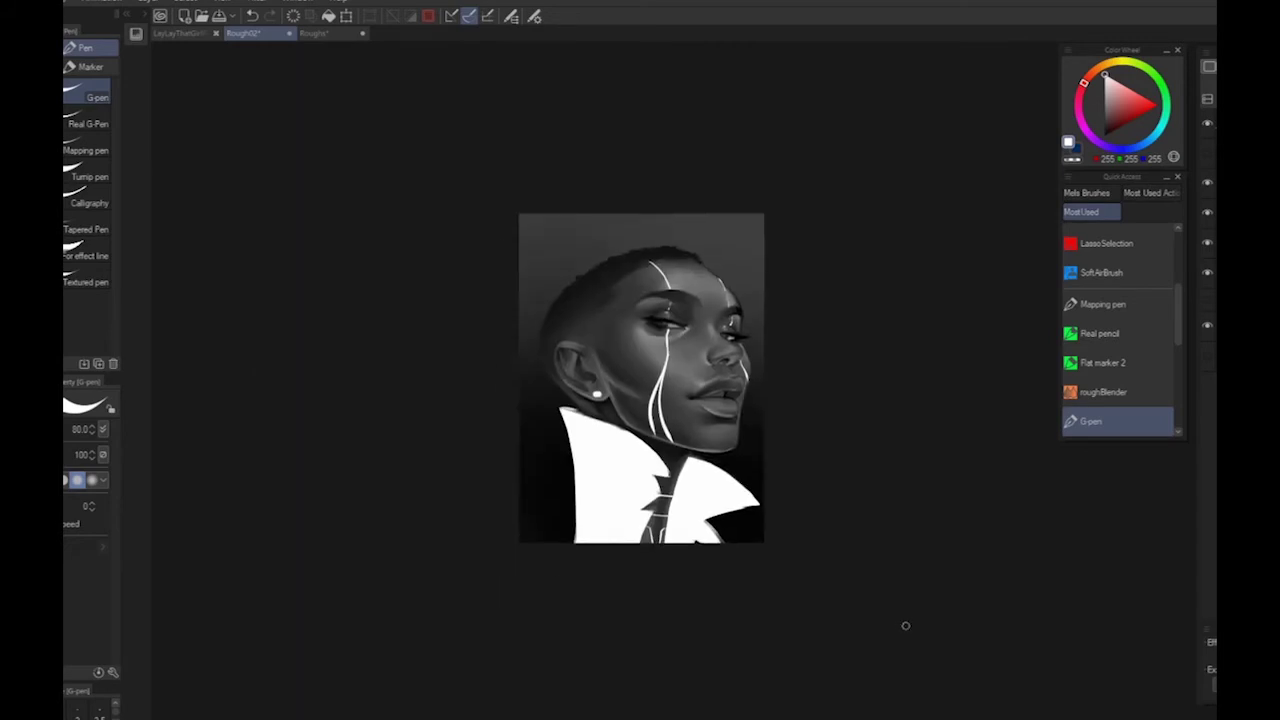
Place a white dot at the near eye's inner corner and draw a short white line below the lower lip
scroll(791, 466, "up", 3)
left_click_drag(791, 466, 1027, 580)
left_click(750, 211)
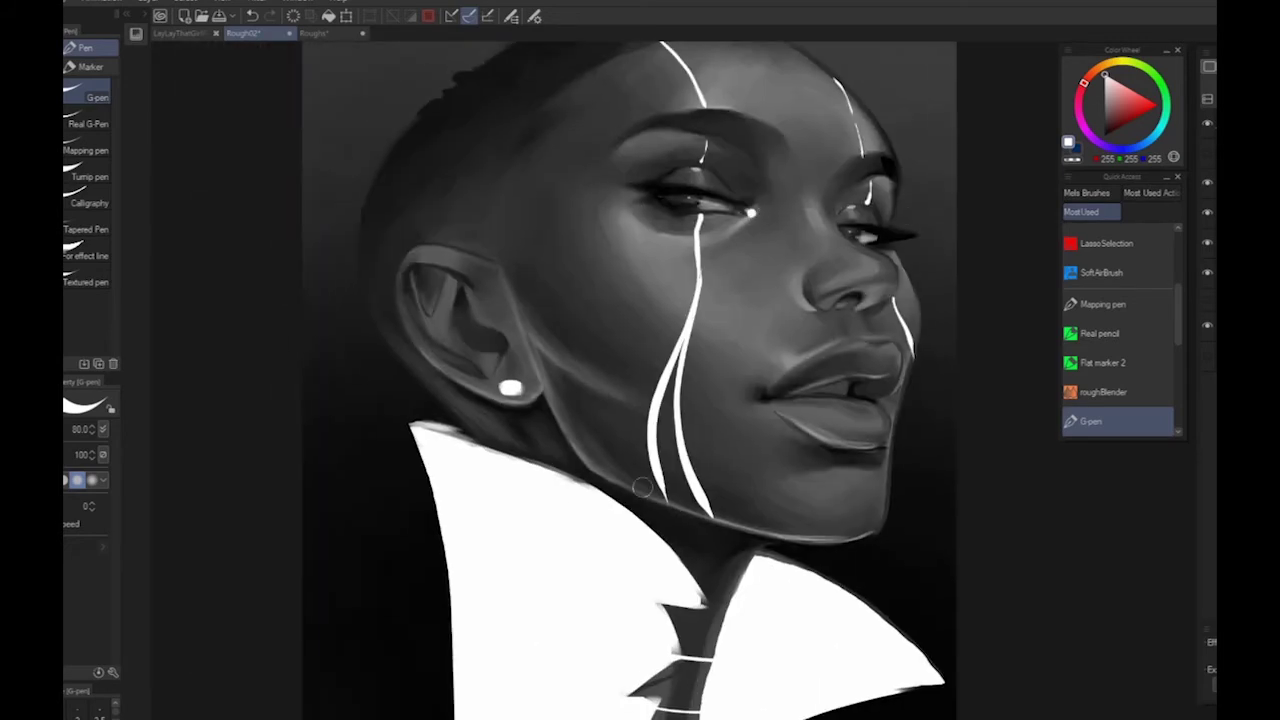
scroll(643, 487, "down", 3)
left_click_drag(643, 487, 627, 429)
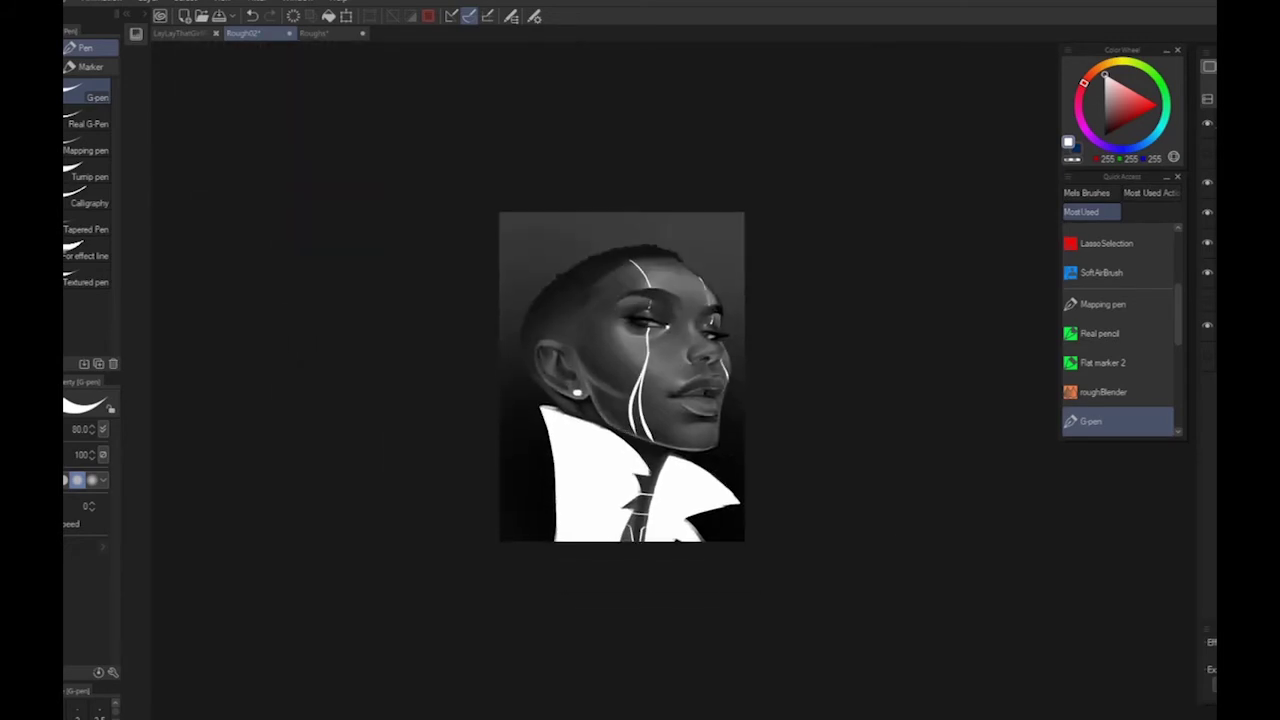
scroll(911, 334, "up", 3)
left_click_drag(874, 550, 941, 369)
left_click_drag(743, 313, 757, 340)
scroll(905, 609, "down", 3)
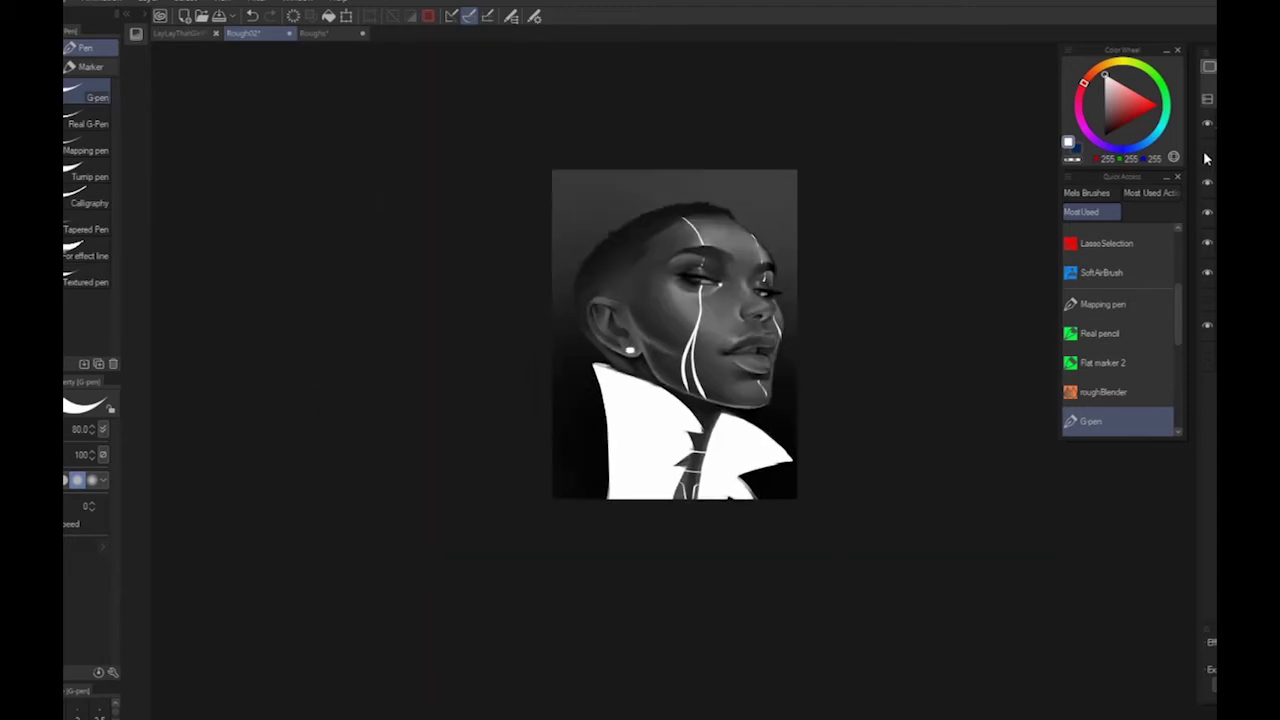
Refine the lower lip's shading and lower edge with Flat marker 2 and greys sampled from the lips
scroll(926, 365, "up", 4)
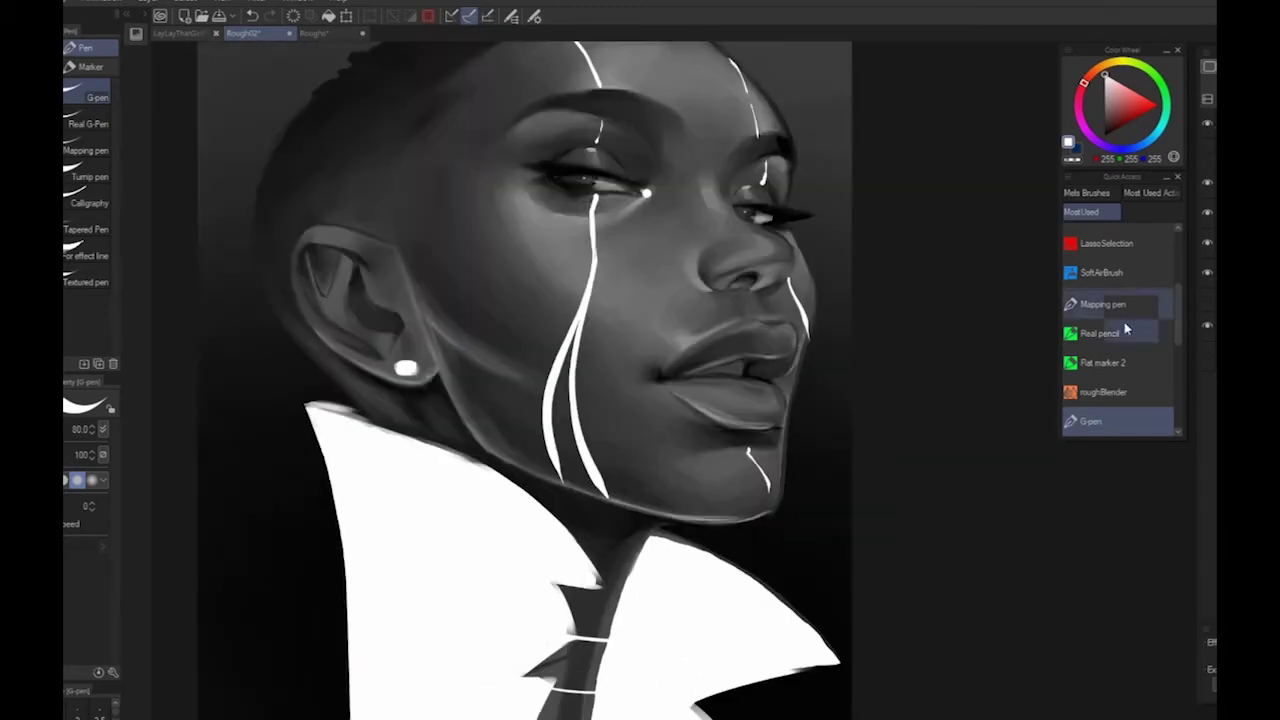
left_click(1100, 362)
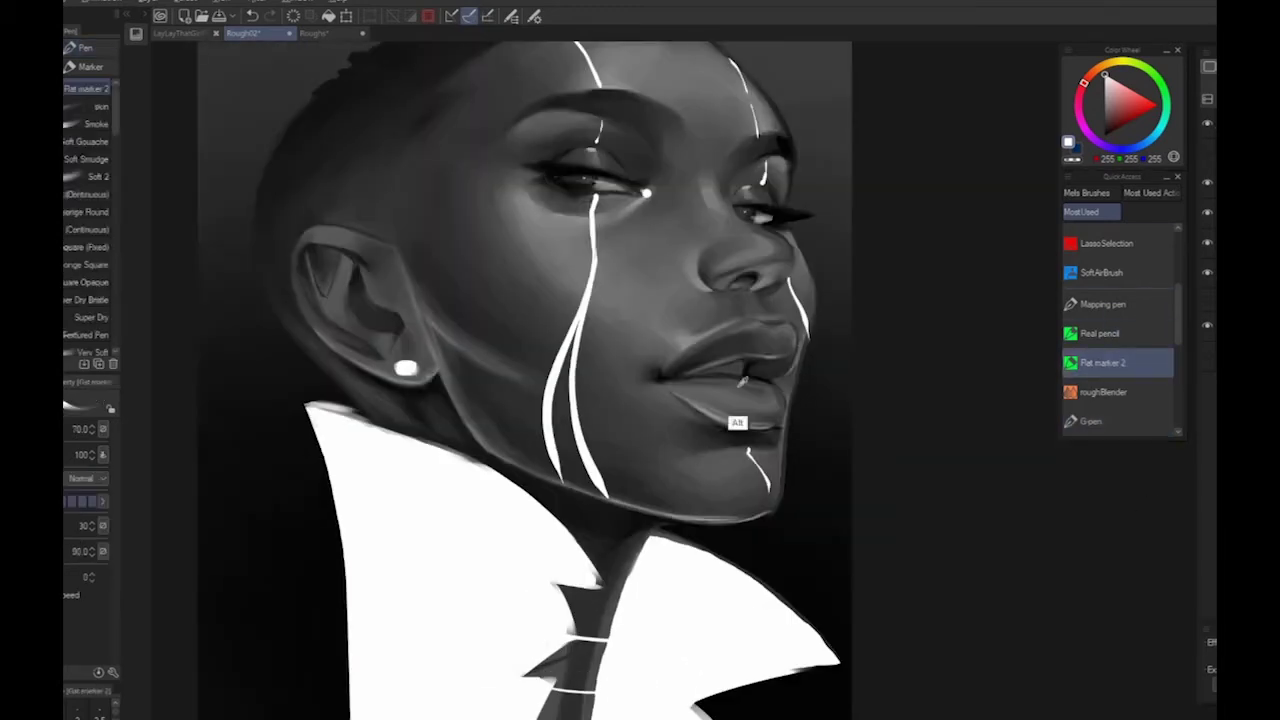
left_click(738, 424, "alt")
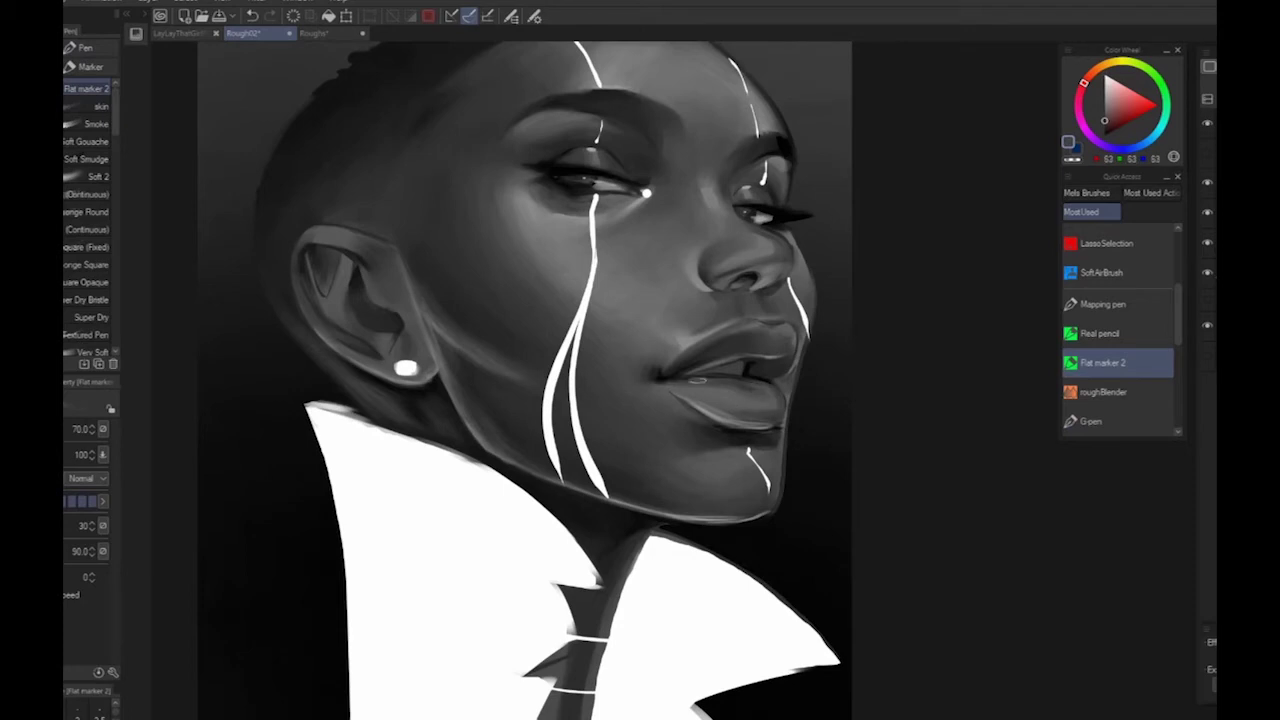
left_click(738, 413, "alt")
left_click(693, 430, "alt")
left_click_drag(674, 403, 736, 438)
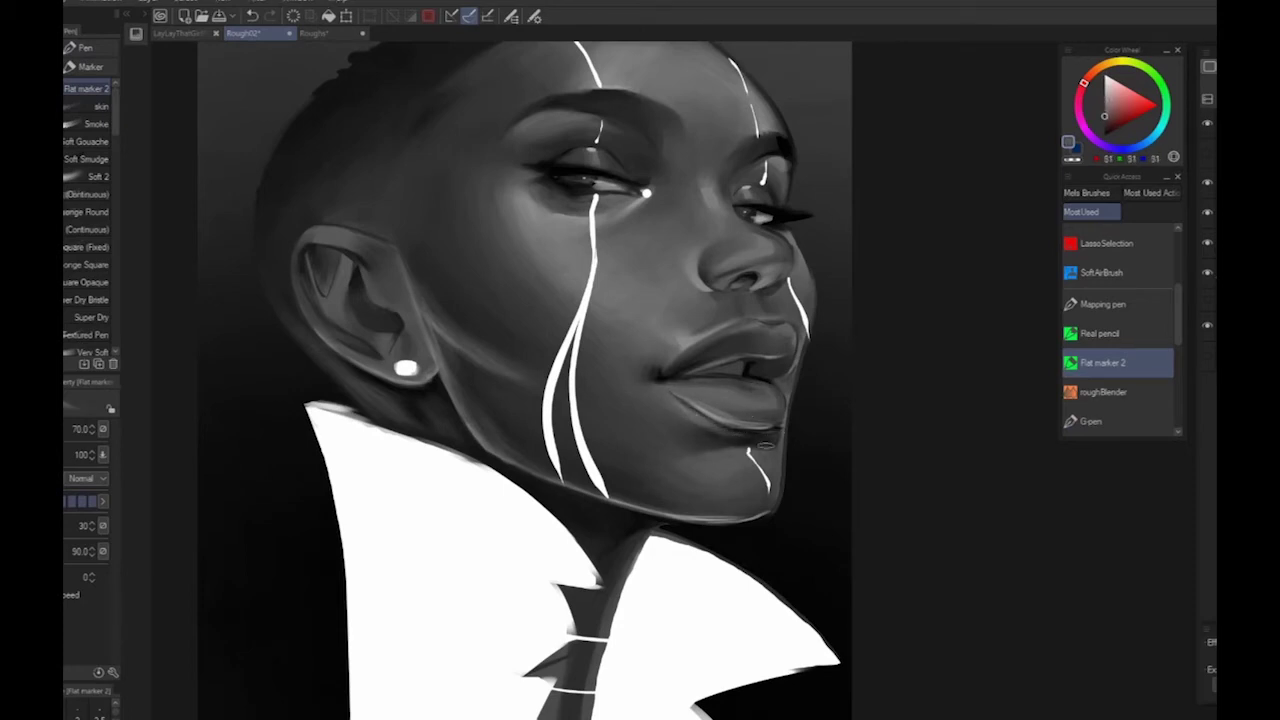
Blend the skin around the near mouth corner and touch up the far side of the lips with sampled greys
left_click(705, 322, "alt")
left_click(650, 359, "alt")
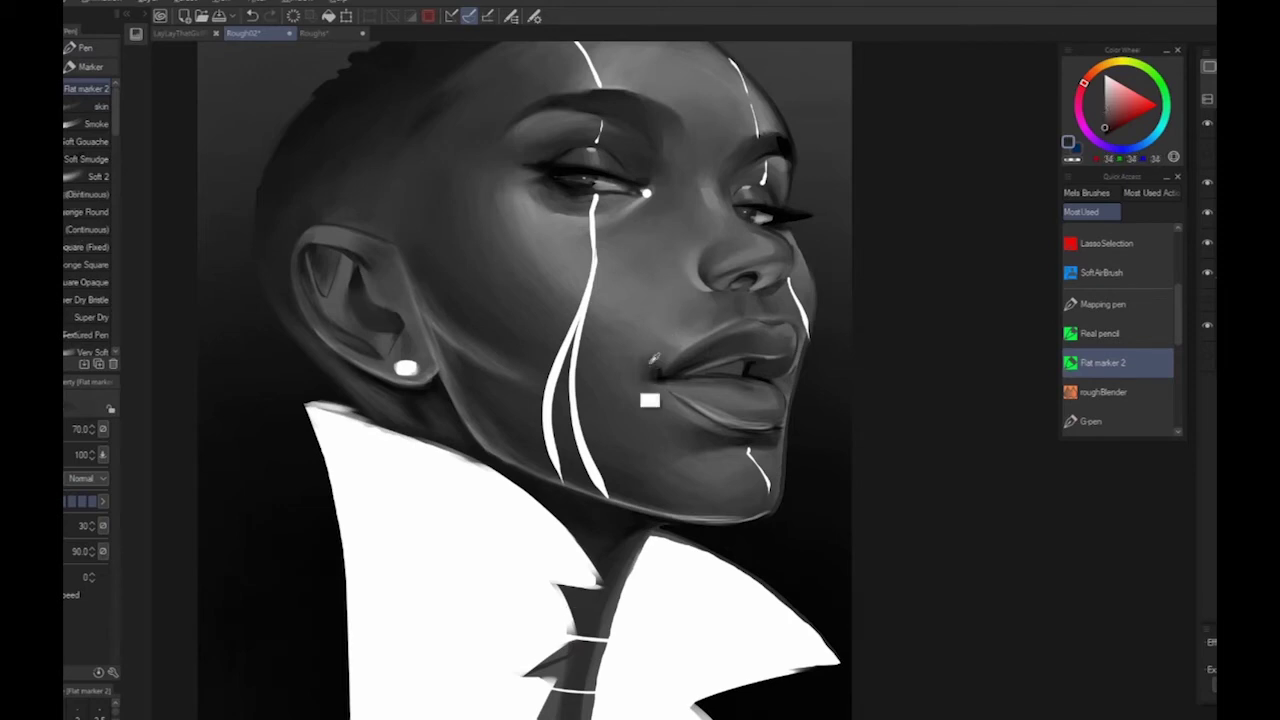
left_click(772, 376, "alt")
left_click(780, 370, "alt")
scroll(621, 494, "down", 1)
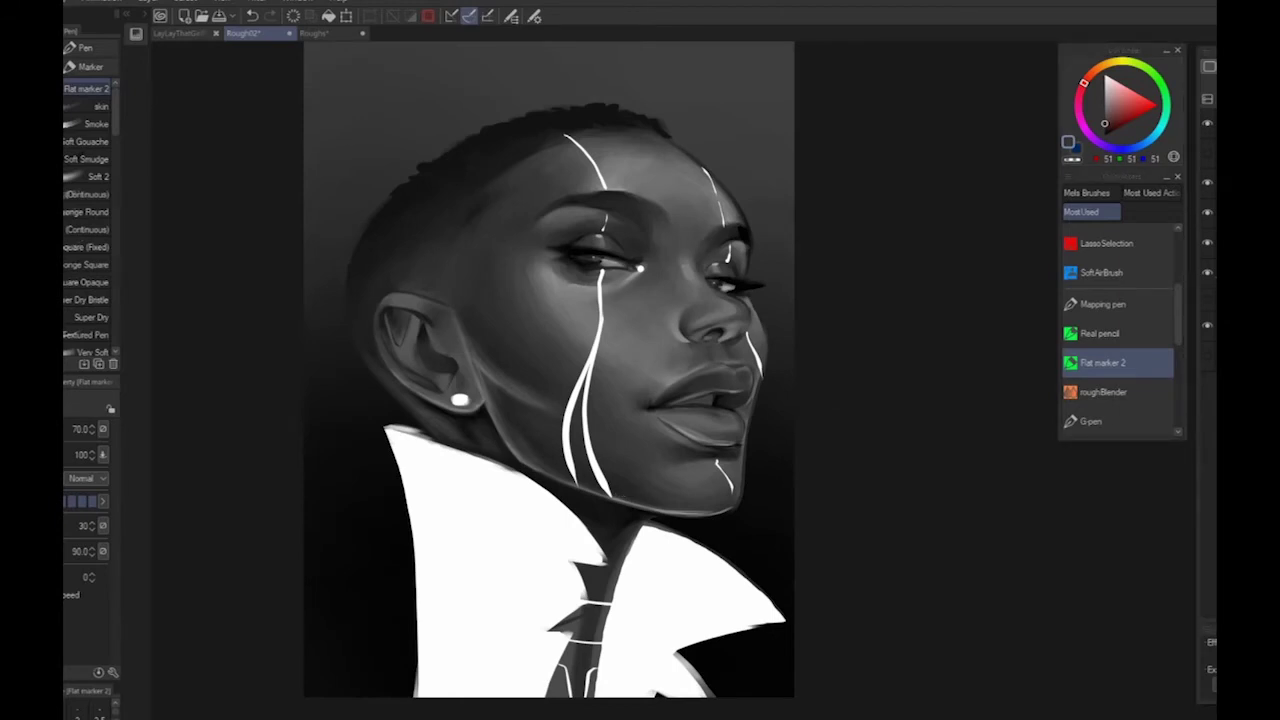
Shade the area between the nose and upper lip with sampled greys, reducing the brush size to 30
left_click(715, 340, "alt")
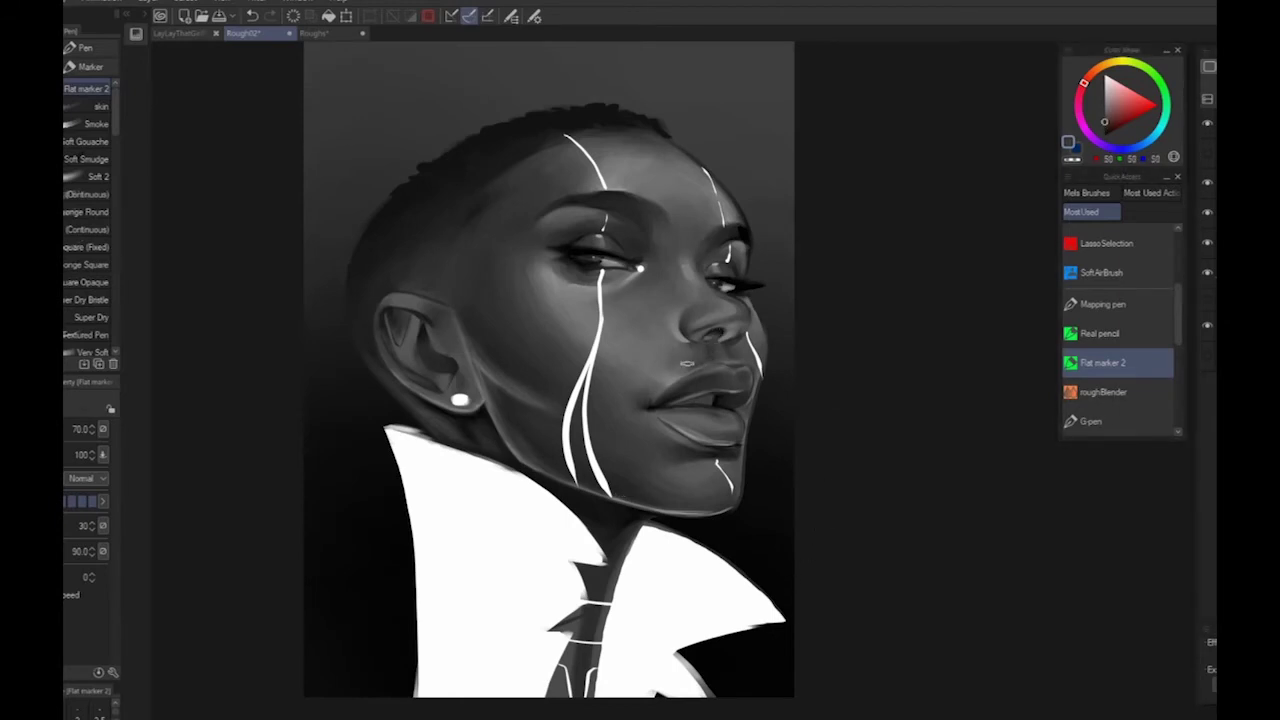
left_click(707, 346, "alt")
left_click(676, 379, "alt")
key("[")
key("[")
key("[")
left_click(722, 362, "alt")
scroll(787, 333, "up", 1)
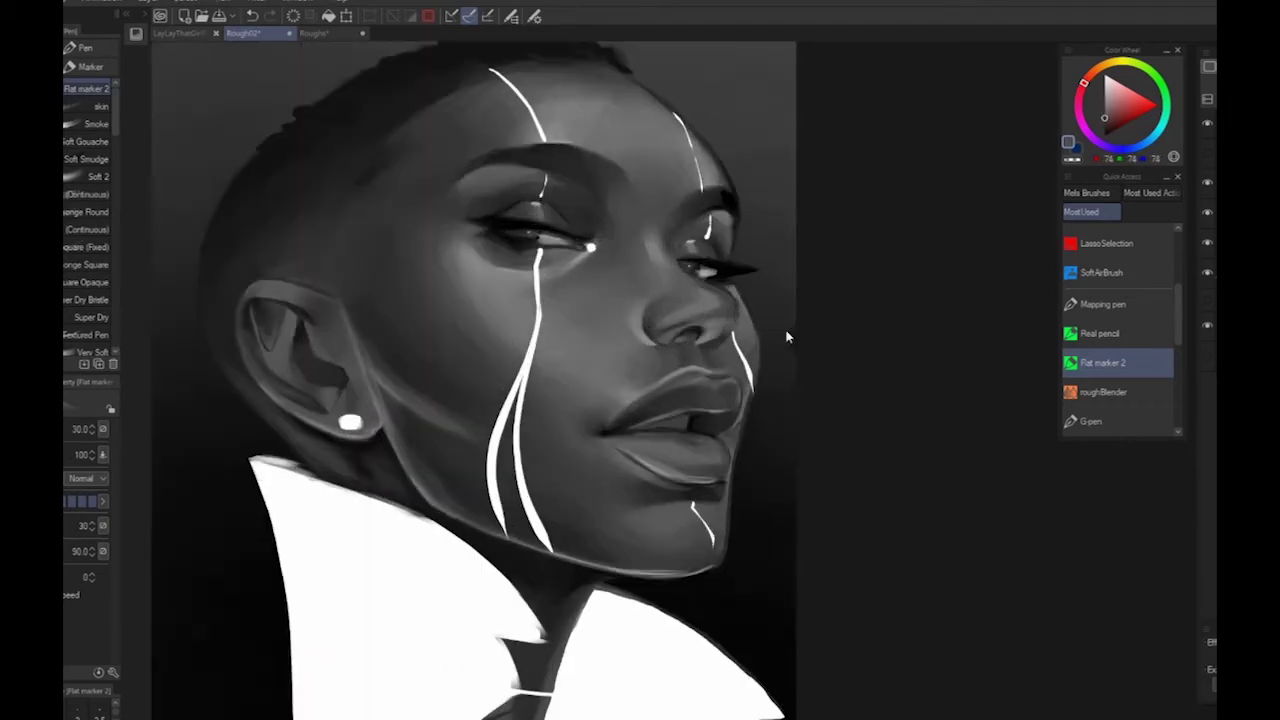
Refine the upper lip's edge and the skin under the far nostril with sampled light and dark greys
left_click(688, 391, "alt")
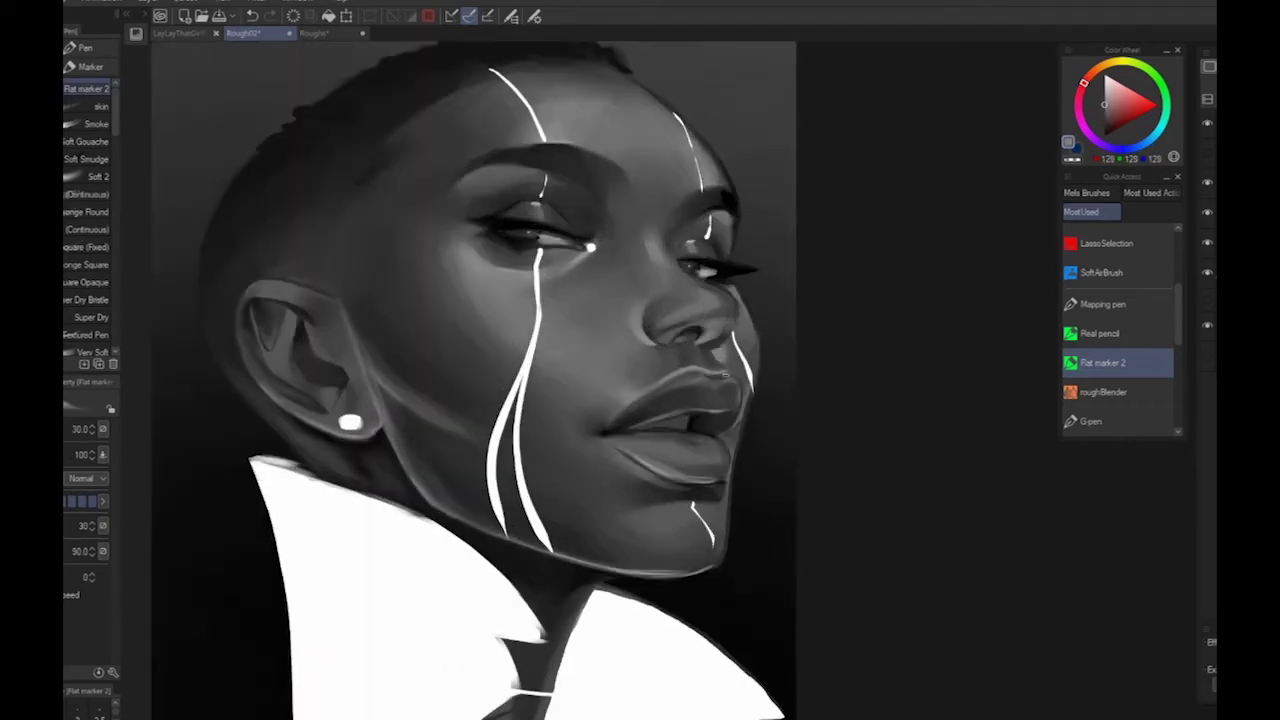
left_click(725, 350, "alt")
left_click(726, 352, "alt")
scroll(752, 447, "down", 3)
left_click_drag(752, 447, 736, 417)
scroll(792, 495, "up", 2)
left_click_drag(792, 495, 881, 486)
left_click(670, 319, "alt")
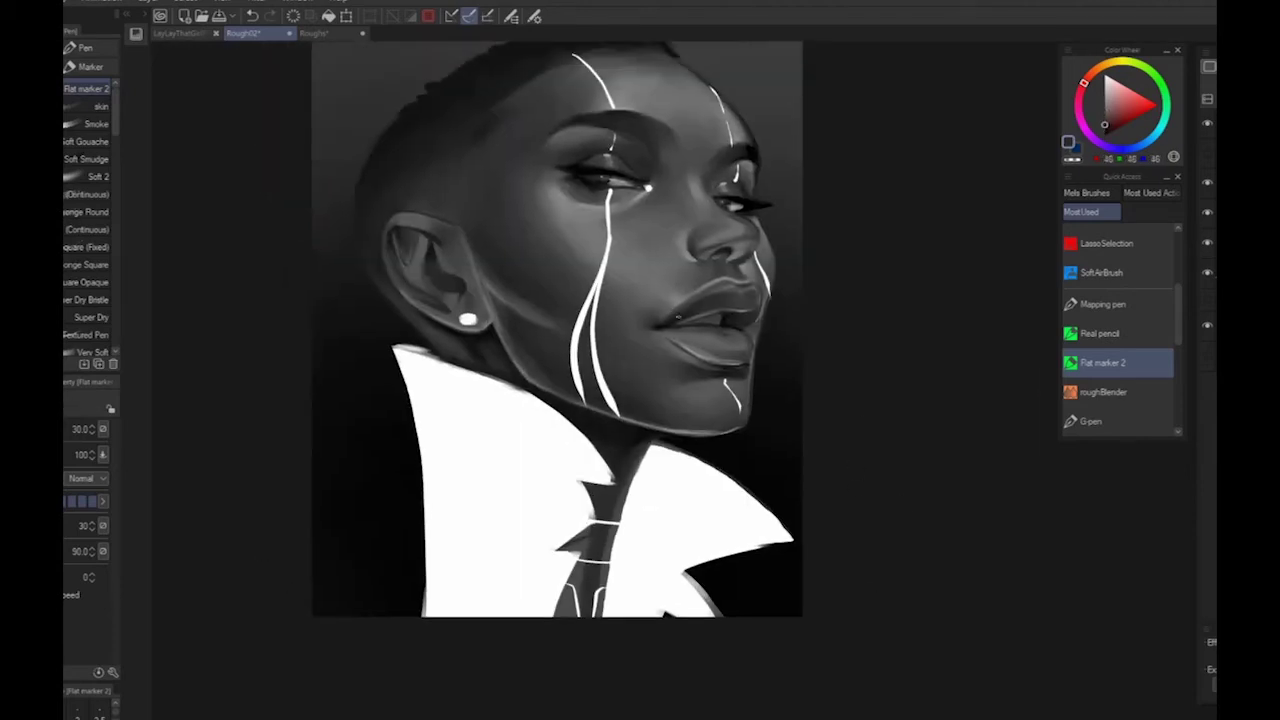
key("minus")
key("minus")
key("minus")
key("minus")
key("slash")
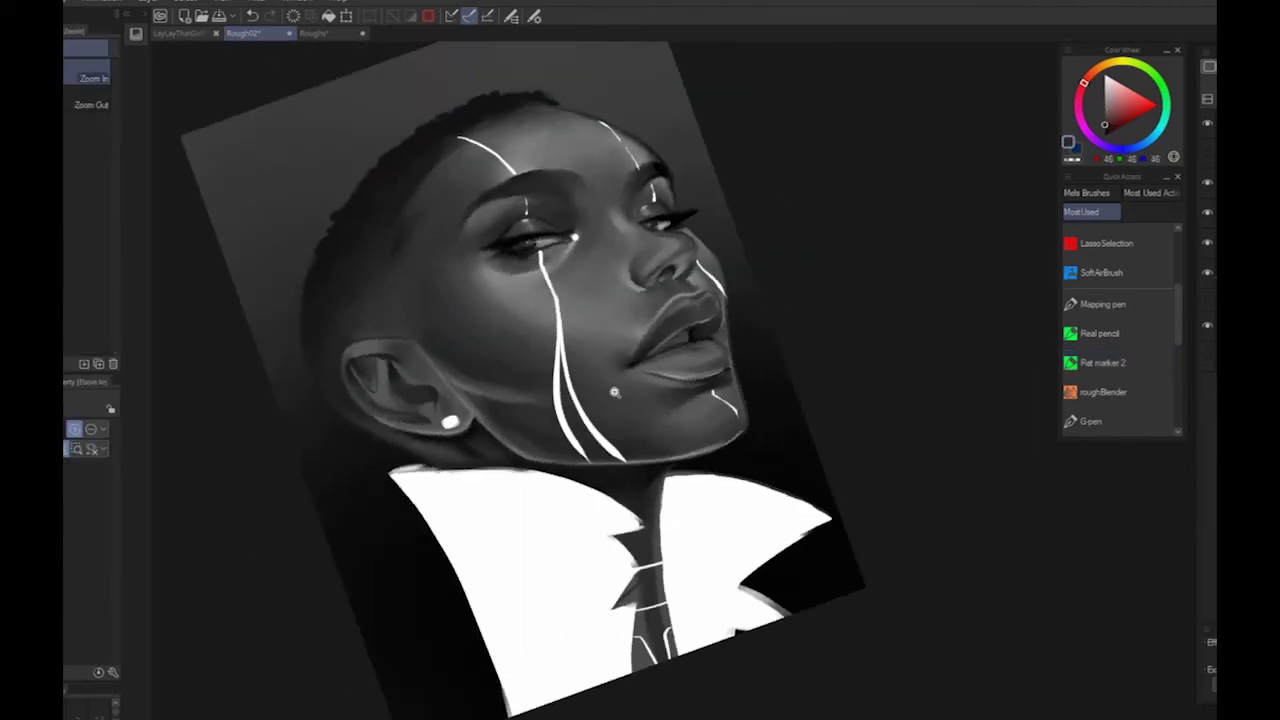
key("asciicircum")
key("asciicircum")
key("asciicircum")
key("asciicircum")
scroll(615, 392, "up", 2)
left_click_drag(810, 200, 874, 541)
scroll(620, 284, "down", 1)
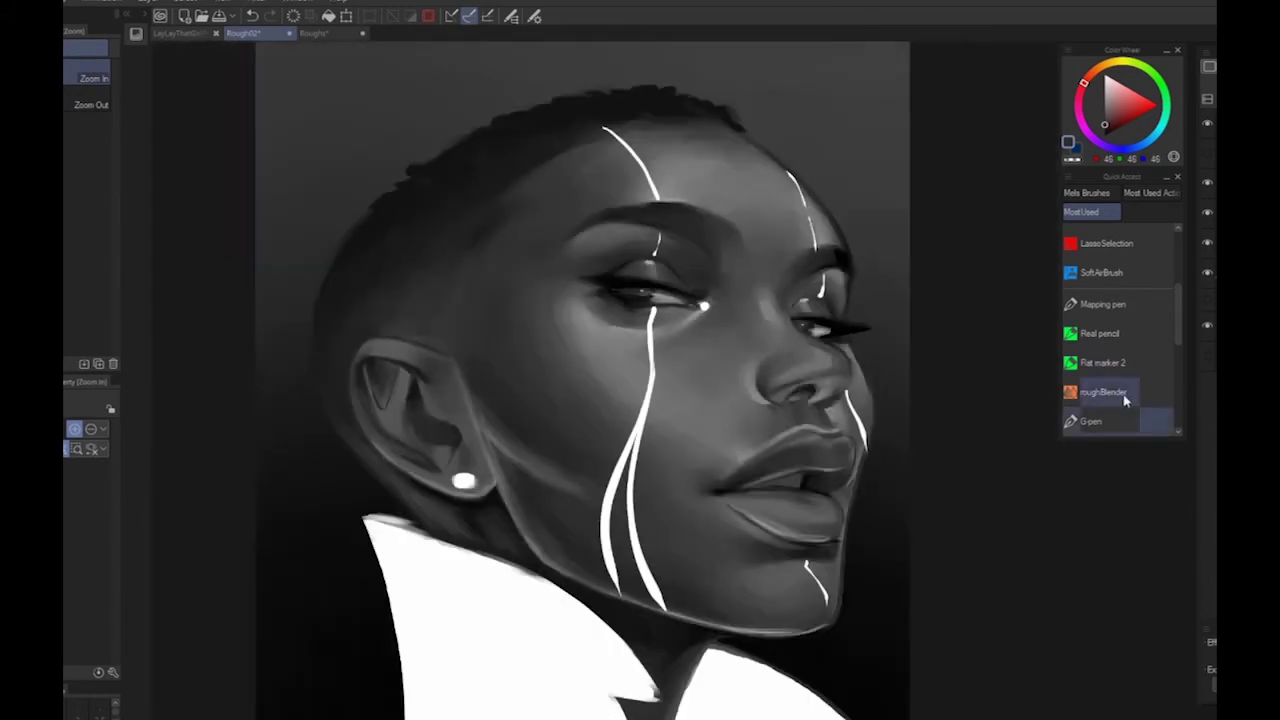
Deepen the crease and inner lid of the far eye using Flat marker 2 with sampled dark greys
left_click(1110, 363)
left_click(620, 284, "alt")
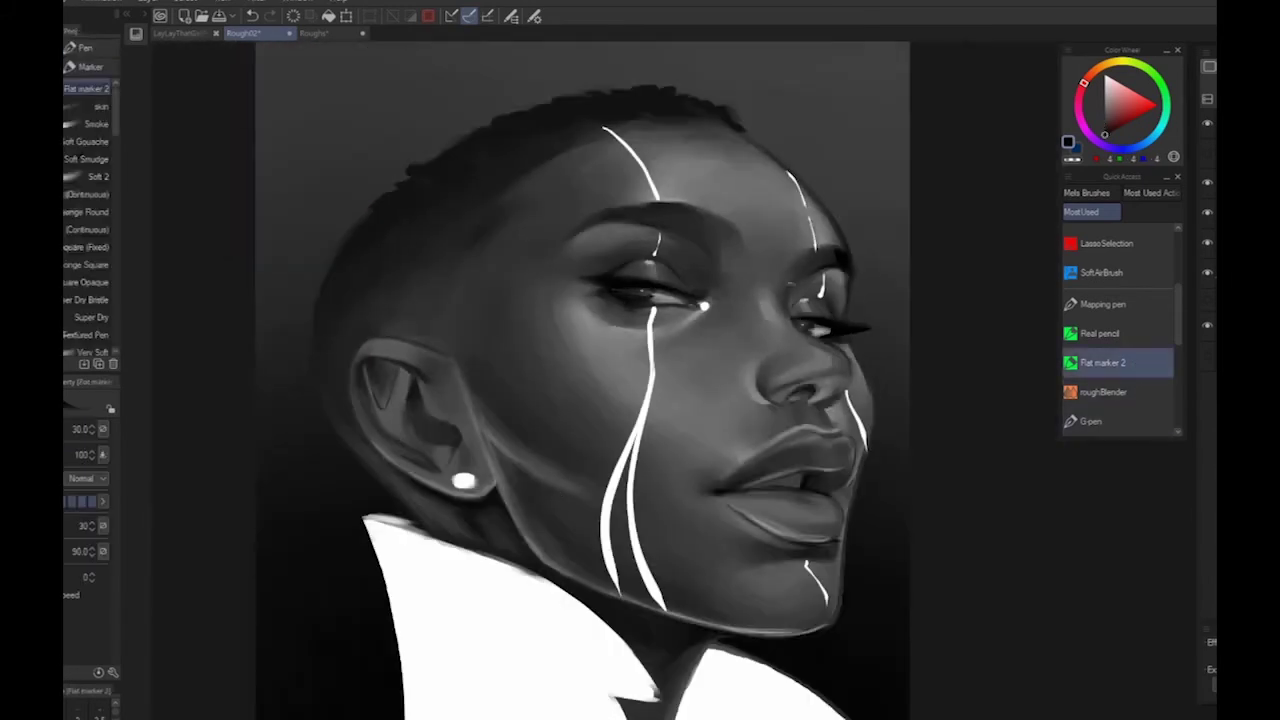
left_click(795, 303, "alt")
scroll(740, 524, "down", 5)
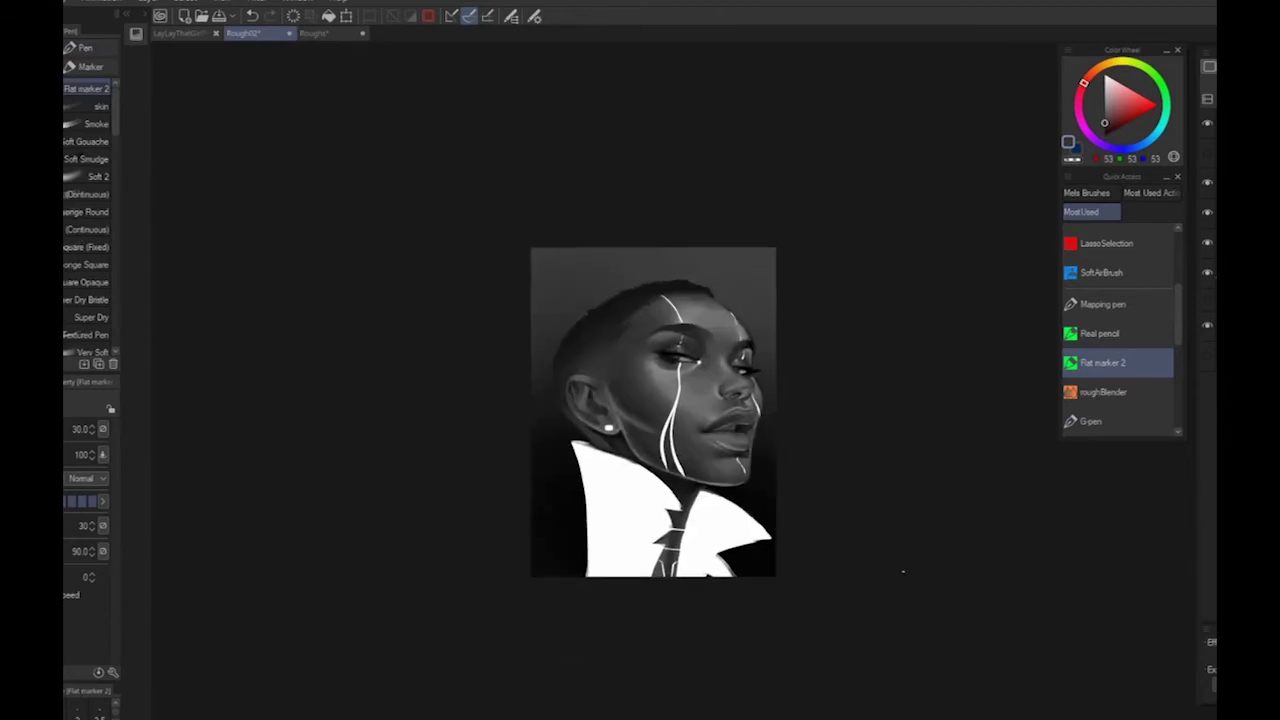
Darken the hollow inside the ear and reshape its inner folds with greys sampled from the ear
scroll(702, 499, "up", 5)
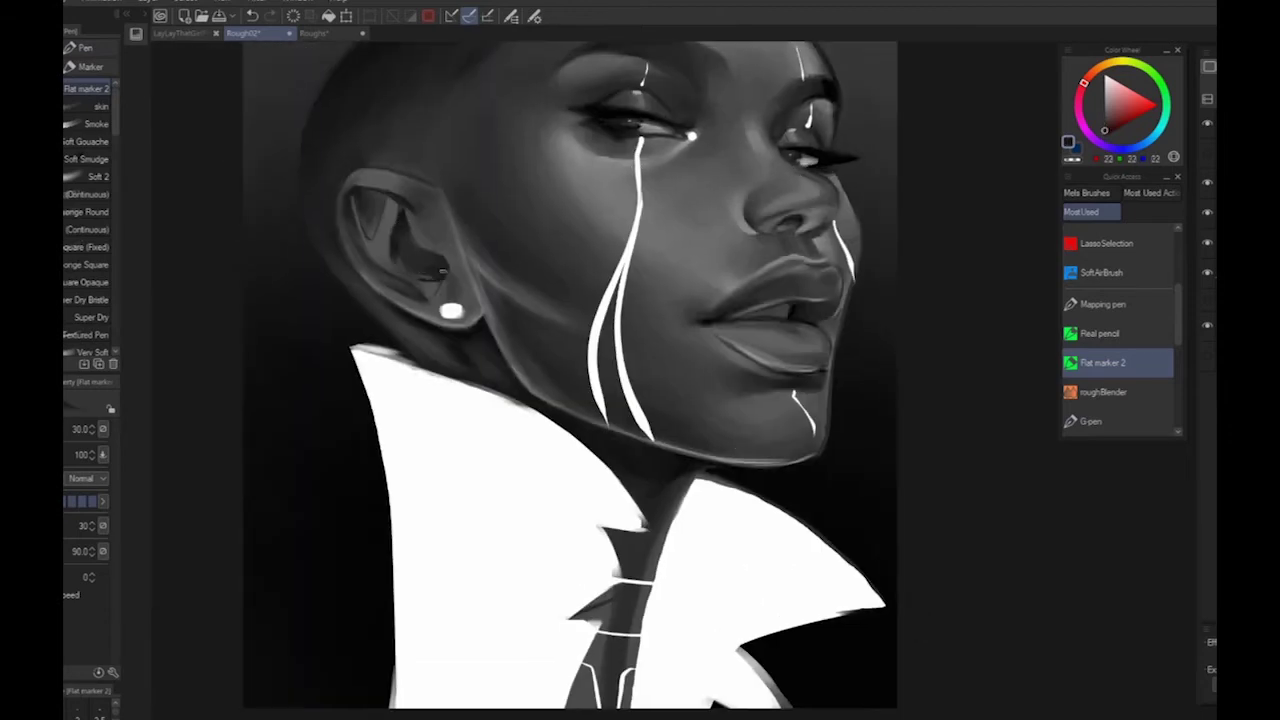
mouse_move(443, 271)
left_mouse_down()
mouse_move(418, 276)
mouse_move(398, 254)
mouse_move(431, 273)
mouse_move(398, 250)
mouse_move(439, 282)
mouse_move(402, 297)
left_mouse_up()
left_click(405, 260, "alt")
left_click(408, 262, "alt")
scroll(461, 333, "down", 3)
scroll(461, 333, "up", 2)
left_click(431, 282, "alt")
left_click(430, 288, "alt")
left_click(430, 322, "alt")
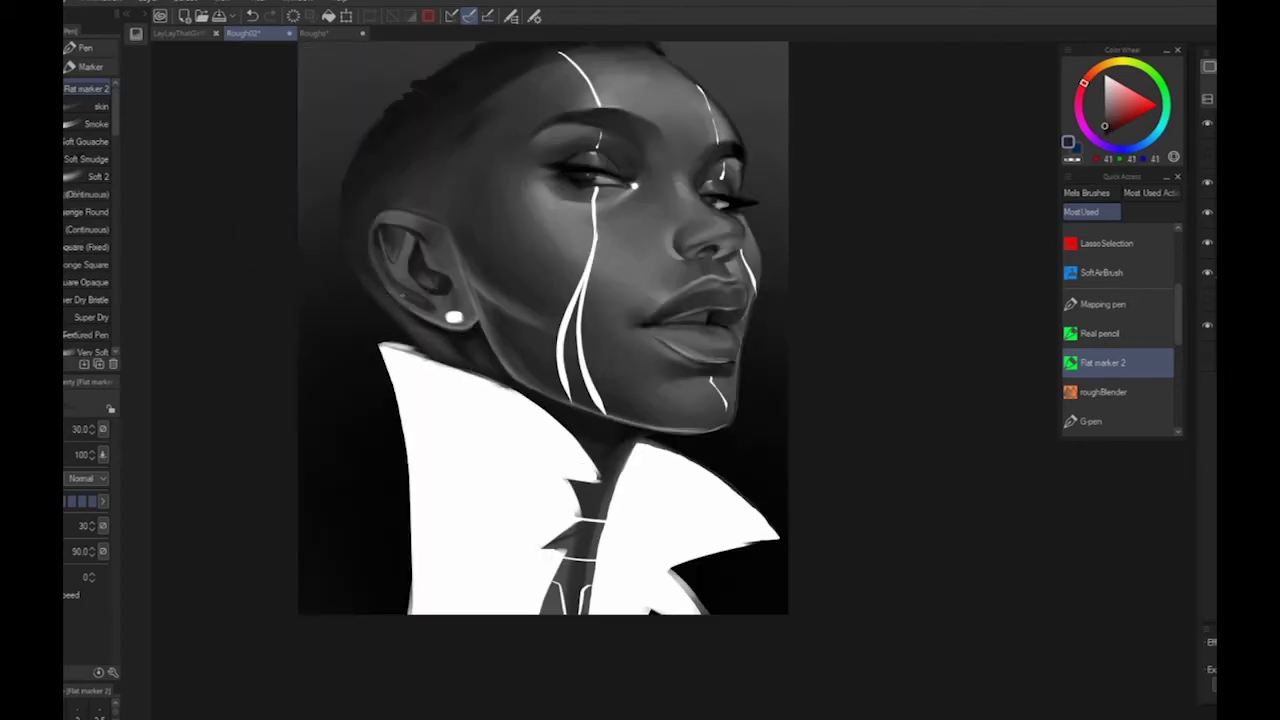
Define the ear's upper rim and the shadow where it meets the head with sampled greys
left_click(359, 226, "alt")
left_click(402, 225, "alt")
left_click(400, 216, "alt")
mouse_move(395, 221)
left_mouse_down()
mouse_move(409, 214)
mouse_move(422, 259)
mouse_move(434, 216)
left_mouse_up()
left_click(408, 216, "alt")
left_click(420, 262, "alt")
left_click(430, 215, "alt")
scroll(471, 252, "down", 2)
scroll(449, 212, "up", 3)
left_click(422, 329, "alt")
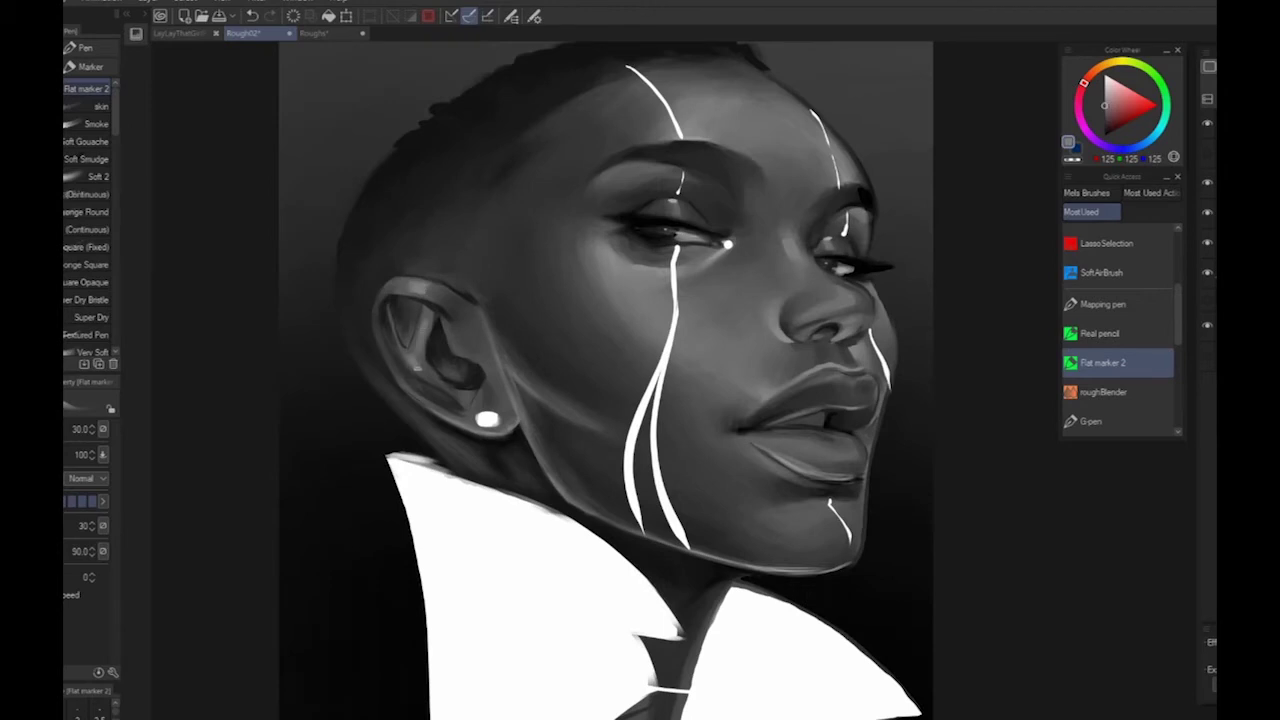
Paint a lighter highlight on the ear's inner fold and darken the small hollow beside it
left_click_drag(392, 357, 416, 369)
mouse_move(404, 315)
left_mouse_down()
mouse_move(408, 346)
mouse_move(409, 335)
left_mouse_up()
left_click(405, 325, "alt")
left_click(410, 334, "alt")
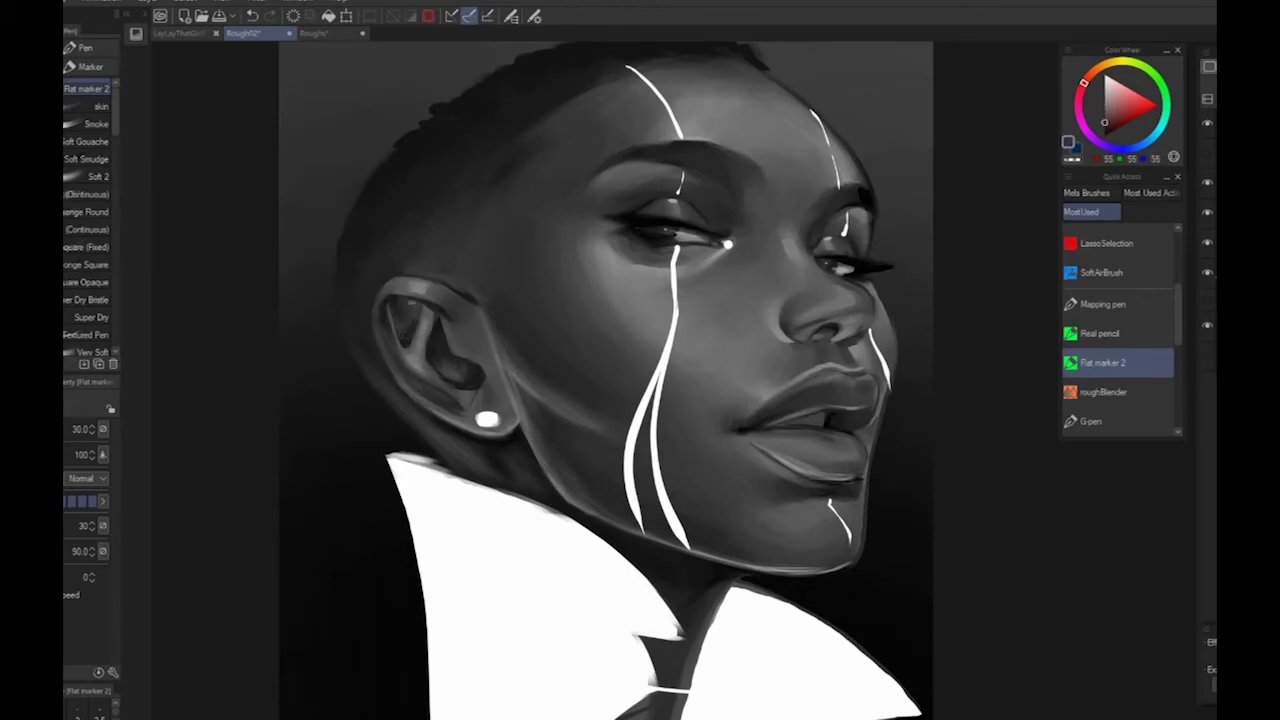
Touch up the hairline above the near temple with sampled dark greys
scroll(425, 262, "down", 1)
scroll(806, 410, "down", 1)
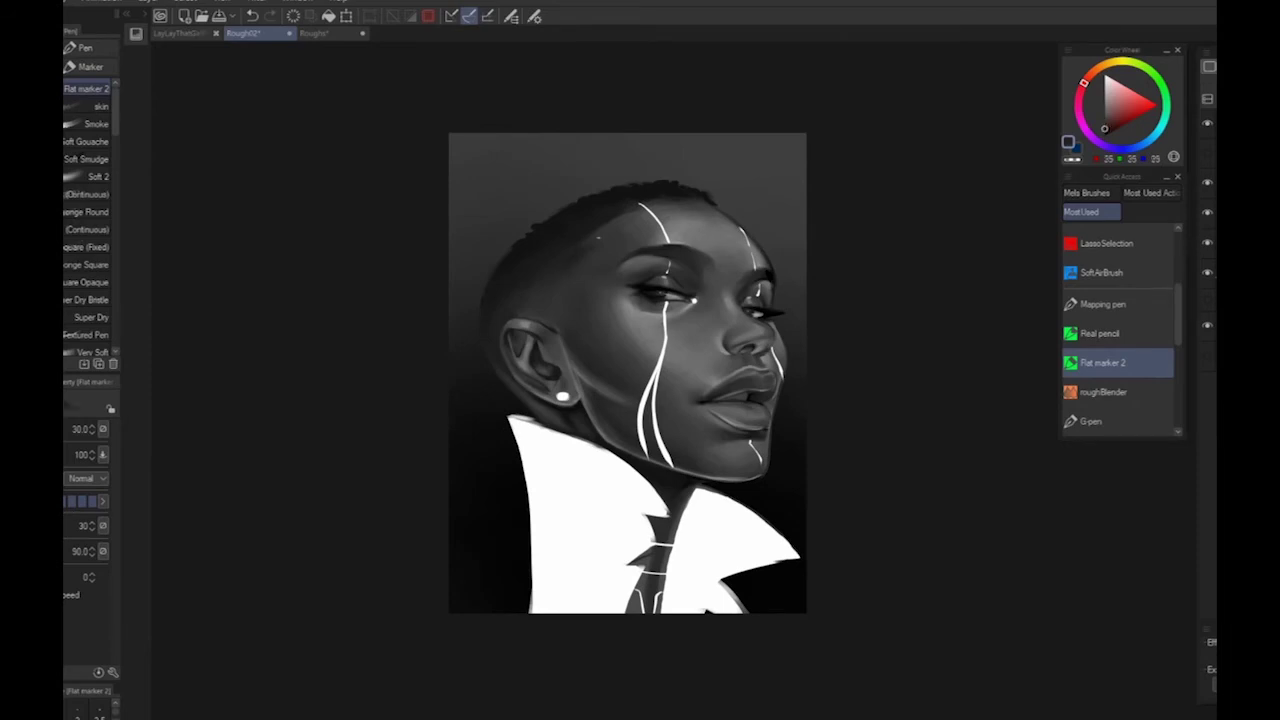
left_click(606, 216, "alt")
scroll(891, 410, "up", 3)
left_click(640, 200, "alt")
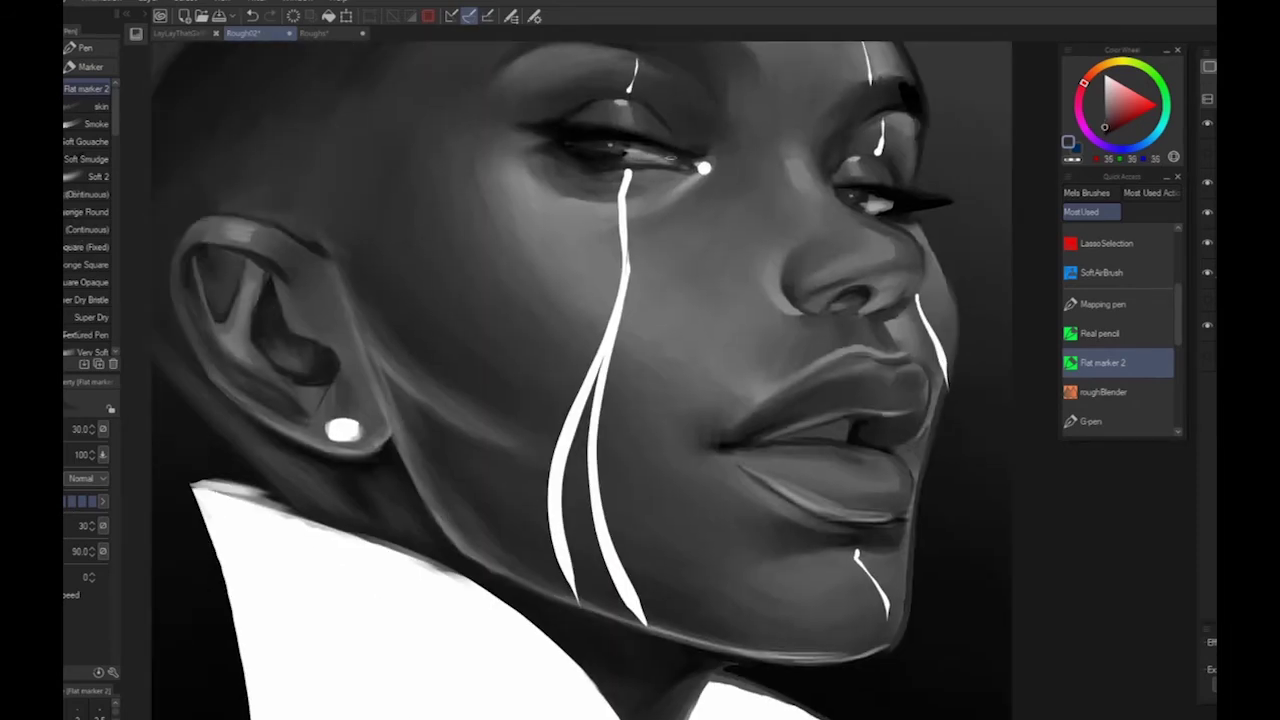
Tone down the whites of both eyes with sampled dark greys
left_click_drag(671, 158, 642, 155)
left_click_drag(865, 208, 892, 210)
left_click(889, 207, "alt")
left_click(887, 210, "alt")
scroll(865, 529, "down", 2)
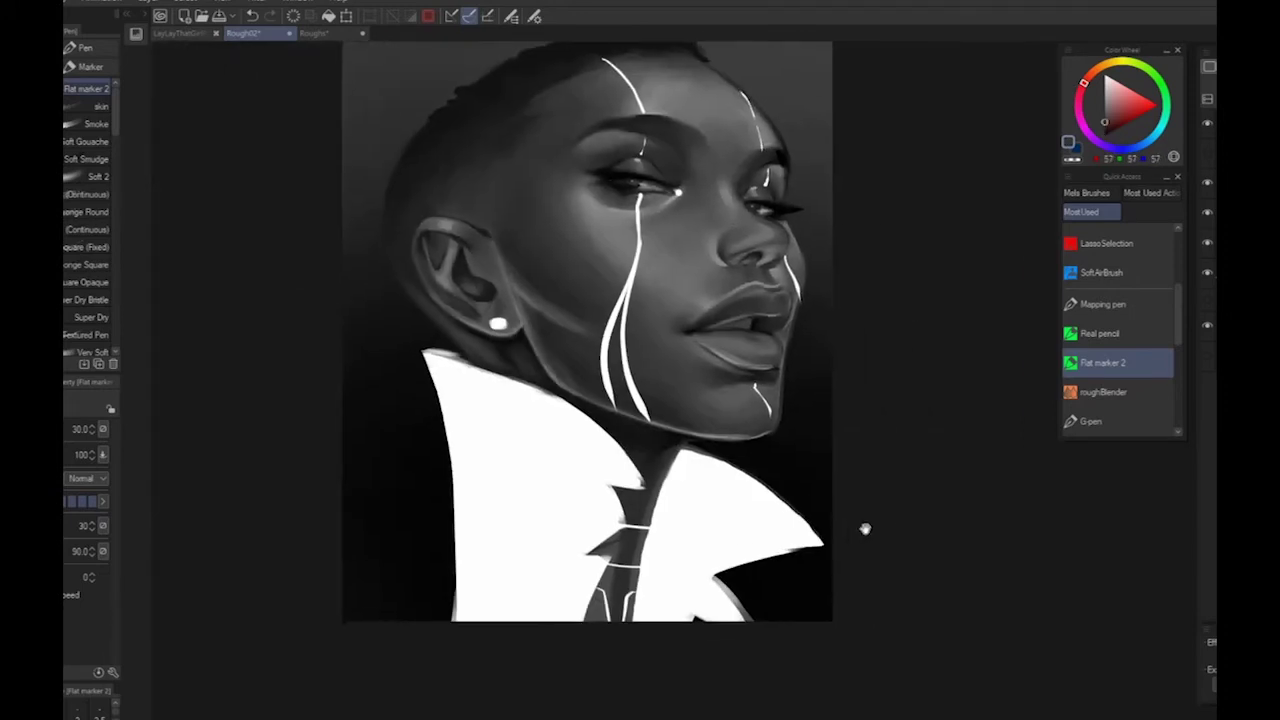
left_click_drag(865, 529, 866, 537)
left_click_drag(908, 447, 965, 461)
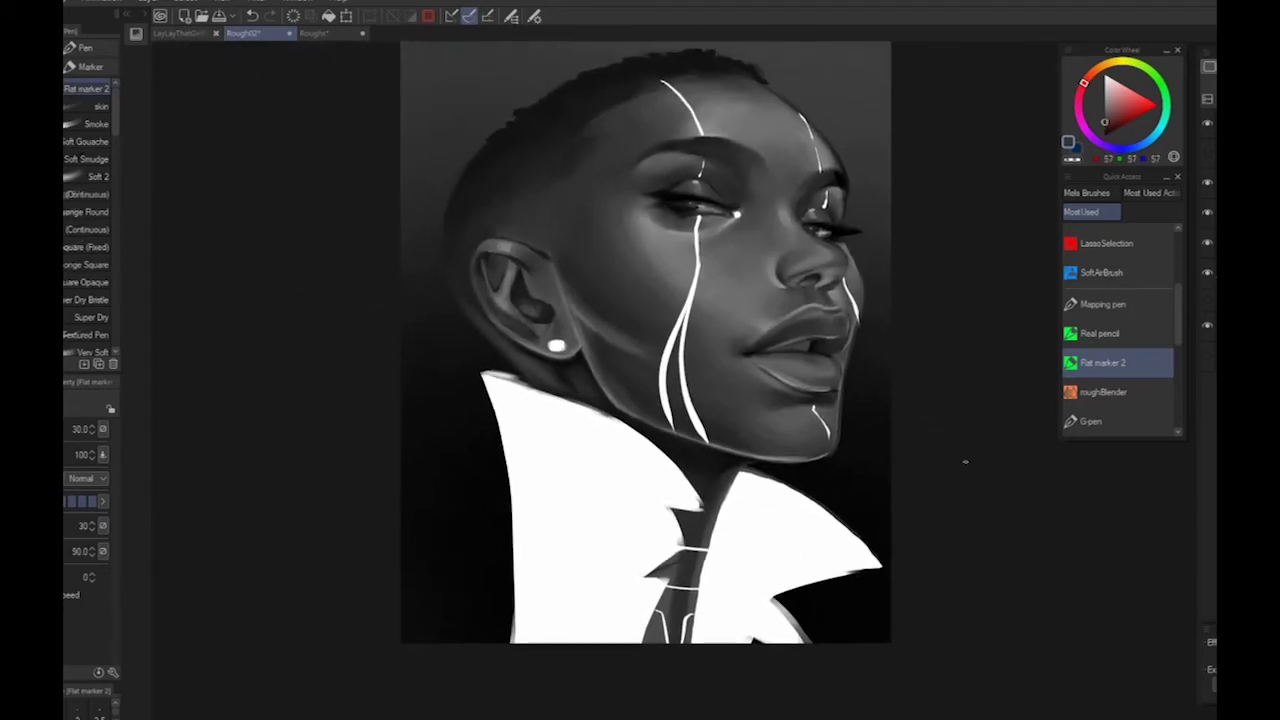
Hide the layers holding the white face markings, neck lines, earring and white collar fill
scroll(965, 461, "up", 1)
left_click(1208, 243)
left_click(1208, 212)
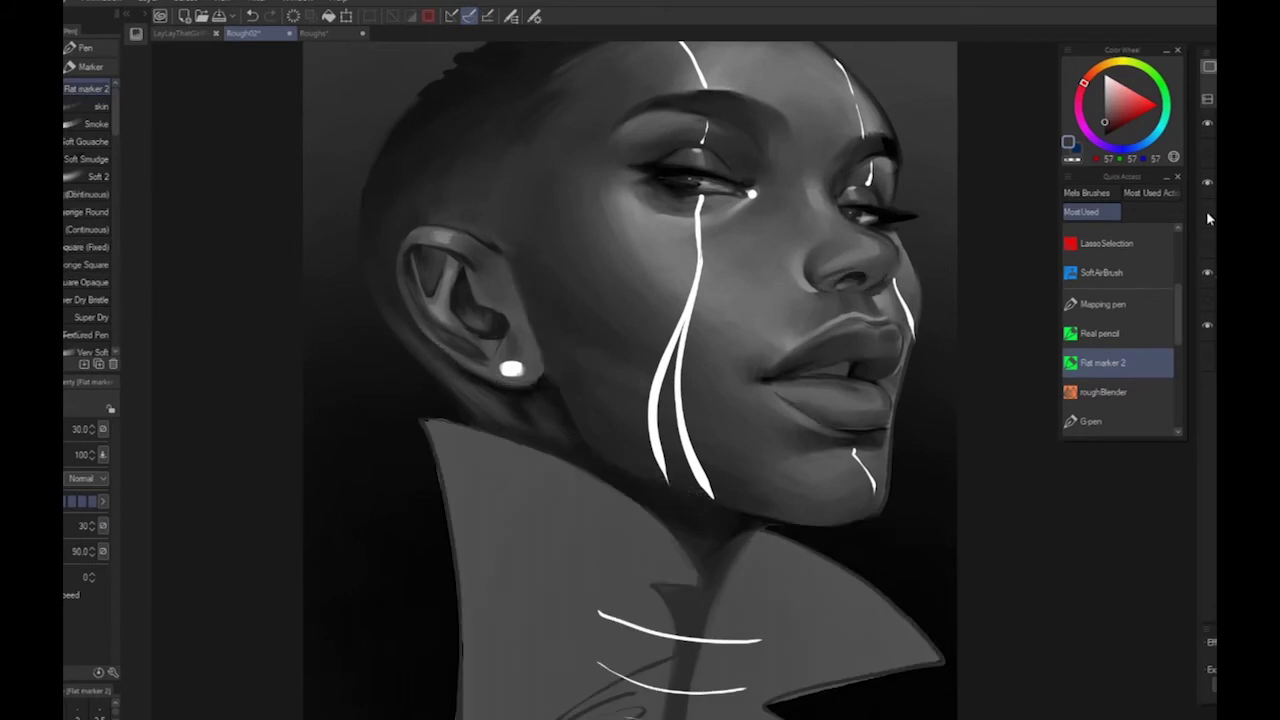
double_click(1208, 212)
left_click(1209, 183)
left_click(1209, 183)
left_click(1209, 183)
left_click(1208, 124)
scroll(958, 664, "down", 1)
left_click_drag(993, 675, 908, 598)
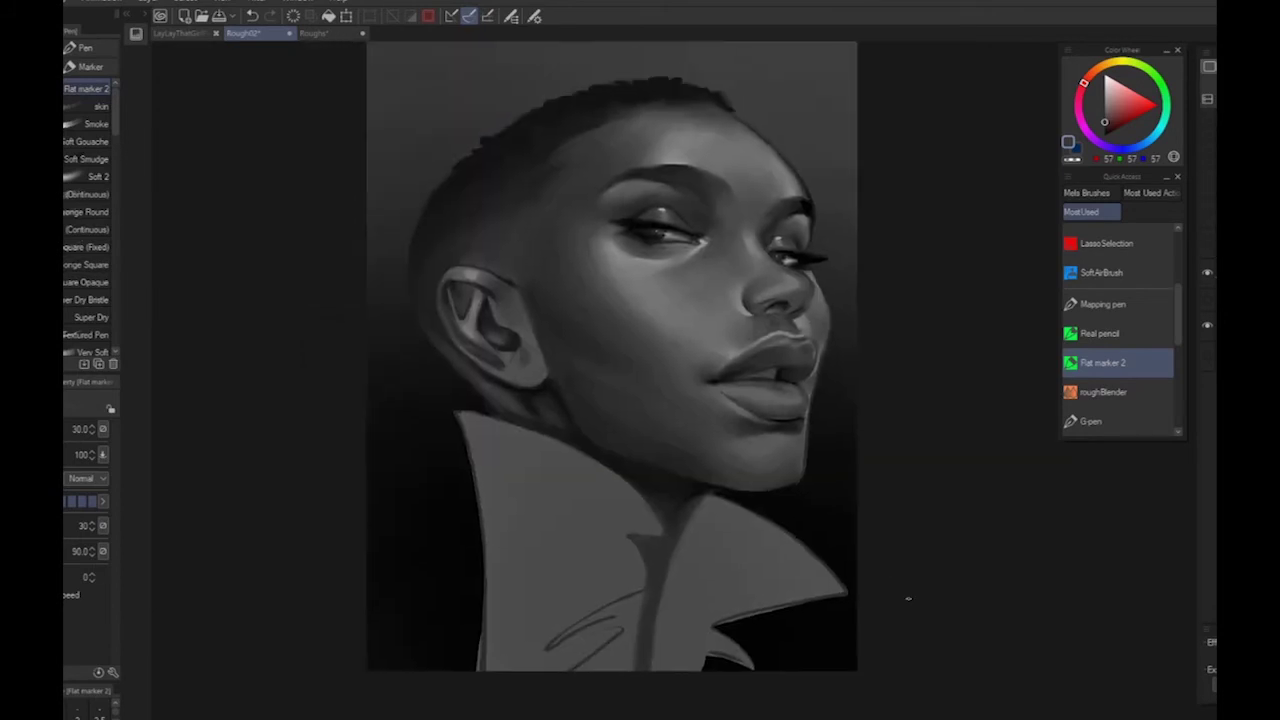
Paint light grey highlights under the near eye, at its inner corner and along the forehead's upper edge
left_click(648, 268, "alt")
left_click_drag(1113, 78, 1081, 100)
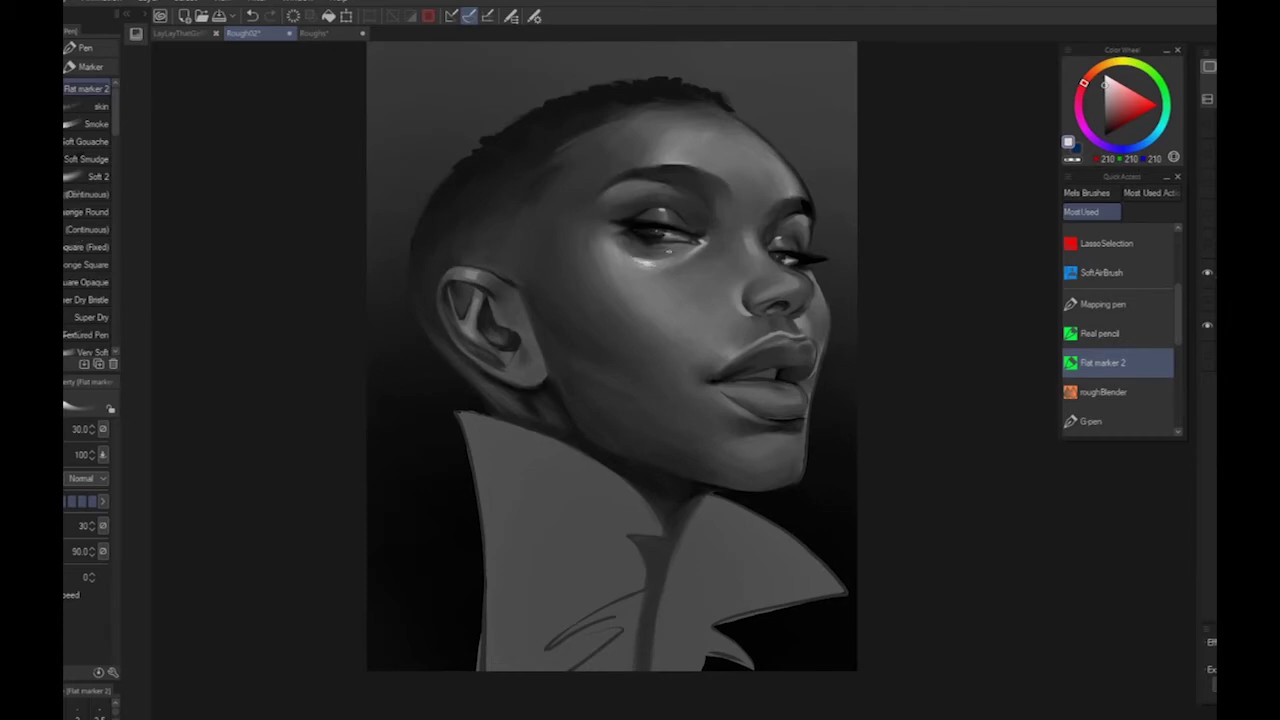
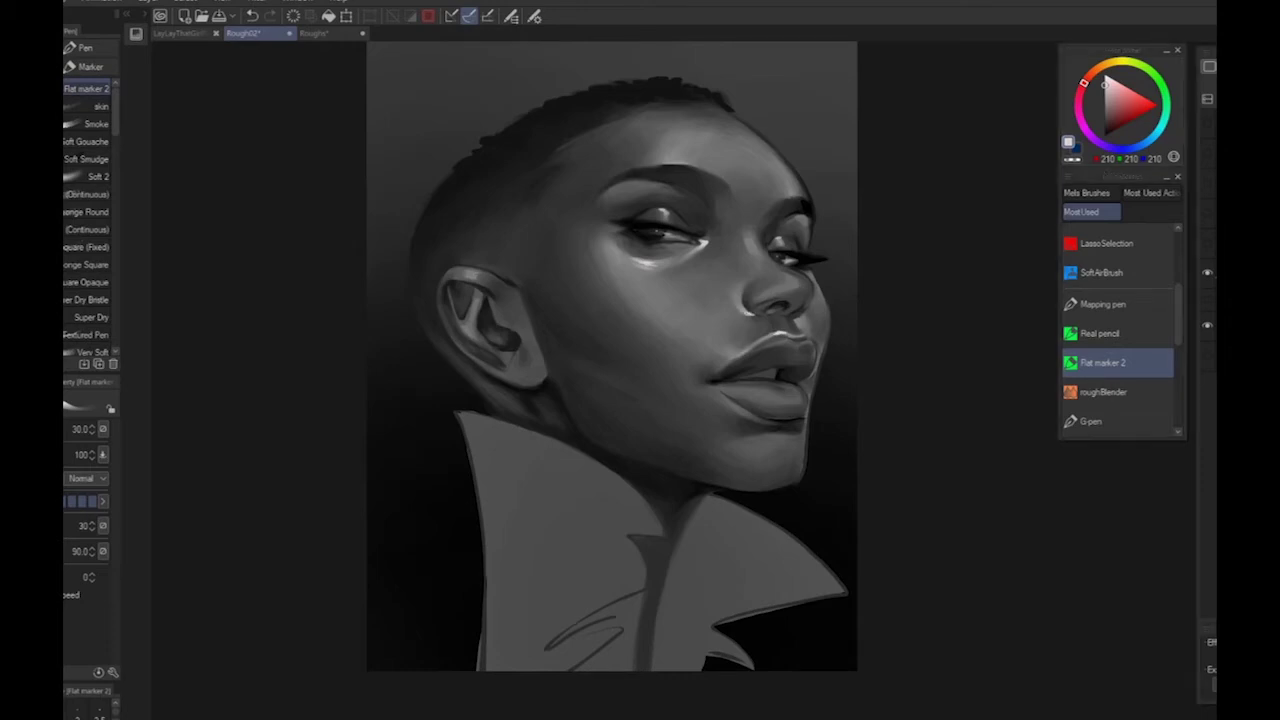
left_click(1104, 108)
left_click_drag(709, 109, 757, 135)
left_click(693, 109, "alt")
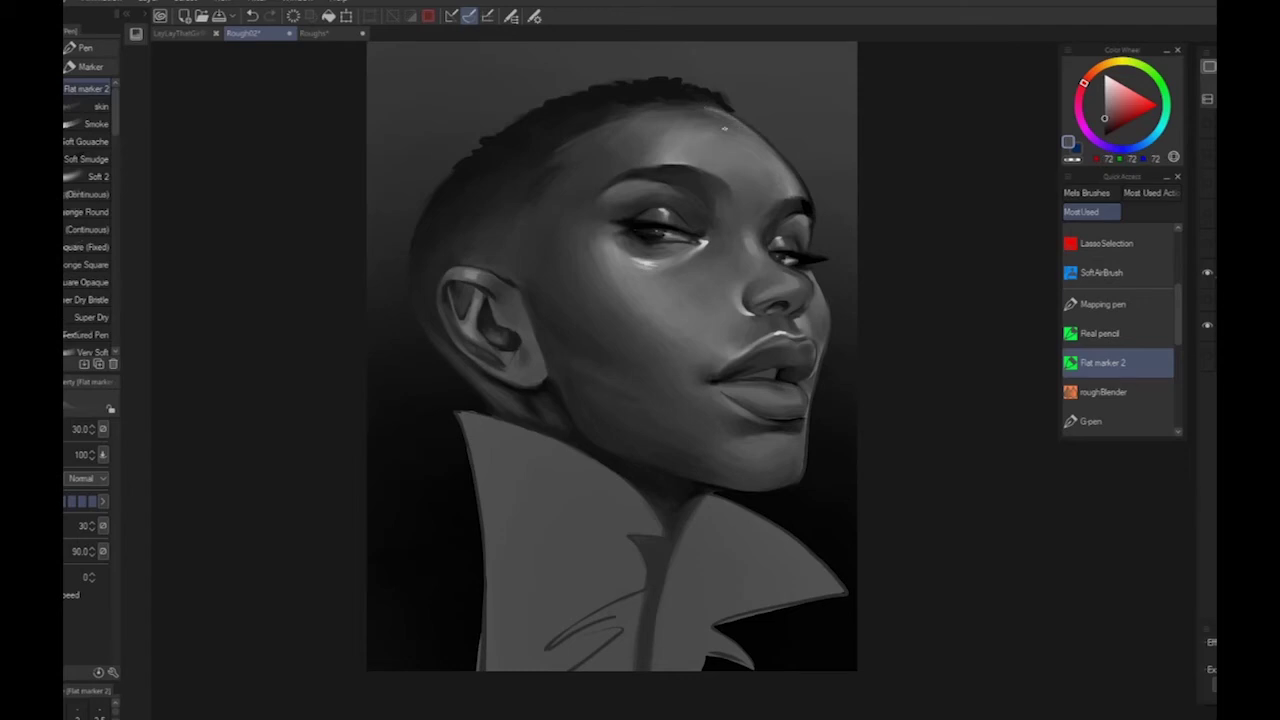
scroll(801, 179, "down", 2)
scroll(735, 183, "up", 2)
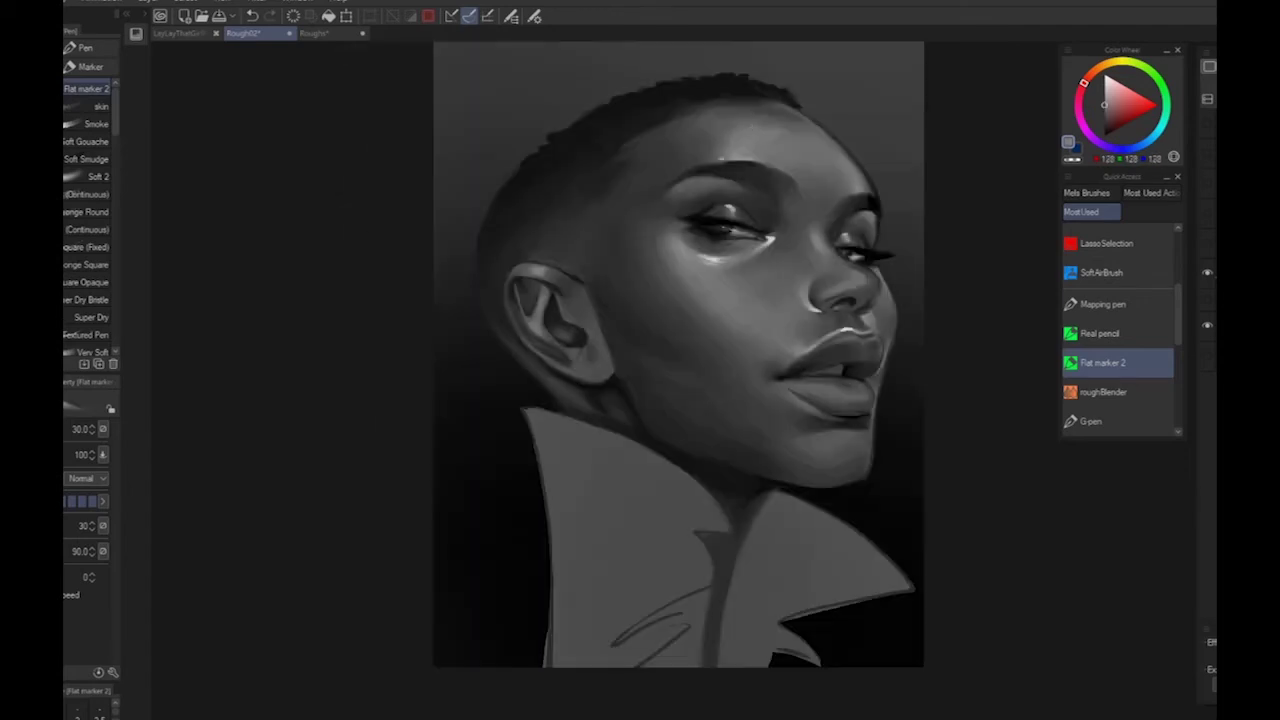
Darken and sharpen the near eyebrow's shape with sampled dark greys
scroll(655, 478, "down", 3)
scroll(655, 478, "up", 4)
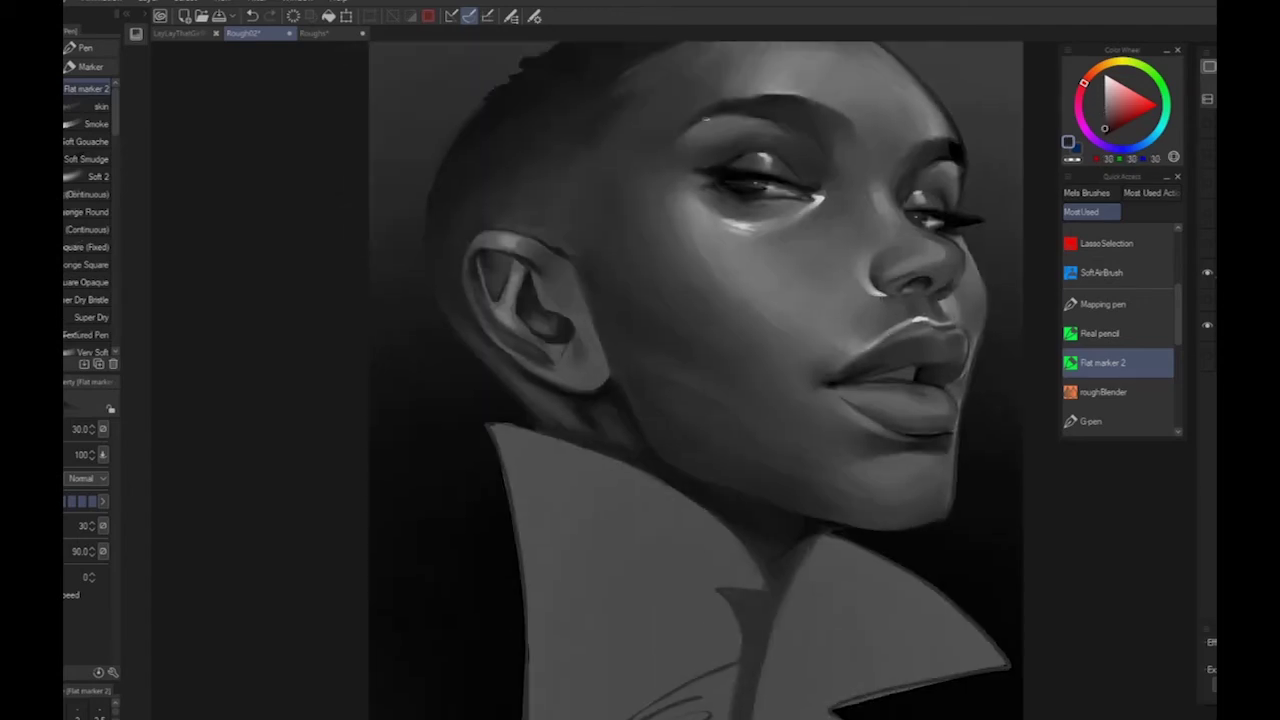
left_click(803, 82, "alt")
left_click(791, 108, "alt")
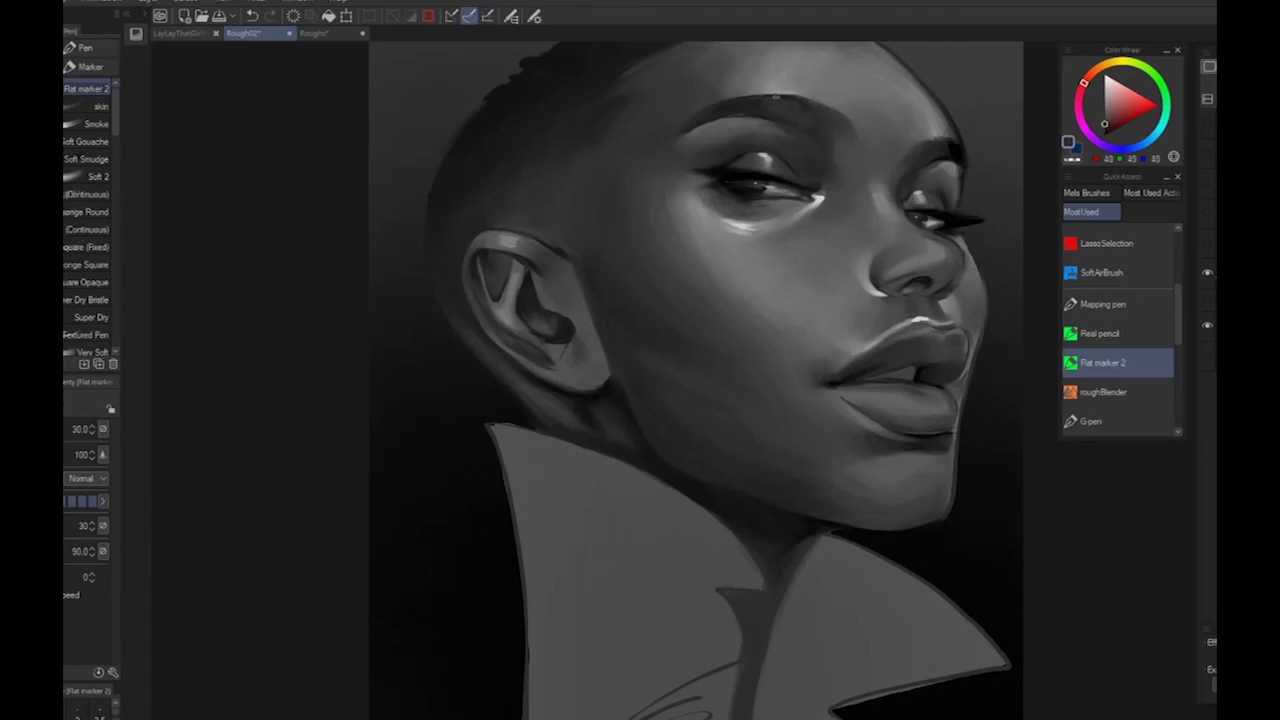
left_click(795, 97, "alt")
left_click_drag(823, 107, 830, 131)
left_click(727, 168, "alt")
left_click_drag(714, 106, 685, 134)
left_click_drag(1070, 441, 927, 625)
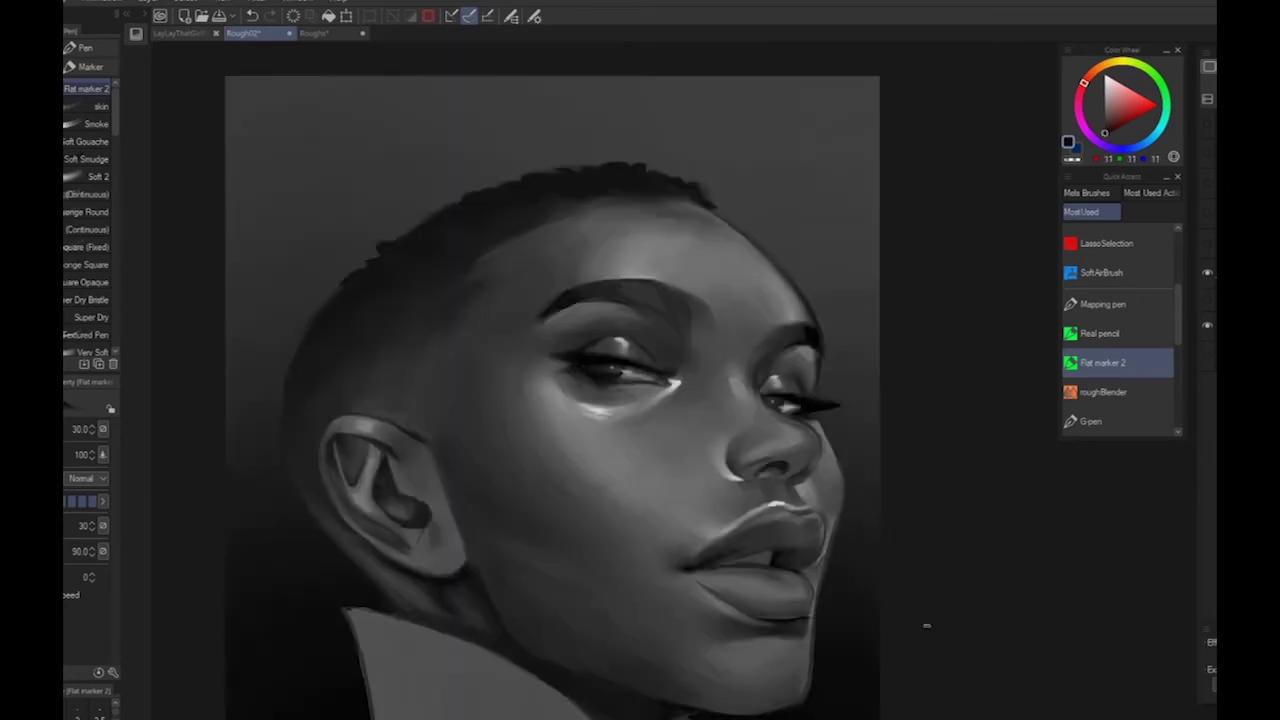
Refine the shading of the neck behind and below the ear with a sampled dark grey
scroll(790, 249, "down", 3)
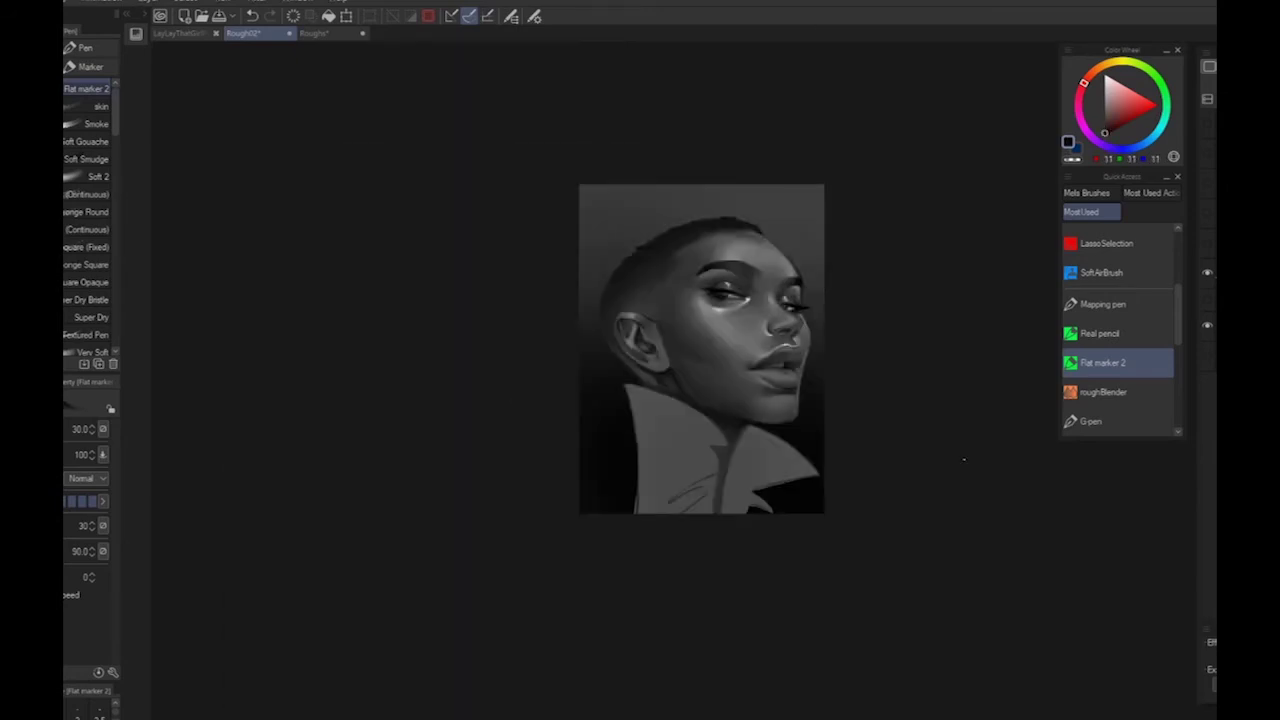
scroll(700, 410, "up", 5)
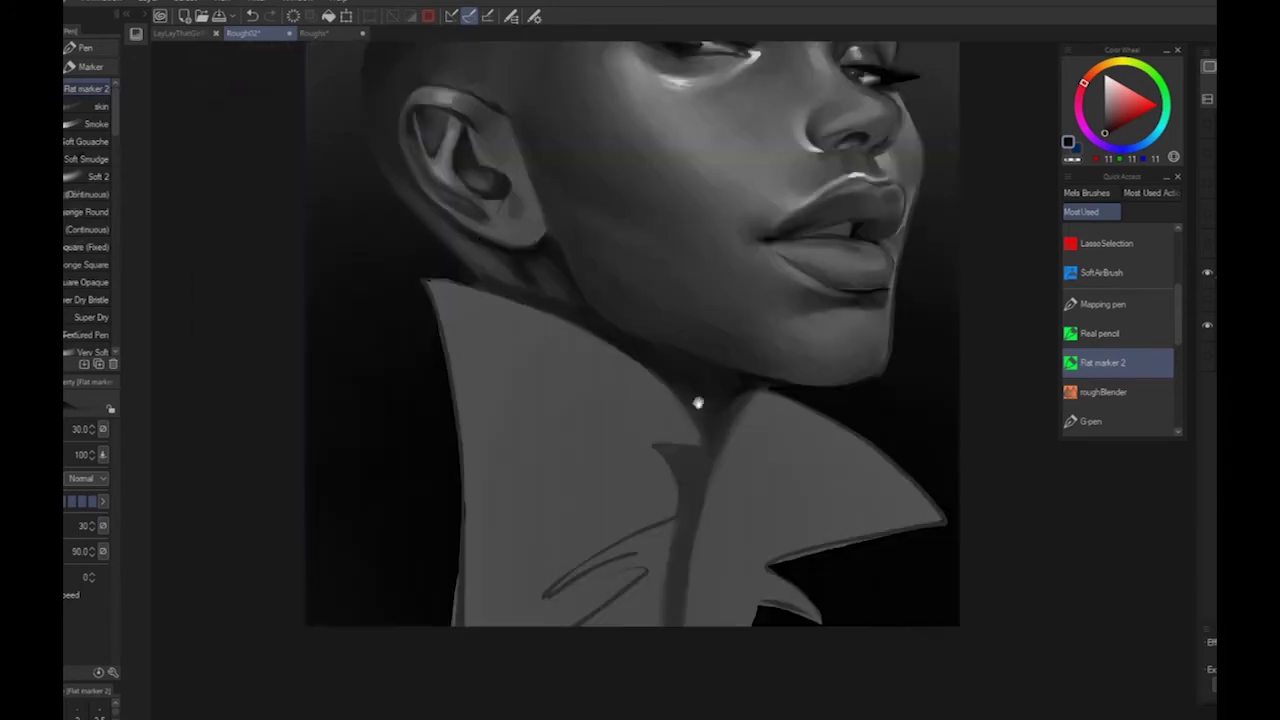
left_click(540, 288, "alt")
scroll(590, 340, "down", 3)
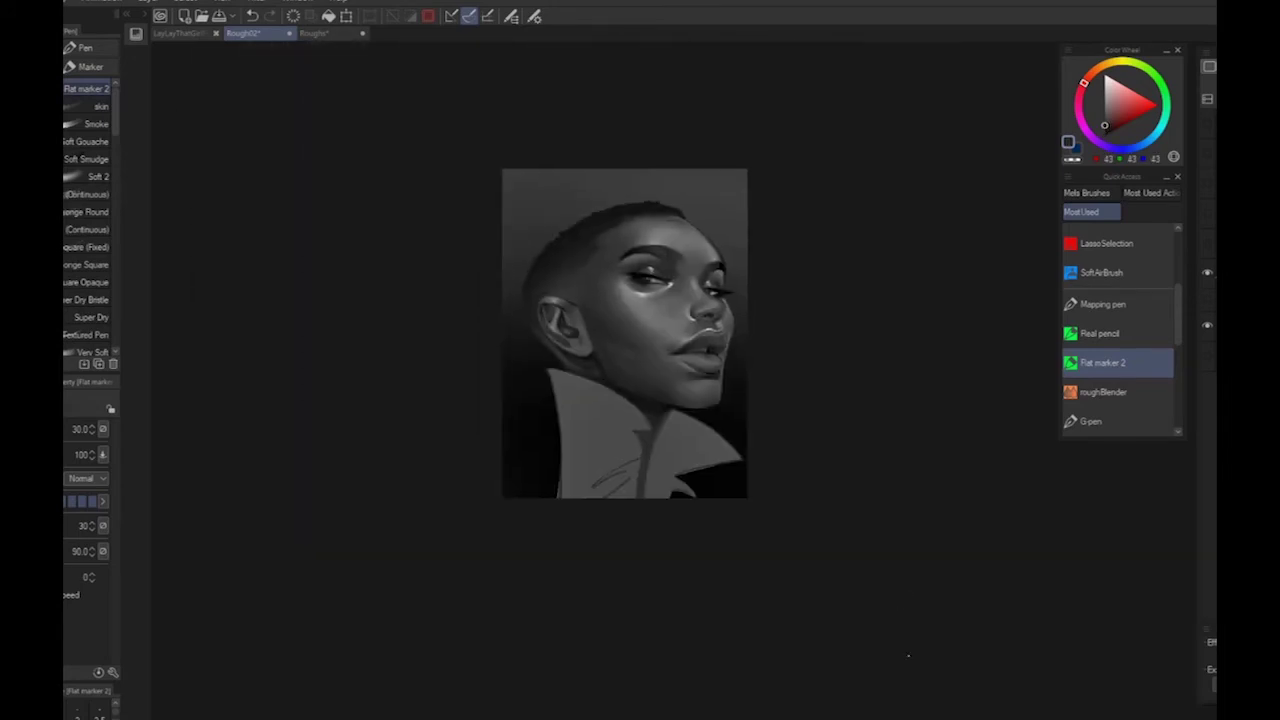
scroll(908, 657, "up", 3)
left_click_drag(971, 517, 989, 549)
left_click_drag(516, 304, 536, 332)
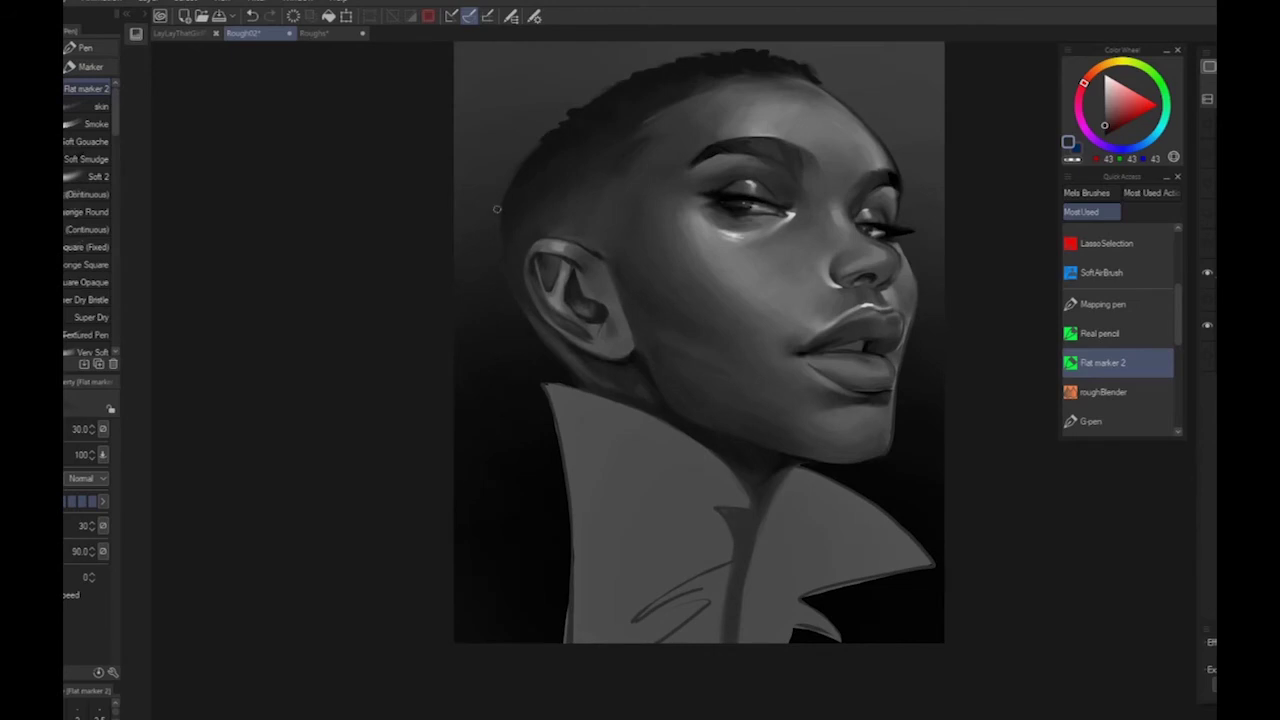
scroll(497, 209, "down", 4)
scroll(909, 534, "up", 5)
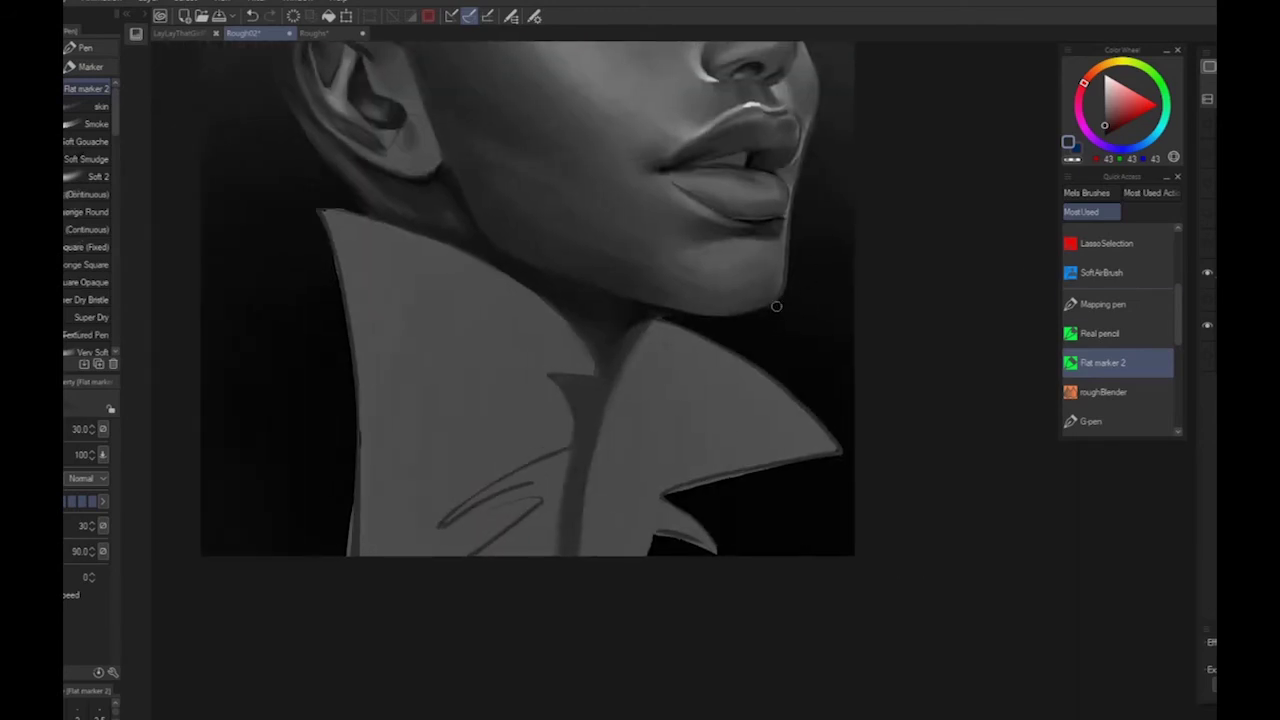
Enlarge the brush to 80 and shade the underside of the chin and jaw with sampled dark greys
scroll(770, 311, "down", 4)
scroll(923, 449, "up", 4)
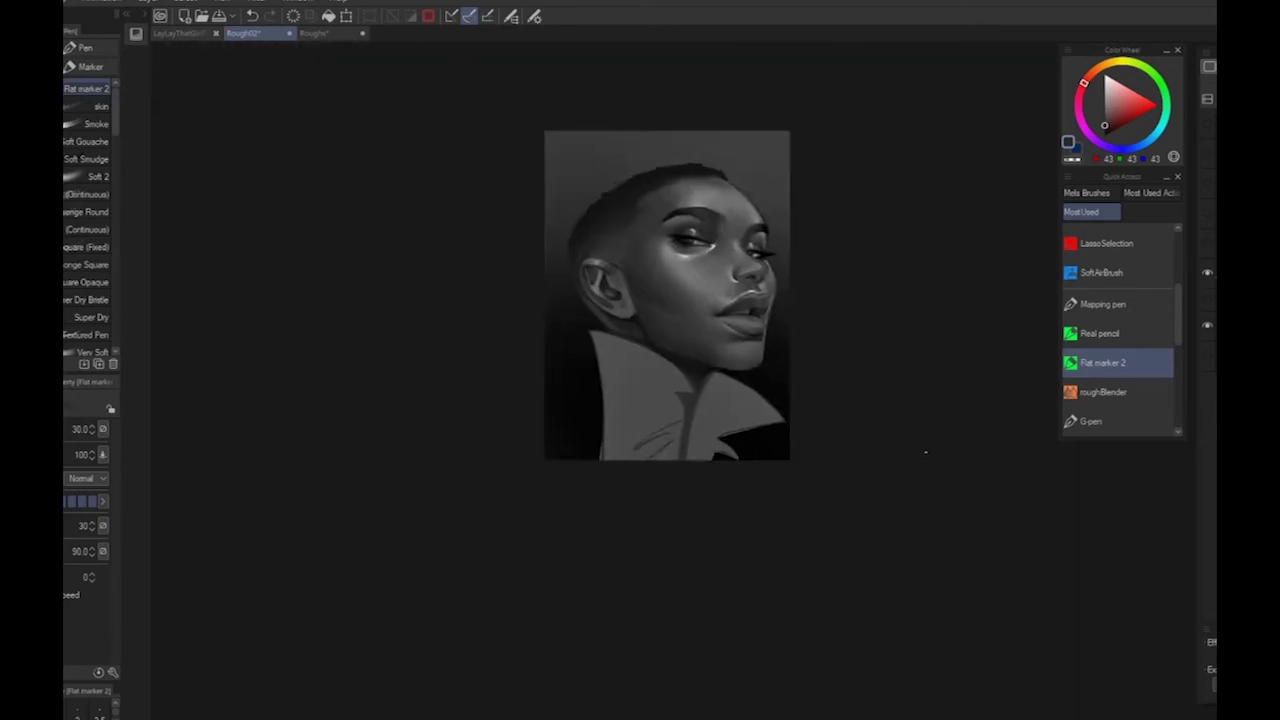
key("]")
key("]")
key("]")
key("]")
key("]")
left_click_drag(650, 231, 696, 218)
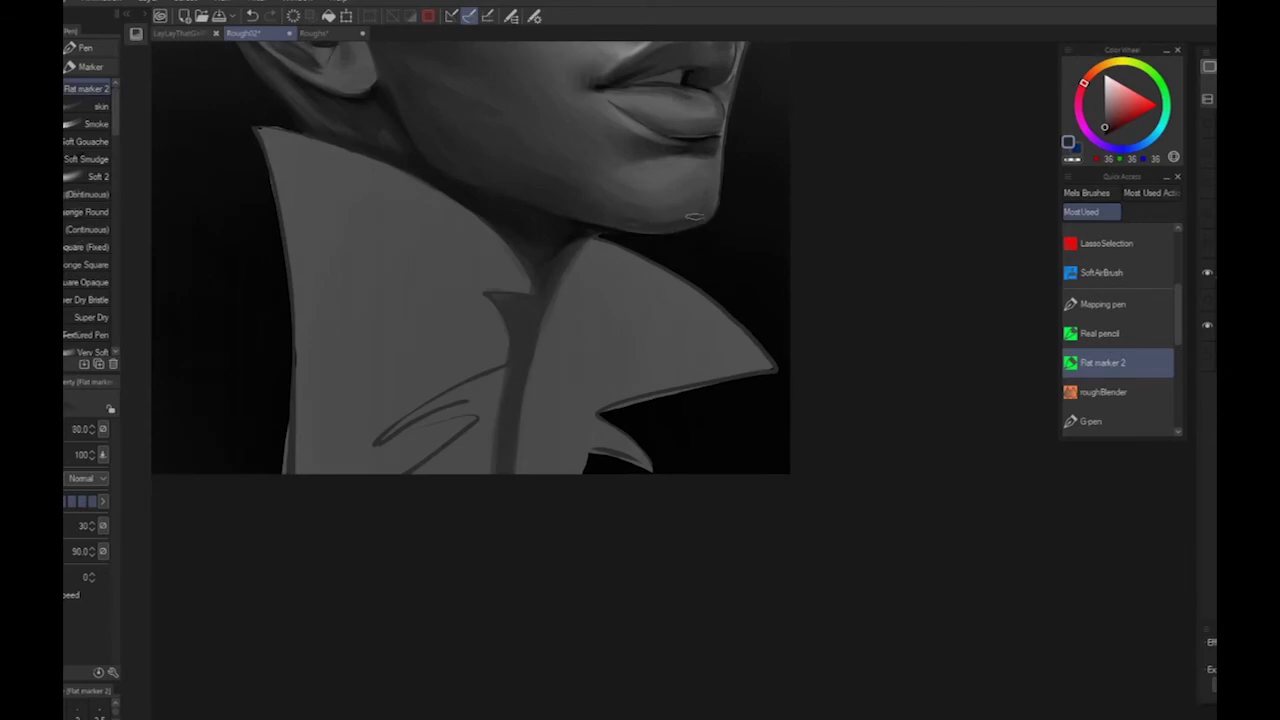
left_click(579, 210, "alt")
scroll(603, 165, "down", 4)
left_click(818, 336, "alt")
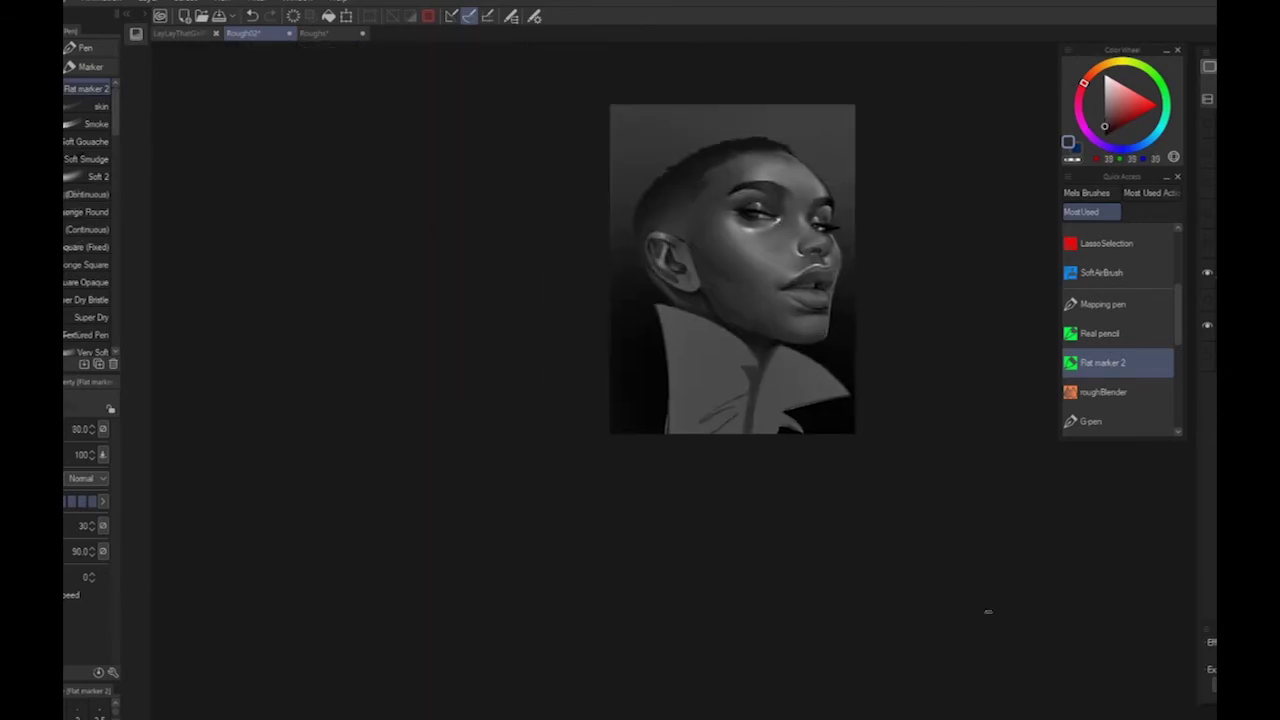
Blend the lower cheek and jaw beside the mouth with greys sampled from the surrounding skin
scroll(857, 434, "up", 4)
scroll(657, 229, "down", 4)
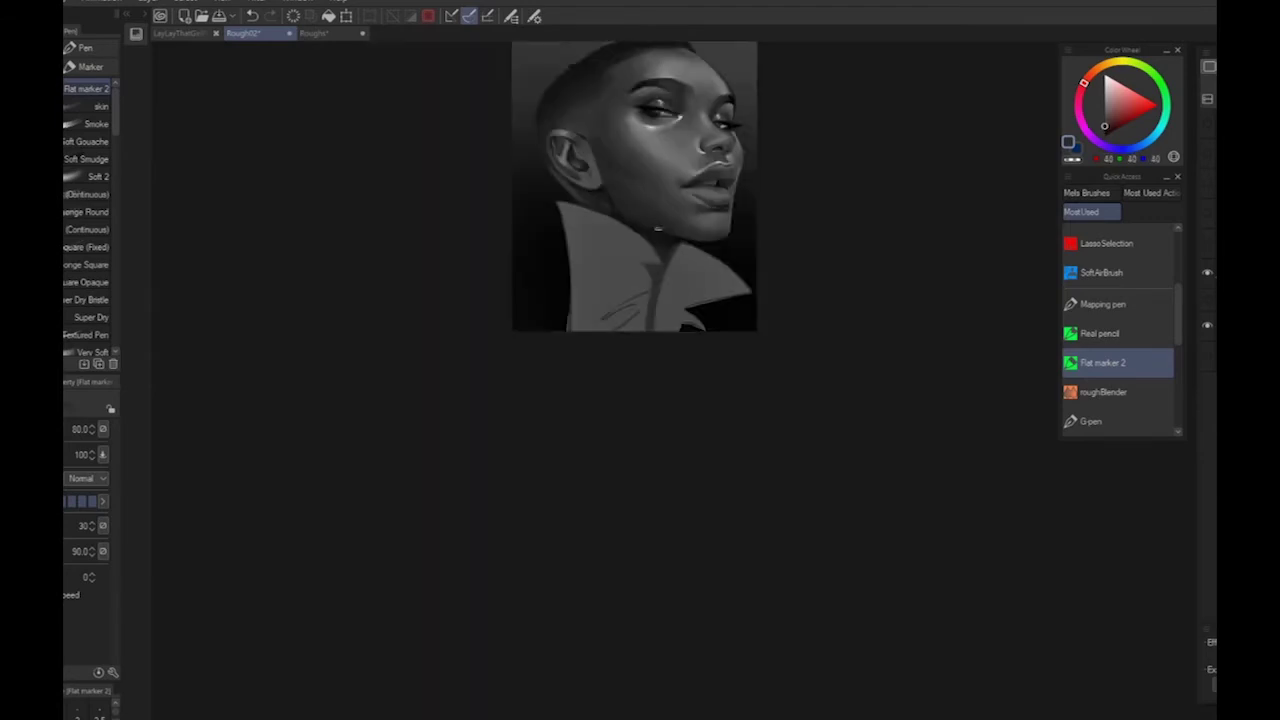
left_click_drag(658, 229, 619, 315)
left_click(596, 297, "alt")
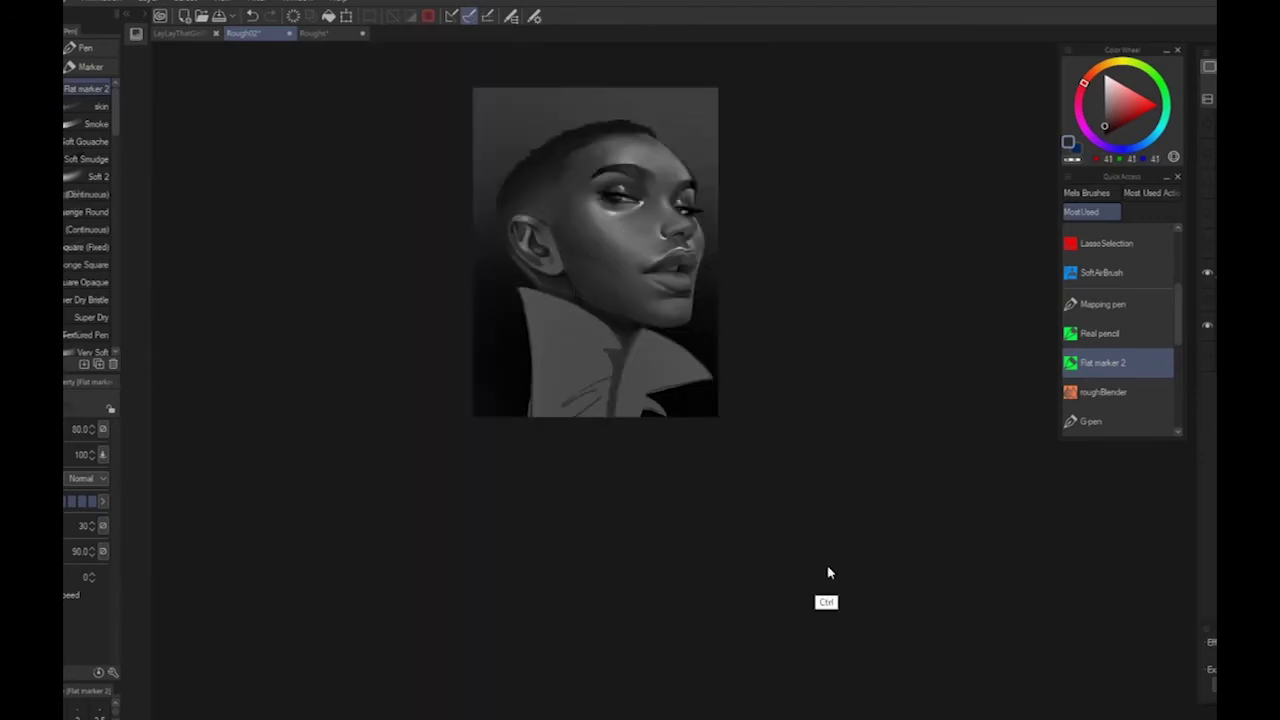
scroll(737, 401, "up", 4)
left_click(587, 226, "alt")
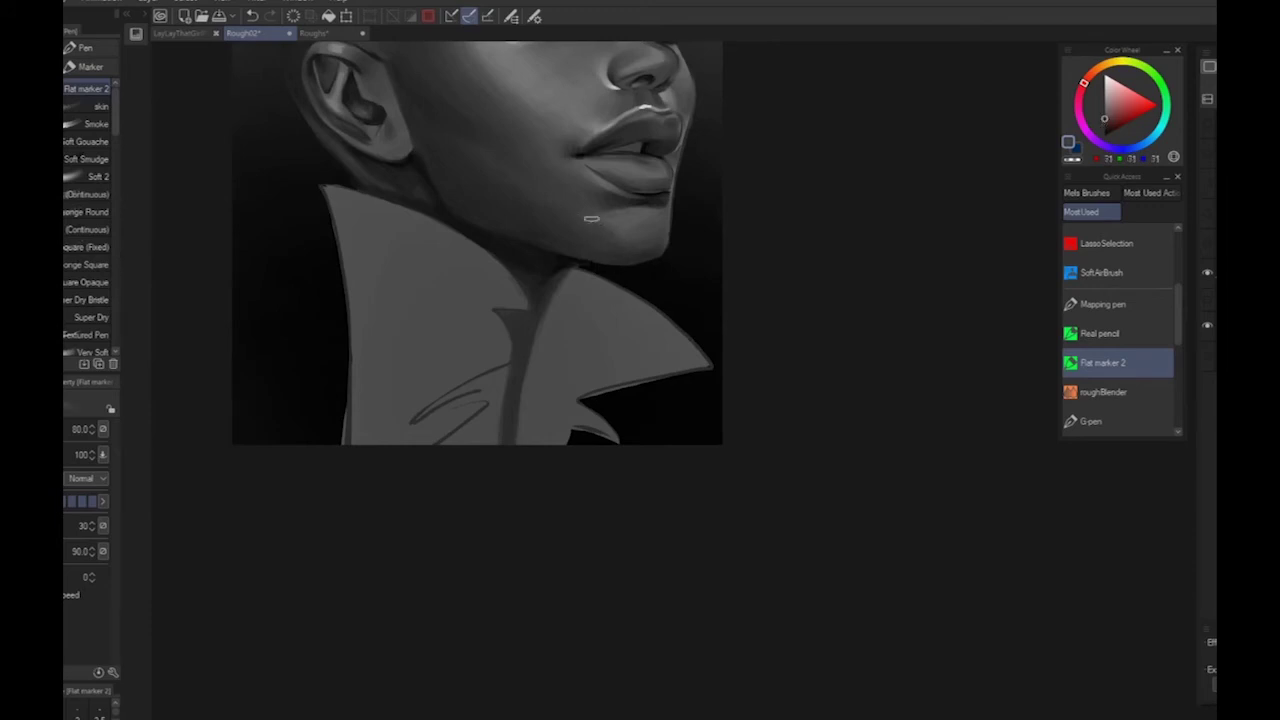
left_click(575, 200, "alt")
scroll(608, 283, "down", 4)
left_click_drag(608, 283, 634, 319)
scroll(743, 349, "up", 3)
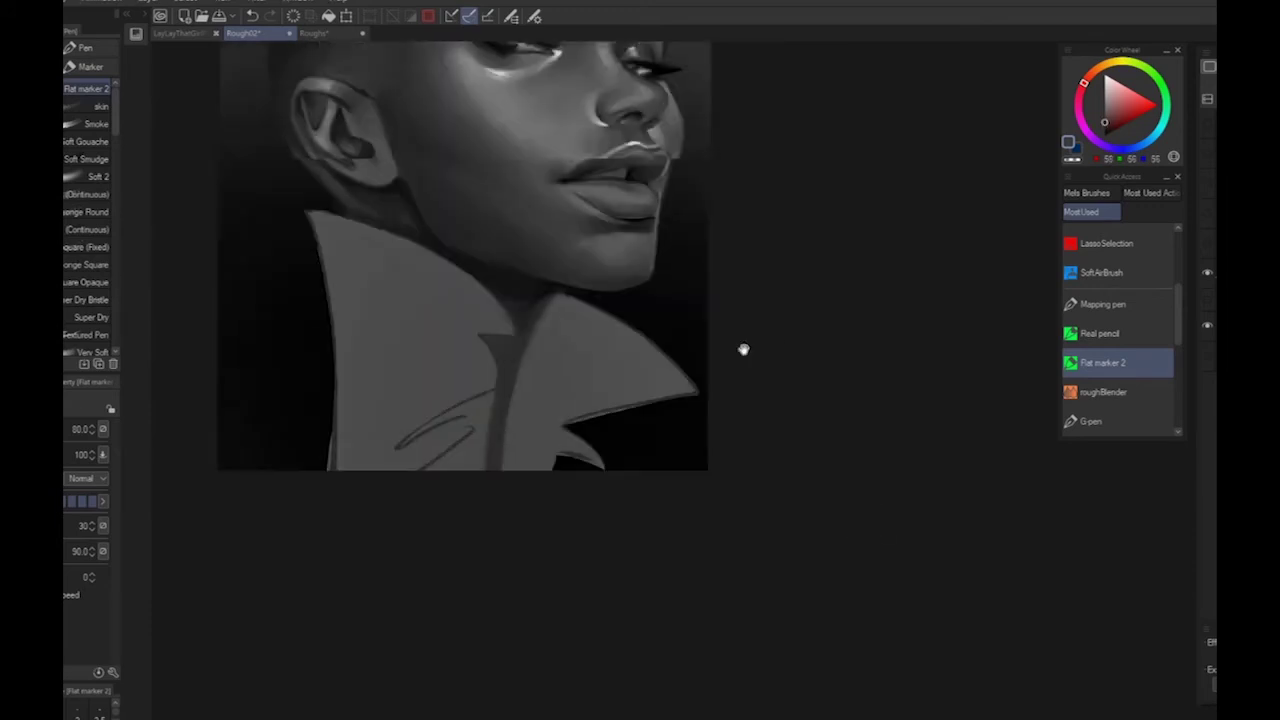
Broaden the highlight under the near eye and soften it into the cheek with sampled greys
left_click(500, 182, "alt")
left_click(510, 197, "alt")
left_click_drag(491, 197, 514, 199)
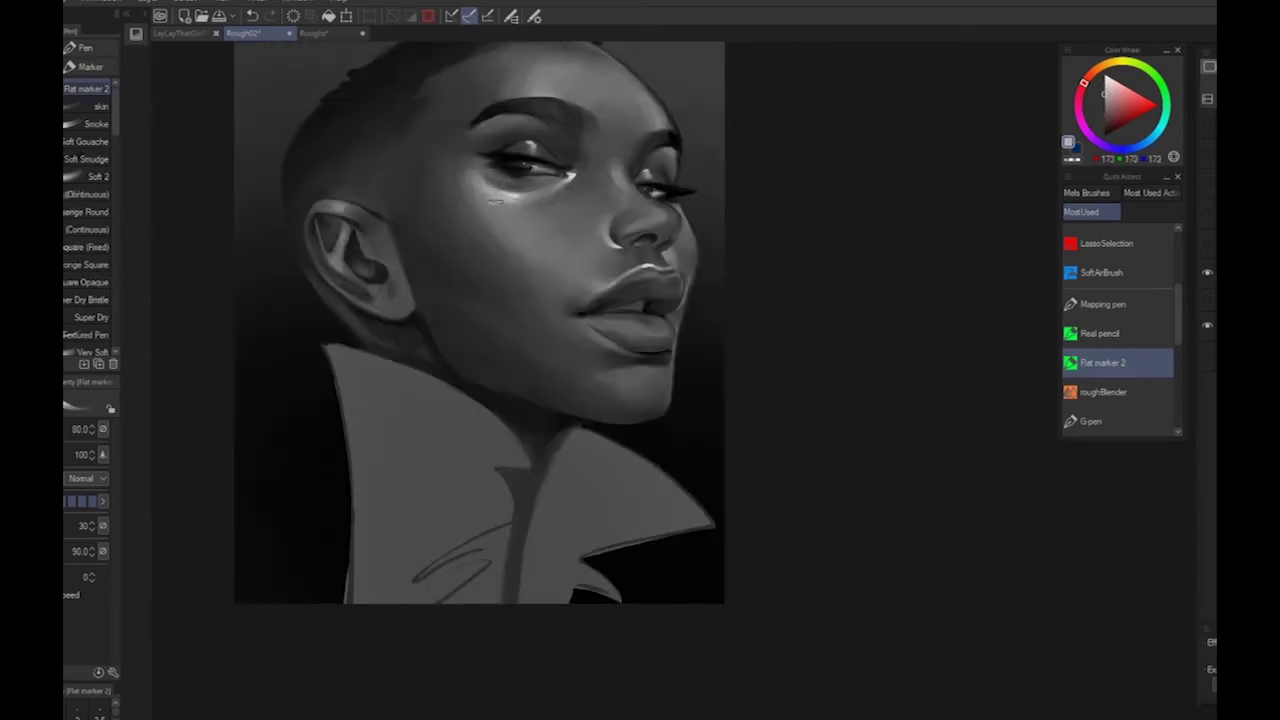
mouse_move(932, 525)
left_mouse_down()
mouse_move(938, 430)
mouse_move(1190, 545)
left_mouse_up()
left_click(787, 216, "alt")
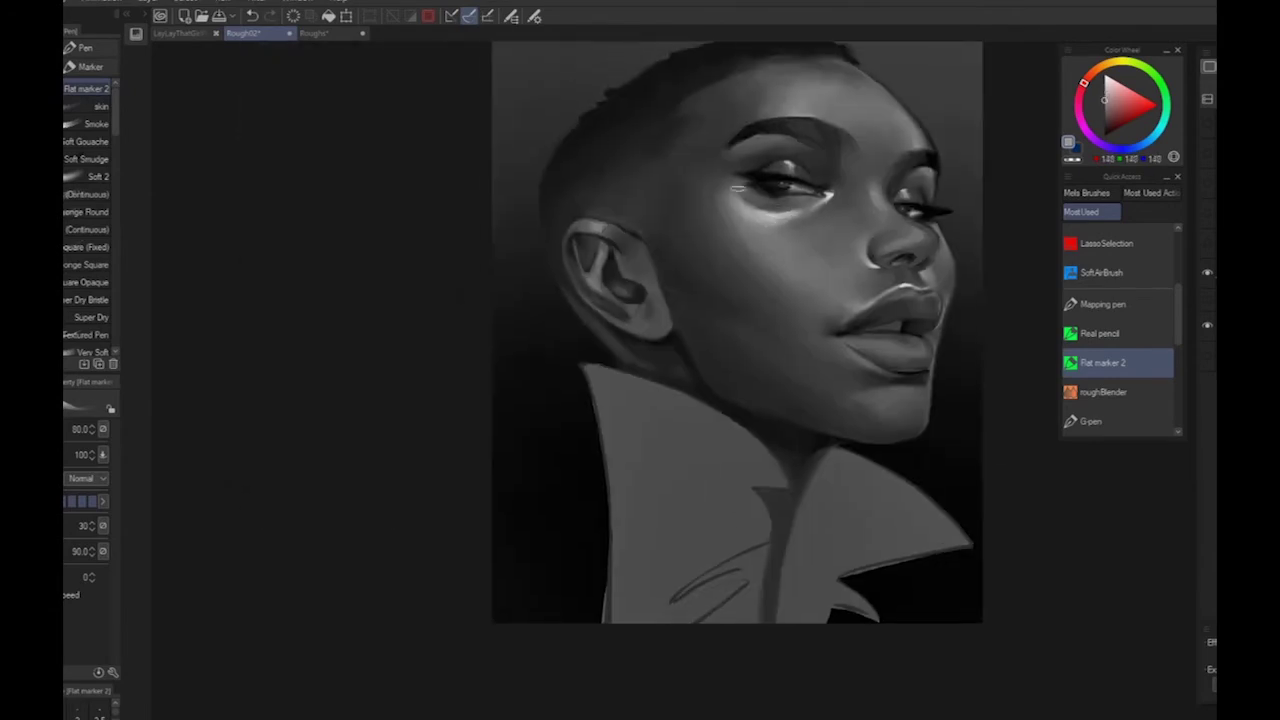
left_click(752, 263, "alt")
Smooth the shading of the near temple and forehead side with sampled mid and dark greys
left_click(713, 173, "alt")
scroll(792, 379, "down", 3)
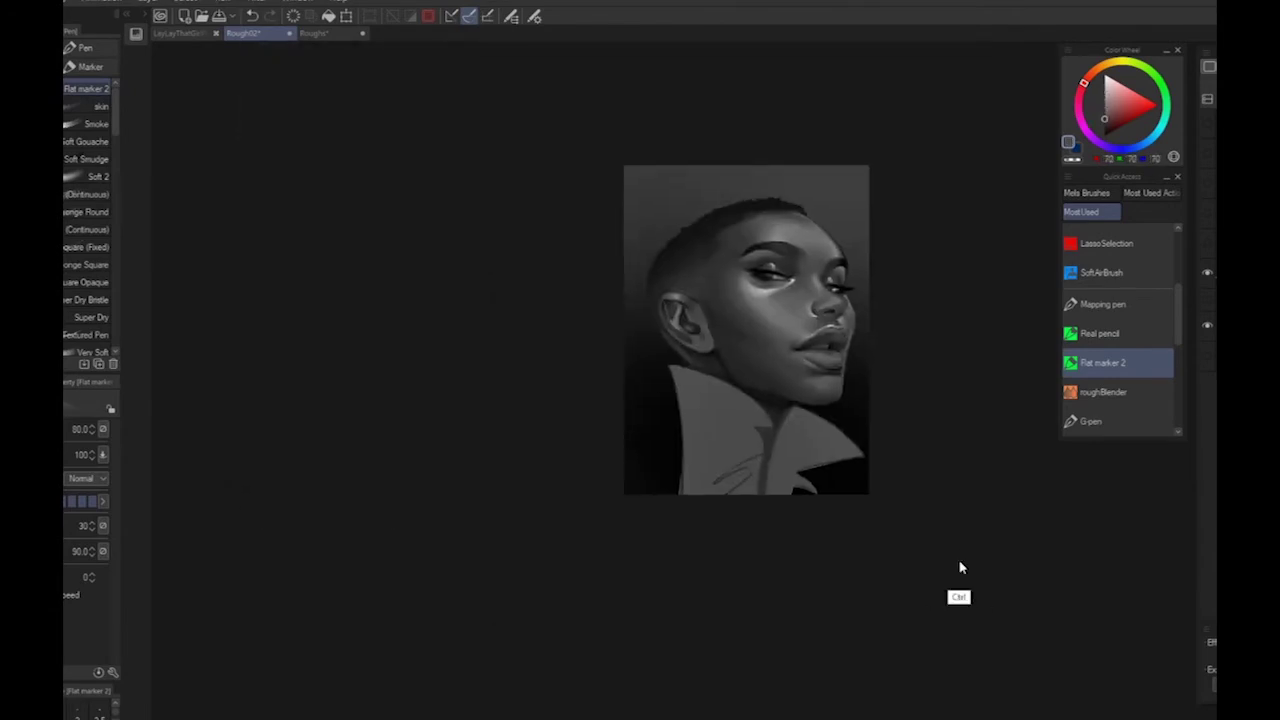
scroll(960, 563, "up", 3)
left_click(781, 136, "alt")
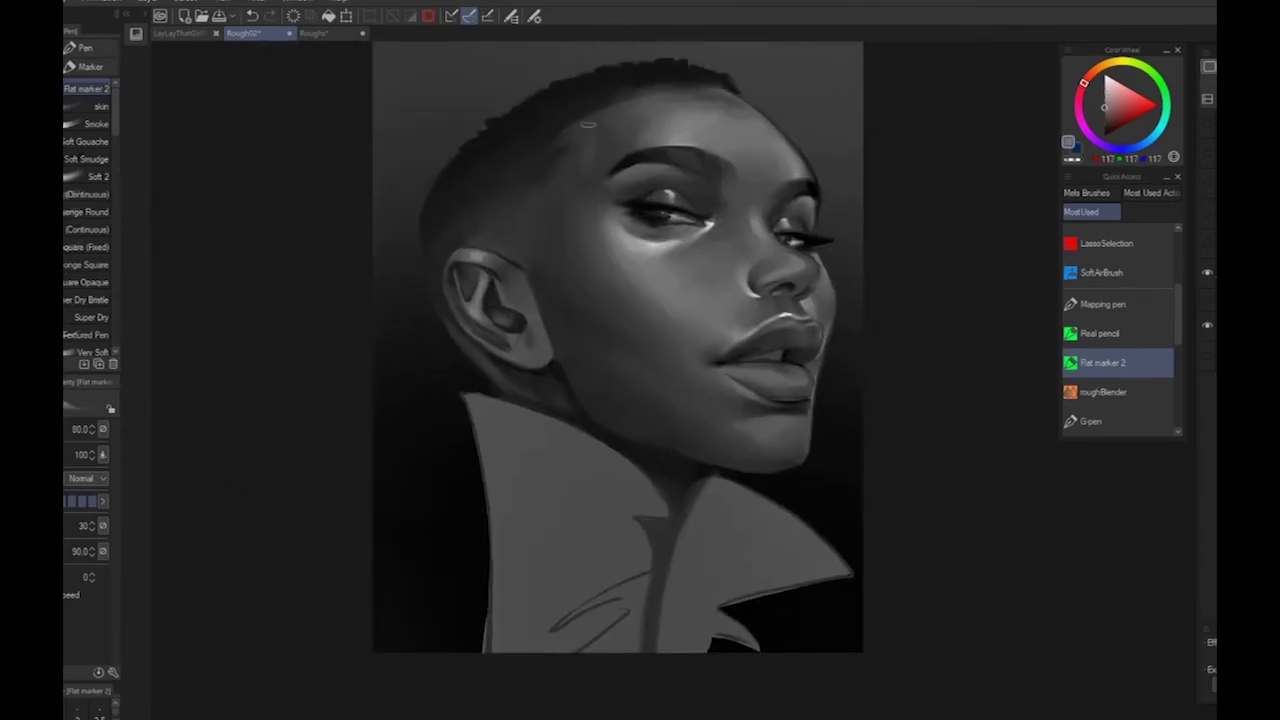
scroll(503, 300, "down", 3)
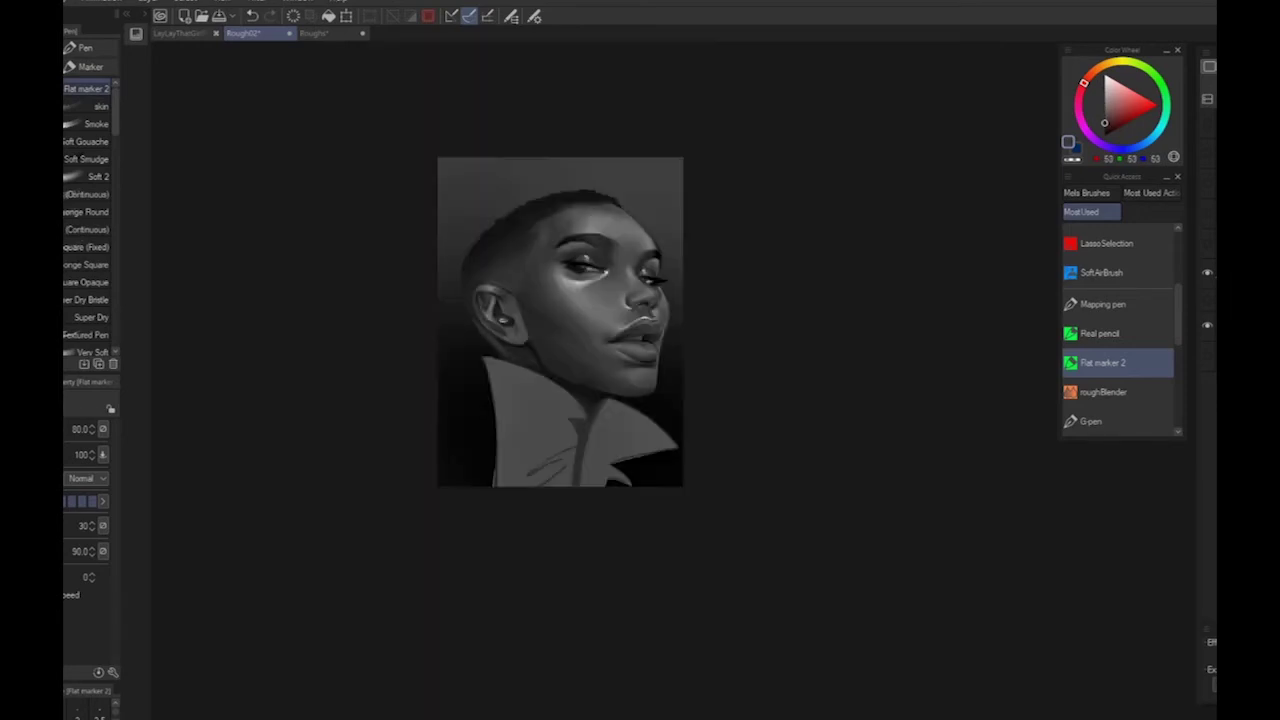
left_click(549, 266, "alt")
left_click(537, 282, "alt")
scroll(850, 555, "up", 3)
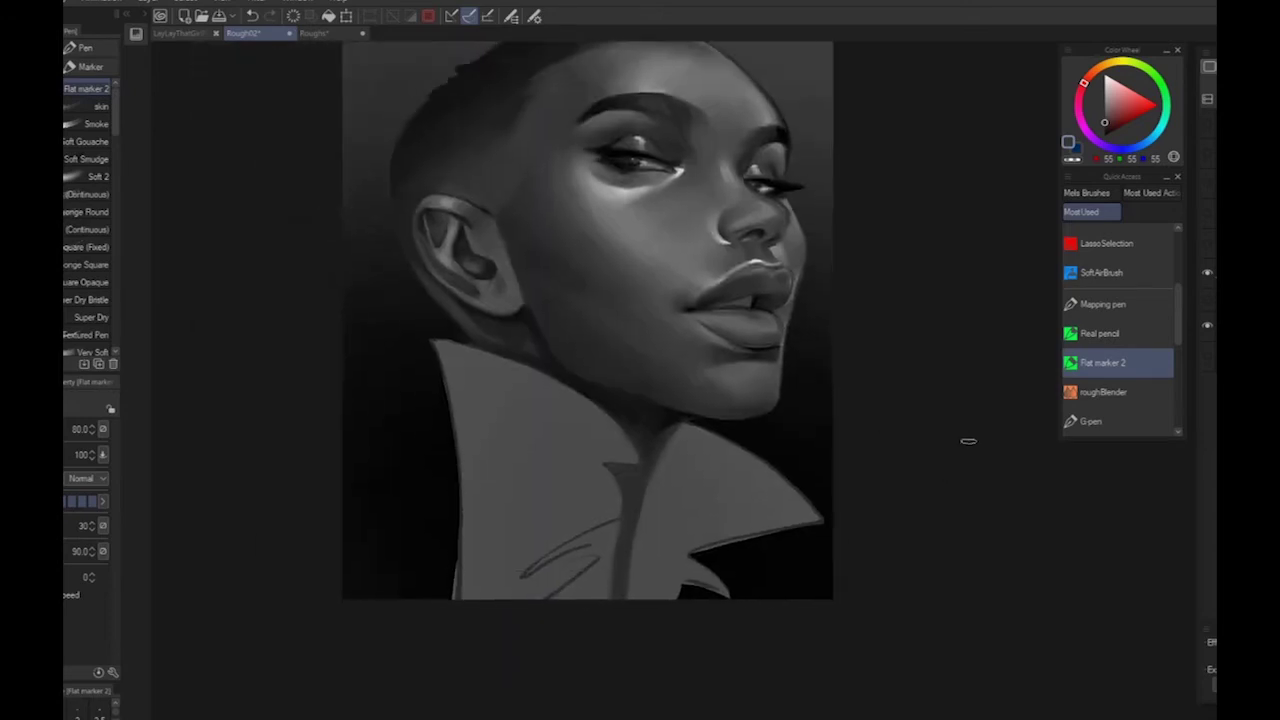
Even out the tones between the side of the nose and the near cheek with sampled greys
left_click(718, 222, "alt")
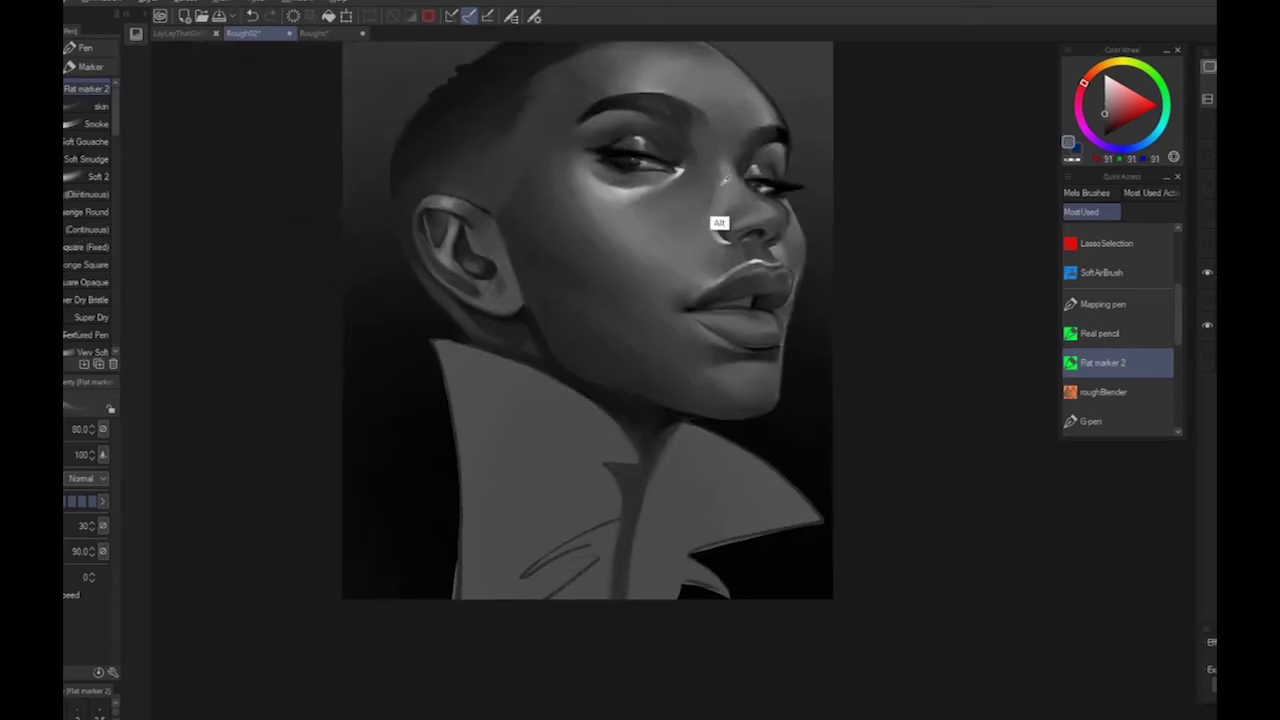
scroll(951, 491, "down", 3)
left_click(740, 360, "alt")
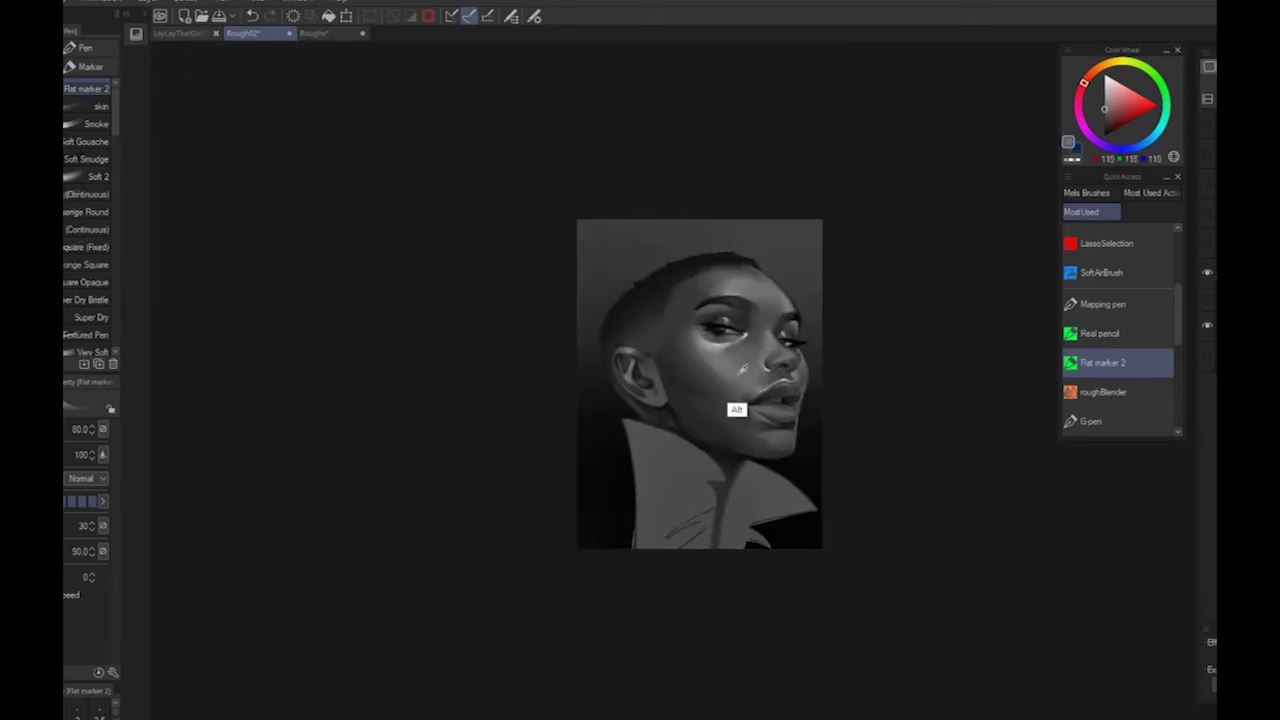
left_click(729, 371, "alt")
left_click(724, 370, "alt")
left_click(722, 410, "alt")
Blend the chin into the lower jaw with sampled greys
left_click(745, 440, "alt")
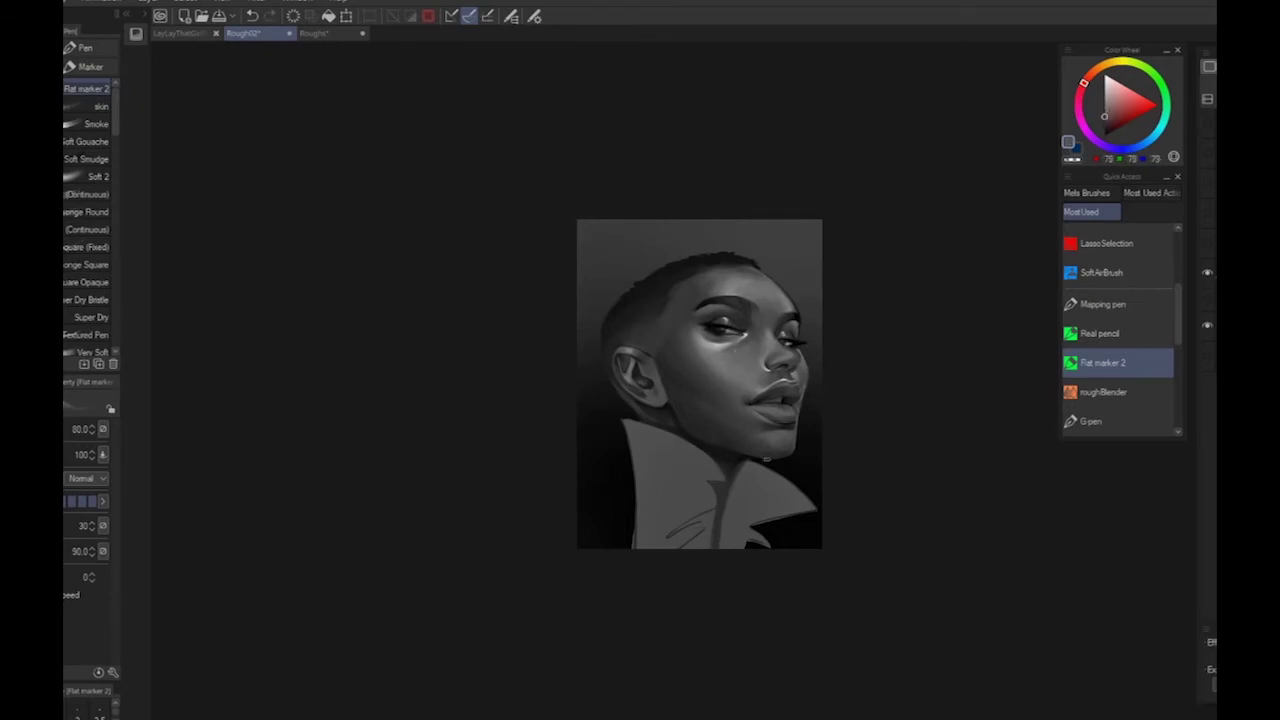
scroll(766, 458, "up", 3)
left_click(778, 456, "alt")
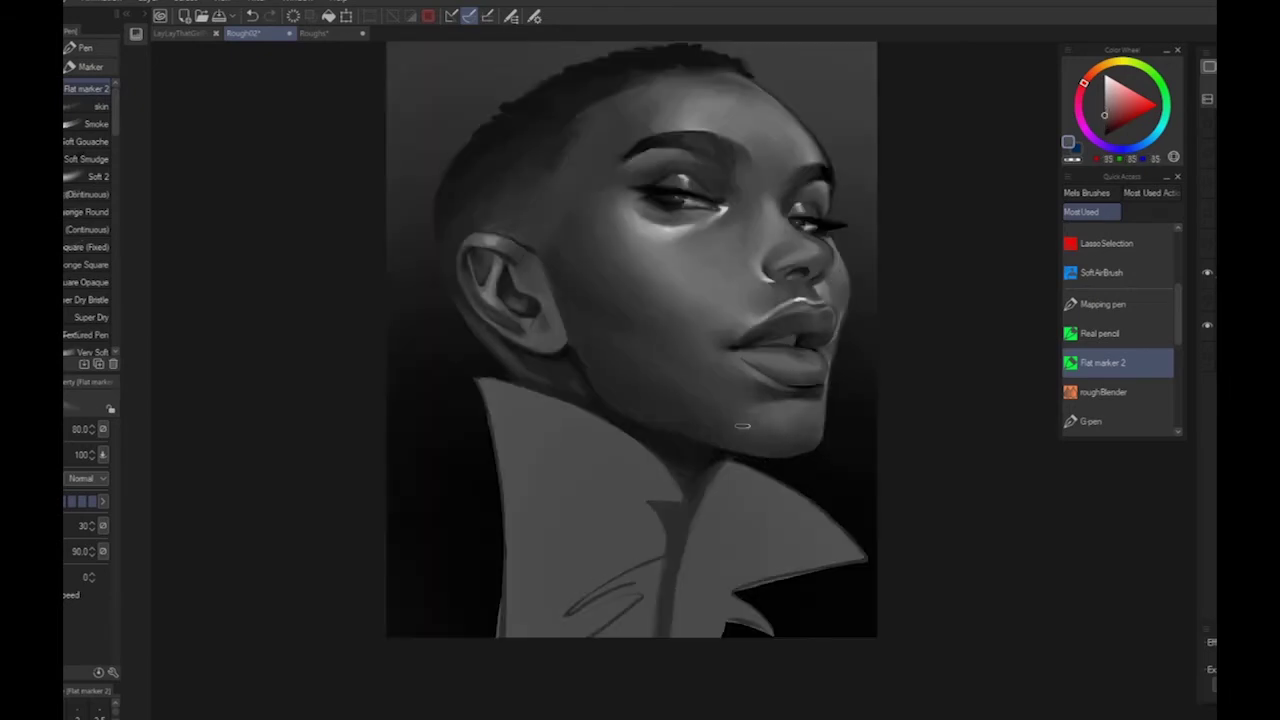
left_click(738, 418, "alt")
left_click(686, 402, "alt")
Refine the shading of the temple, the ear and earlobe, and the neck just below with sampled greys
left_click(561, 149, "alt")
left_click(546, 285, "alt")
left_click(526, 287, "alt")
left_click(523, 265, "alt")
left_click_drag(525, 334, 536, 318)
left_click(537, 318, "alt")
left_click(544, 316, "alt")
left_click(528, 334, "alt")
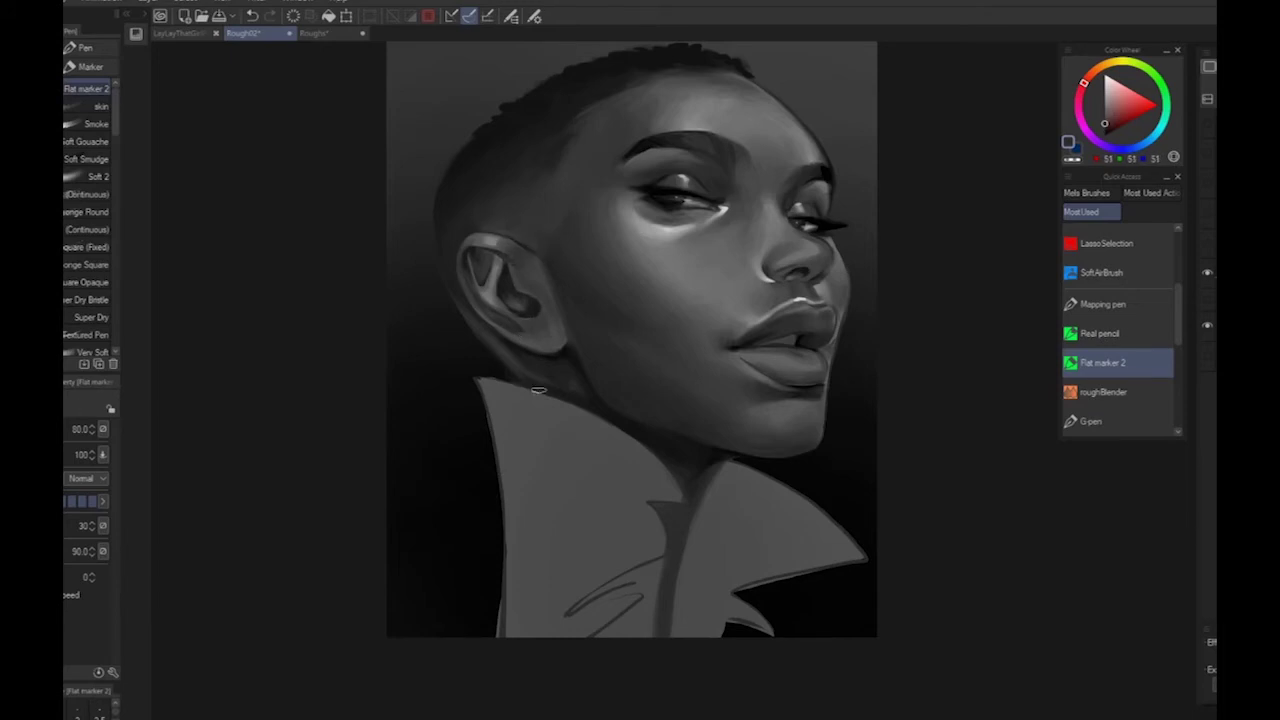
scroll(539, 390, "down", 3)
left_click(508, 285, "alt")
left_click(546, 294, "alt")
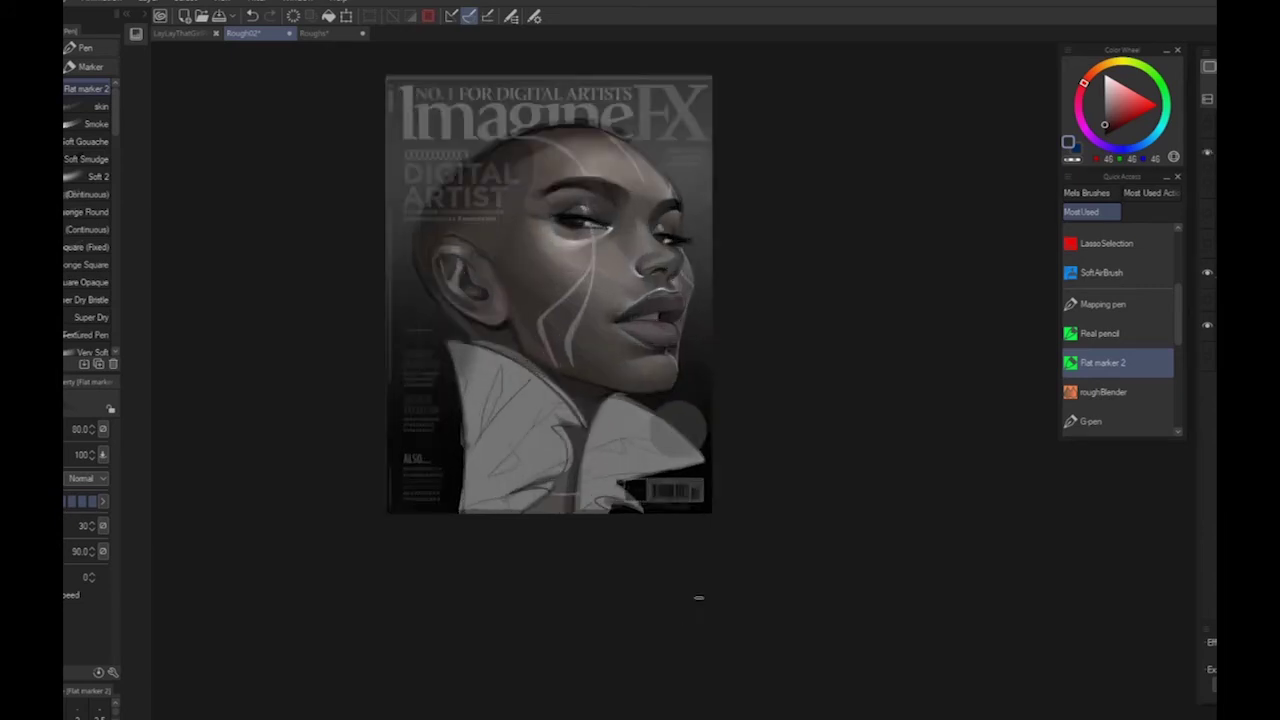
Compare the portrait with the overlaid magazine cover mock-up and hide the mock-up layer
scroll(640, 370, "up", 2)
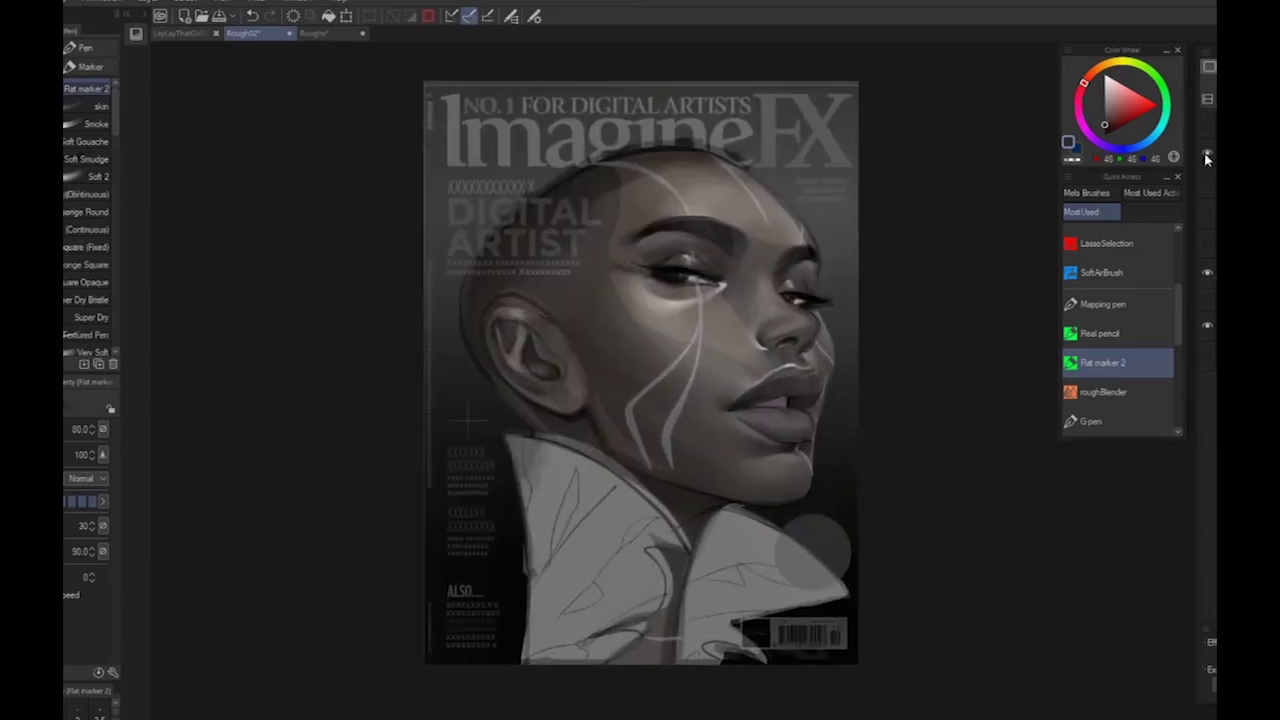
left_click(1206, 155)
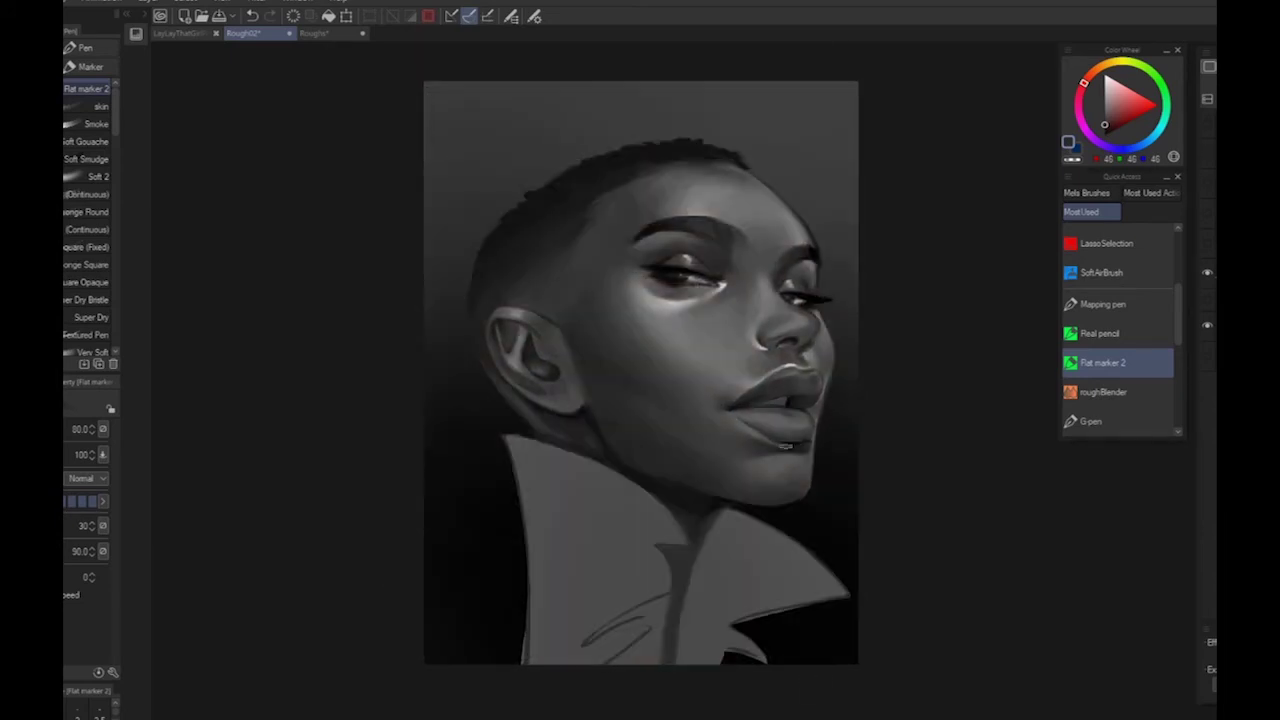
Refine the shading of the lips, the area below the nose, and the chin with sampled greys
left_click(812, 367, "alt")
left_click(783, 384, "alt")
left_click_drag(794, 350, 794, 366)
left_click(752, 471, "alt")
left_click(768, 442, "alt")
left_click(757, 400, "alt")
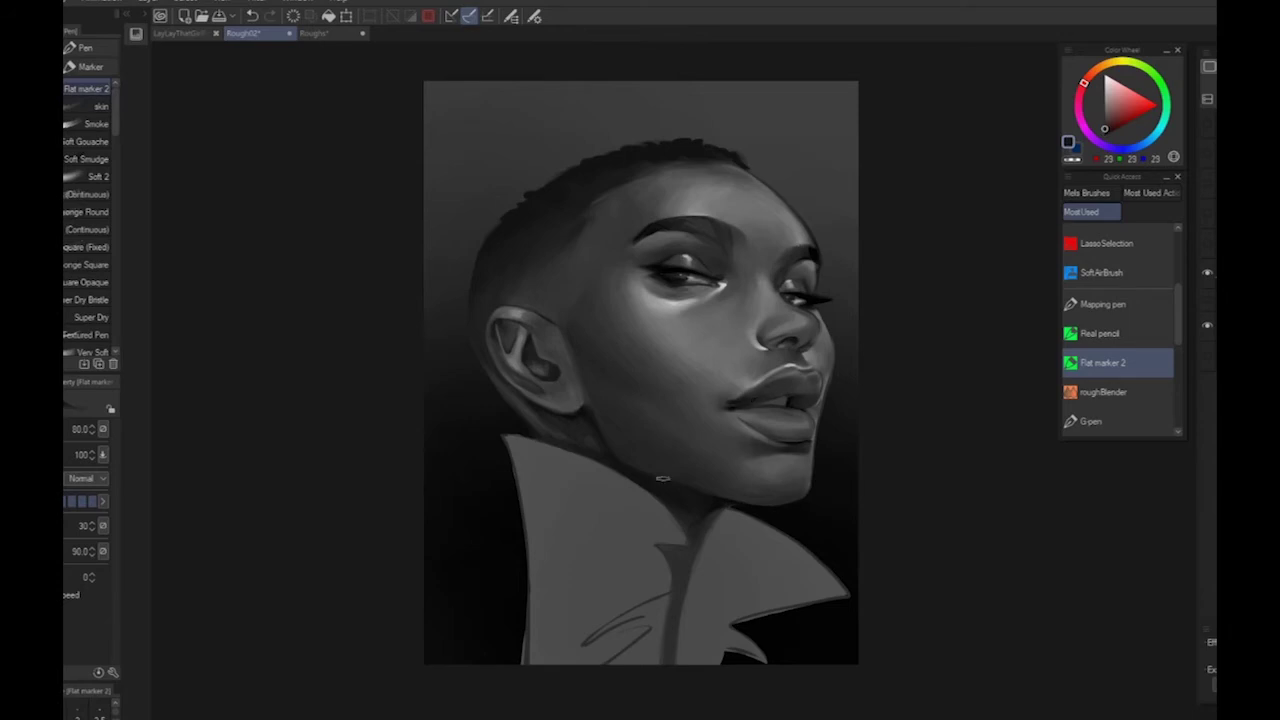
Even out the tones around both eyelids, the inner eye corner and the brow area with sampled greys
left_click(796, 264, "alt")
left_click(780, 258, "alt")
left_click(699, 250, "alt")
left_click(682, 250, "alt")
left_click(707, 288, "alt")
left_click(765, 407, "alt")
left_click(663, 251, "alt")
left_click(639, 243, "alt")
left_click(747, 257, "alt")
Blend the chin highlight and lower jaw with sampled greys, using the Flat marker 2 brush at size 120
scroll(801, 337, "down", 2)
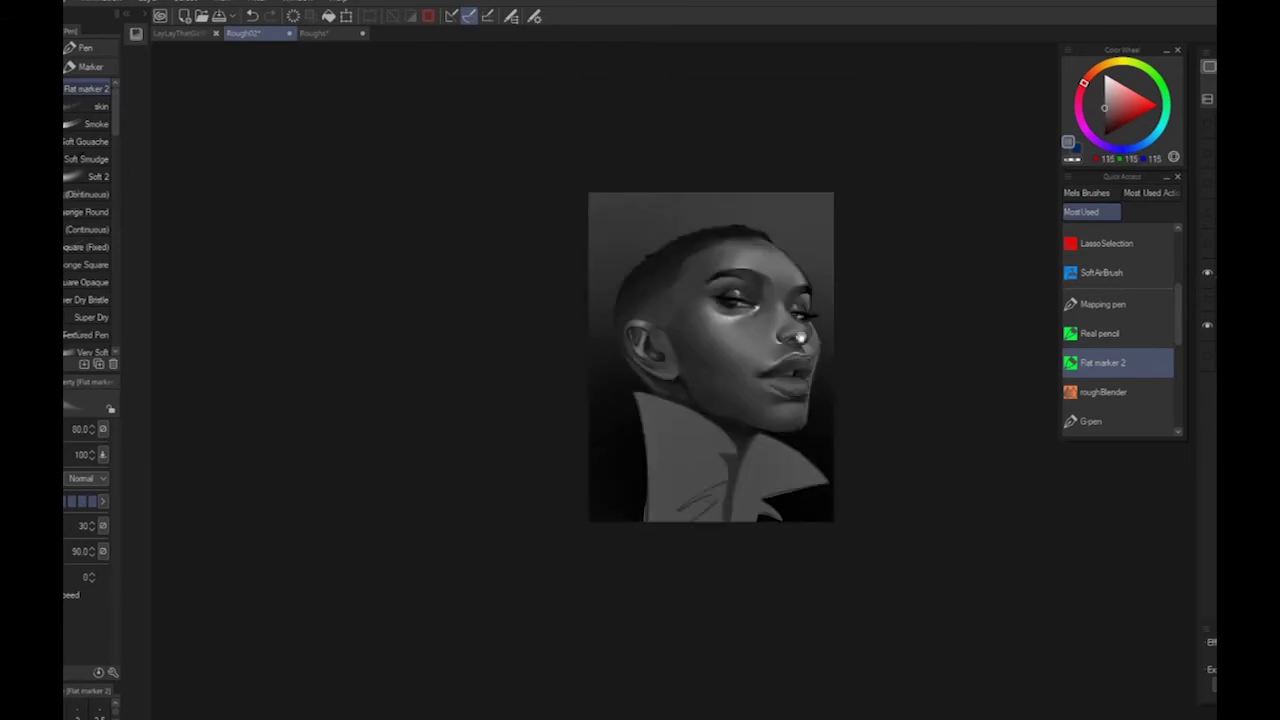
left_click_drag(801, 337, 761, 285)
scroll(918, 604, "up", 2)
left_click(588, 76, "alt")
mouse_move(713, 235)
left_mouse_down()
mouse_move(724, 250)
mouse_move(722, 239)
left_mouse_up()
key("]")
key("]")
left_click(685, 238, "alt")
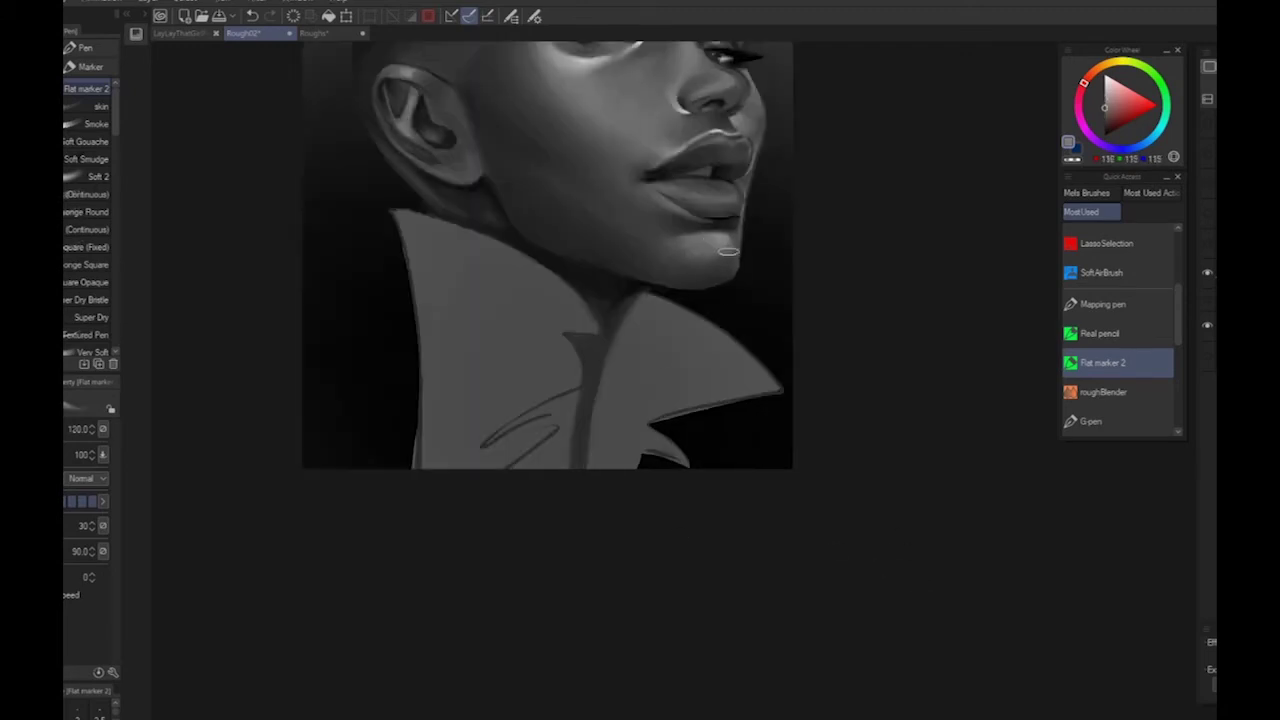
left_click(683, 244, "alt")
left_click(560, 190, "alt")
Check the whole portrait against the white collar layer and hide that layer
scroll(696, 345, "down", 4)
scroll(684, 342, "up", 2)
left_click(612, 135, "alt")
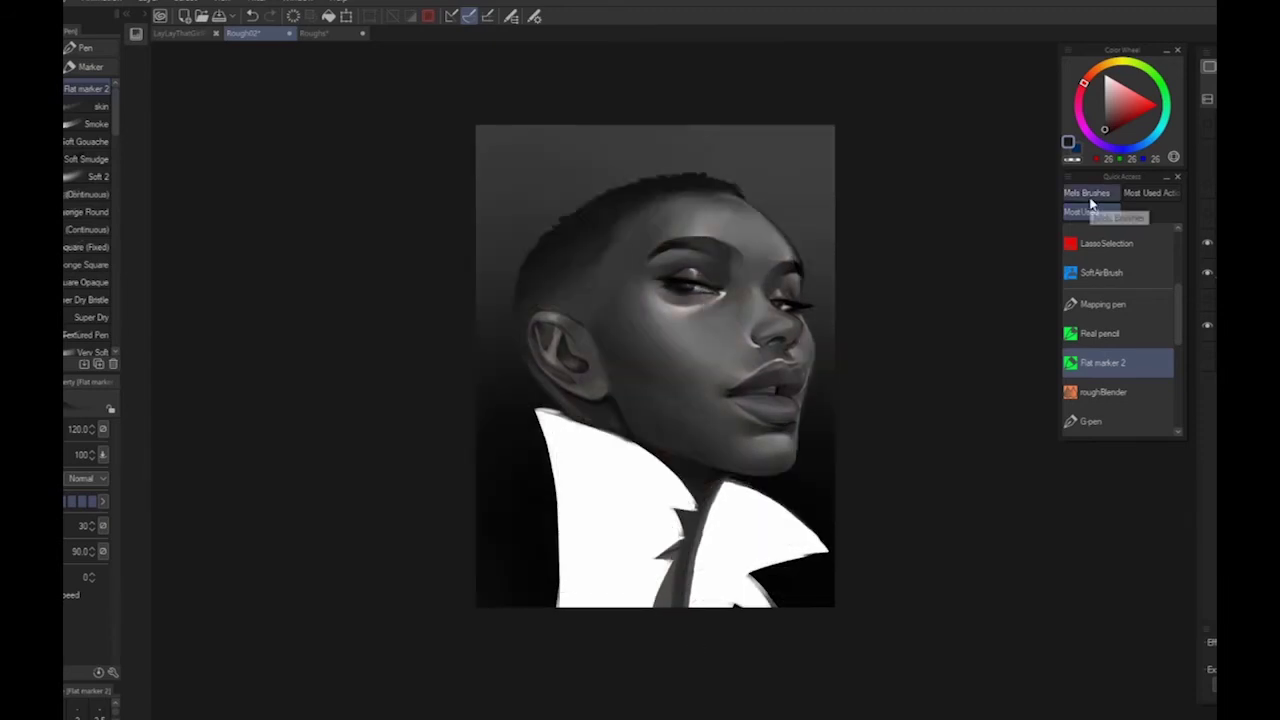
left_click(1207, 244)
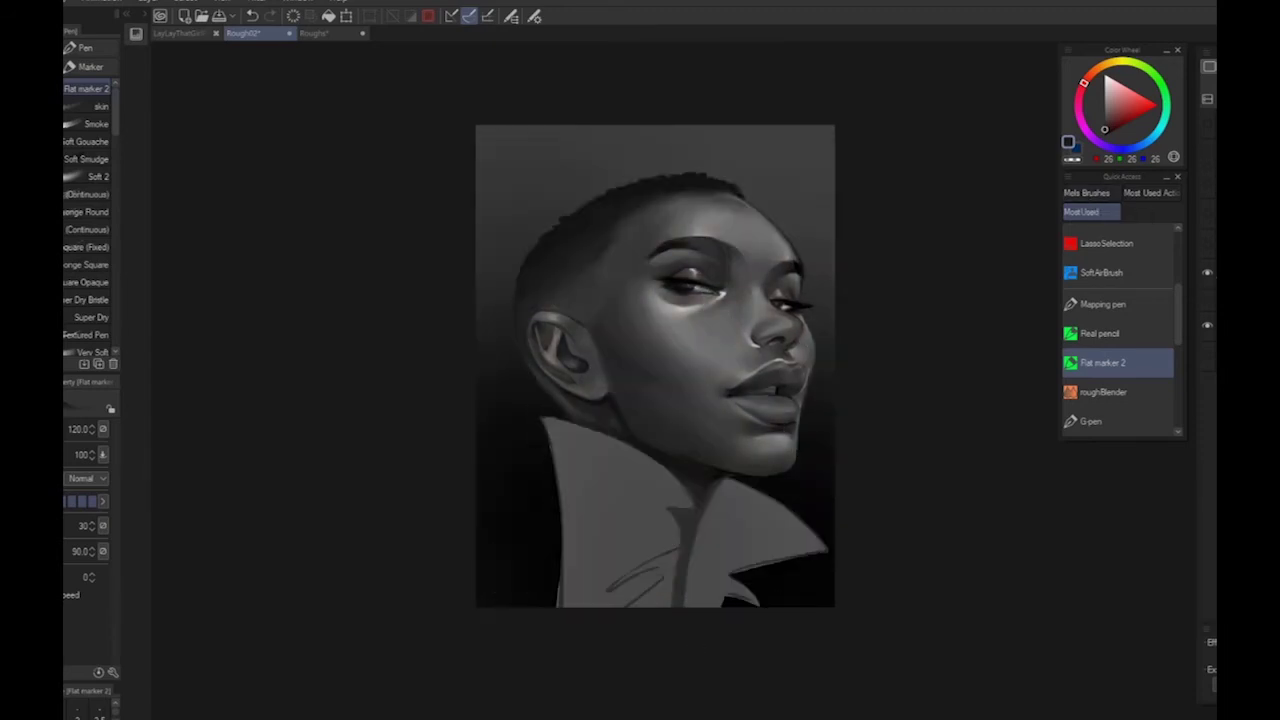
Add a Gradient map correction layer above the portrait and preview the red preset of the SkinTones set
left_click(64, 3)
left_click(64, 191)
scroll(400, 138, "up", 2)
left_click_drag(1004, 463, 920, 434)
left_click(1206, 54)
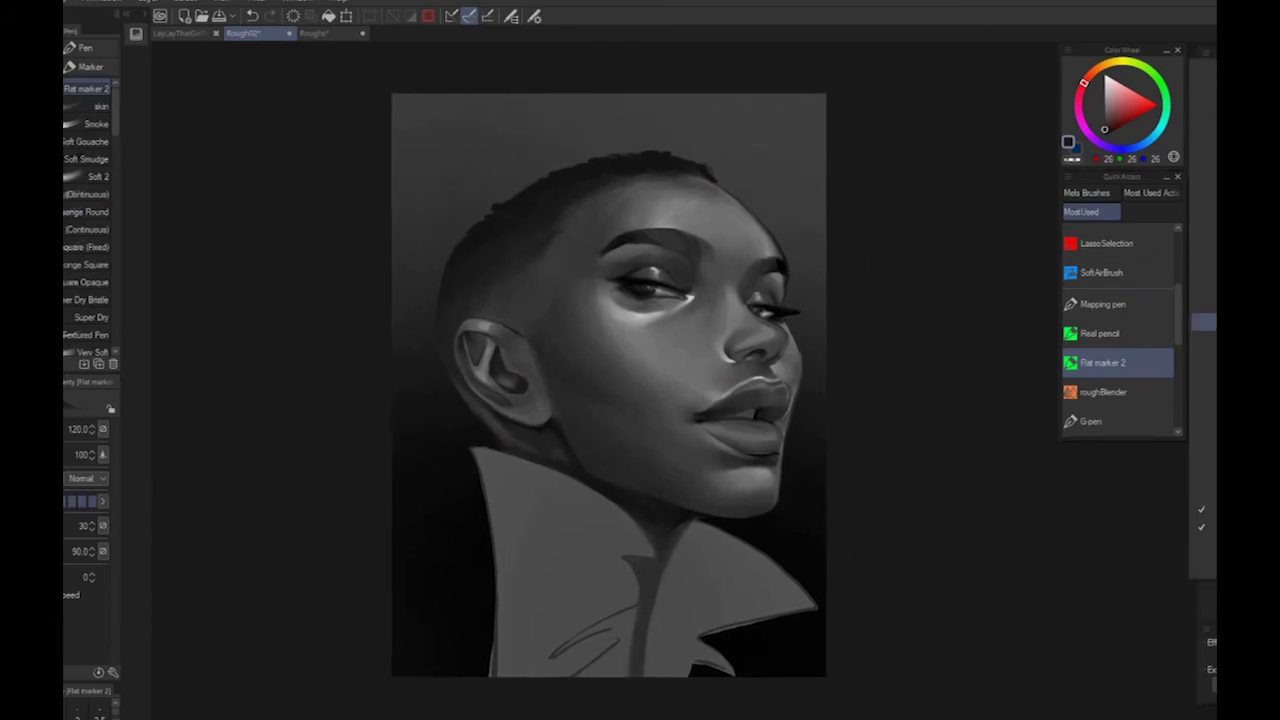
mouse_move(1204, 106)
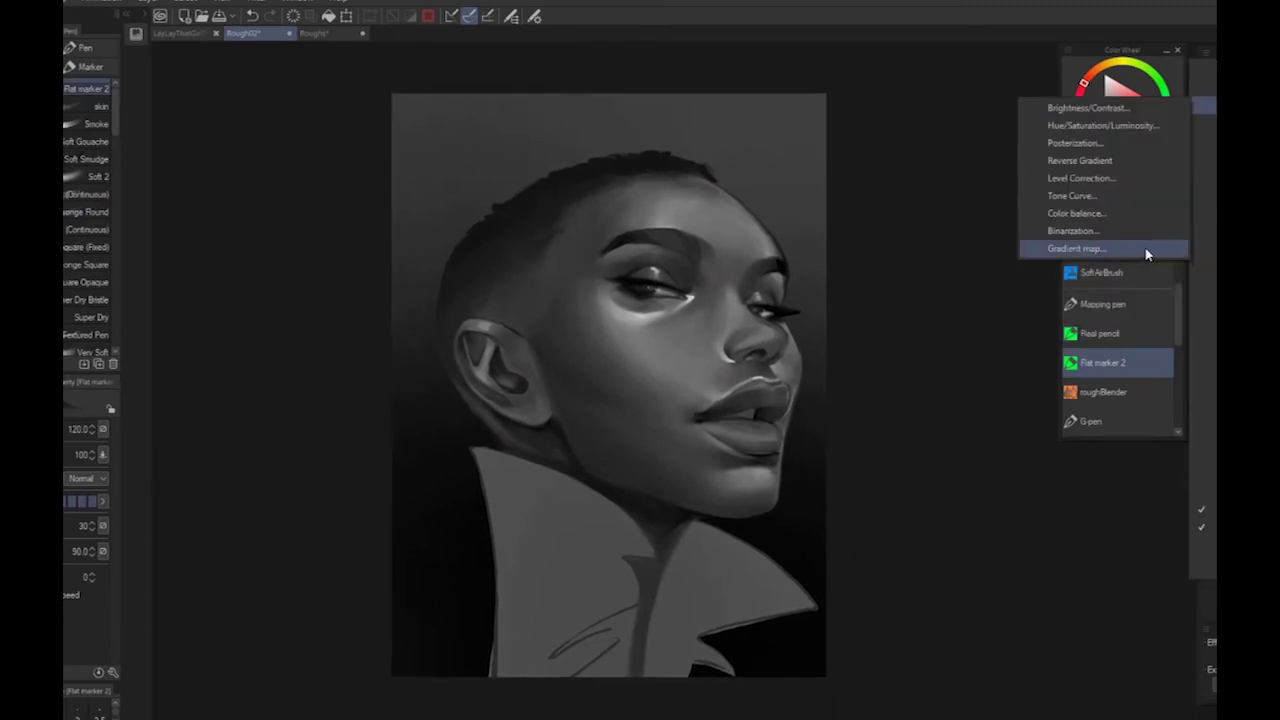
left_click(1147, 255)
left_click(999, 324)
left_click(1005, 362)
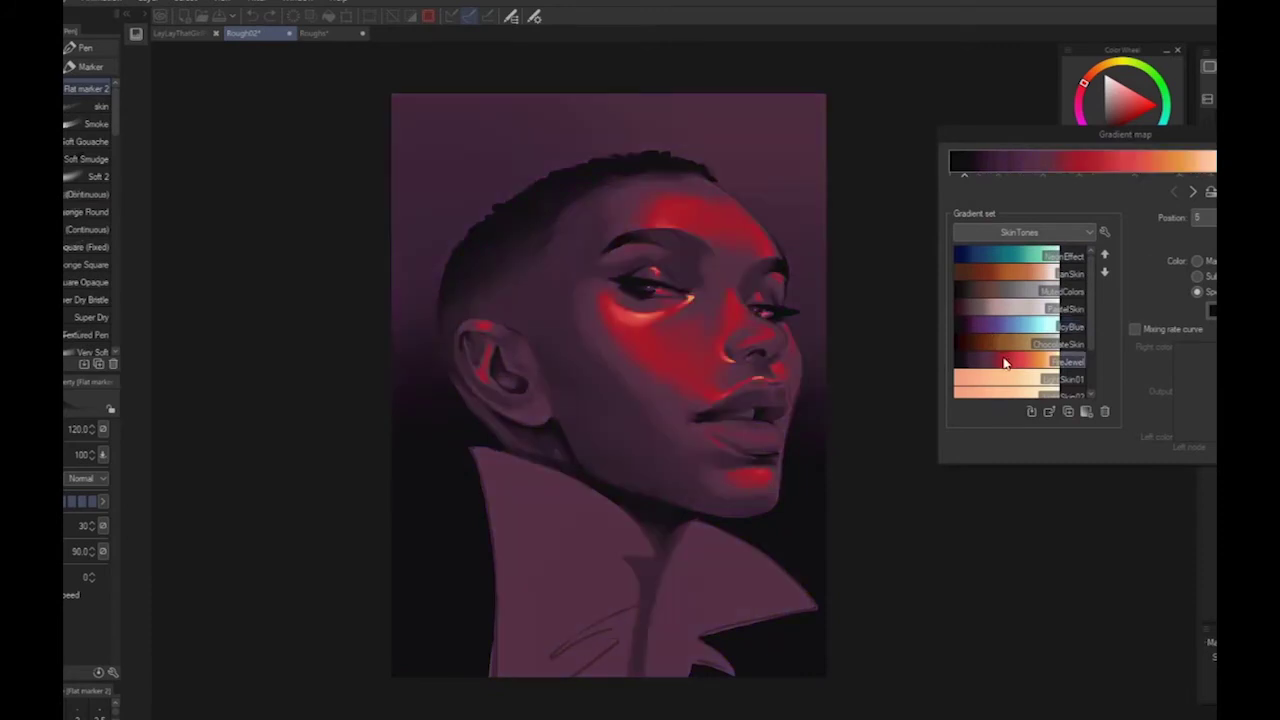
Apply the IcyBlue gradient from the SkinTones set and reposition its dark colour nodes
left_click(1006, 325)
left_click(1013, 179)
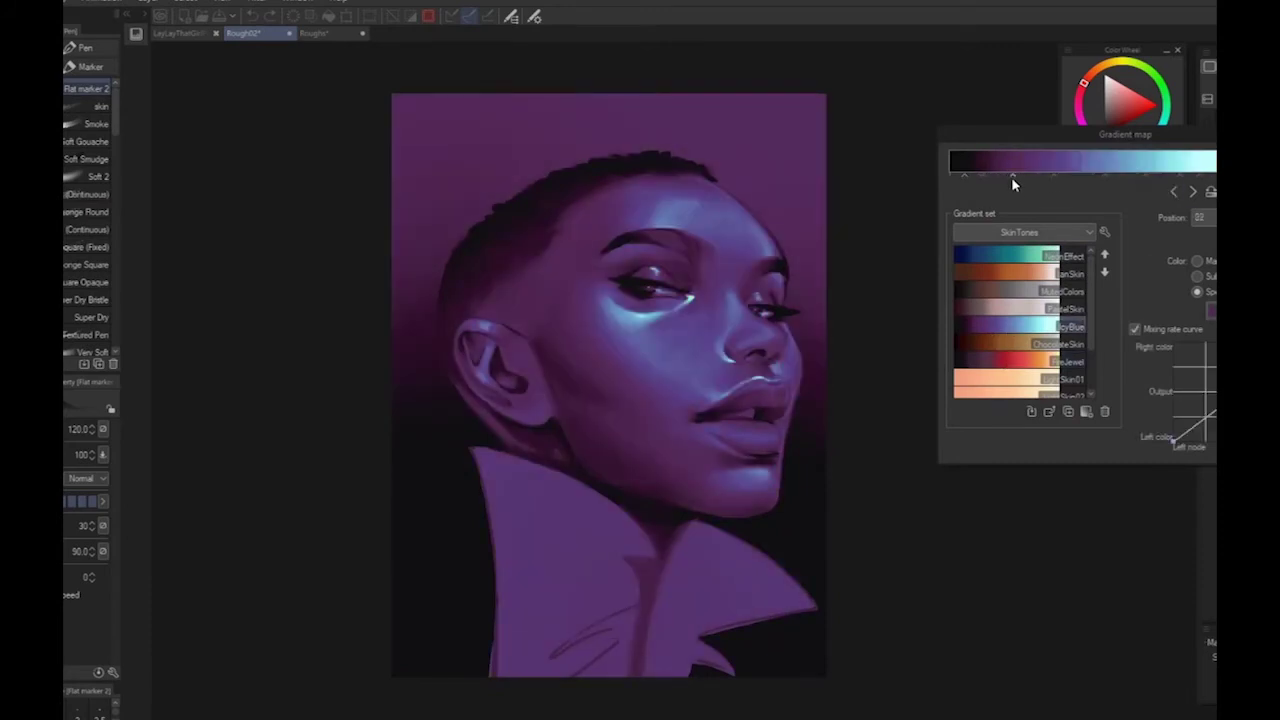
left_click(984, 177)
left_click_drag(1014, 180, 1108, 185)
key("Return")
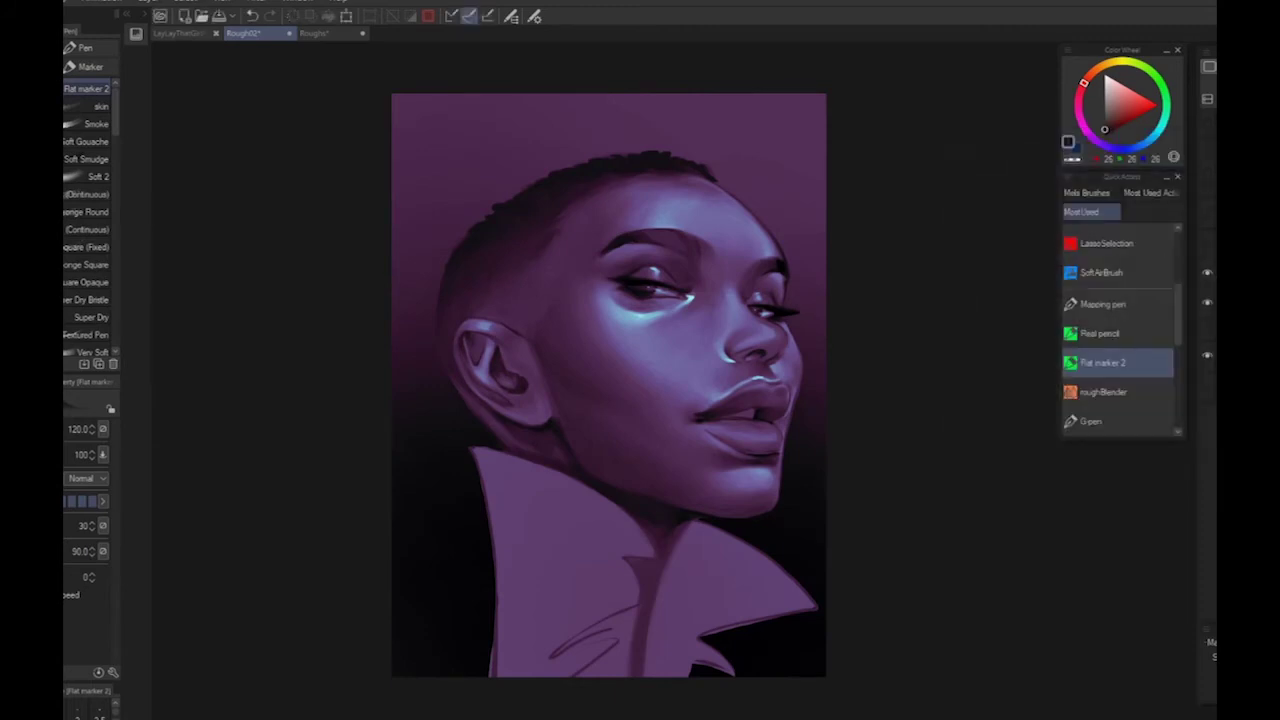
Clear the gradient map's mask and paint the purple colouring back over the face, ear and head with a size 170 brush
key("ctrl+a")
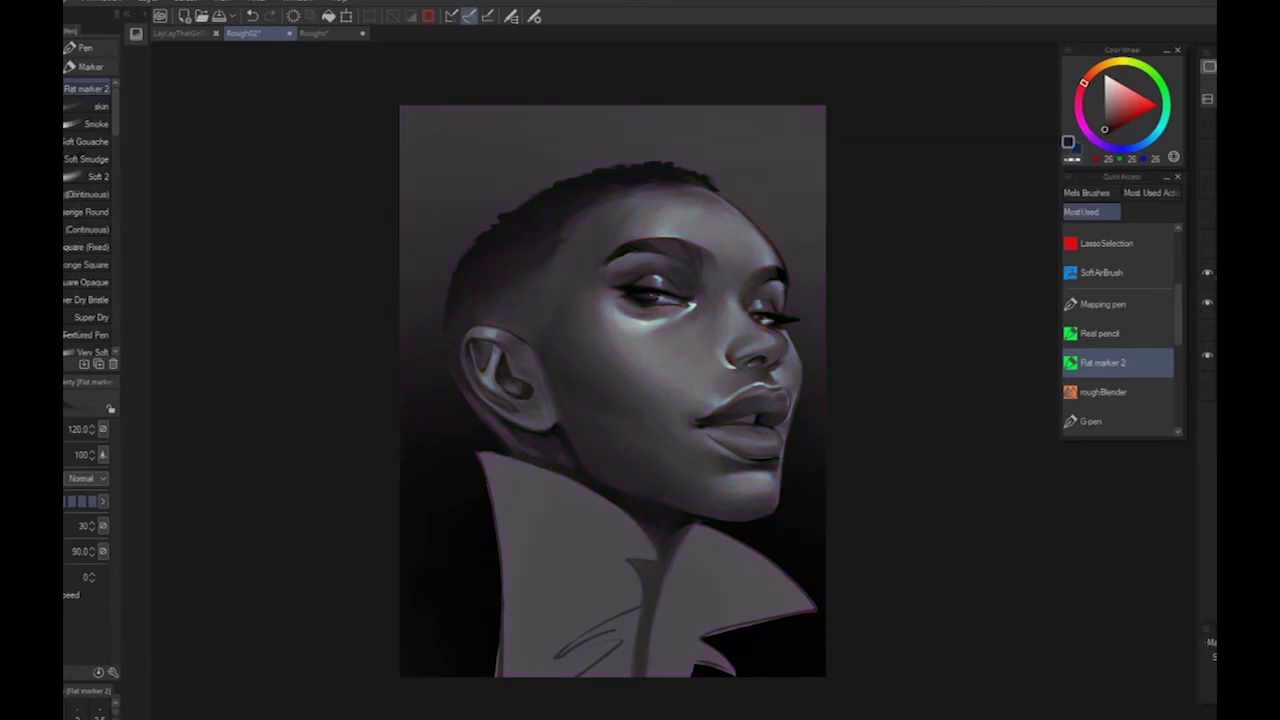
key("c")
left_click(1069, 143)
mouse_move(682, 384)
left_mouse_down()
mouse_move(705, 322)
mouse_move(537, 237)
mouse_move(643, 238)
mouse_move(518, 296)
mouse_move(462, 300)
mouse_move(483, 392)
mouse_move(583, 474)
mouse_move(691, 351)
mouse_move(689, 235)
mouse_move(605, 192)
mouse_move(591, 435)
mouse_move(725, 260)
mouse_move(753, 290)
mouse_move(767, 274)
mouse_move(737, 296)
mouse_move(779, 373)
mouse_move(643, 460)
mouse_move(697, 422)
mouse_move(772, 471)
left_mouse_up()
key("]")
key("]")
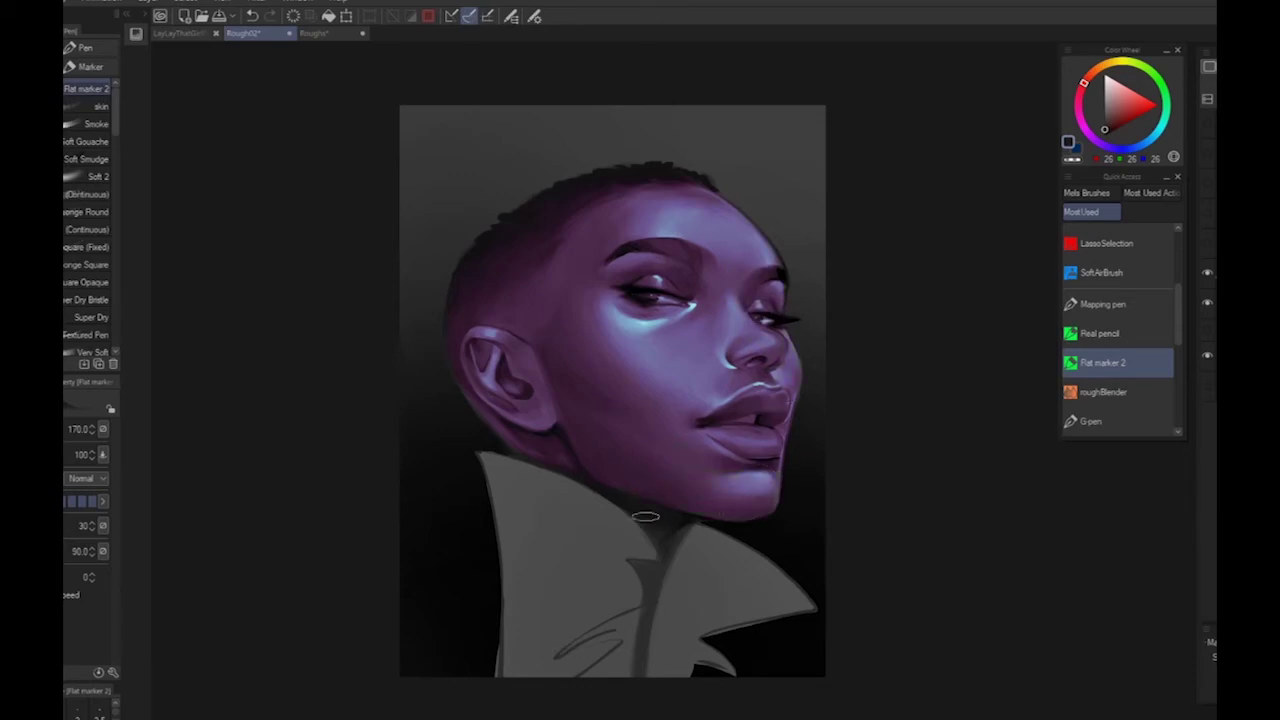
Reveal the purple gradient map over the neck between the collar flaps with the brush reduced to size 80
key("[")
key("[")
key("[")
key("[")
left_click_drag(637, 561, 656, 579)
Add a Color balance correction layer and set the half tone cyan-red level to -7
right_click(1225, 272)
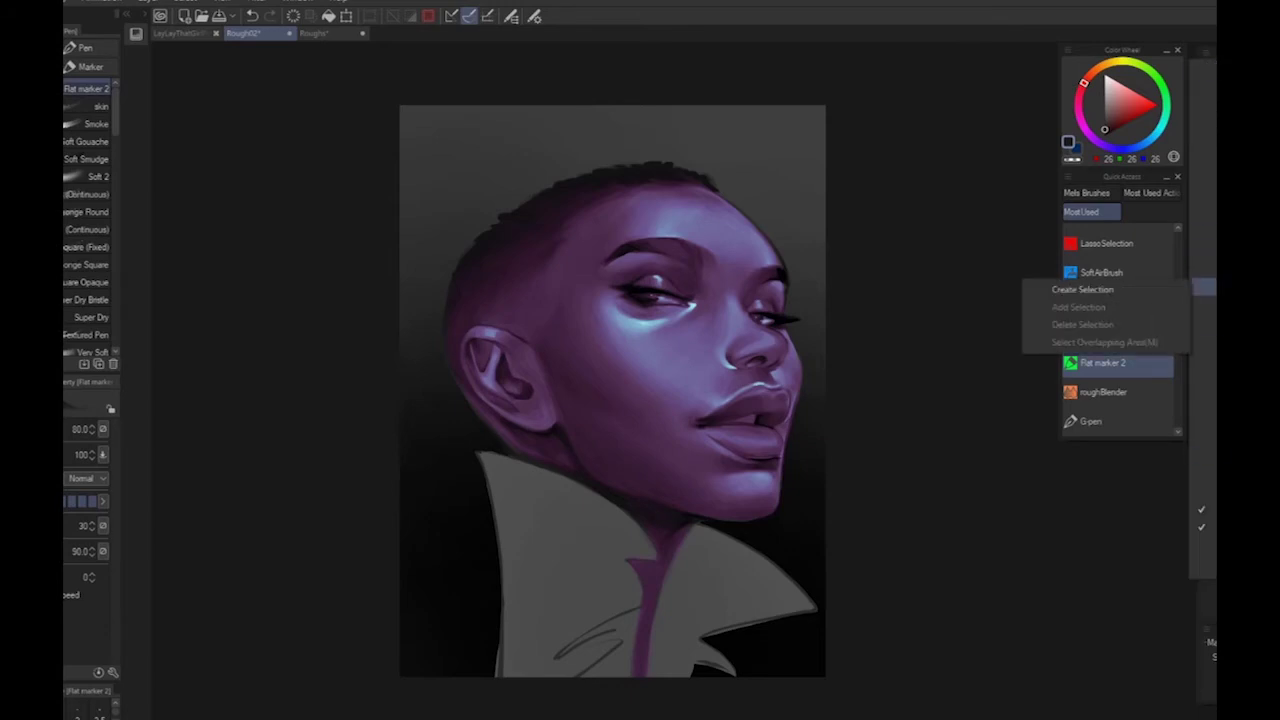
mouse_move(1208, 105)
left_click(1076, 213)
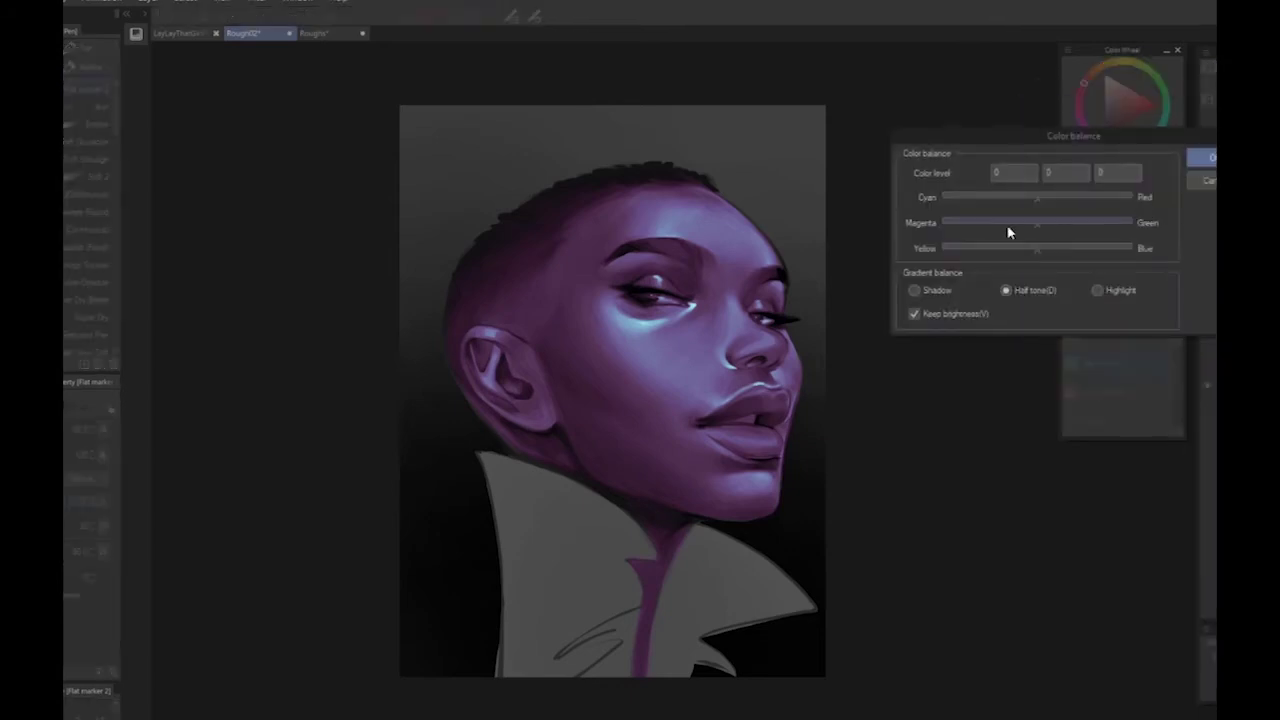
left_click(1098, 293)
mouse_move(1038, 203)
left_mouse_down()
mouse_move(1051, 203)
mouse_move(1012, 204)
mouse_move(1033, 228)
left_mouse_up()
left_click(916, 292)
left_click_drag(1038, 250, 1034, 250)
left_click_drag(1036, 224, 1037, 232)
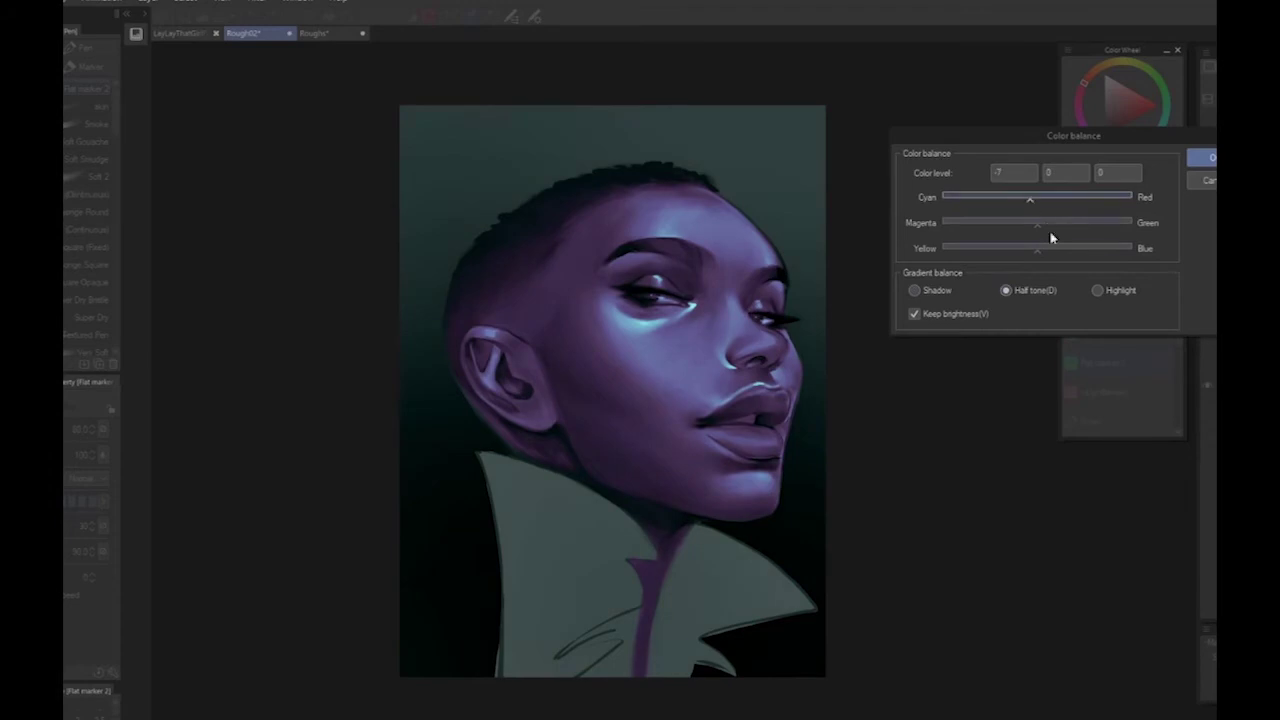
Adjust the highlight colour balance and set the half tone yellow-blue level to 13
left_click(1097, 291)
left_click_drag(1036, 198, 1040, 206)
left_click(1038, 252)
left_click(1032, 290)
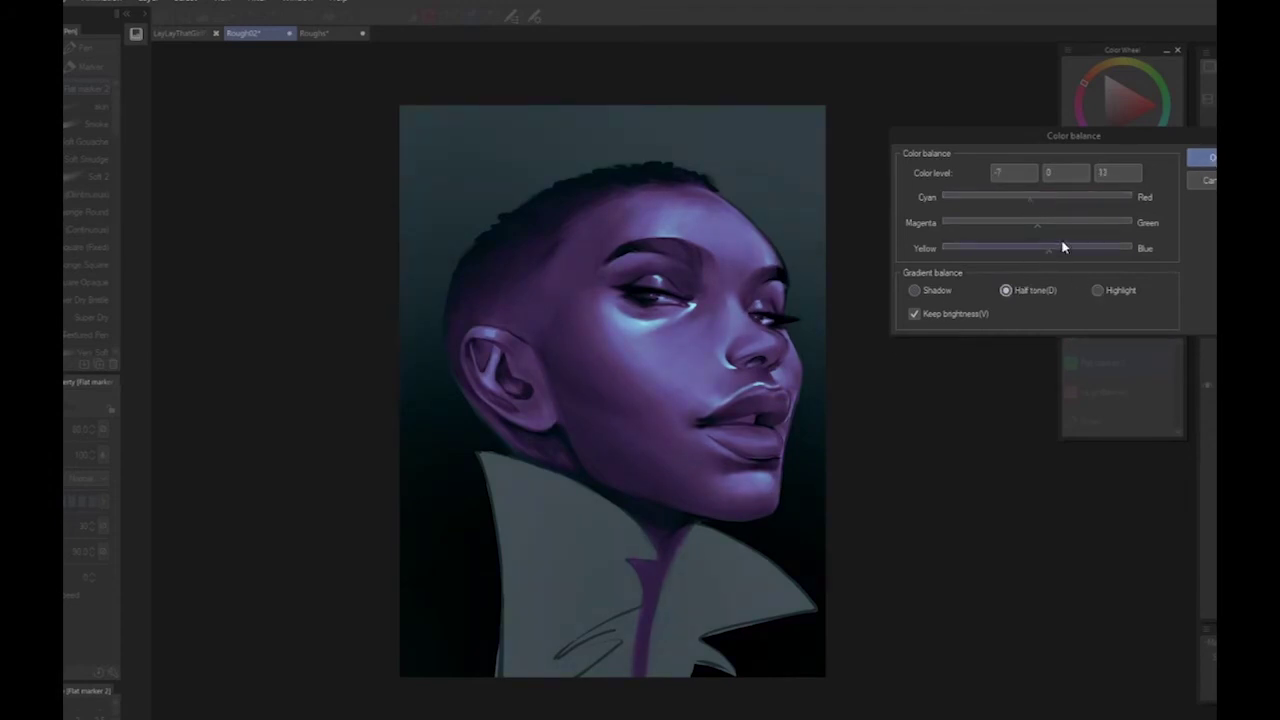
Shift the shadows toward cyan to about -25, fine-tune the half tone levels, and apply the color balance
left_click_drag(1037, 200, 1024, 203)
left_click(914, 290)
left_click_drag(1030, 250, 1020, 205)
scroll(974, 414, "down", 4)
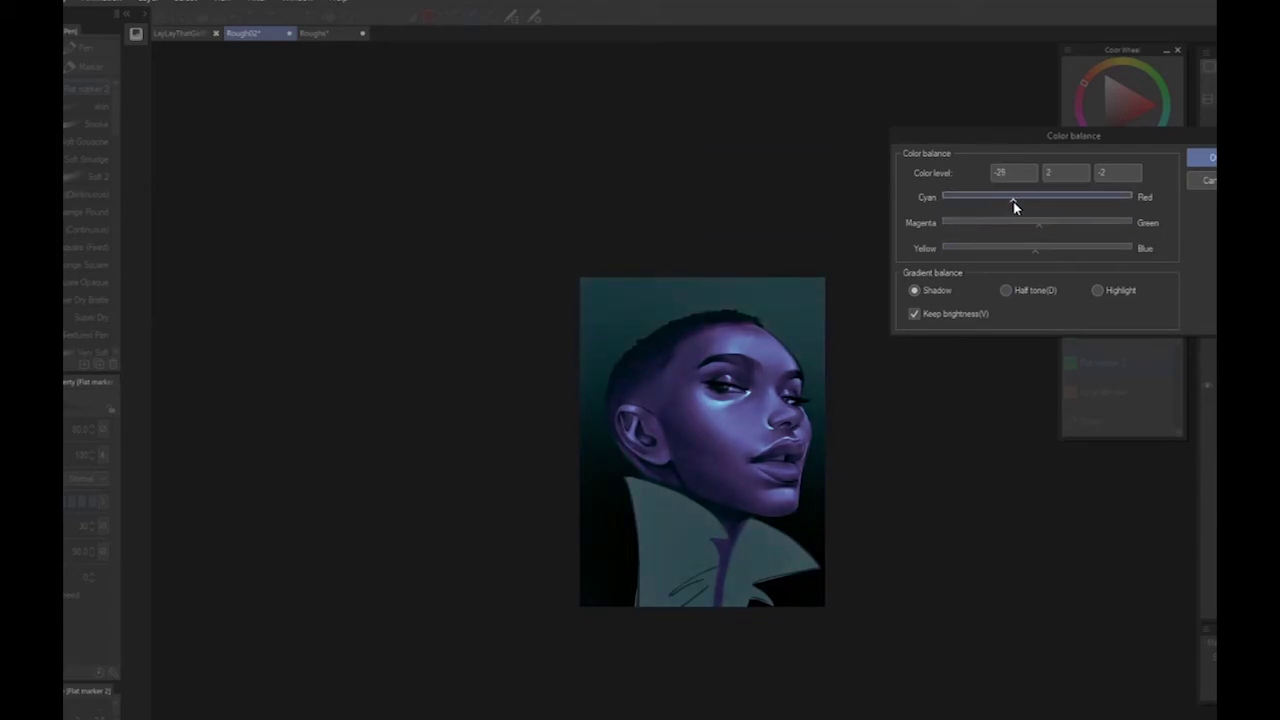
left_click(1036, 285)
left_click_drag(1047, 253, 1046, 251)
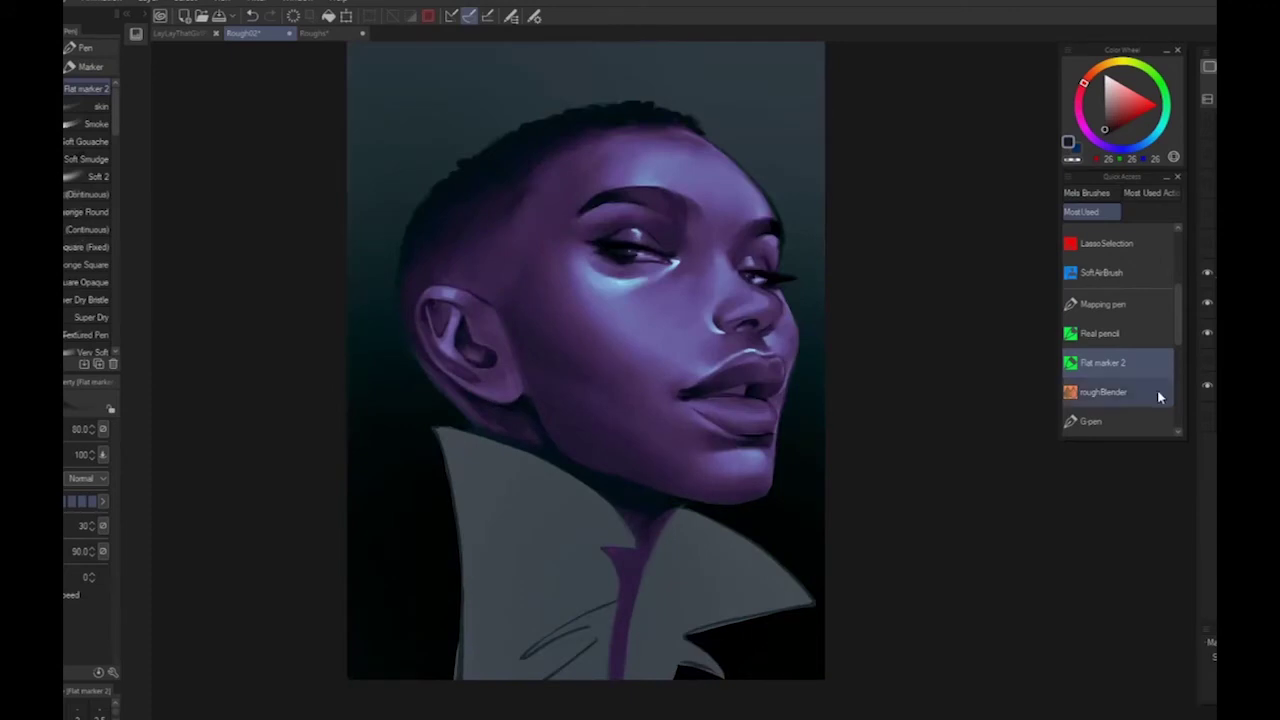
Select the head and neck area and clear the color balance mask both inside and outside the selection
left_click(1207, 273)
left_click(1207, 273)
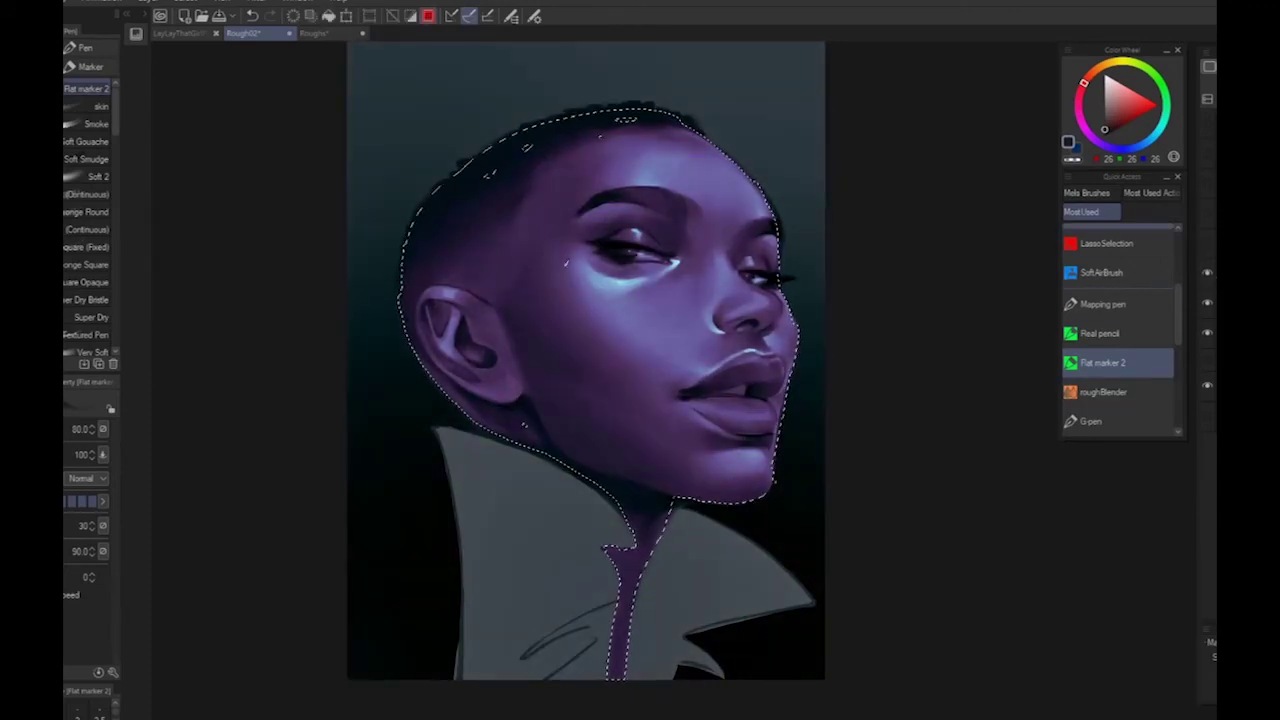
key("Delete")
key("ctrl+shift+i")
key("Delete")
key("ctrl+shift+i")
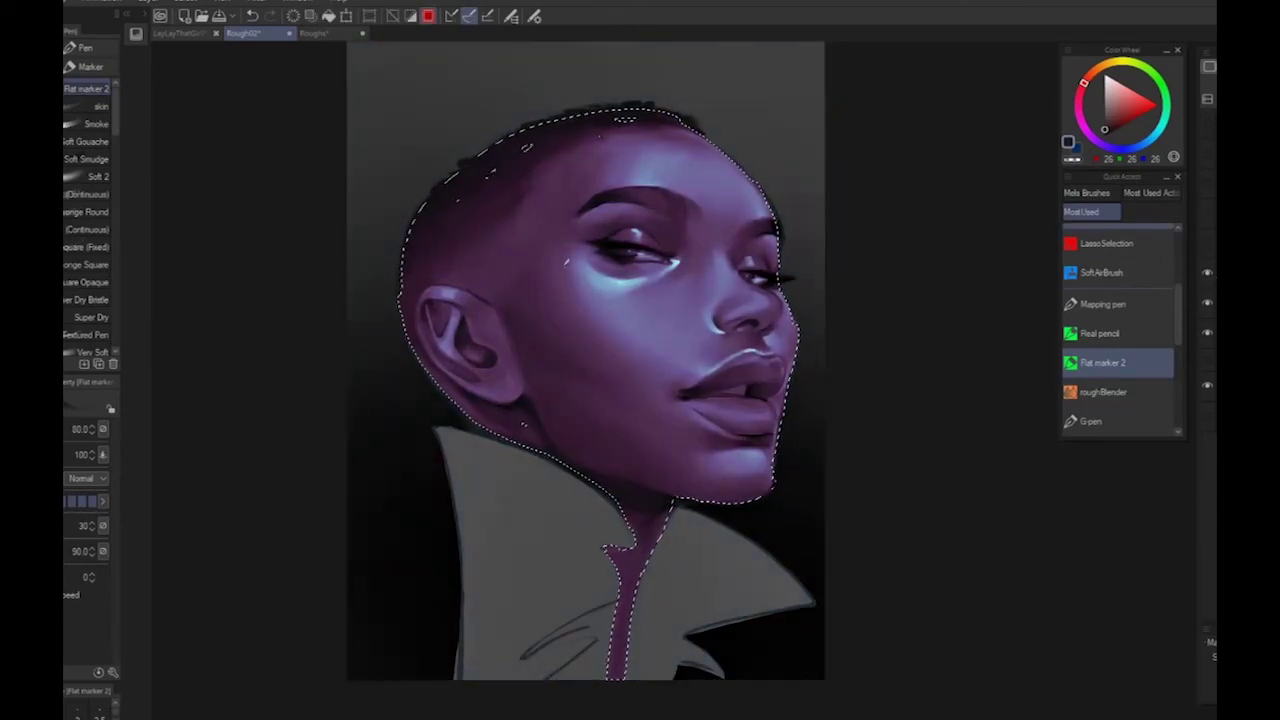
Lasso-fill the color balance mask within the head and neck selection to restore the effect there, and deselect
left_click(1135, 243)
scroll(1170, 226, "up", 3)
left_click(1144, 236)
left_click_drag(712, 58, 382, 132)
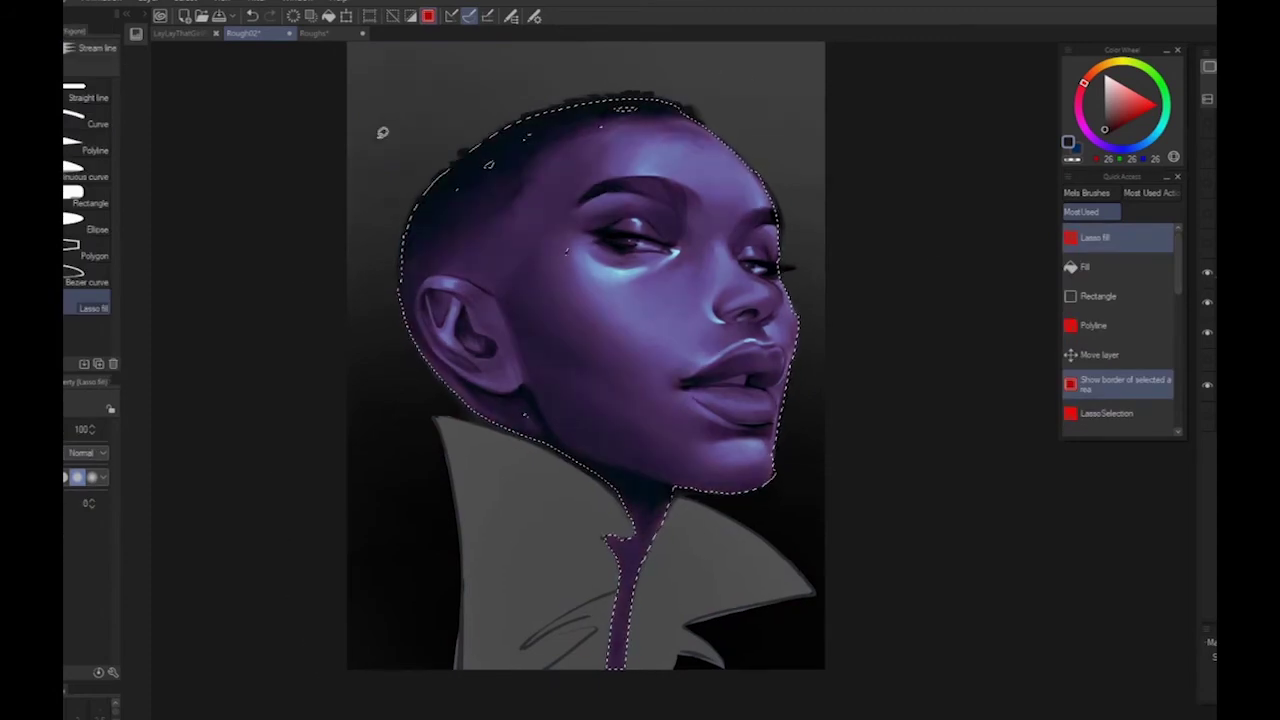
key("ctrl+d")
scroll(378, 135, "down", 3)
left_click_drag(775, 460, 906, 552)
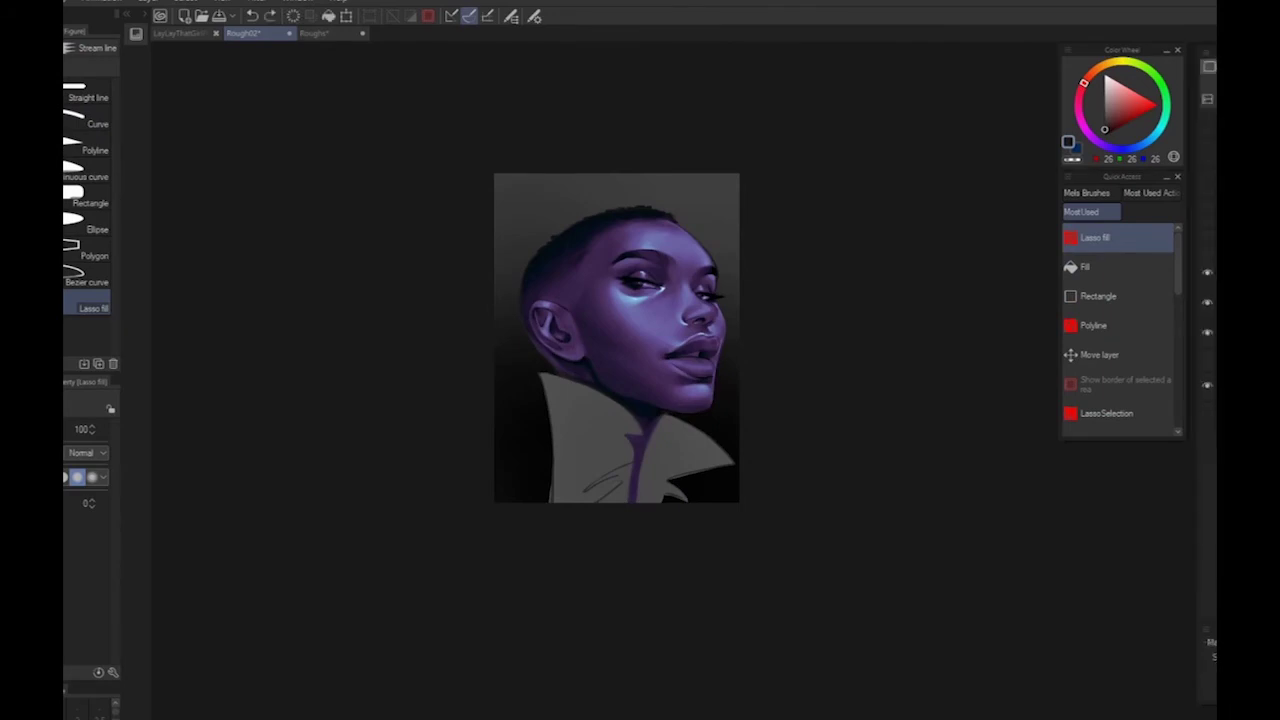
Hide the background layer and merge the colour correction layers with the portrait
left_click(1207, 386)
left_click(1240, 332)
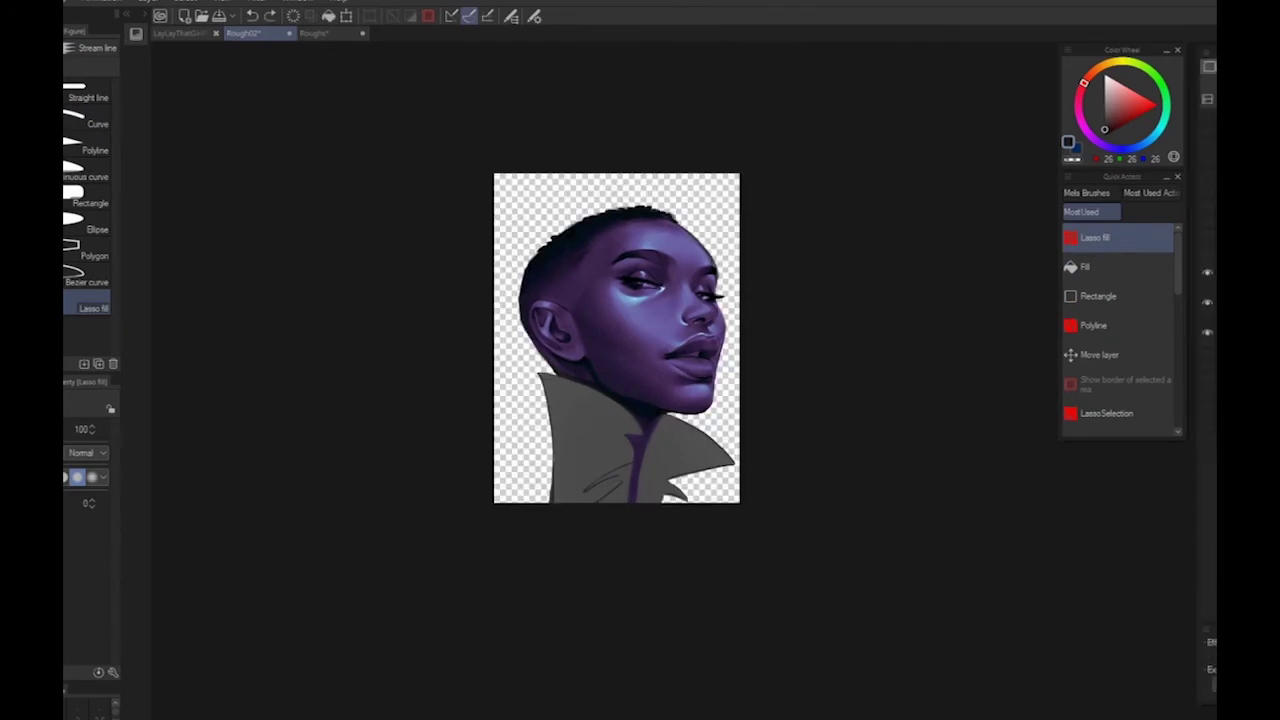
left_click(1208, 55)
left_click(1230, 398)
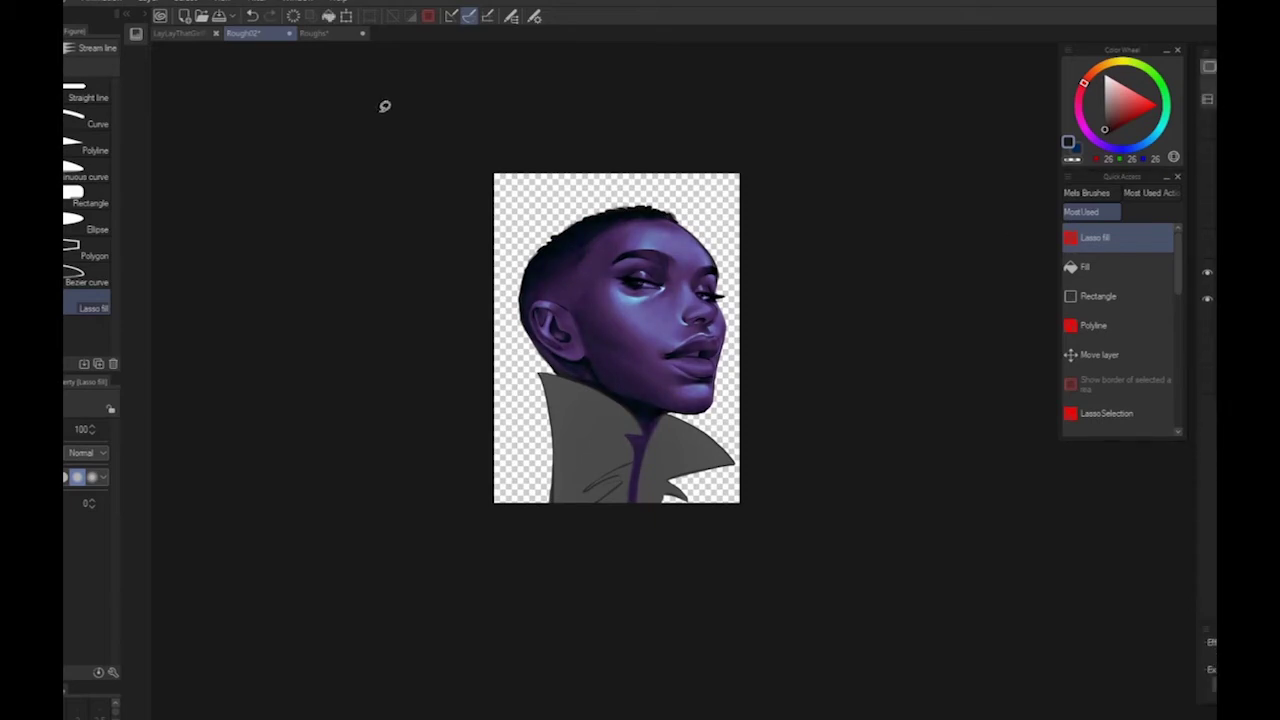
Correct the merged portrait with Hue/Saturation/Luminosity set to hue 8, saturation -20 and luminosity -4
left_click(18, 2)
mouse_move(68, 335)
left_click(340, 362)
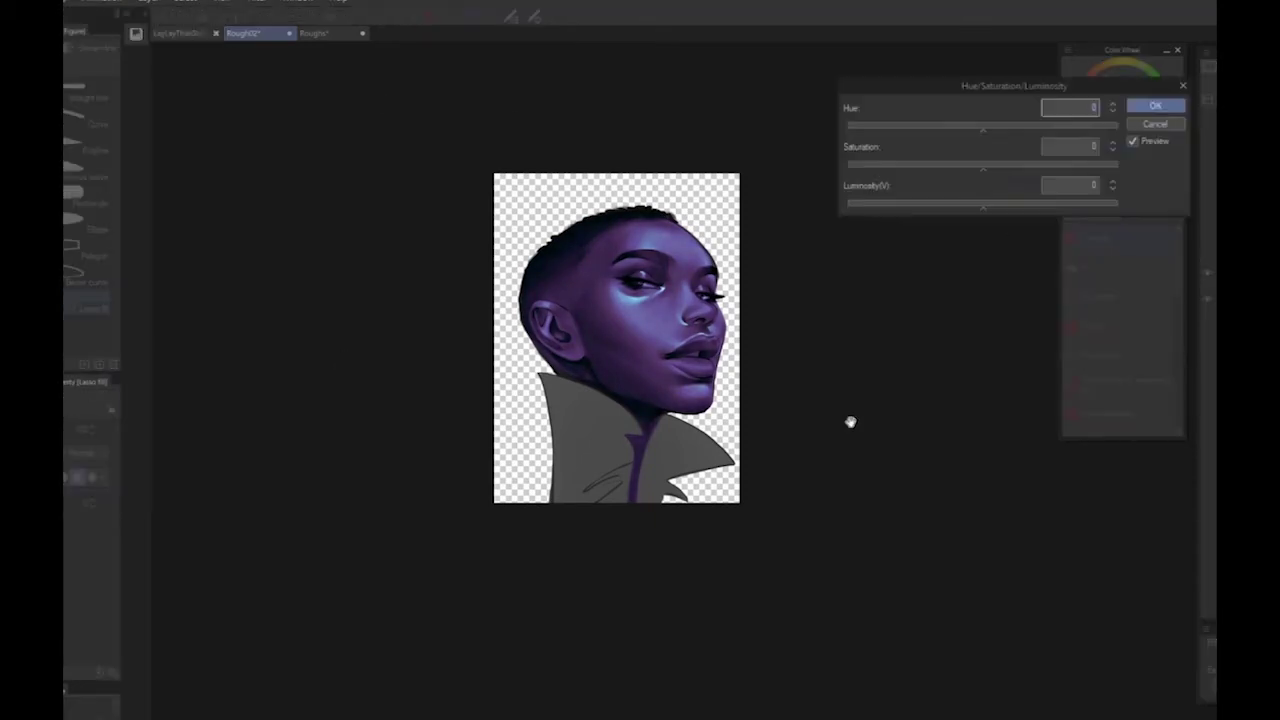
scroll(849, 423, "up", 3)
left_click_drag(963, 166, 953, 176)
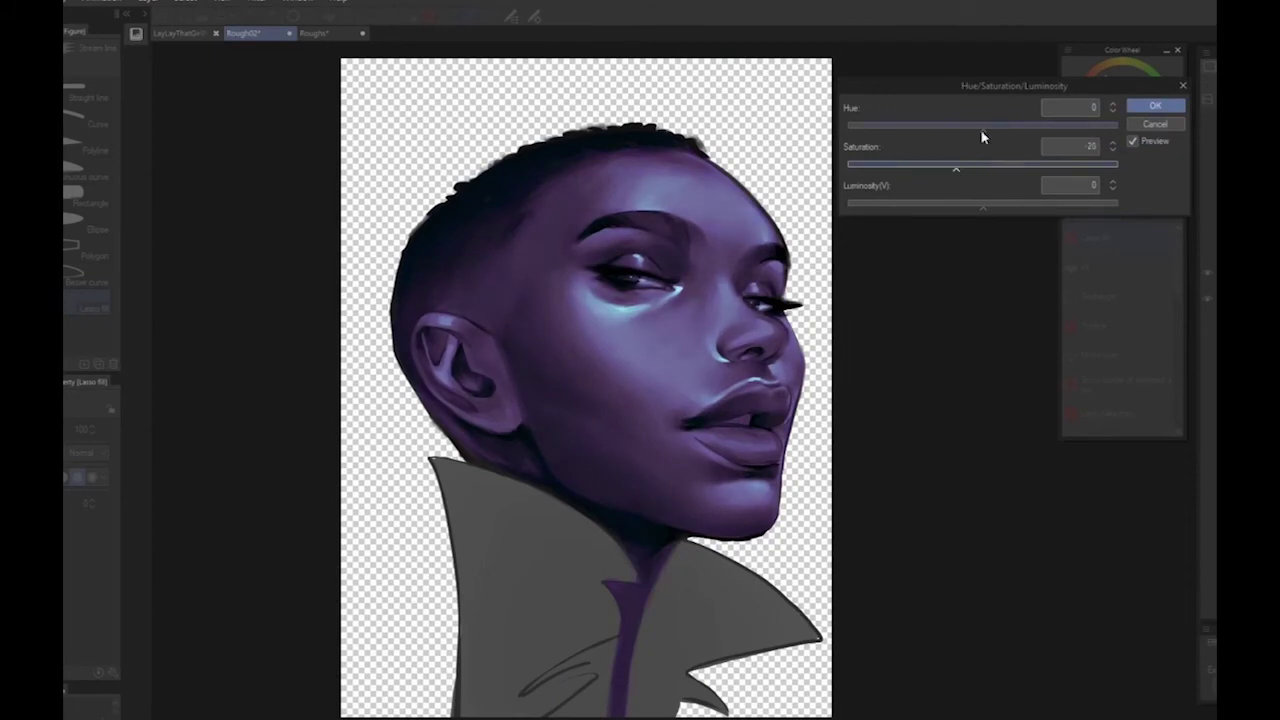
left_click_drag(982, 132, 989, 131)
left_click_drag(983, 208, 977, 207)
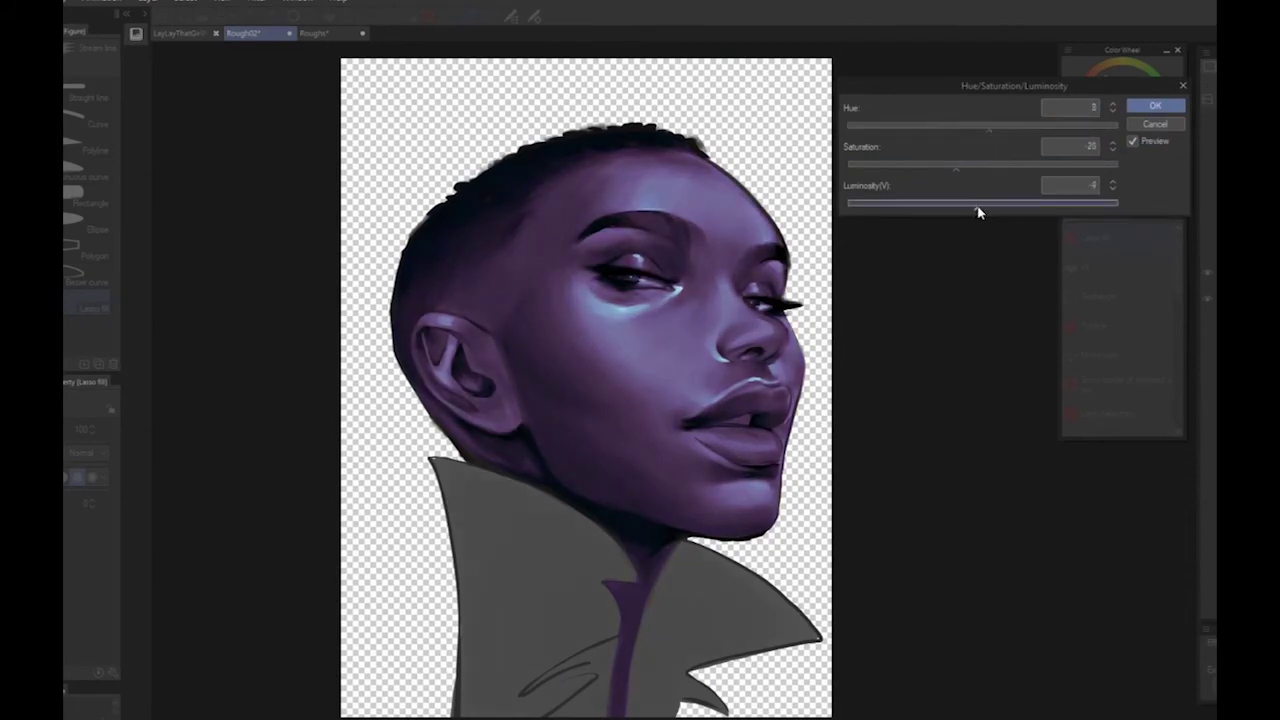
left_click(955, 175)
left_click(1157, 110)
scroll(850, 473, "down", 4)
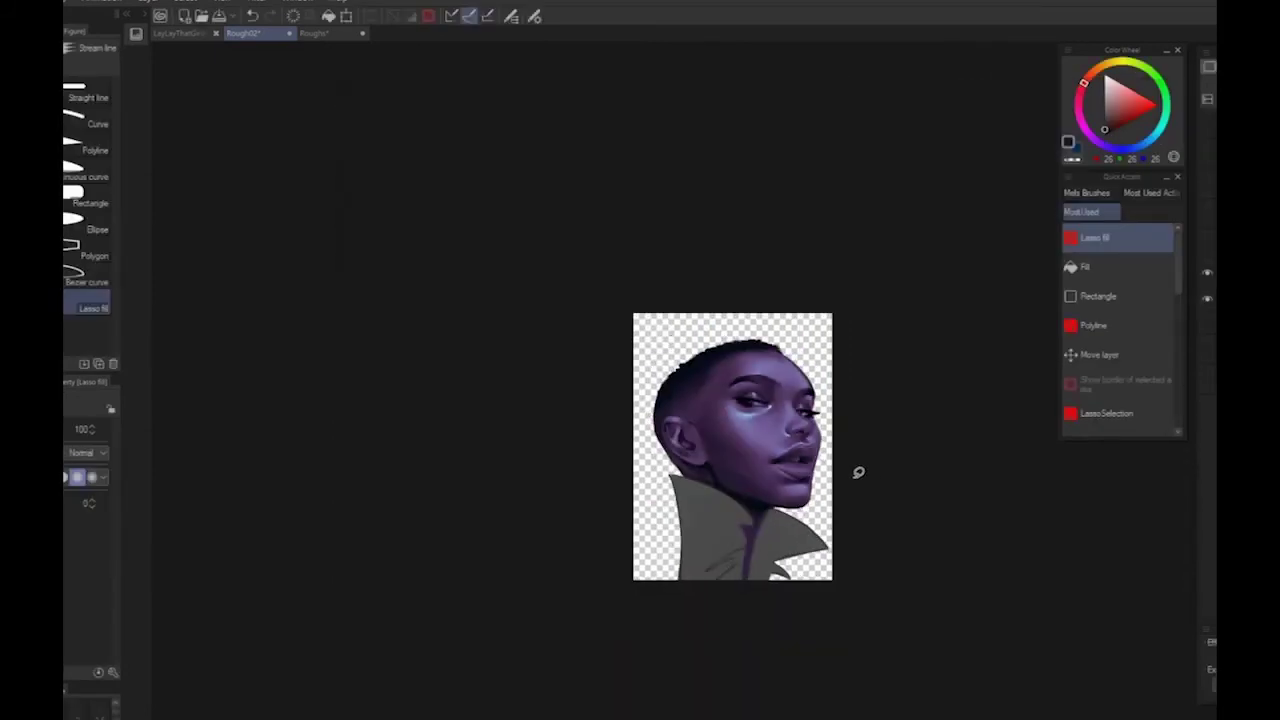
Start a Color balance correction on the merged portrait and adjust the yellow-blue level of the highlights
scroll(850, 473, "up", 4)
mouse_move(797, 369)
left_mouse_down()
mouse_move(826, 363)
mouse_move(808, 363)
left_mouse_up()
left_click(67, 2)
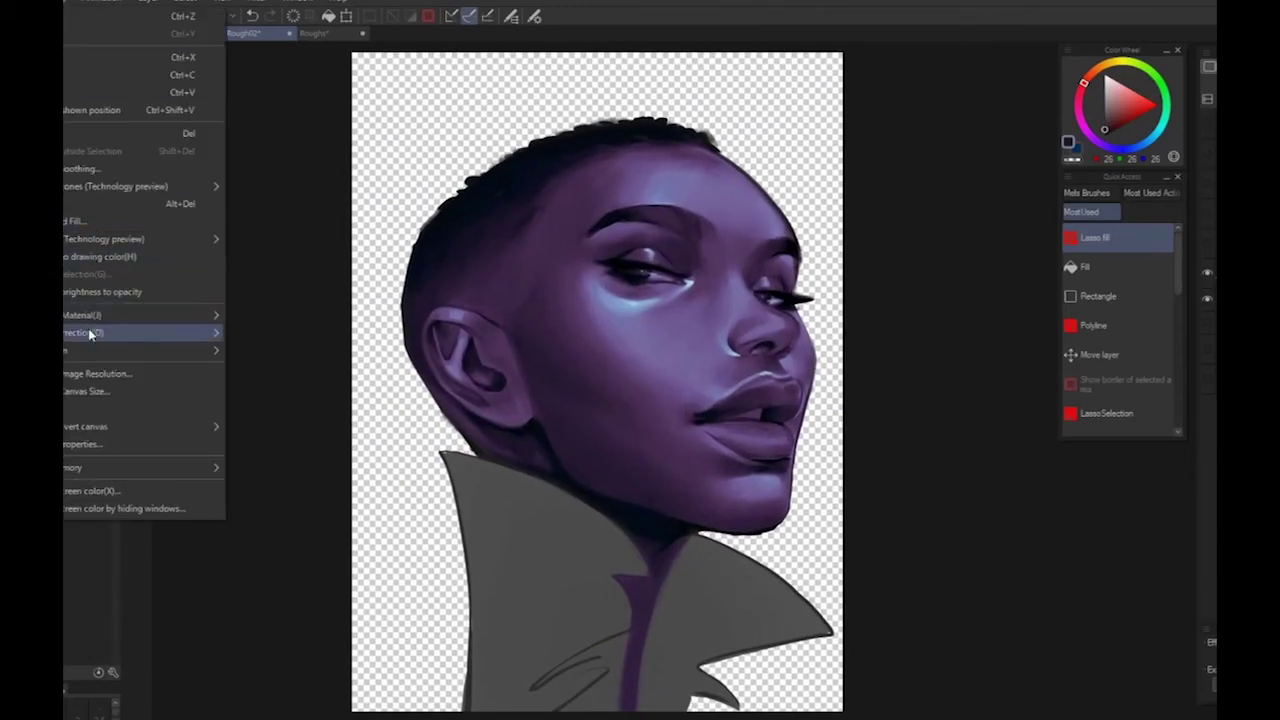
mouse_move(88, 333)
left_click(275, 442)
left_click(1098, 291)
left_click_drag(1036, 251, 1039, 252)
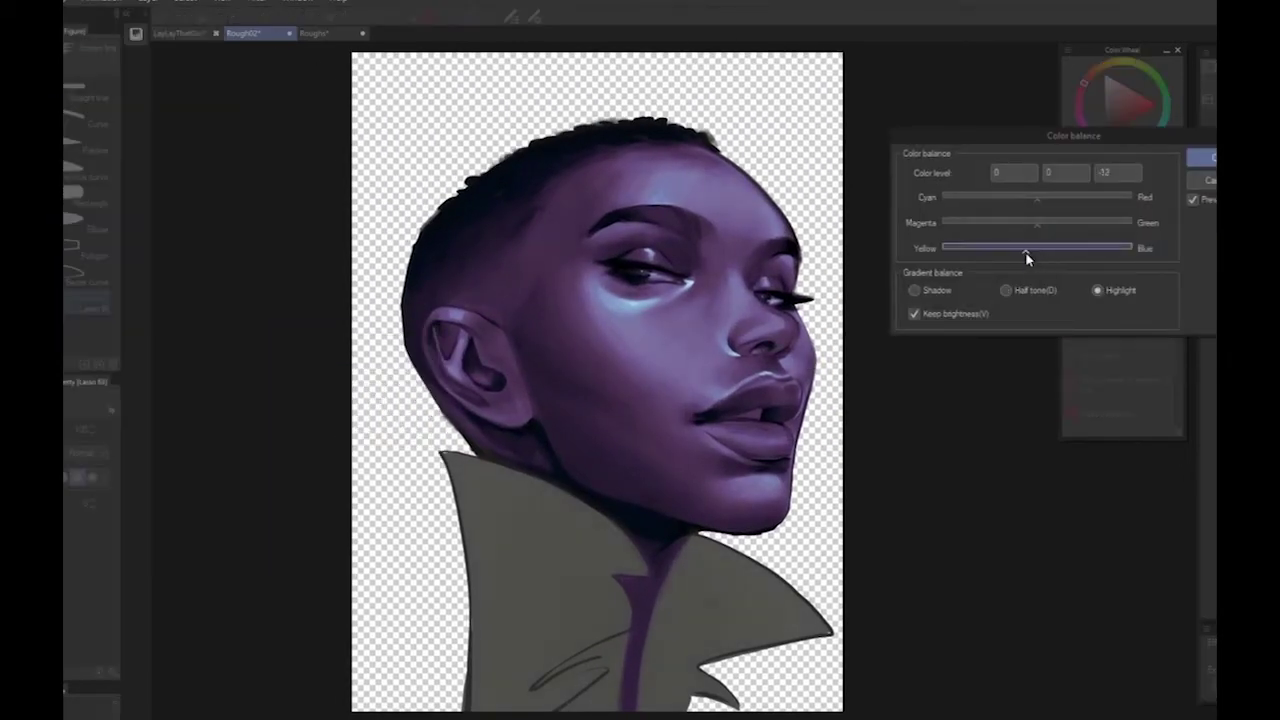
Fine-tune the cyan-red level of the highlights, half tones and shadows, and apply the color balance
left_click(1035, 201)
left_click(1007, 291)
left_click_drag(1036, 202, 1028, 254)
left_click(921, 289)
left_click(1036, 202)
left_click(1204, 158)
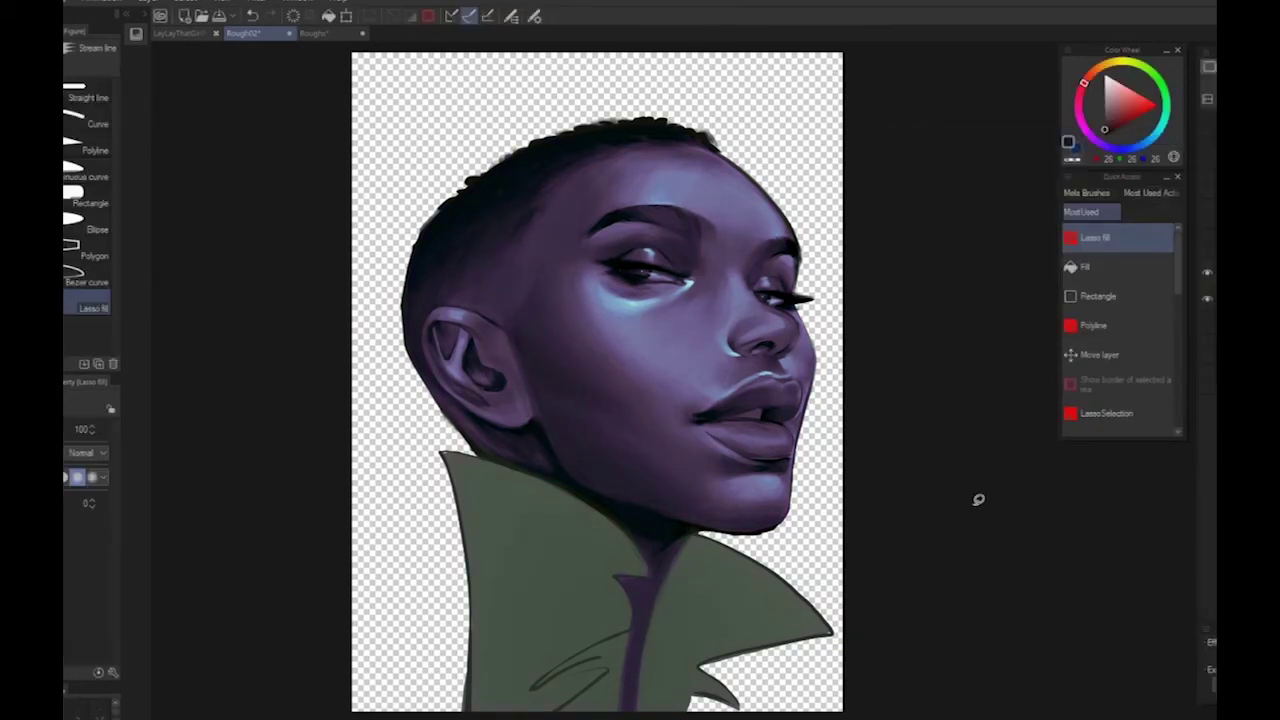
Show the background again and compare the coloured portrait with the white collar and contour highlight layers, hiding both
scroll(978, 499, "down", 2)
left_click(1207, 349)
left_click(1207, 245)
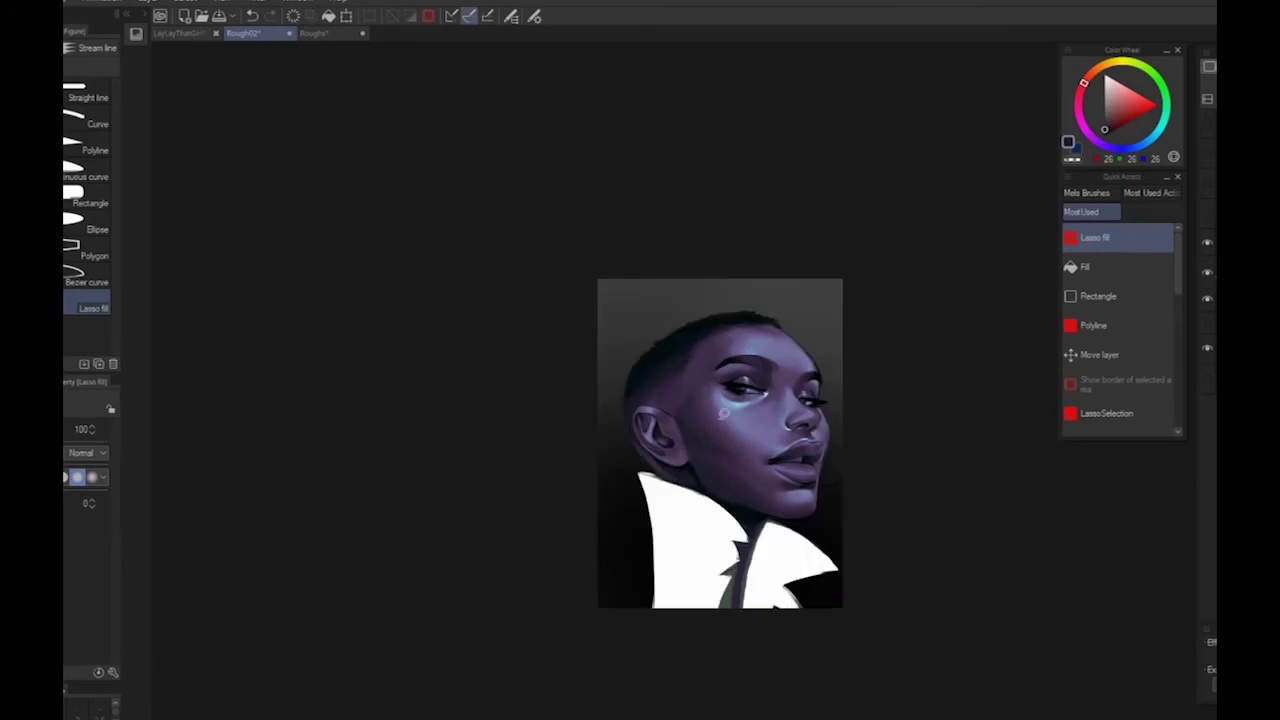
key("ctrl+plus")
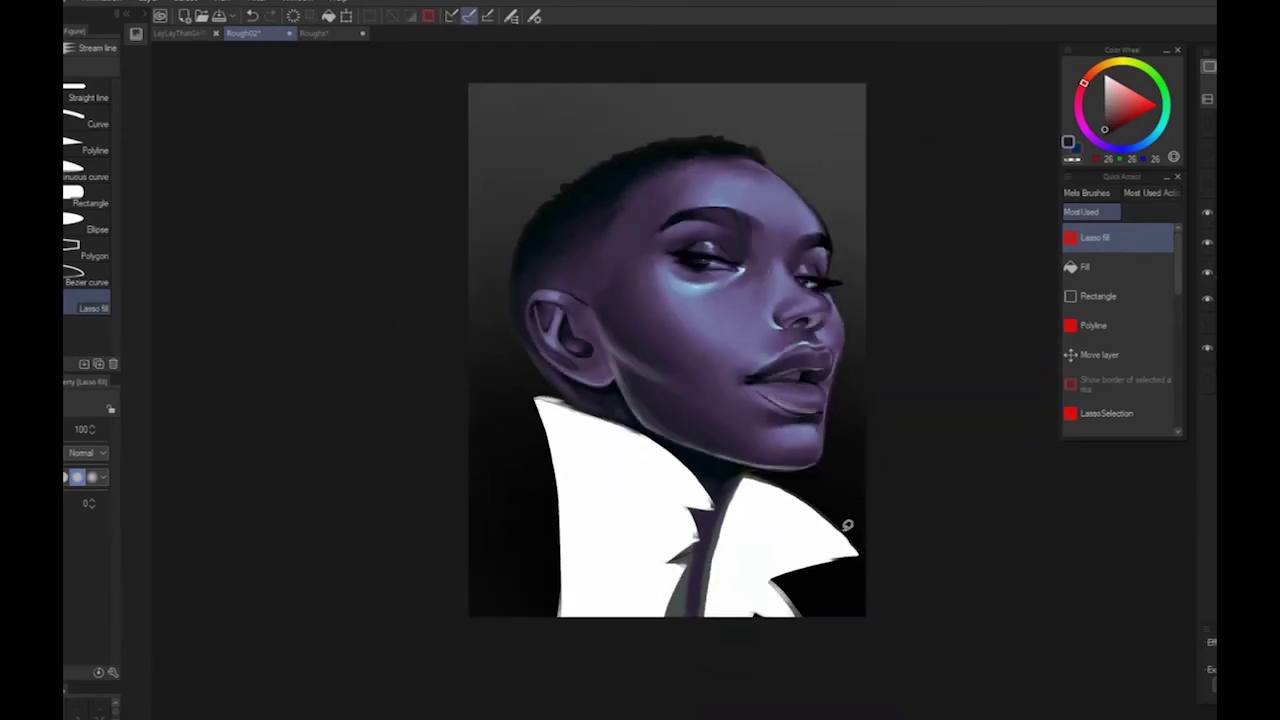
left_click(1207, 242)
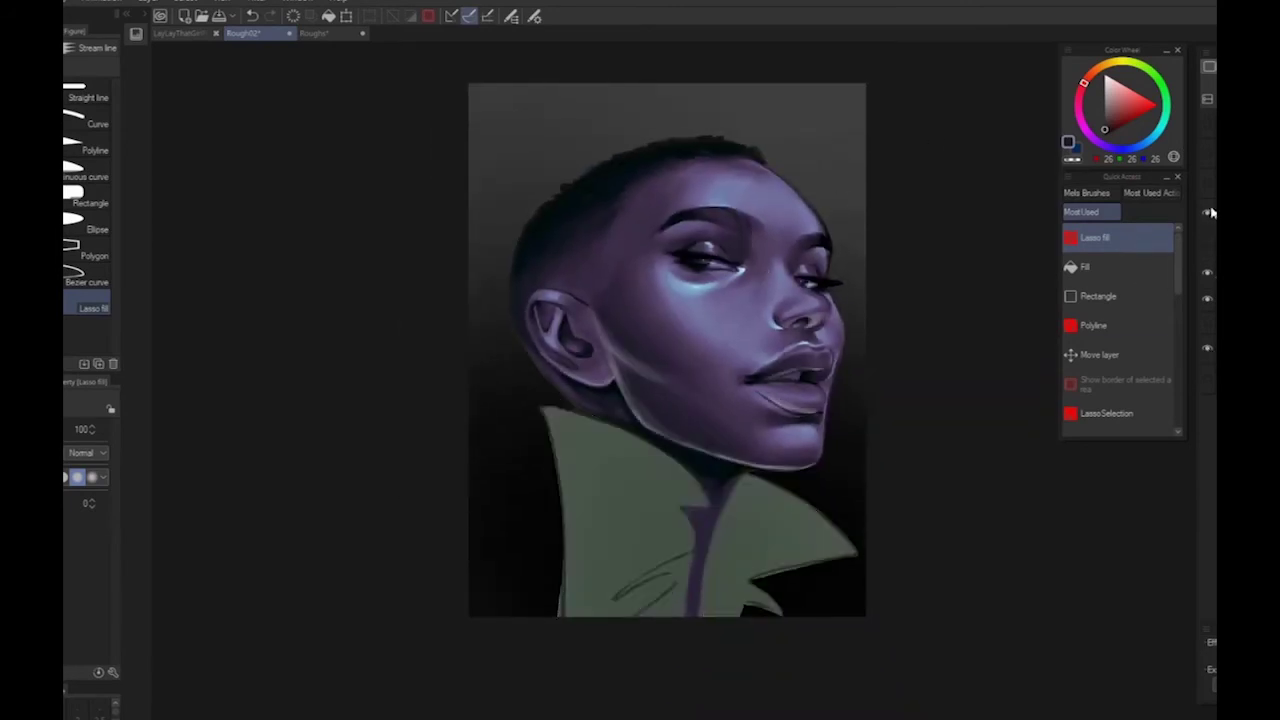
left_click(1207, 212)
left_click_drag(866, 613, 1027, 715)
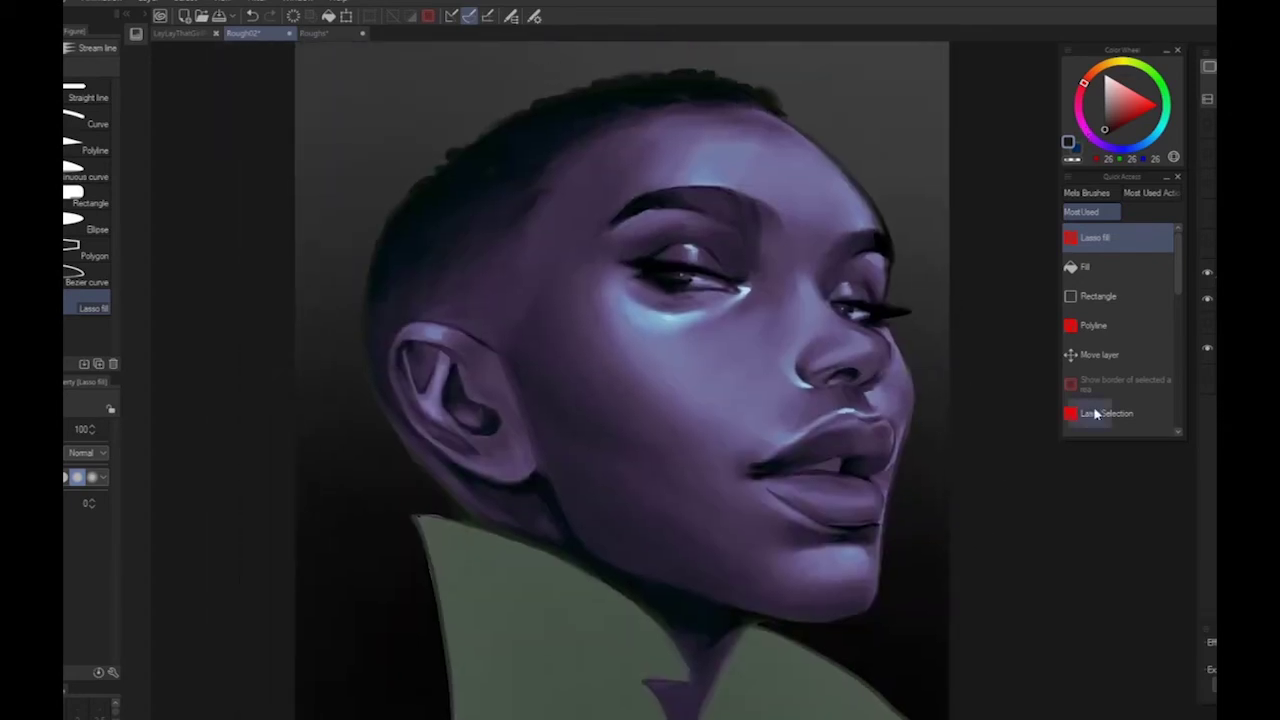
Dab a light highlight into the white of the far eye with Flat marker 2 at brush size 30
left_click(710, 262, "alt")
left_click(1106, 97)
scroll(1175, 334, "down", 5)
left_click(1102, 341)
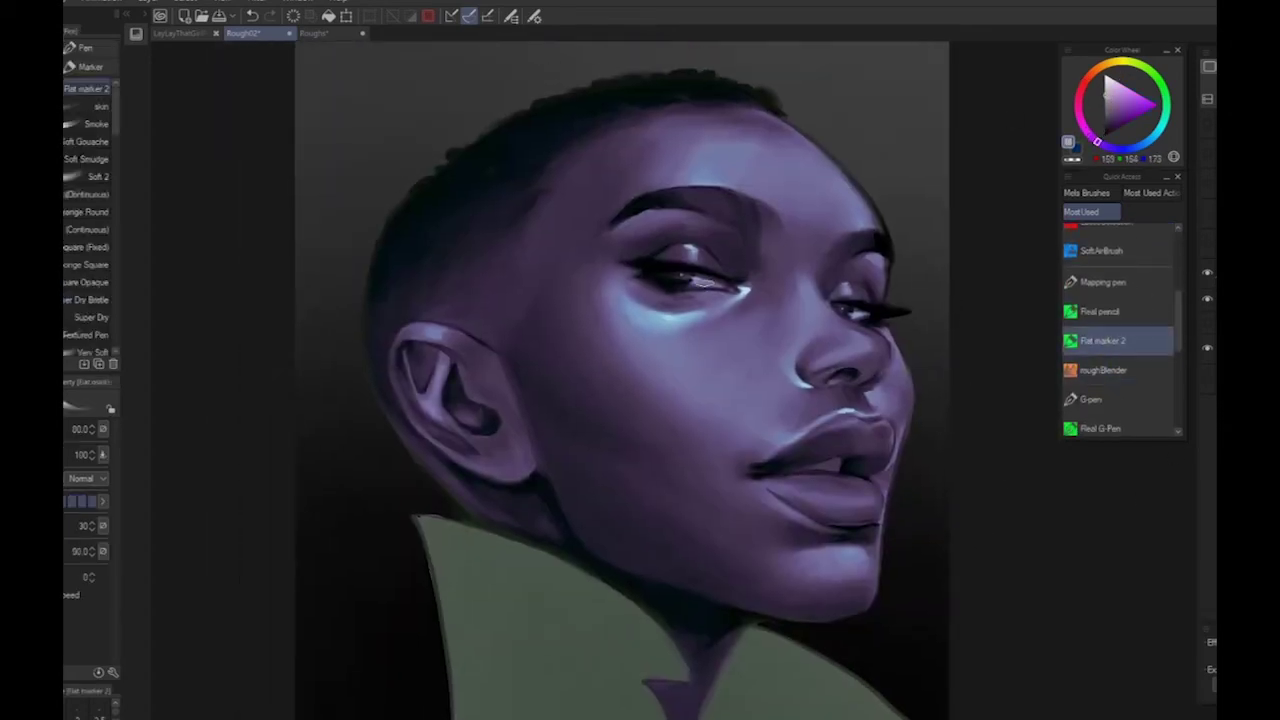
left_click(1110, 80)
scroll(676, 581, "down", 1)
left_click_drag(676, 581, 672, 553)
scroll(876, 715, "down", 2)
scroll(876, 715, "up", 3)
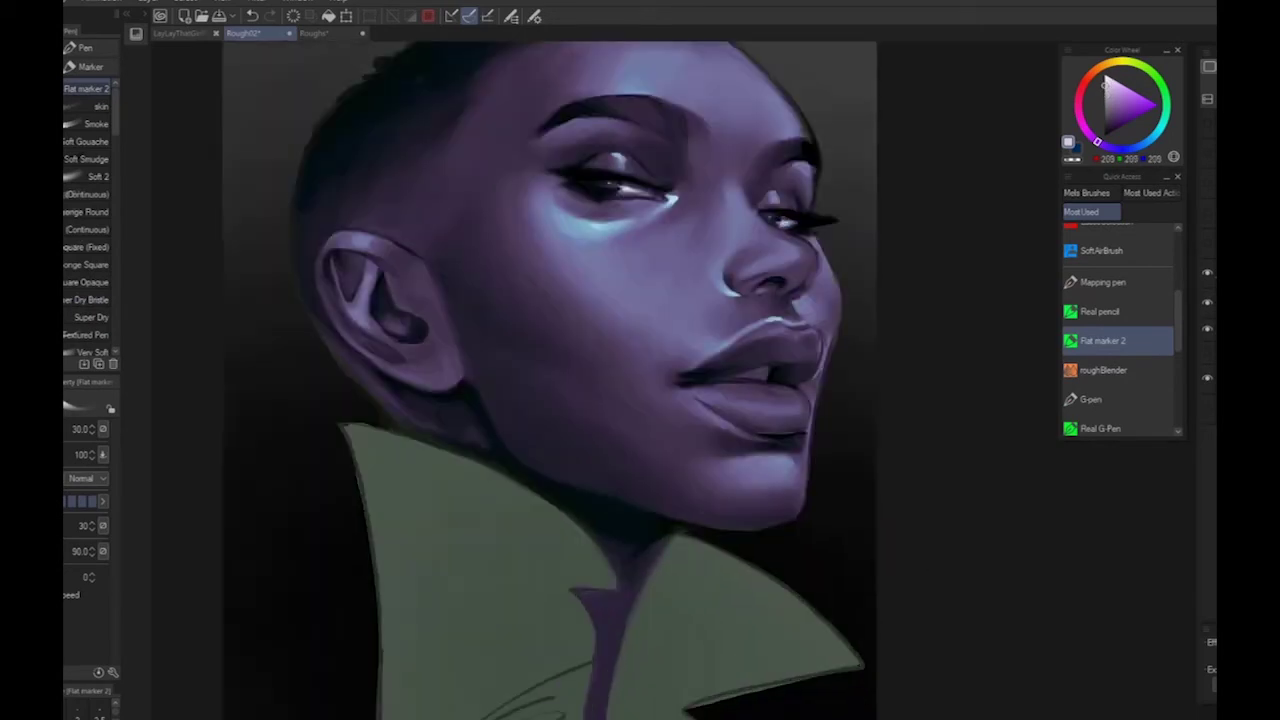
left_click(788, 222, "alt")
left_click(800, 218, "alt")
left_click(796, 222)
Darken the iris and lower lash area of the near eye with sampled dark blue tones
left_click(606, 223, "alt")
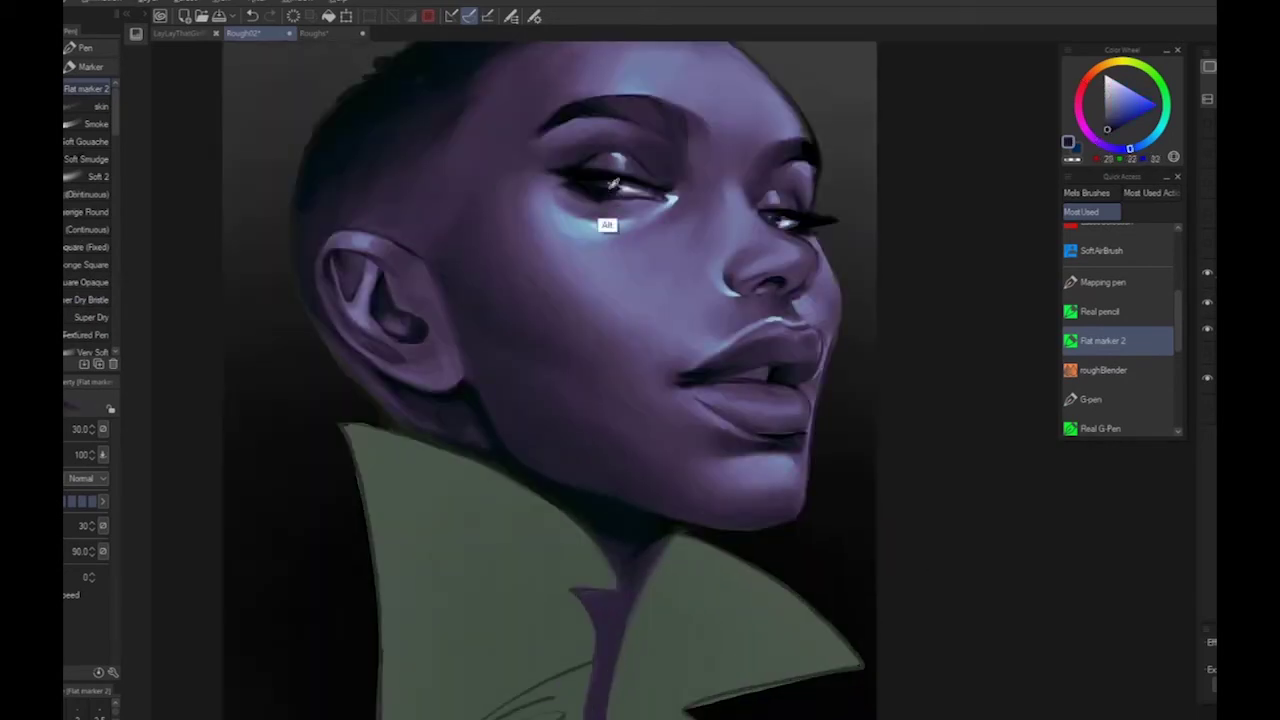
left_click_drag(594, 188, 606, 190)
left_click(592, 236, "alt")
left_click(596, 186, "alt")
left_click(594, 185)
scroll(585, 340, "down", 3)
scroll(693, 476, "up", 2)
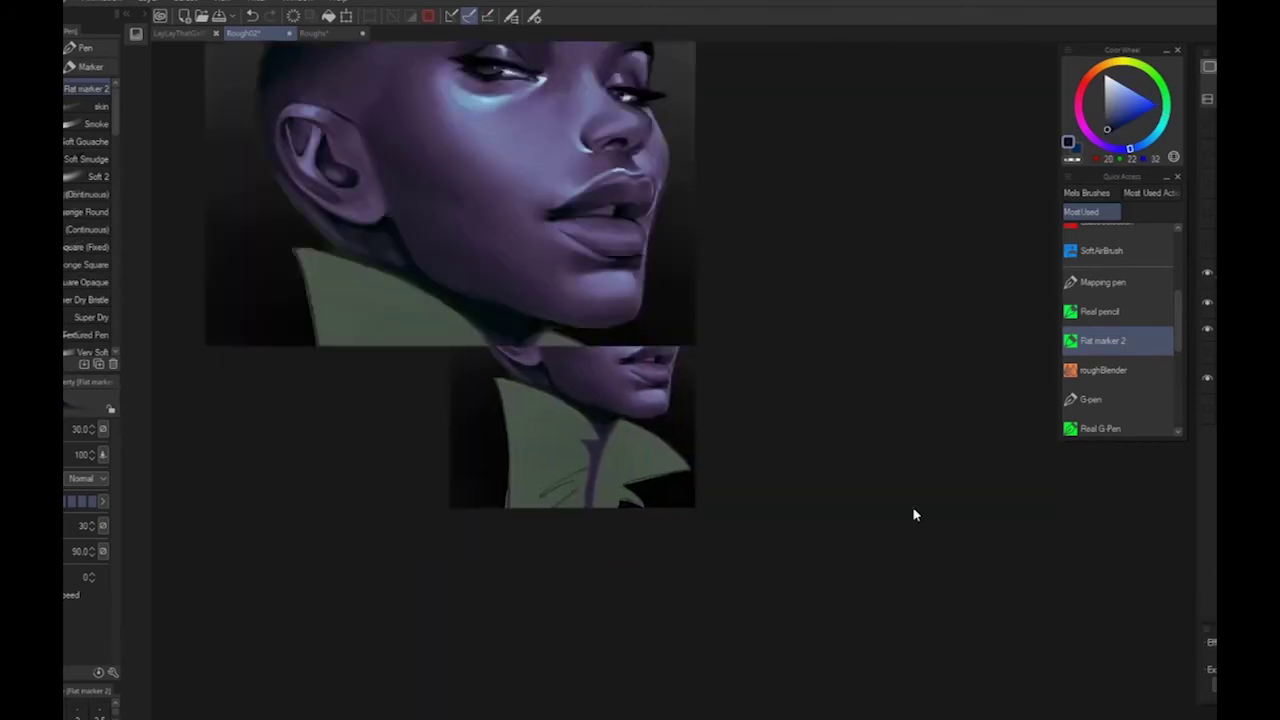
left_click_drag(823, 271, 948, 509)
Paint a pale blue highlight along the edge of the nostril with a colour sampled under the near eye
left_click(612, 331, "alt")
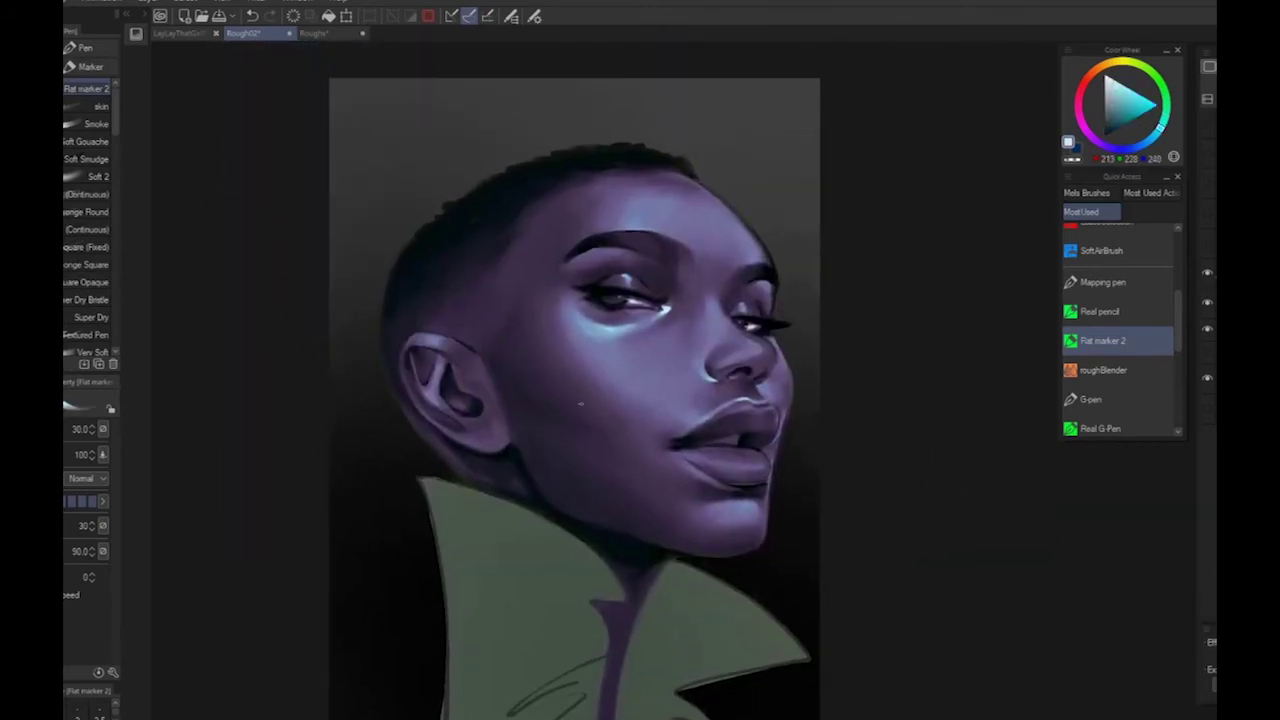
left_click_drag(705, 369, 714, 380)
left_click(711, 415, "alt")
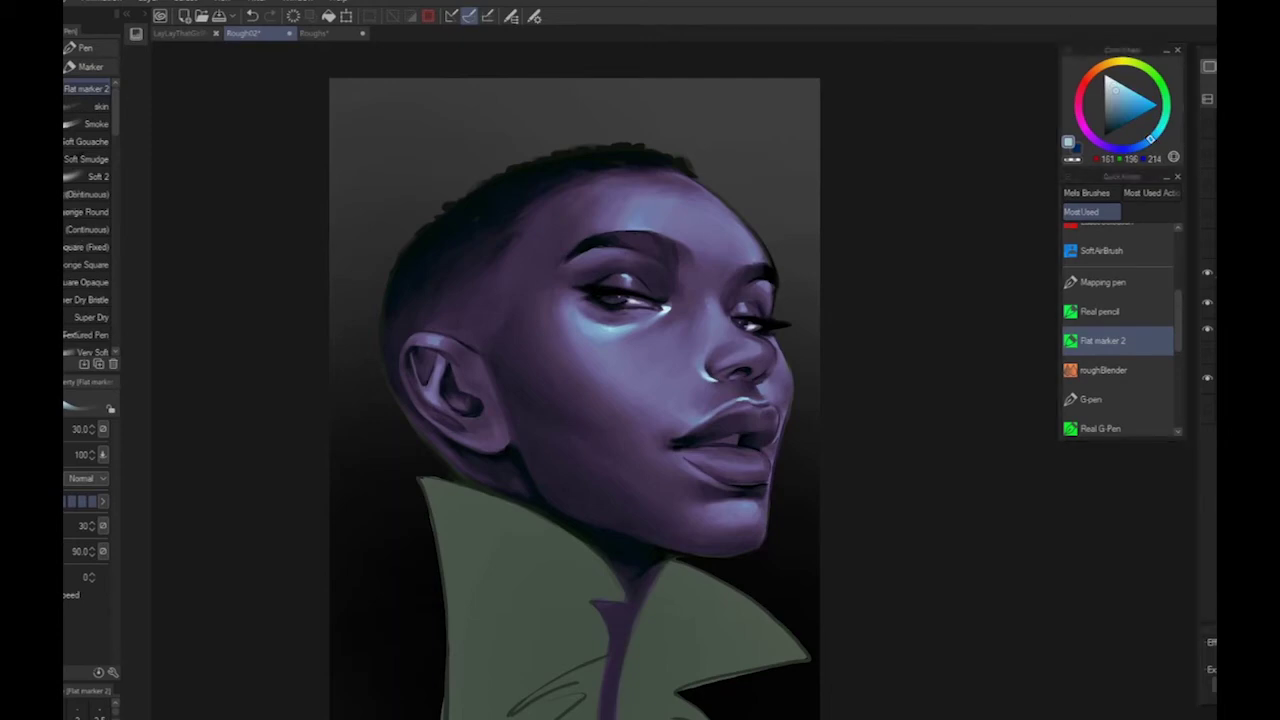
left_click(67, 2)
mouse_move(190, 349)
left_click(352, 353)
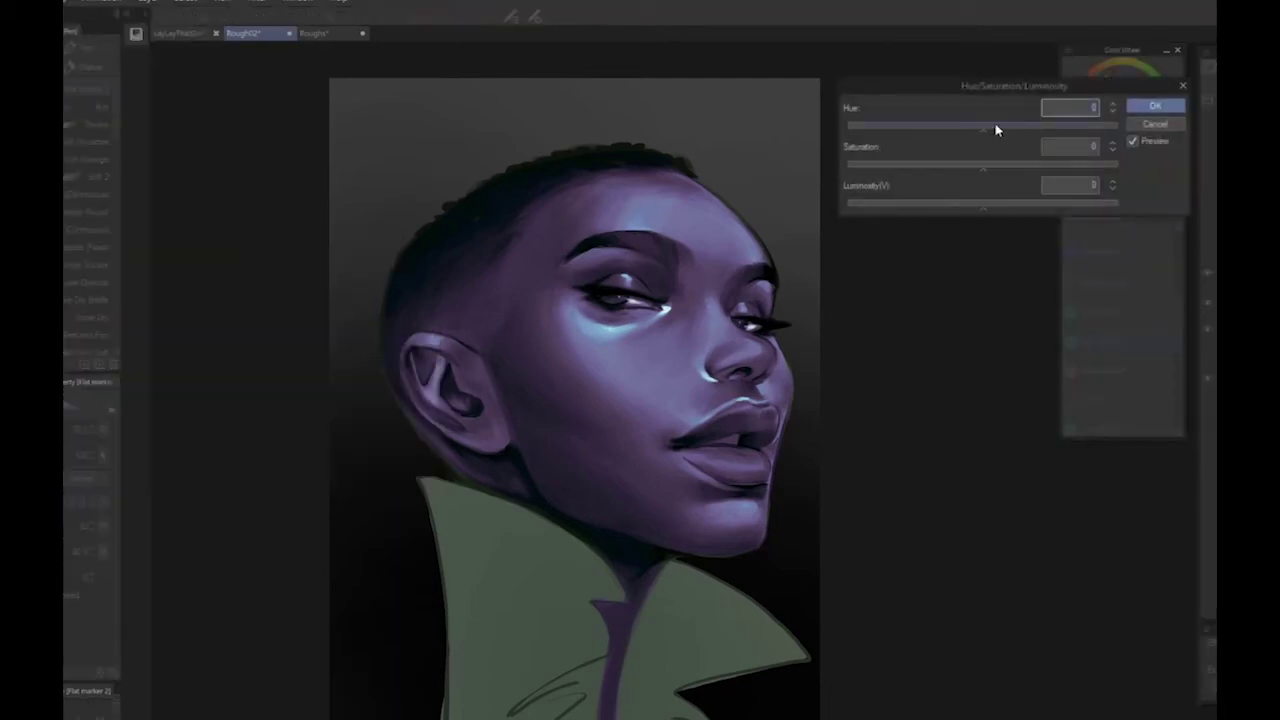
left_click_drag(984, 130, 1039, 152)
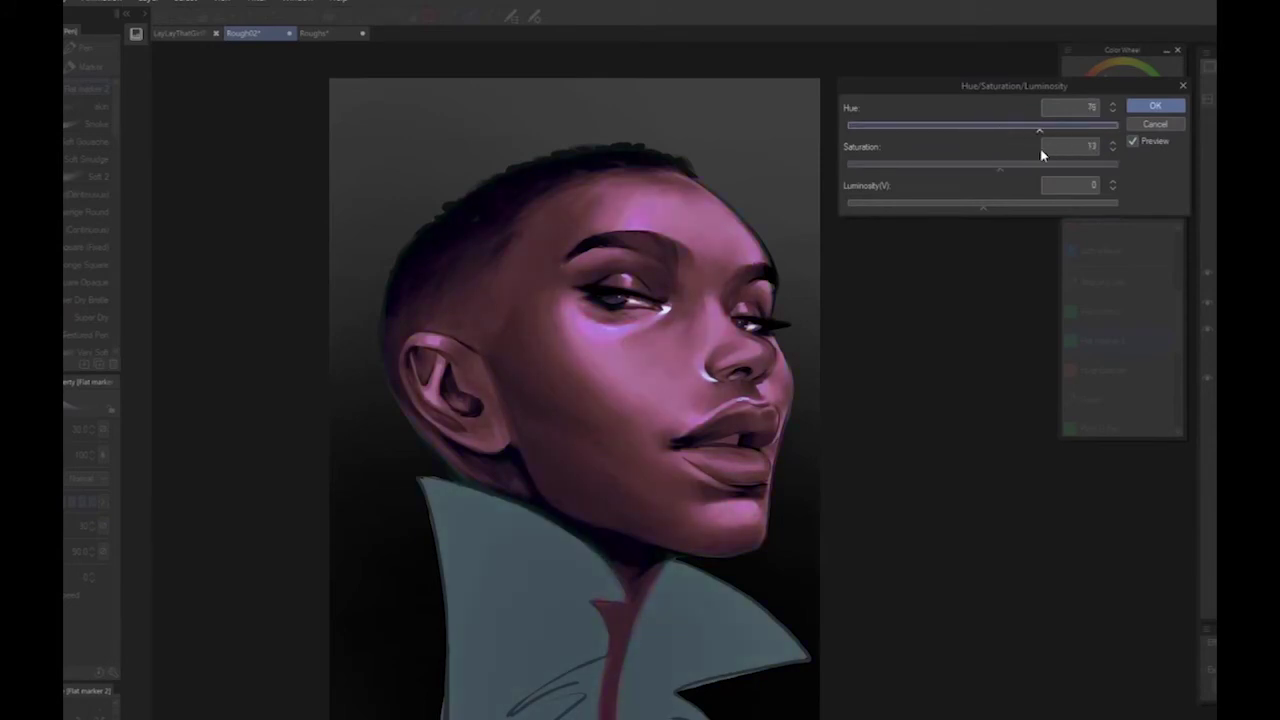
left_click(1140, 127)
Shift the portrait's hue to a warm brown skin tone, apply the correction, and compare it by undoing and redoing
left_click(67, 2)
mouse_move(150, 332)
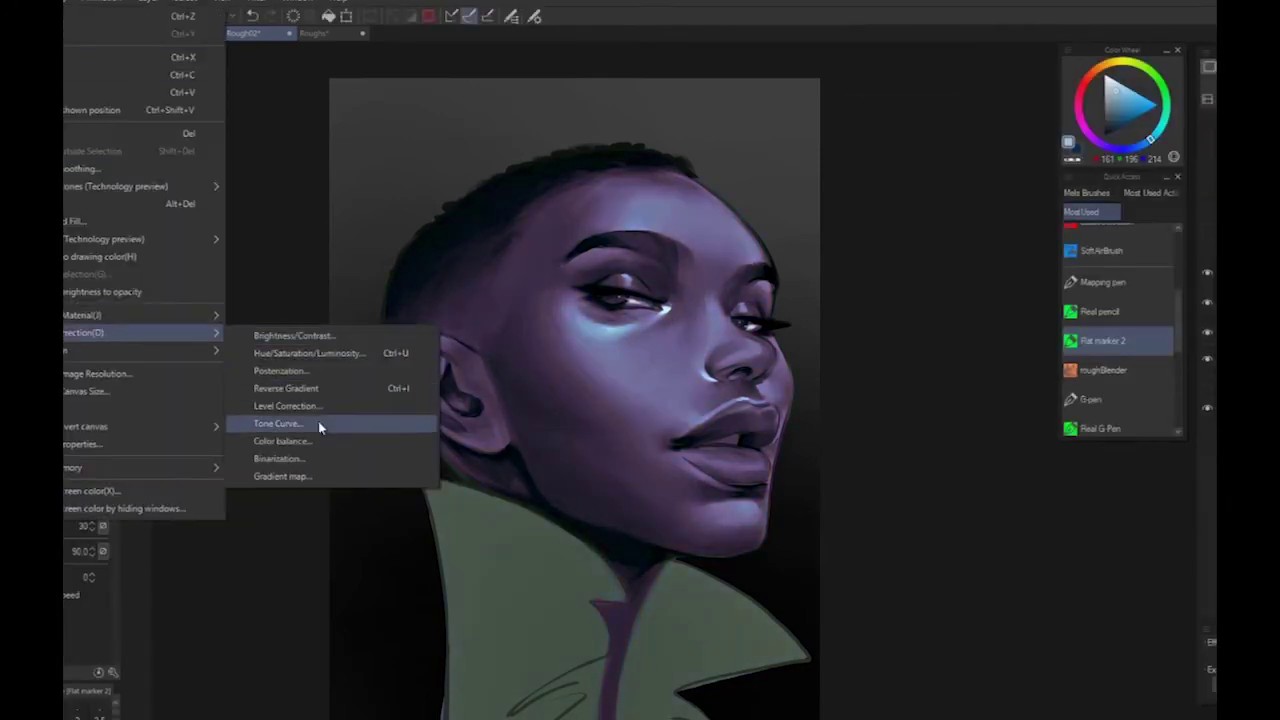
left_click(318, 421)
left_click_drag(967, 133, 1059, 135)
left_click(985, 170)
left_click(1136, 107)
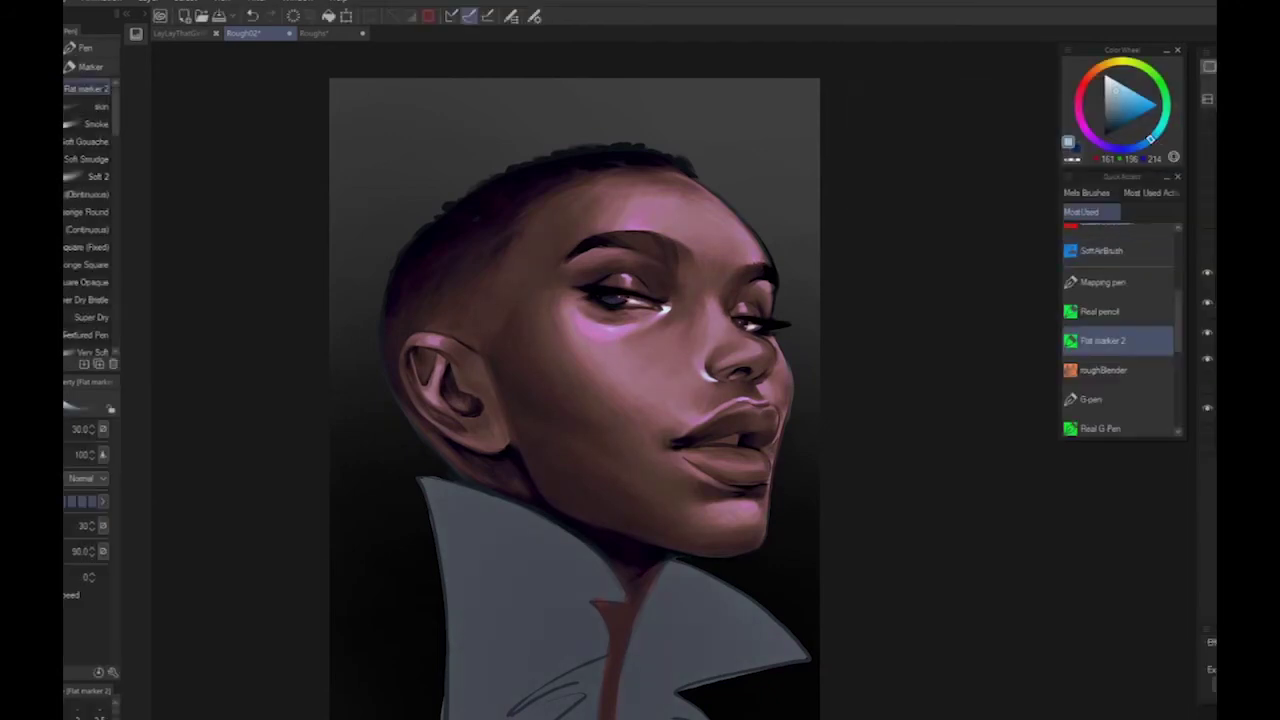
key("ctrl+z")
key("ctrl+y")
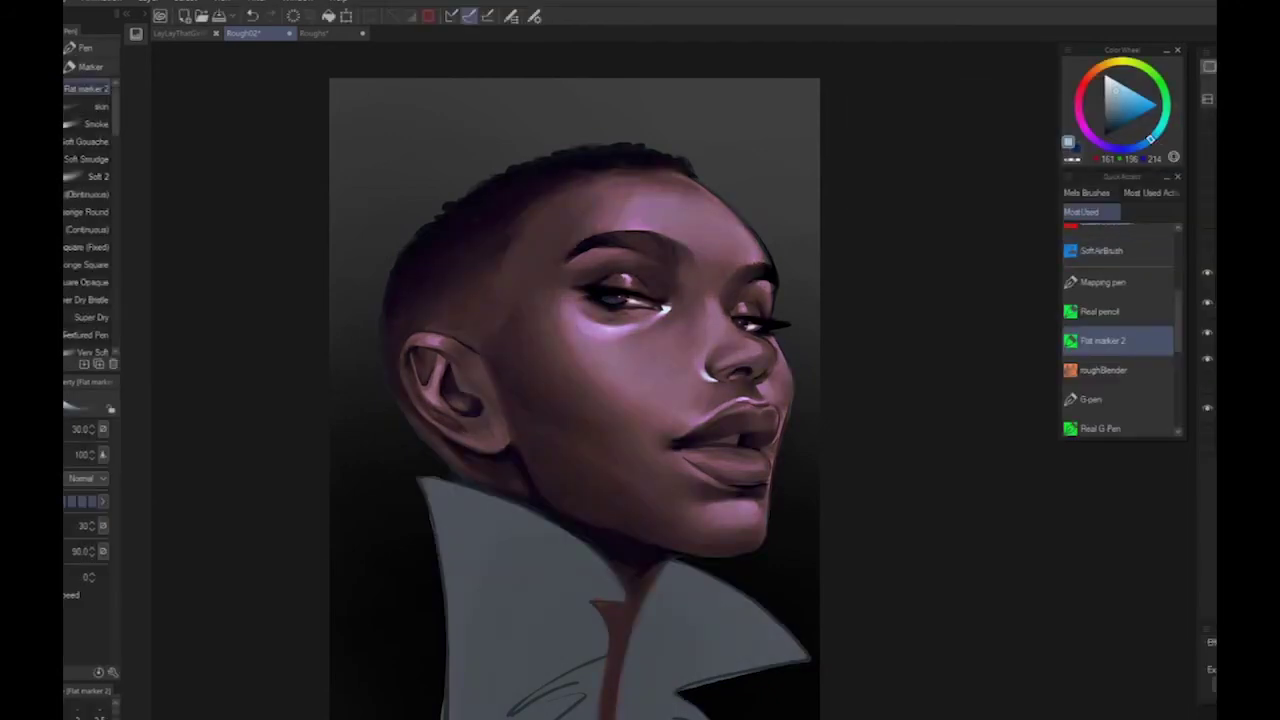
scroll(820, 402, "down", 3)
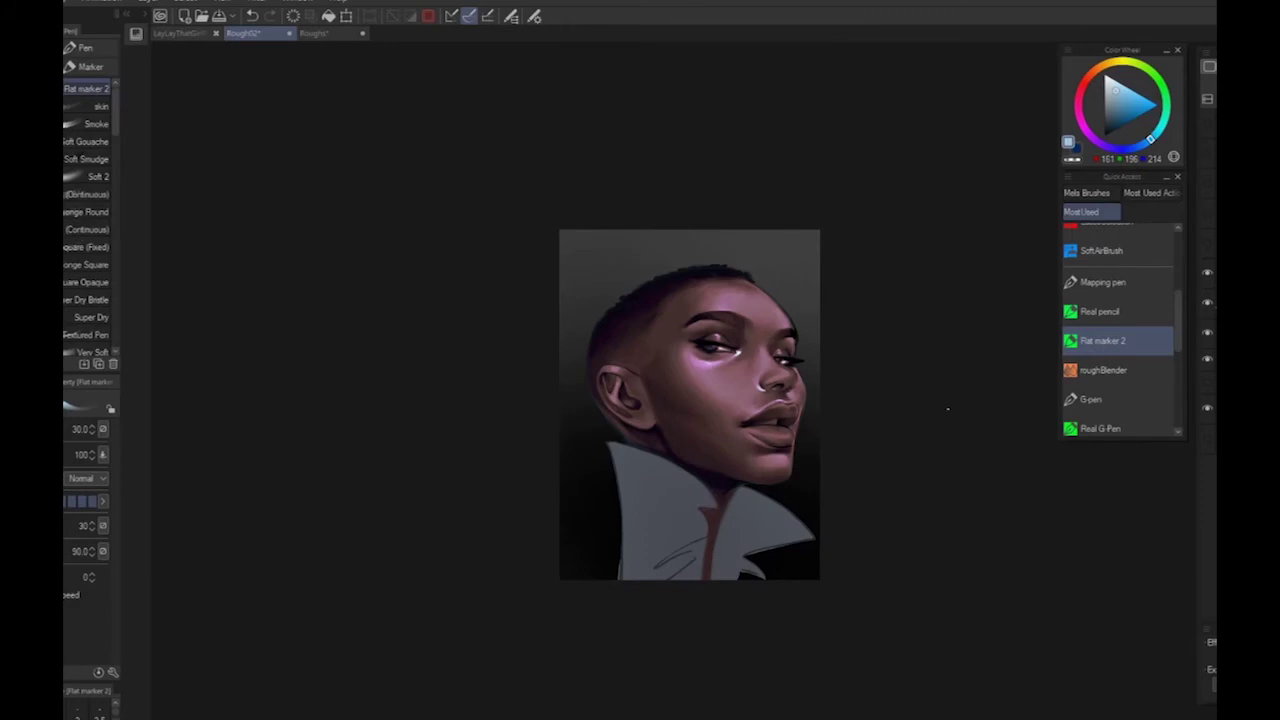
scroll(947, 408, "up", 3)
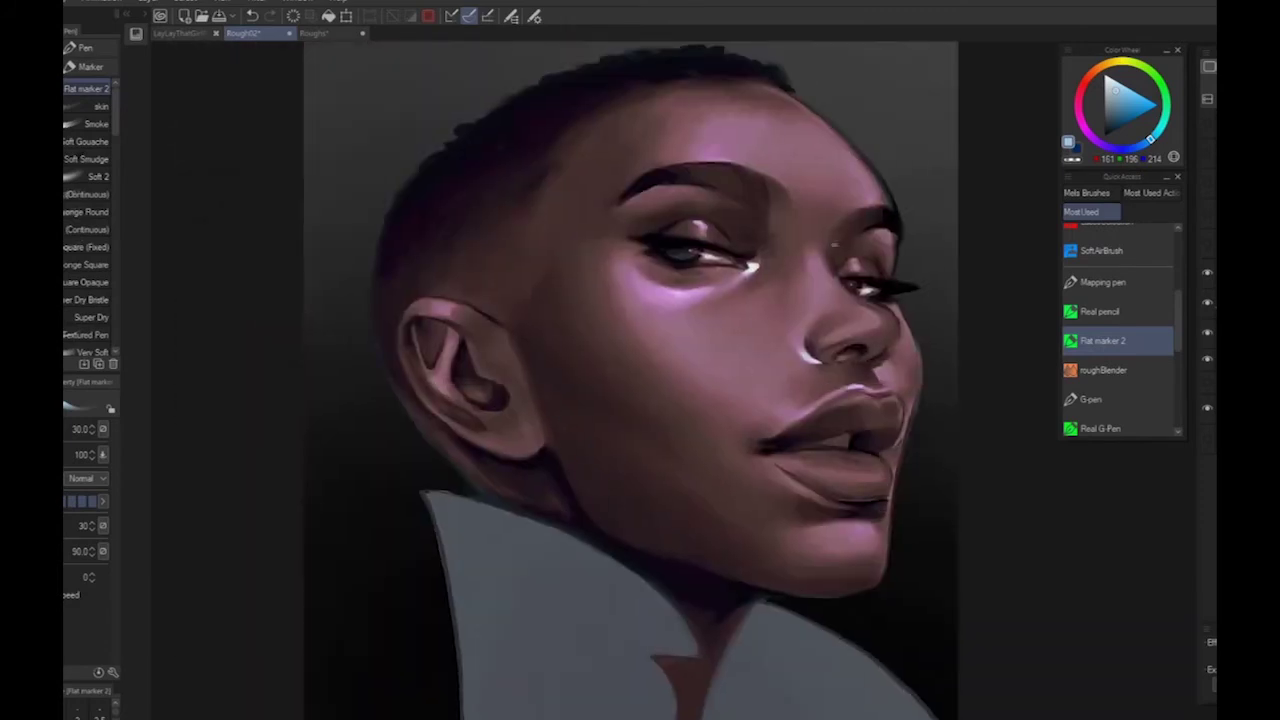
Sample tones from the cheek and compare the warm recoloured portrait with the purple-blue version beneath it
left_click(624, 313, "alt")
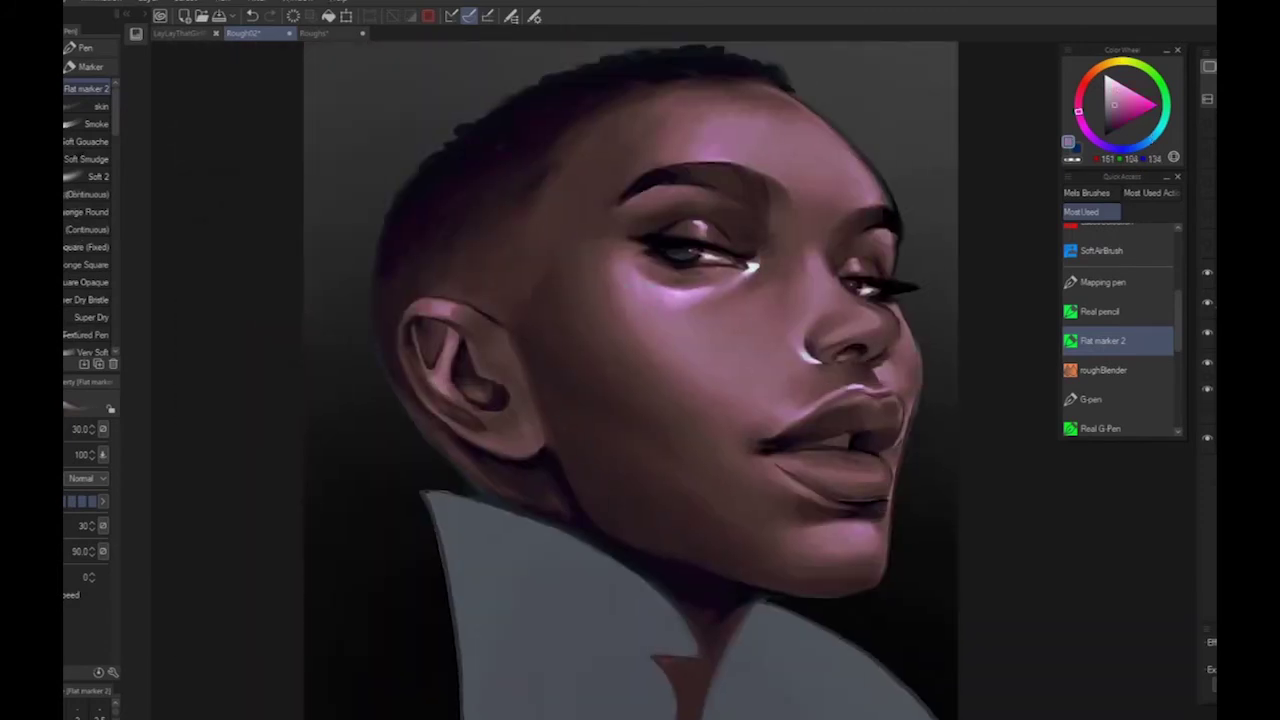
left_click(666, 296, "alt")
left_click(628, 312, "alt")
scroll(646, 379, "down", 5)
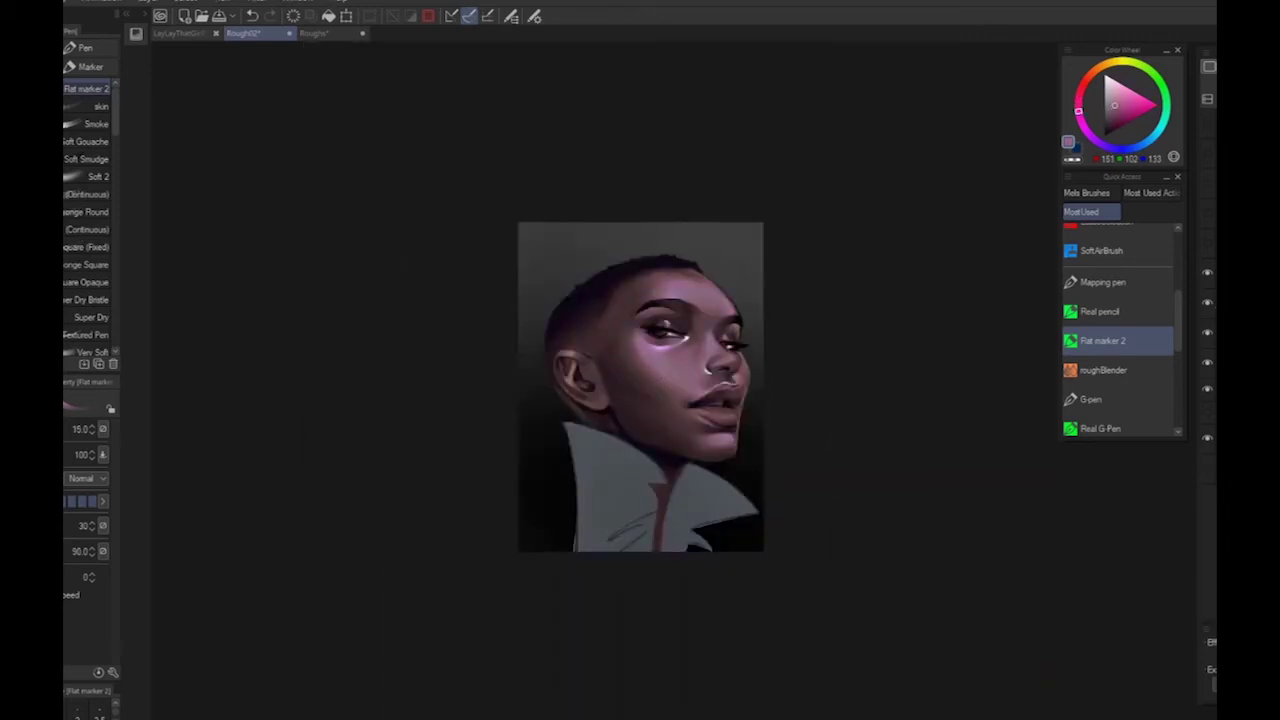
scroll(842, 460, "down", 3)
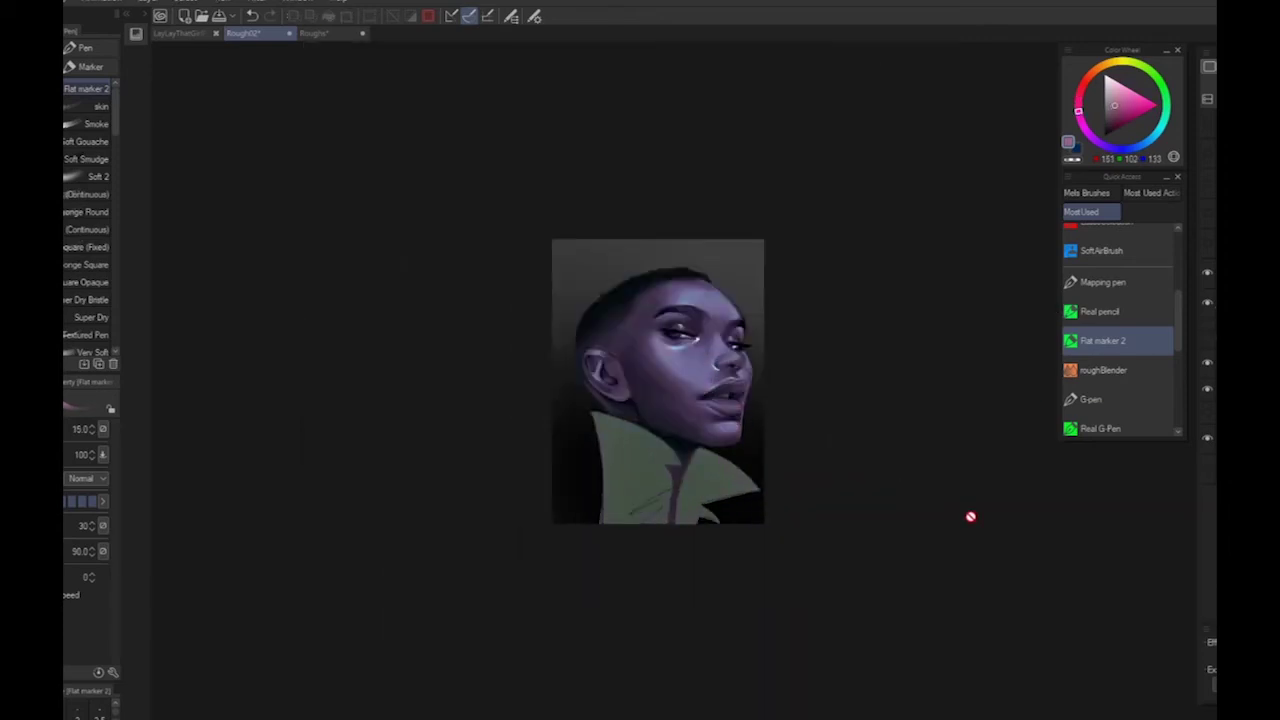
left_click(1211, 307)
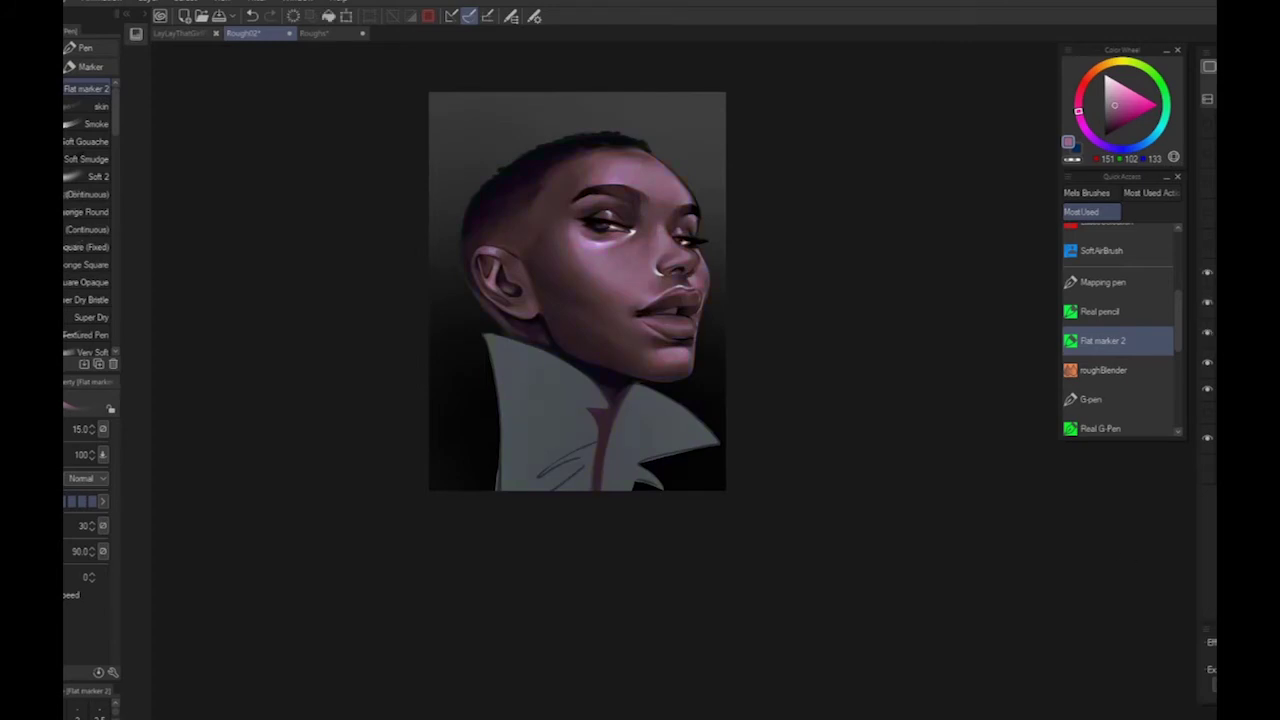
Softly erase the warm recoloured layer around the hair and side of the face using SoftAirBrush with transparent colour
scroll(1125, 311, "up", 1)
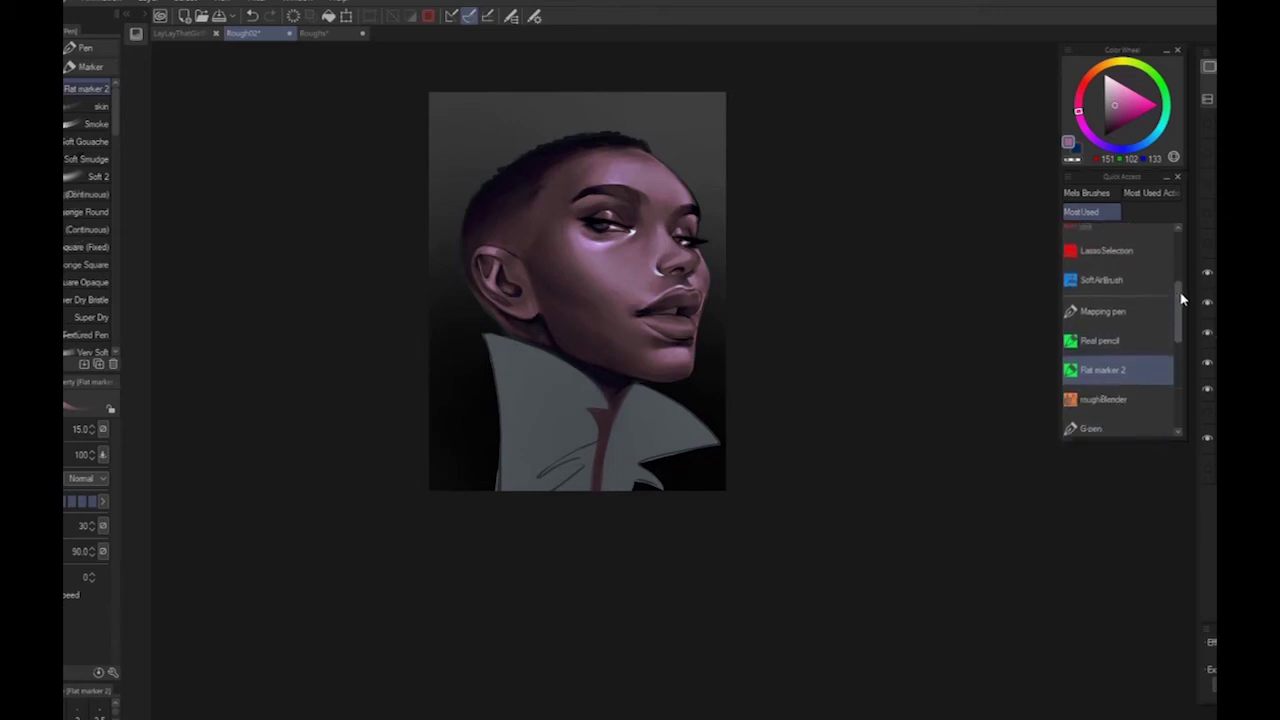
left_click(1101, 274)
key("ctrl")
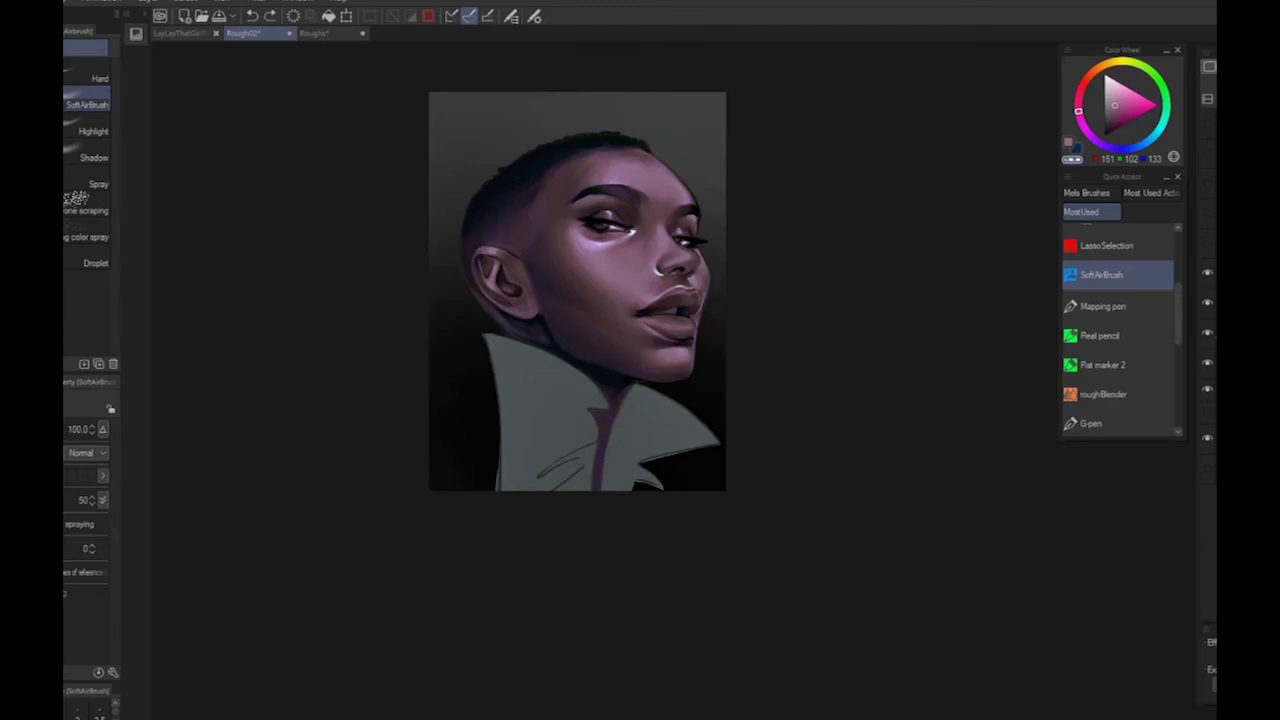
scroll(791, 611, "down", 2)
scroll(791, 611, "up", 4)
left_click_drag(704, 443, 888, 681)
scroll(593, 462, "down", 4)
scroll(801, 523, "up", 1)
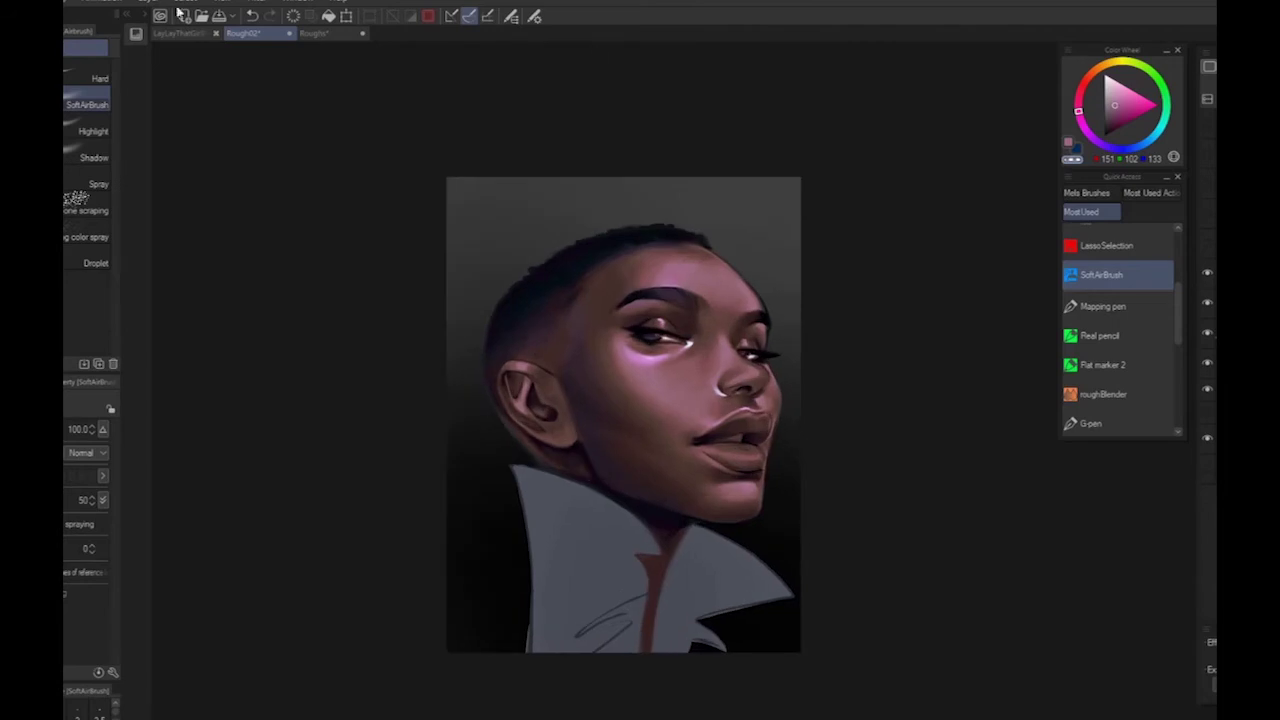
Apply a Color balance correction to the warm recoloured layer, shifting it to a cooler mauve tone
left_click(24, 2)
mouse_move(110, 332)
left_click(322, 445)
mouse_move(1035, 199)
left_mouse_down()
mouse_move(993, 203)
mouse_move(1044, 232)
mouse_move(1030, 201)
left_mouse_up()
left_click(915, 290)
left_click_drag(1038, 225, 1034, 257)
left_click(1208, 158)
Compare the mauve recoloured portrait with the purple-blue version by hiding and showing its layer
scroll(969, 648, "up", 2)
left_click(1208, 336)
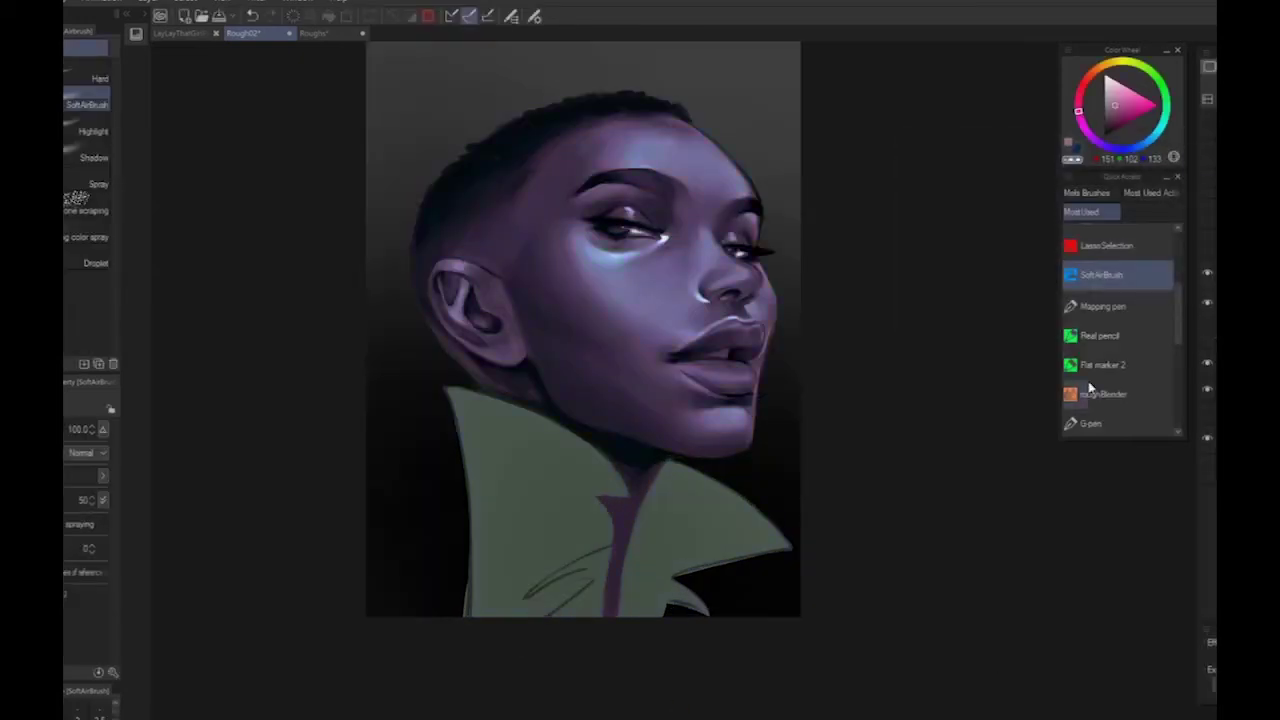
left_click(1208, 336)
scroll(944, 368, "down", 2)
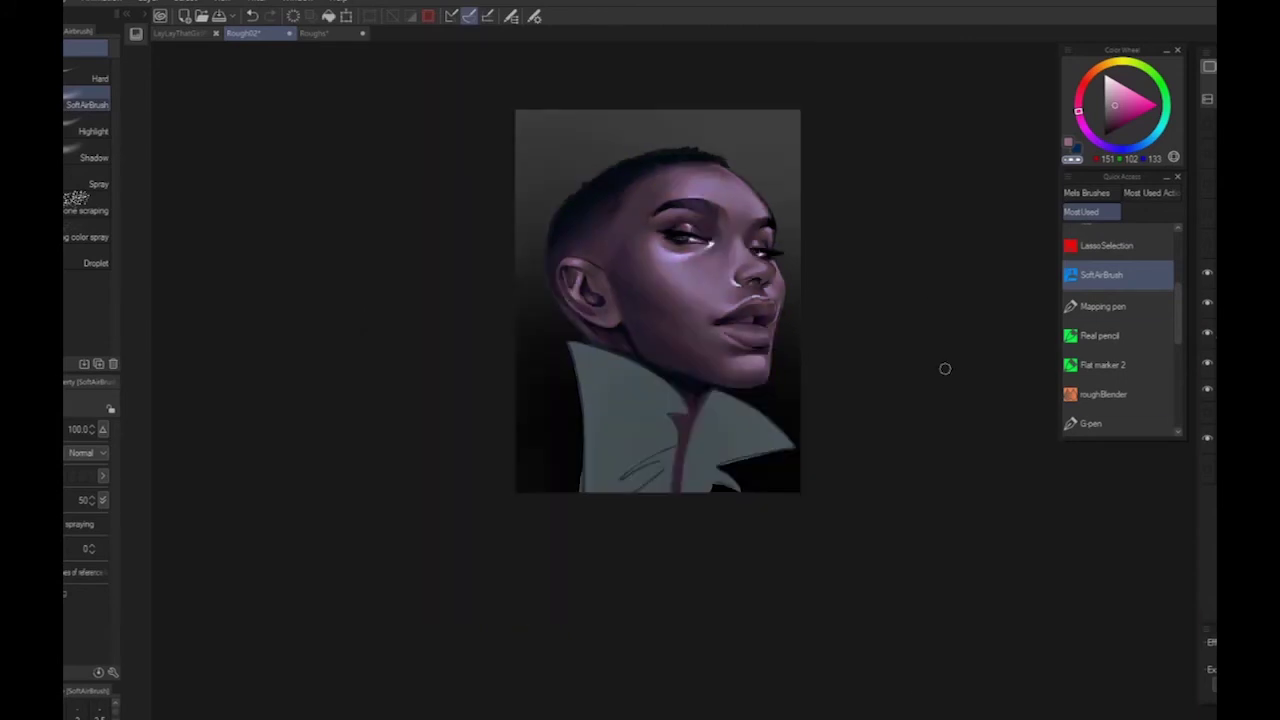
scroll(1004, 398, "down", 2)
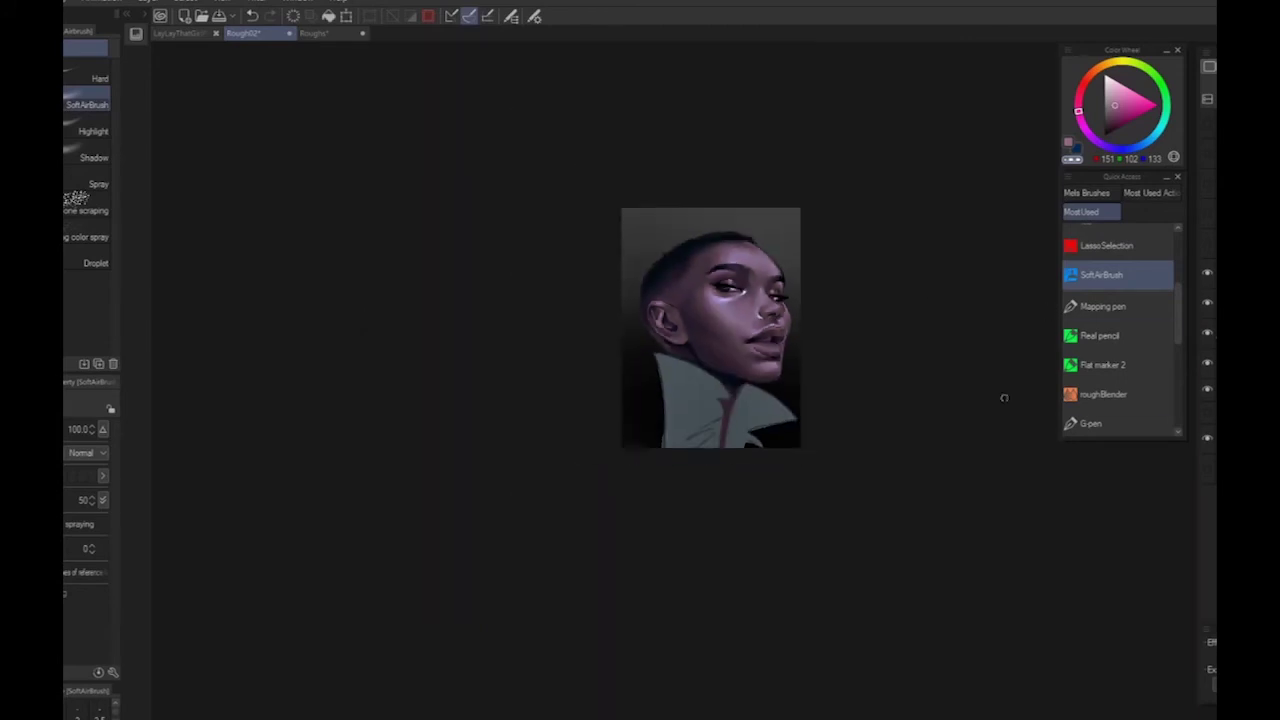
Preview the white collar over the recoloured portrait and hide it again
left_click(1207, 245)
scroll(906, 537, "up", 3)
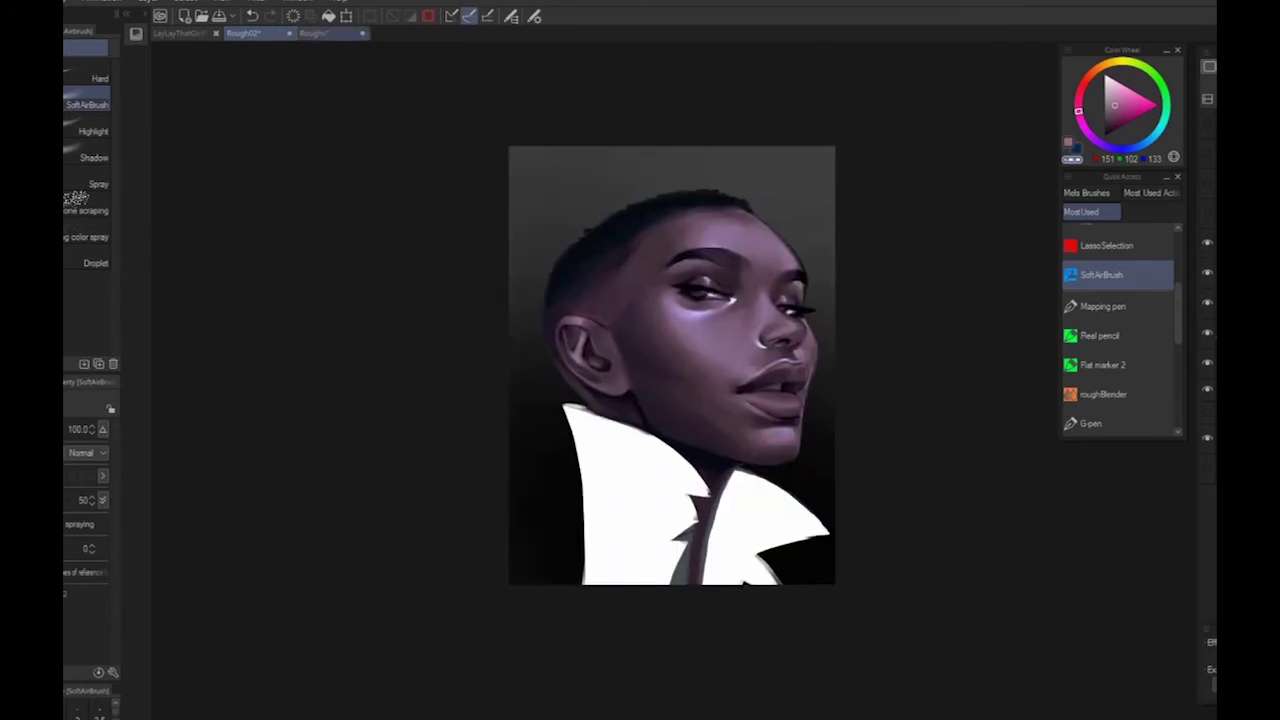
left_click_drag(1207, 244, 1207, 303)
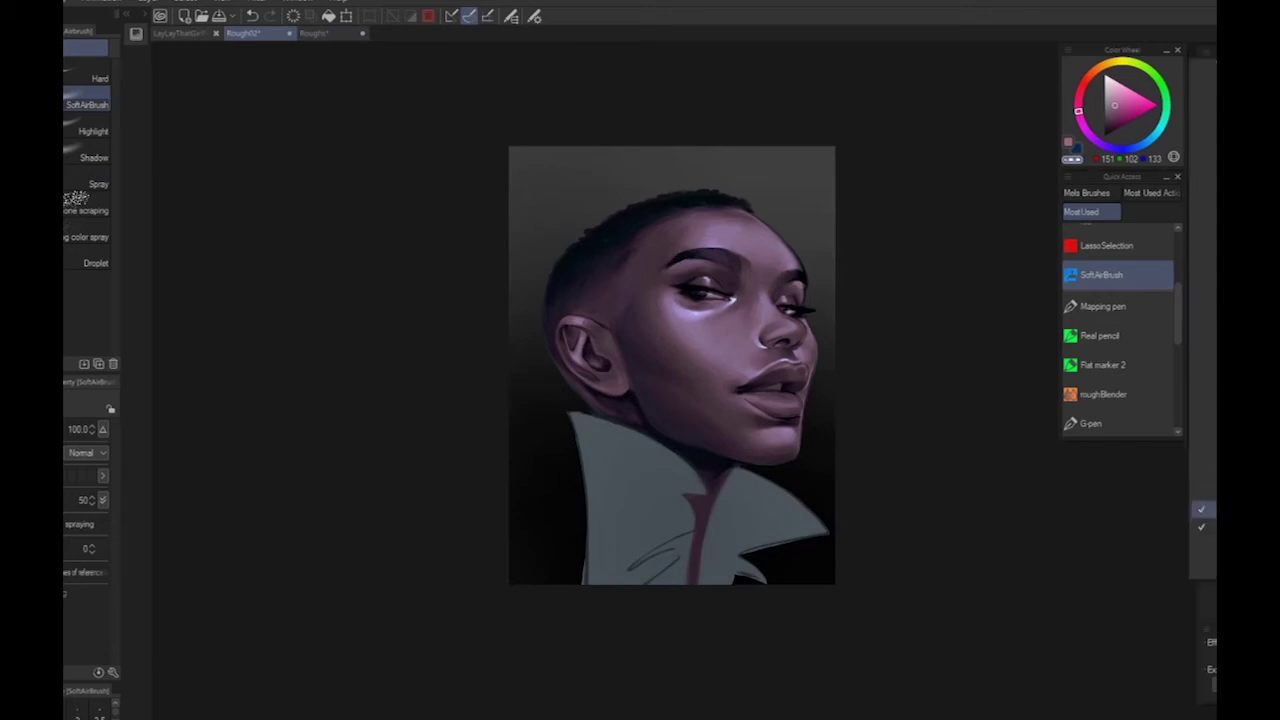
left_click(1207, 437)
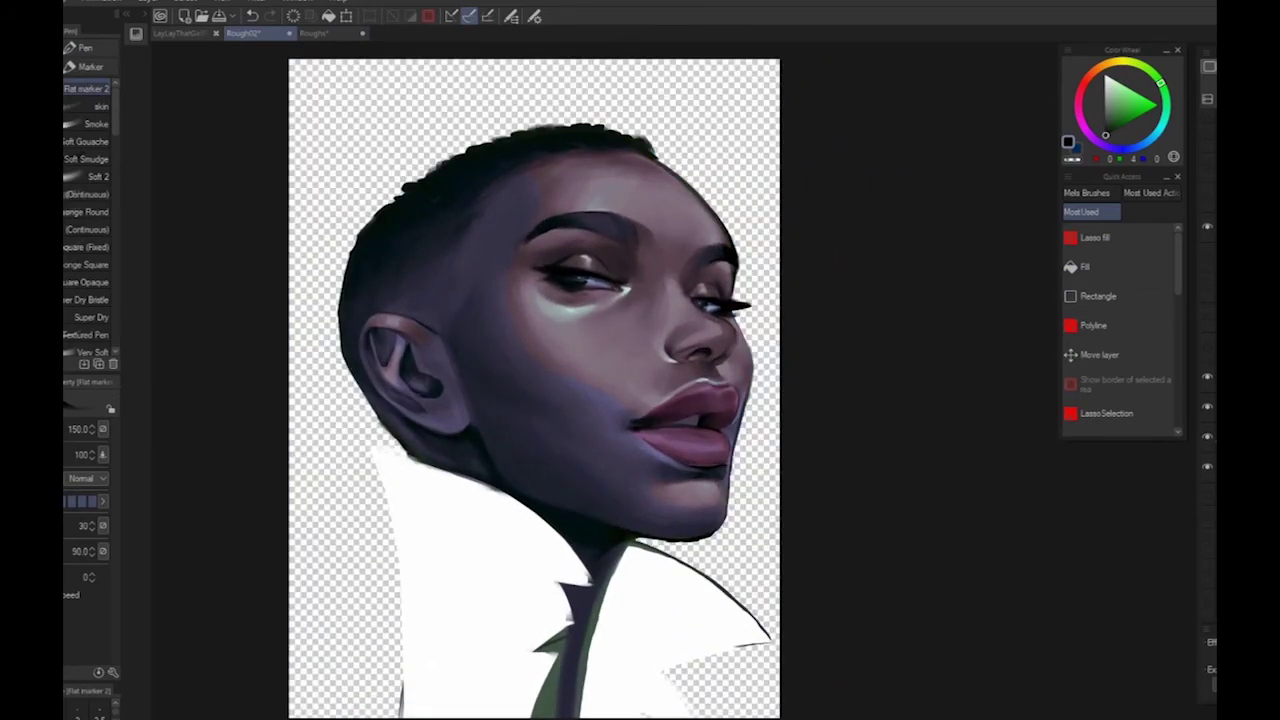
Add a layer to the stack and show the jaw contour highlight, teal background and ImagineFX title layers
right_click(1205, 576)
left_click(1205, 88)
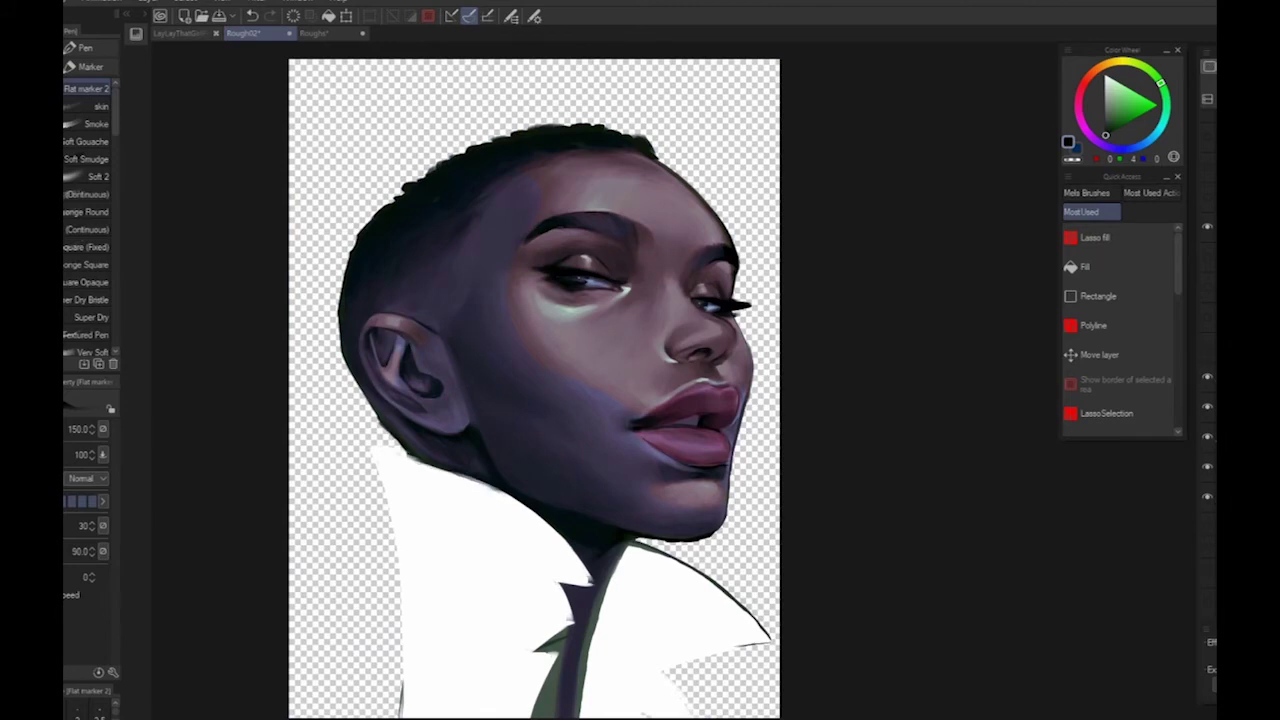
left_click_drag(1208, 212, 1210, 229)
scroll(1208, 420, "down", 5)
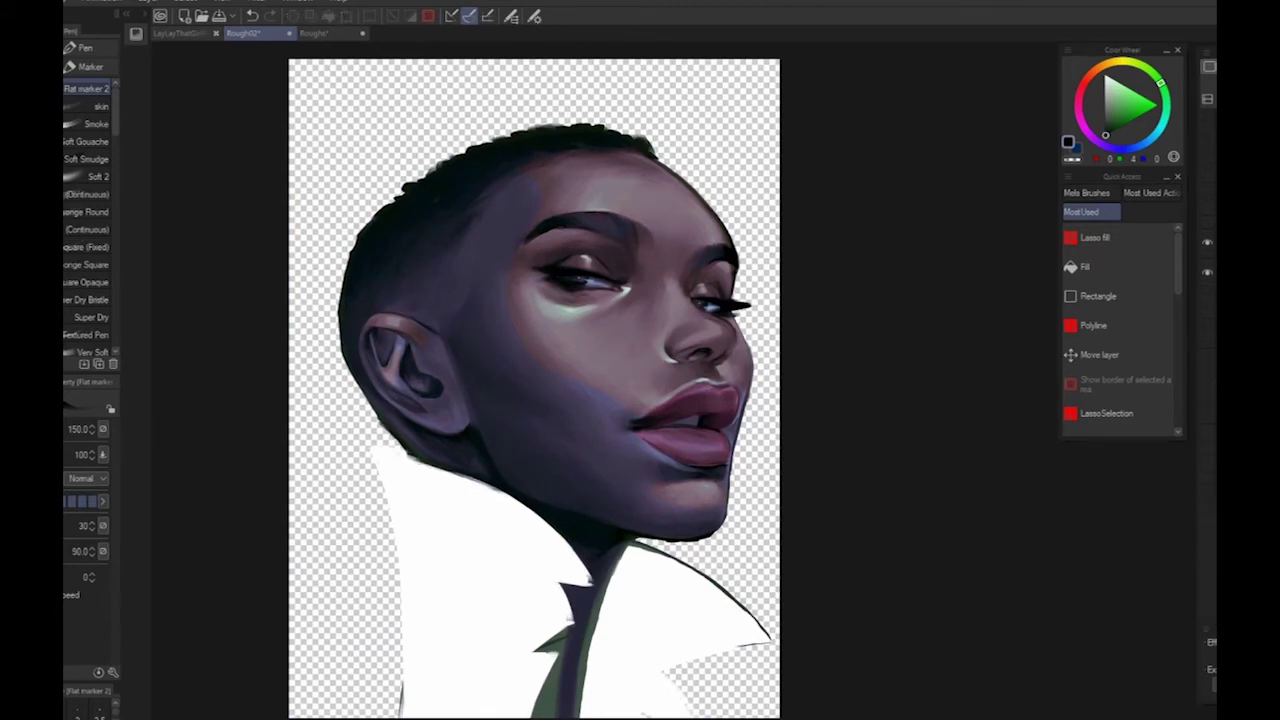
left_click(1207, 216)
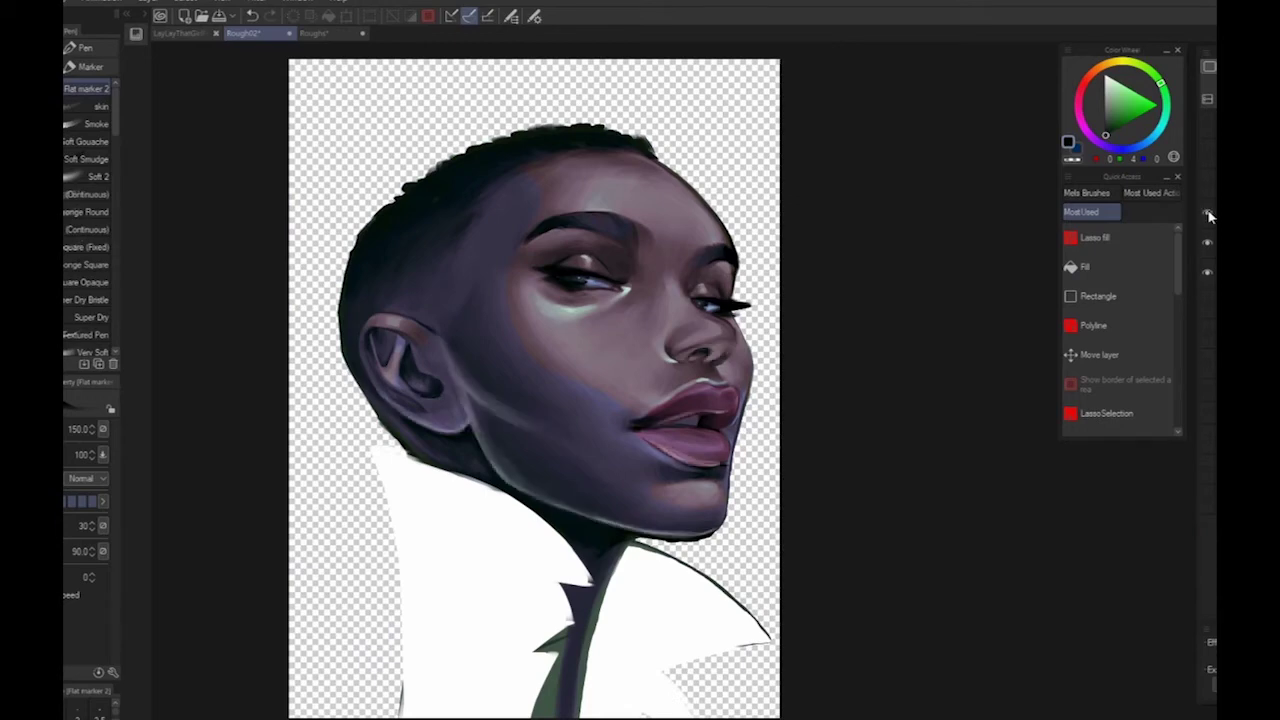
left_click(1208, 468)
left_click(1208, 498)
left_click(1208, 438)
scroll(951, 414, "down", 2)
scroll(938, 410, "up", 2)
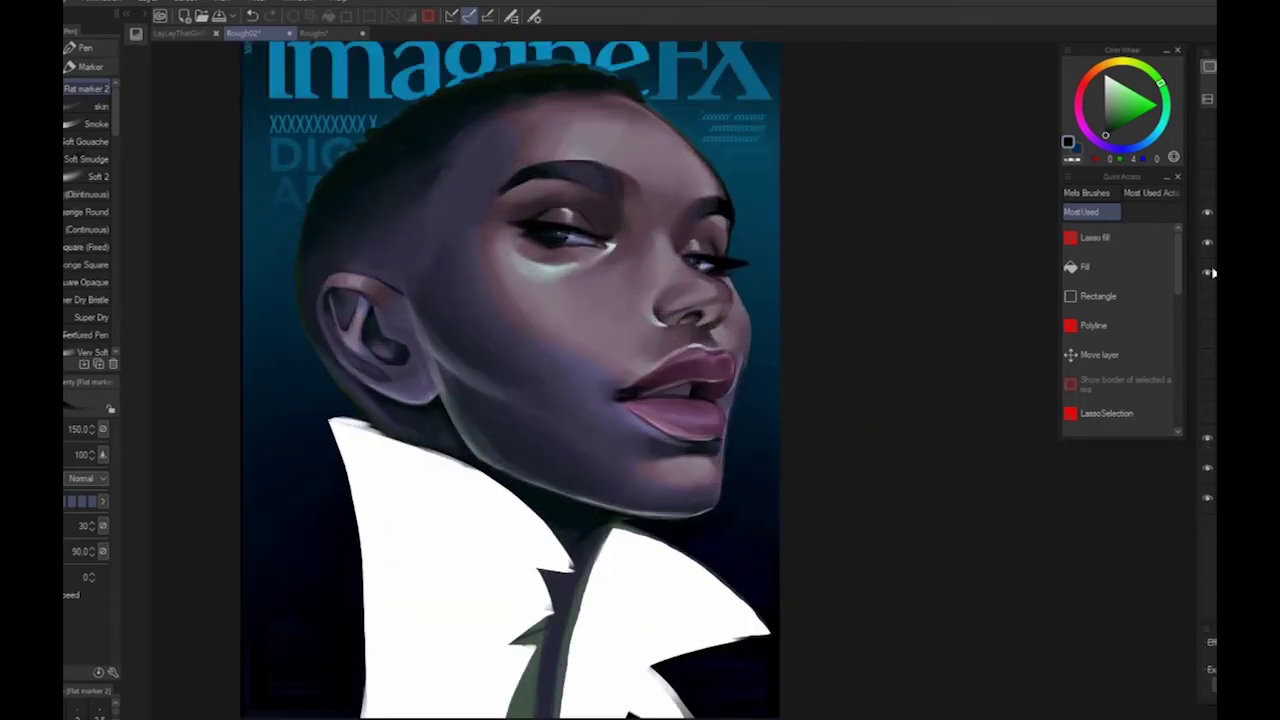
Add another layer and brush sampled skin tones around the near eye with Flat marker 2 at size 150
left_click(1238, 257)
scroll(902, 535, "up", 4)
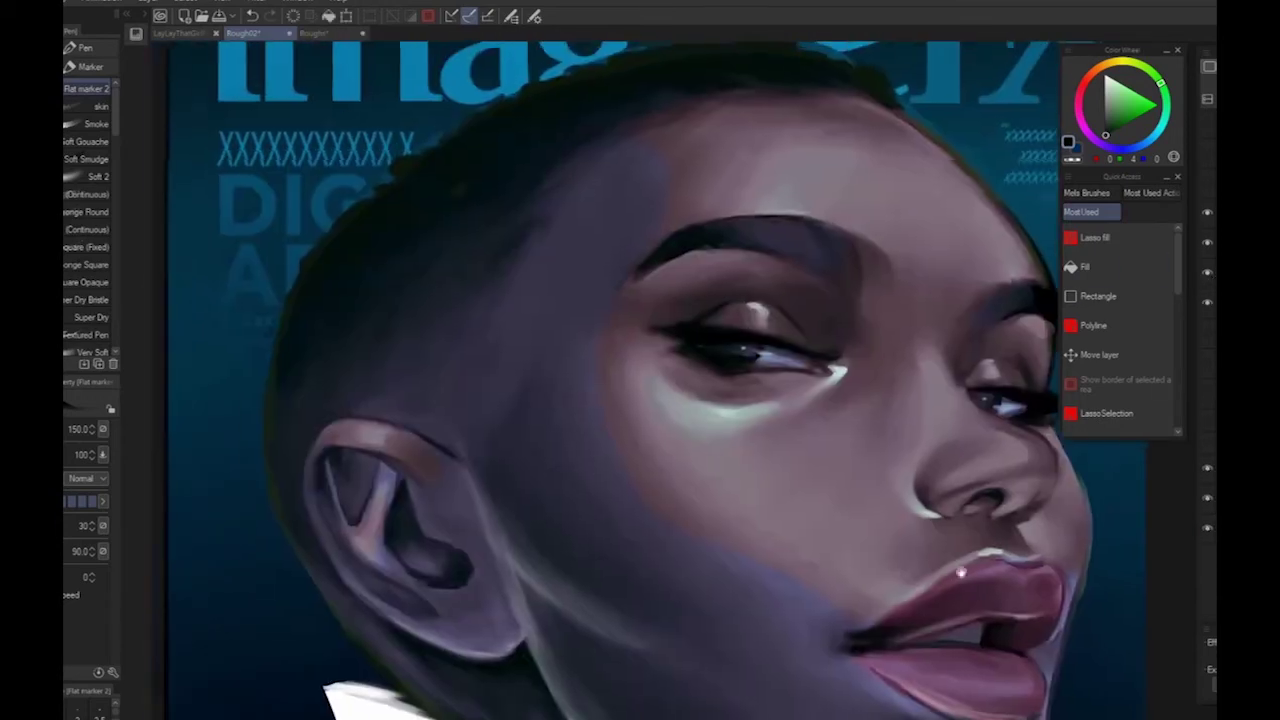
left_click(748, 388, "alt")
mouse_move(752, 391)
left_mouse_down()
mouse_move(741, 334)
mouse_move(693, 374)
mouse_move(707, 378)
mouse_move(676, 350)
left_mouse_up()
left_click(693, 367, "alt")
left_click(700, 375, "alt")
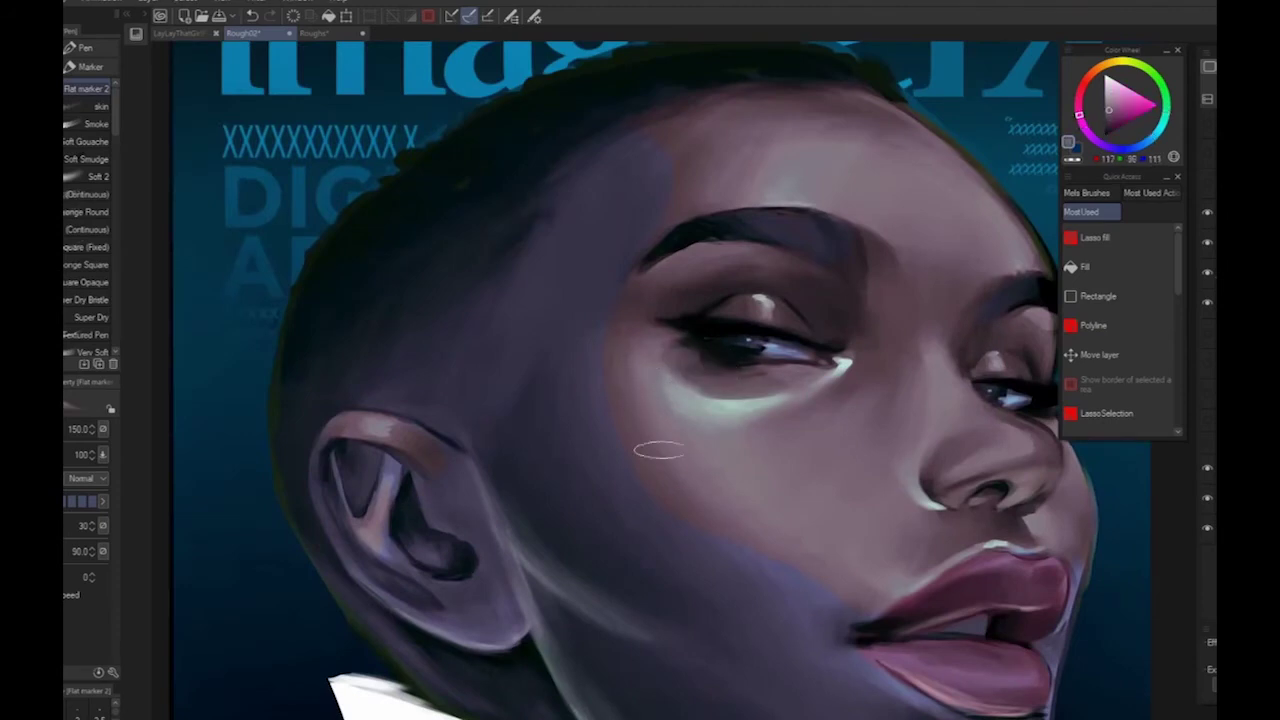
mouse_move(891, 397)
left_mouse_down()
mouse_move(666, 337)
mouse_move(658, 312)
left_mouse_up()
Glaze a dark red tint over the inner corner of the near eye and the side of the nose bridge
left_click(1080, 93)
left_click(1136, 106)
left_click(590, 222, "alt")
left_click(1117, 126)
scroll(643, 406, "down", 1)
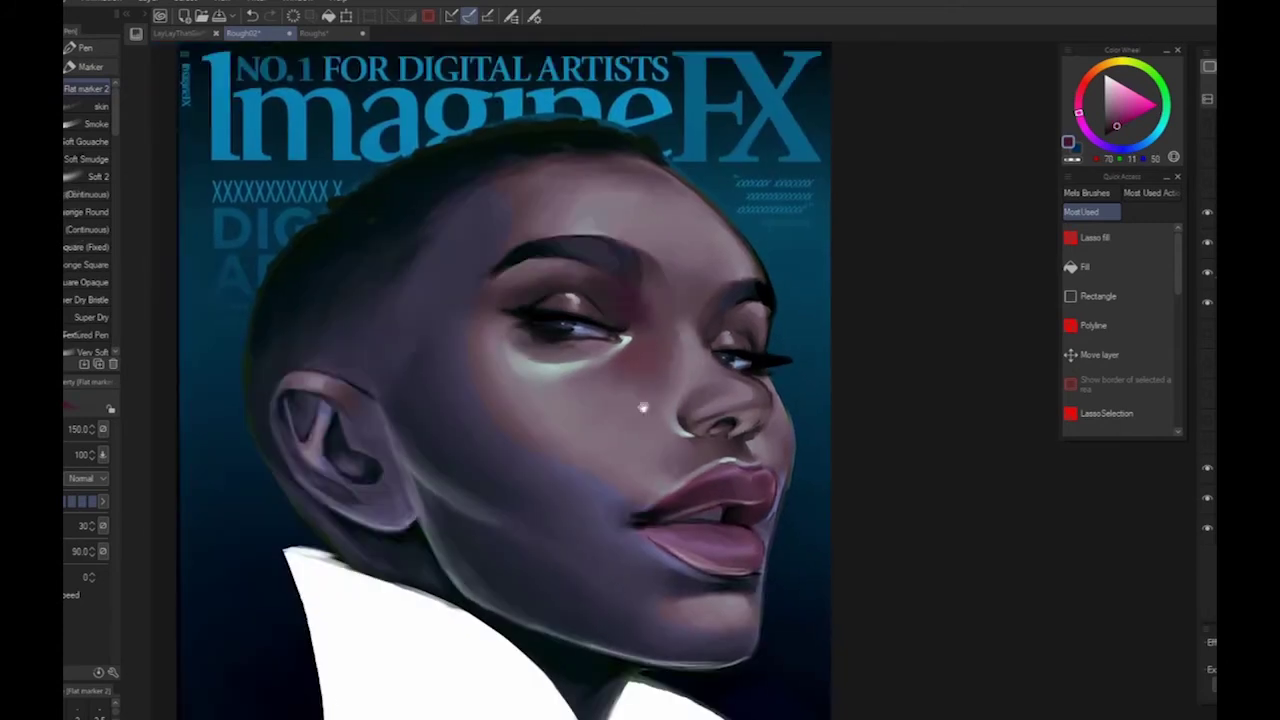
left_click_drag(643, 406, 653, 398)
left_click_drag(657, 301, 623, 278)
Blend sampled and adjusted dark plum tones over the near eyelid and the area beneath the brow
left_click(605, 316, "alt")
scroll(643, 553, "down", 1)
left_click_drag(643, 553, 725, 510)
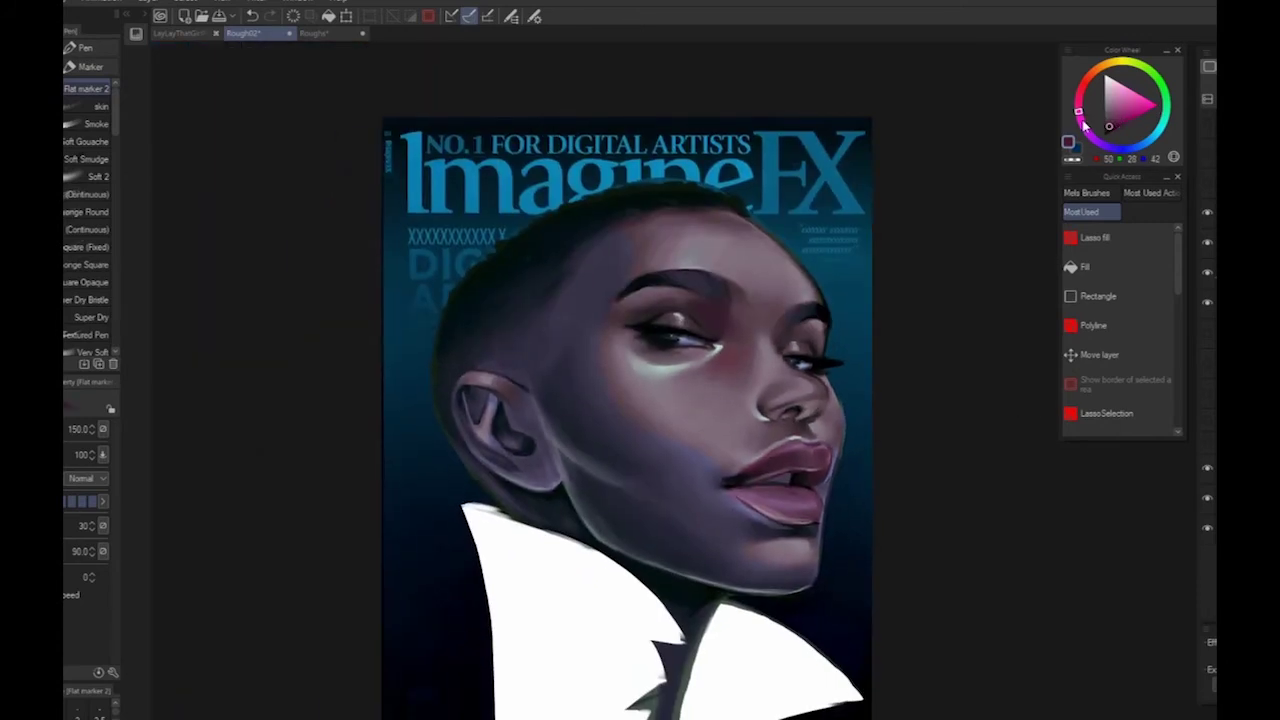
left_click(1108, 121)
left_click(688, 296, "alt")
left_click_drag(682, 299, 711, 326)
scroll(718, 517, "down", 2)
left_click_drag(774, 583, 776, 529)
scroll(748, 406, "up", 3)
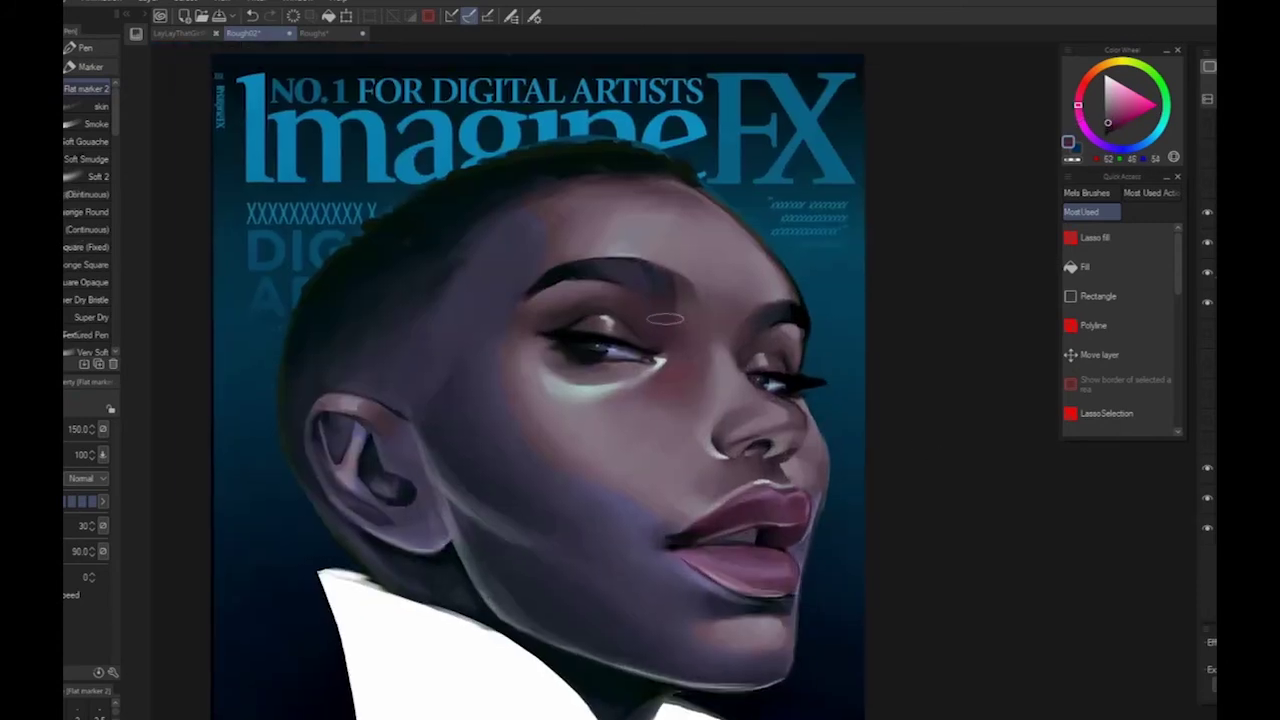
Try a reddish-brown tint on the forehead's shadow edge above the near brow, blending with sampled skin tones
left_click(676, 203, "alt")
left_click(1119, 110)
left_click(1085, 82)
mouse_move(592, 205)
left_mouse_down()
mouse_move(550, 213)
mouse_move(571, 218)
mouse_move(555, 262)
left_mouse_up()
left_click(480, 535, "alt")
left_click(592, 190, "alt")
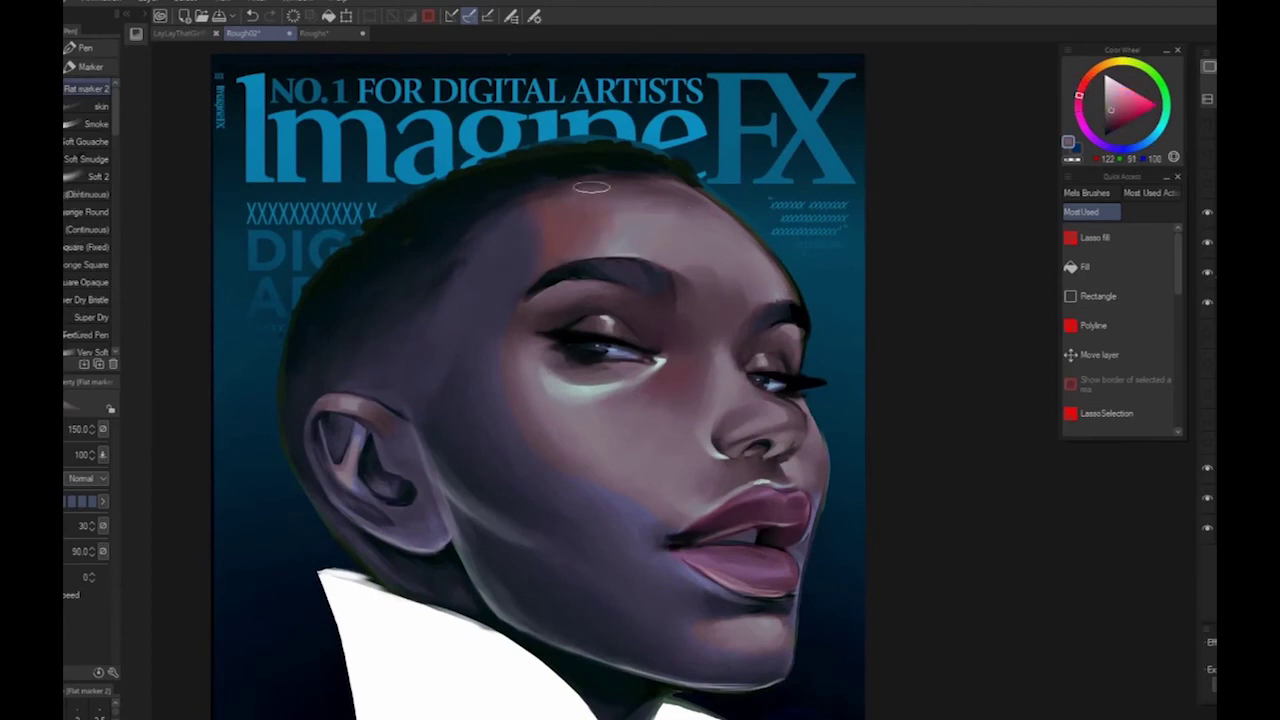
Try a muted red tint along the cheek's shadow edge beside the near eye, blending with sampled shadow and skin tones
scroll(600, 480, "down", 1)
left_click_drag(600, 480, 602, 458)
left_click(1086, 80)
left_click(1121, 115)
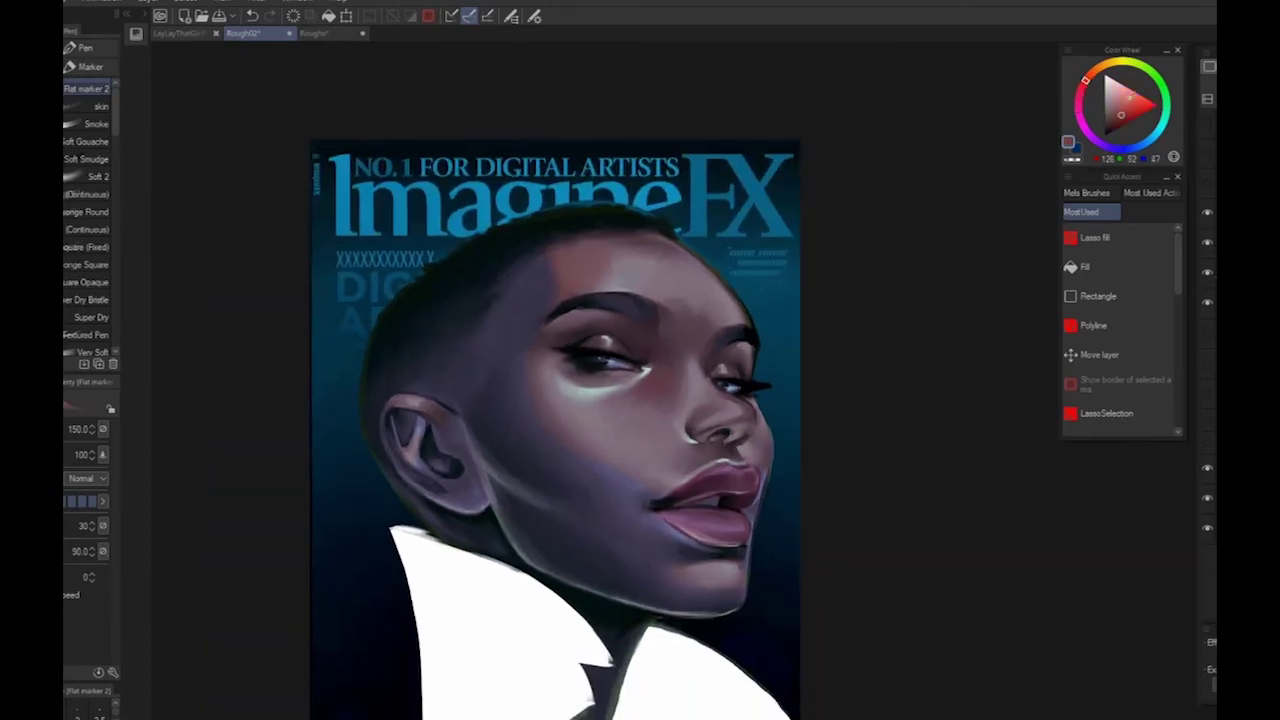
left_click(521, 431, "alt")
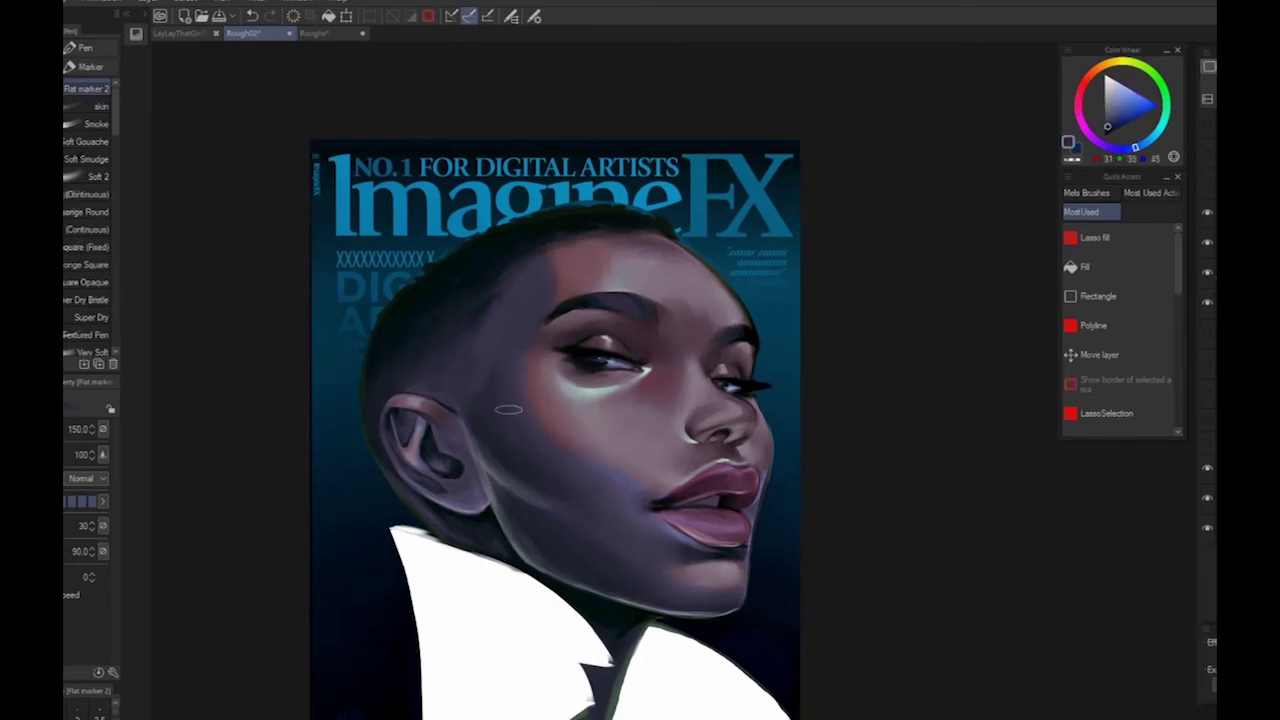
left_click(615, 524, "alt")
left_click(500, 434, "alt")
left_click_drag(1037, 525, 915, 489)
left_click(490, 432, "alt")
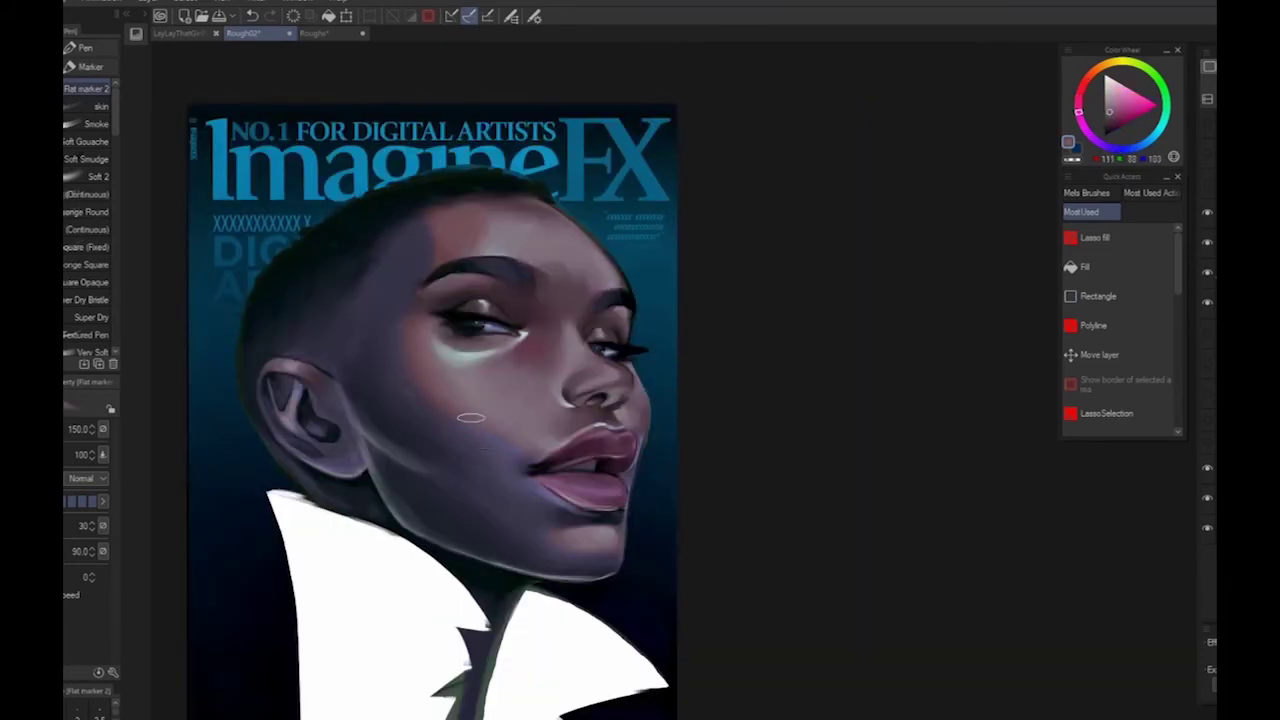
left_click(497, 440, "alt")
Try an orange-brown tint on the forehead between the brows, blending it with sampled skin tones
scroll(768, 456, "down", 2)
scroll(672, 484, "up", 2)
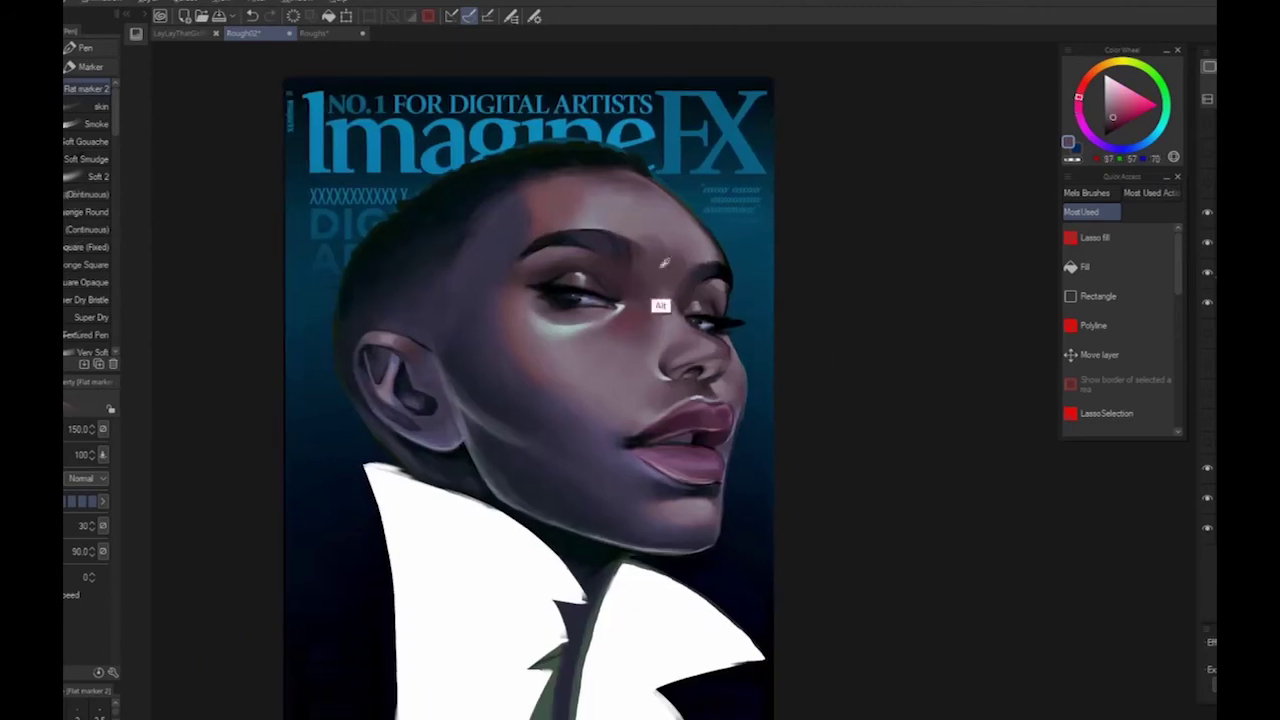
left_click_drag(1079, 97, 1092, 73)
left_click(1116, 115)
left_click_drag(651, 248, 686, 270)
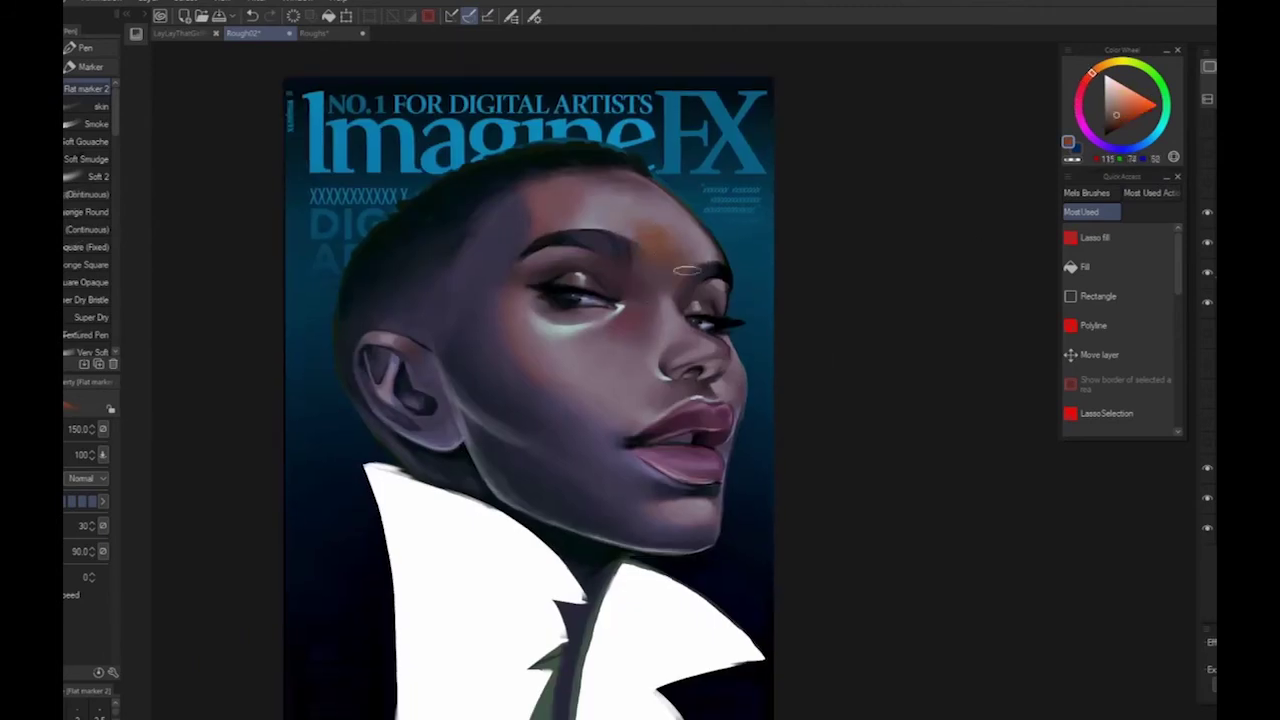
left_click(655, 262, "alt")
left_click(657, 221, "alt")
scroll(721, 586, "down", 2)
left_click(666, 335, "alt")
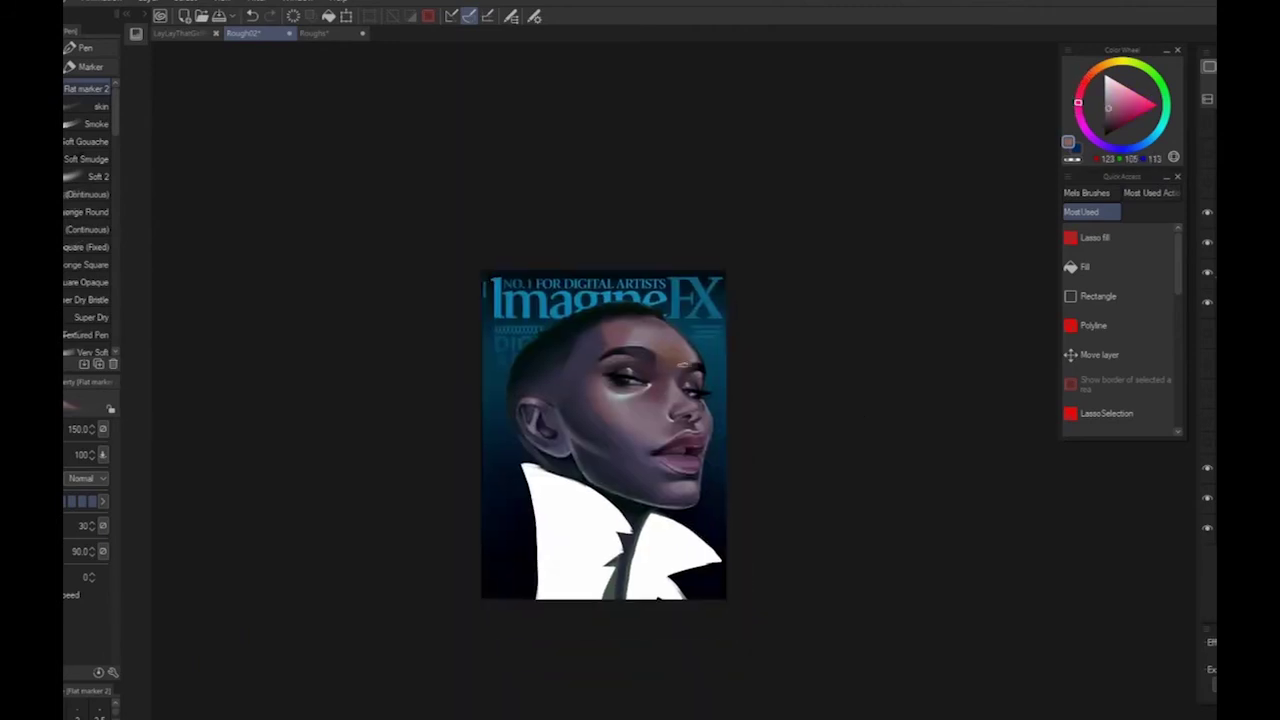
left_click(635, 323, "alt")
Glaze a plum-red tint down the side of the nose toward the nostril
scroll(706, 516, "up", 2)
left_click_drag(706, 517, 750, 546)
left_click(1078, 107)
left_click(1117, 118)
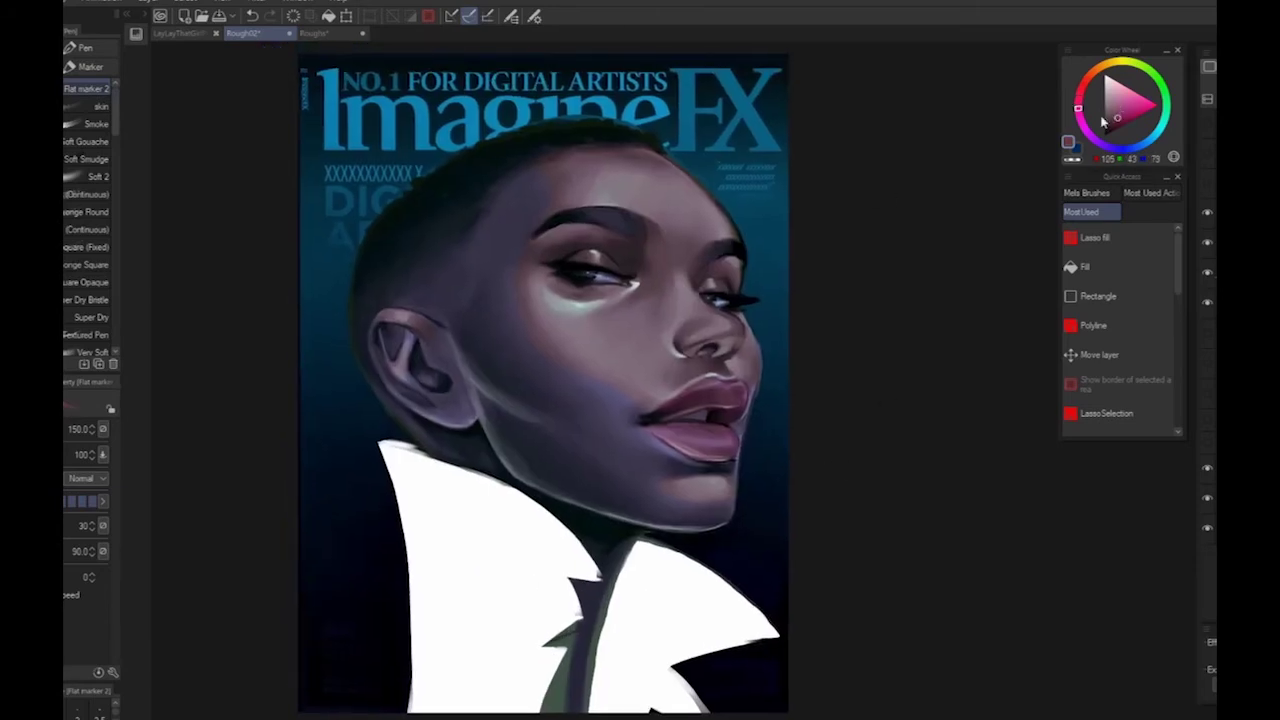
left_click(661, 279, "alt")
left_click_drag(661, 279, 648, 314)
scroll(569, 392, "down", 2)
left_click_drag(757, 567, 839, 535)
scroll(839, 535, "up", 2)
Brush sampled dark blue-violet tones over the shadowed cheek between the near eye and the ear
left_click(510, 192, "alt")
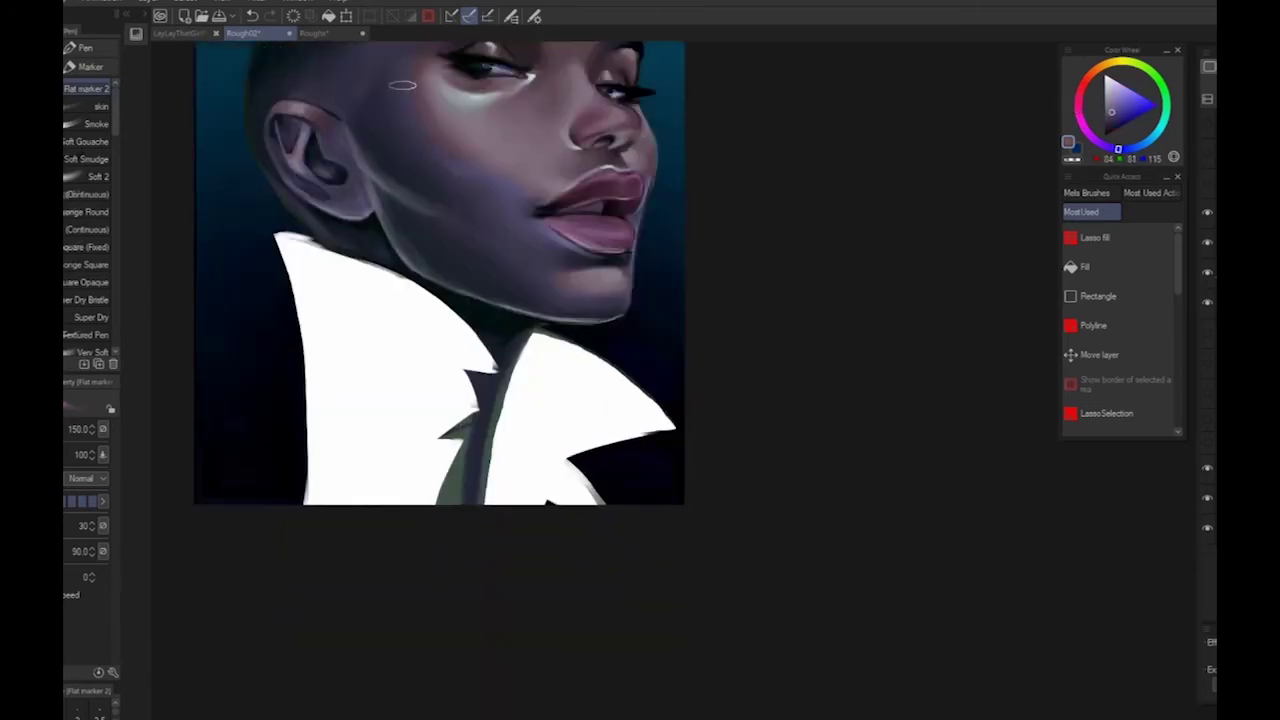
left_click(431, 214, "alt")
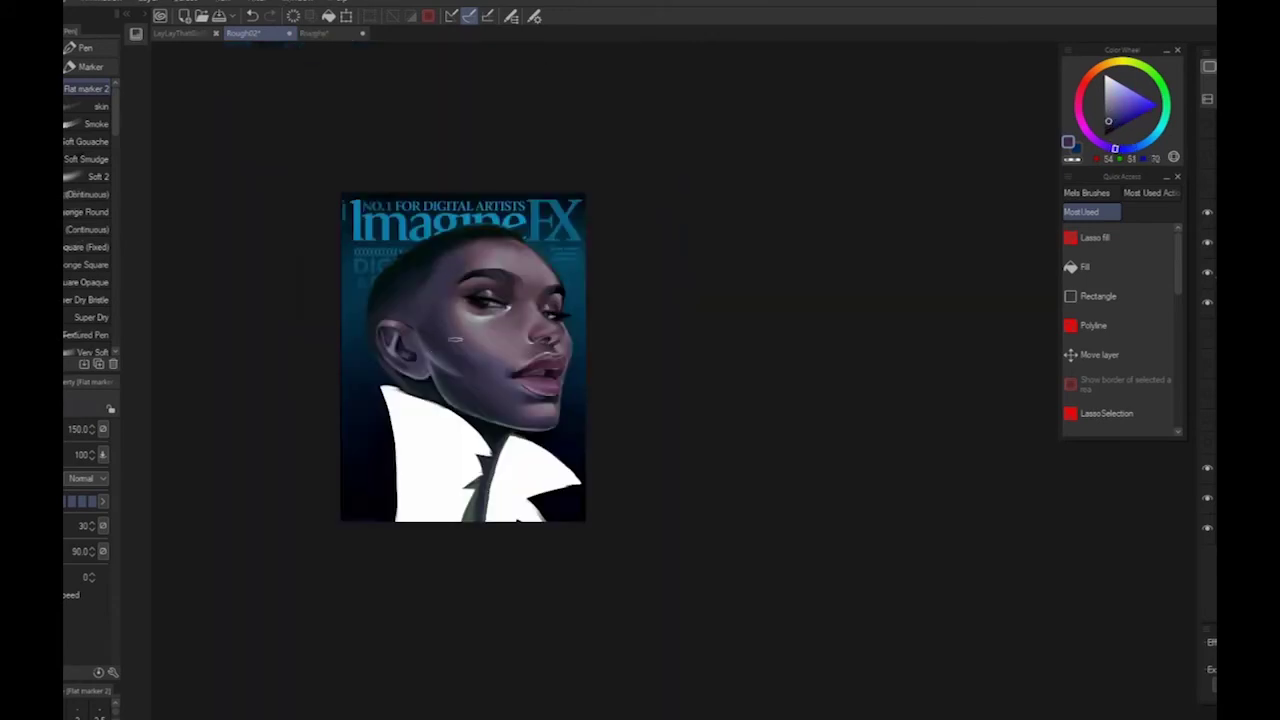
left_click(484, 369, "alt")
left_click(502, 375, "alt")
scroll(558, 448, "up", 2)
left_click_drag(558, 448, 634, 513)
left_click(427, 335, "alt")
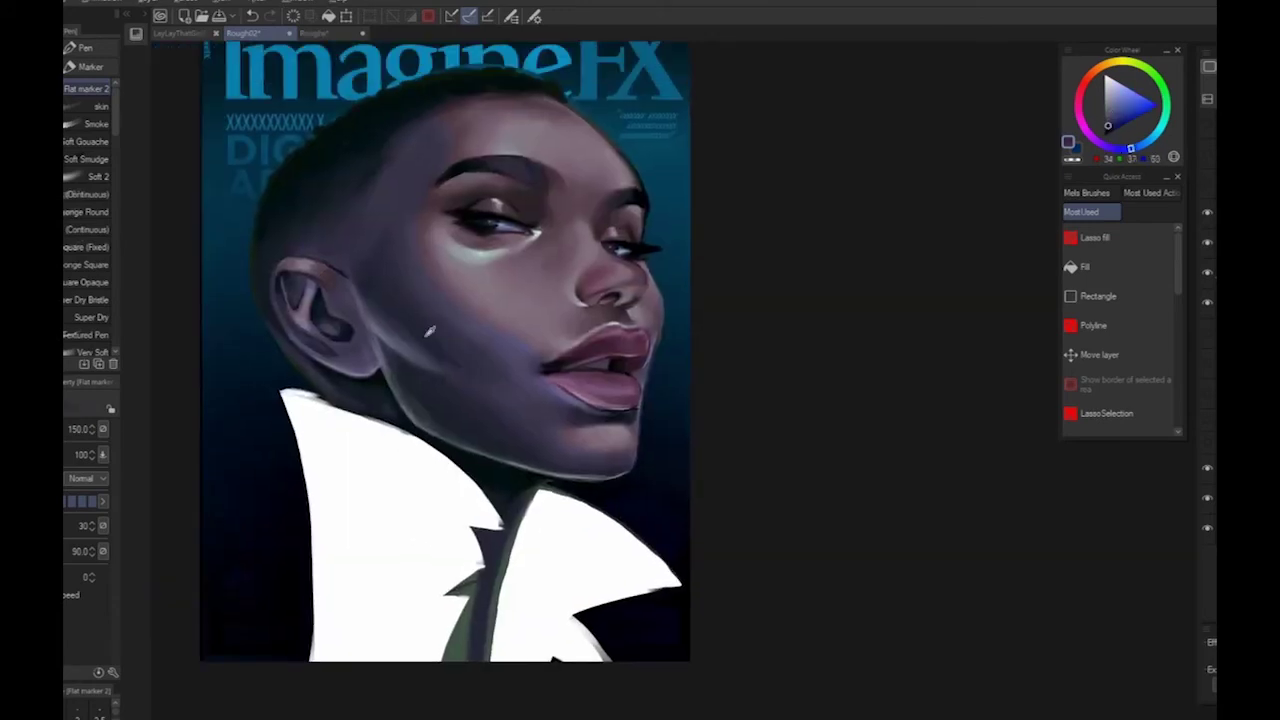
left_click(386, 315, "alt")
Deepen the cheek hollow with further sampled dark blue shadow tones
scroll(585, 512, "down", 2)
left_click(500, 446, "alt")
left_click(478, 371, "alt")
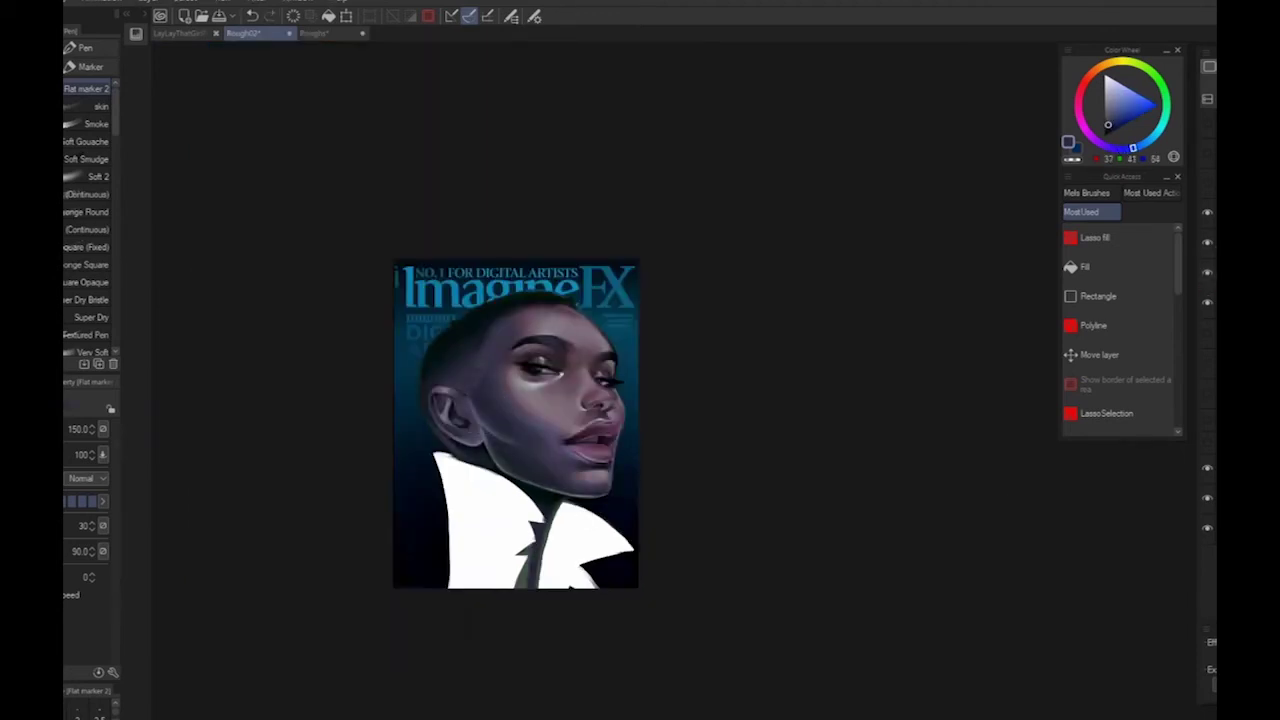
scroll(493, 427, "up", 2)
left_click(465, 362, "alt")
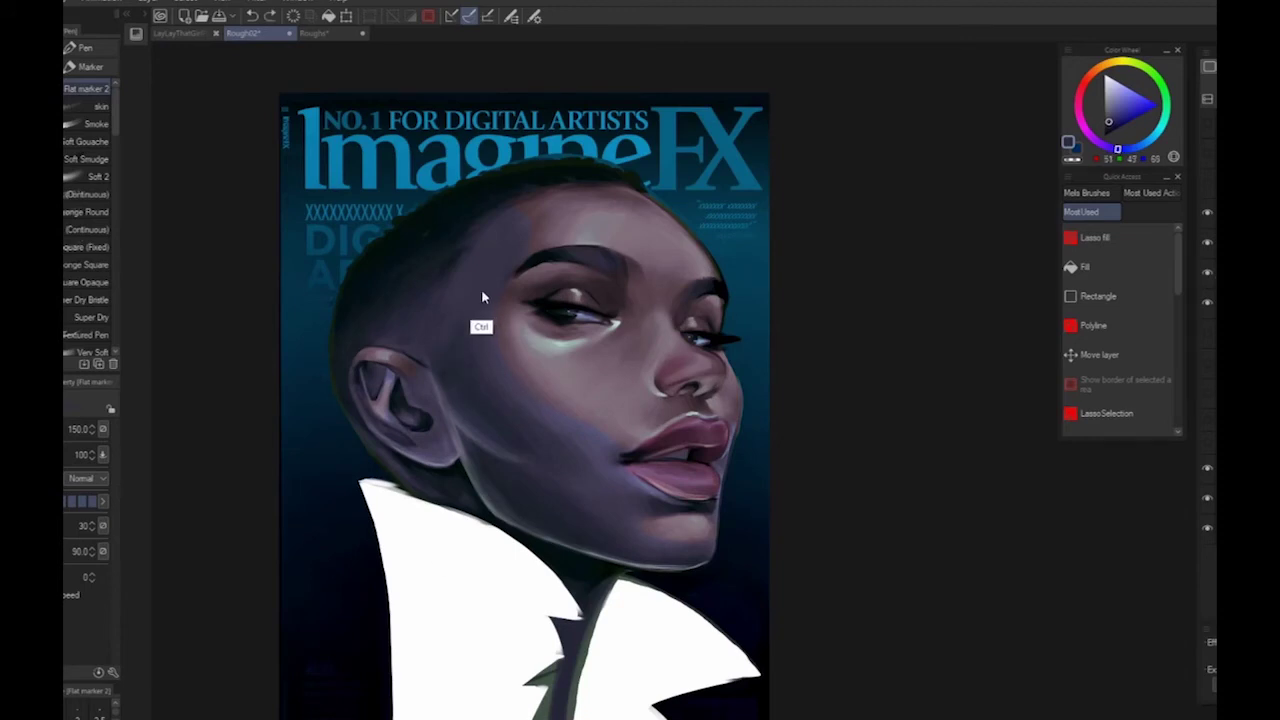
Tone down the jaw highlight below the ear with sampled dark blue shadow colours
left_click(446, 365, "alt")
scroll(572, 538, "down", 4)
scroll(575, 544, "up", 4)
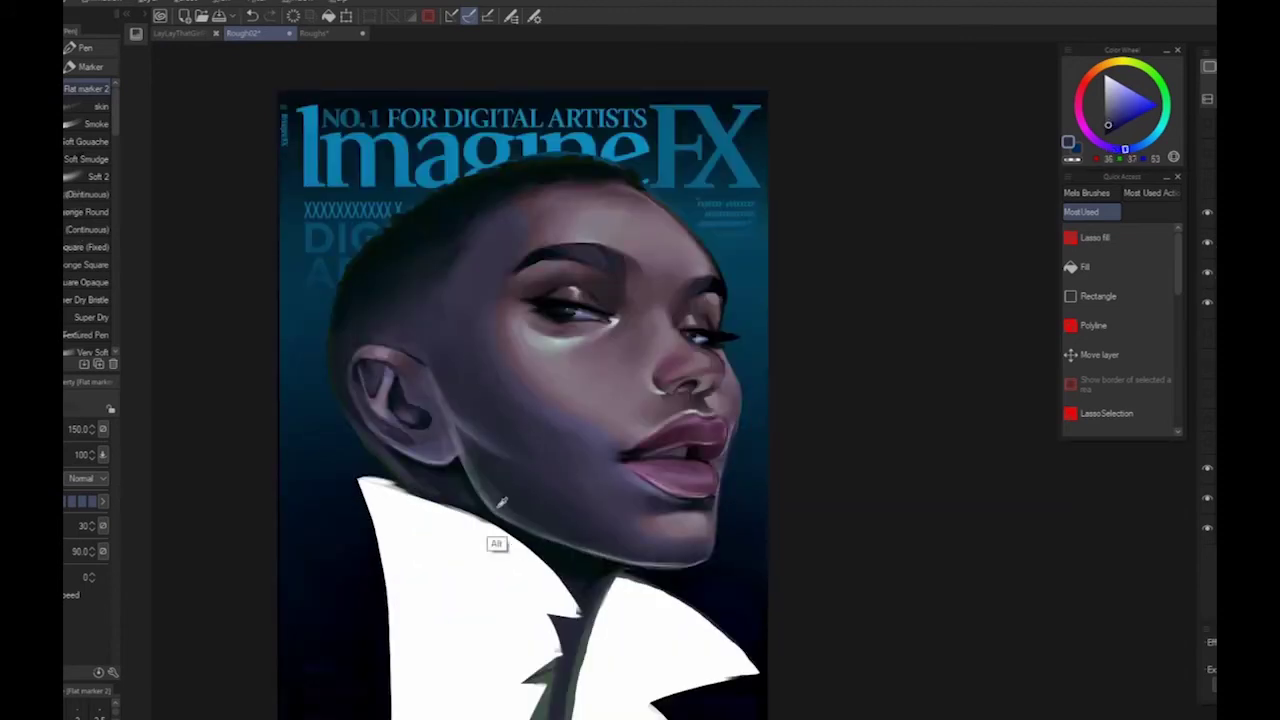
left_click(482, 498, "alt")
scroll(608, 547, "down", 4)
scroll(873, 616, "up", 4)
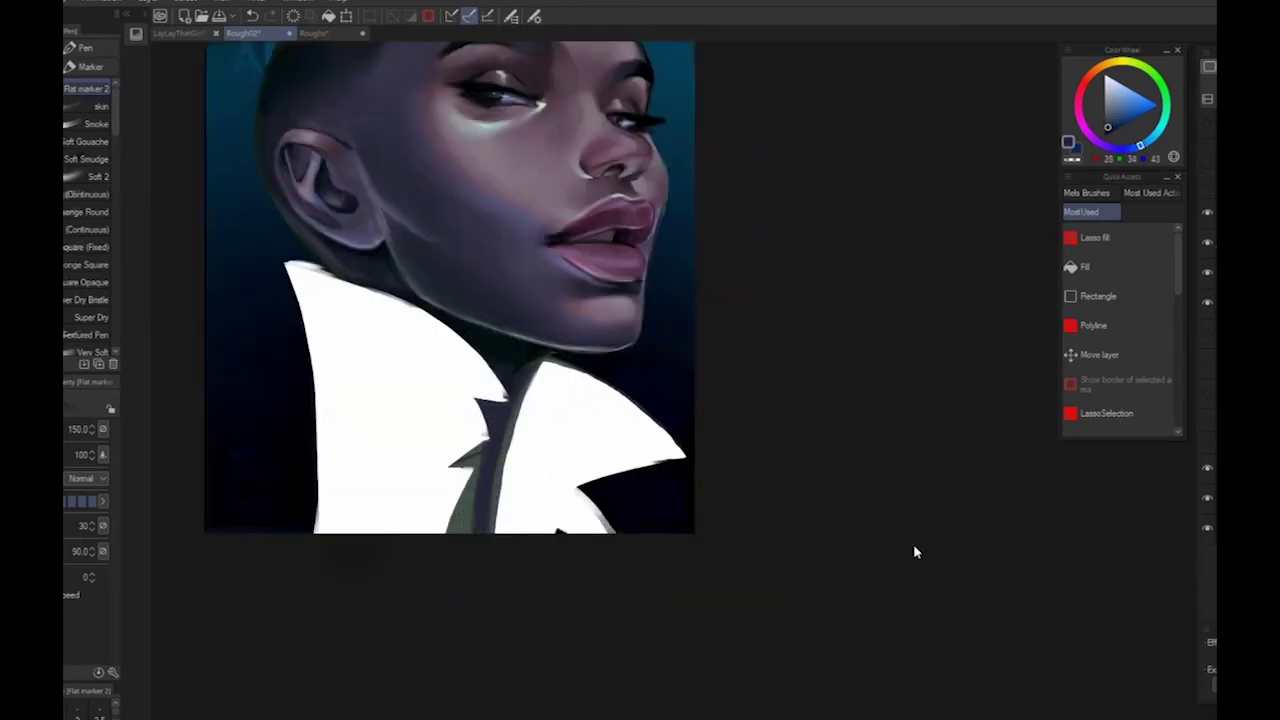
Paint a thin red-brown tint along the forehead and outer-eye shadow edges with Flat marker 2 at size 70
left_click(543, 281, "alt")
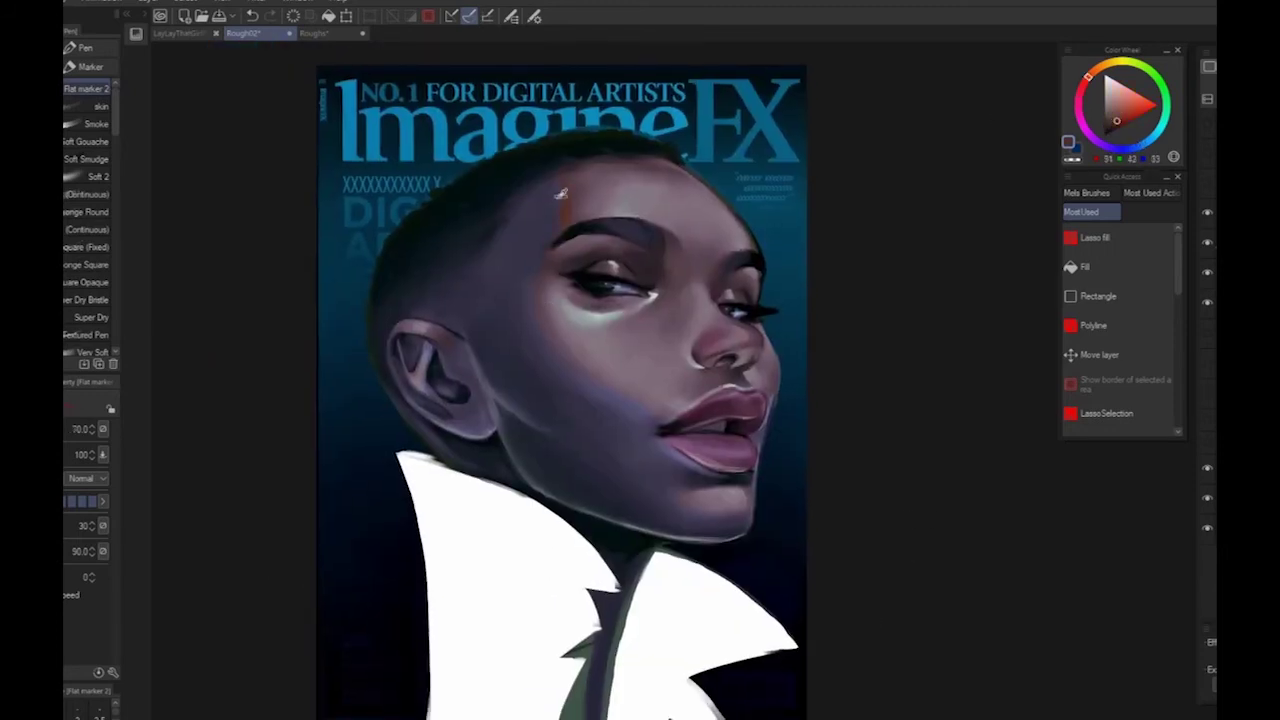
left_click(559, 196, "alt")
scroll(514, 429, "down", 2)
left_click(546, 353, "alt")
left_click(530, 394, "alt")
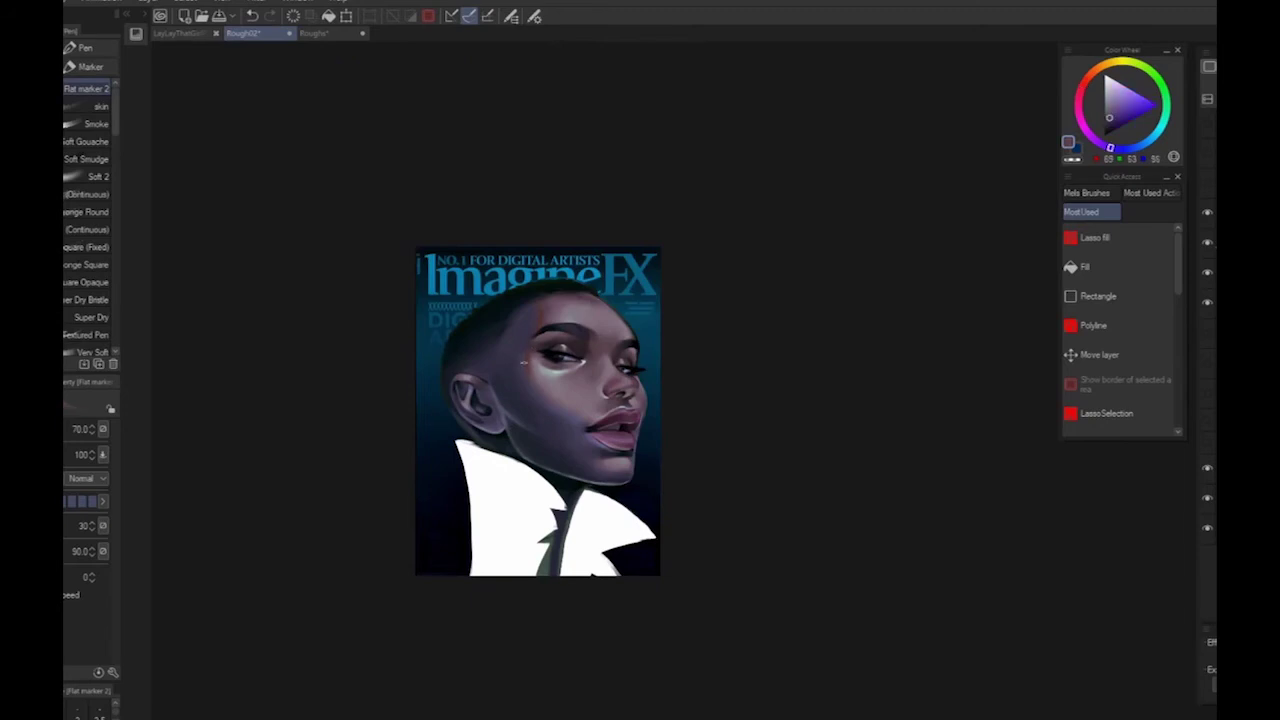
scroll(566, 471, "up", 2)
left_click(489, 287, "alt")
Deepen the mouth corner and the lips with a dark magenta based on tones sampled from the mouth
left_click(608, 388, "alt")
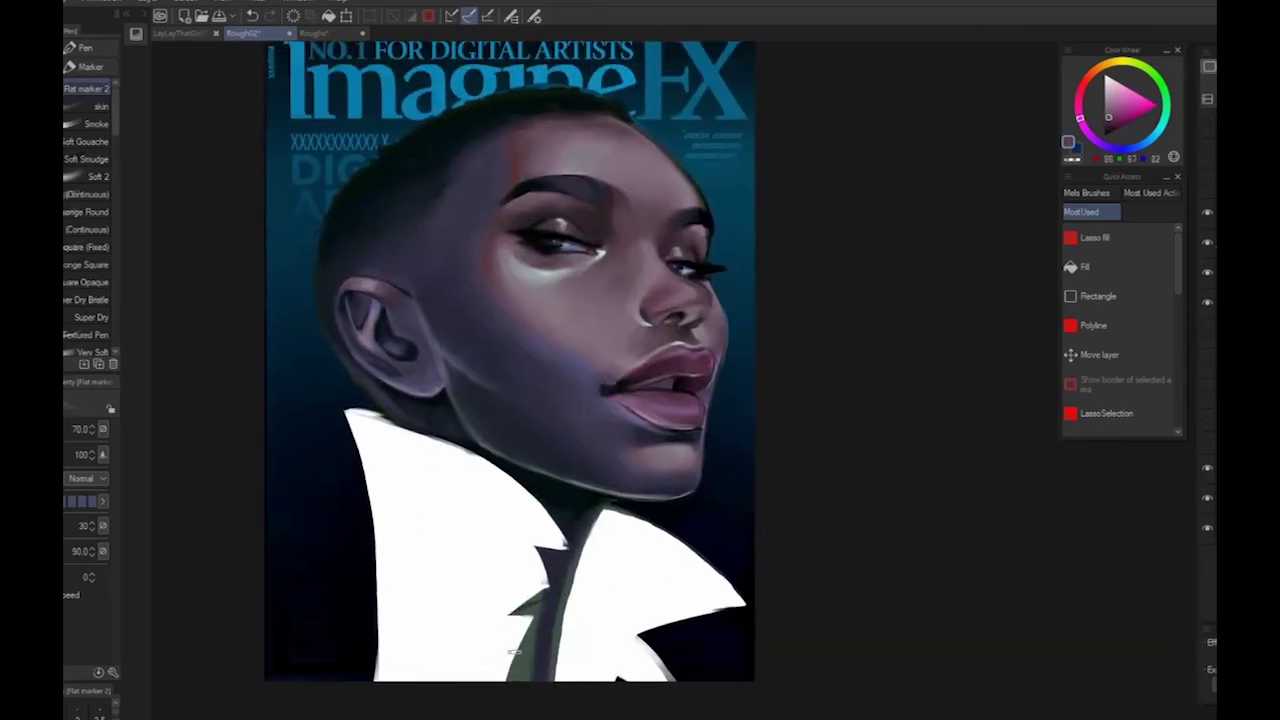
left_click(1110, 125)
left_click(662, 367, "alt")
left_click(701, 356, "alt")
left_click_drag(555, 611, 455, 645)
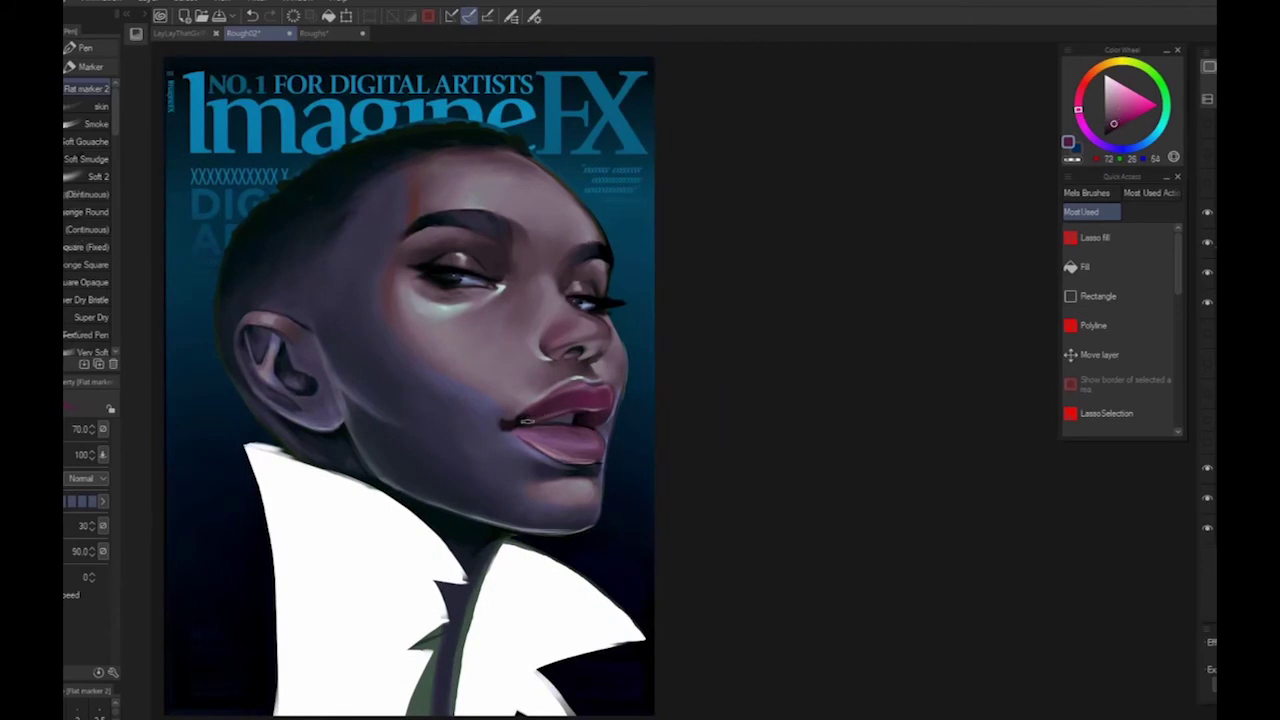
left_click_drag(538, 441, 566, 455)
left_click_drag(785, 558, 962, 459)
Smooth the lower lip and its outer edge with sampled plum and skin tones
left_click(710, 330, "alt")
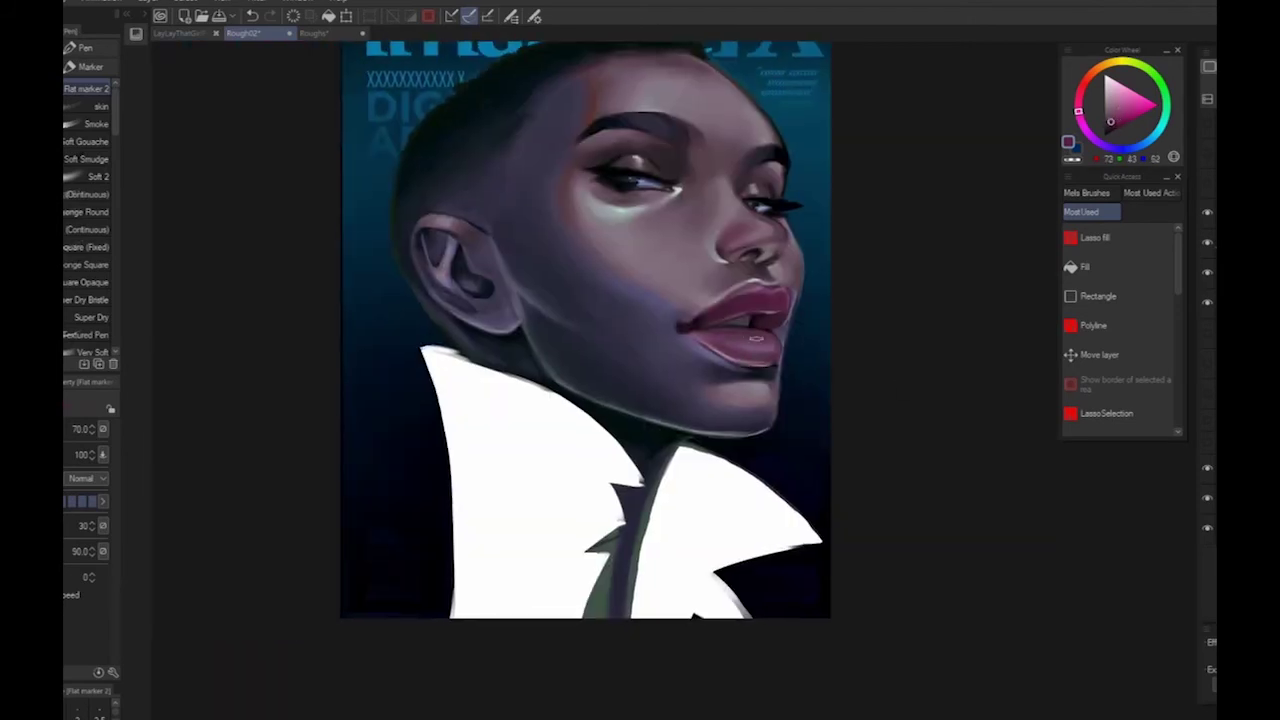
left_click(768, 345, "alt")
left_click_drag(741, 348, 718, 343)
left_click(761, 359, "alt")
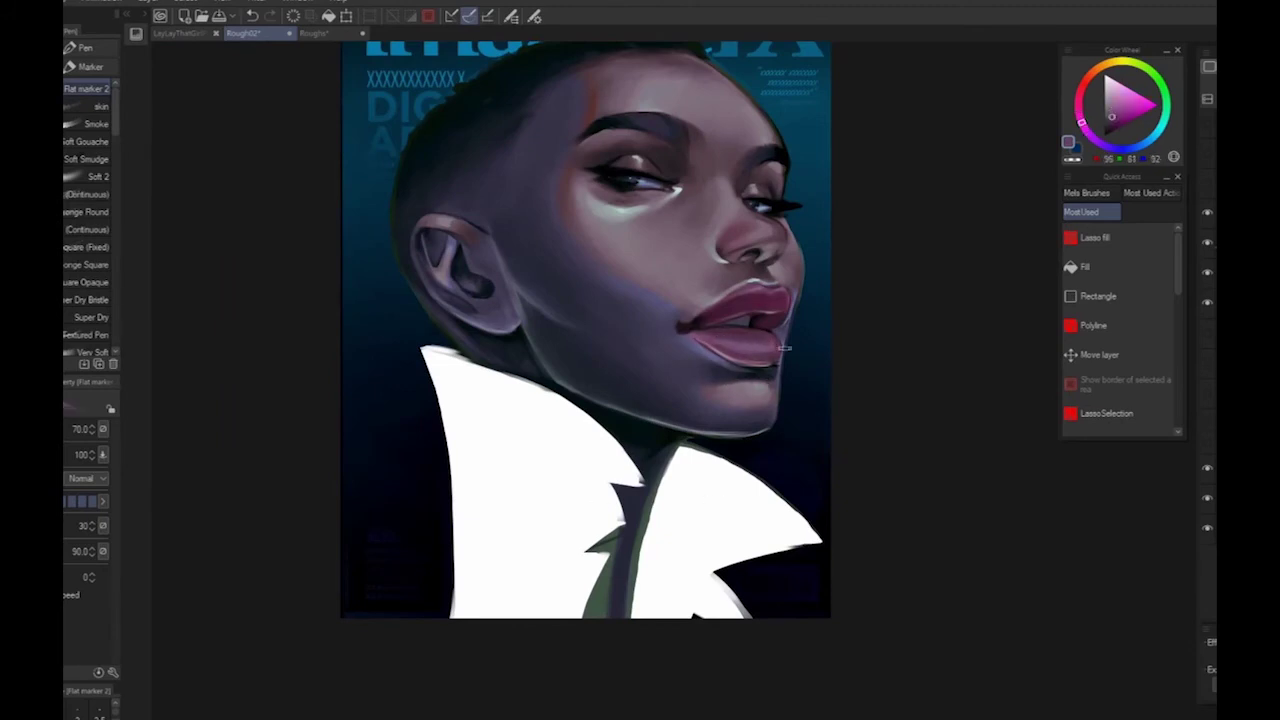
Darken the near eye socket between the inner corner and the brow with sampled shadow tones
scroll(785, 349, "down", 2)
left_click(675, 271, "alt")
left_click(670, 273, "alt")
scroll(670, 273, "down", 2)
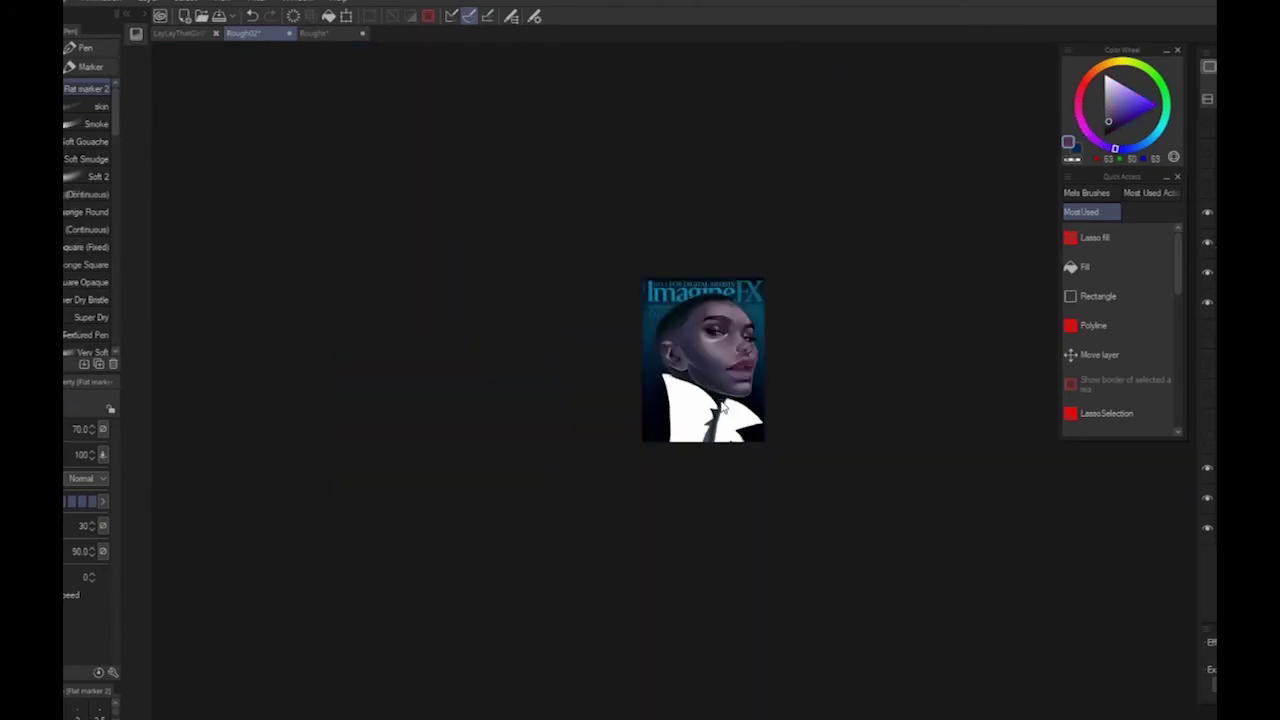
scroll(599, 243, "up", 4)
left_click(592, 227, "alt")
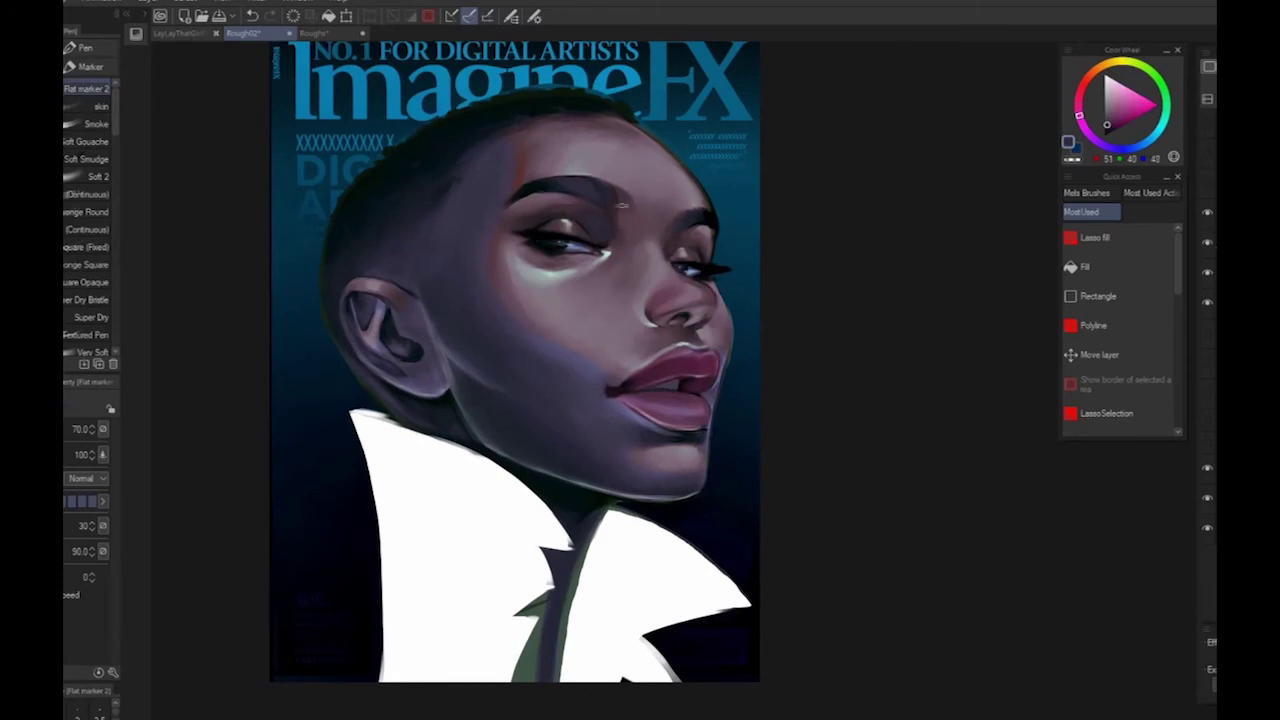
scroll(485, 255, "down", 2)
scroll(486, 256, "up", 2)
Soften the red tint on the forehead's shadow edge with sampled mauve skin tones
left_click_drag(788, 530, 762, 490)
left_click(377, 283, "alt")
left_click(363, 260, "alt")
left_click(513, 116, "alt")
left_click_drag(503, 123, 502, 113)
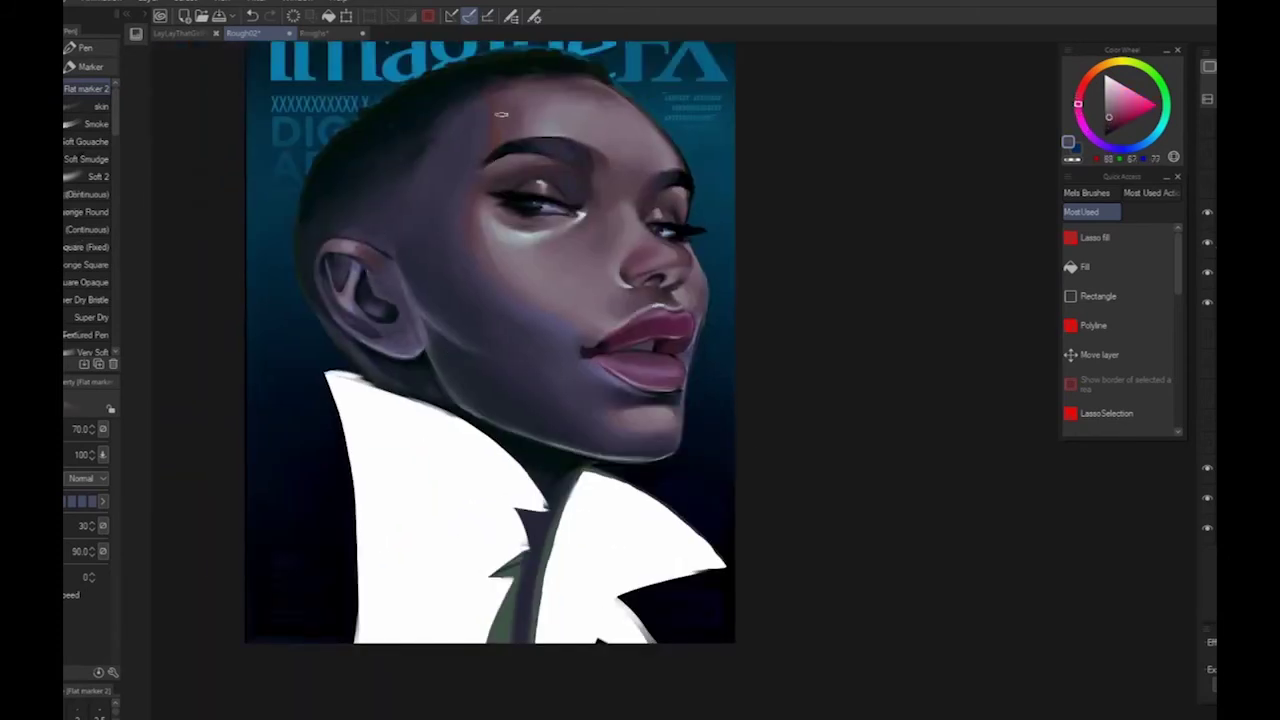
left_click(545, 111, "alt")
scroll(491, 228, "down", 3)
scroll(478, 244, "up", 3)
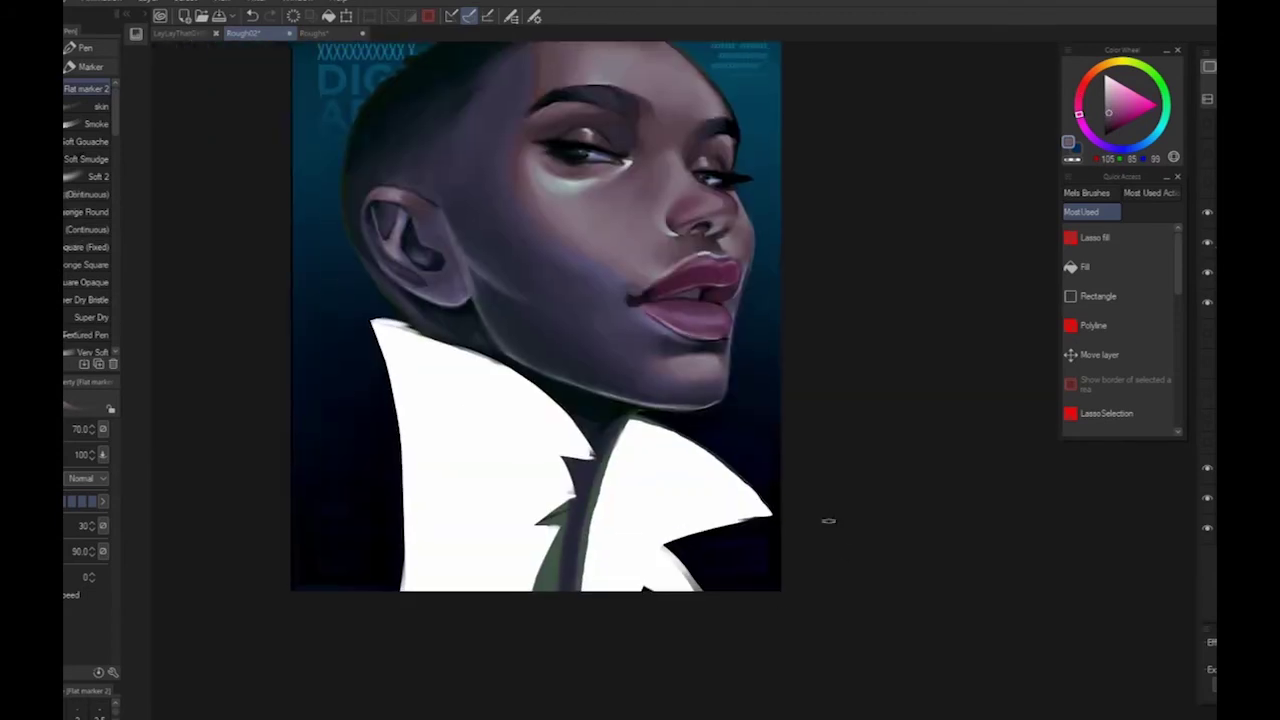
Define the shadow edge on the chin by blending sampled warm and violet skin tones
left_click(673, 388, "alt")
left_click(645, 330, "alt")
left_click(632, 337, "alt")
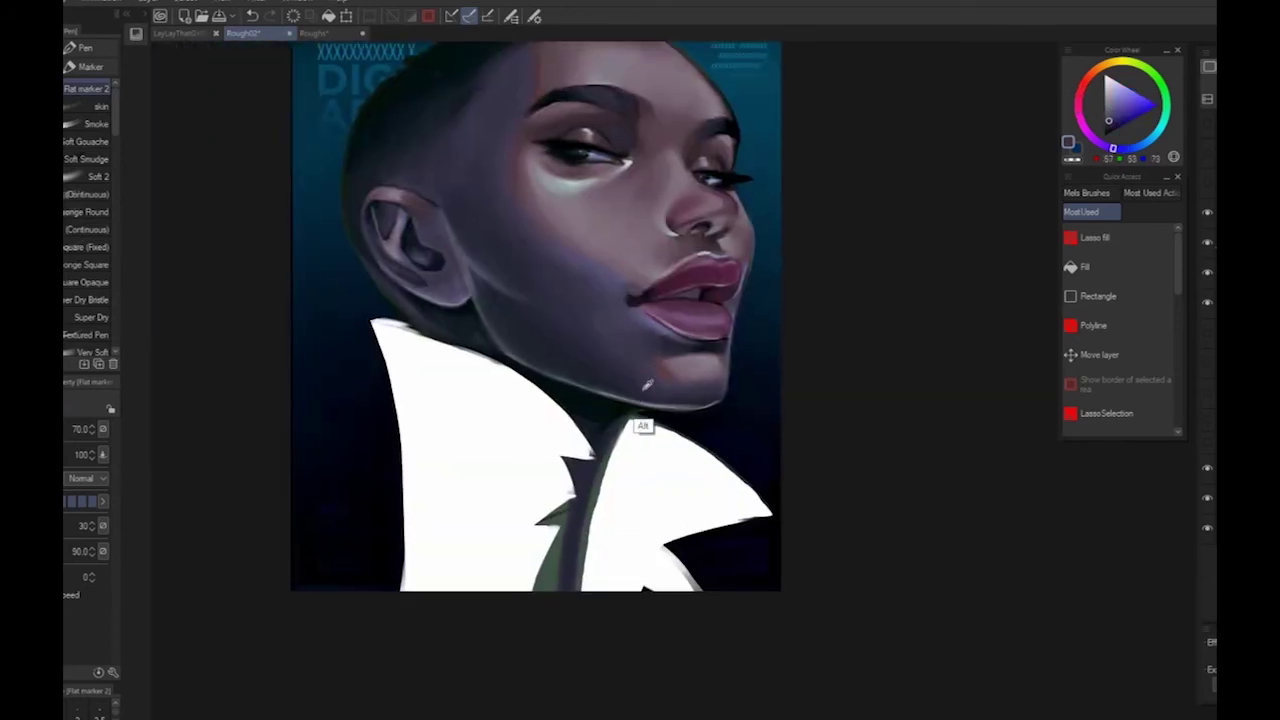
left_click(643, 390, "alt")
scroll(630, 354, "down", 3)
Blend sampled blue-violet tones beside the mouth corner and along the lower cheek contour
scroll(862, 533, "up", 5)
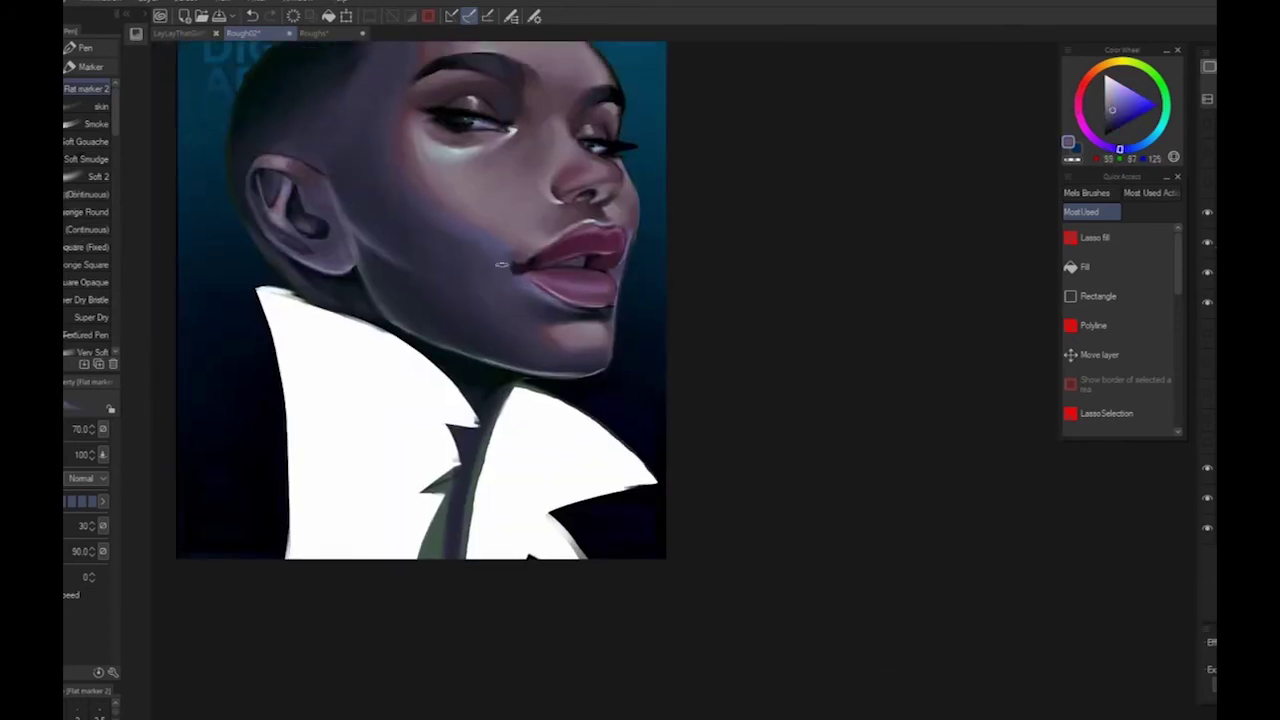
left_click(404, 298, "alt")
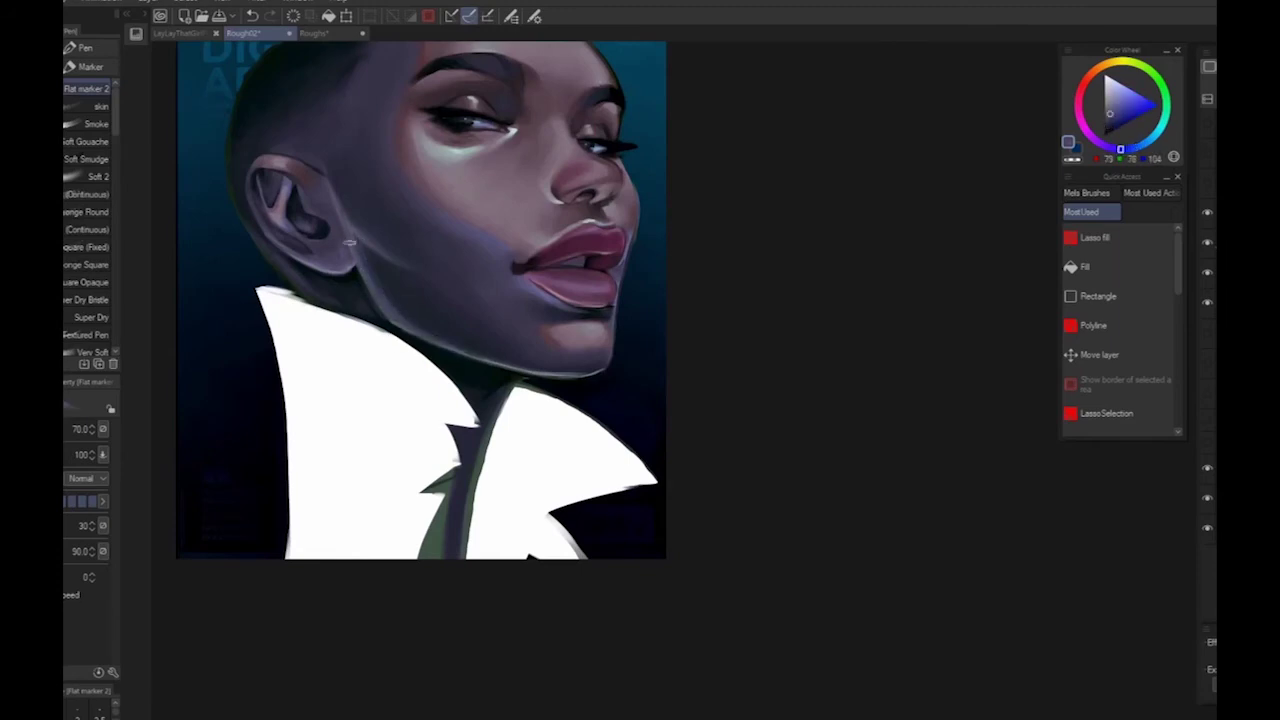
scroll(458, 349, "down", 3)
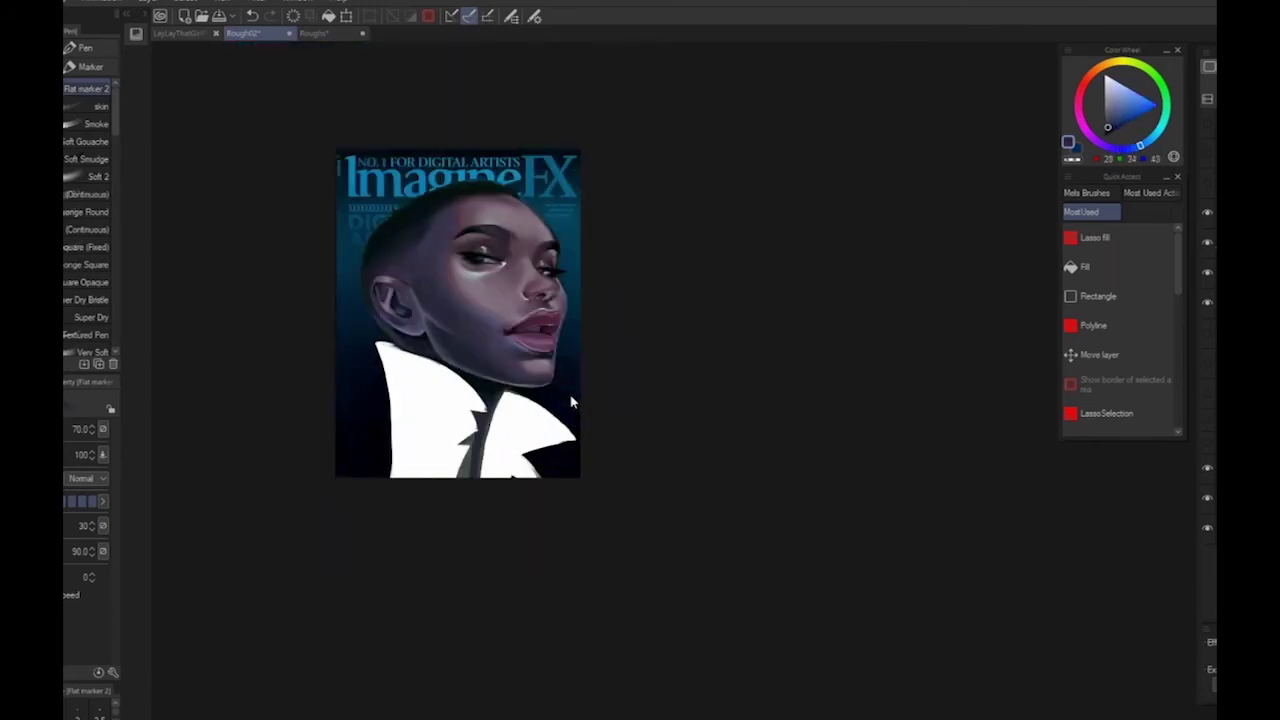
Refine the line between the lips and the mouth corner with sampled dark plum tones
scroll(570, 400, "up", 3)
left_click(717, 311, "alt")
left_click(704, 318, "alt")
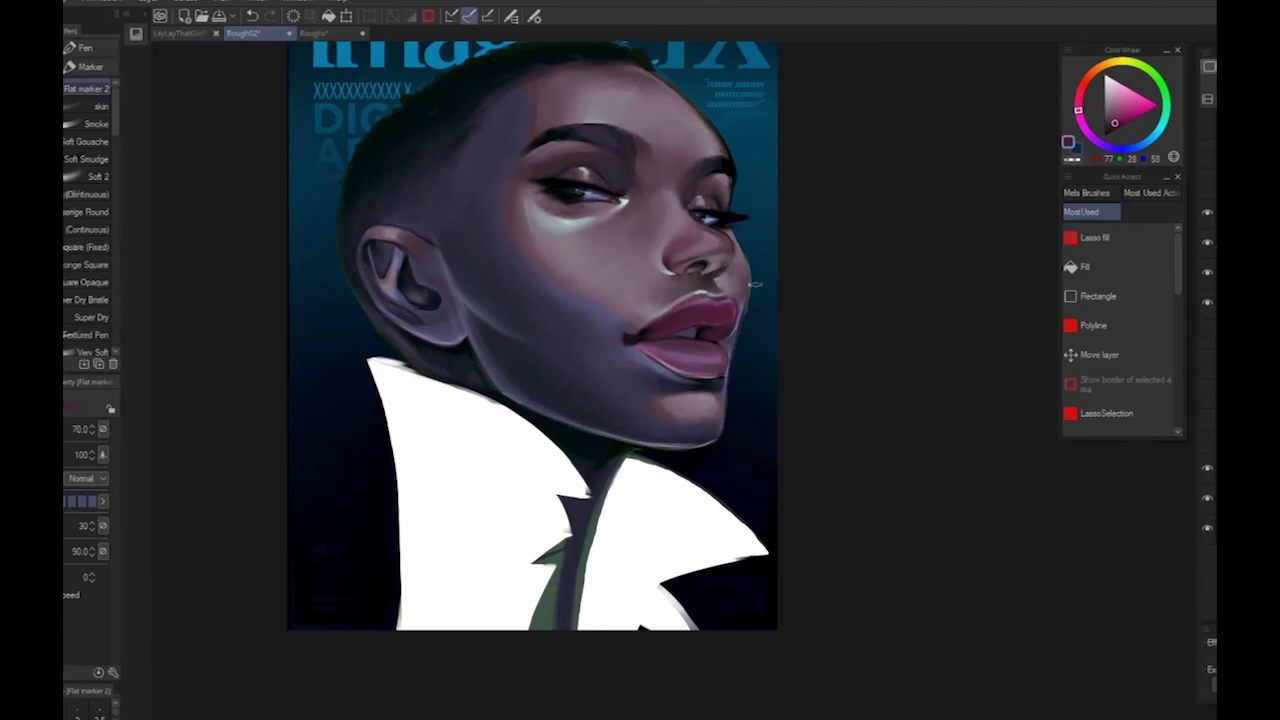
left_click(703, 327, "alt")
left_click_drag(706, 326, 668, 330)
left_click(683, 357, "alt")
left_click(684, 321, "alt")
Smooth the cheek beside the mouth corner with sampled mauve skin and shadow tones
scroll(594, 351, "down", 3)
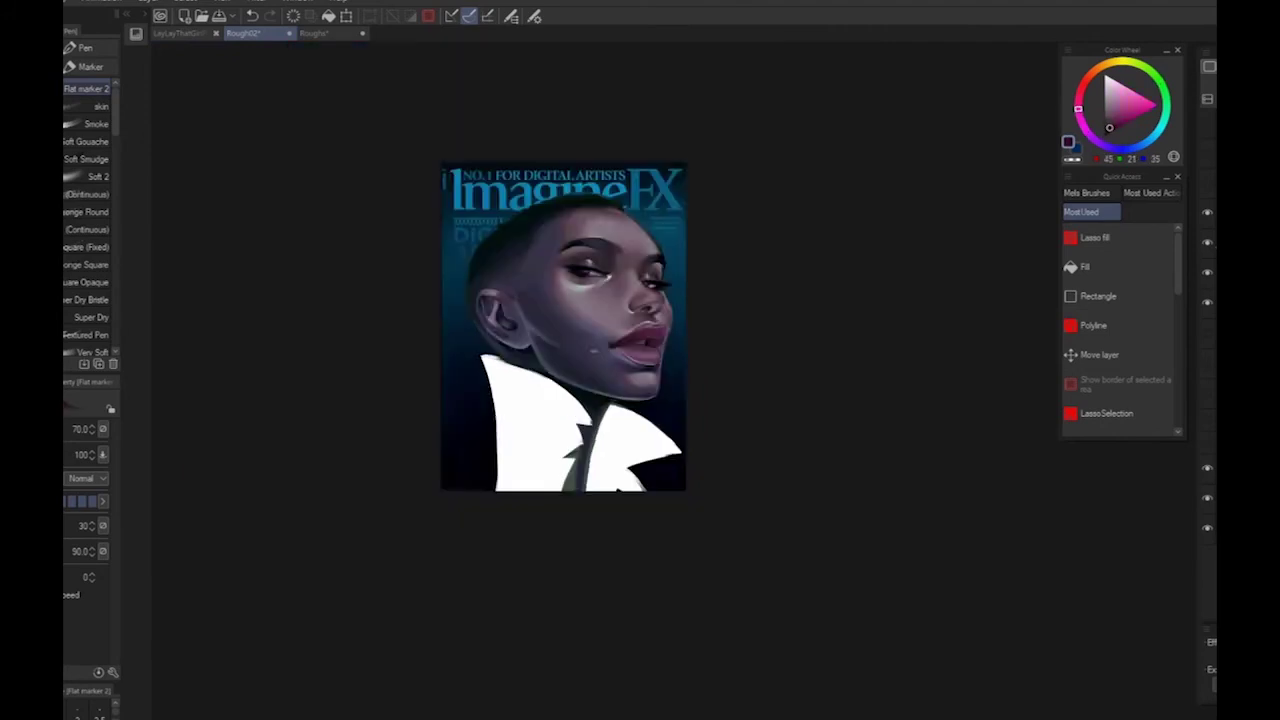
left_click_drag(594, 351, 593, 331)
key("ctrl+plus")
left_click(540, 225, "alt")
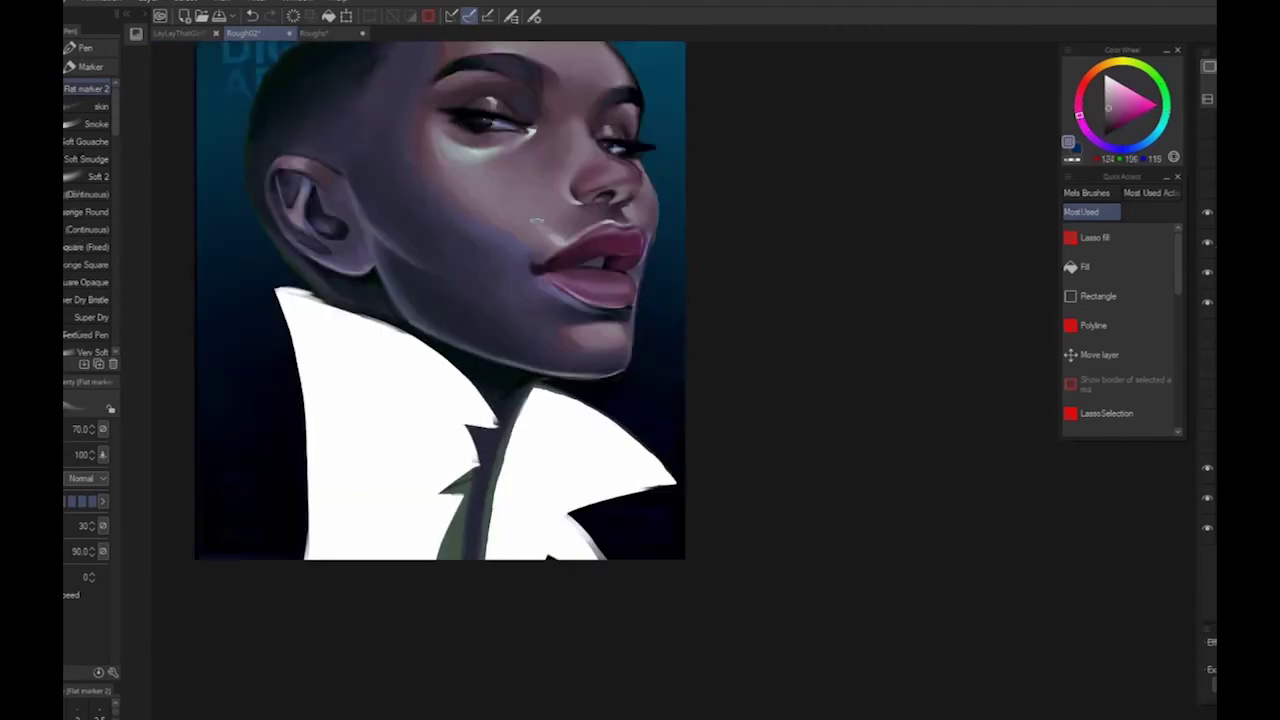
left_click(561, 281, "alt")
left_click(552, 243, "alt")
left_click(542, 223, "alt")
Touch up the face's highlights with sampled pale violet-grey and blue-grey tones
scroll(536, 309, "down", 5)
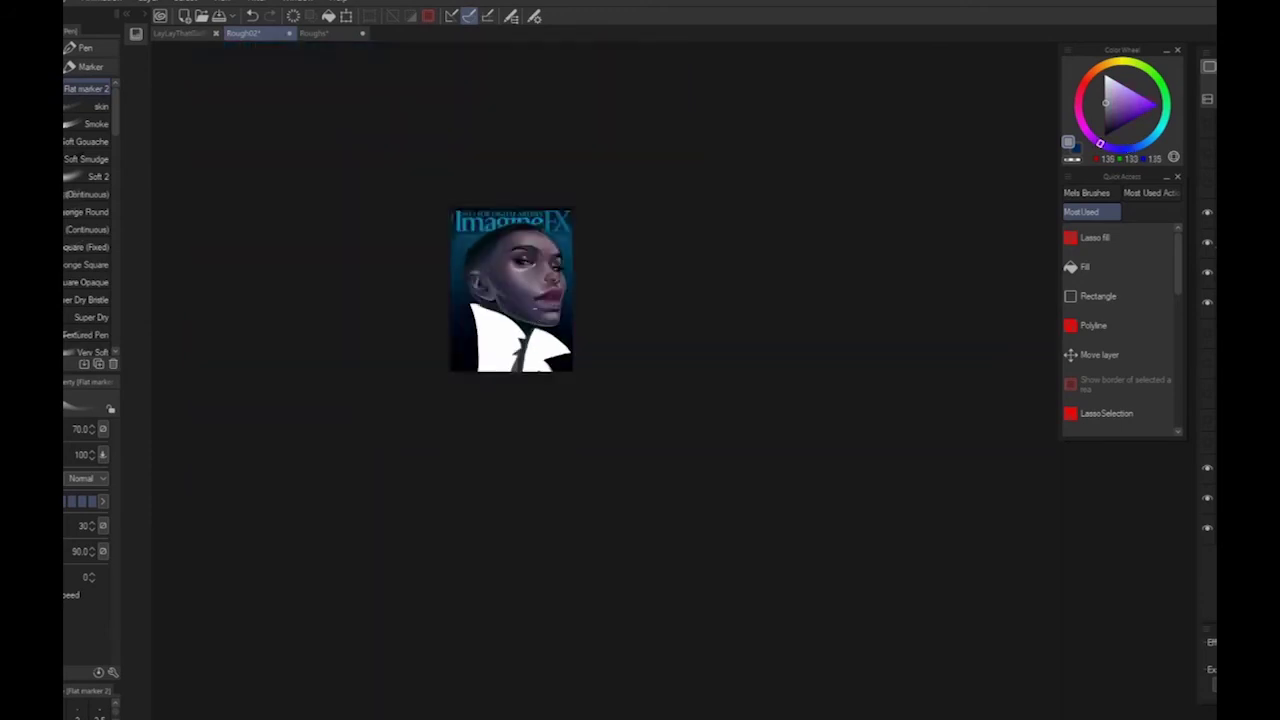
scroll(590, 350, "up", 5)
left_click_drag(549, 171, 811, 471)
left_click(606, 350, "alt")
left_click(603, 353, "alt")
scroll(605, 313, "down", 3)
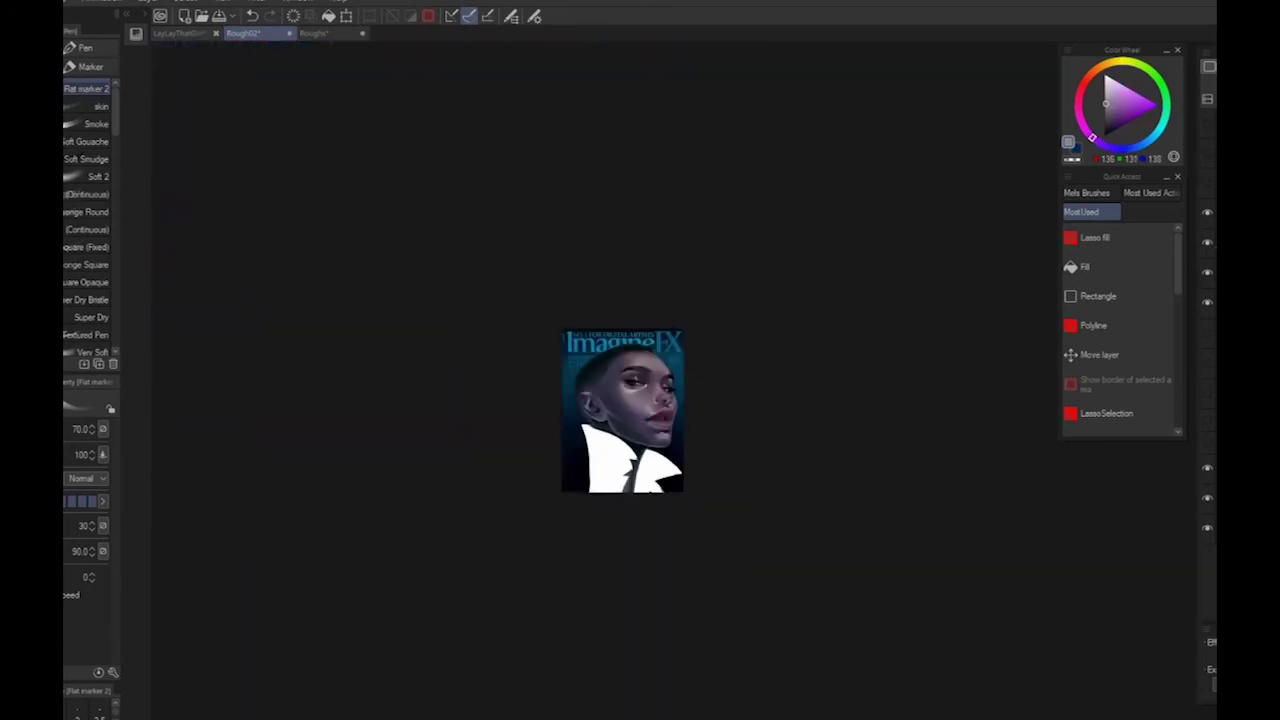
scroll(680, 504, "up", 3)
left_click(612, 228, "alt")
scroll(647, 270, "down", 3)
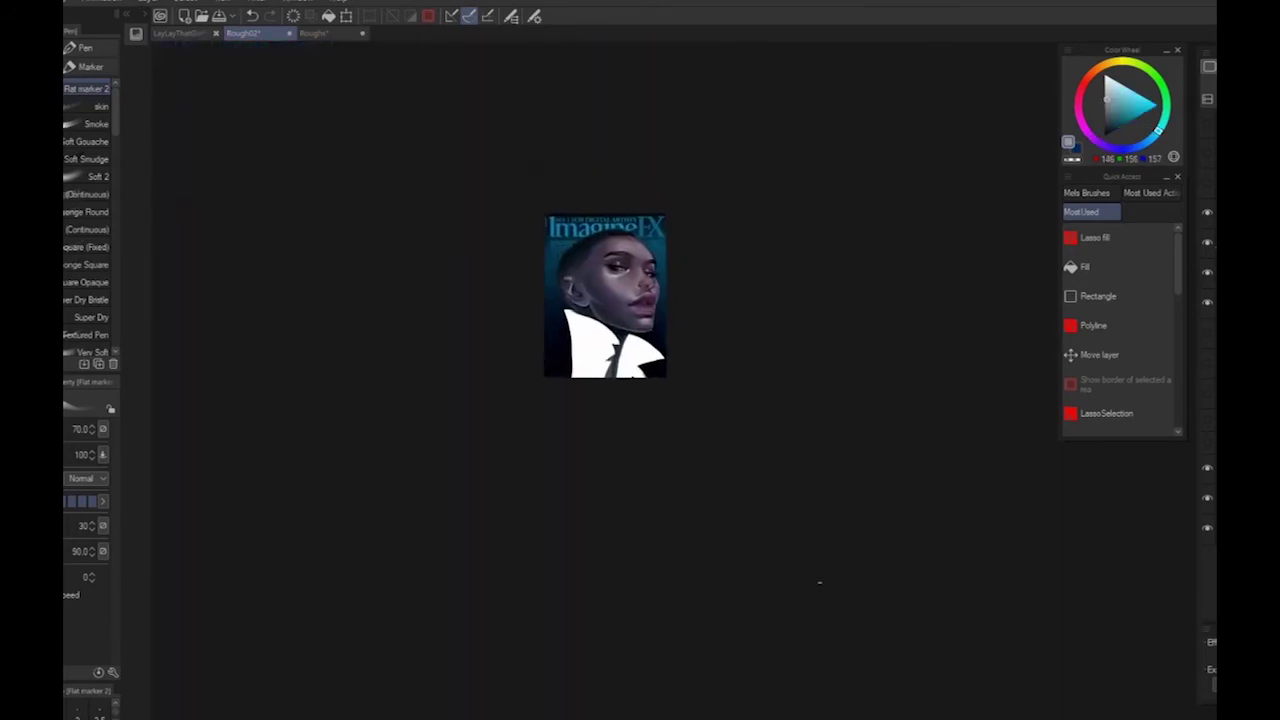
Soften the shadow at the temple in front of the ear with sampled dark violet tones
scroll(826, 512, "up", 3)
left_click(435, 221, "alt")
left_click_drag(406, 219, 419, 234)
left_click(439, 279, "alt")
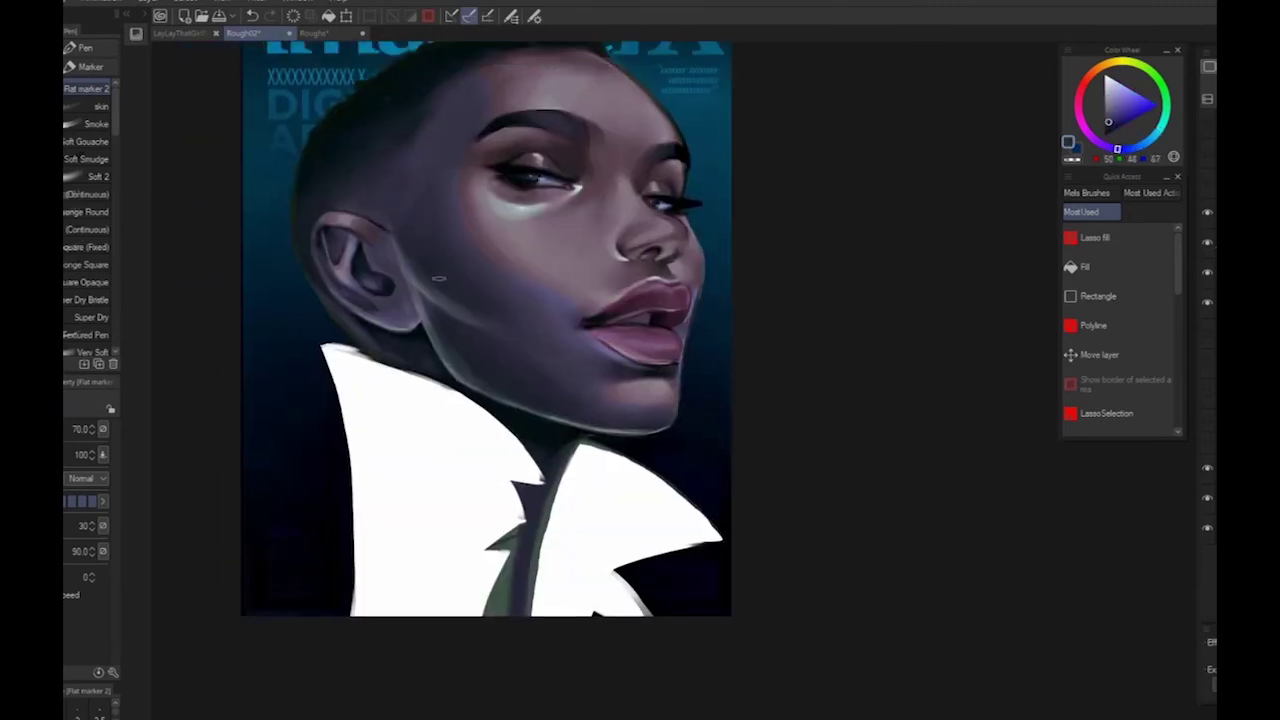
scroll(519, 346, "down", 3)
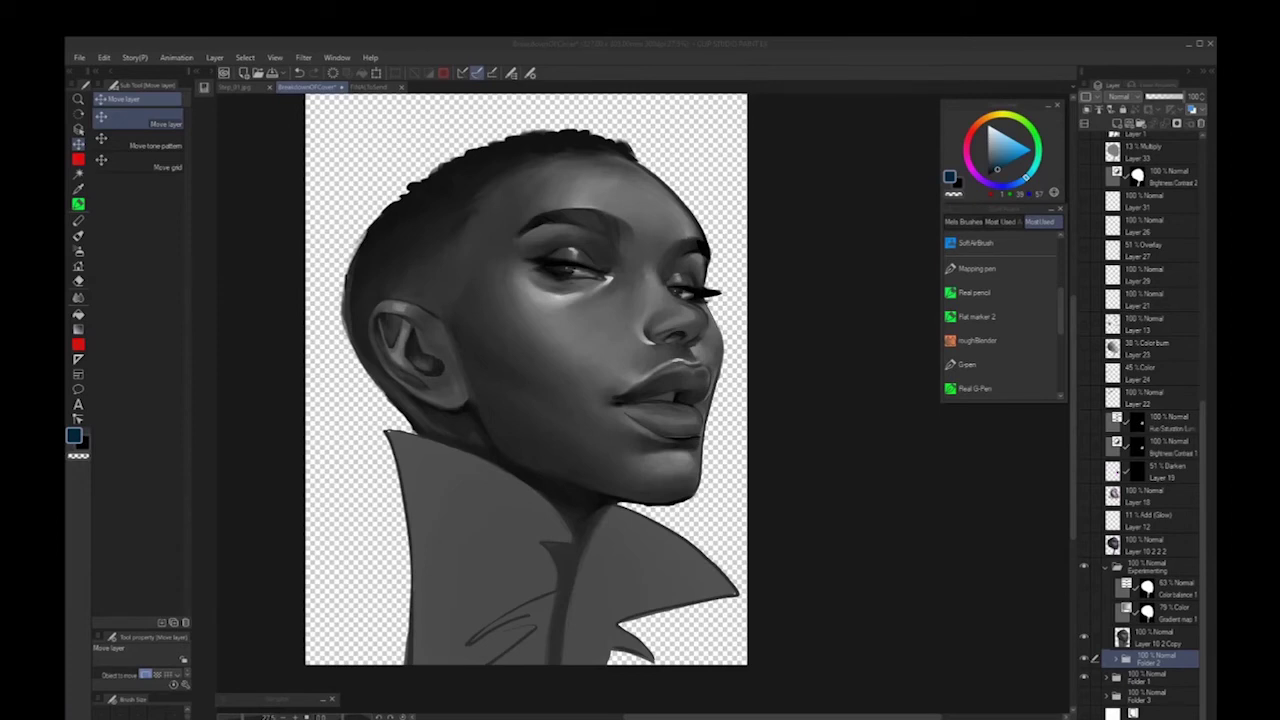
Show the Gradient map 1 layer in the Experimenting folder and open its gradient settings
left_click(418, 175)
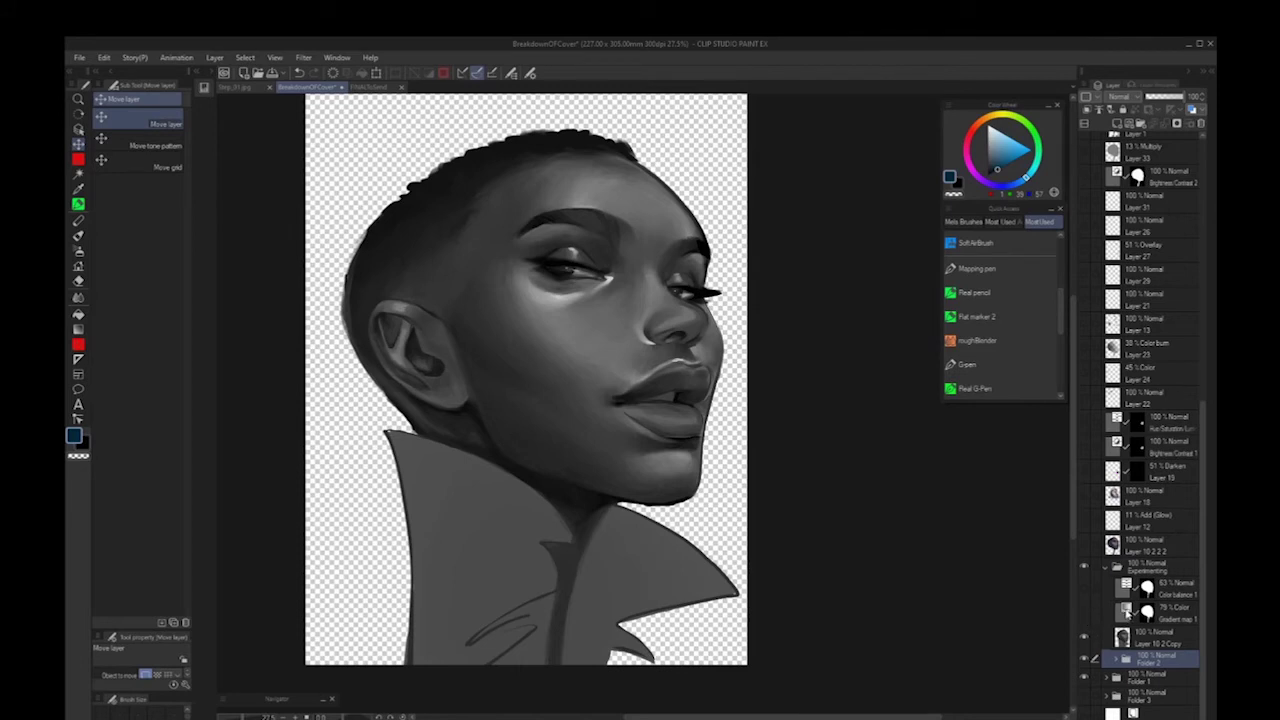
left_click(1126, 610)
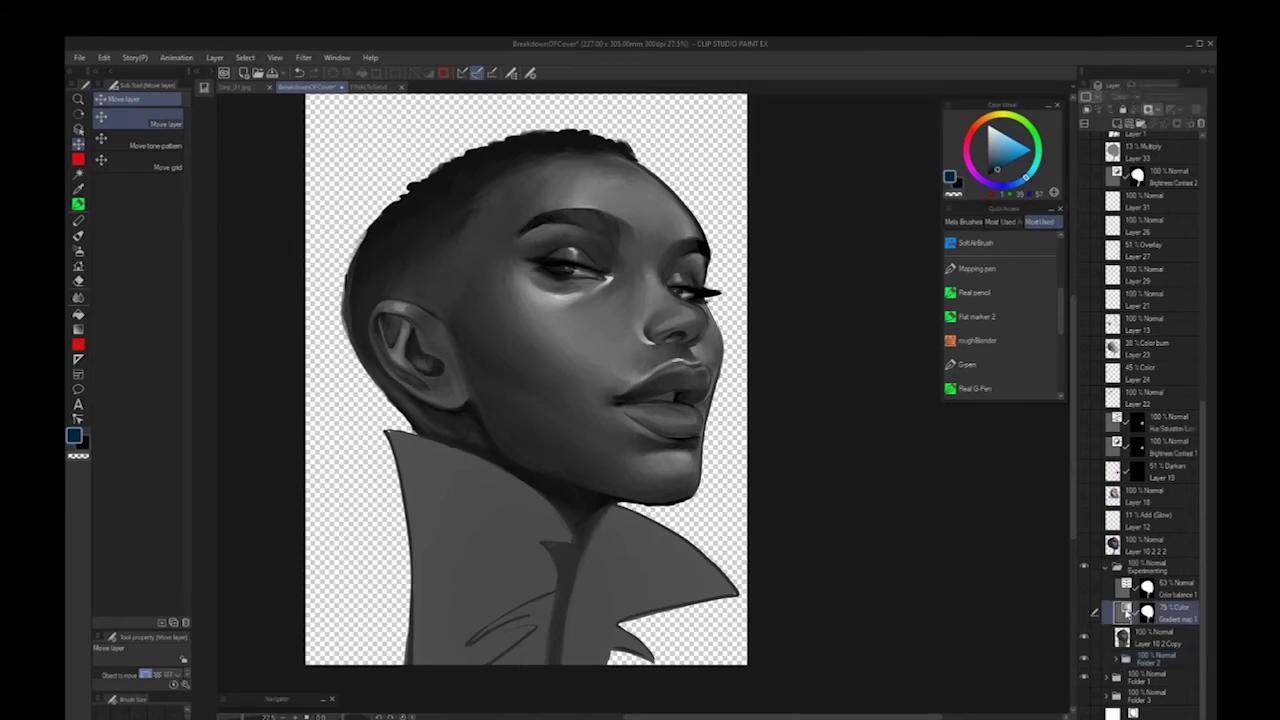
left_click(1085, 613)
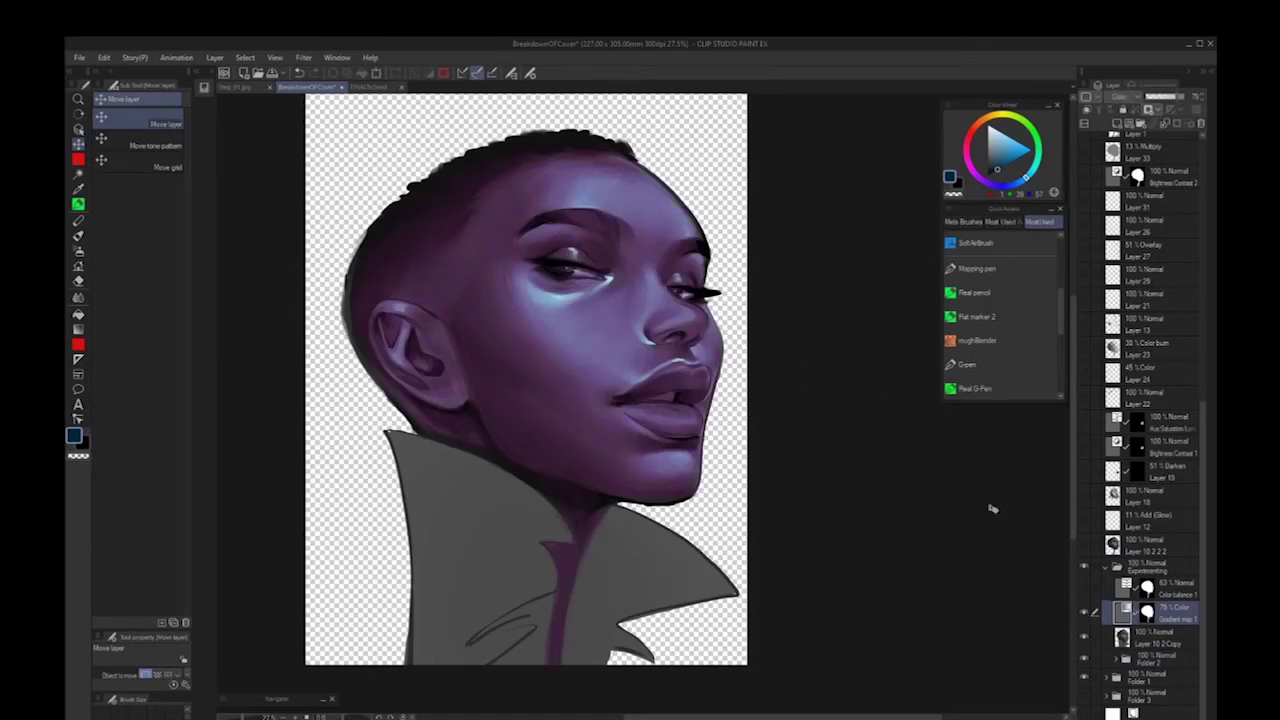
double_click(1127, 612)
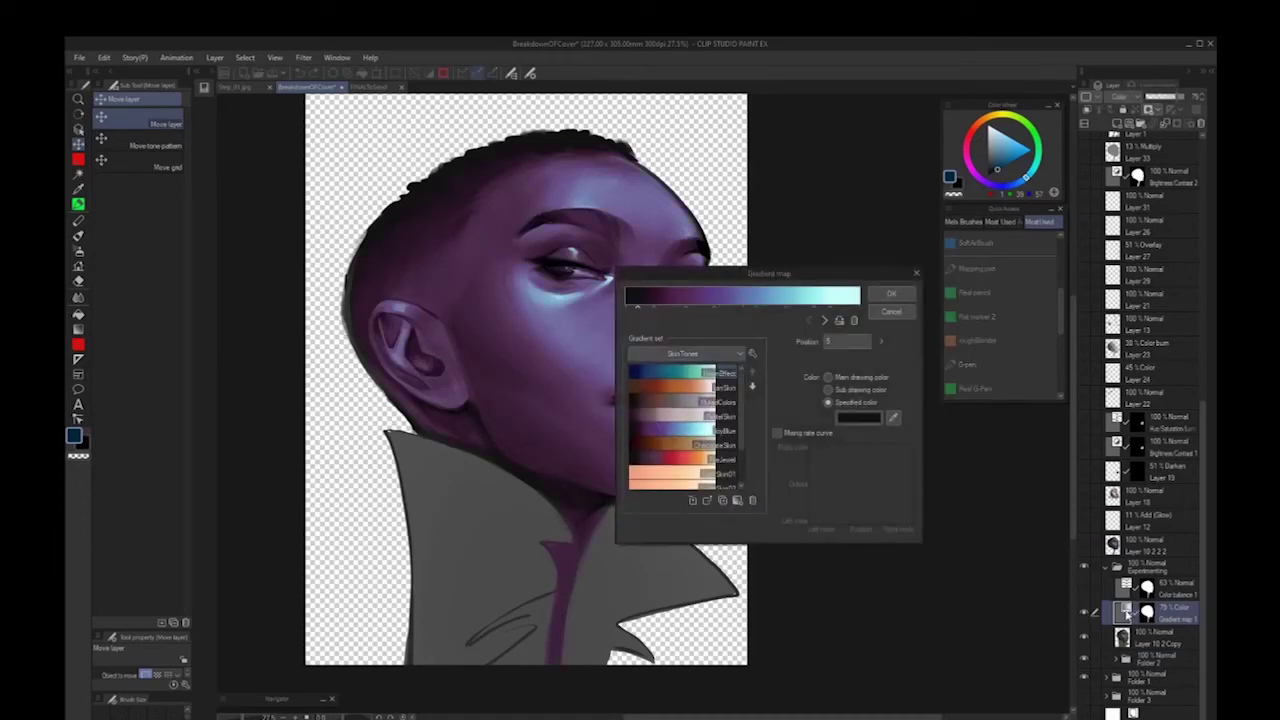
left_click_drag(829, 280, 619, 247)
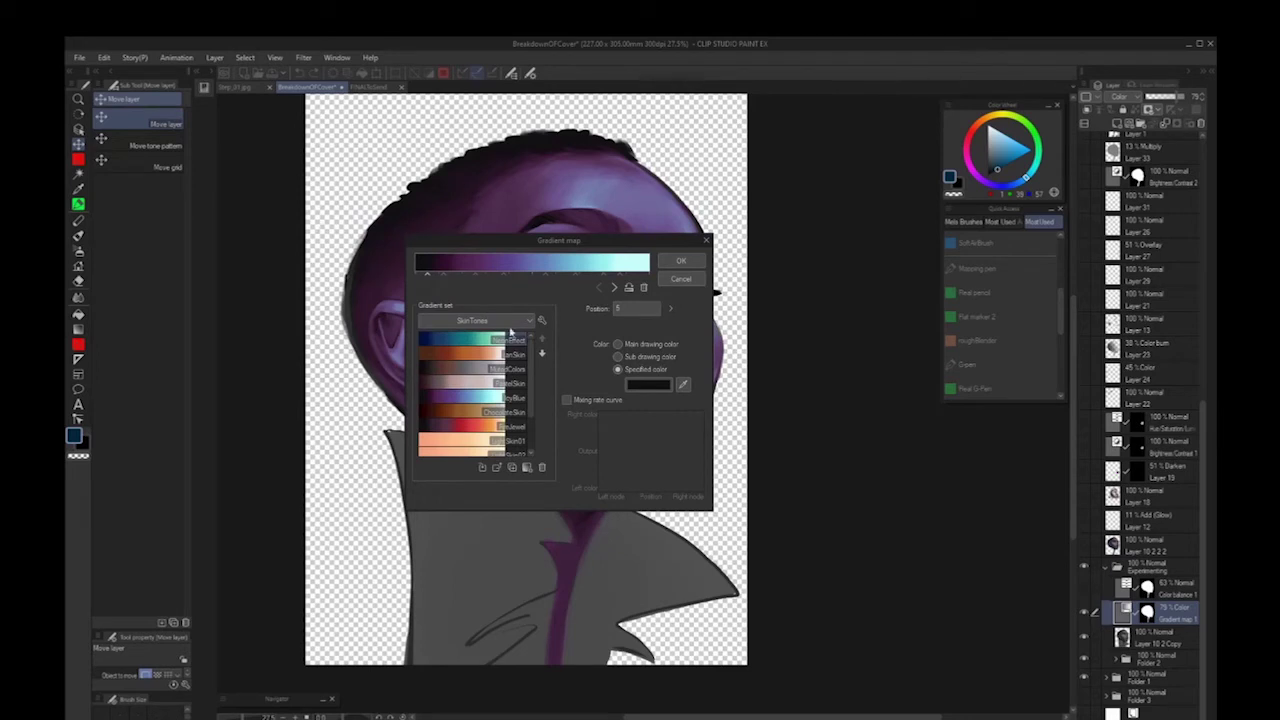
Look through the Somber Shade, Sky and Effect gradient sets and return to the SkinTones set
left_click(499, 321)
left_click(486, 335)
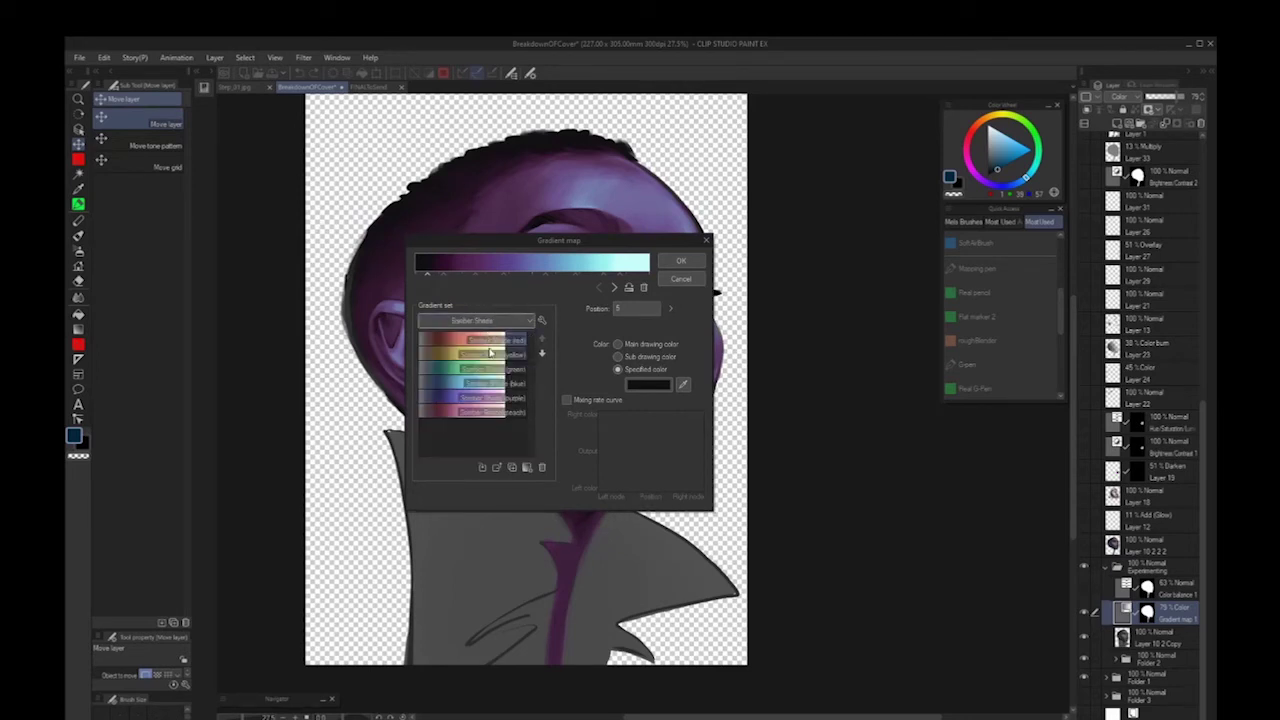
left_click(486, 321)
left_click(486, 345)
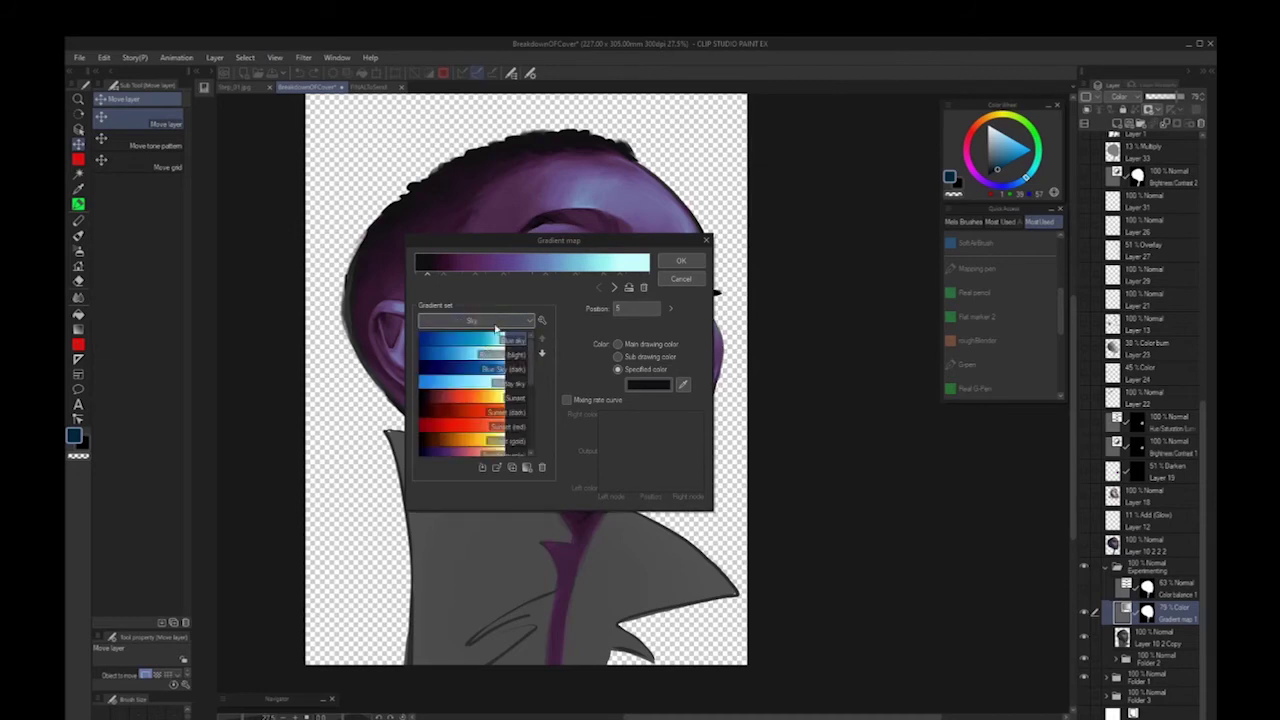
left_click(492, 324)
left_click(484, 360)
left_click(491, 322)
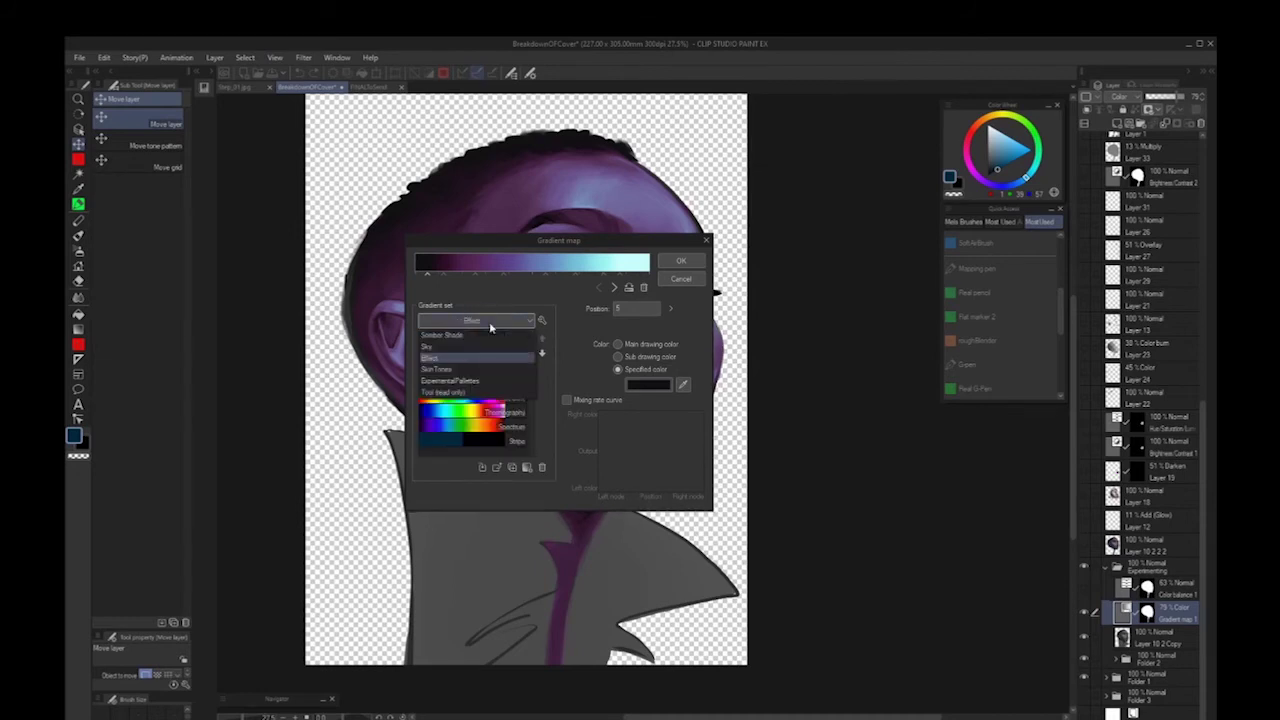
left_click(488, 369)
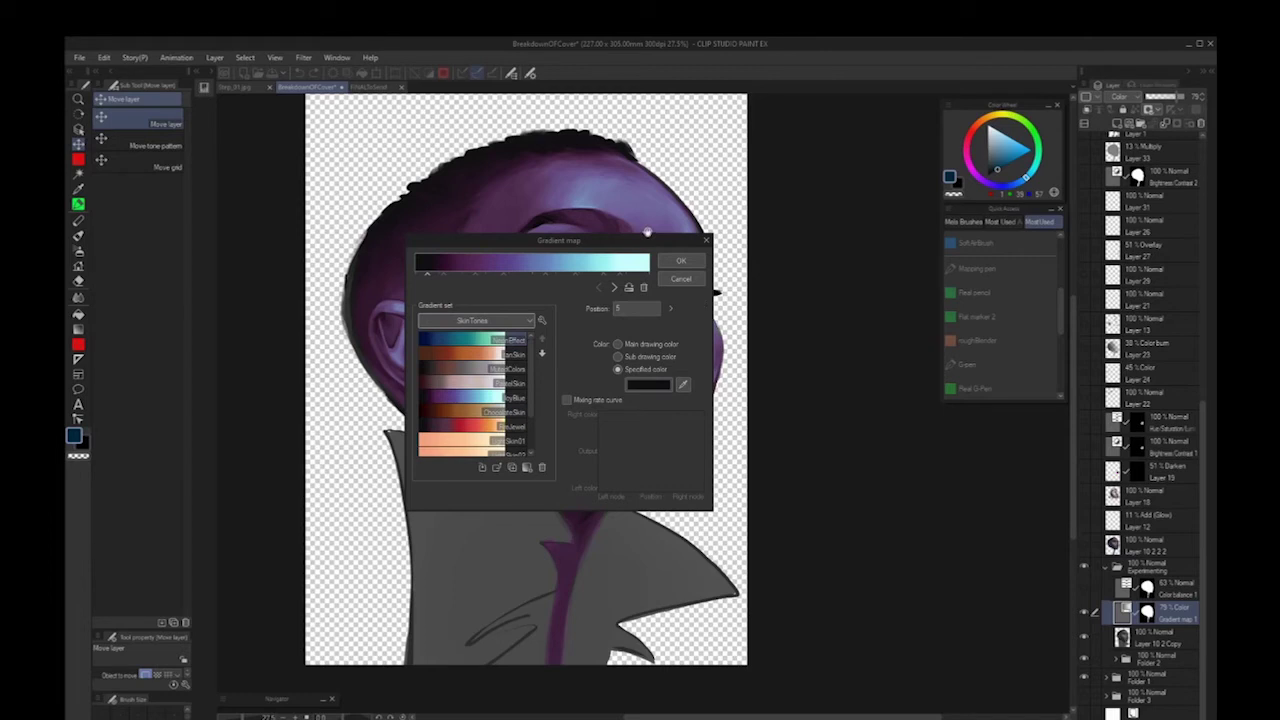
Apply the purple-to-pale-blue gradient from the SkinTones set to the portrait's gradient map
left_click(441, 401)
left_click_drag(552, 244, 545, 368)
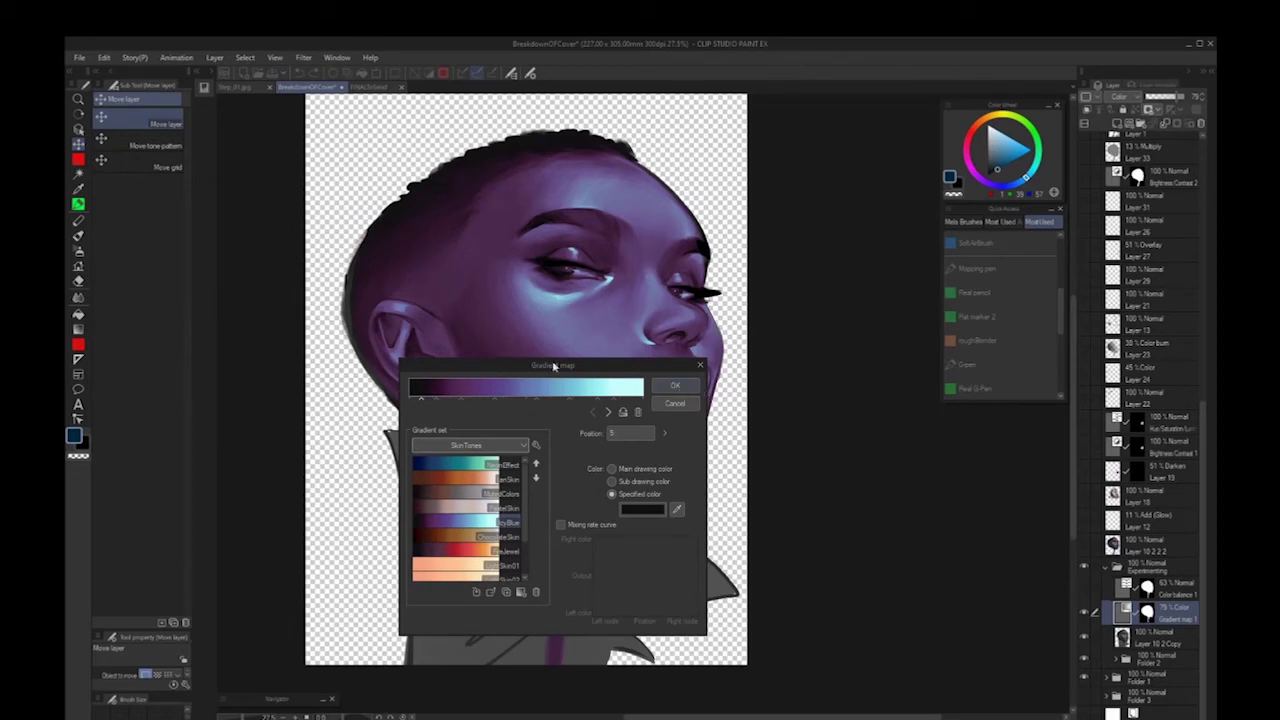
left_click_drag(572, 367, 584, 259)
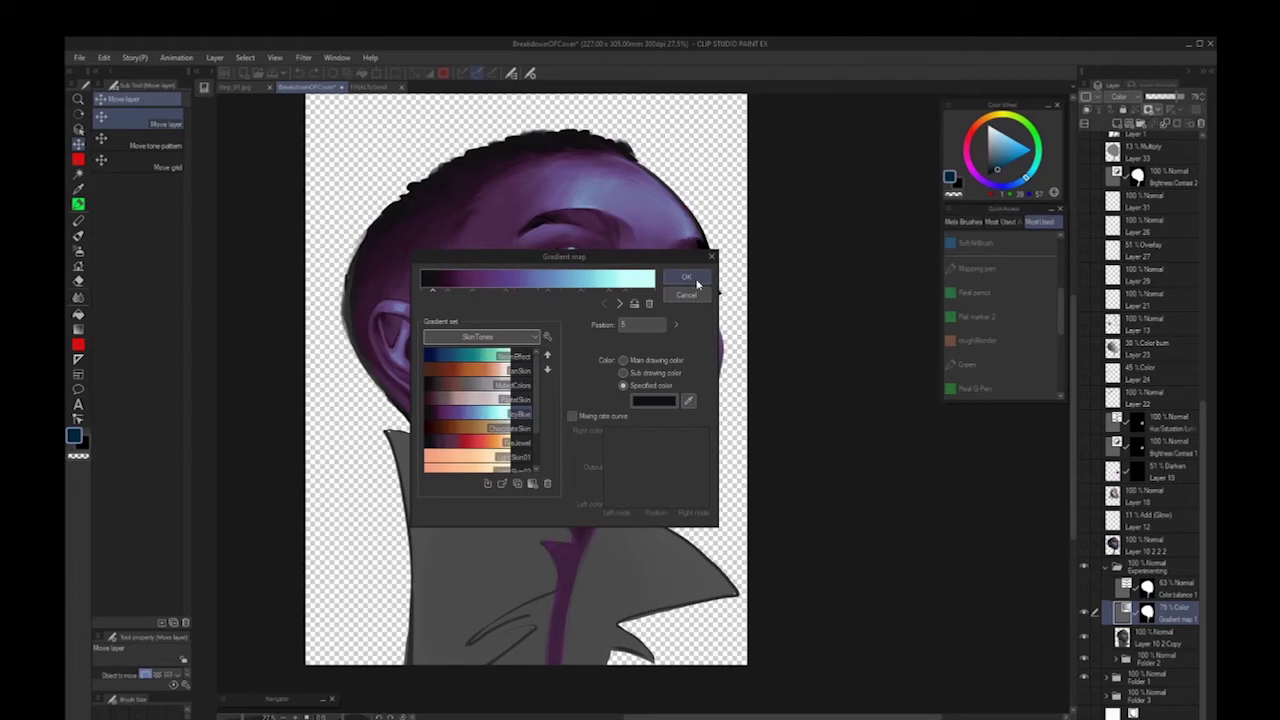
left_click(686, 279)
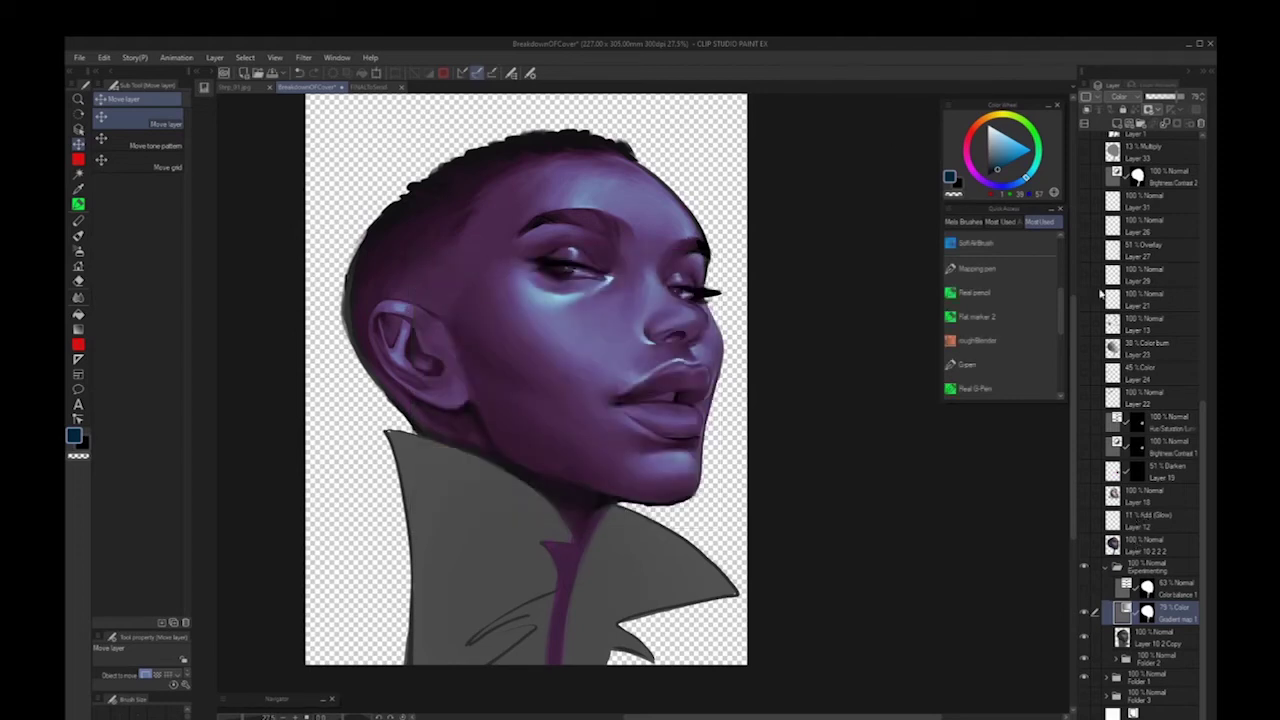
Examine the correction layer types and the direct tonal correction commands available for the portrait
left_click(1086, 86)
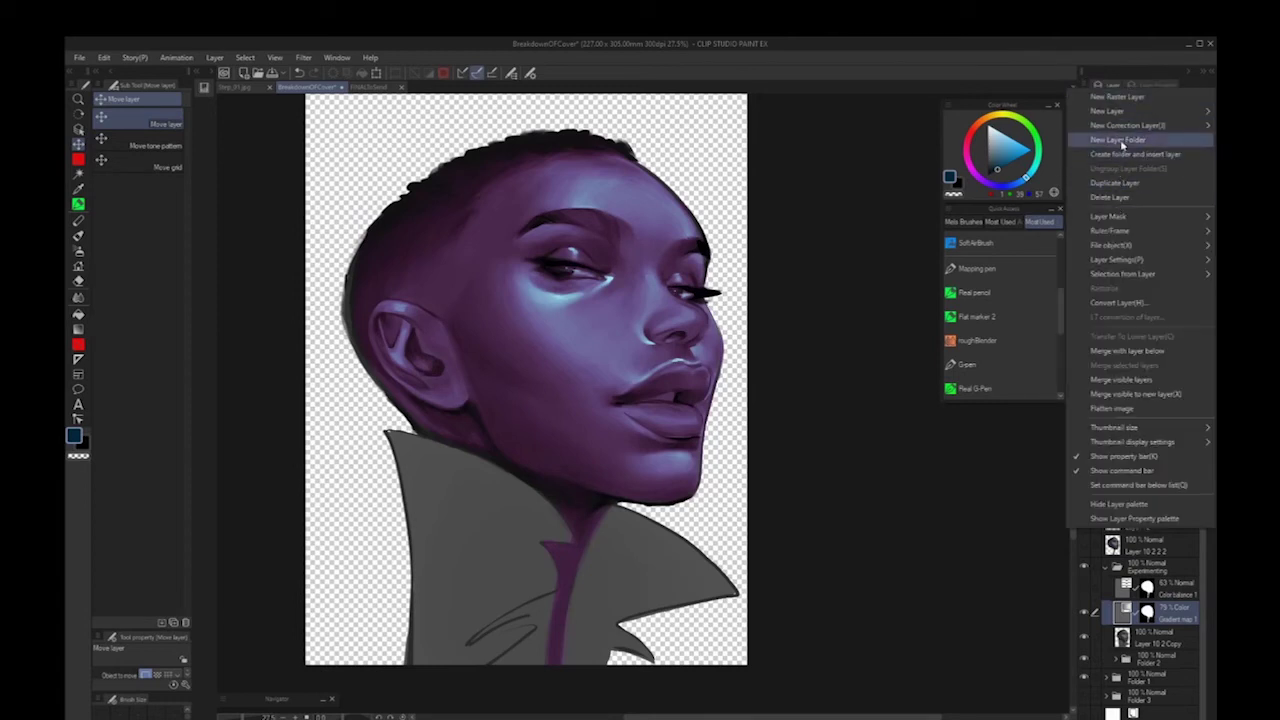
mouse_move(1125, 129)
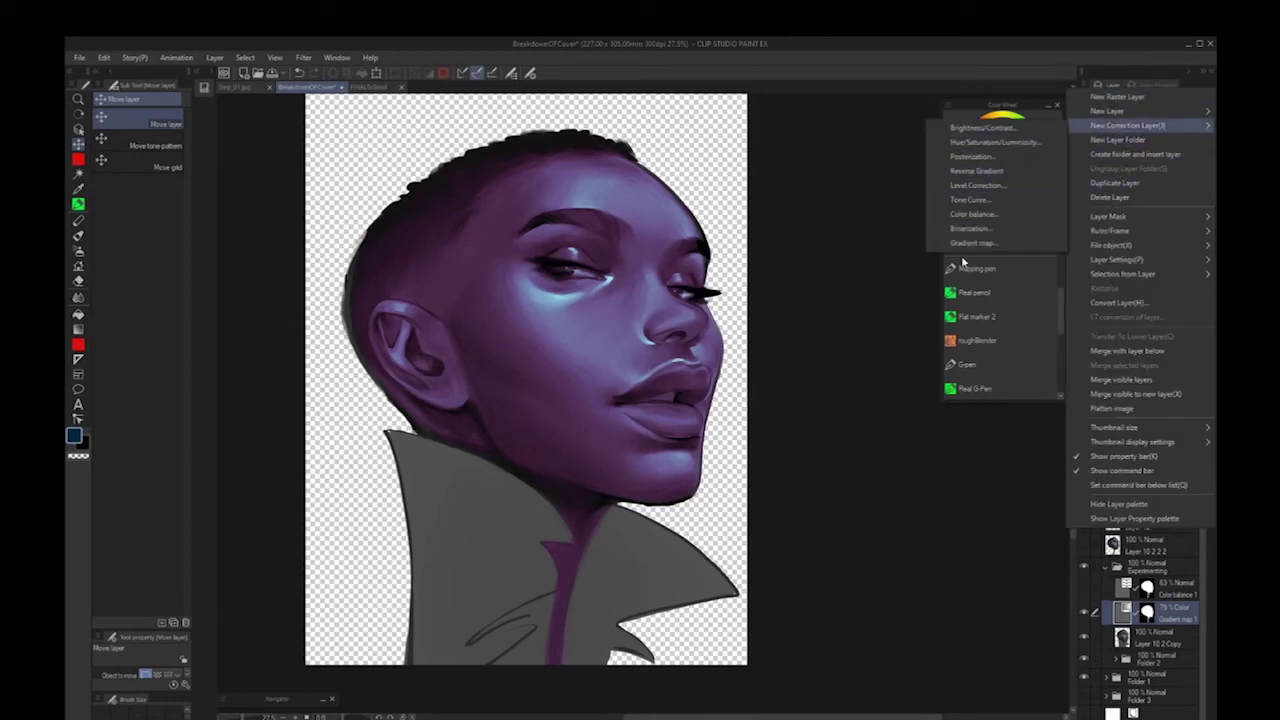
left_click(259, 250)
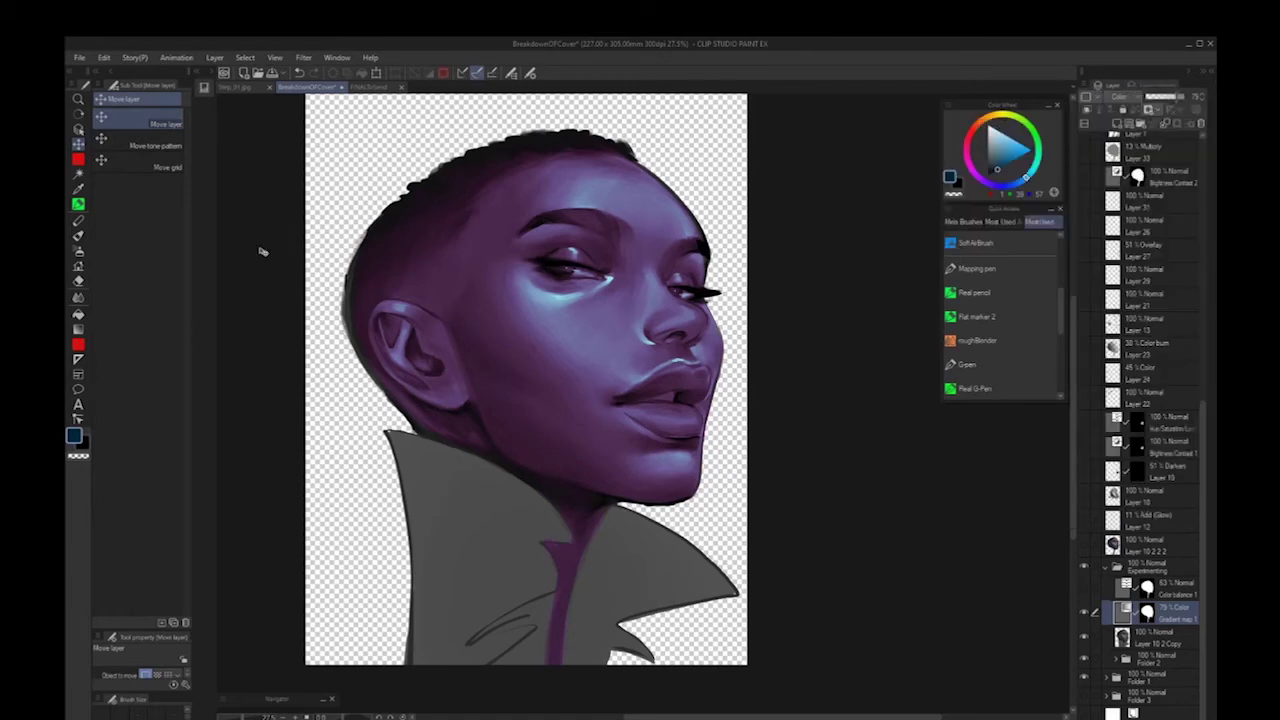
left_click(105, 59)
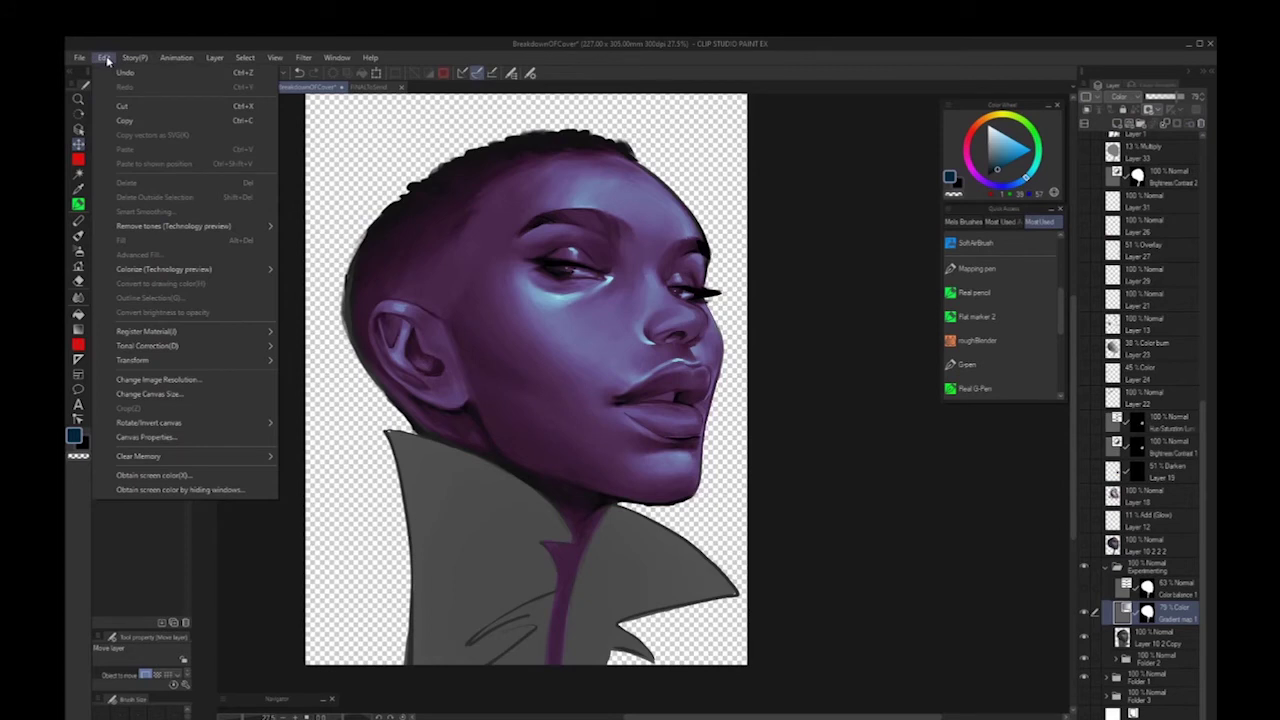
mouse_move(177, 352)
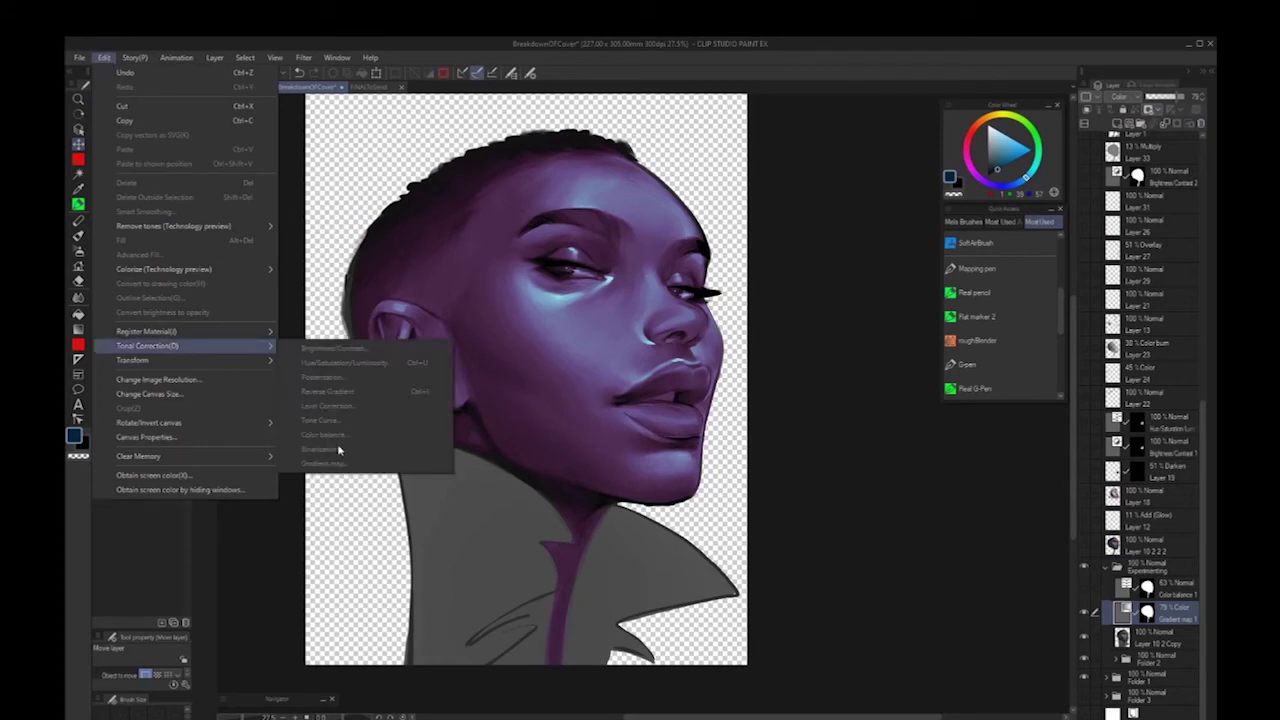
left_click(849, 279)
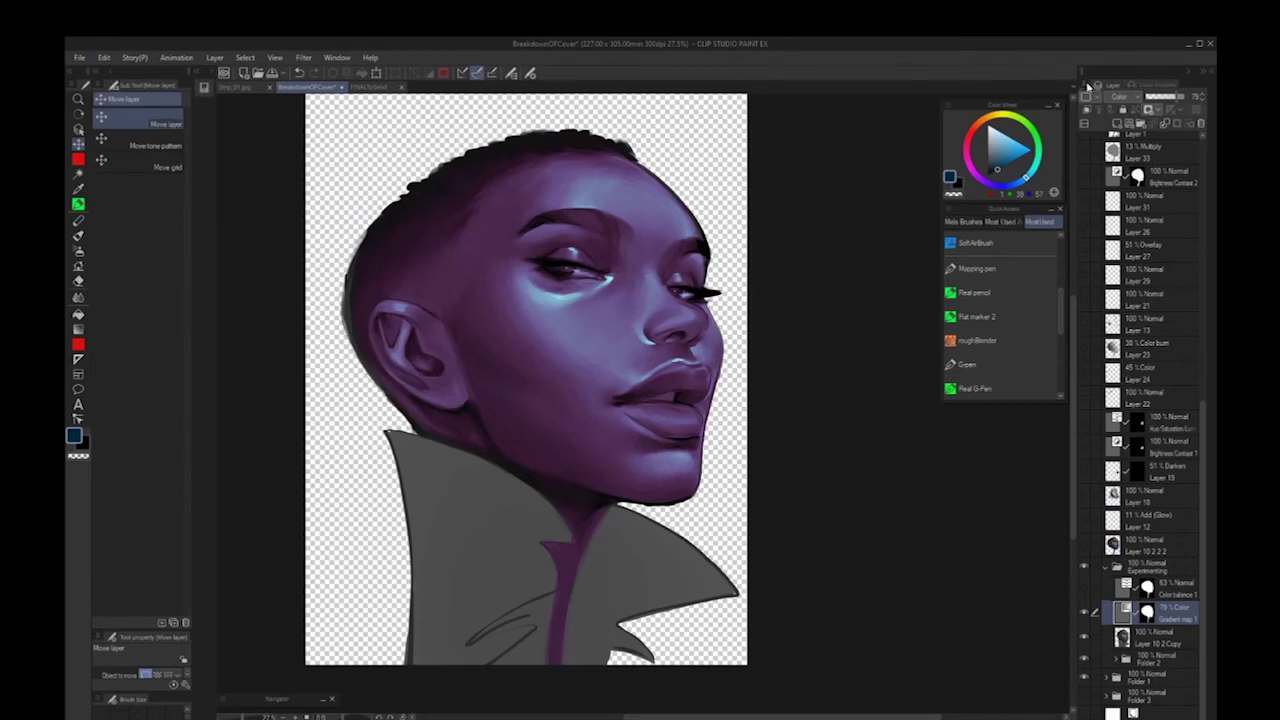
left_click(1087, 87)
mouse_move(1104, 128)
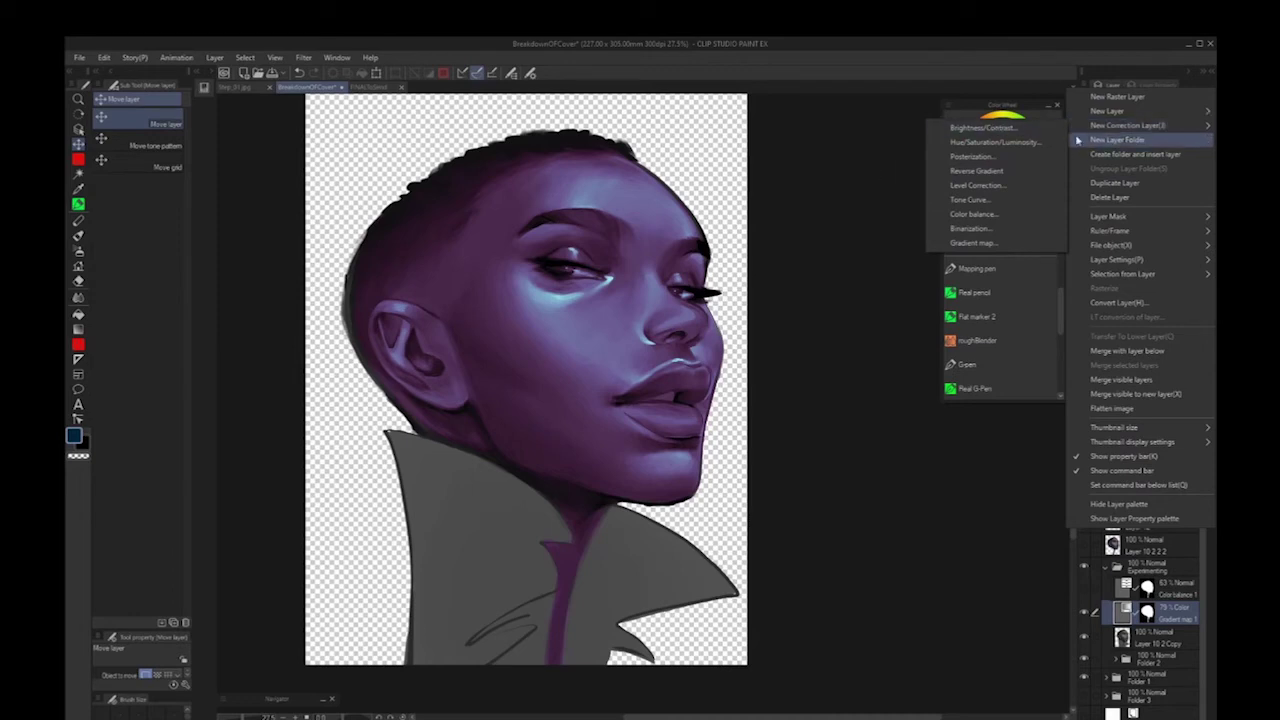
left_click(898, 502)
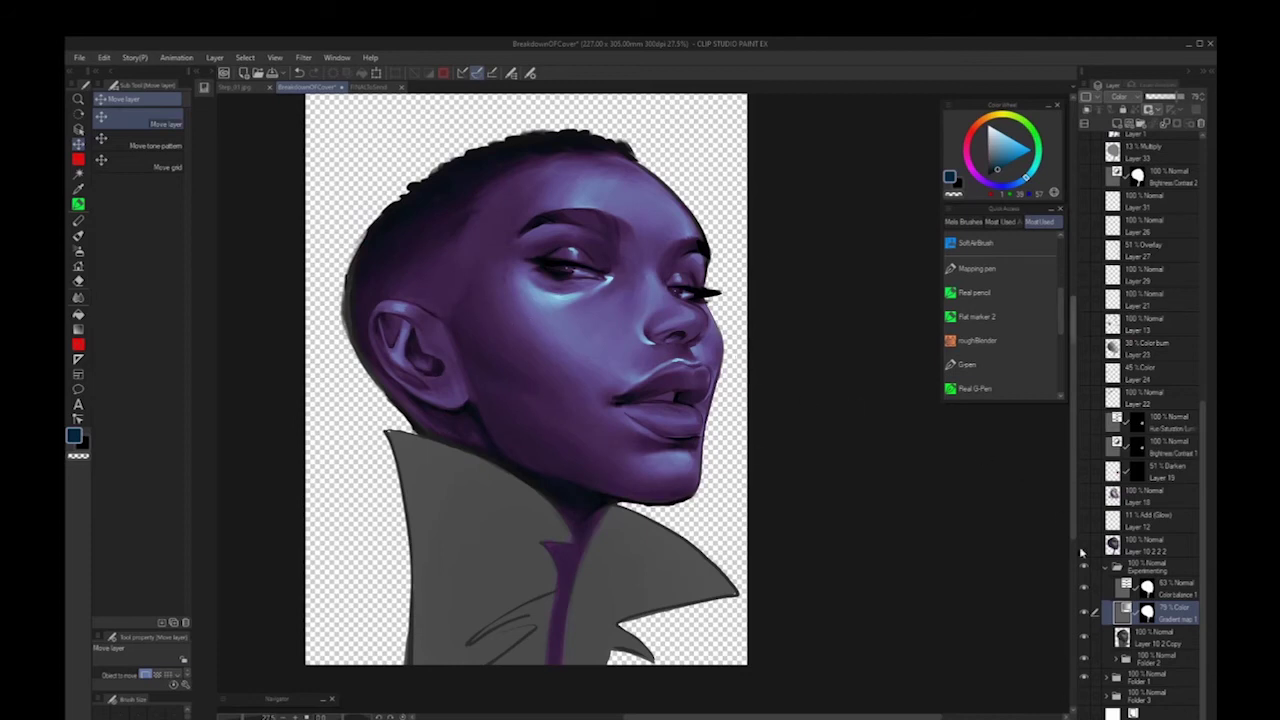
Turn on the Color balance 1 layer and review its shadow and highlight balance settings
double_click(1124, 590)
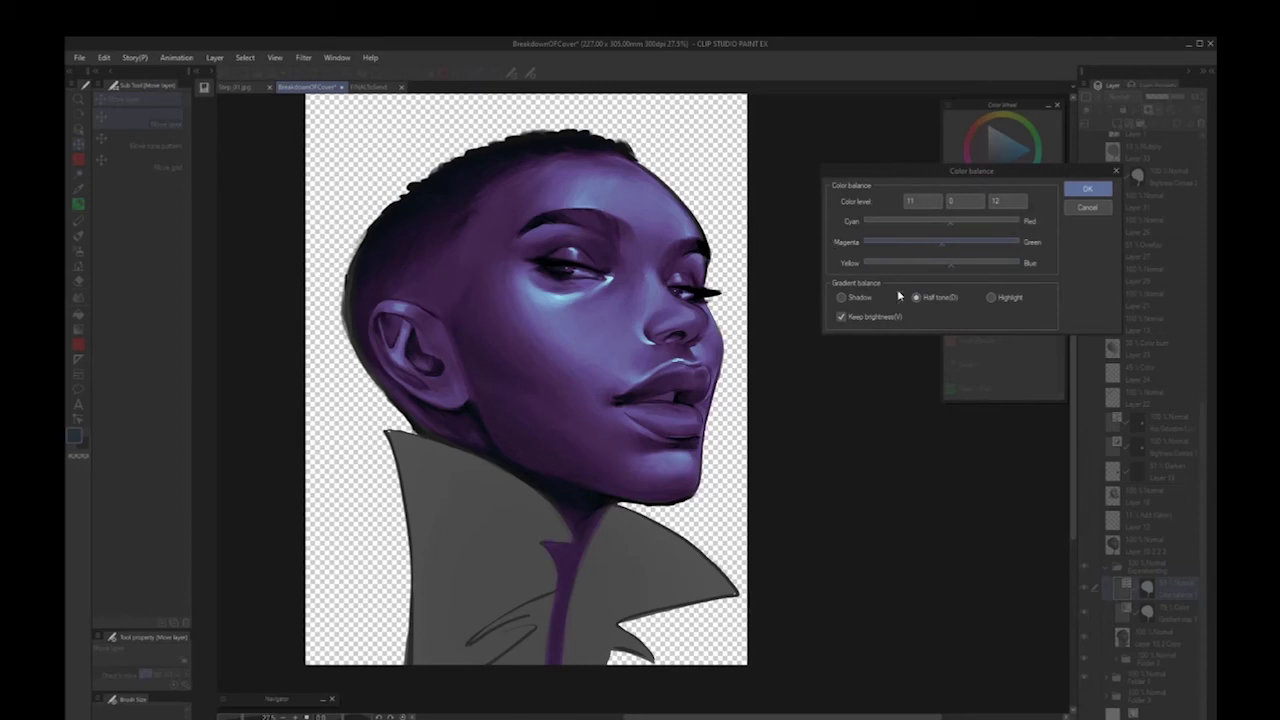
left_click(846, 299)
left_click(990, 297)
left_click(1088, 189)
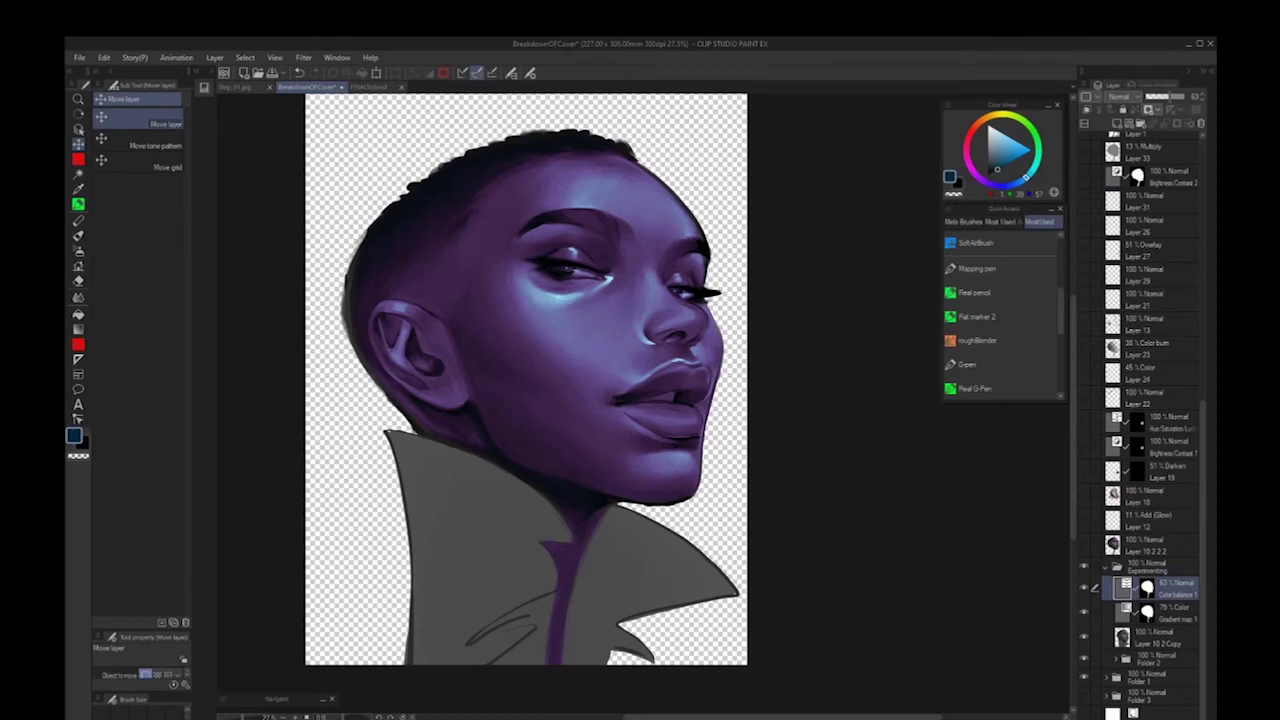
Compare the purple colouring with the brown and grey versions in Folder 2 by toggling layer visibility
left_click(1116, 659)
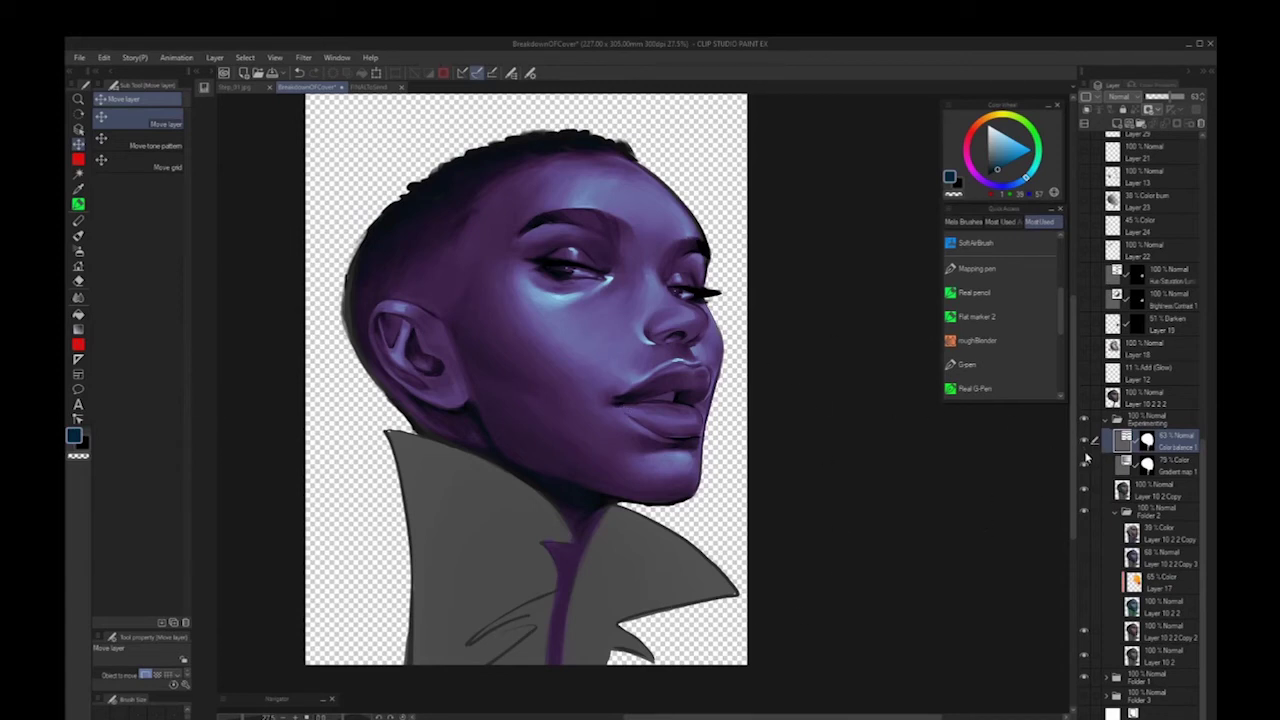
left_click_drag(1085, 441, 1085, 490)
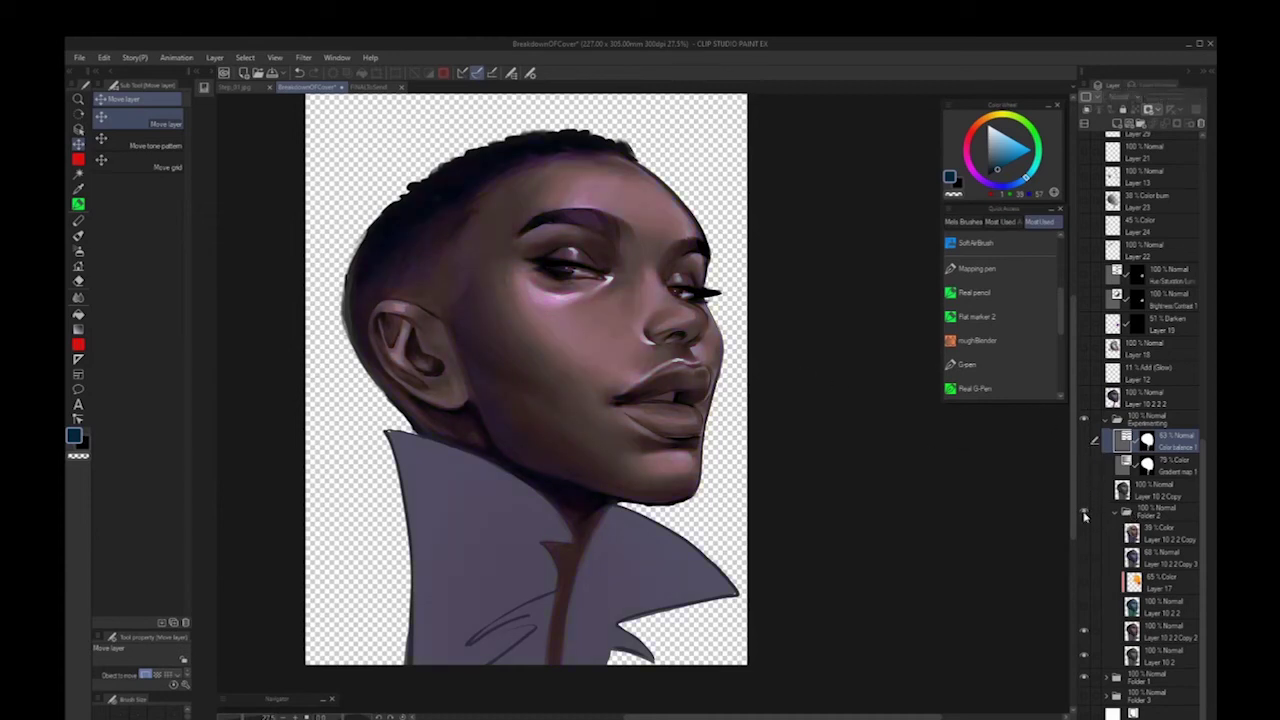
left_click(1084, 630)
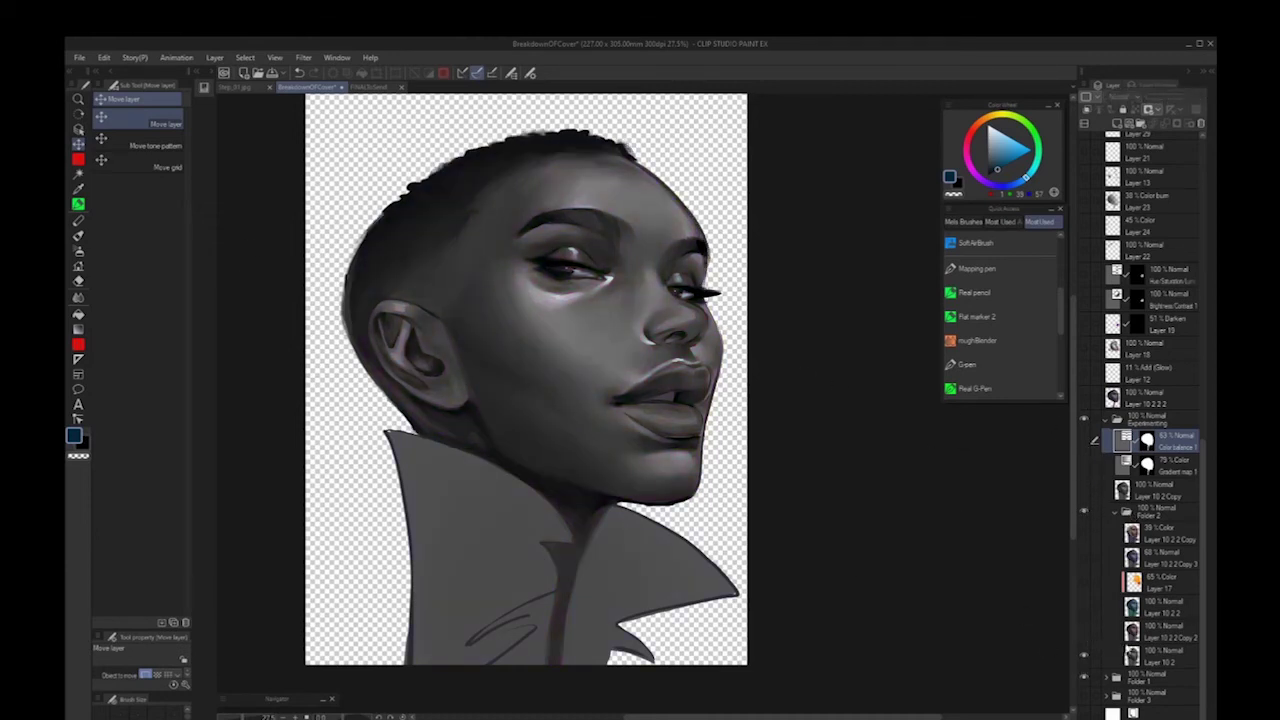
left_click(1084, 631)
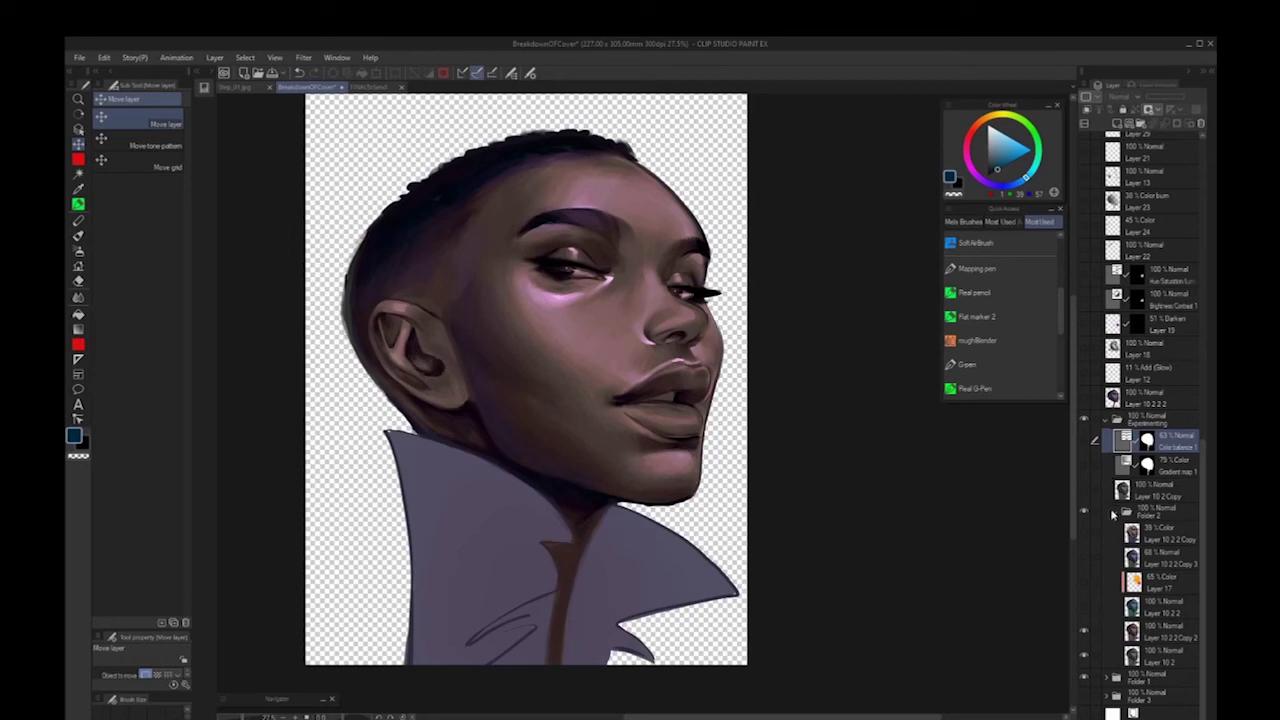
left_click(1084, 488)
left_click(1084, 462)
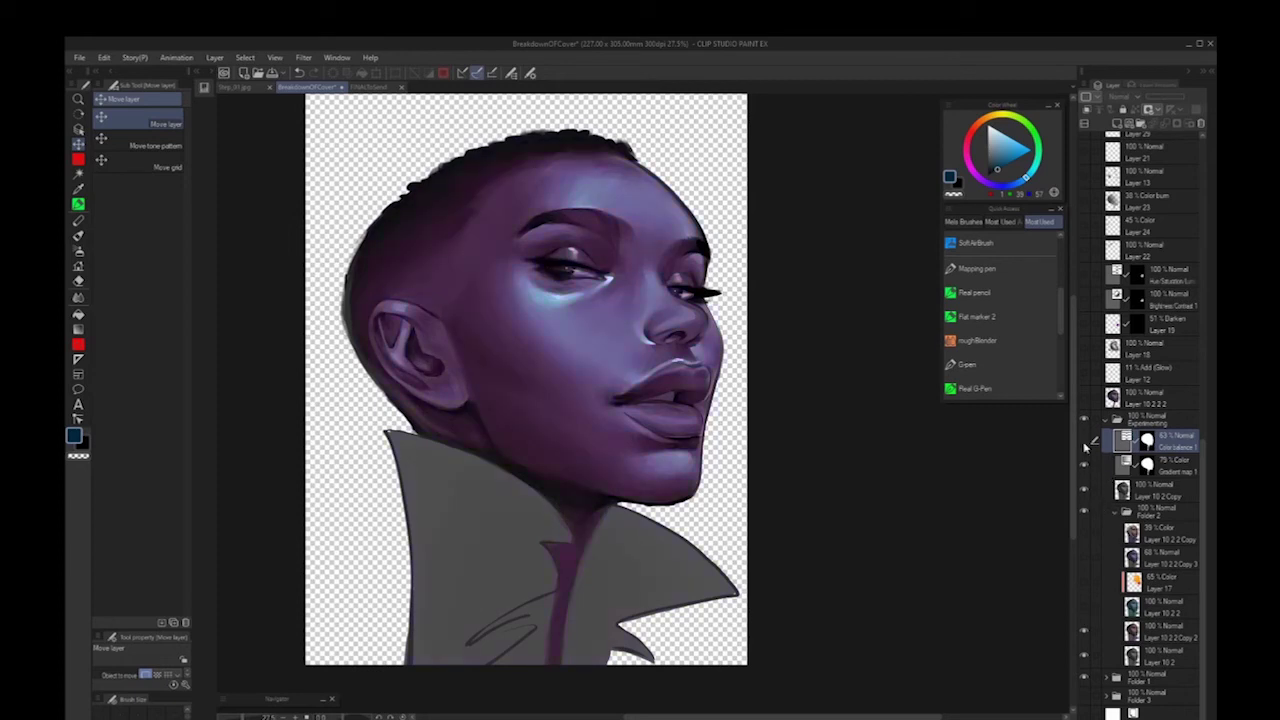
Merge the visible portrait and its correction layers into a new layer and place it above the Experimenting folder
left_click(1177, 487)
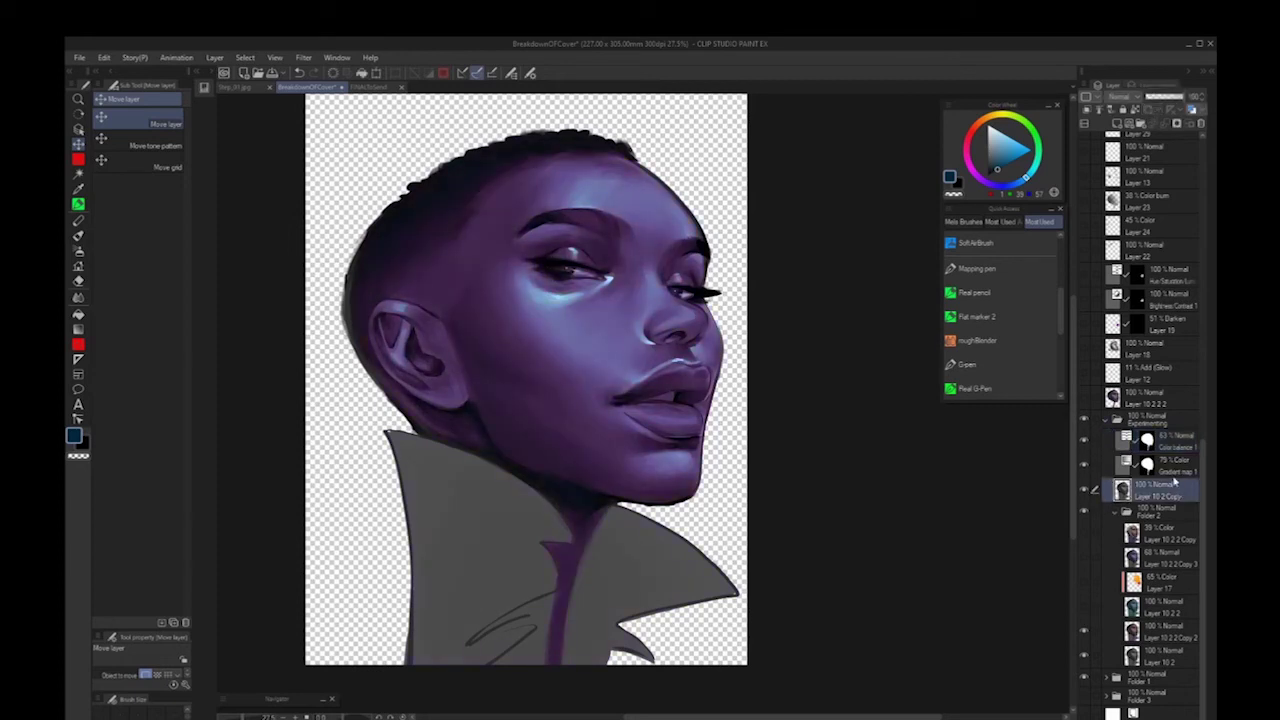
left_click(1176, 465, "ctrl")
left_click(1171, 442, "ctrl")
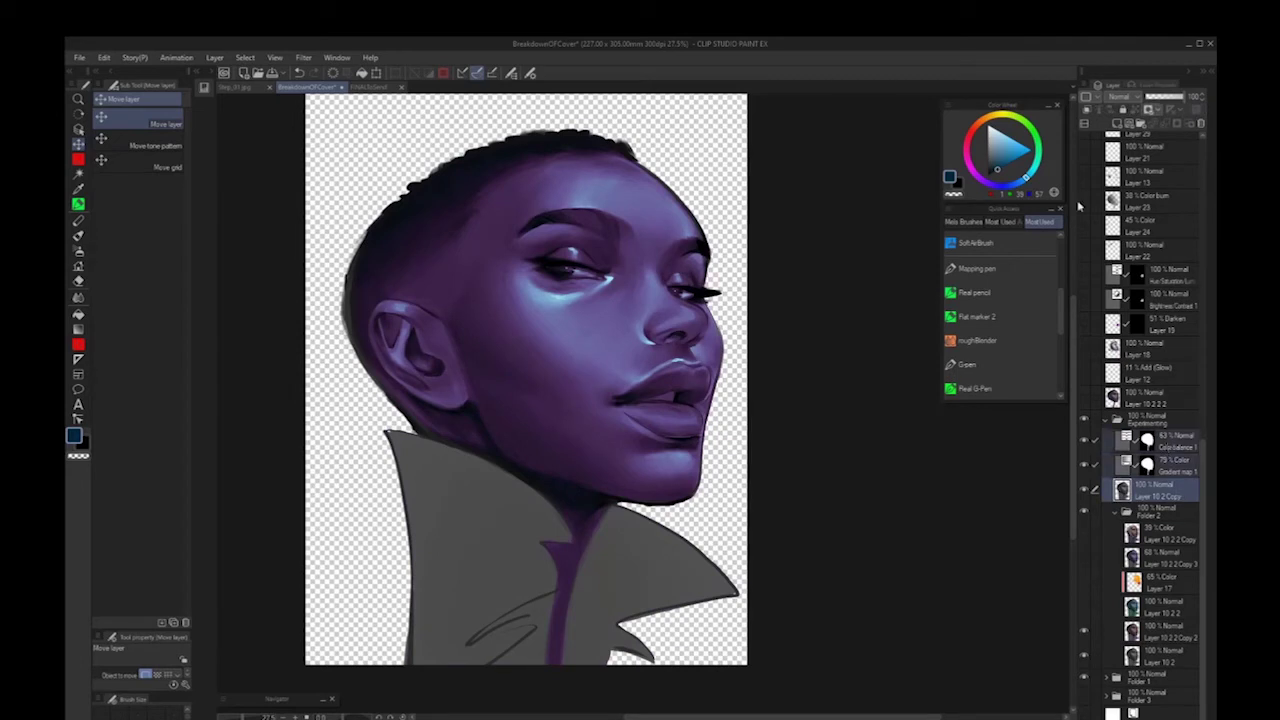
left_click(1089, 86)
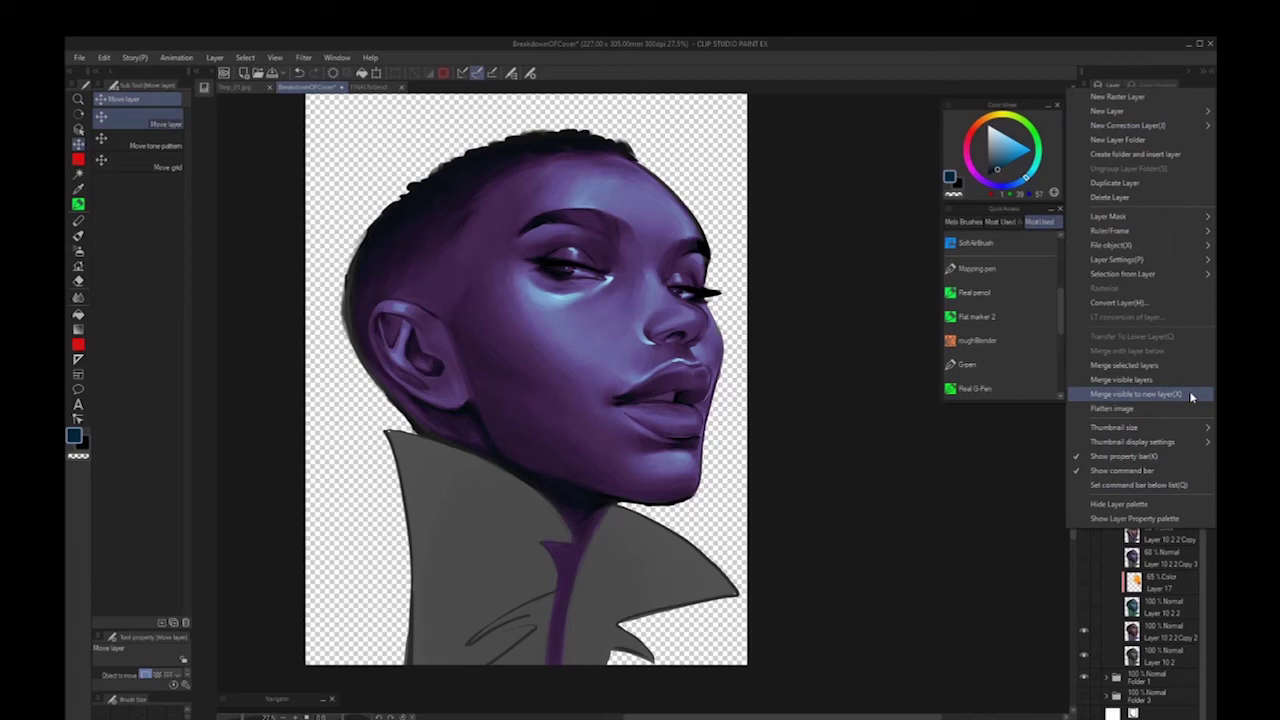
left_click(1190, 394)
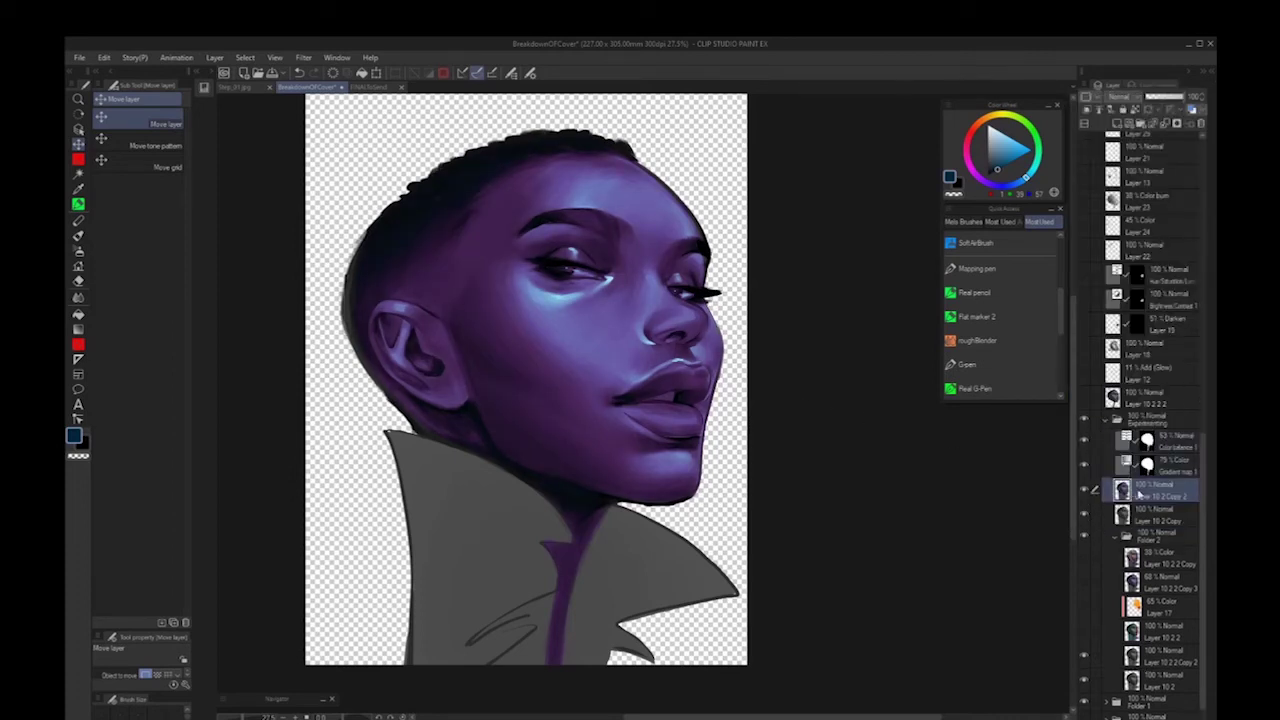
left_click_drag(1124, 496, 1092, 420)
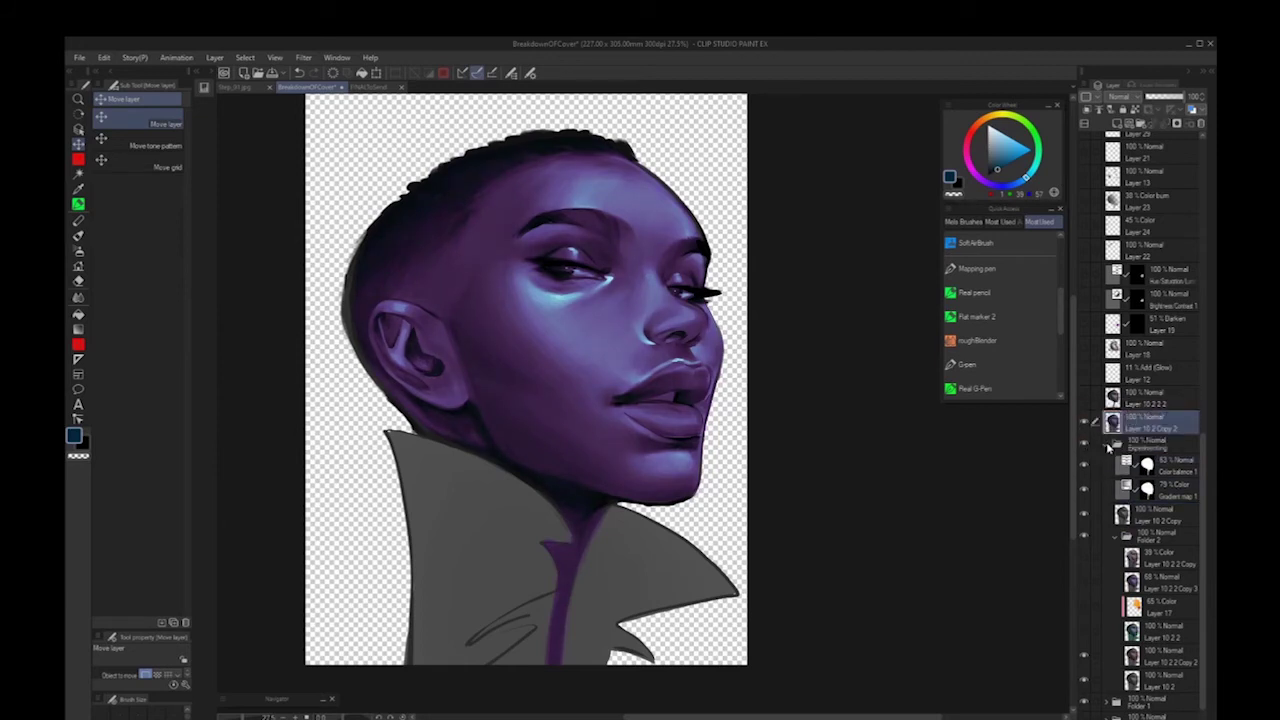
scroll(1105, 451, "up", 4)
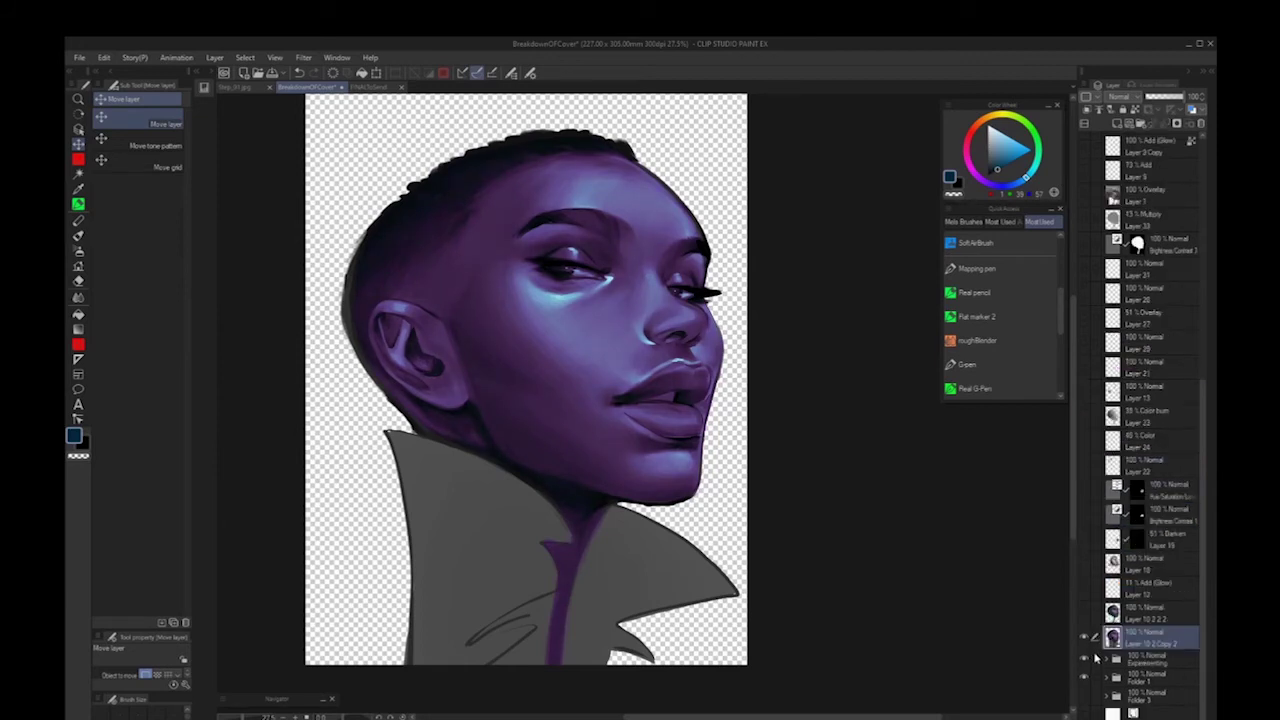
Hide the Experimenting folder and lock the transparent pixels of the merged portrait layer
left_click(1086, 660)
scroll(968, 487, "down", 3)
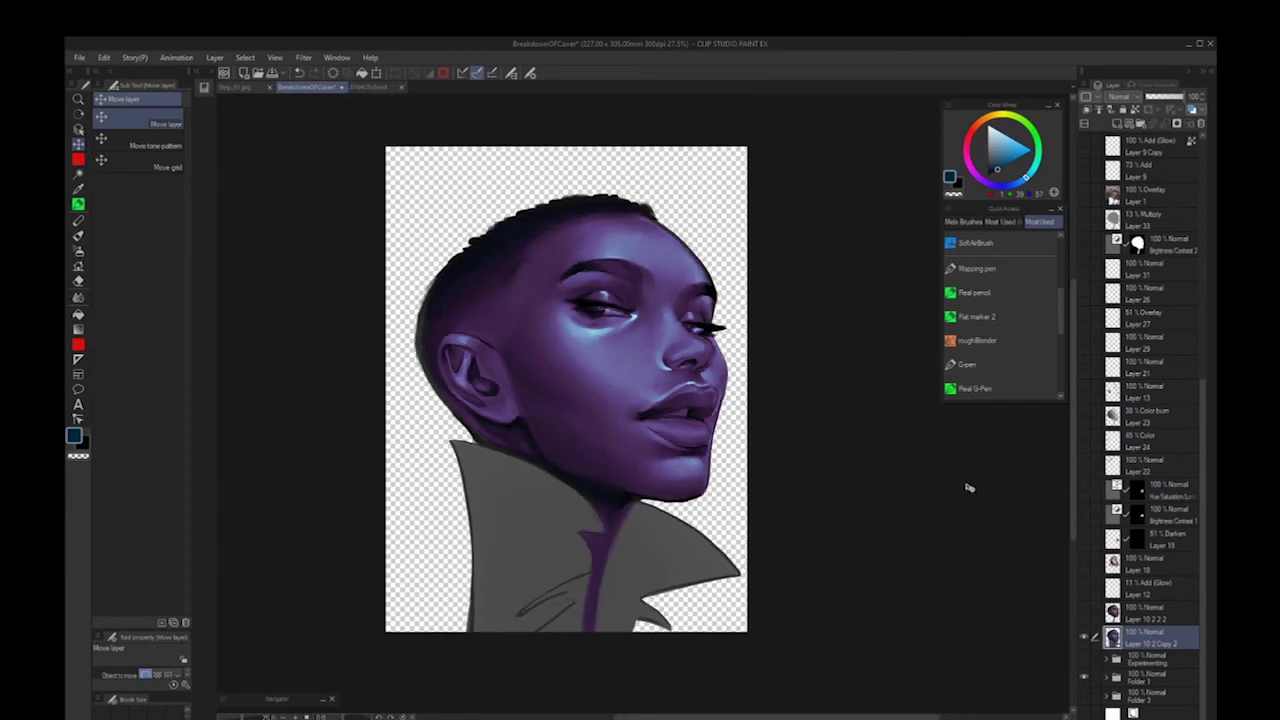
scroll(865, 523, "up", 1)
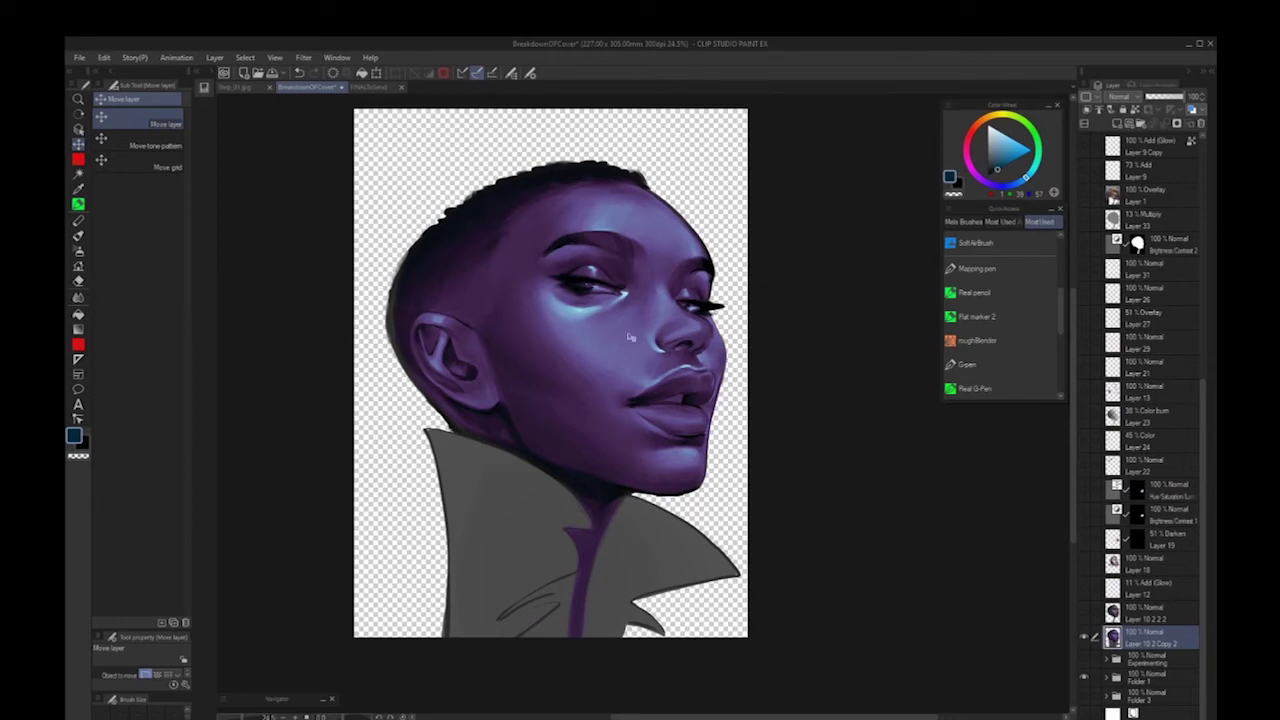
left_click(1136, 111)
Try painting a more saturated purple, shifted from the sampled face colour, over the forehead with Flat marker 2, and undo the strokes
left_click(997, 316)
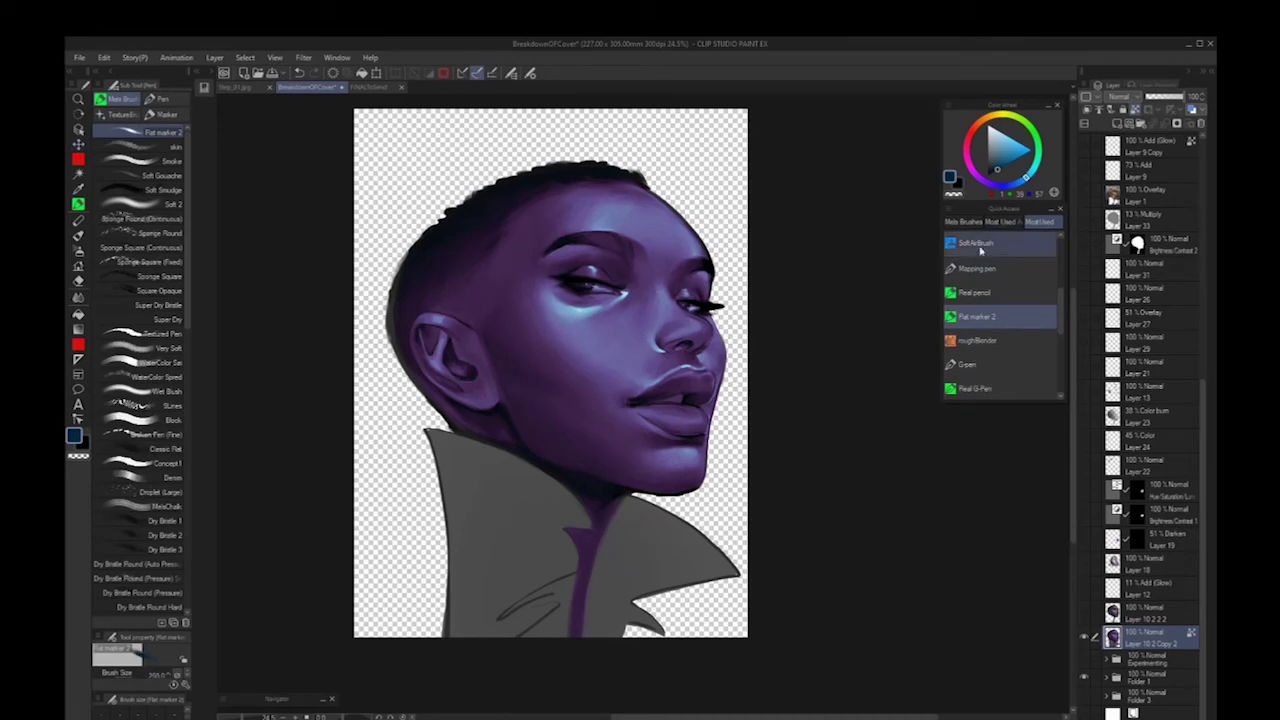
left_click(667, 283, "alt")
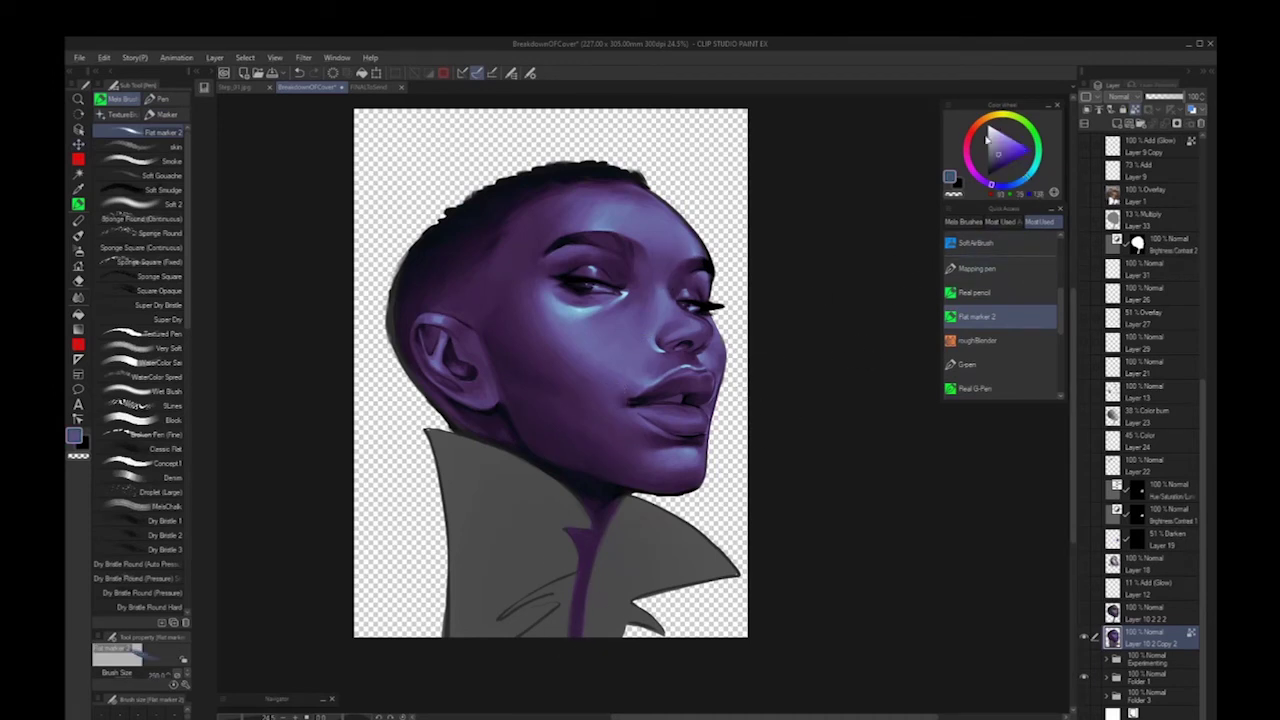
left_click_drag(990, 187, 981, 179)
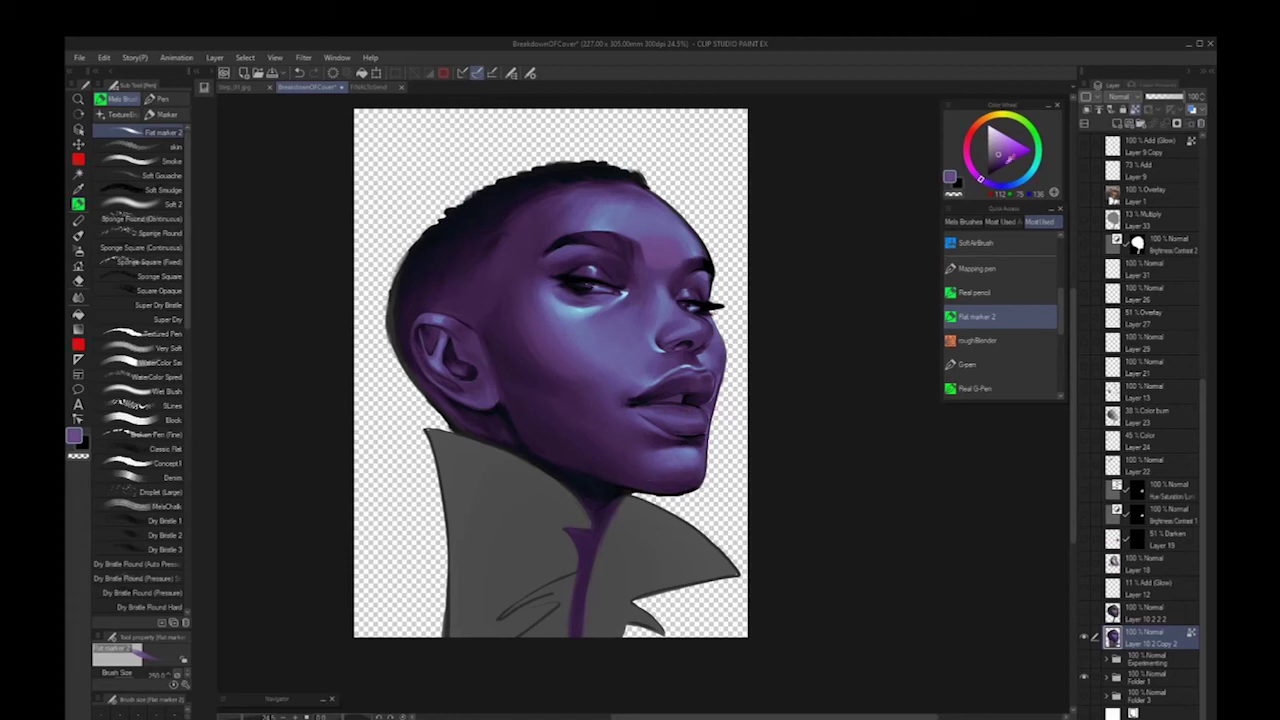
left_click(1006, 154)
left_click_drag(984, 180, 977, 176)
left_click_drag(693, 194, 656, 230)
mouse_move(650, 172)
left_mouse_down()
mouse_move(618, 207)
mouse_move(584, 198)
left_mouse_up()
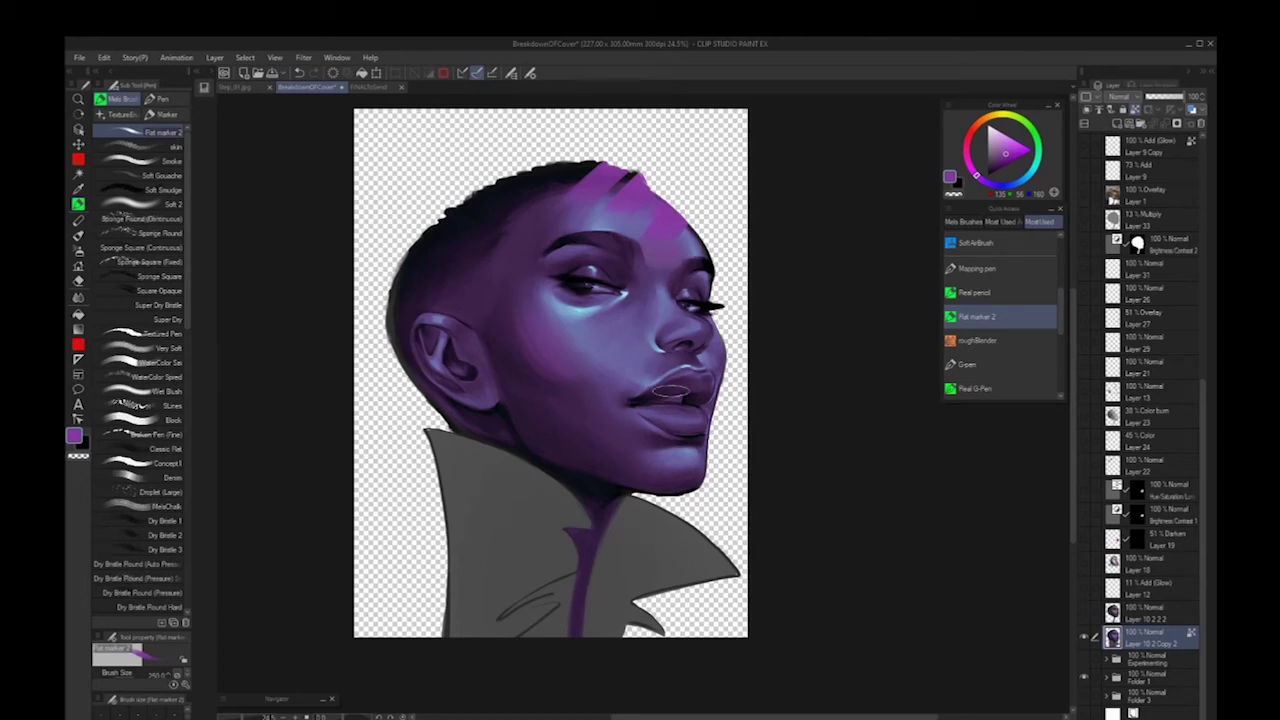
key("ctrl+z")
key("ctrl+z")
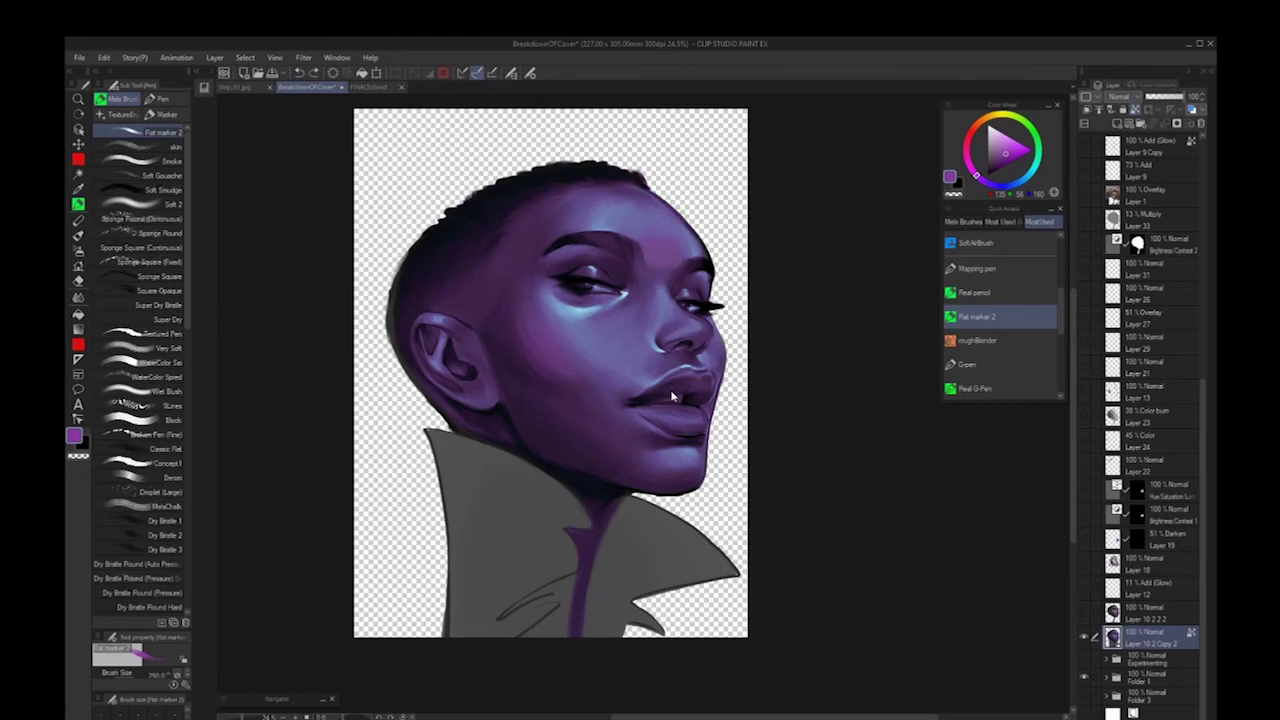
Hide the merged portrait layer and Folder 1, and show the Experimenting folder with its contents expanded
left_click(1085, 660)
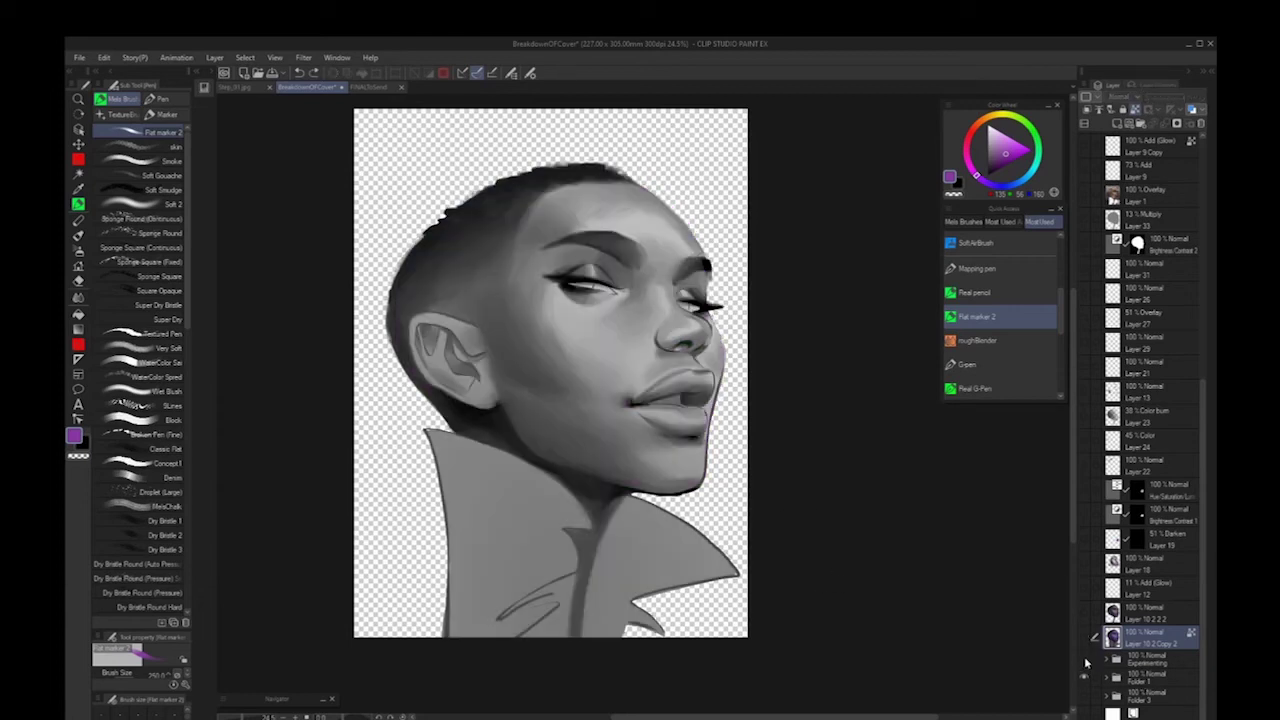
left_click(1104, 679)
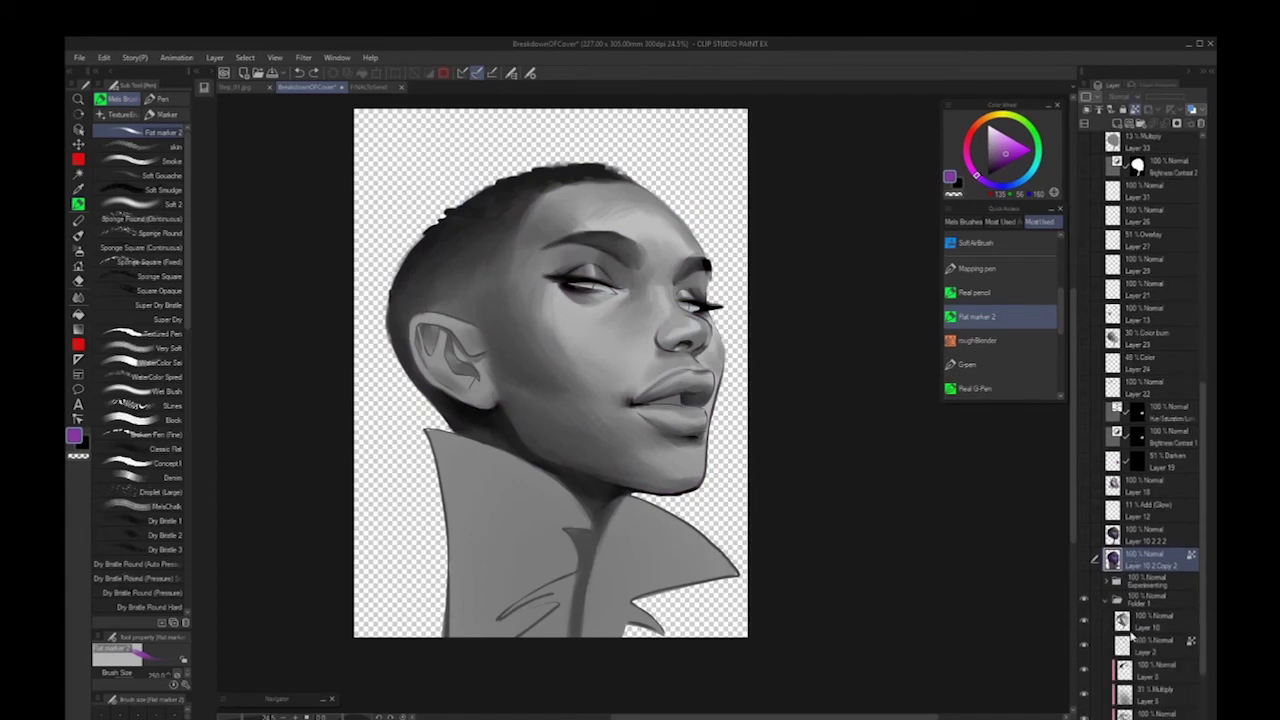
left_click(1084, 600)
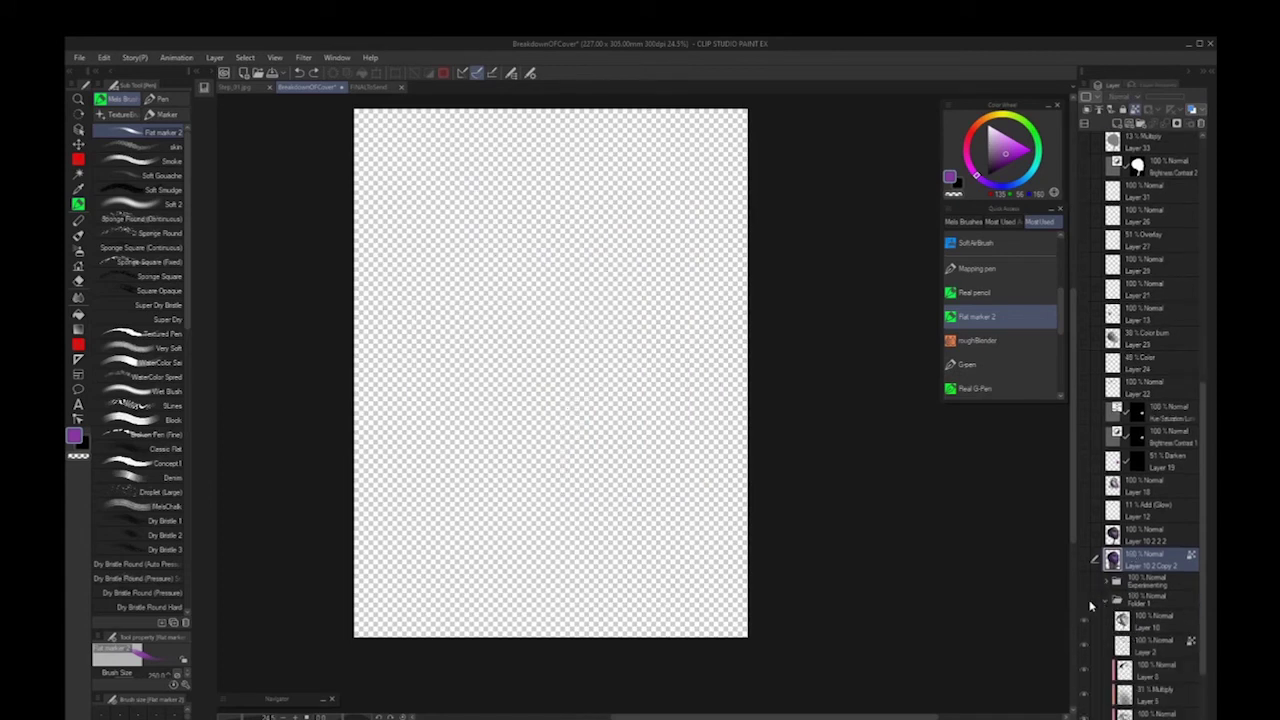
left_click(1085, 582)
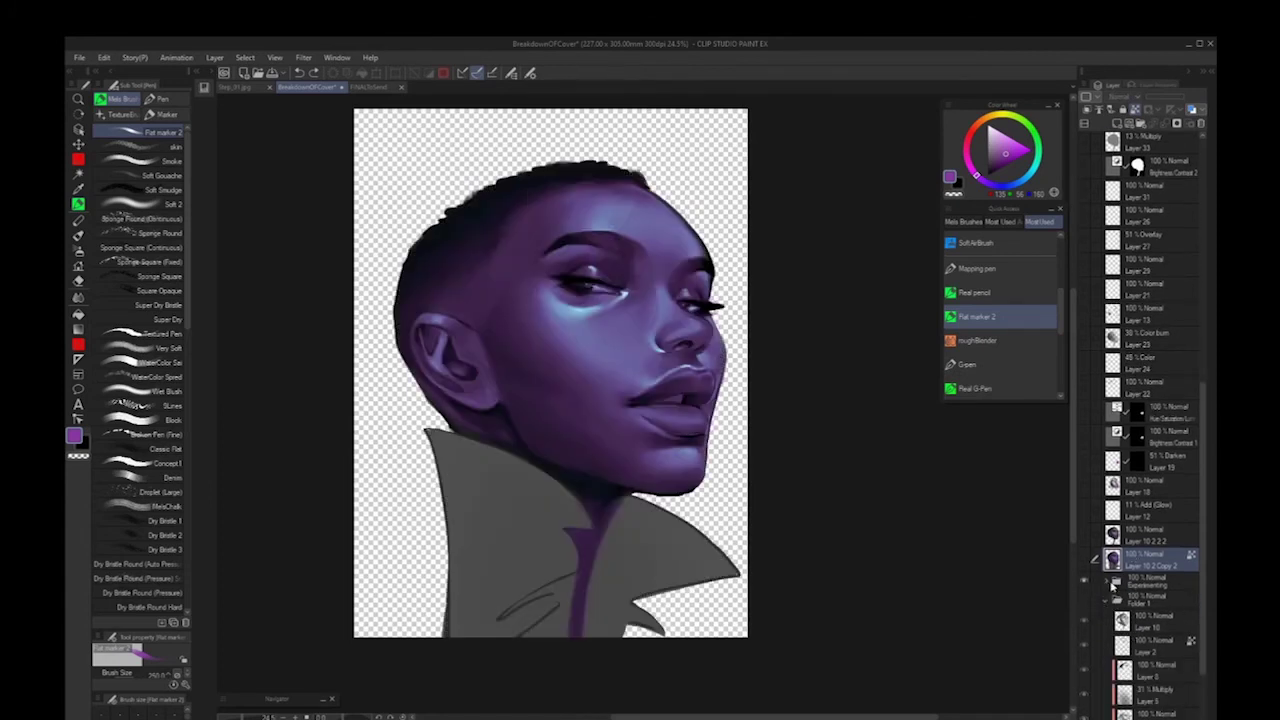
left_click(1110, 586)
scroll(1106, 590, "down", 1)
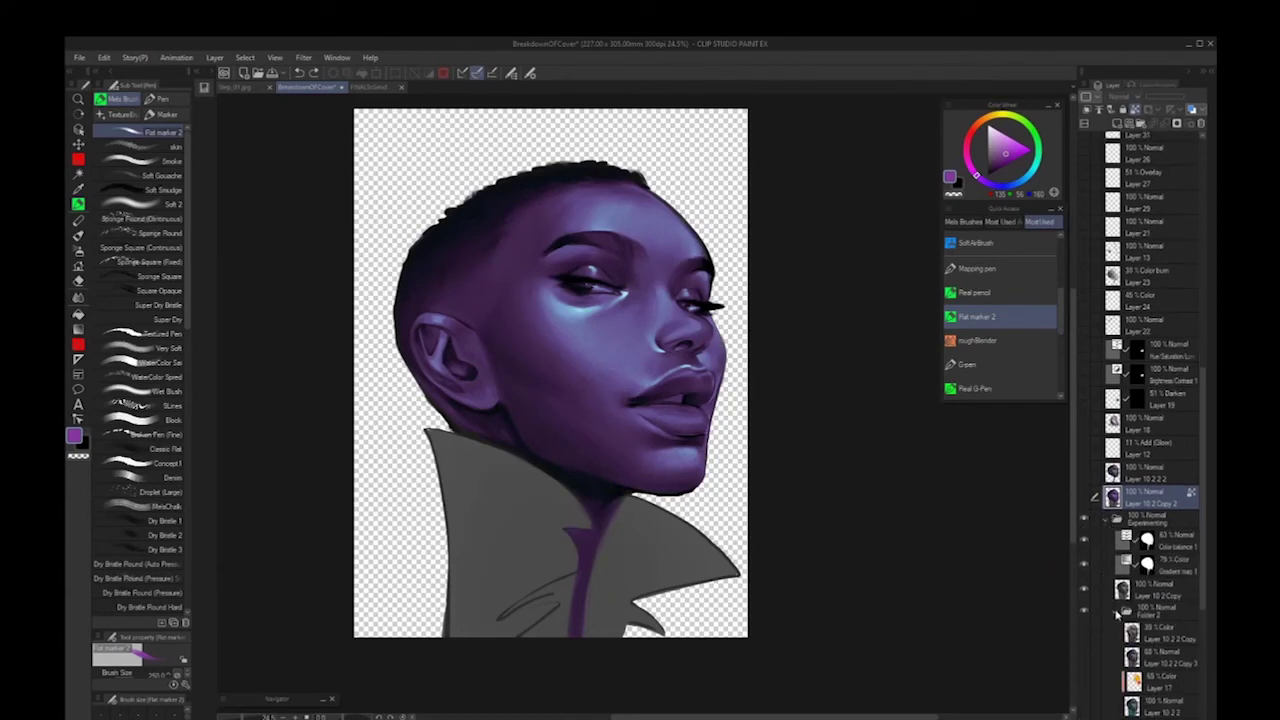
Hide the Color balance 1, Gradient map 1 and Layer 10 2 Copy layers, and compare Folder 2's brown version with its grayscale base
left_click_drag(1083, 543, 1084, 592)
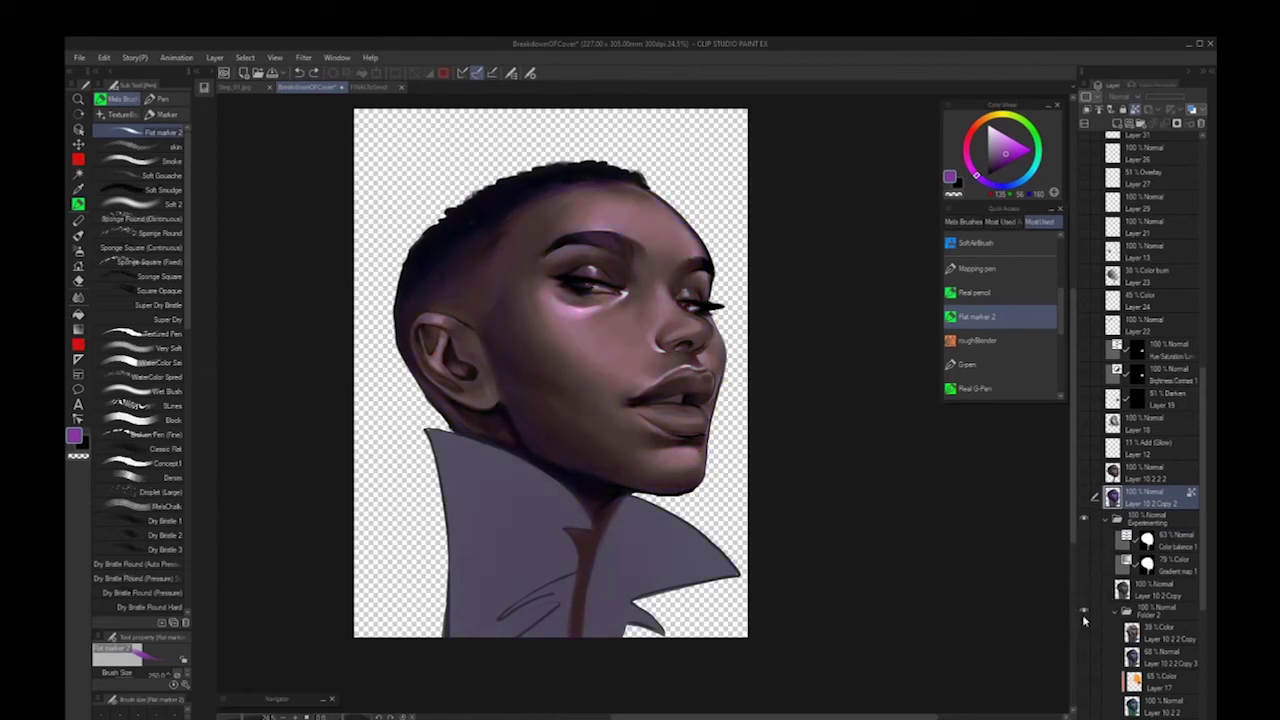
scroll(1083, 620, "down", 2)
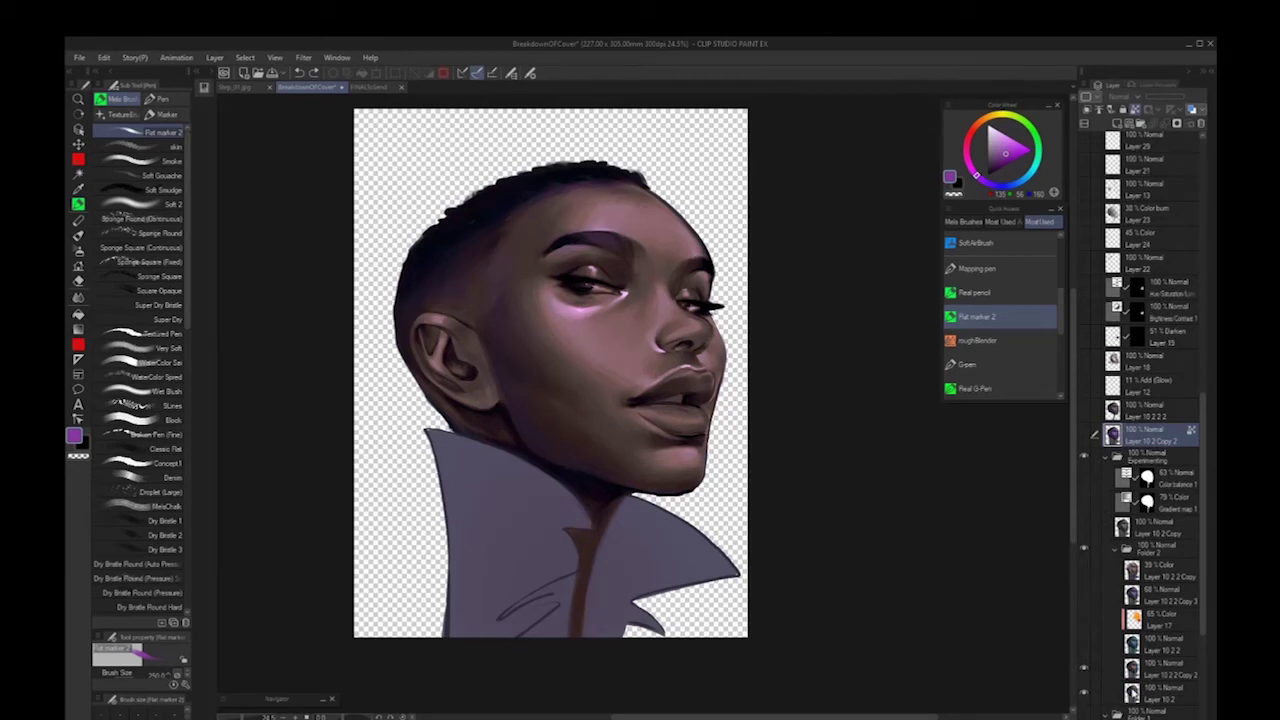
left_click(1083, 550)
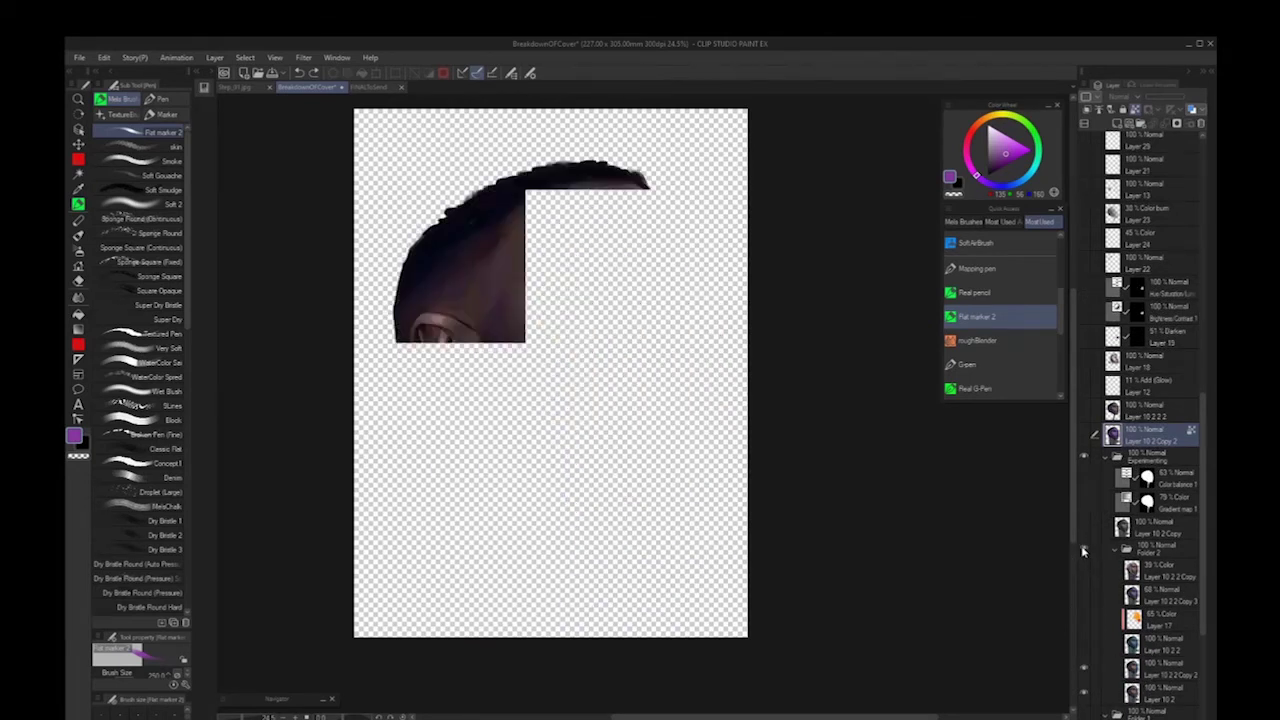
scroll(1098, 599, "down", 2)
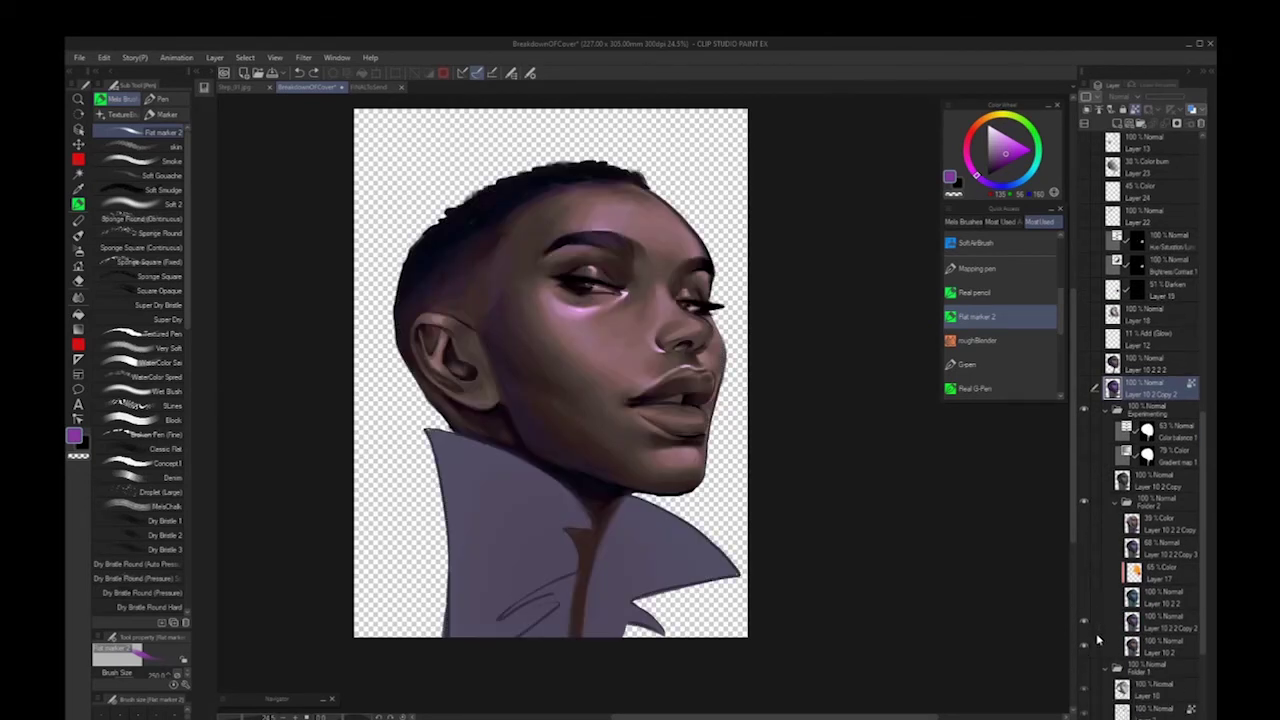
left_click(1085, 623)
left_click(1085, 623)
left_click(1084, 622)
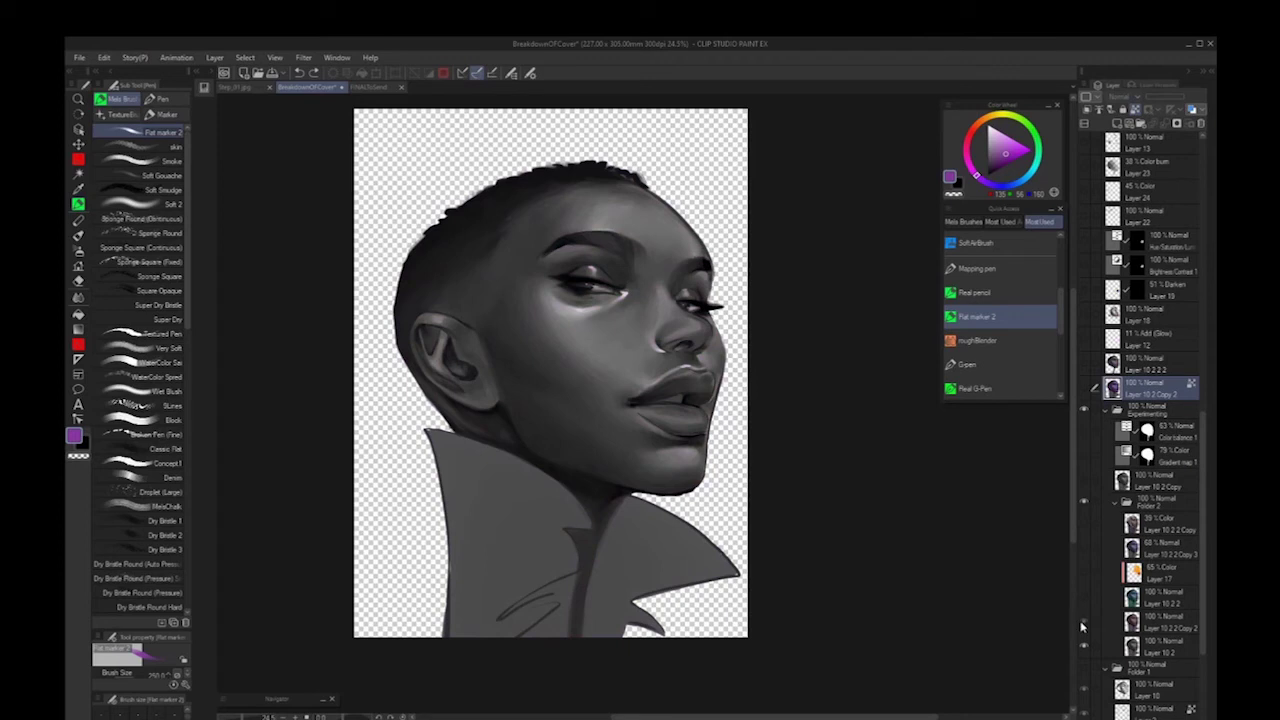
left_click(1082, 624)
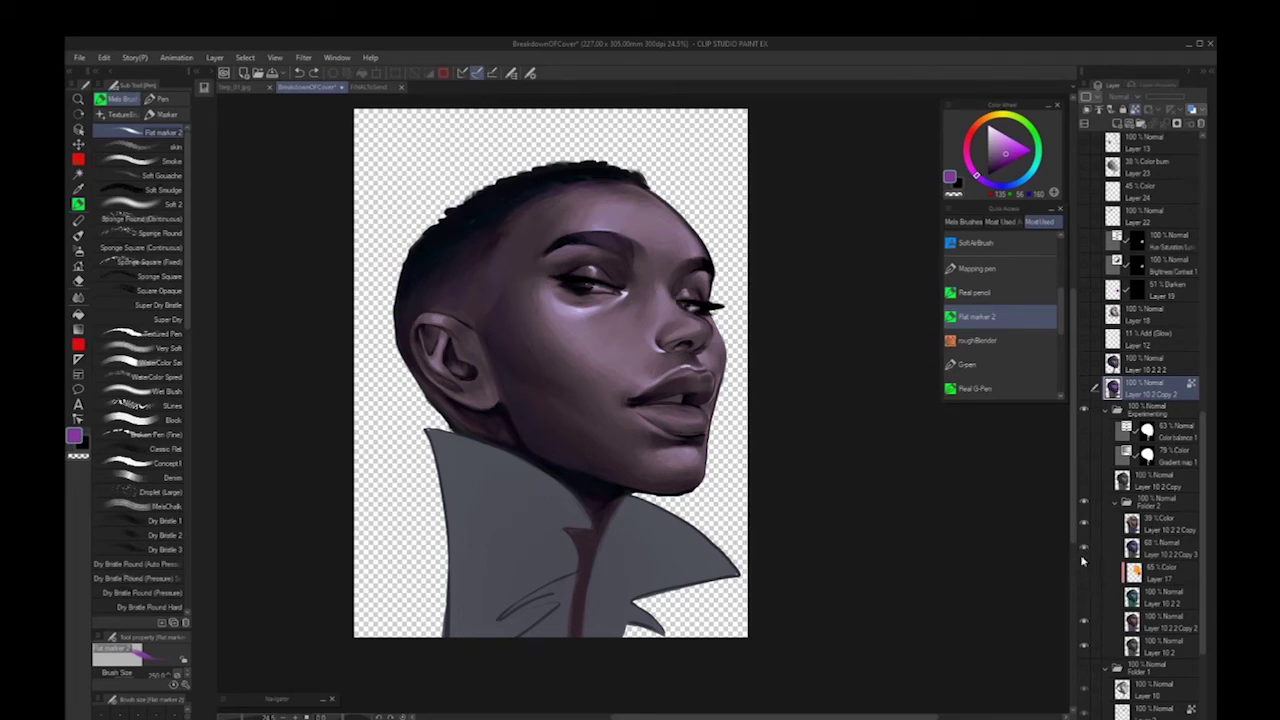
Compare the strongly coloured and blended skin versions by toggling Folder 2's layers, leaving them visible and the folder collapsed
left_click(1084, 523)
left_click(1084, 595)
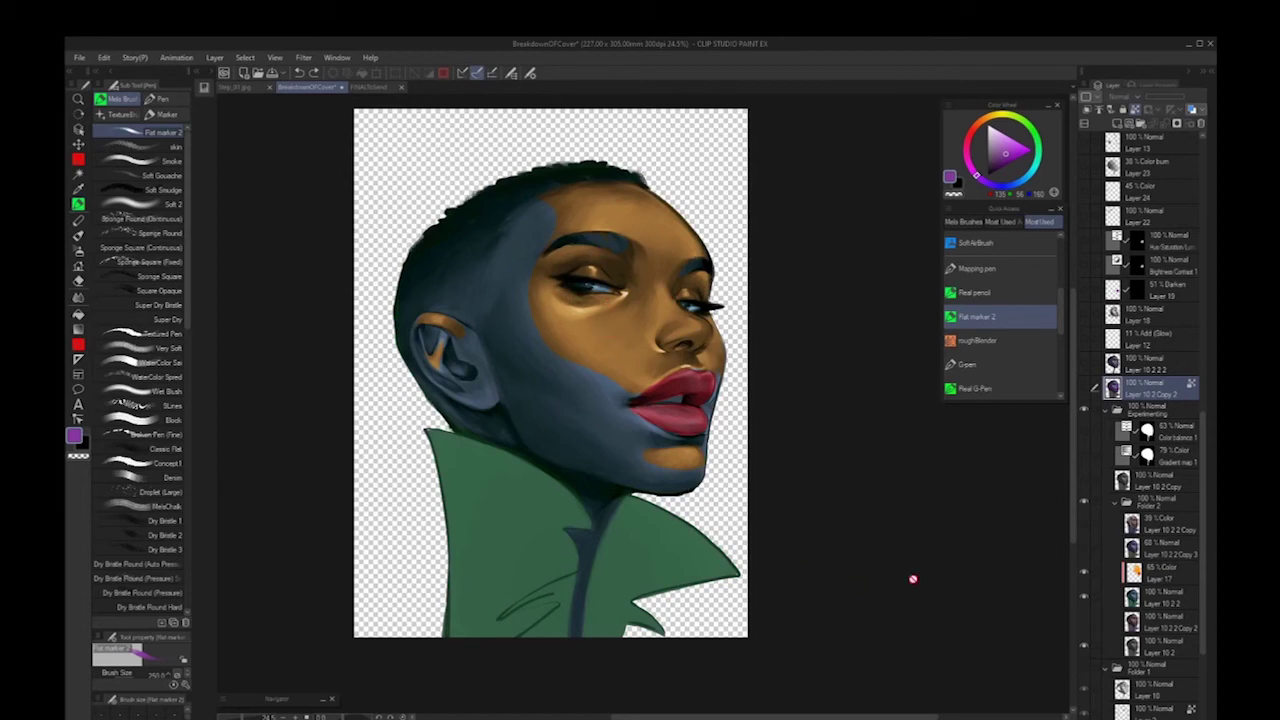
left_click(1084, 548)
left_click(1084, 548)
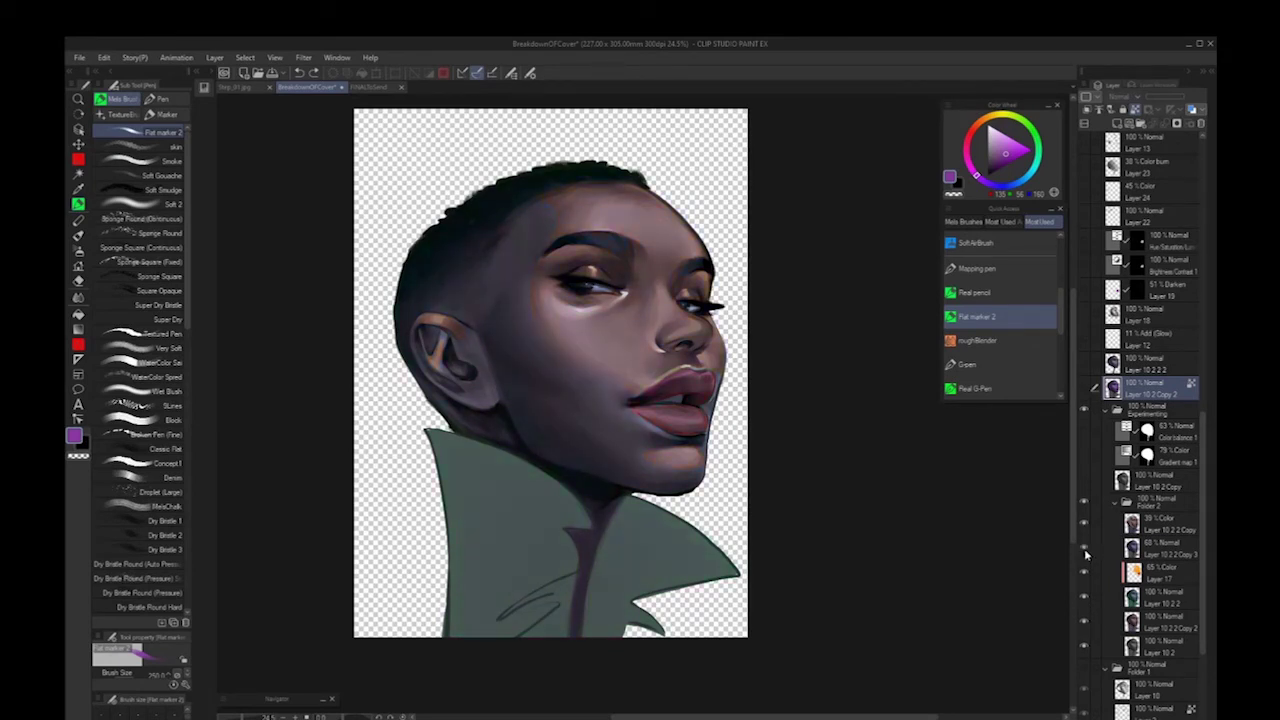
left_click(1115, 503)
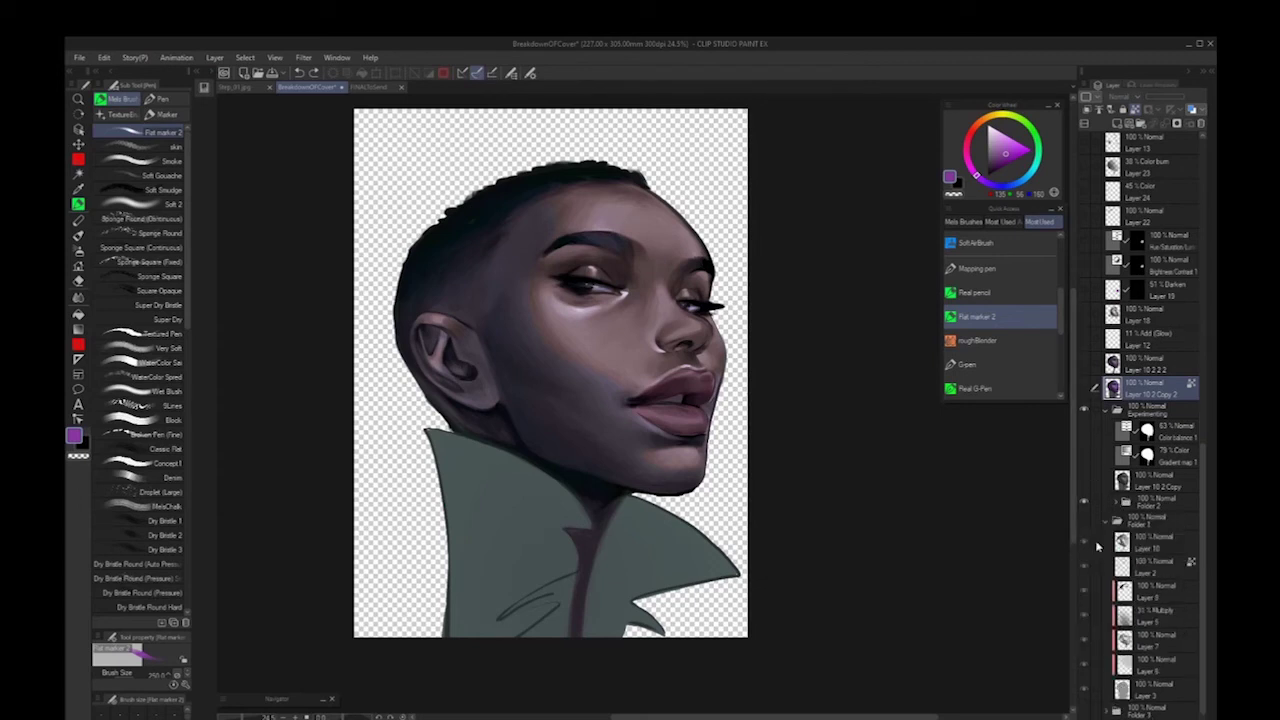
Show Layer 10 2 2 2, check it without the Experimenting folder, and make it the active layer
left_click(1084, 363)
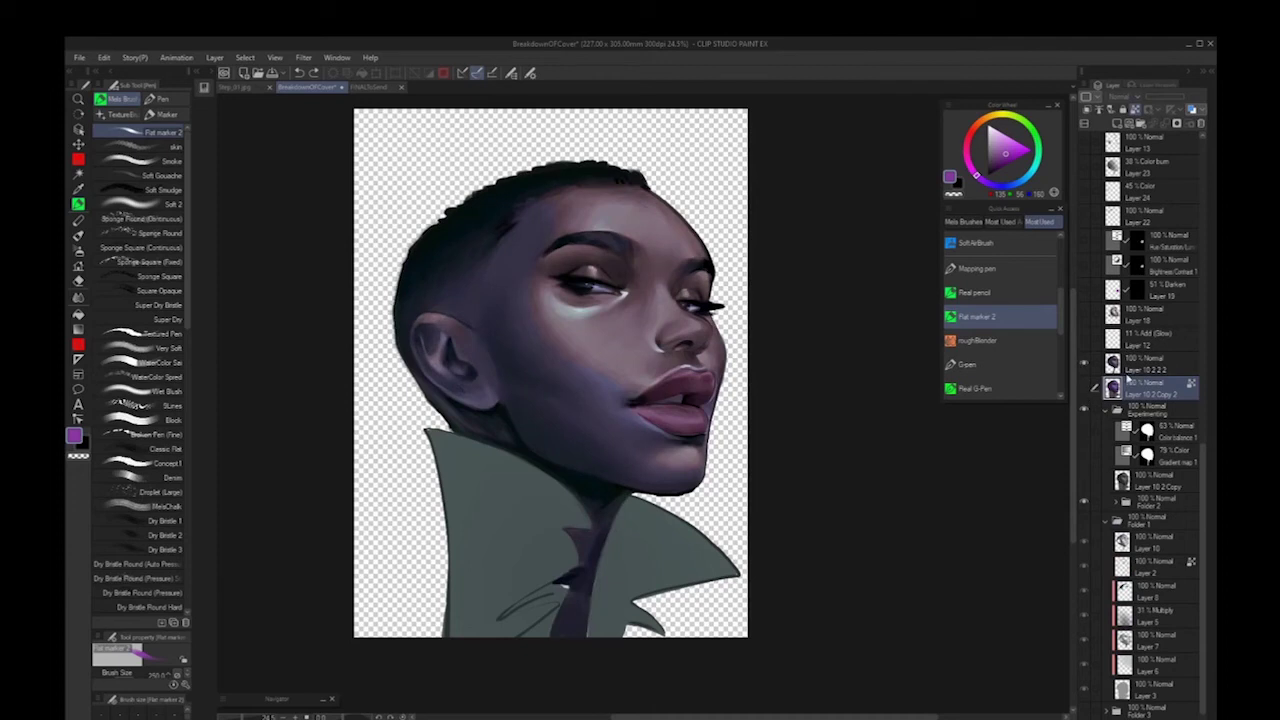
left_click(1085, 411)
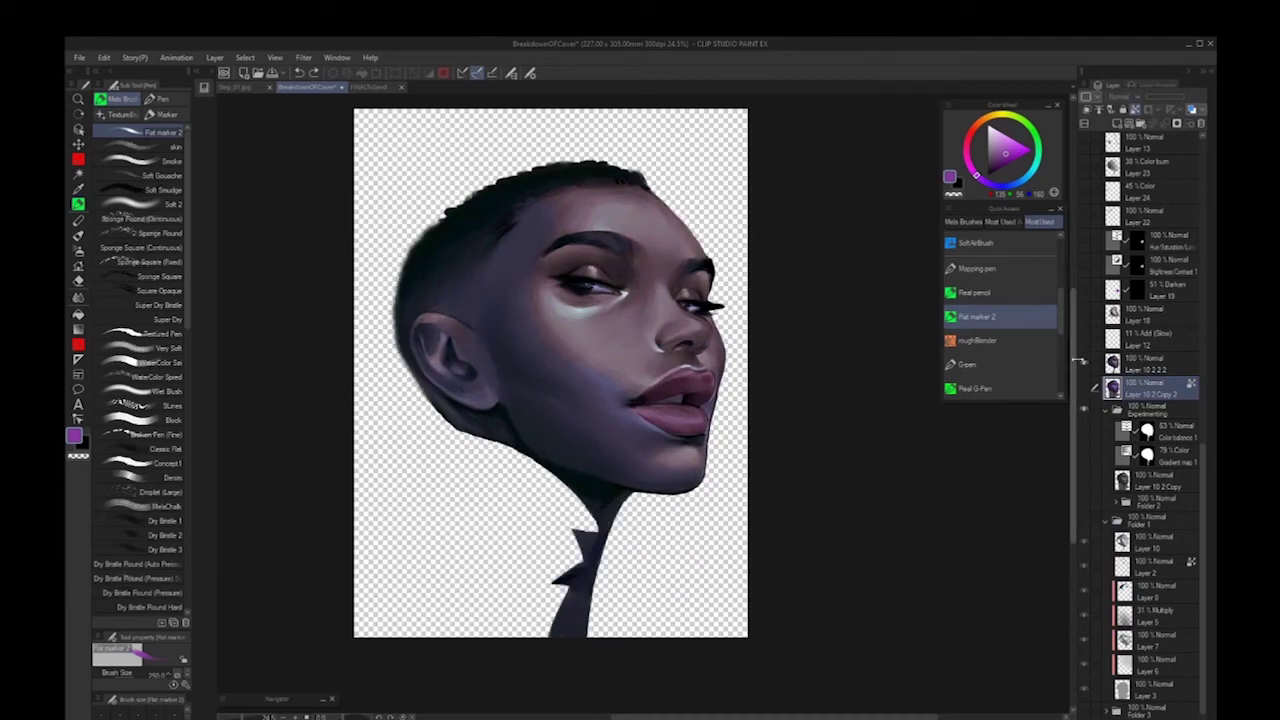
left_click(1142, 365)
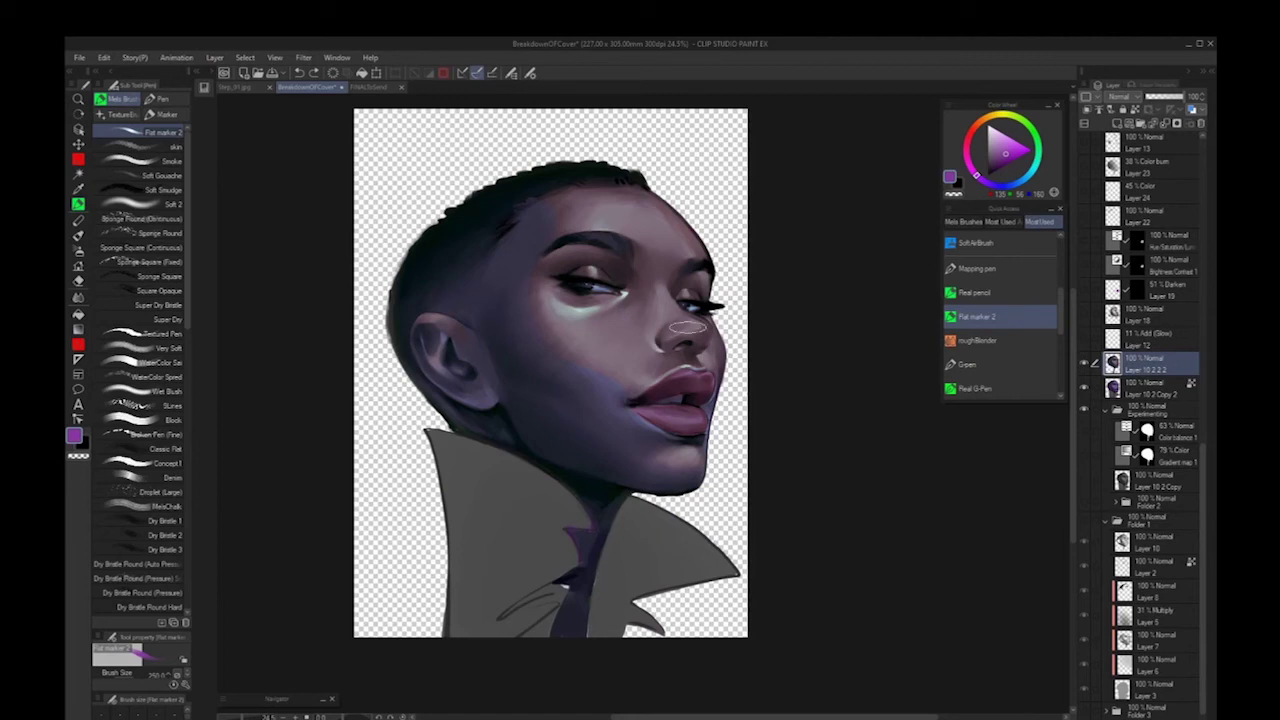
Show the portrait's highlight and lip colour layers, including the Brightness/Contrast 1 and Hue/Saturation/Luminosity correction layers
left_click(1085, 339)
left_click(1084, 314)
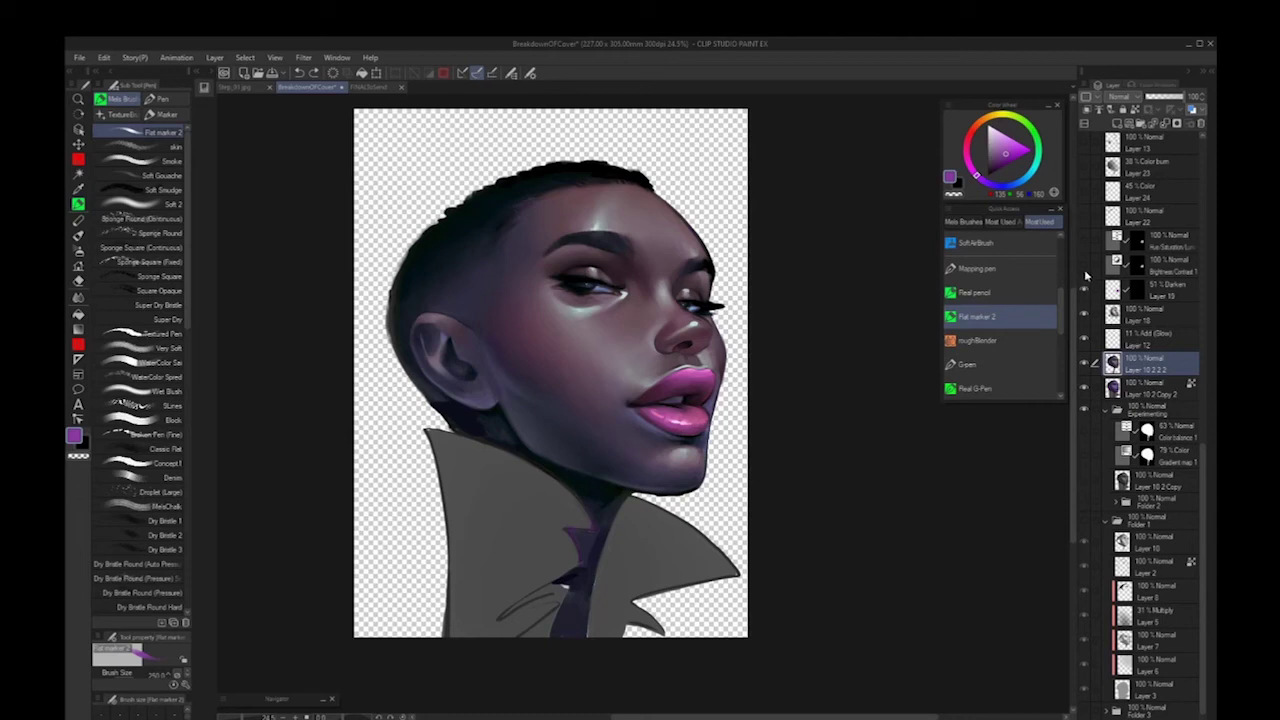
left_click(1084, 263)
left_click(1084, 240)
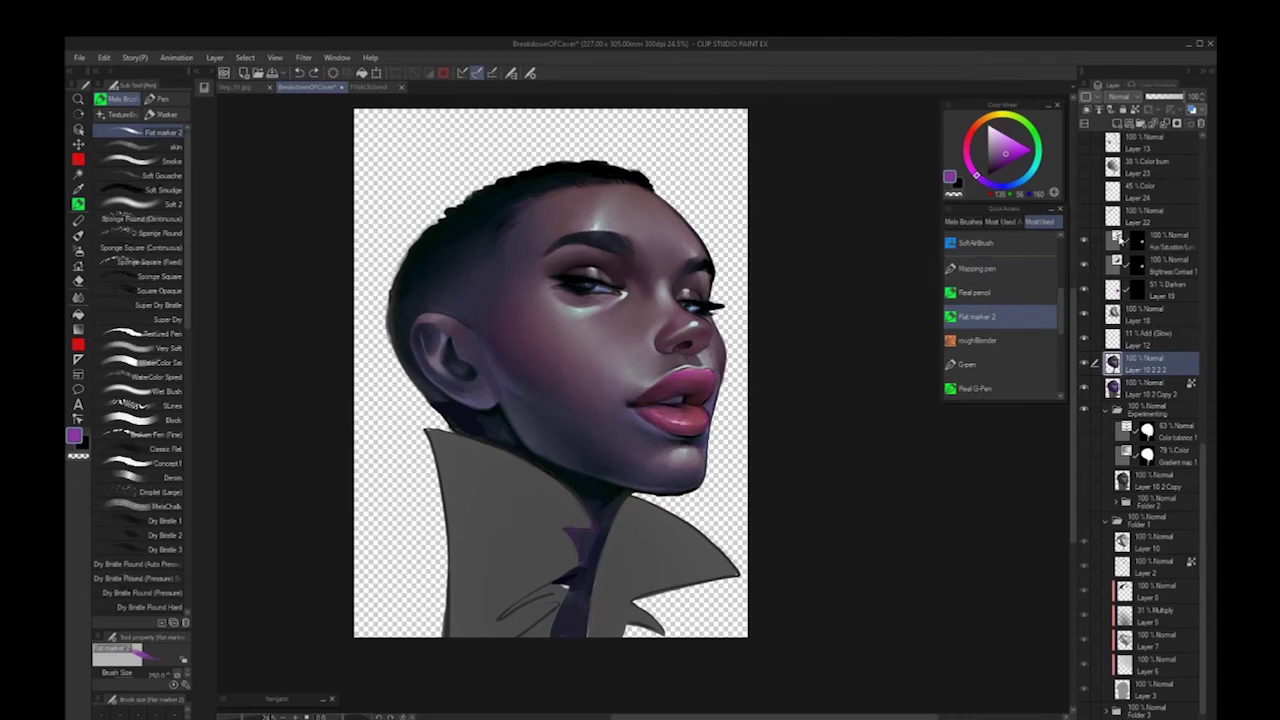
Shift the lips' hue towards orange-red in the Hue/Saturation/Luminosity correction layer
double_click(1118, 238)
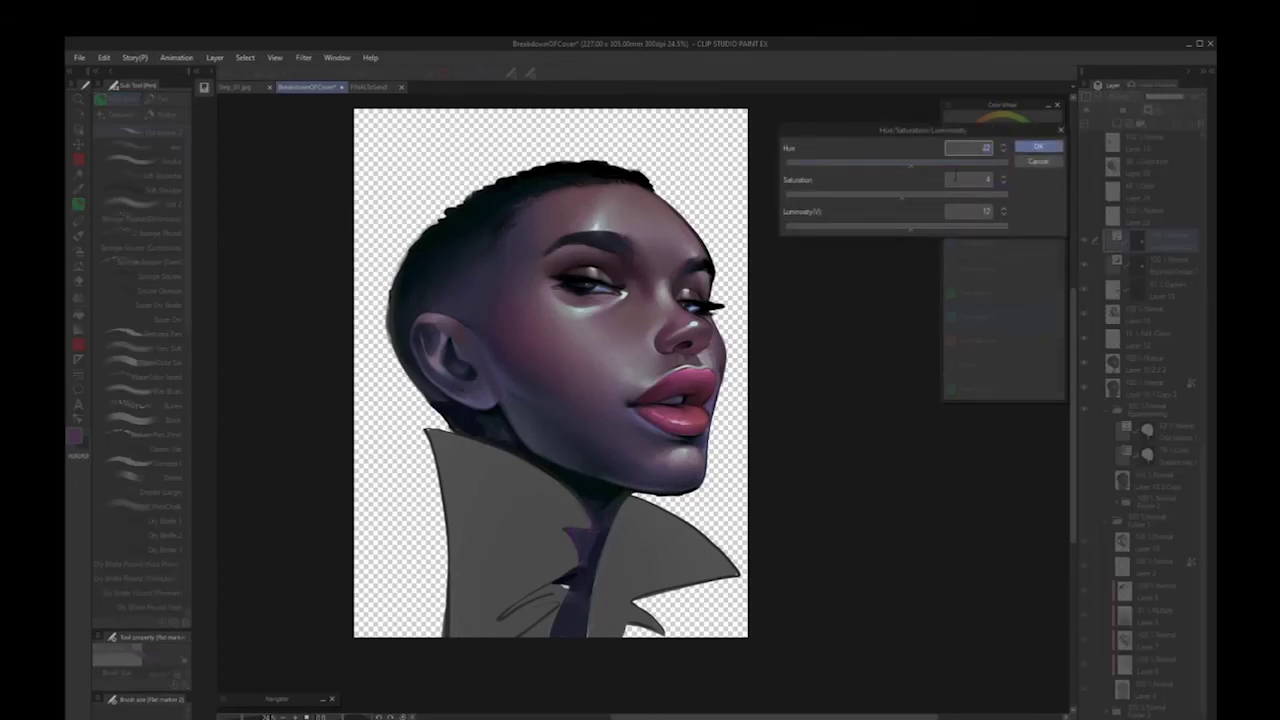
left_click_drag(912, 174, 909, 170)
left_click_drag(858, 170, 921, 176)
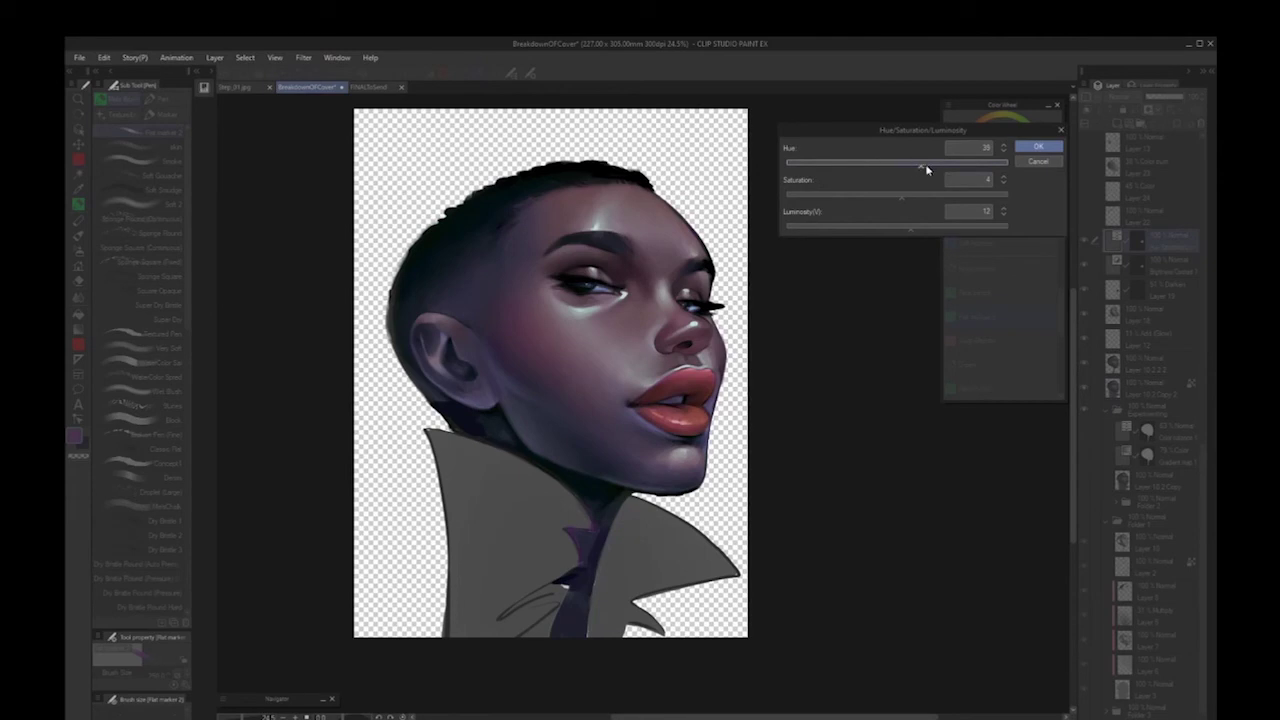
left_click(1047, 147)
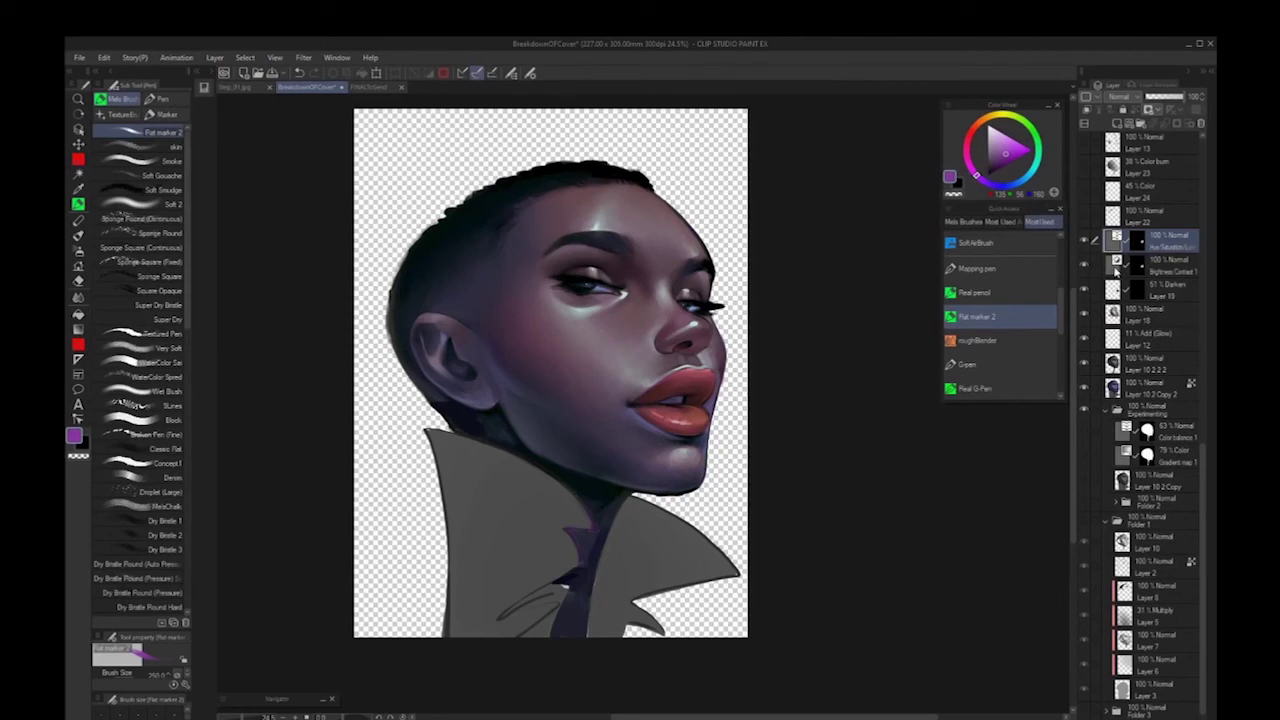
Compare the lips with and without Brightness/Contrast 1, and try lowering that layer's brightness before cancelling the change
left_click(1085, 265)
left_click(1085, 265)
double_click(1117, 262)
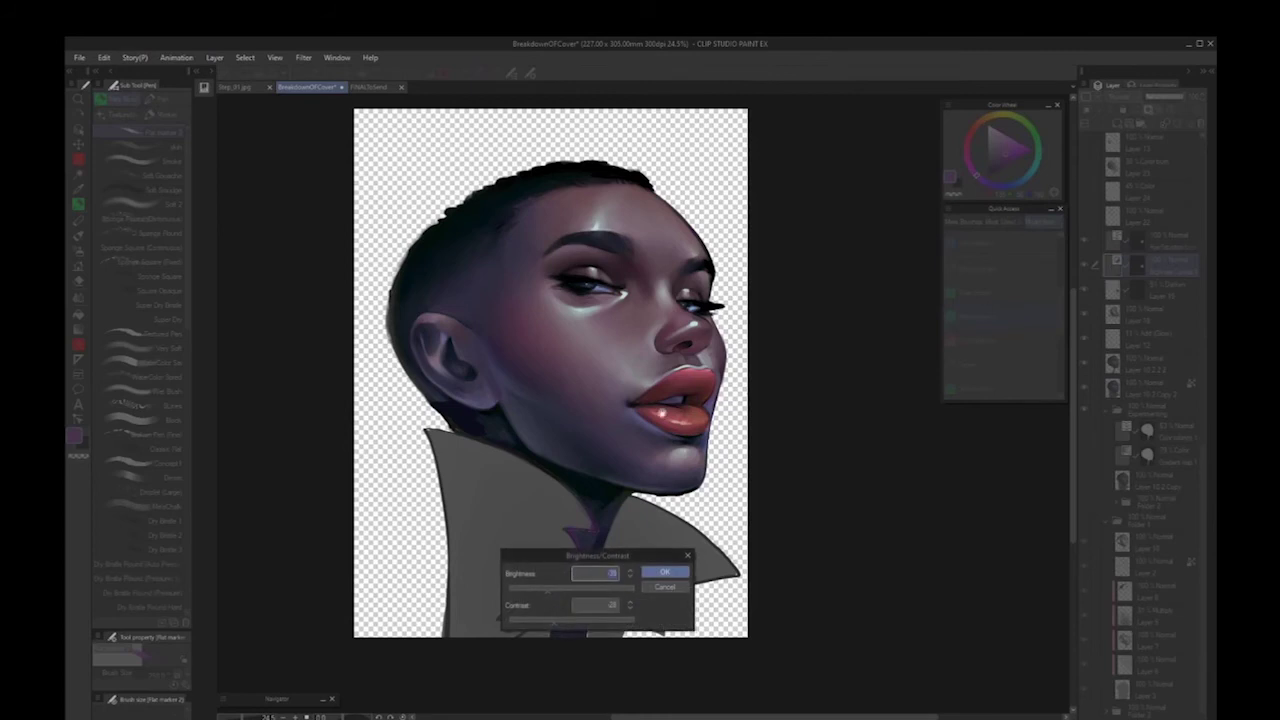
left_click_drag(607, 558, 825, 213)
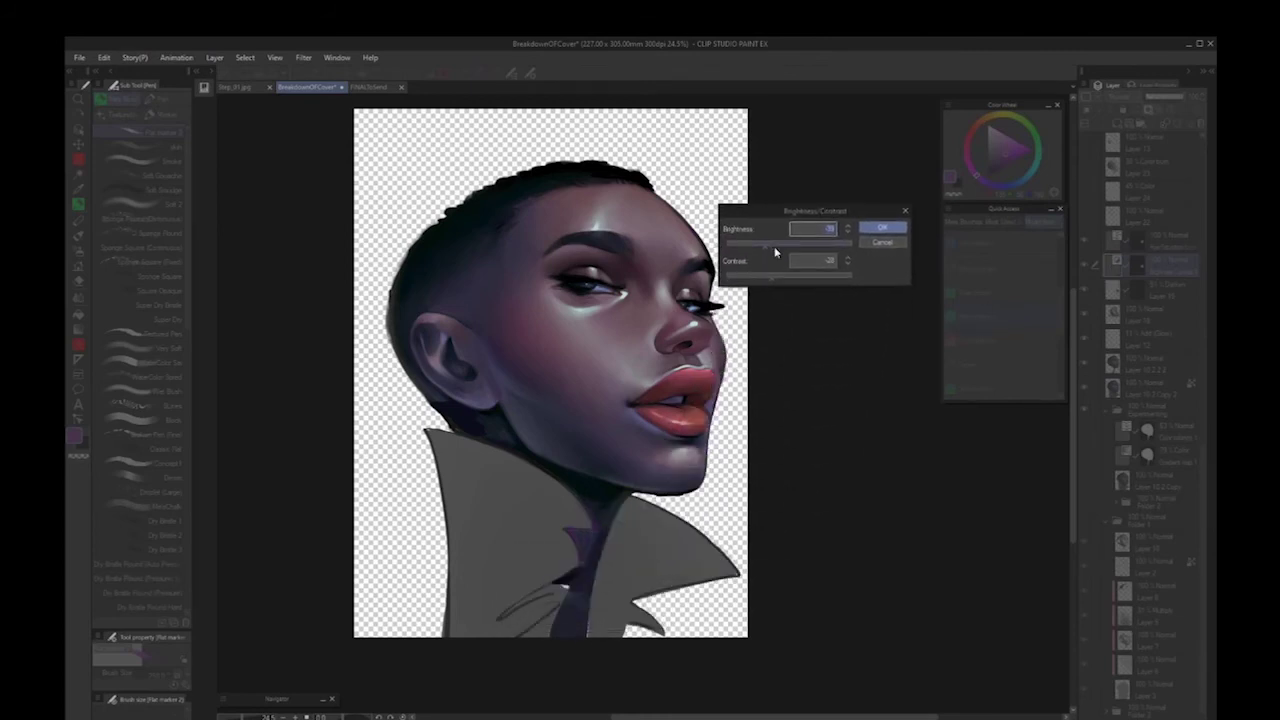
mouse_move(764, 248)
left_mouse_down()
mouse_move(777, 251)
mouse_move(757, 250)
left_mouse_up()
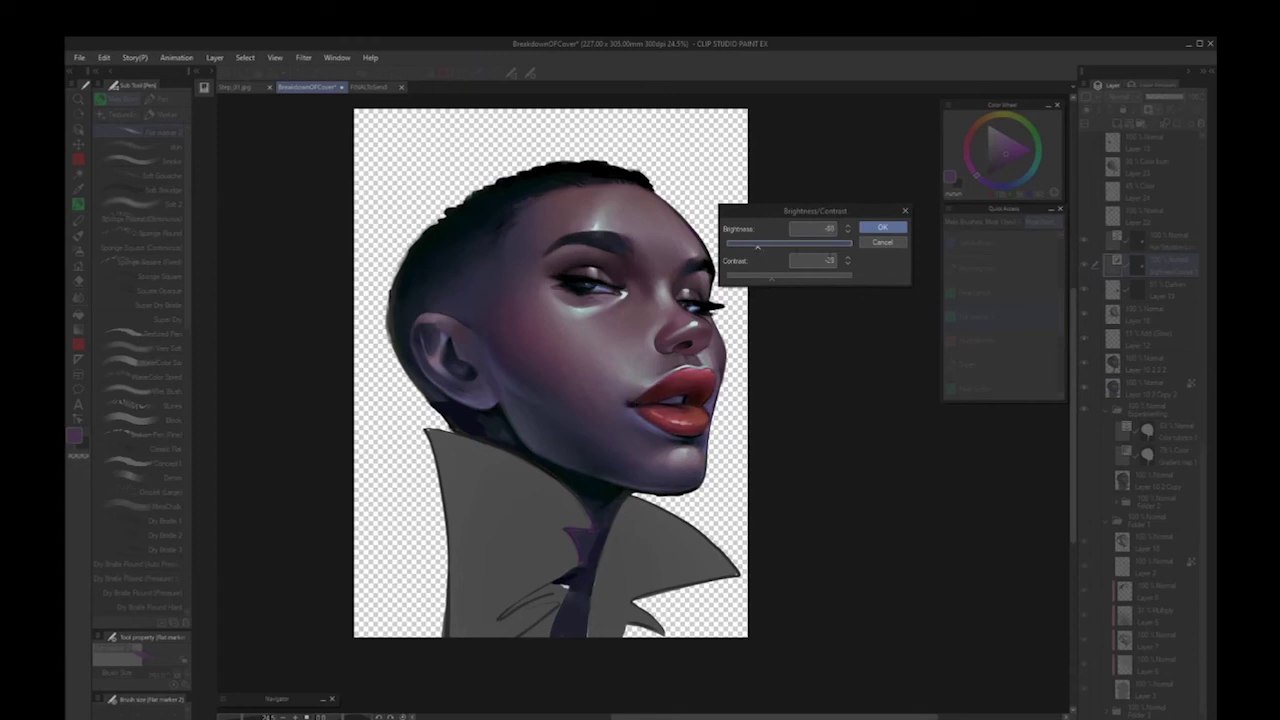
left_click(882, 245)
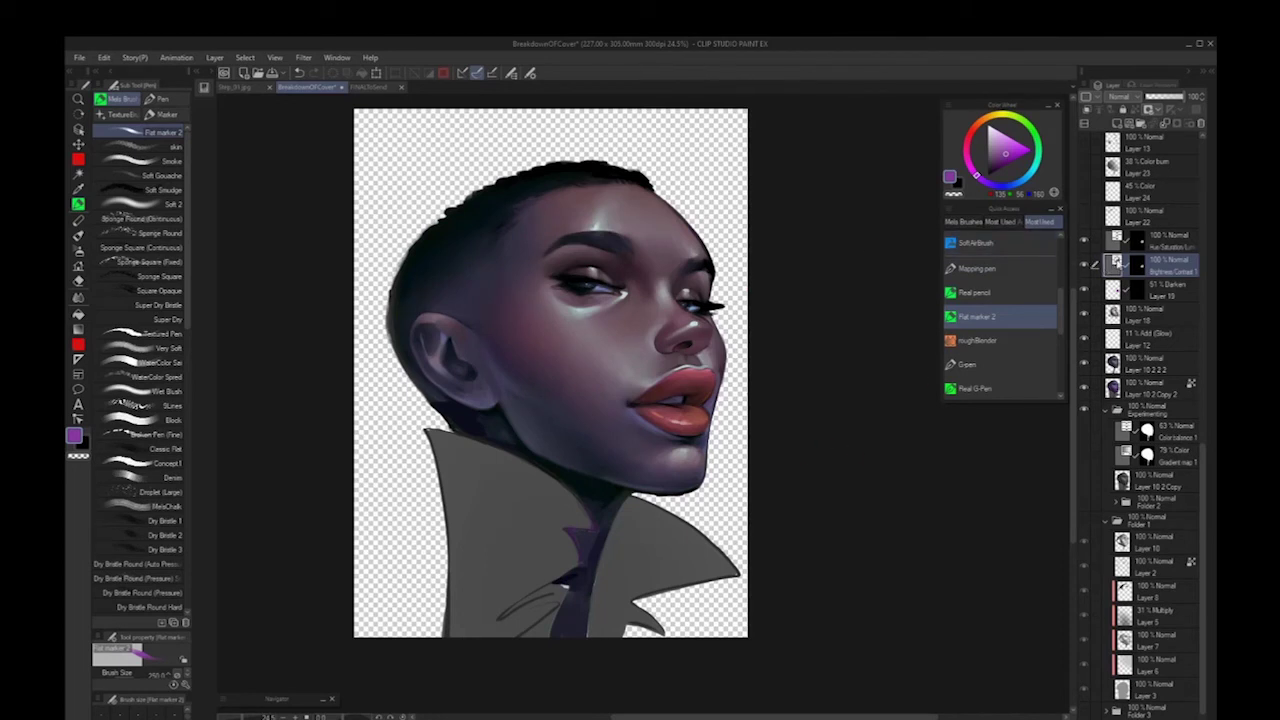
Show Layer 22, Layer 24 and Layer 23, comparing the portrait with and without the Color burn Layer 23
scroll(1120, 240, "up", 1)
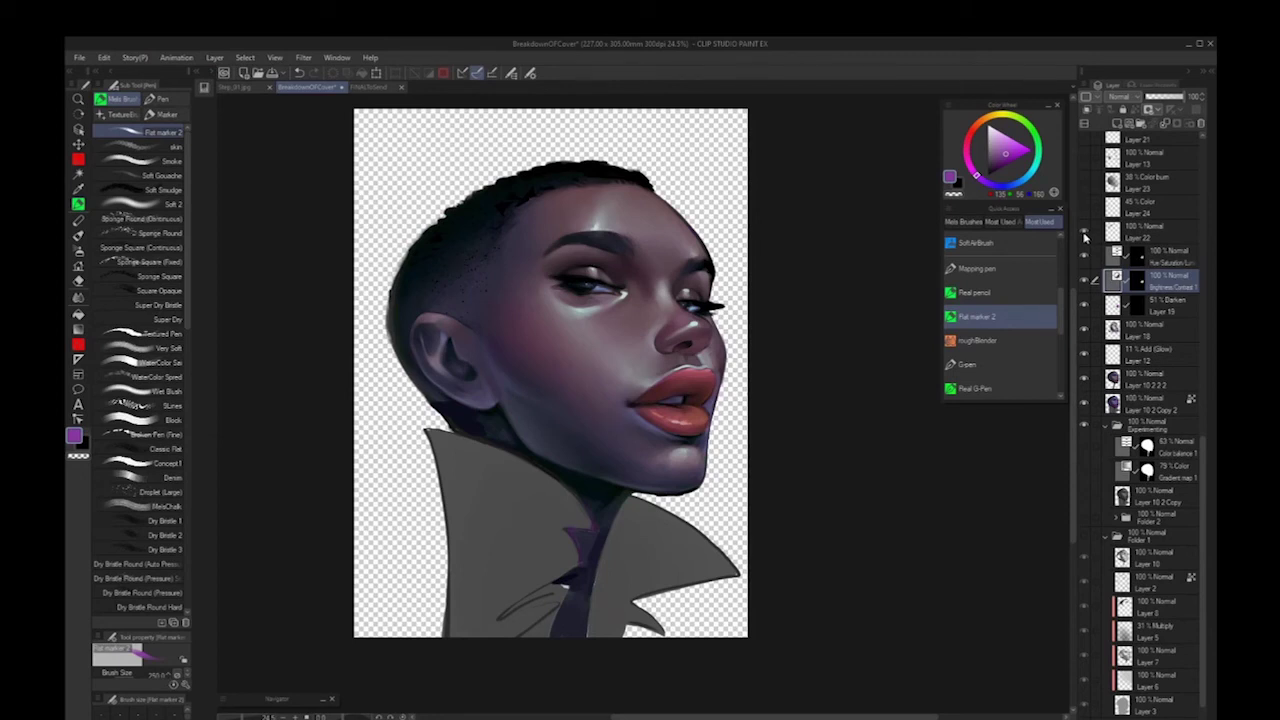
left_click(1085, 182)
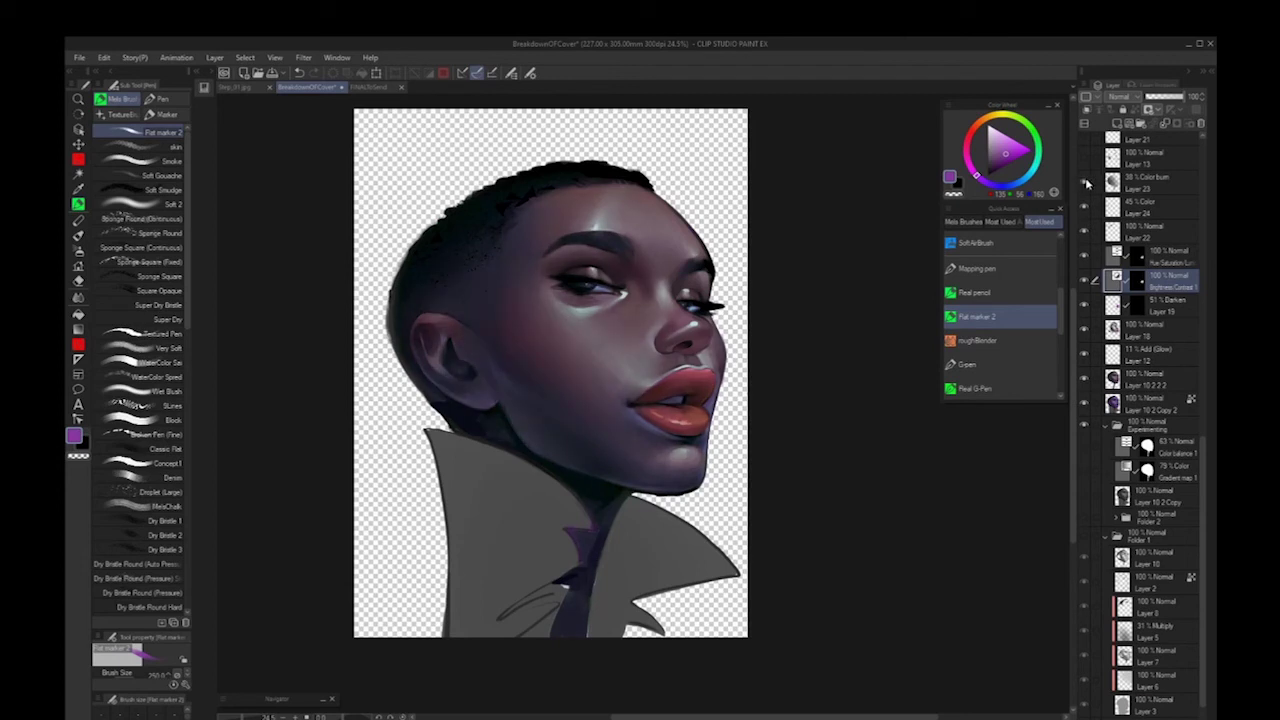
left_click(1086, 182)
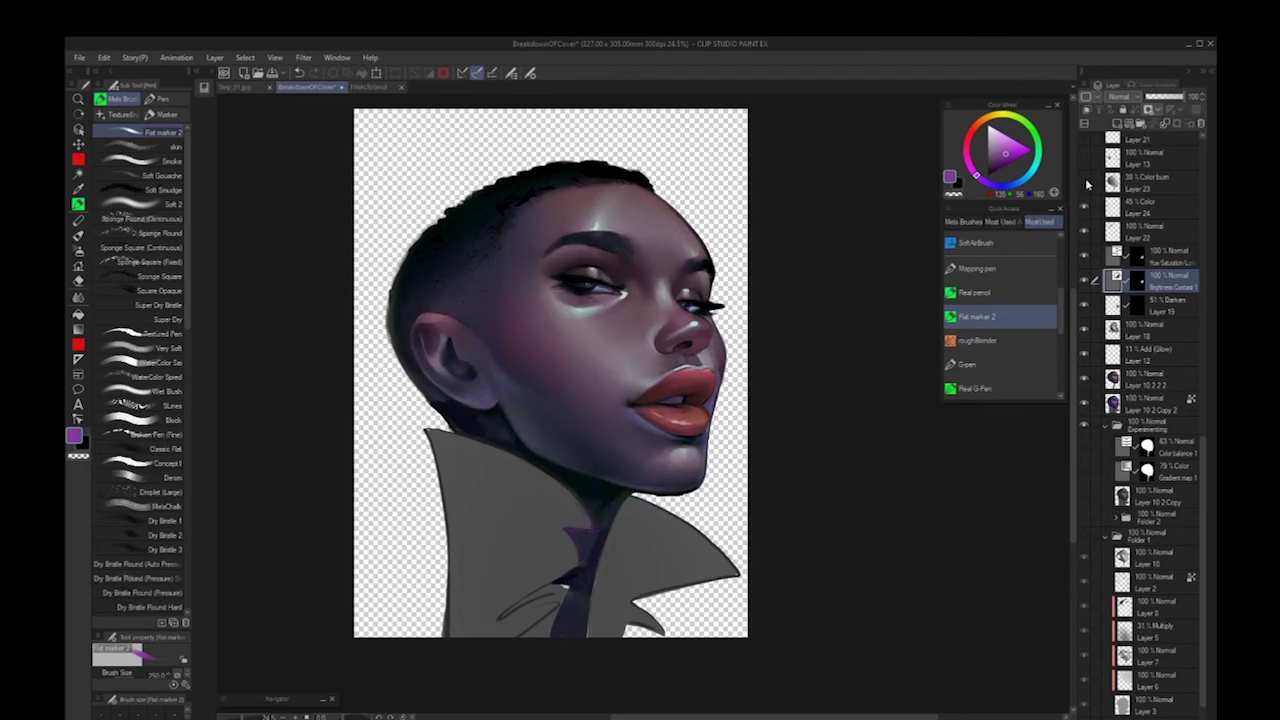
left_click(1086, 182)
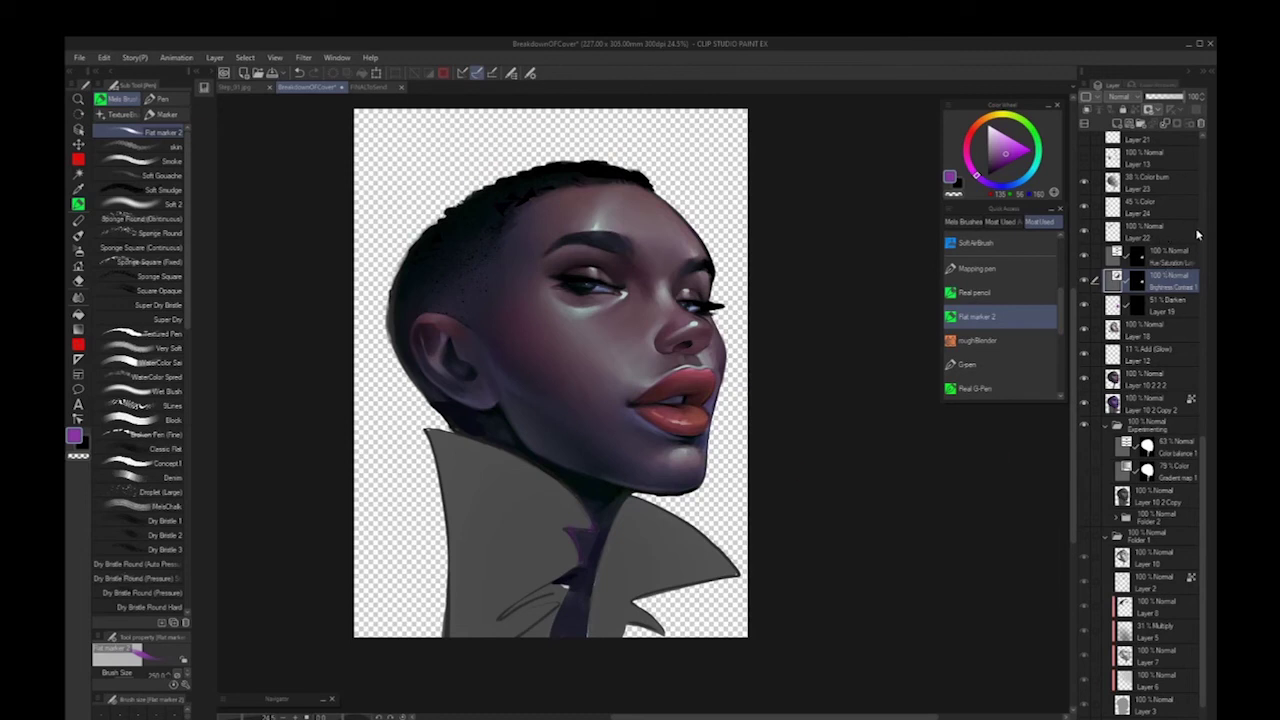
Show Layer 13, Layer 21, Layer 29 and the Overlay Layer 27 to bring back the hair, eye and lip details
scroll(1197, 233, "up", 1)
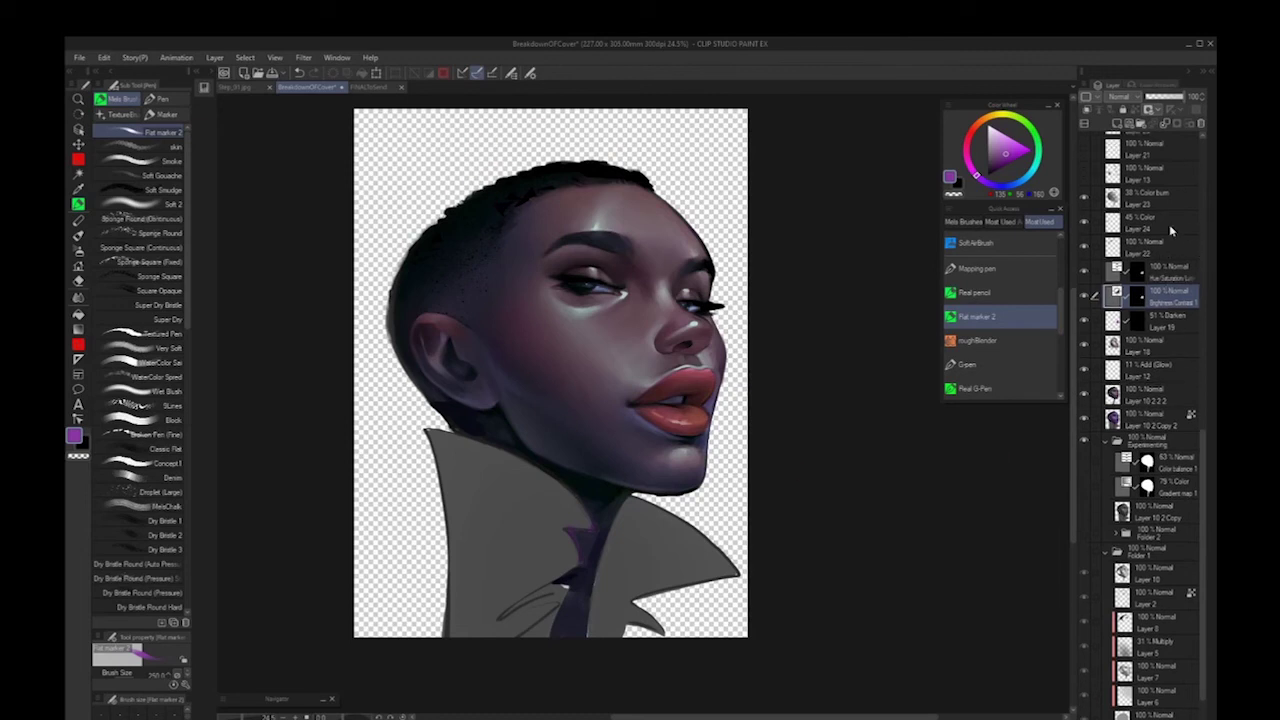
left_click(1085, 176)
left_click(1085, 176)
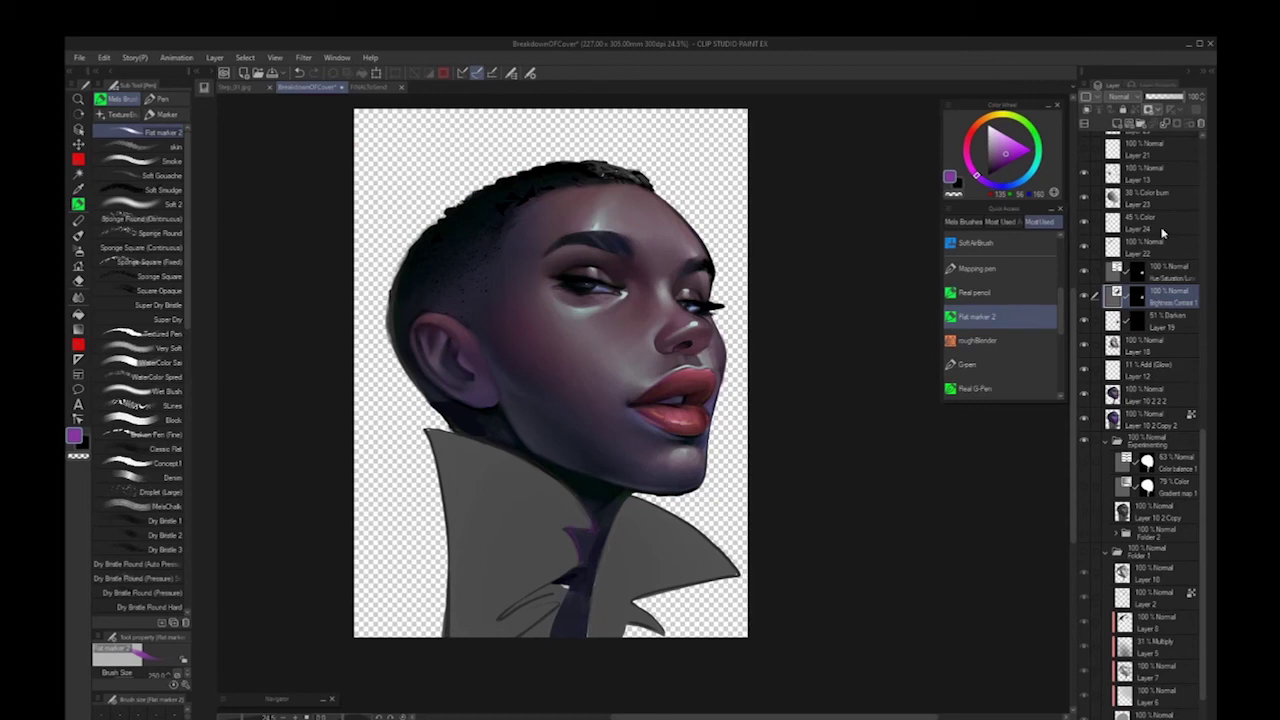
scroll(1162, 232, "up", 1)
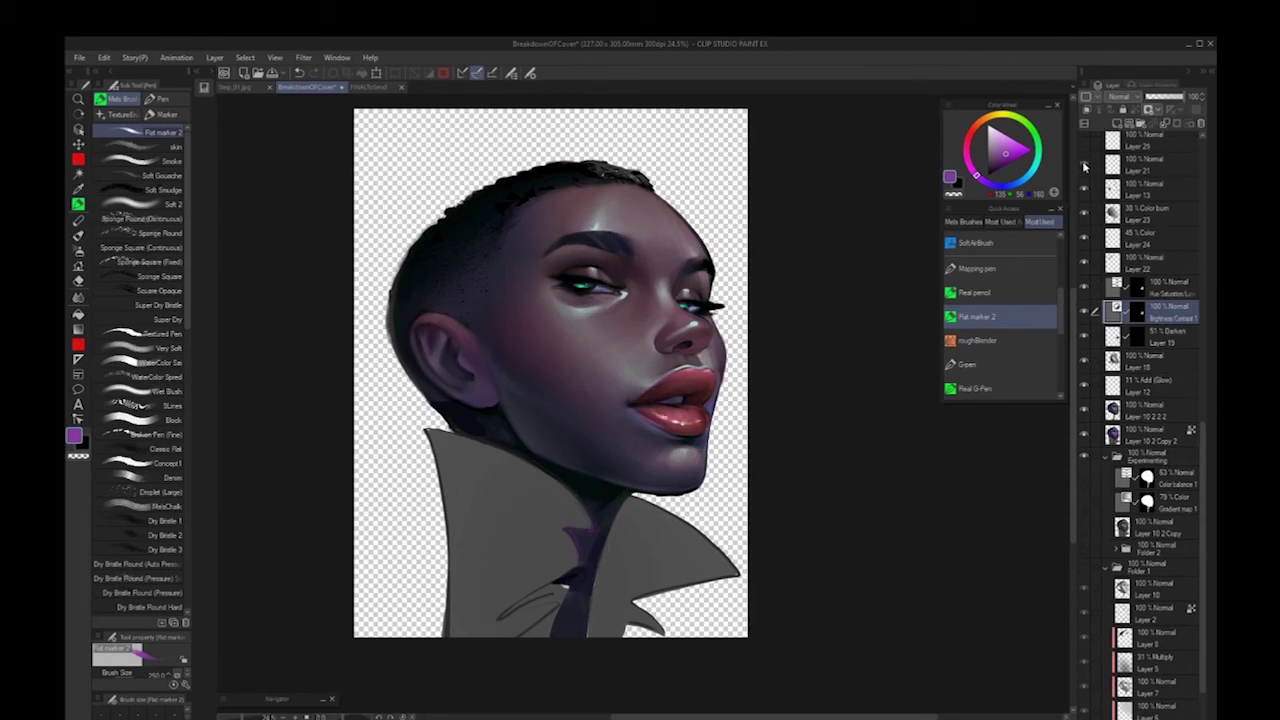
scroll(1160, 270, "up", 2)
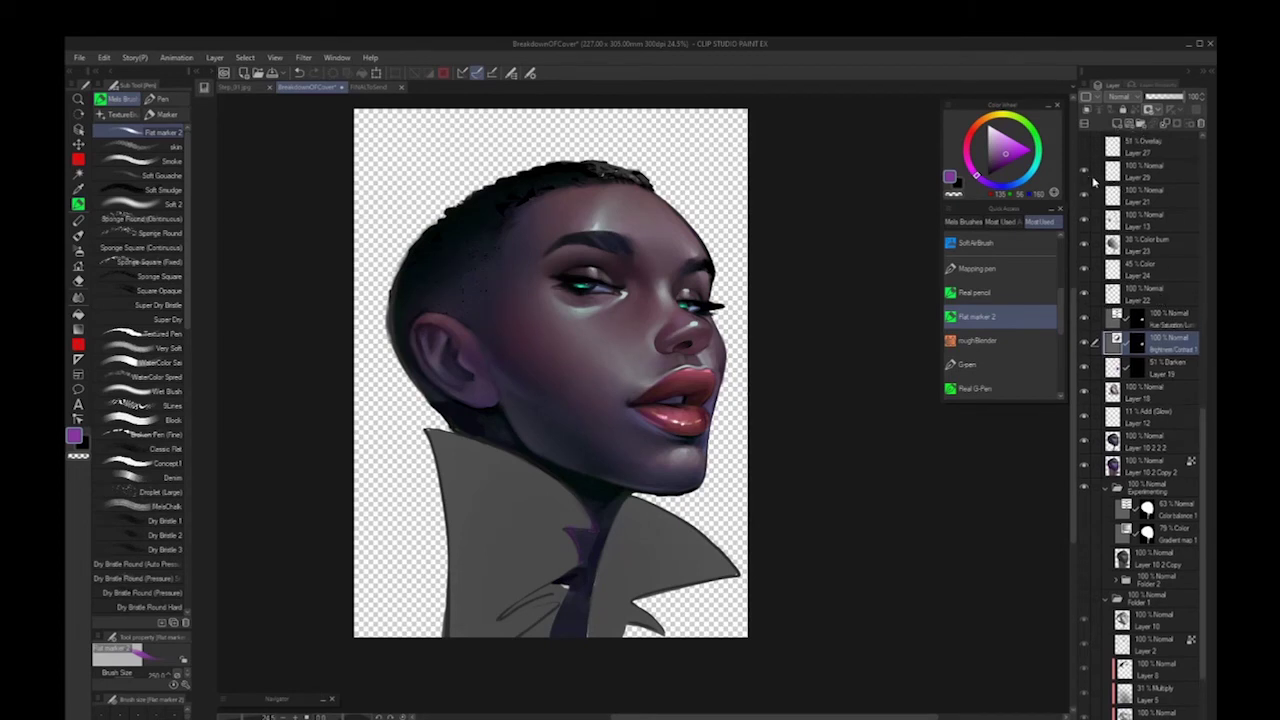
scroll(1150, 210, "up", 1)
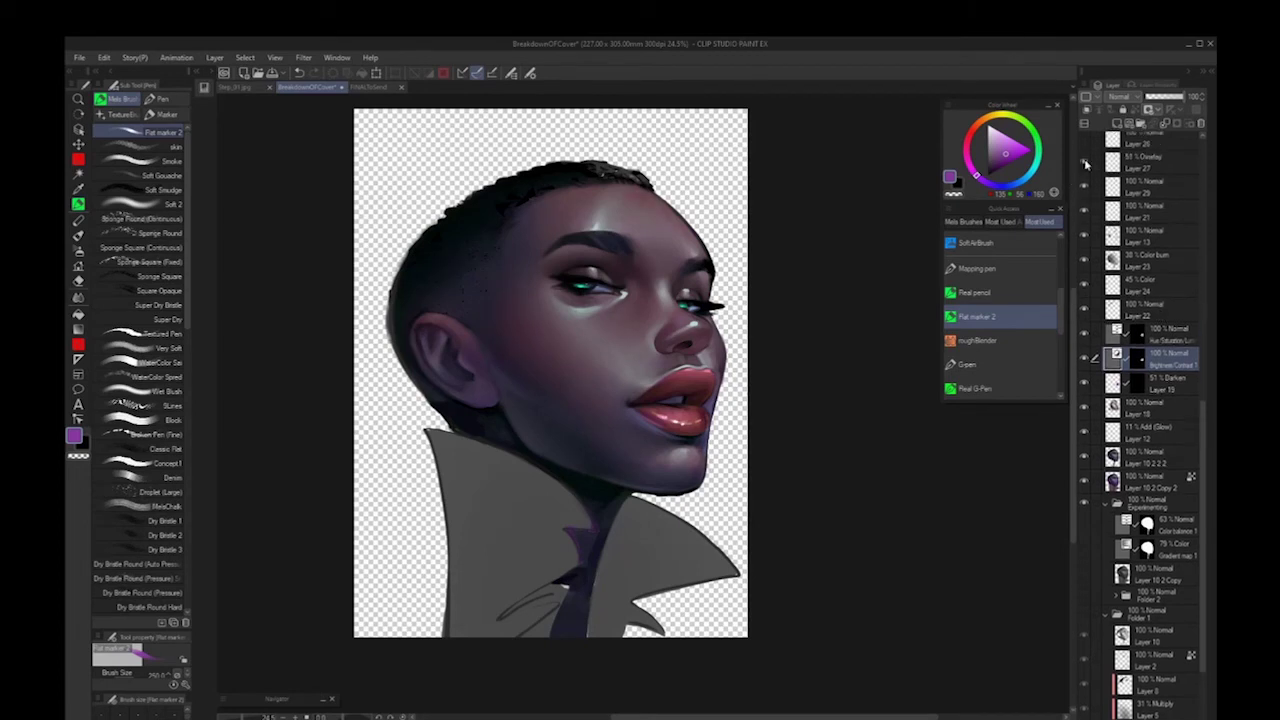
scroll(1103, 206, "up", 1)
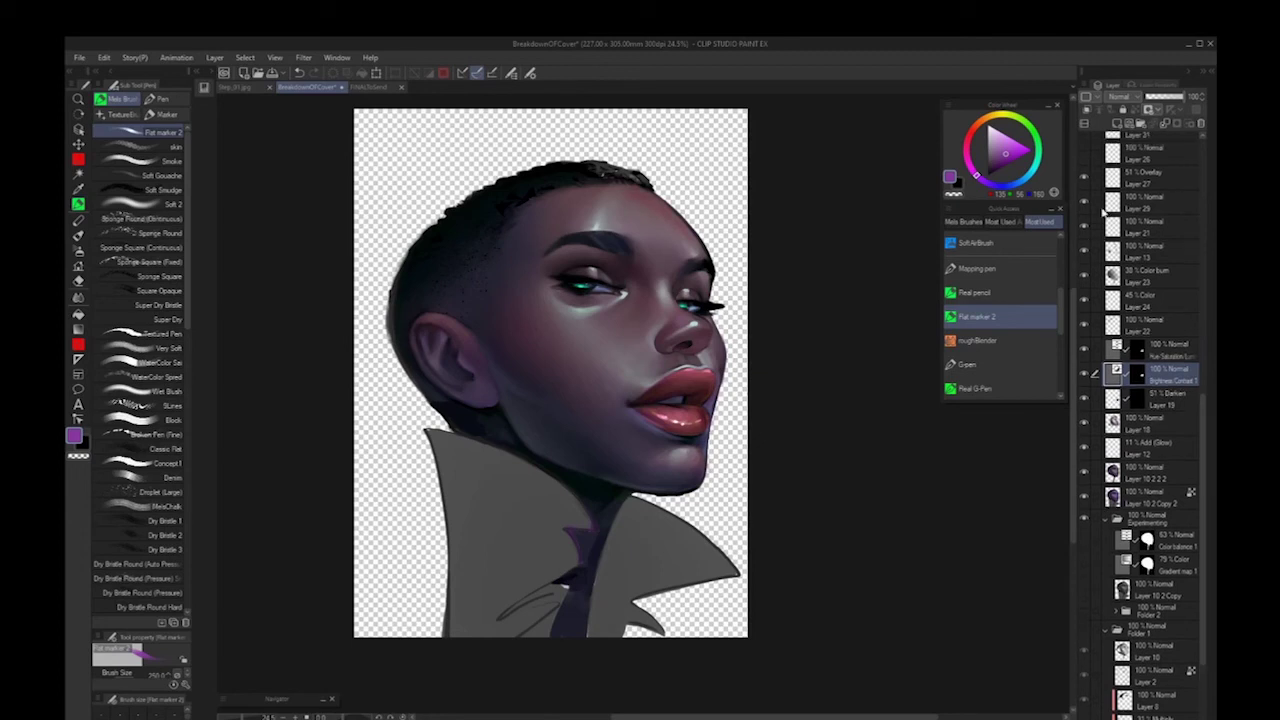
Show Layer 26, Layer 31 and the Brightness/Contrast 2 correction layer
left_click(1084, 153)
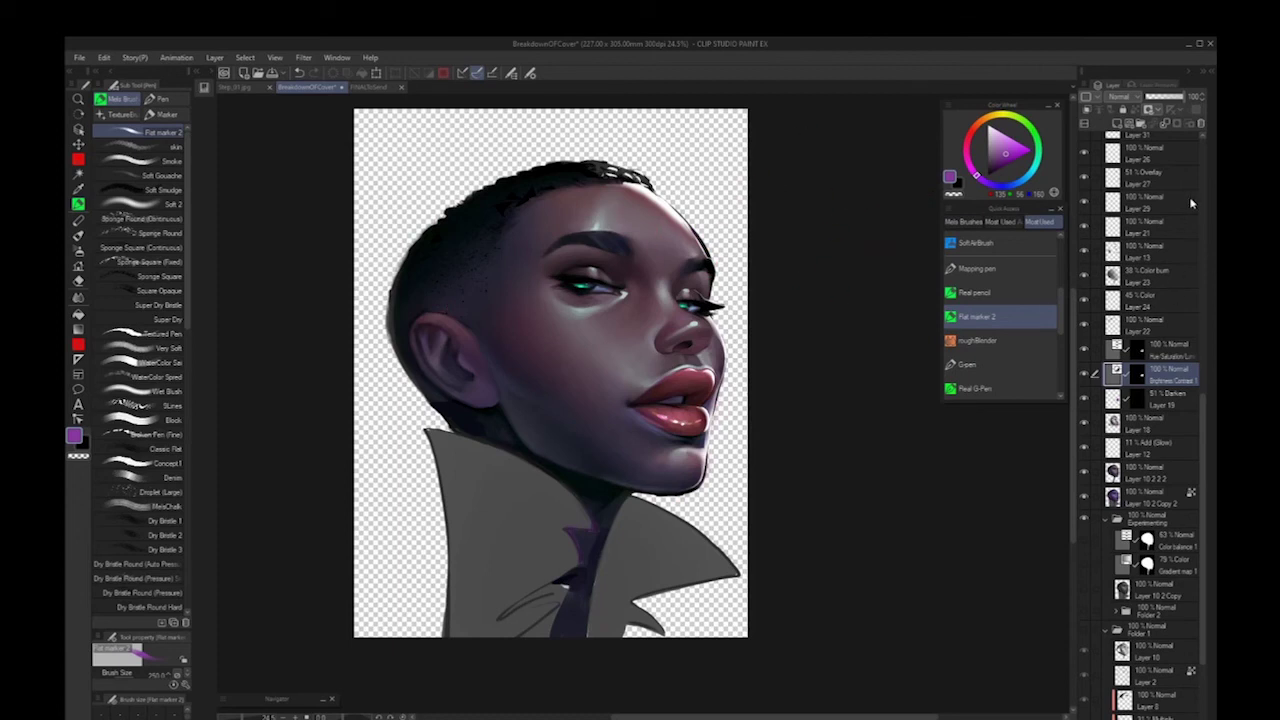
scroll(1153, 170, "up", 1)
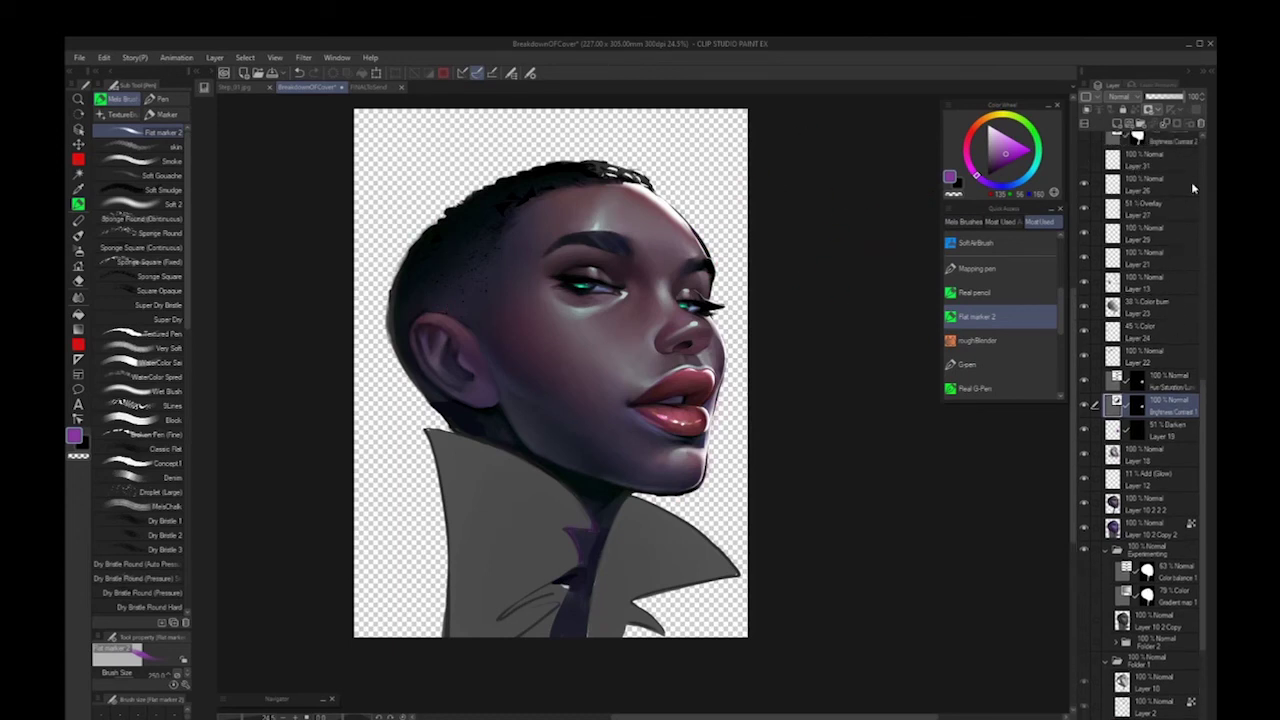
scroll(1194, 187, "up", 1)
left_click(1084, 168)
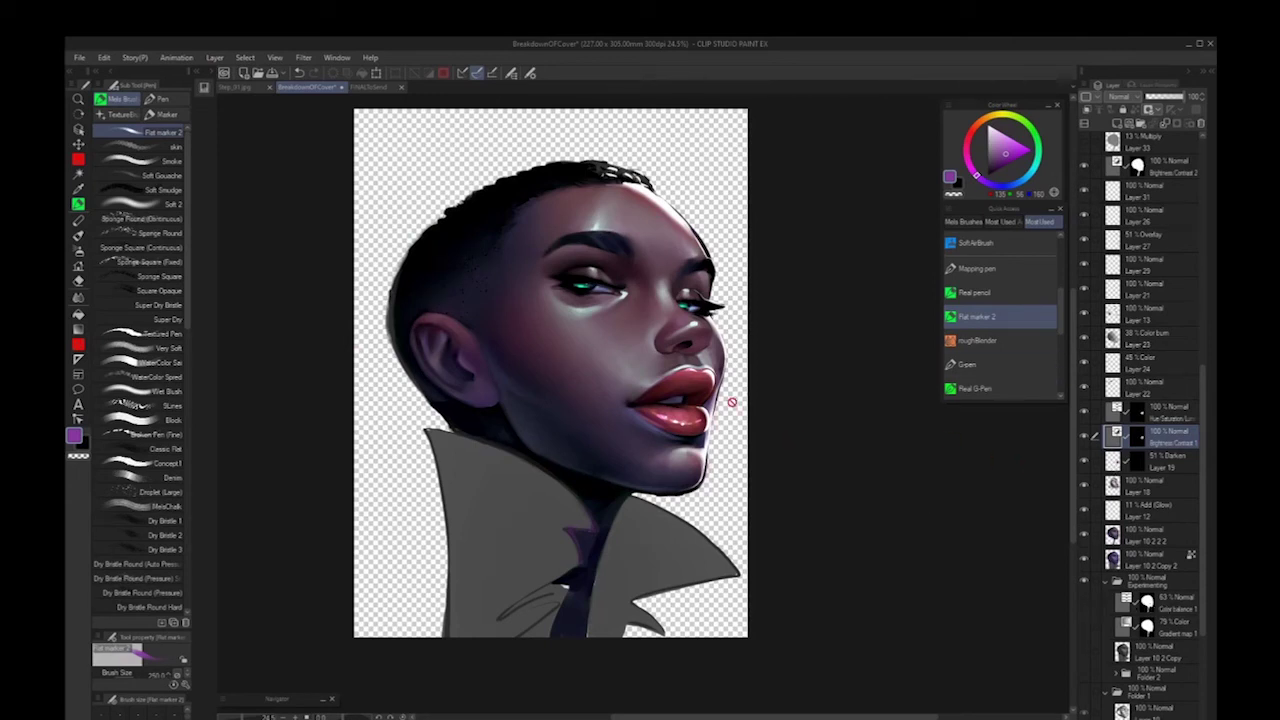
Load the head selection from the Color balance 1 mask and add a new layer above Brightness/Contrast 2, masked to that selection
left_click(1146, 606, "ctrl")
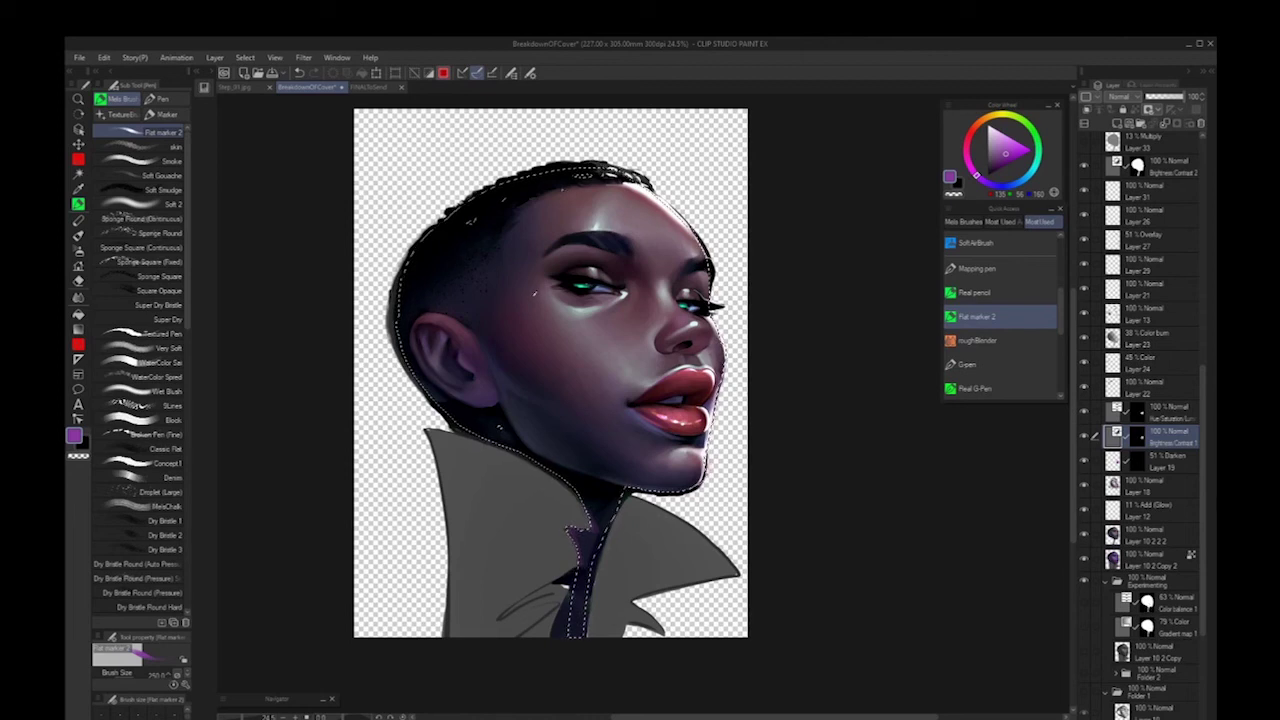
scroll(1179, 261, "up", 1)
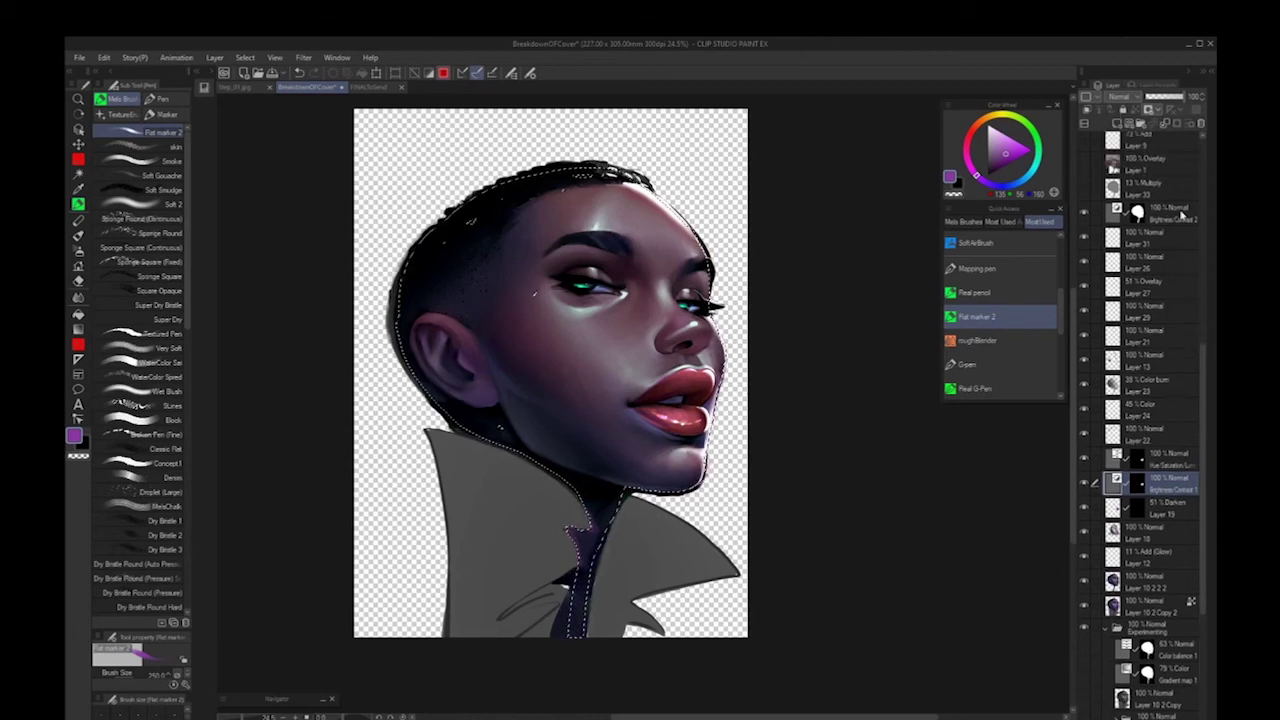
left_click(1181, 215)
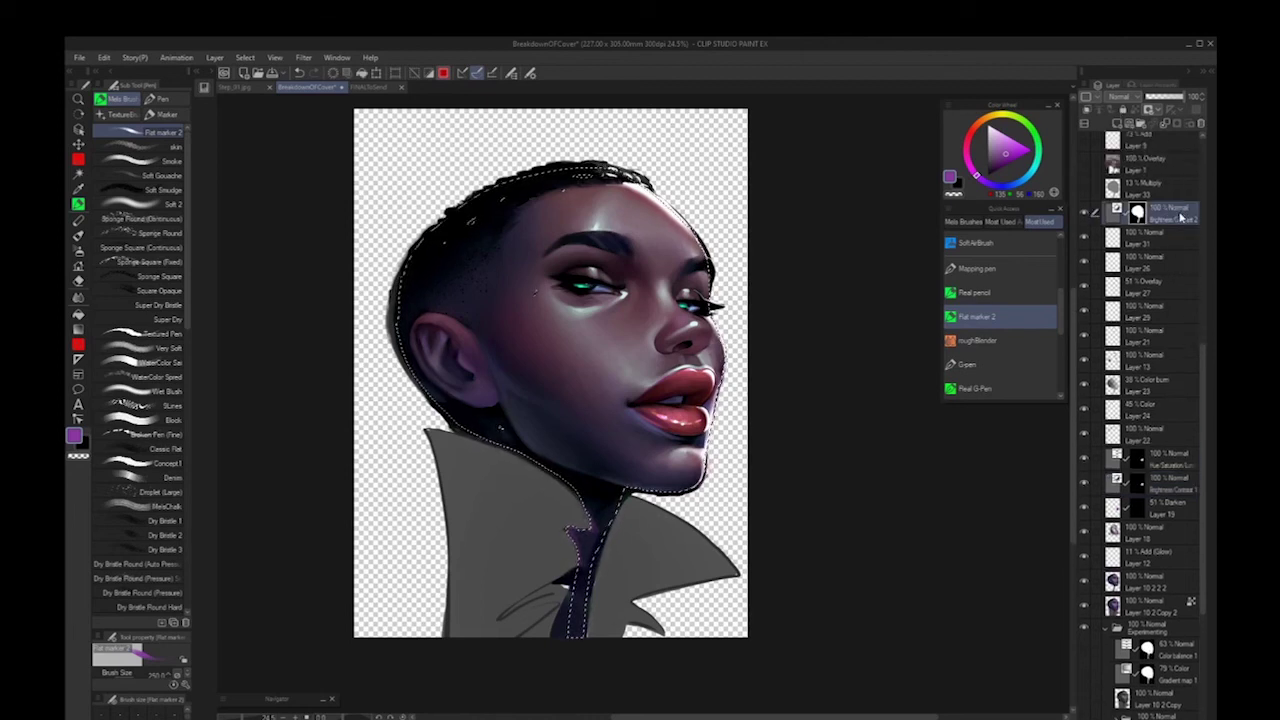
key("ctrl+shift+n")
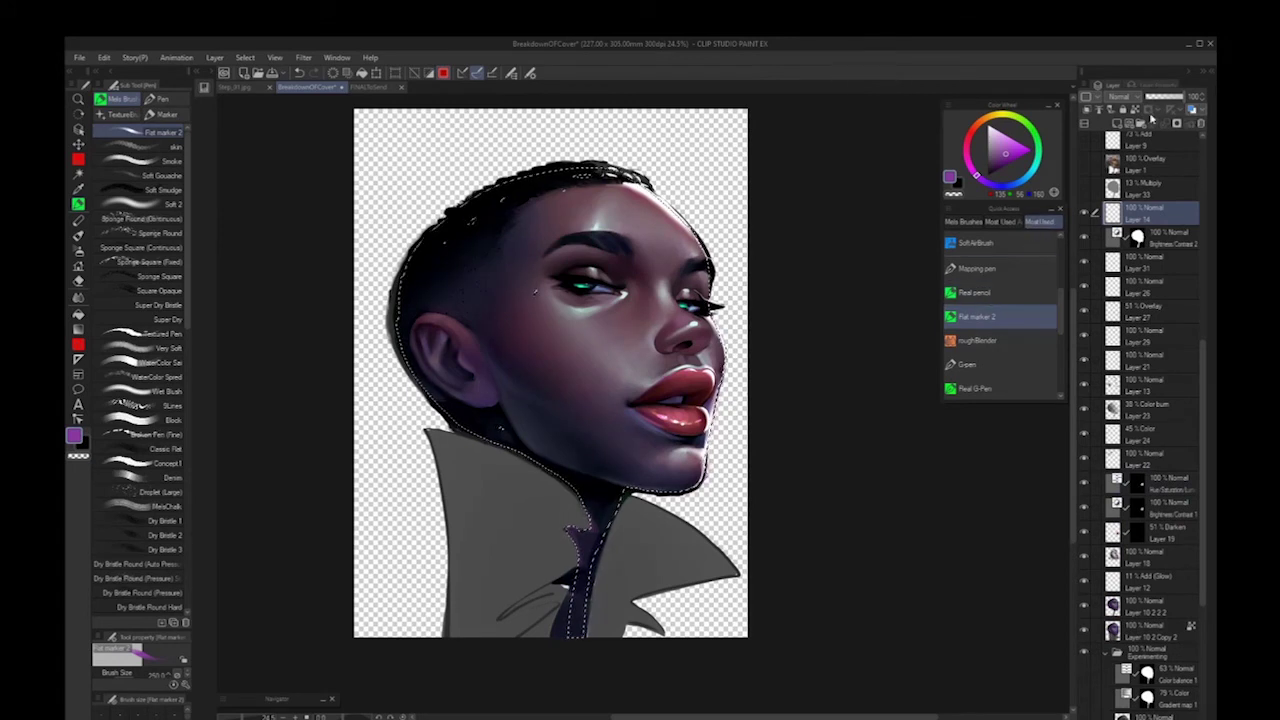
left_click(1177, 123)
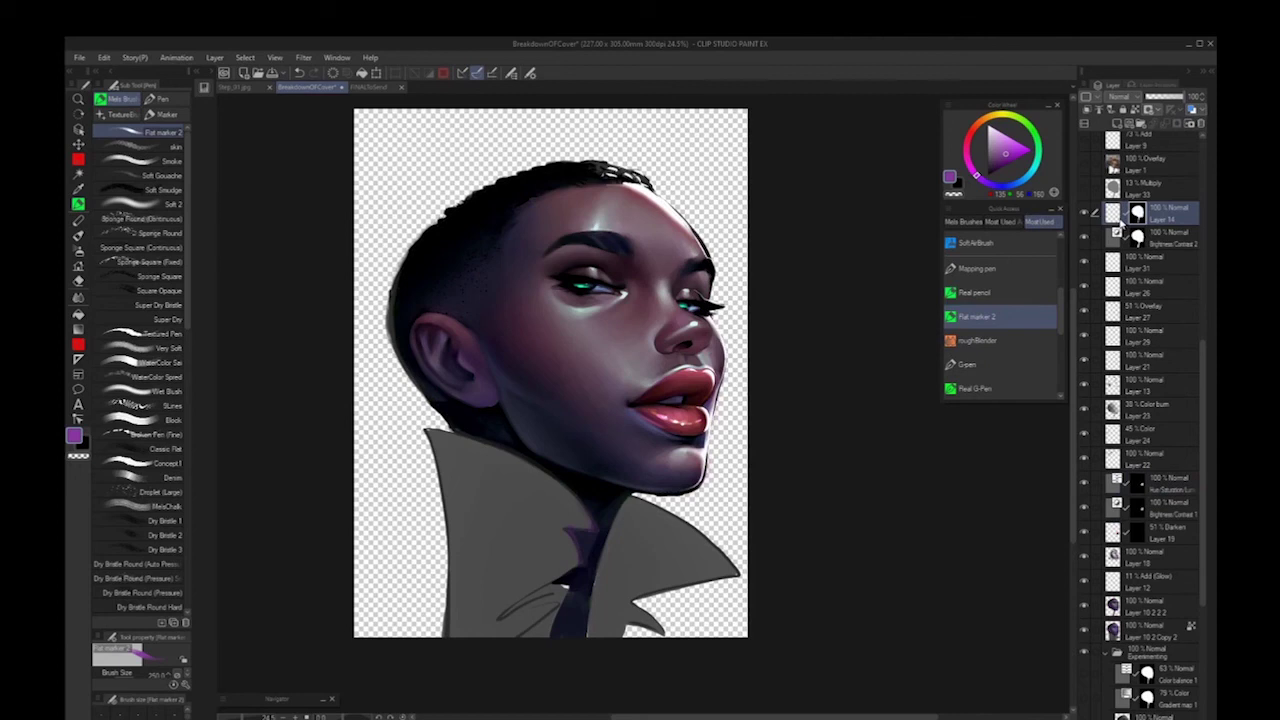
Paint saturated purple strokes across the face and forehead with Flat marker 2 and set the masked layer's blending mode to Color
left_click(1019, 155)
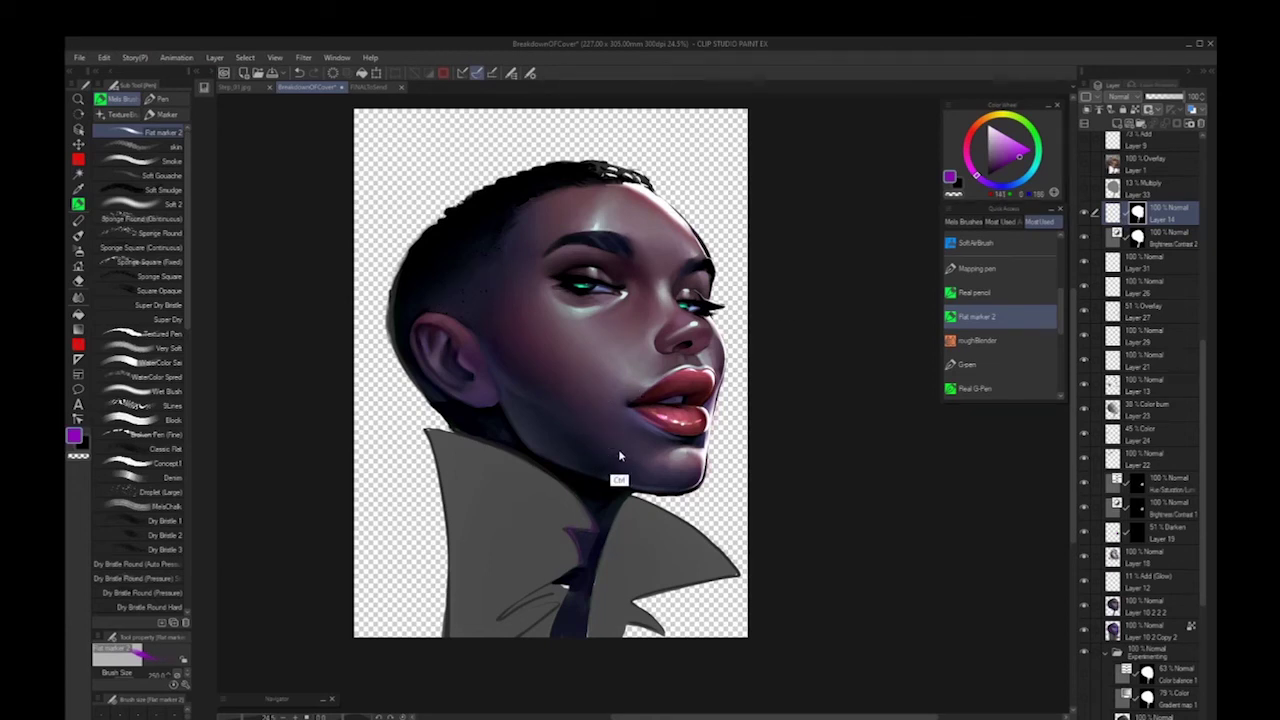
mouse_move(683, 218)
left_mouse_down()
mouse_move(585, 345)
mouse_move(588, 458)
left_mouse_up()
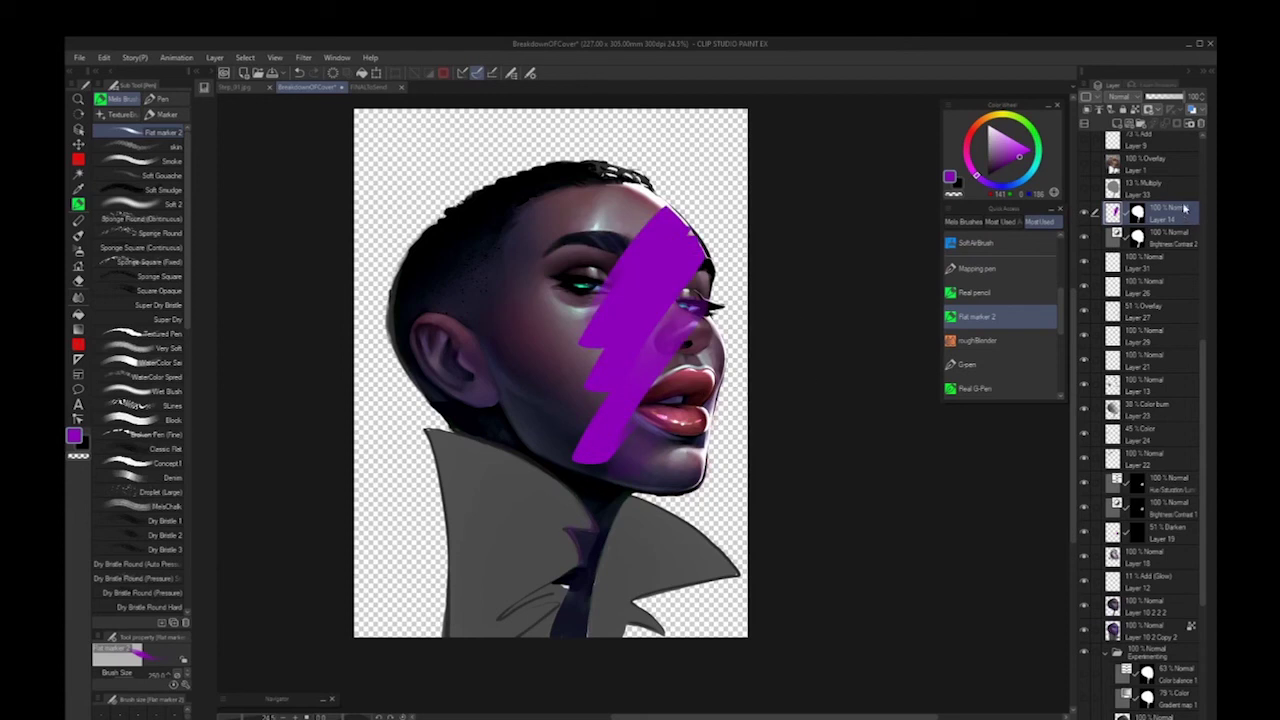
mouse_move(615, 186)
left_mouse_down()
mouse_move(545, 250)
mouse_move(470, 274)
left_mouse_up()
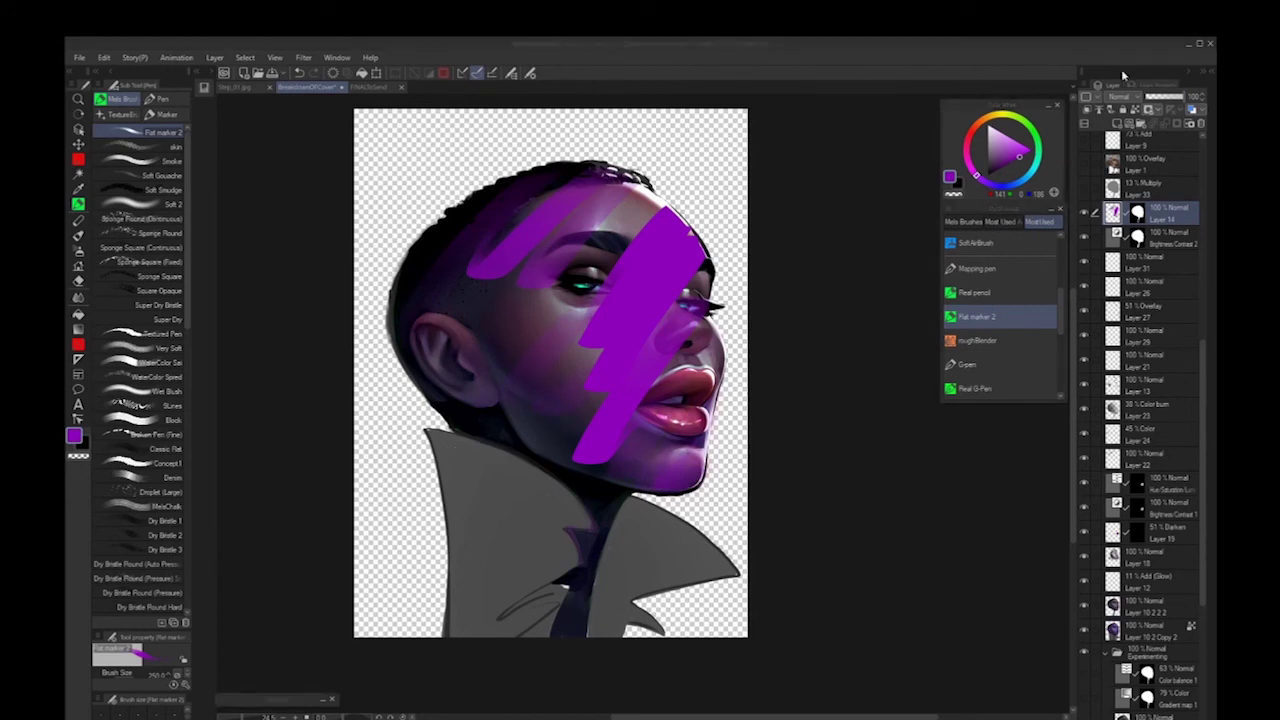
left_click(1128, 97)
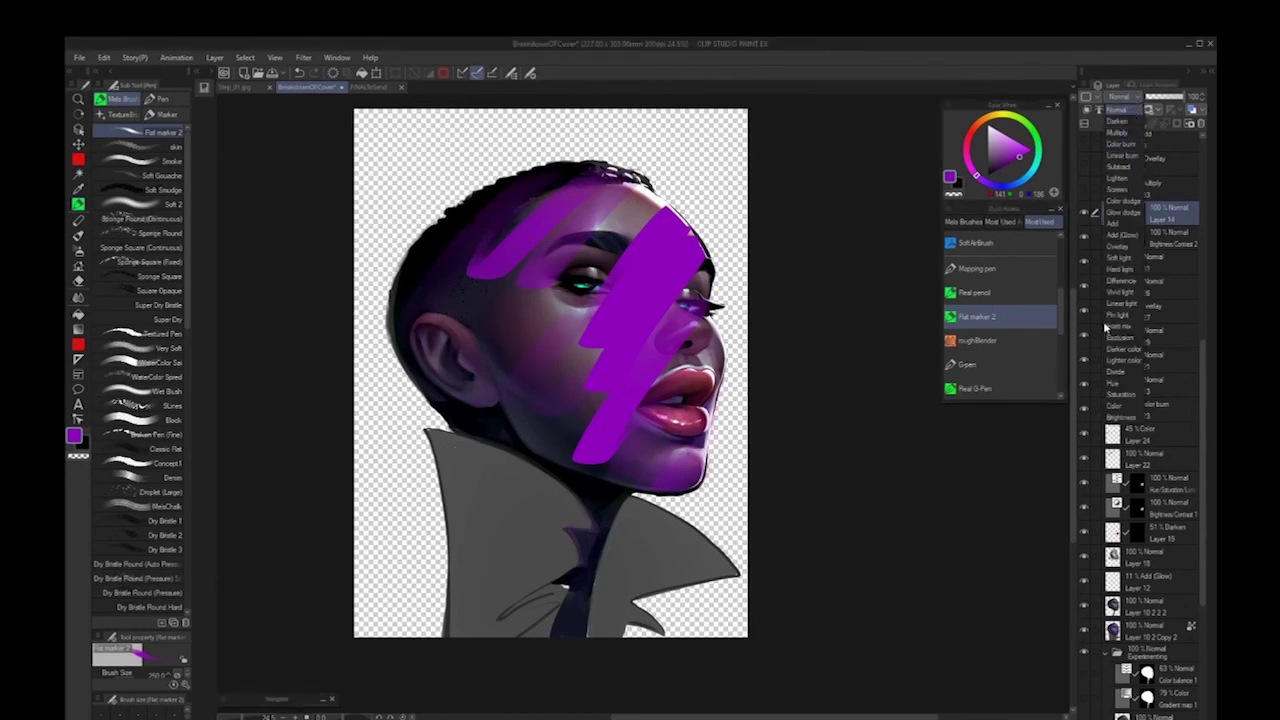
left_click(1122, 409)
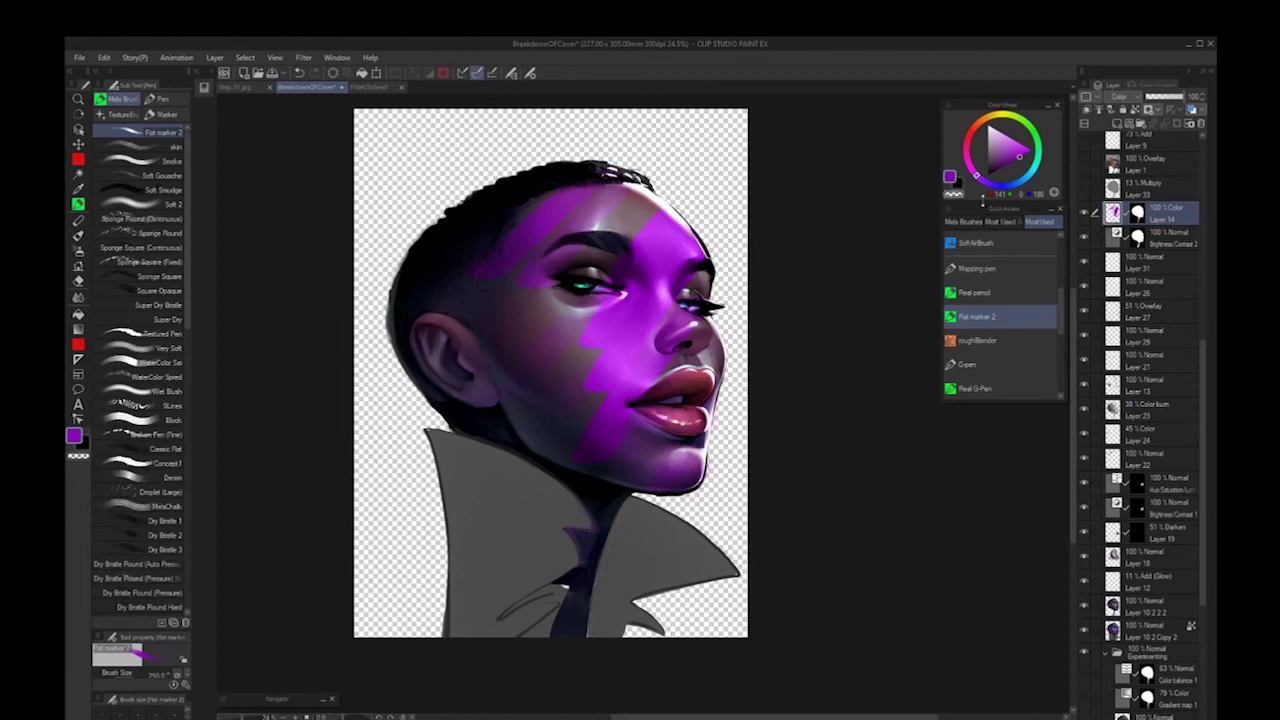
left_click(1170, 190, "ctrl")
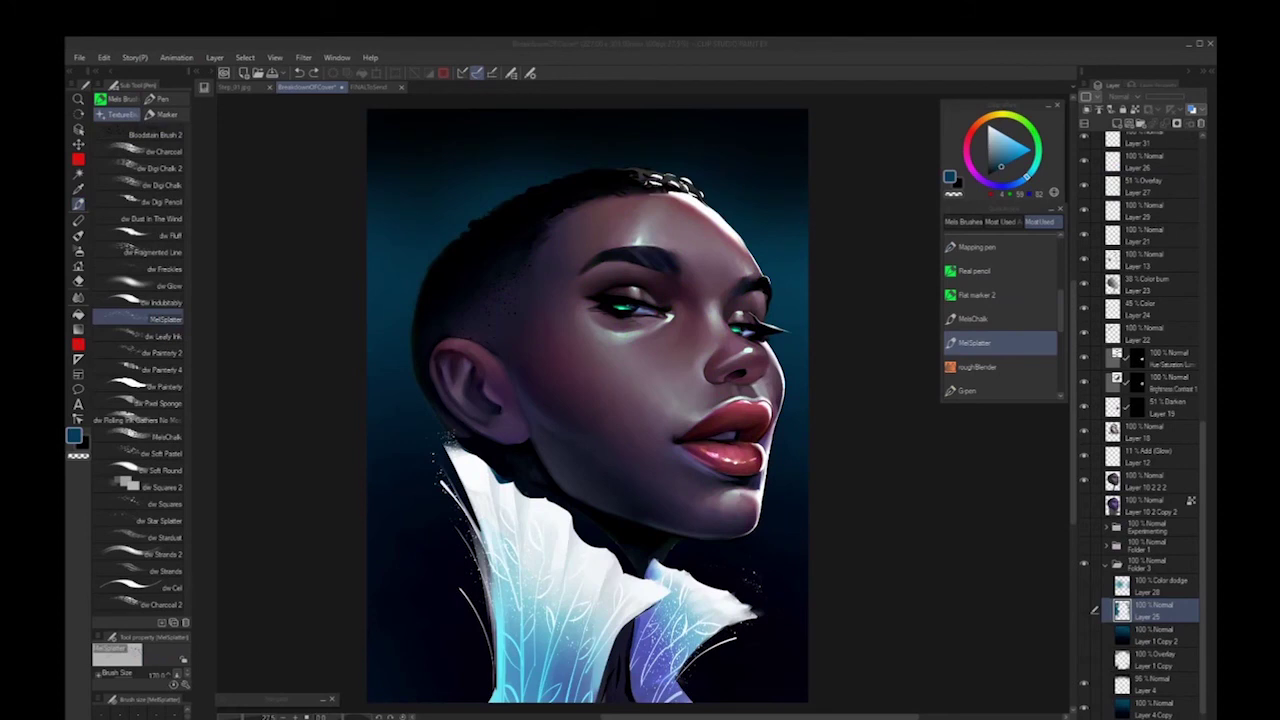
Show the Color dodge Layer 28 in Folder 3 and make it the active layer
left_click(654, 575)
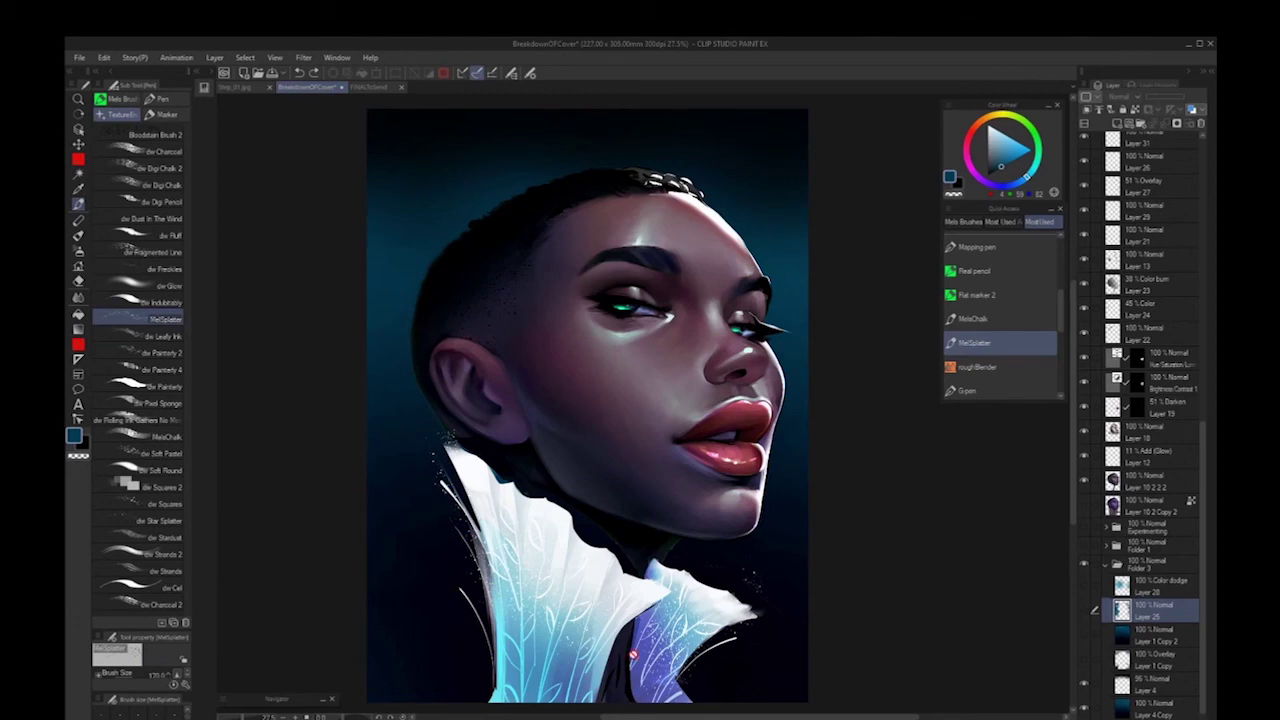
left_click(1084, 589)
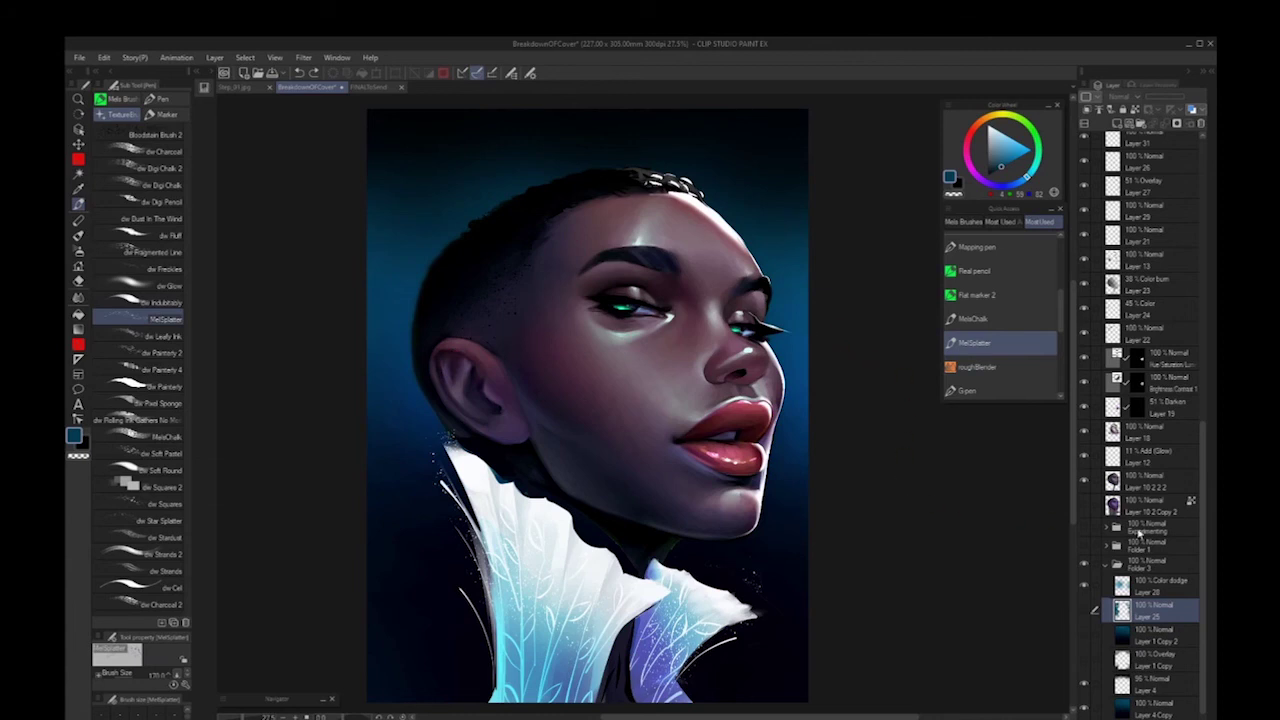
left_click(1166, 595)
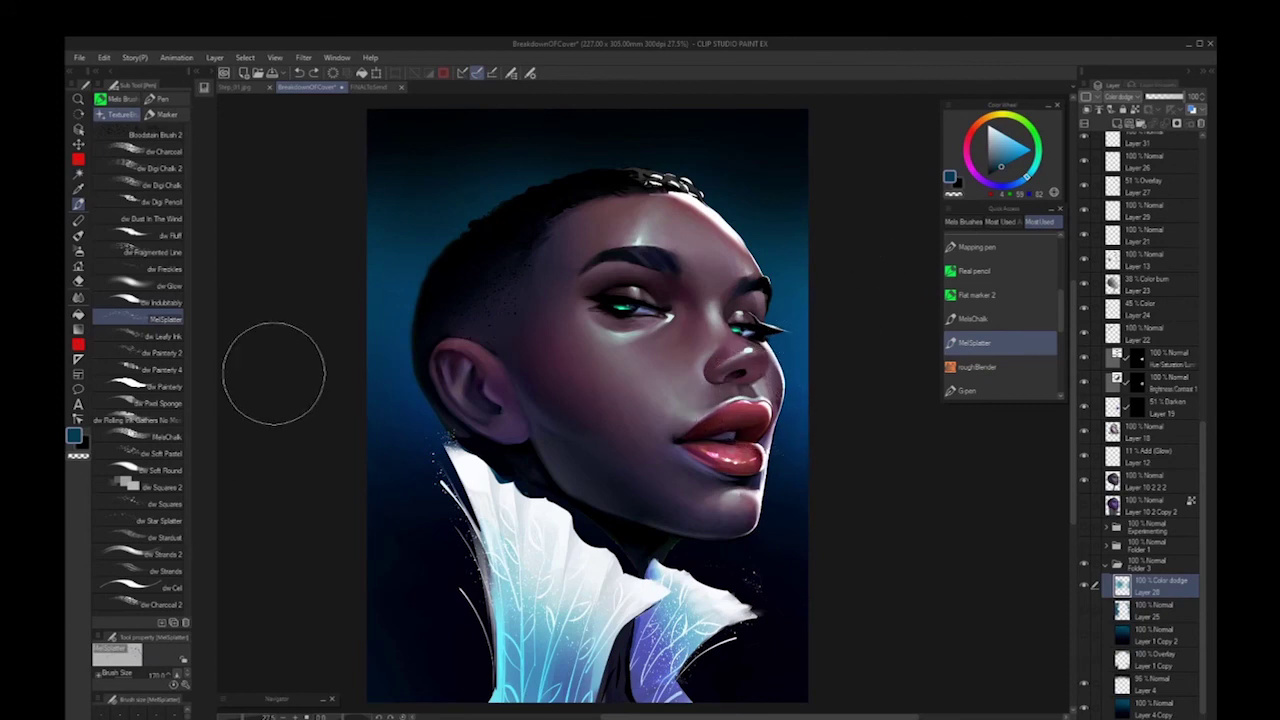
Sample several dark and medium blues from the background behind the head, and move the colour wheel closer to the portrait
left_click(403, 445, "alt")
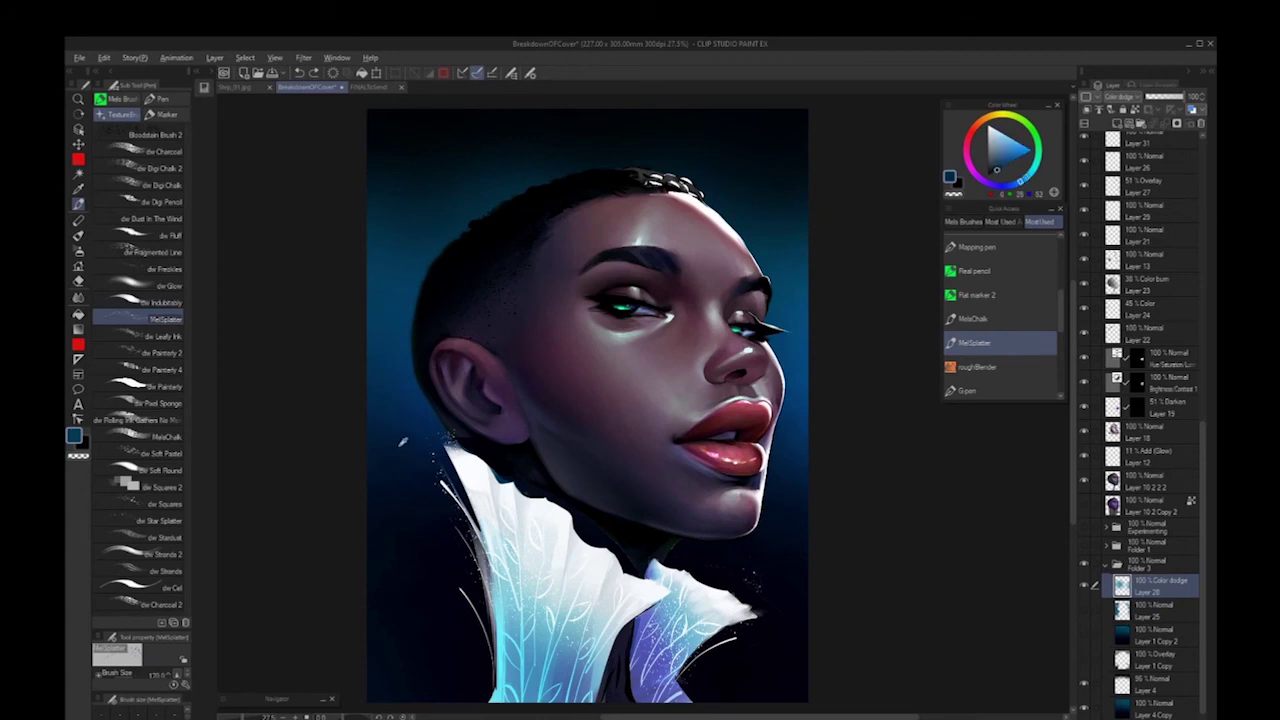
left_click(402, 471, "alt")
left_click(406, 509, "alt")
left_click_drag(996, 107, 874, 273)
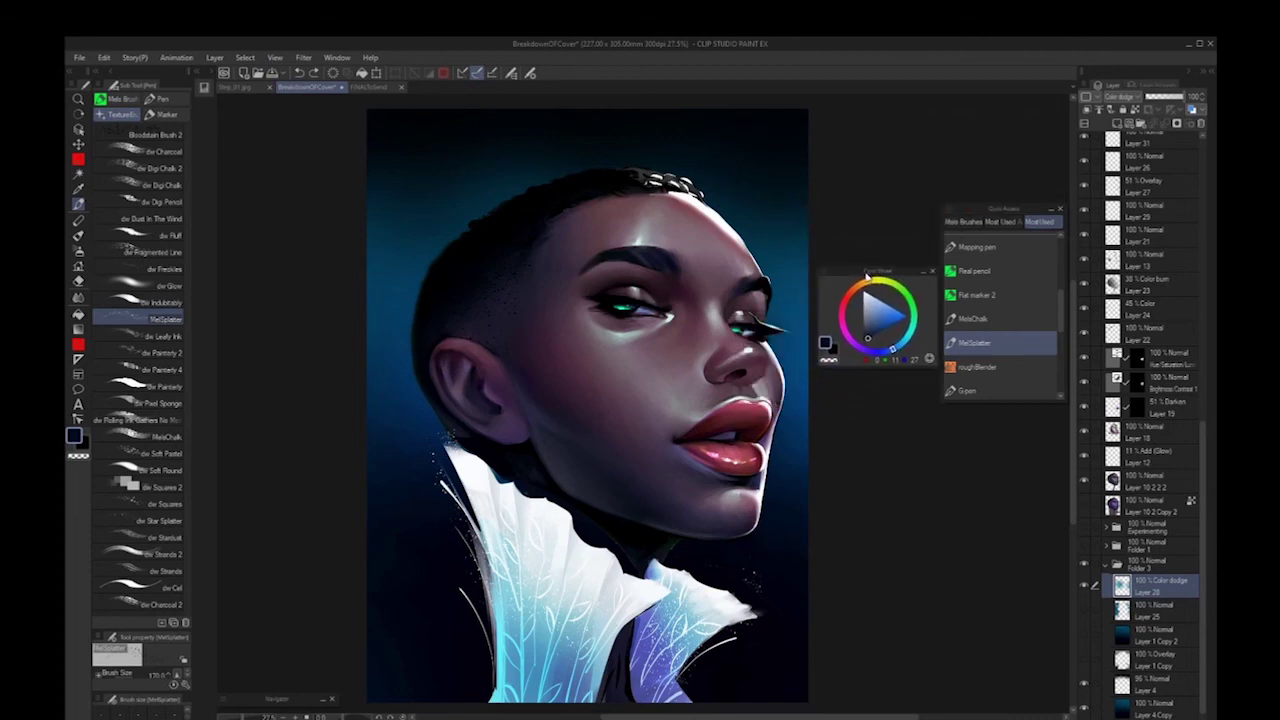
left_click(418, 508, "alt")
left_click(406, 408, "alt")
left_click(402, 376, "alt")
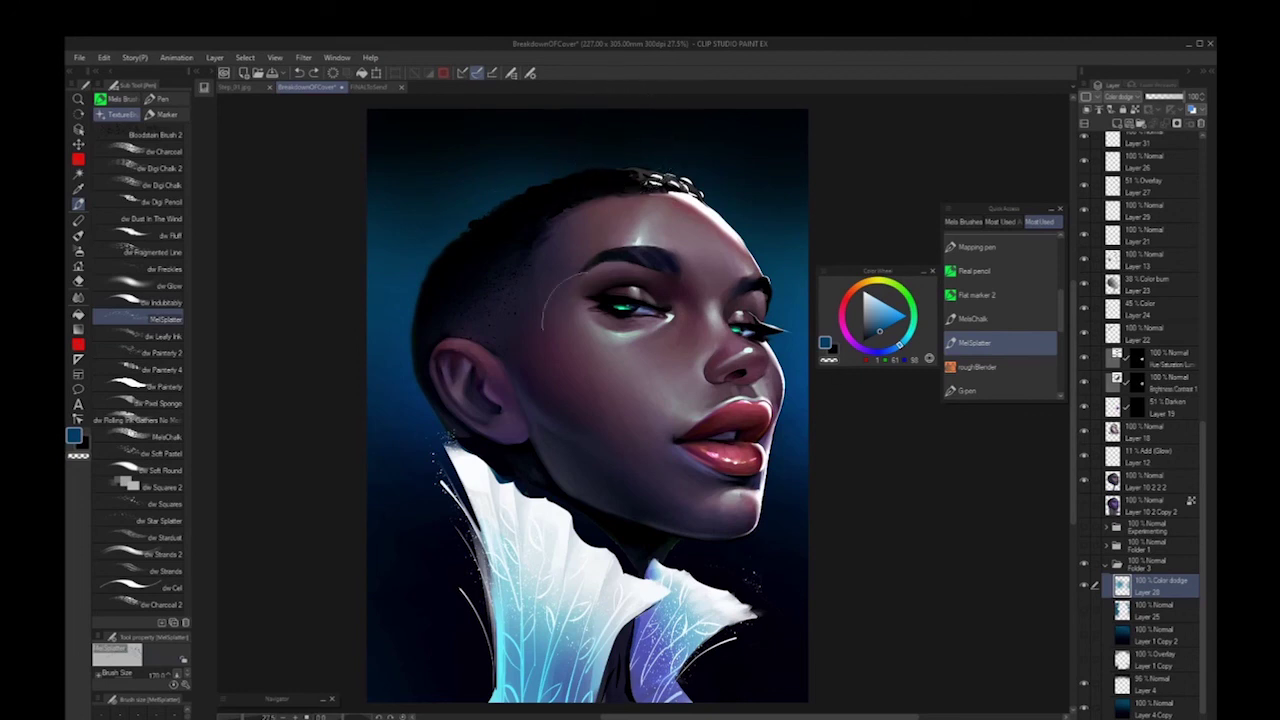
Show the background splatter on Layer 25, brush with MelsChalk in a sampled background blue, and make Layer 25 active
left_click(1080, 614)
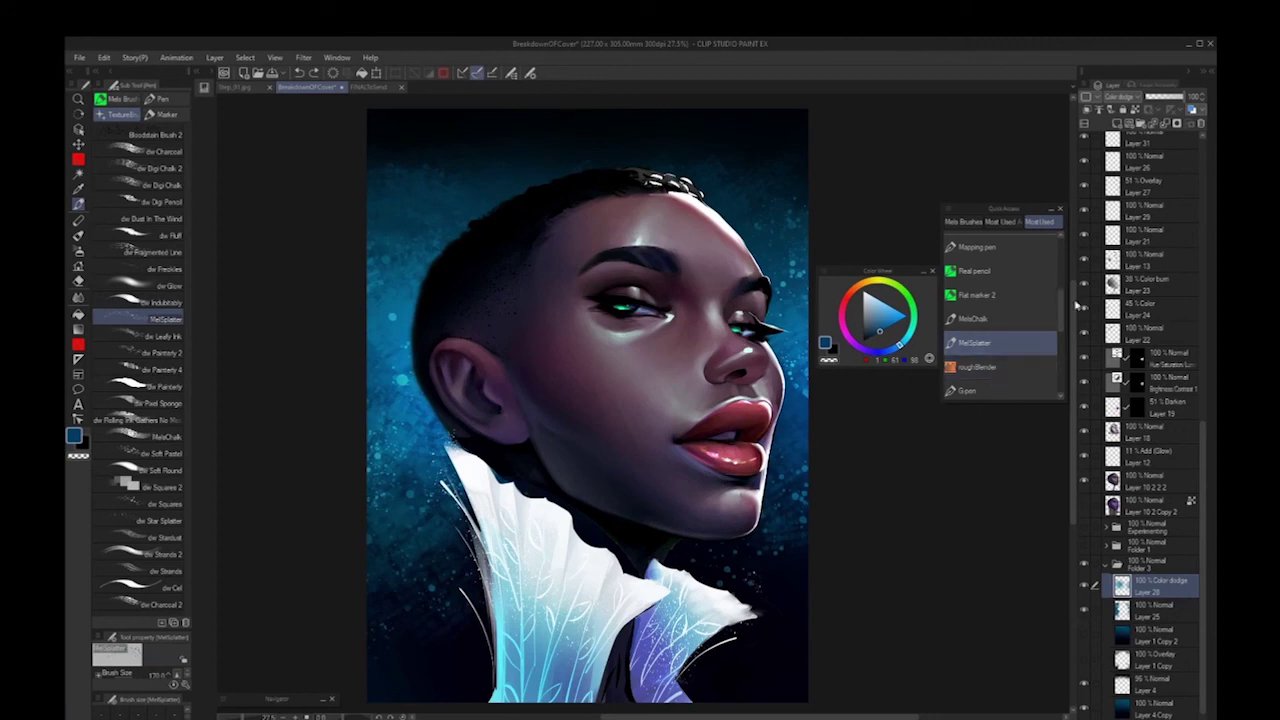
left_click(988, 320)
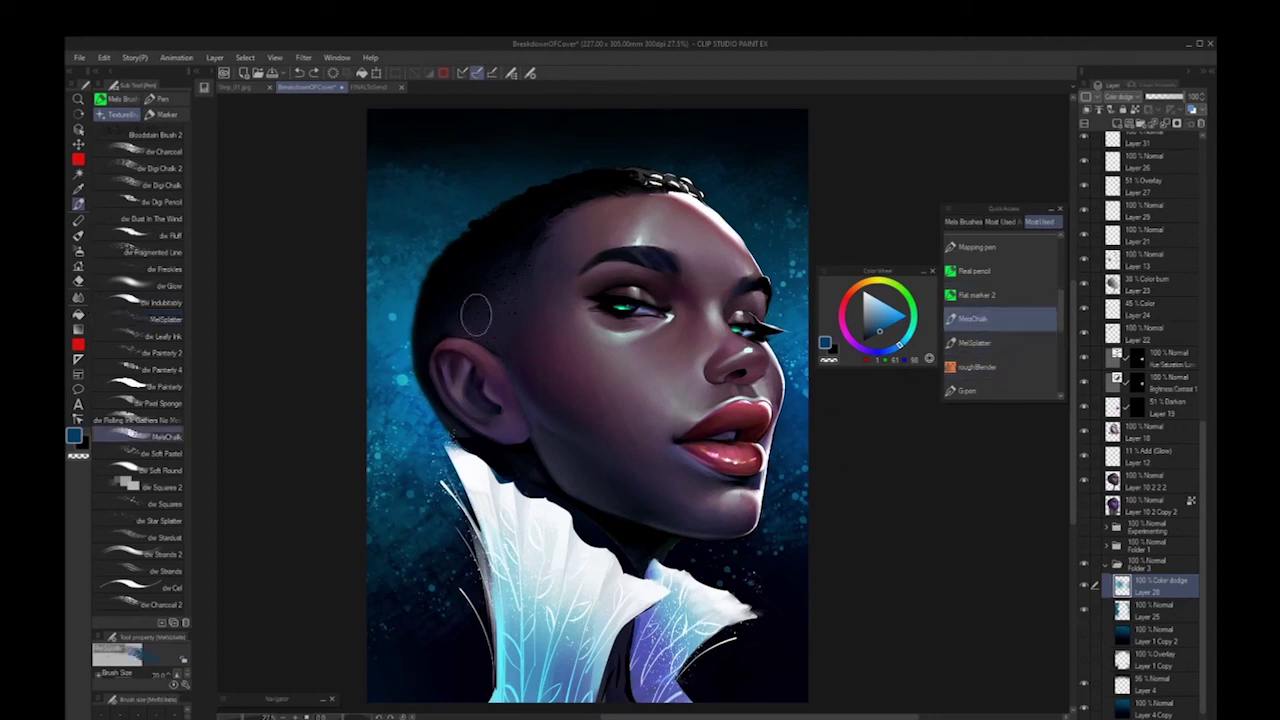
left_click(386, 391, "alt")
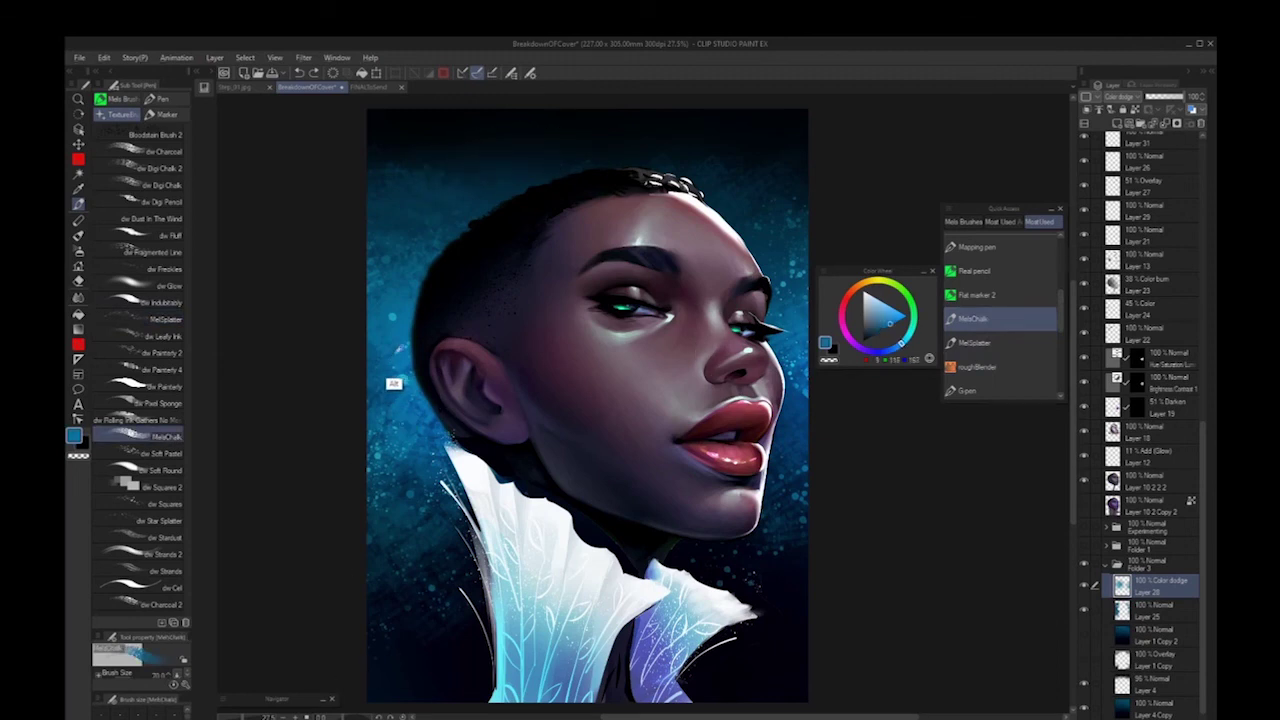
left_click_drag(406, 325, 311, 453)
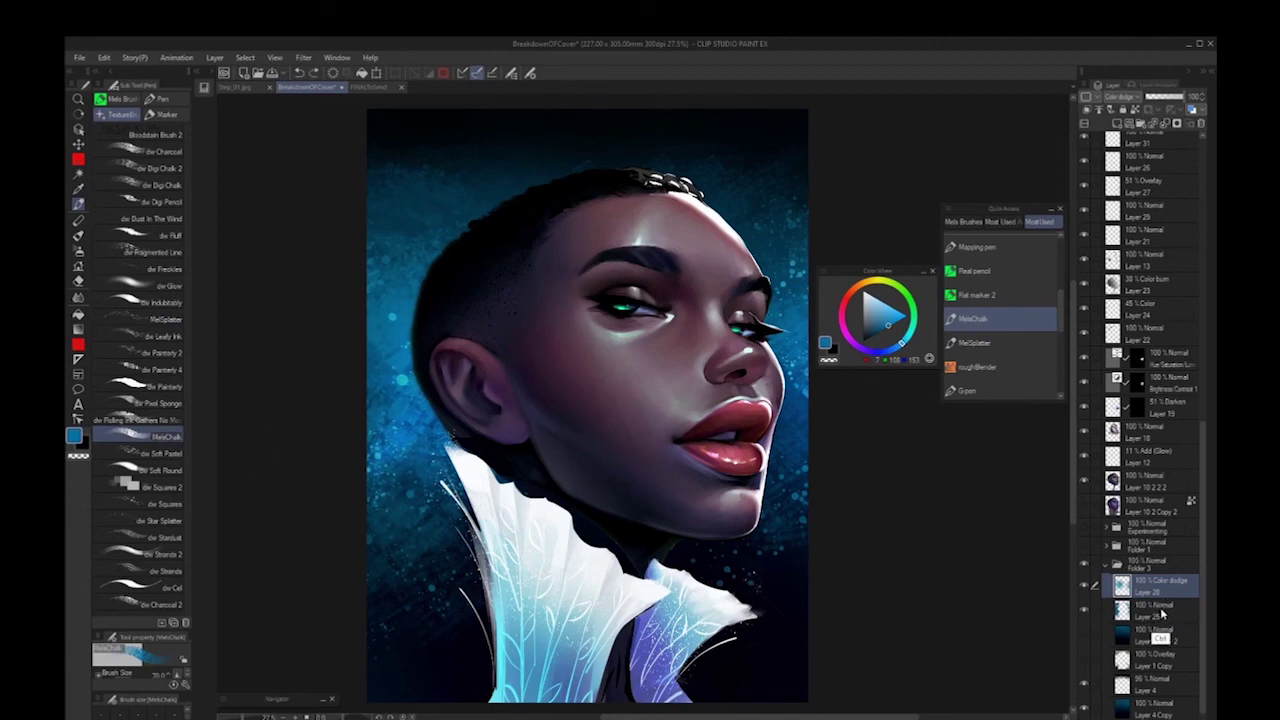
left_click(1170, 605)
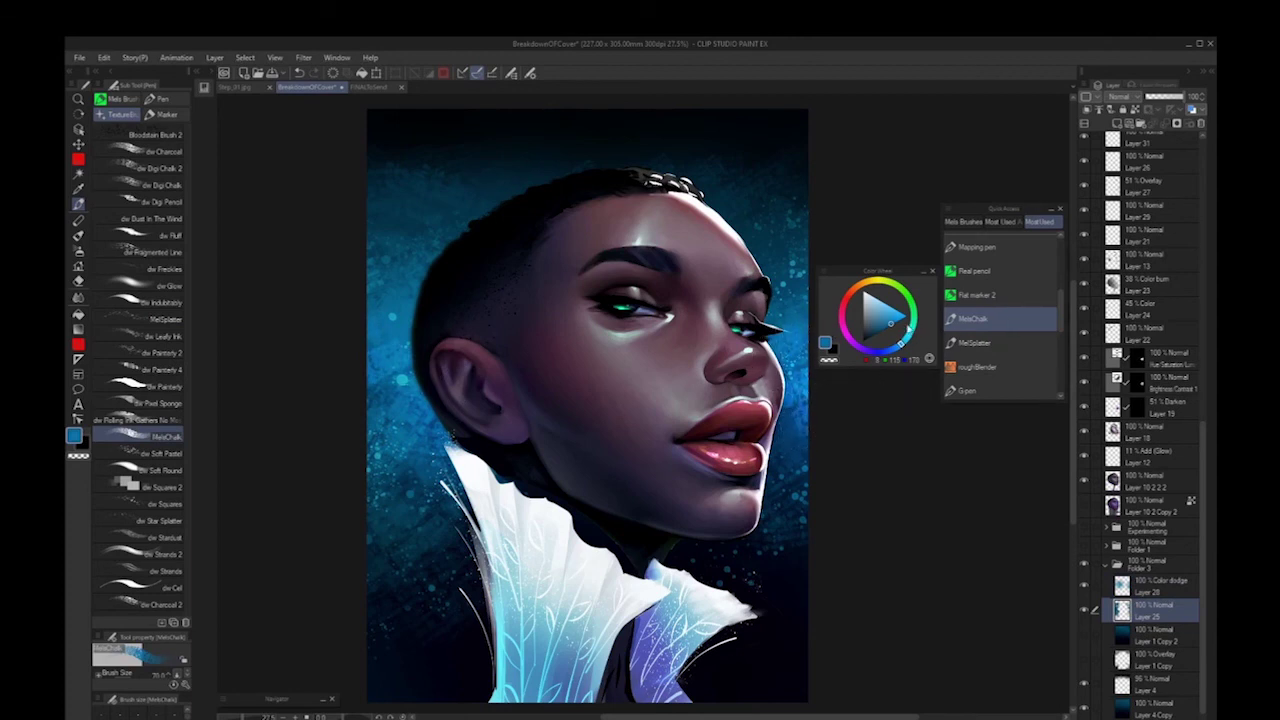
Shift the brush colour to a slightly greener blue and switch to the MelSplatter brush
left_click(903, 344)
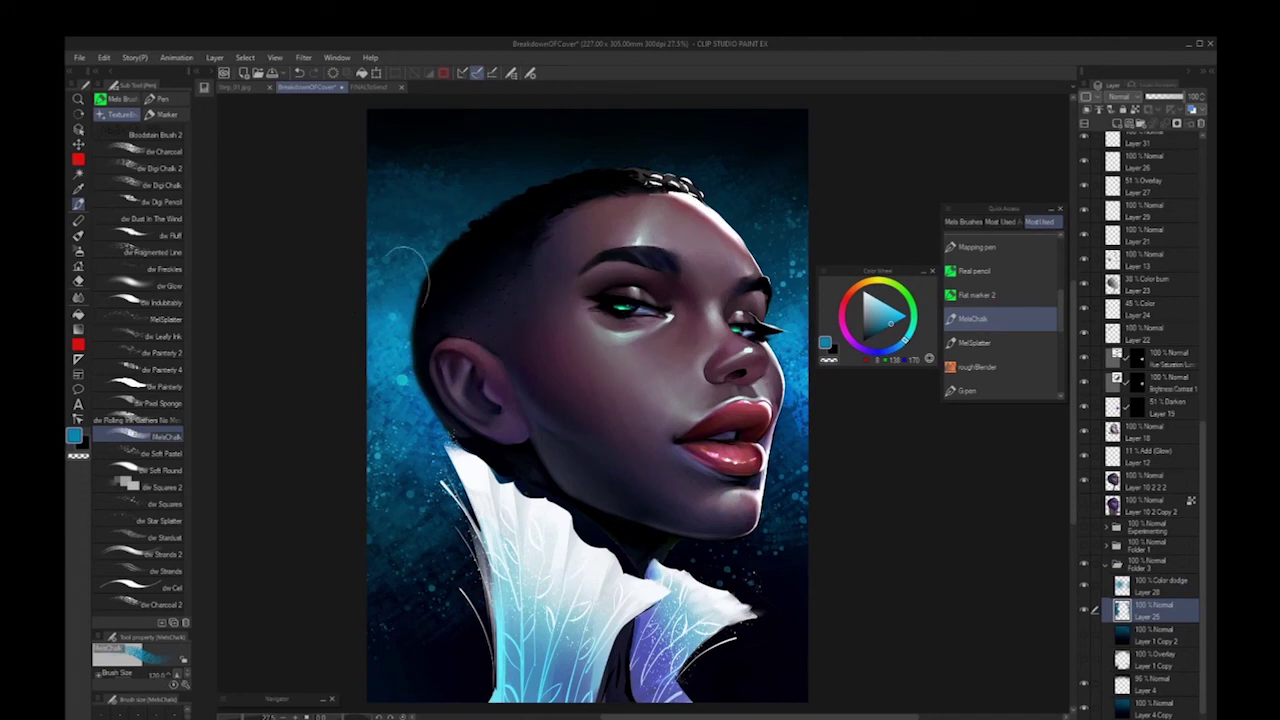
left_click(824, 271)
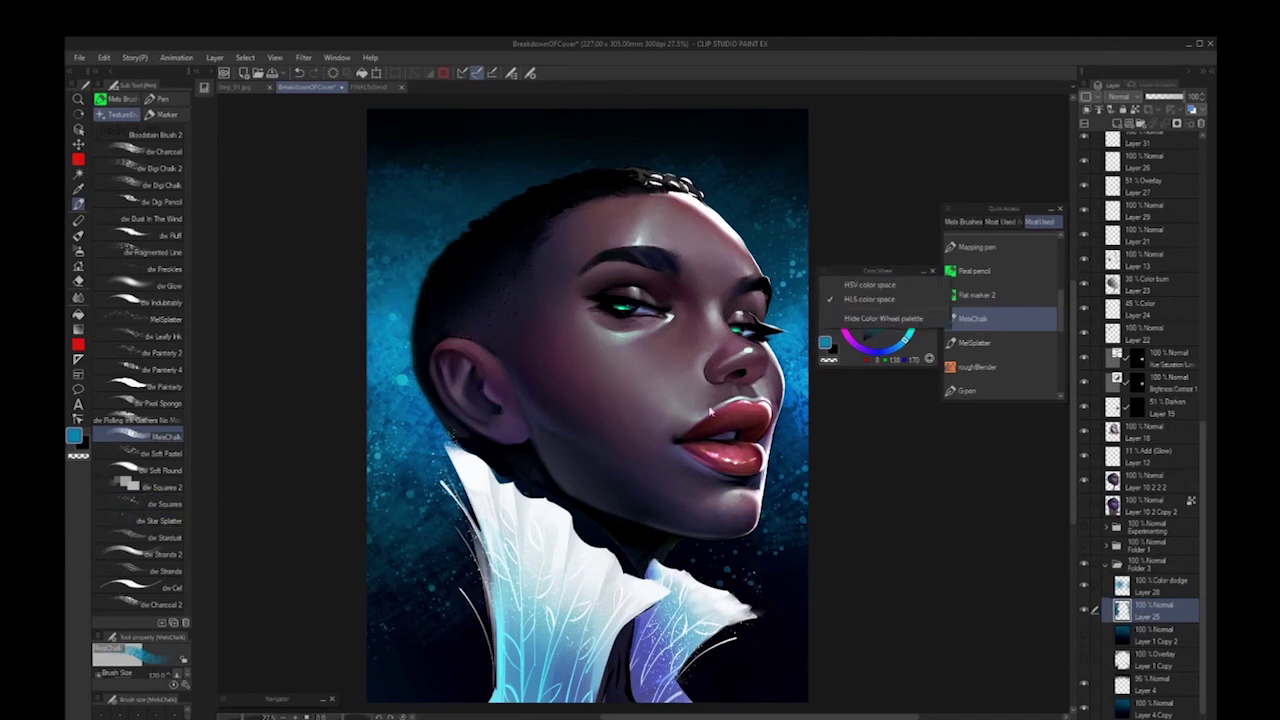
left_click(834, 243)
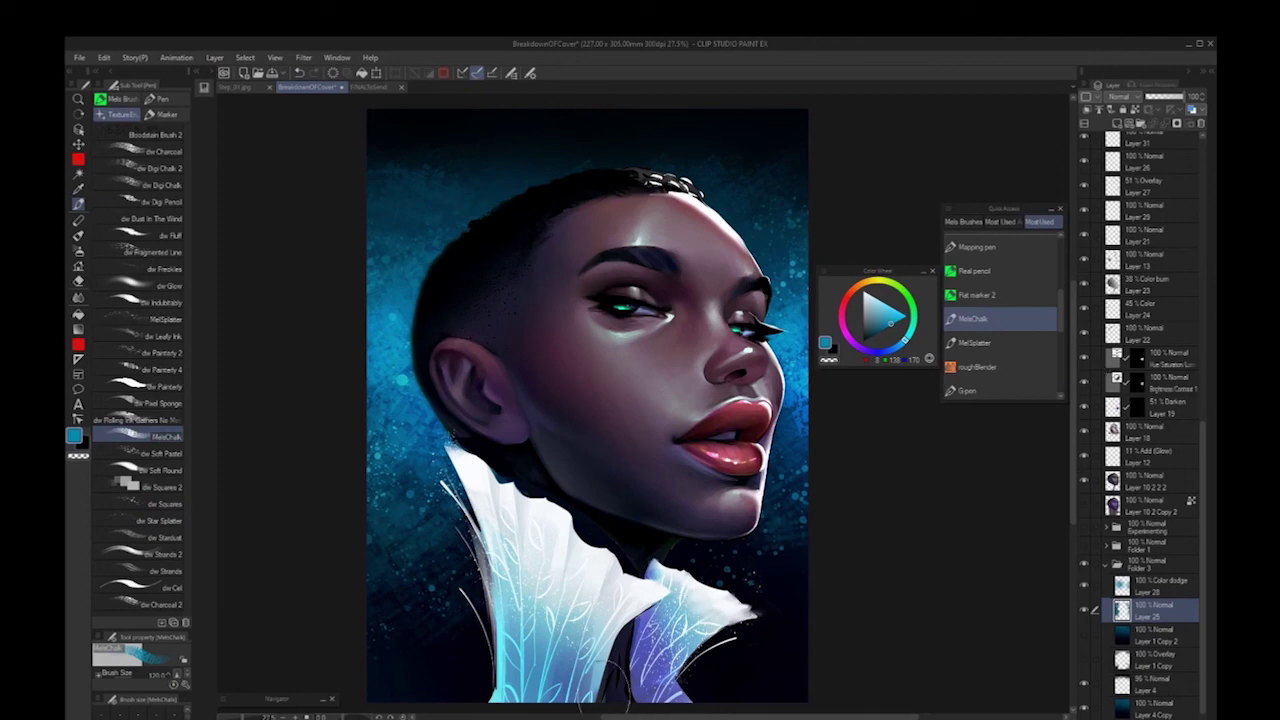
left_click(1015, 341)
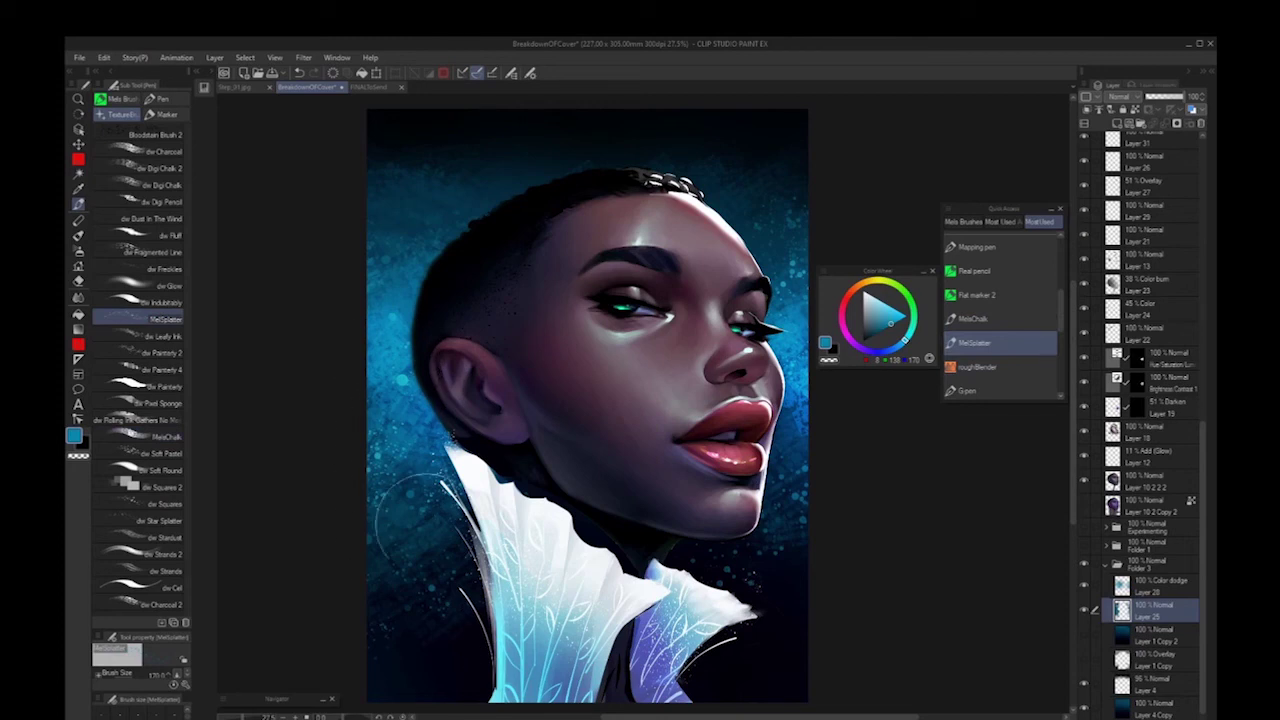
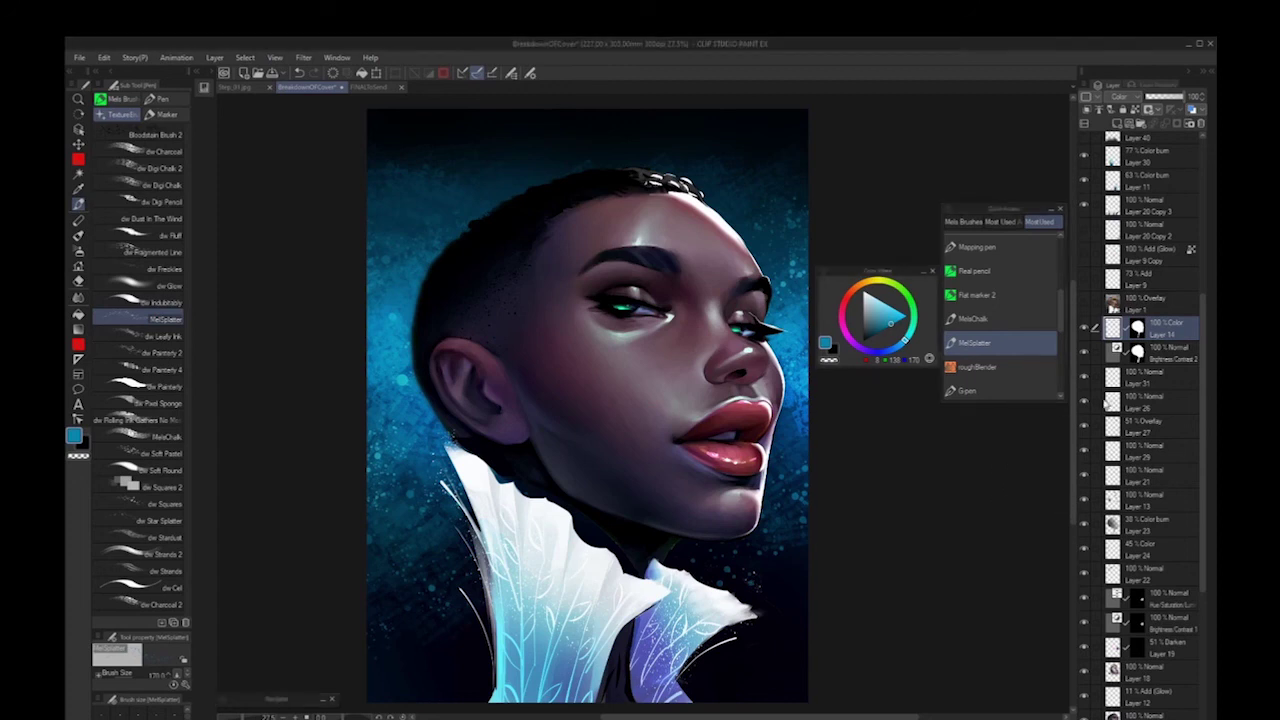
Load the head's outline as a selection from the mask of Color Layer 14 and add a new raster layer above it
left_click(1143, 331, "ctrl")
left_click(1138, 328, "ctrl")
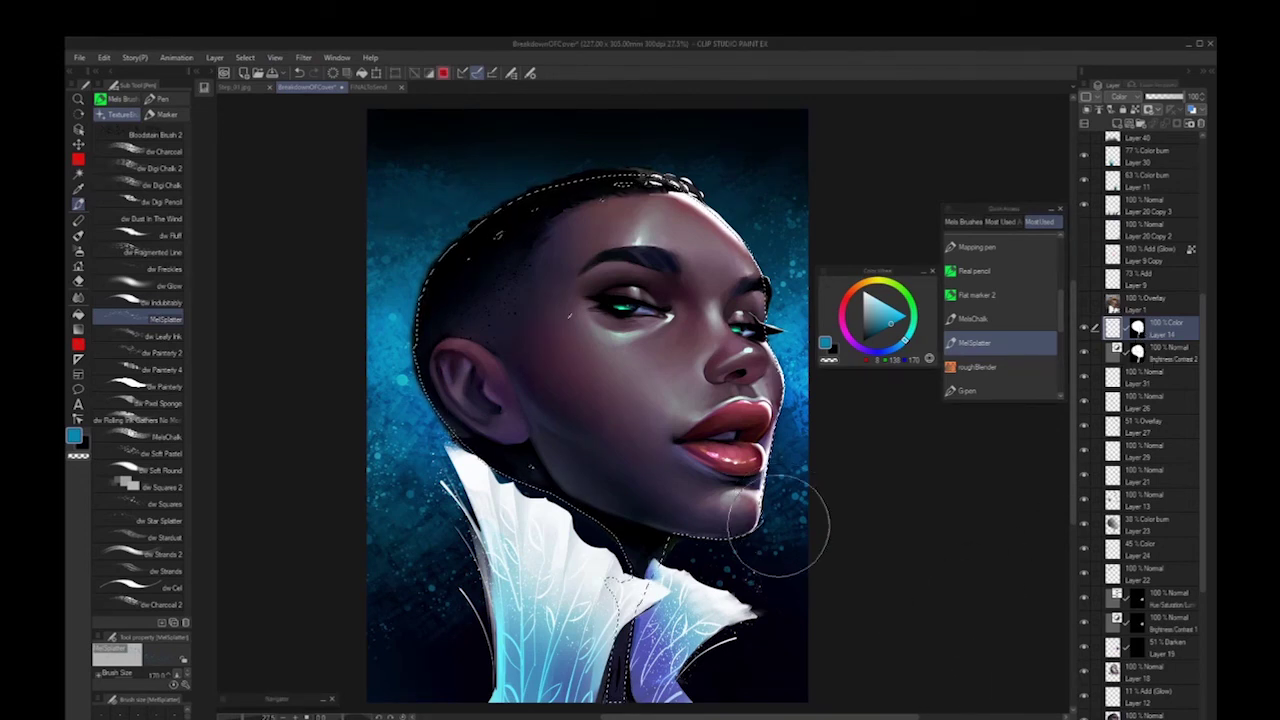
key("ctrl+shift+n")
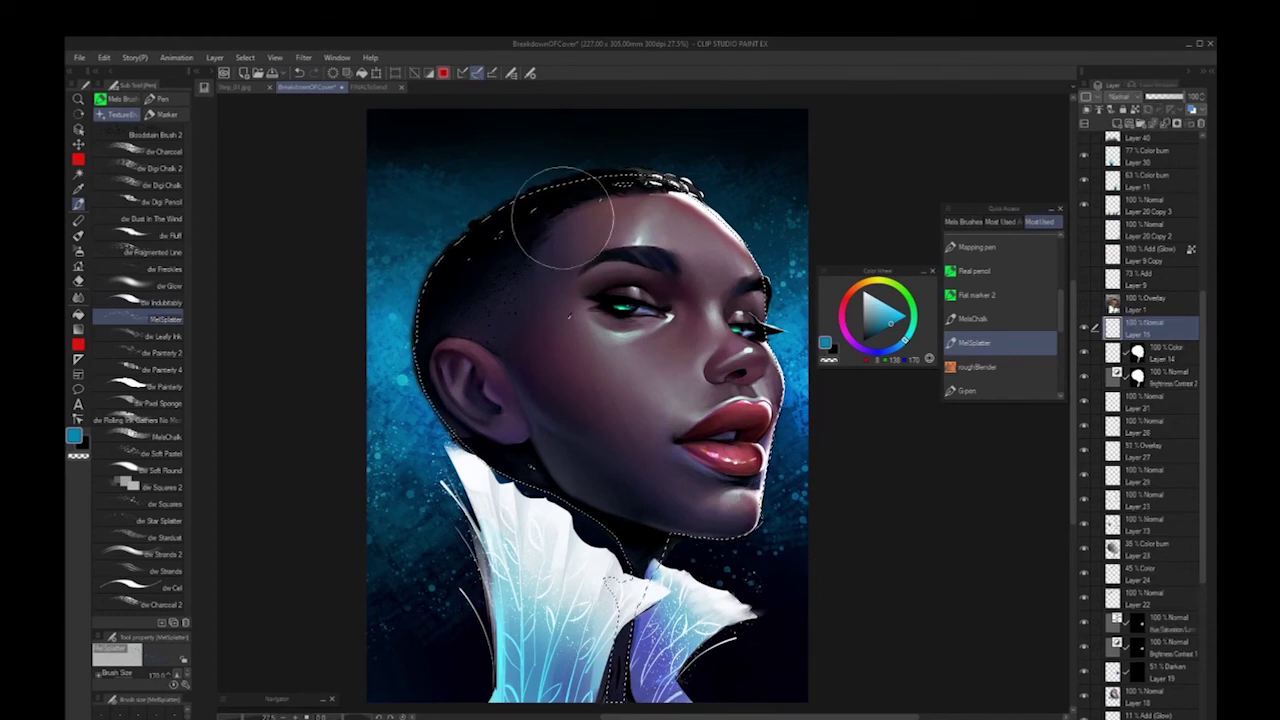
Fill the selected head area on the new layer with fine-grained Perlin noise at a scale of 4.07
left_click(300, 58)
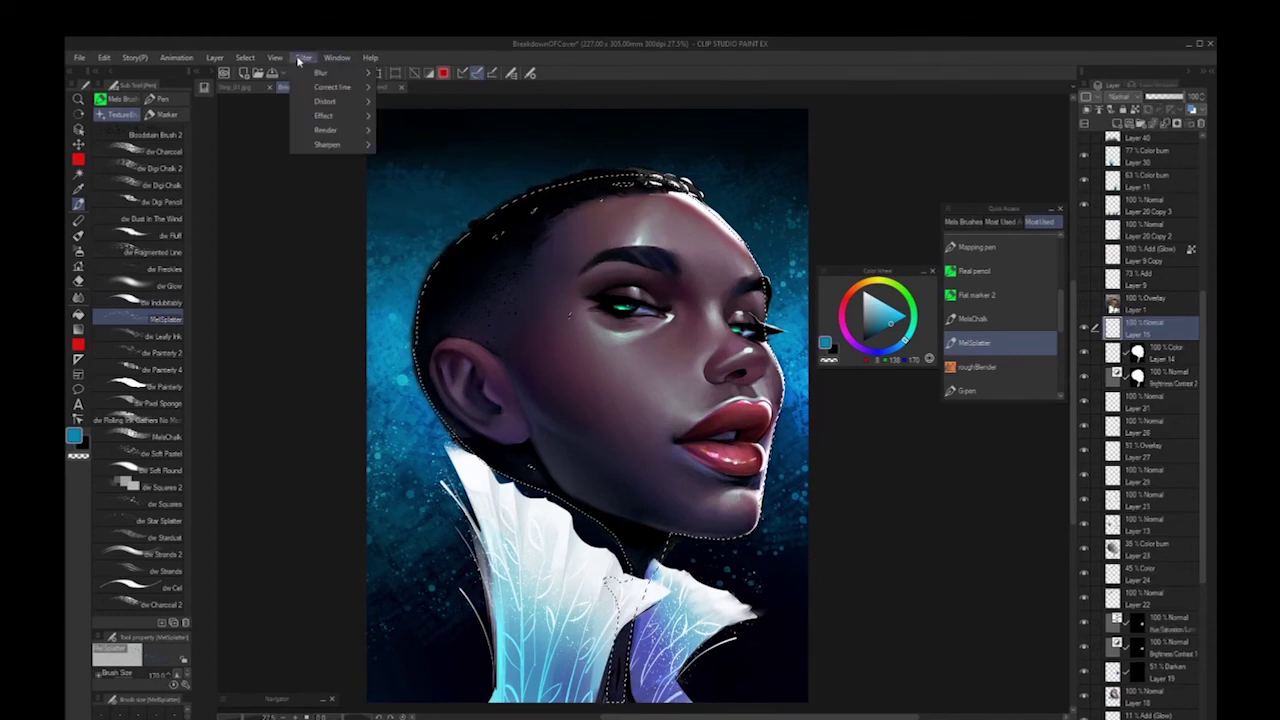
mouse_move(332, 115)
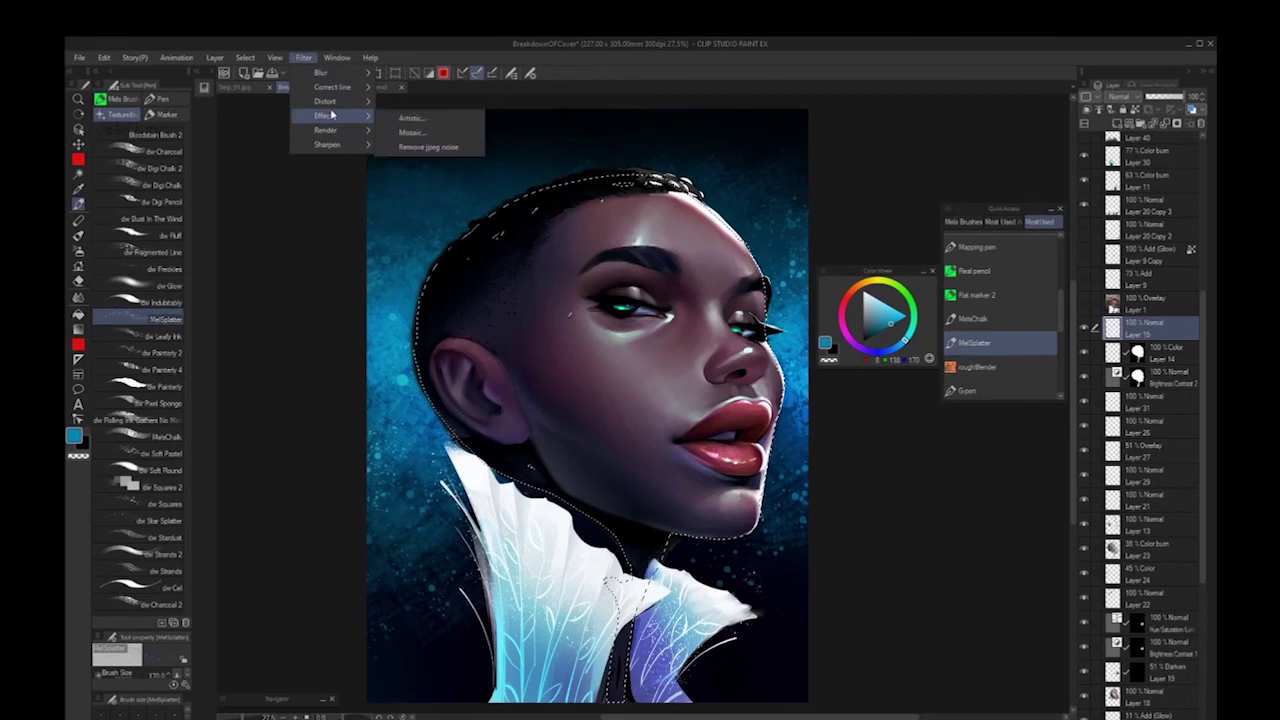
mouse_move(337, 140)
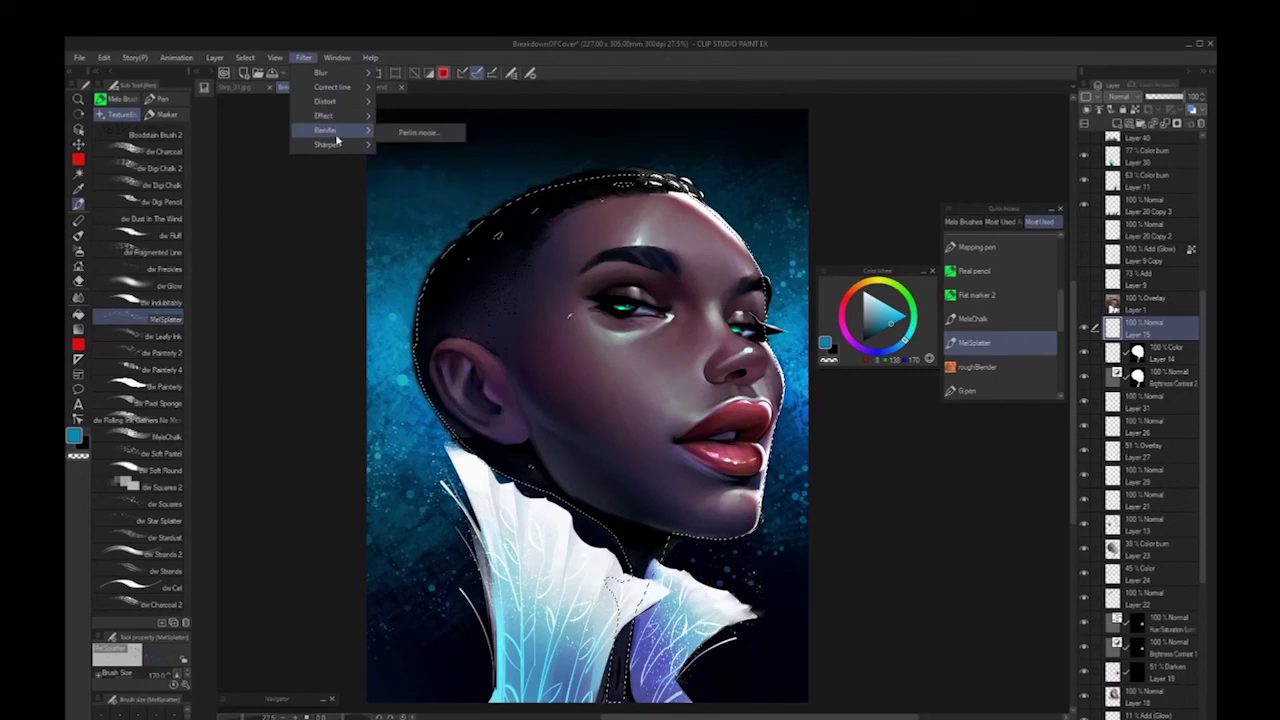
left_click(422, 132)
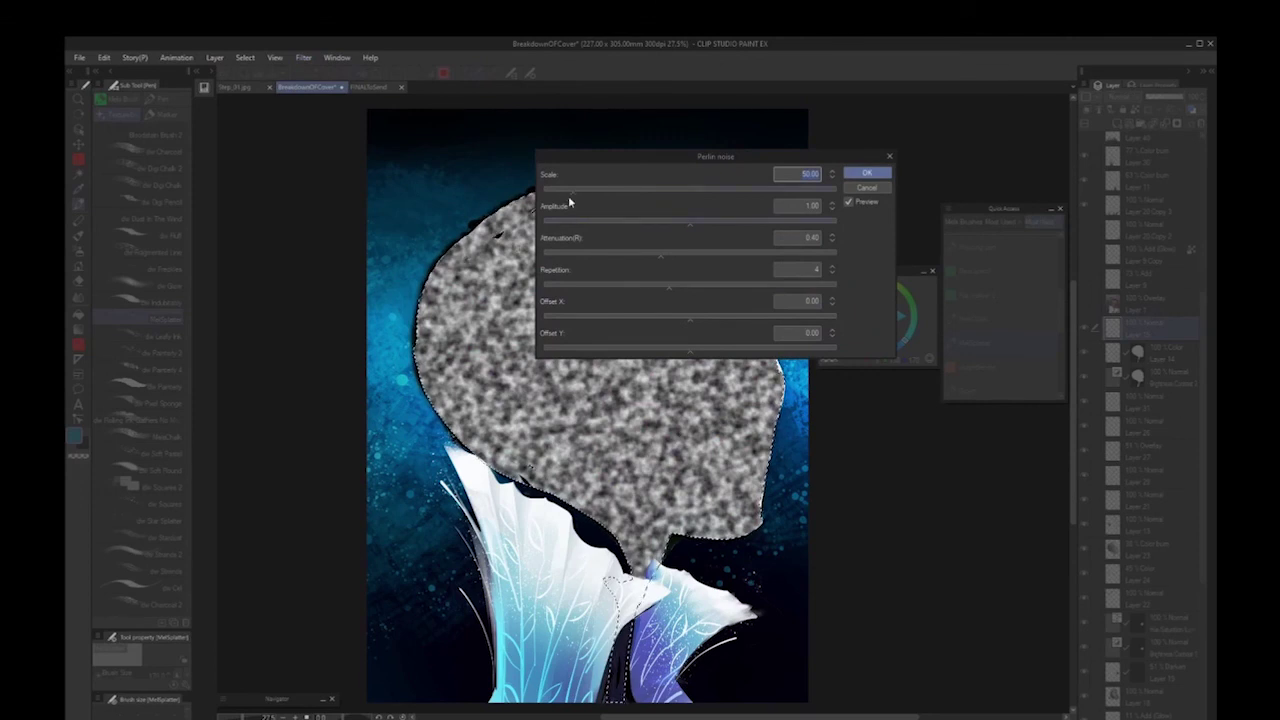
left_click_drag(571, 193, 556, 198)
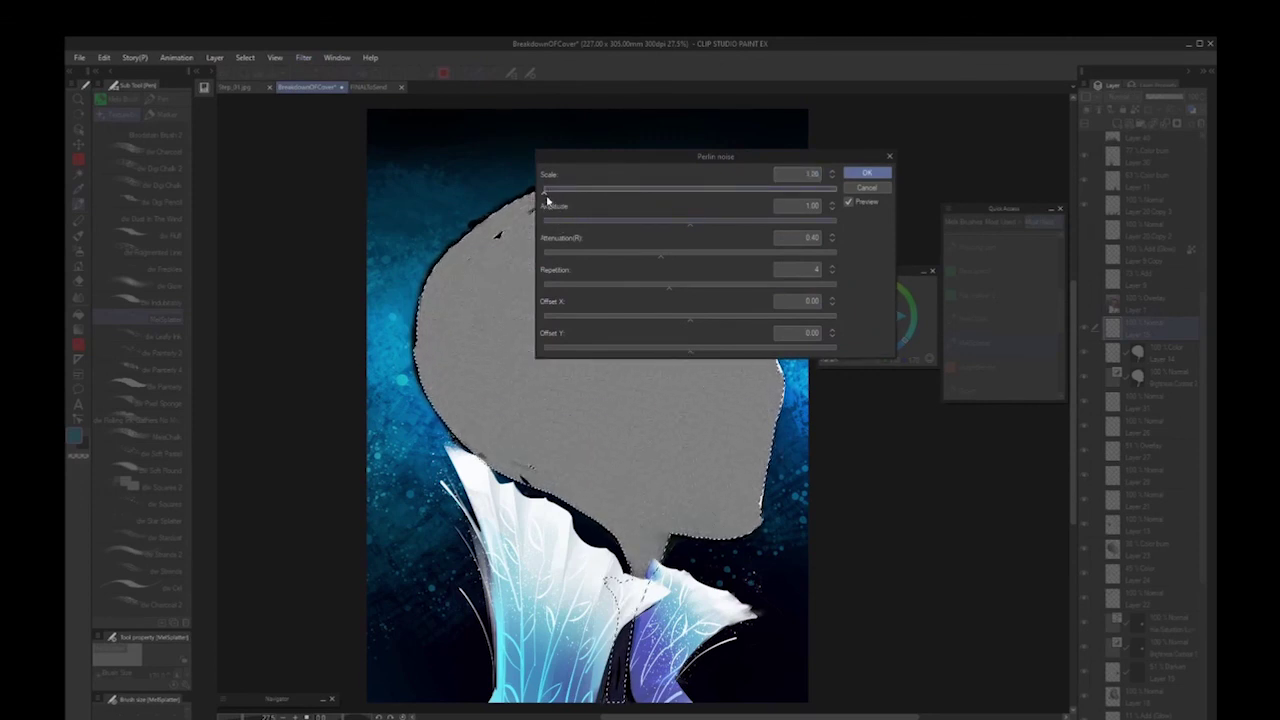
left_click(547, 199)
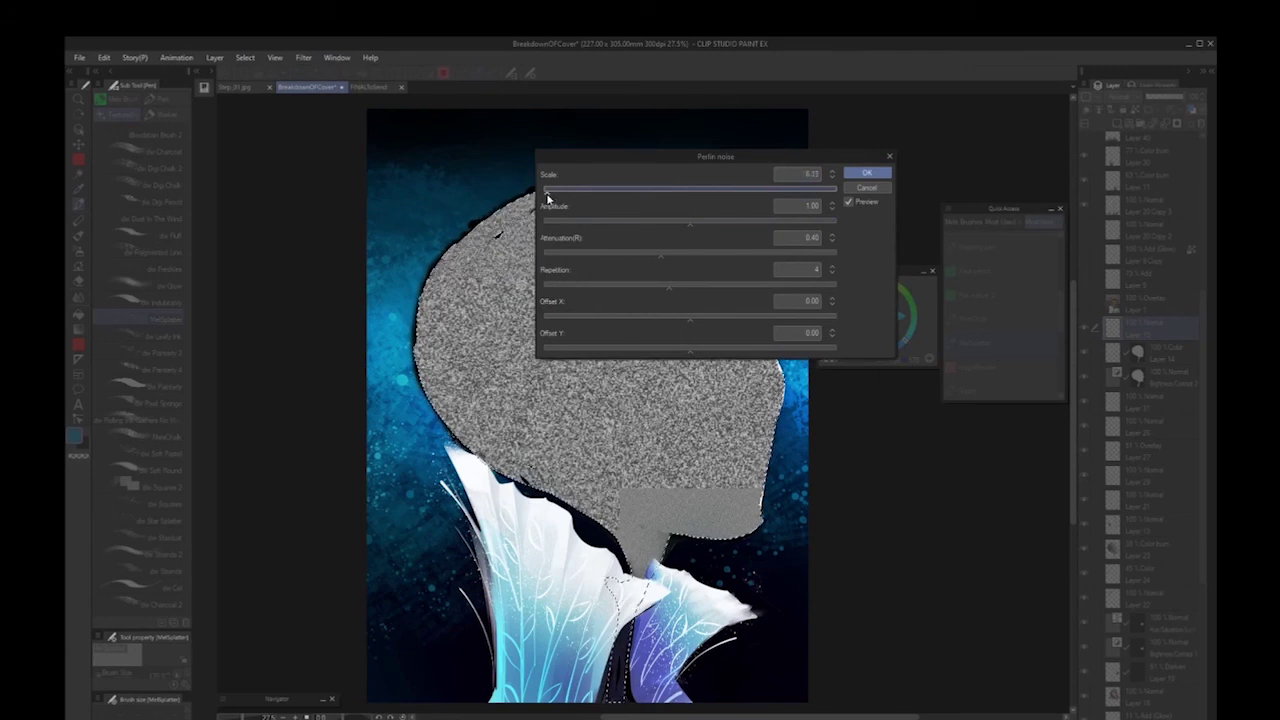
left_click_drag(547, 199, 549, 198)
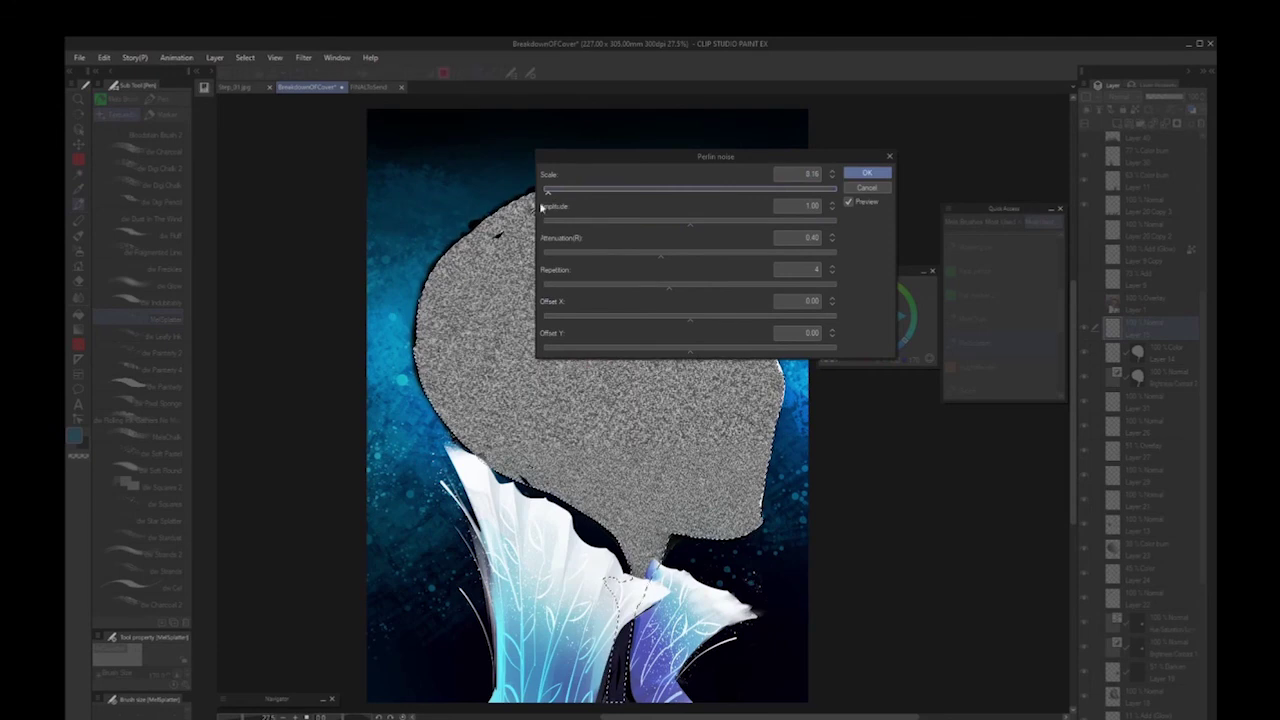
left_click(547, 199)
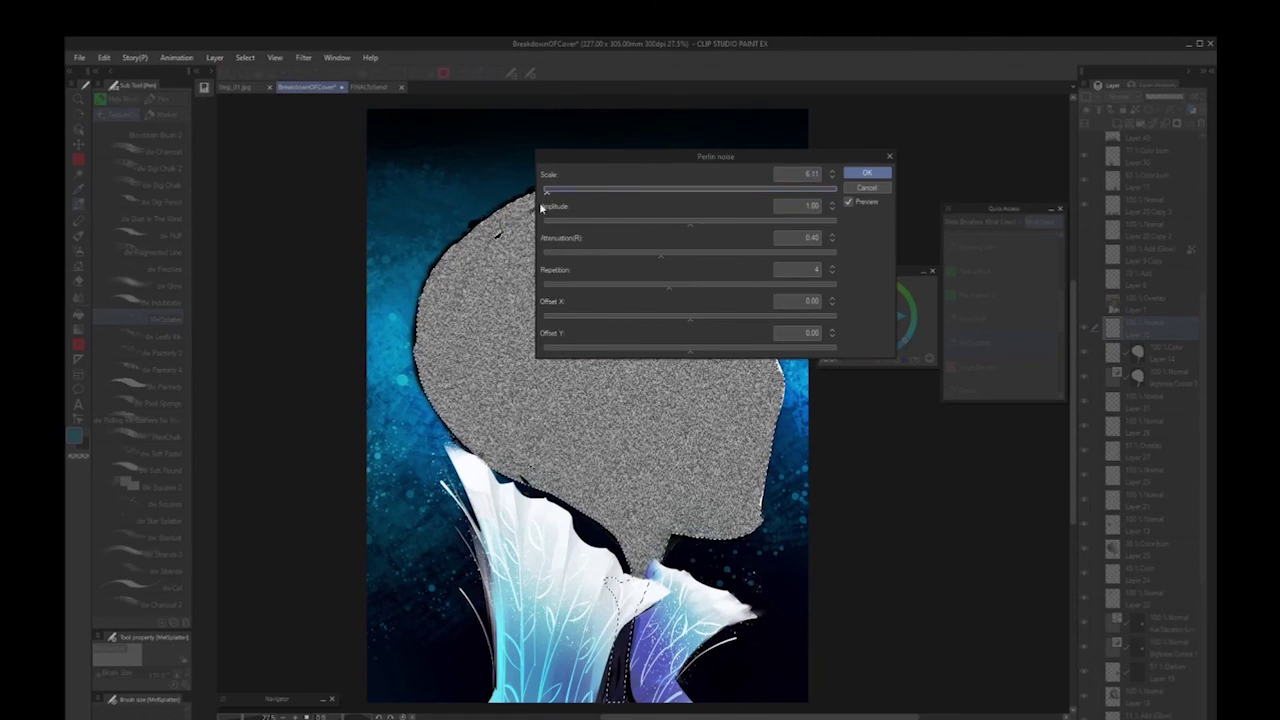
left_click_drag(548, 199, 546, 196)
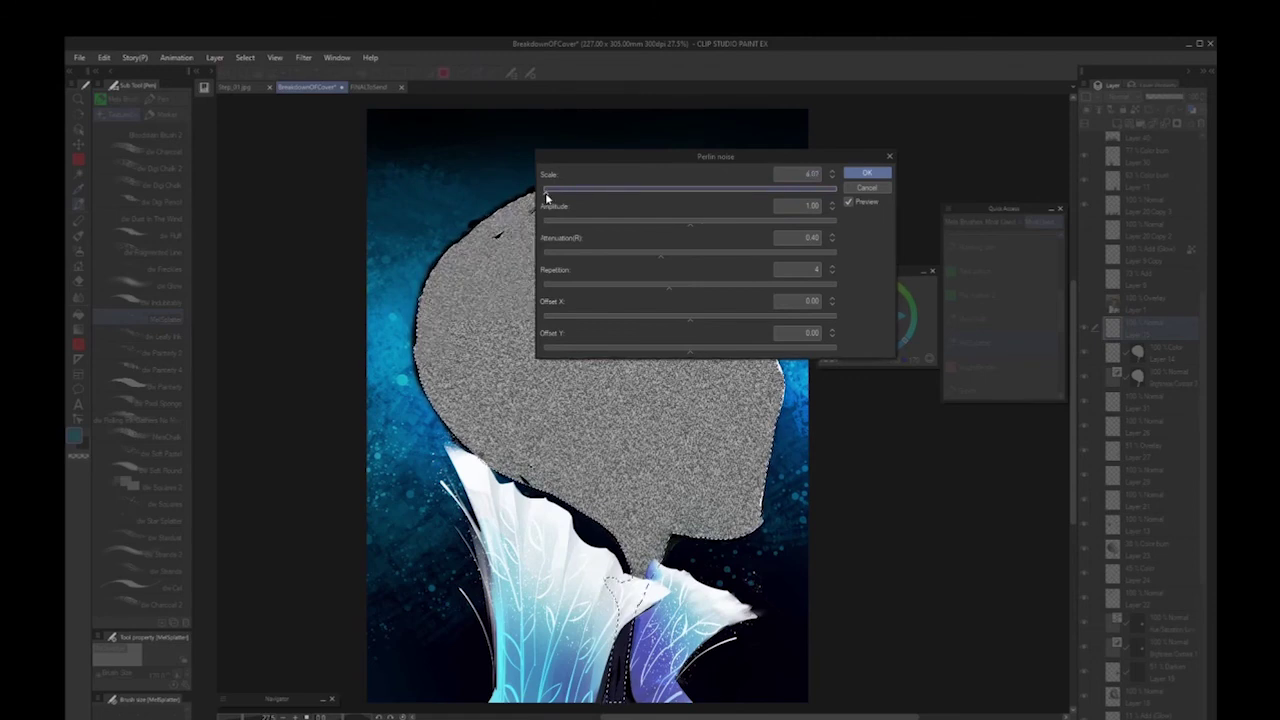
left_click(865, 175)
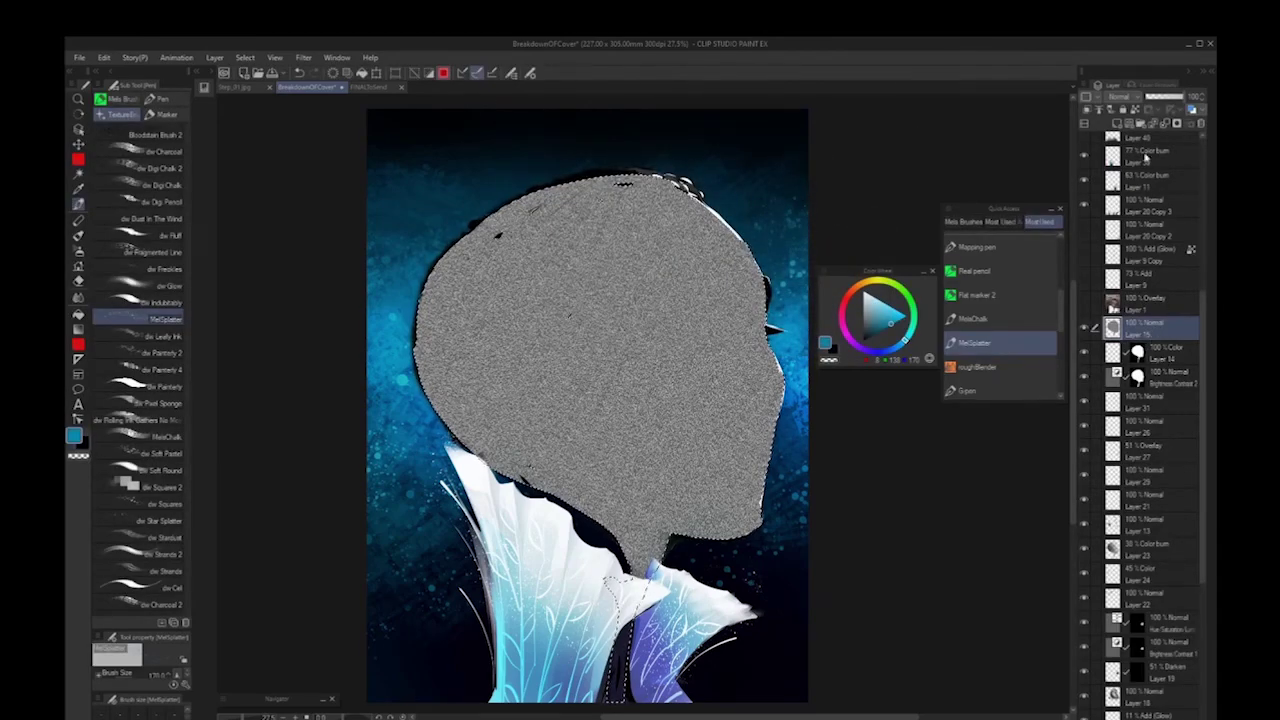
Set the noise layer's blending mode to Multiply, lower its opacity to 9%, and clear the selection around the head
left_click(1118, 99)
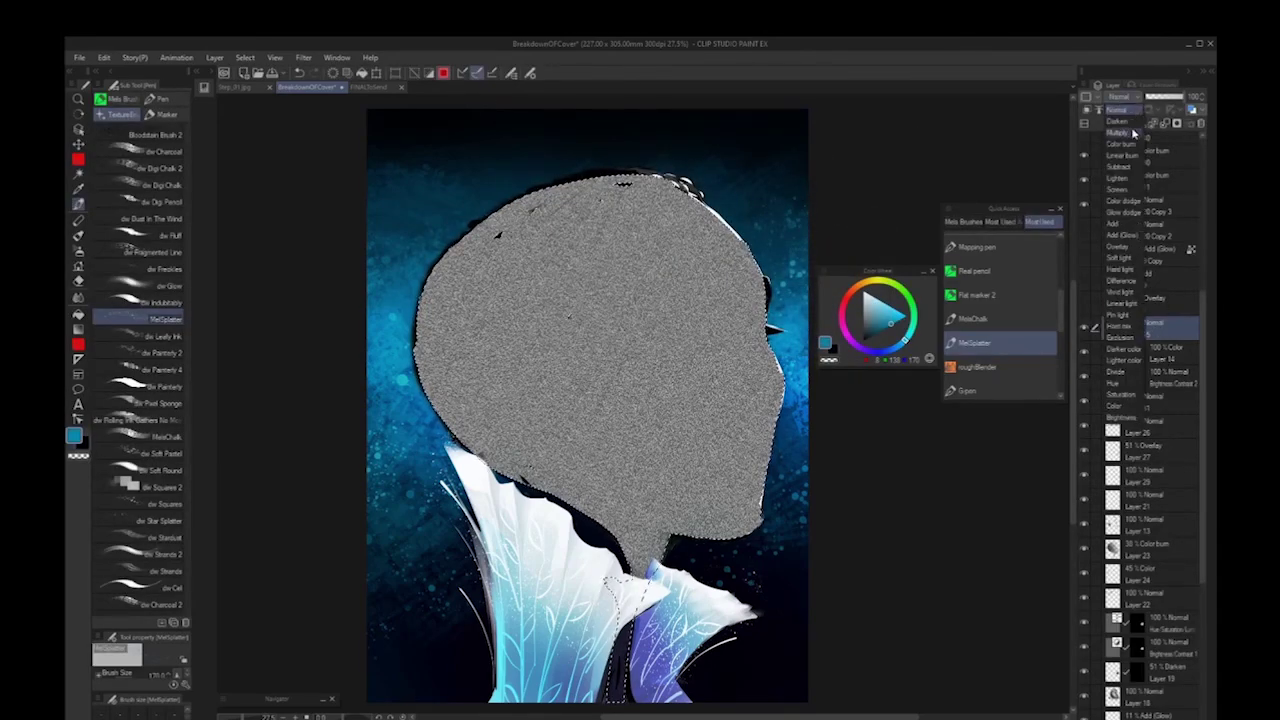
left_click(1134, 135)
left_click(1183, 97)
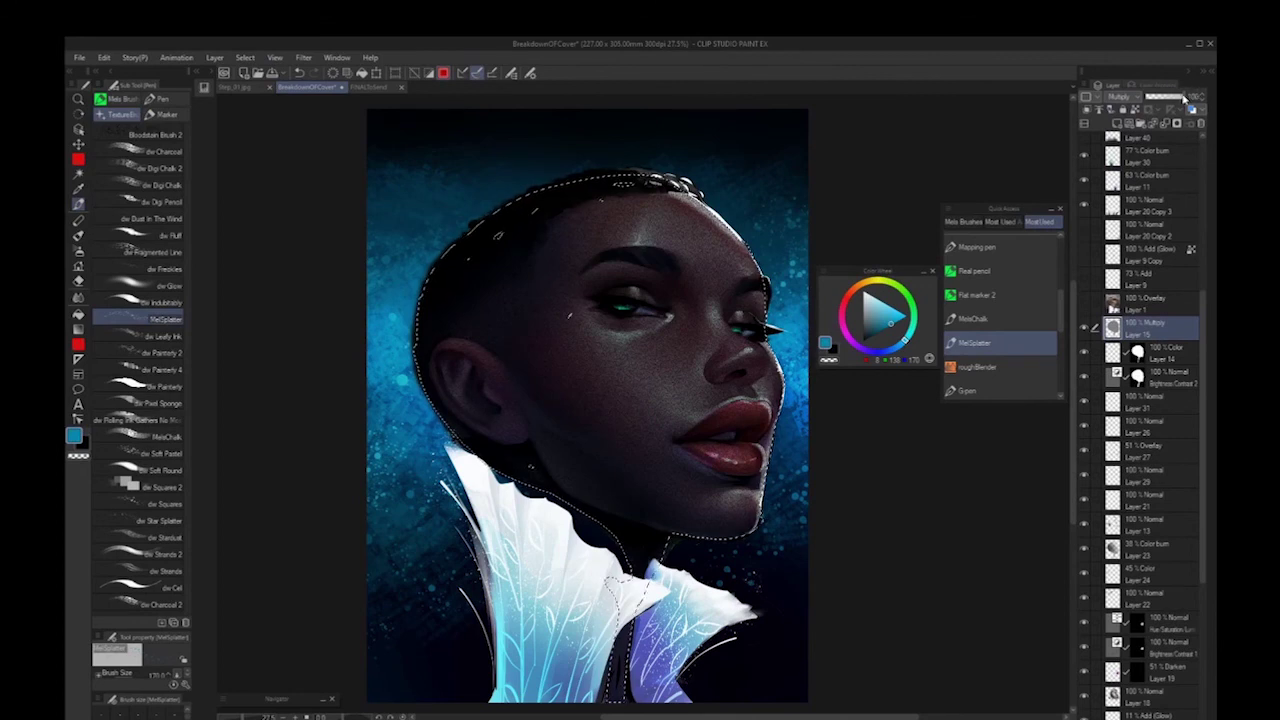
left_click_drag(1183, 97, 1150, 110)
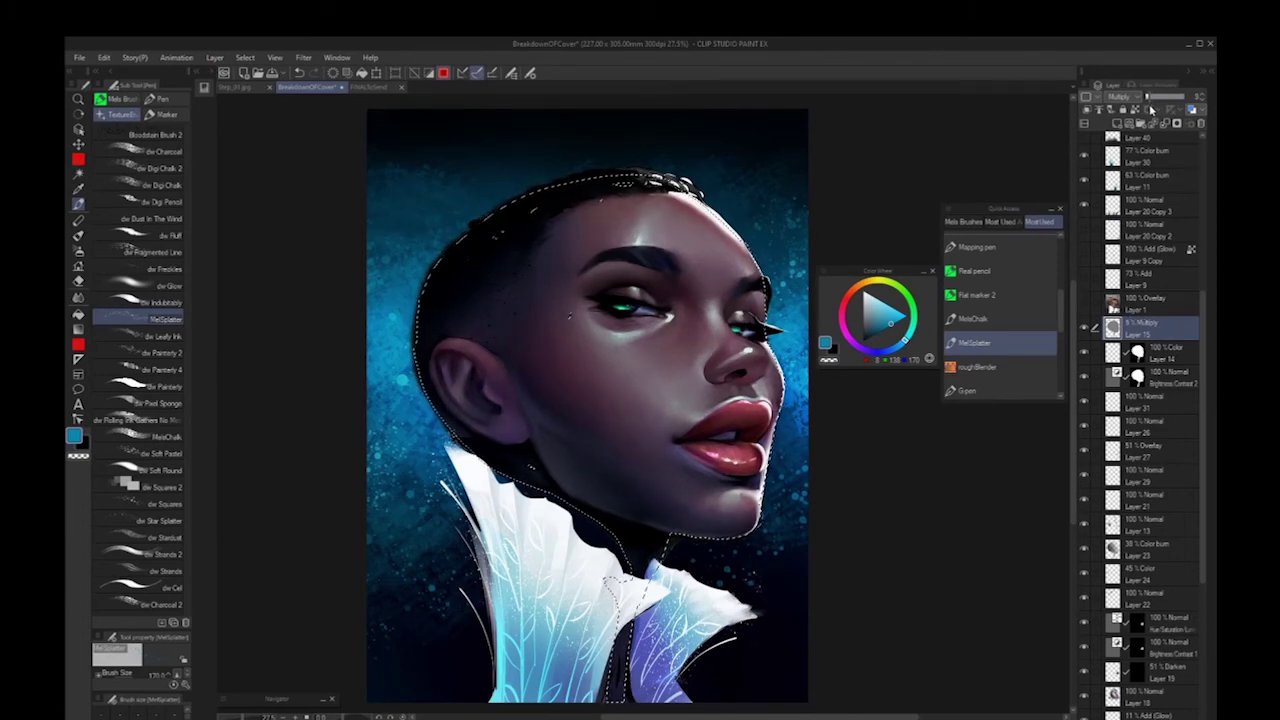
scroll(715, 430, "up", 4)
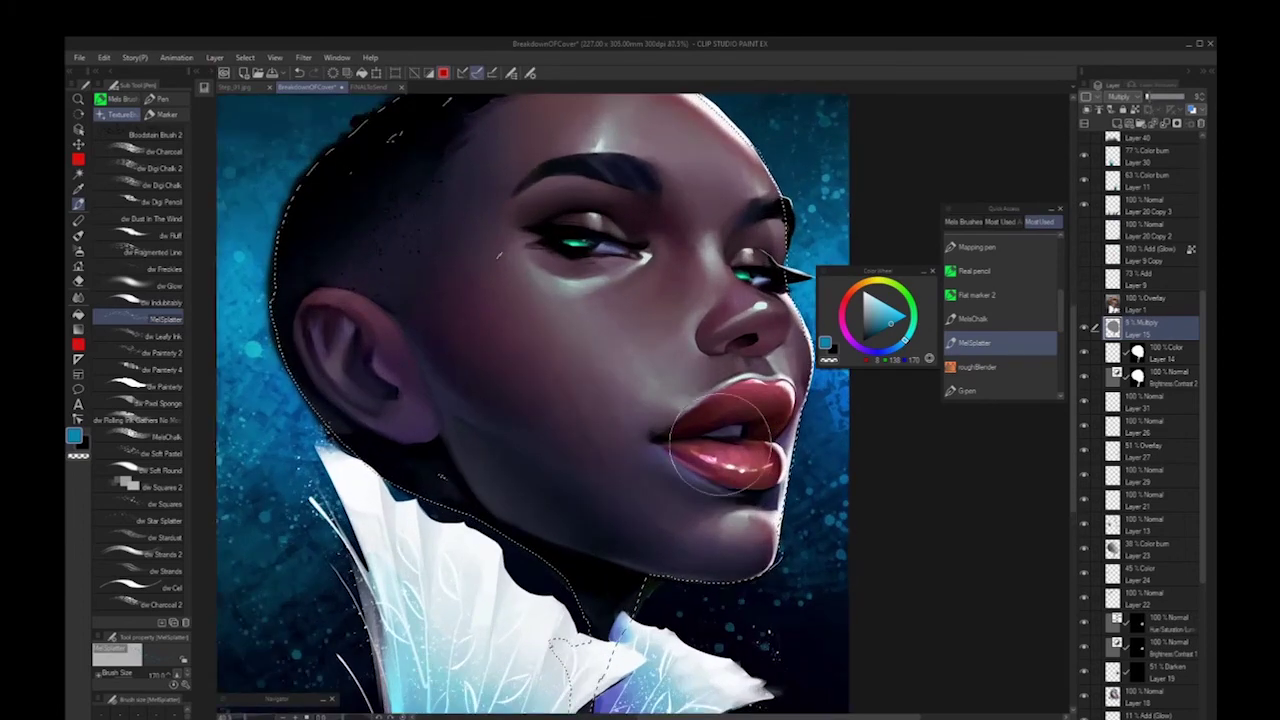
scroll(643, 366, "up", 3)
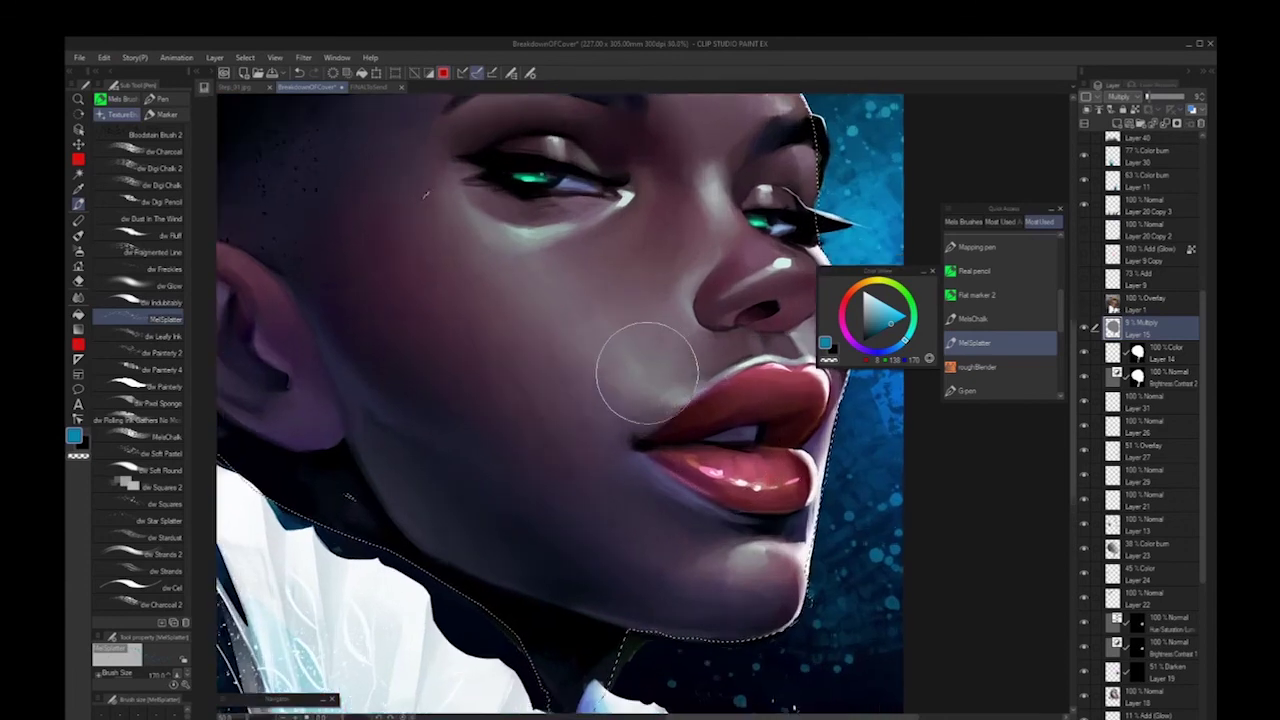
scroll(670, 390, "down", 2)
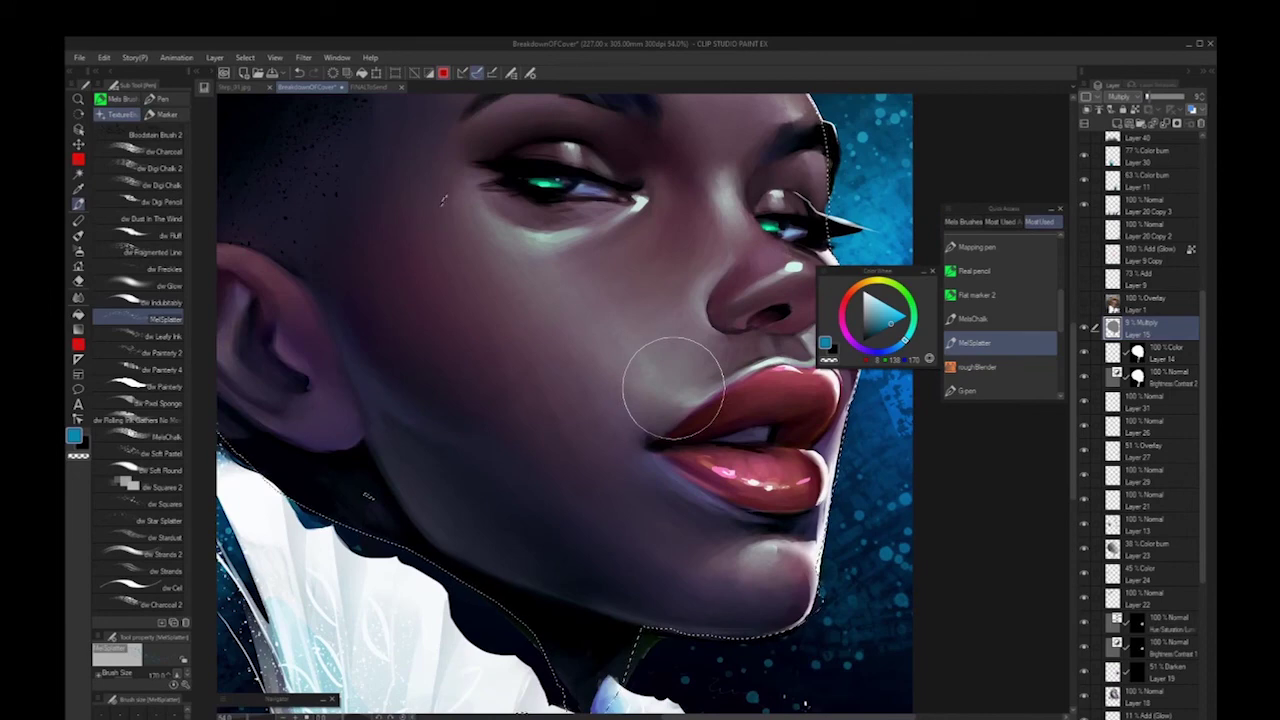
scroll(674, 388, "down", 1)
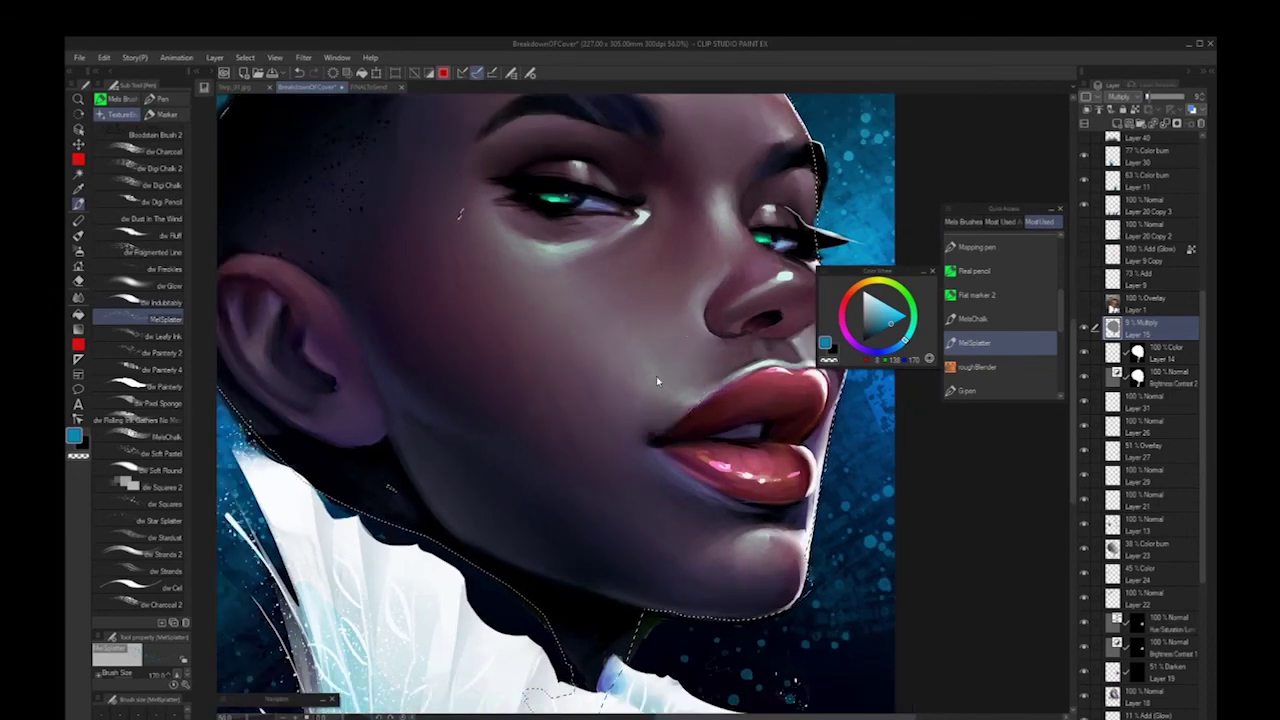
scroll(656, 376, "down", 3)
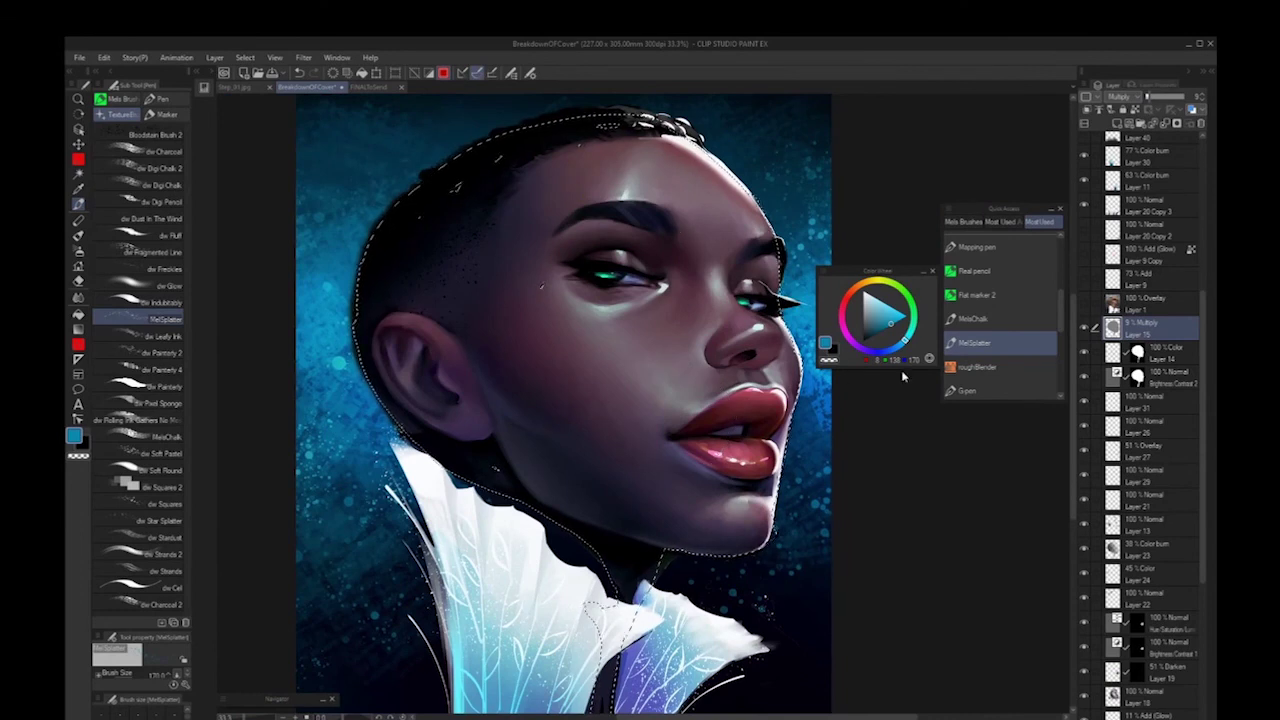
key("ctrl+d")
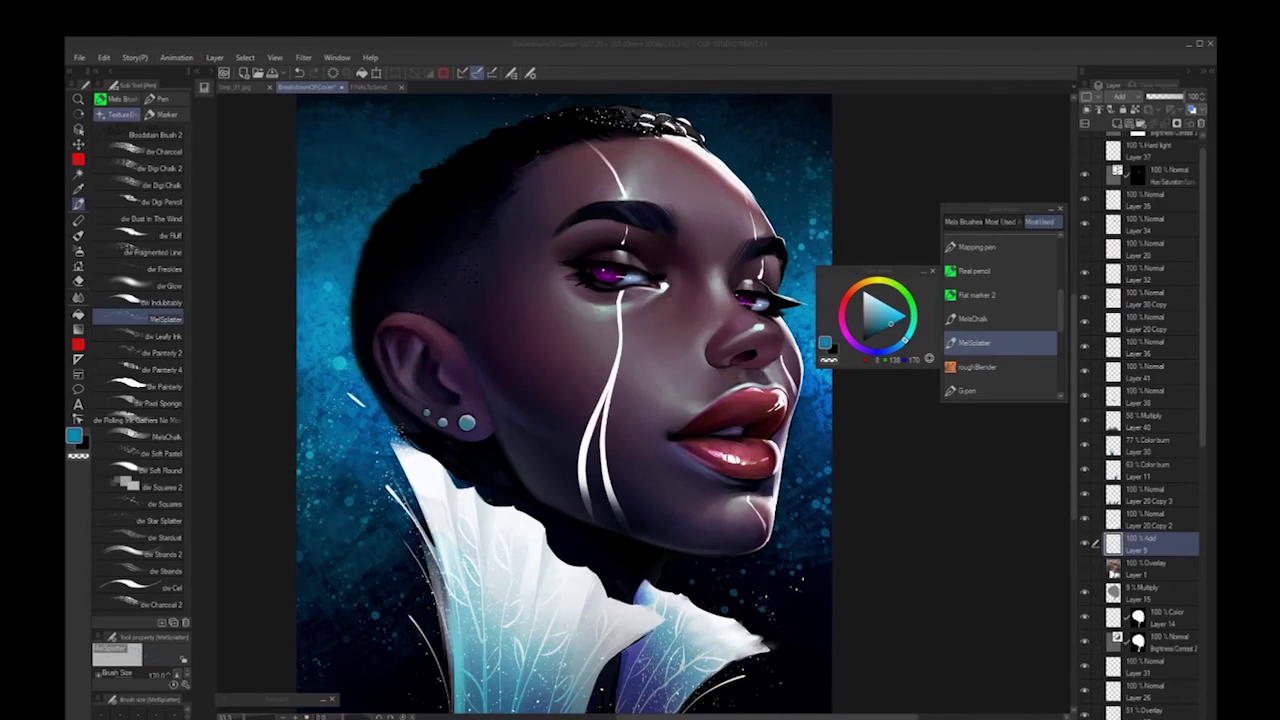
Change the blending mode of Layer 9, which holds the white face lines, from Add to Normal and duplicate the layer
left_click(887, 515)
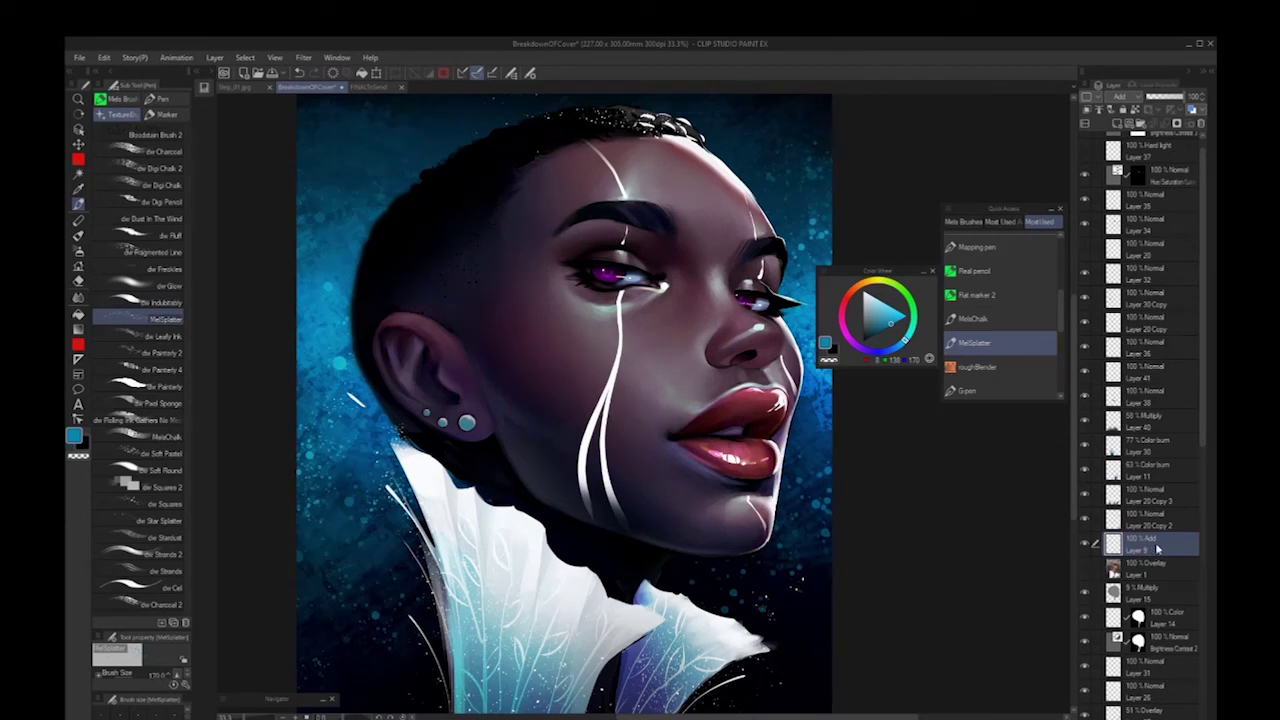
left_click(1126, 100)
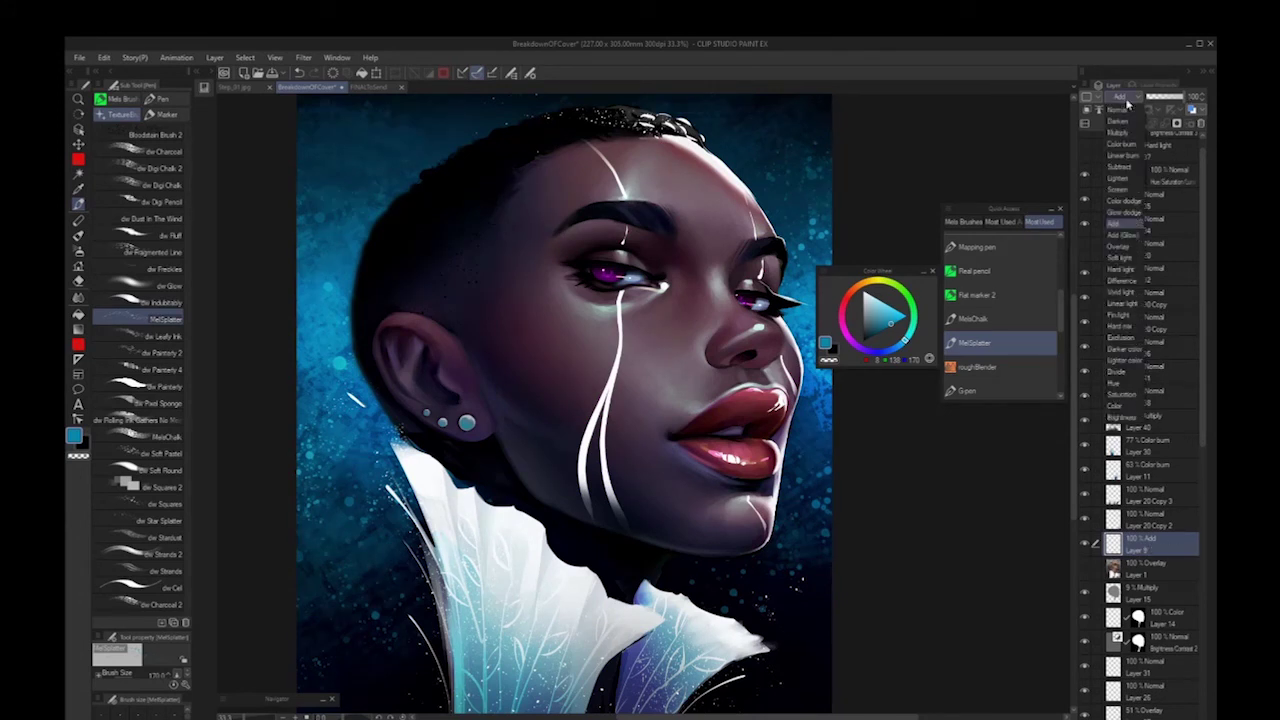
left_click(1120, 110)
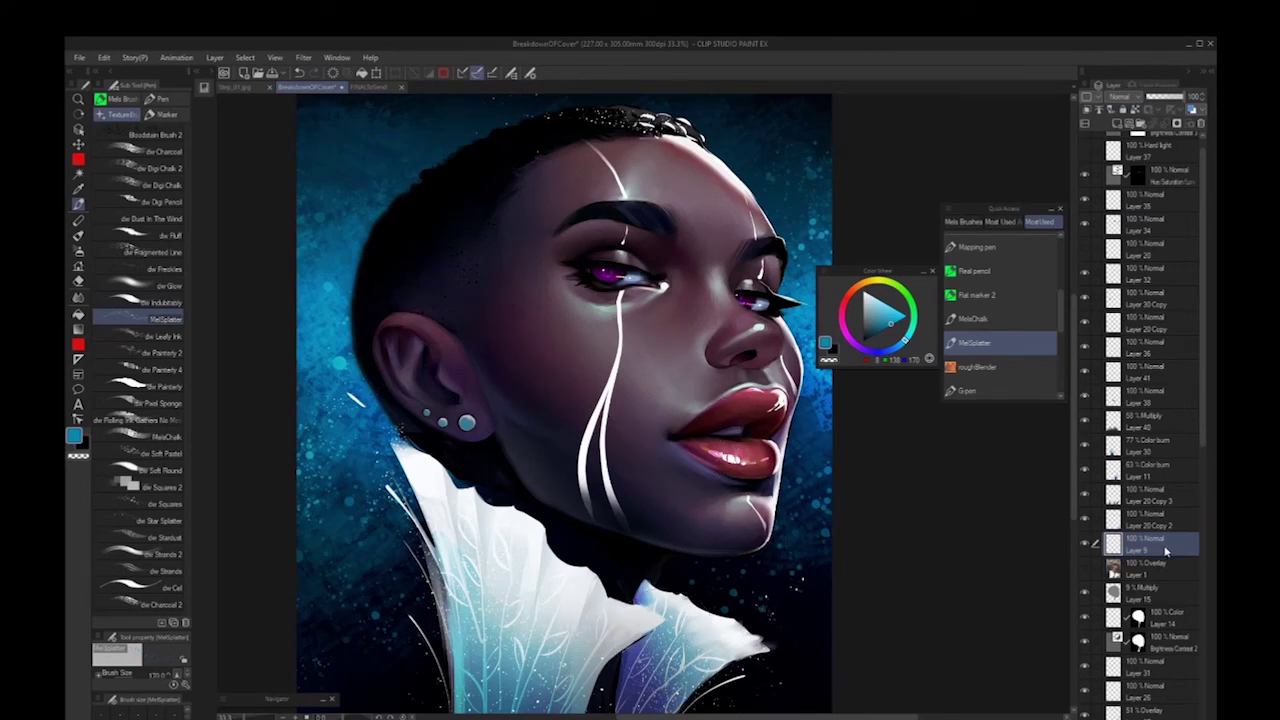
left_click_drag(1125, 469, 1141, 124)
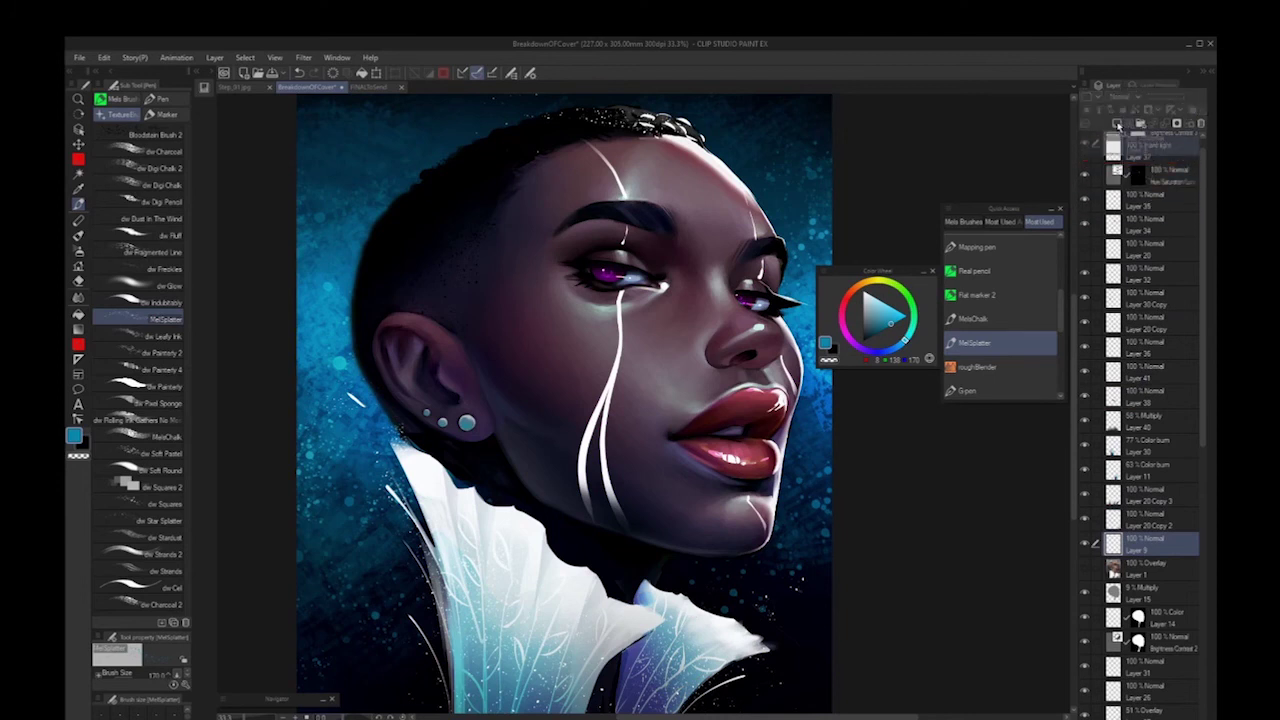
left_click_drag(1117, 123, 1111, 128)
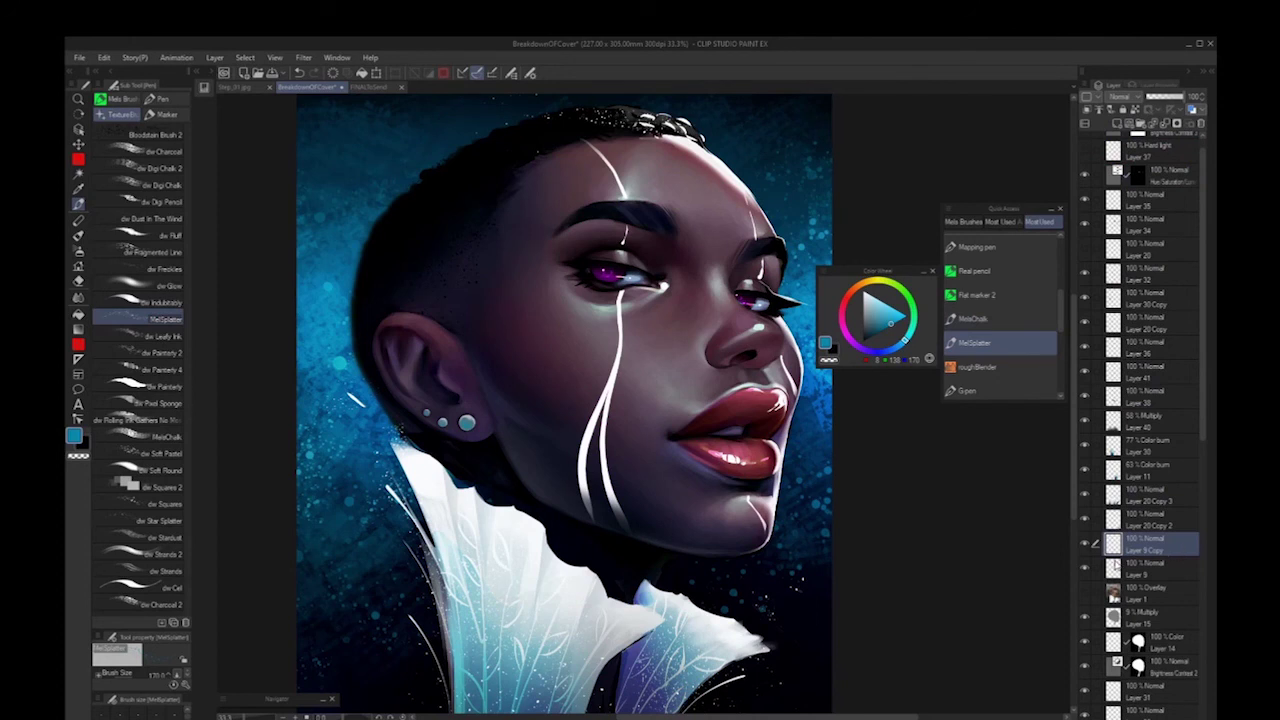
Apply a Gaussian blur with a strength of about 50 to the copy of the white face lines
left_click(305, 58)
mouse_move(318, 74)
left_click(421, 106)
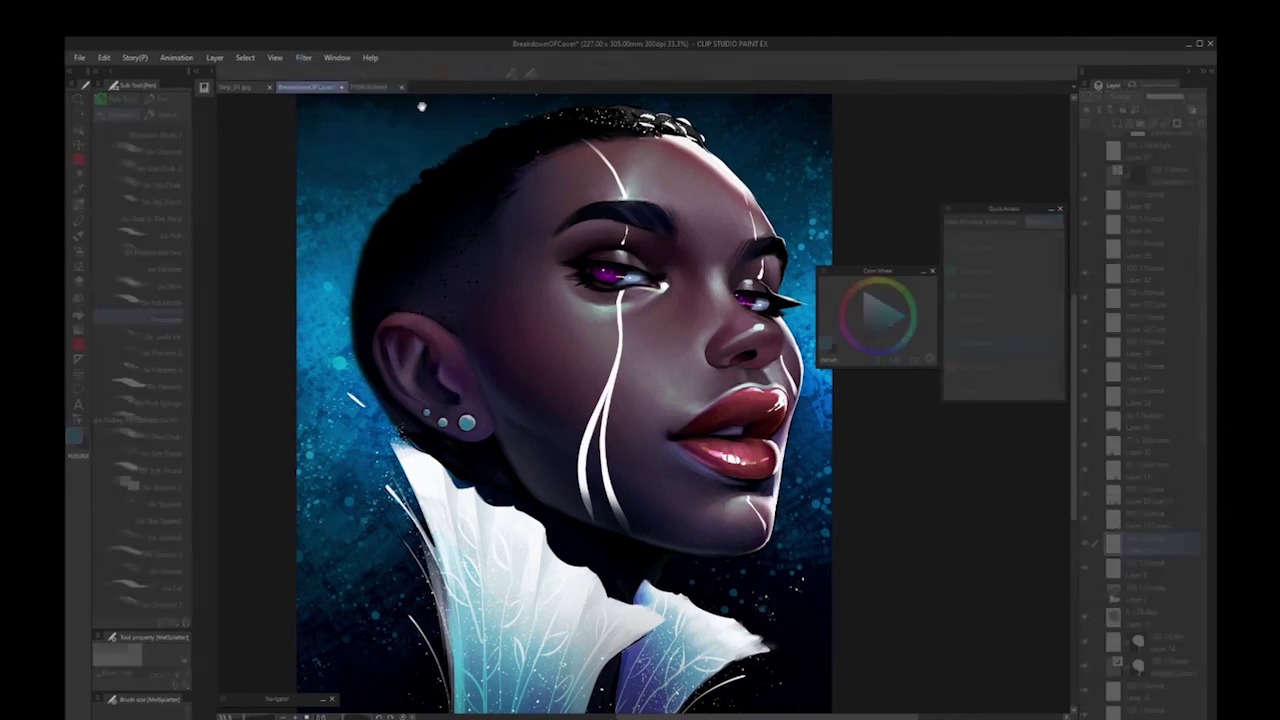
left_click(550, 106)
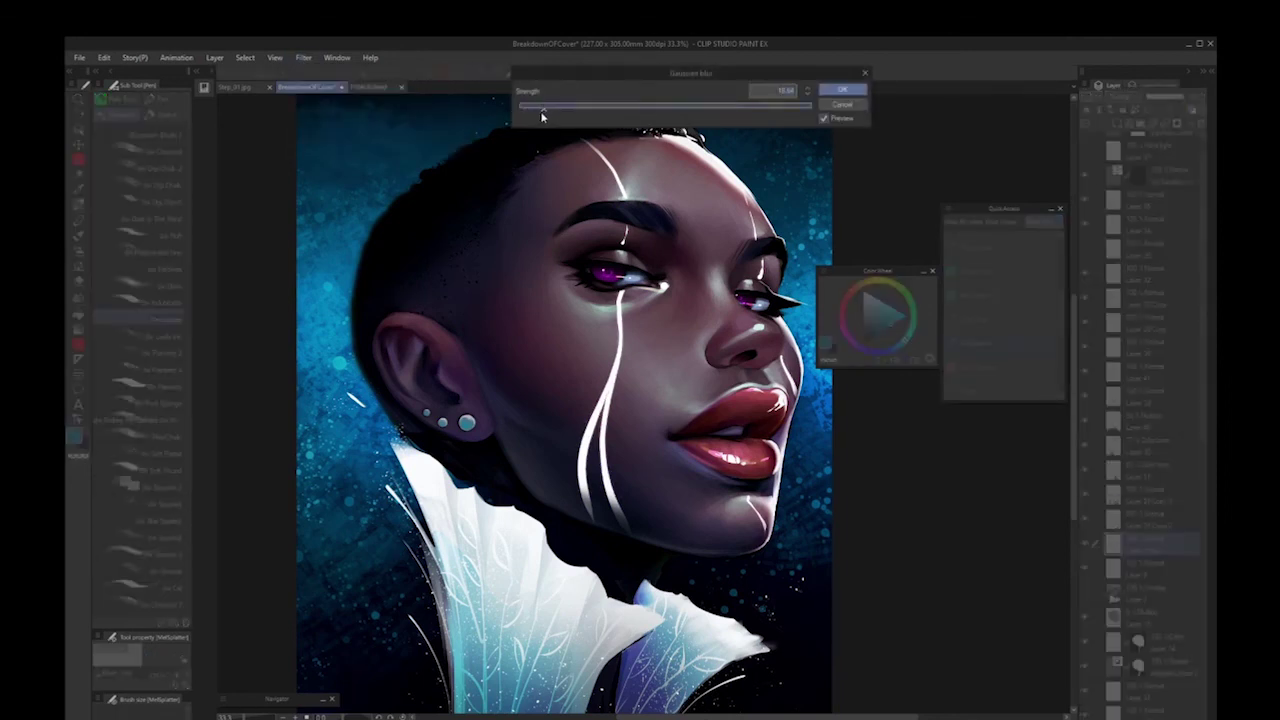
left_click_drag(566, 114, 595, 120)
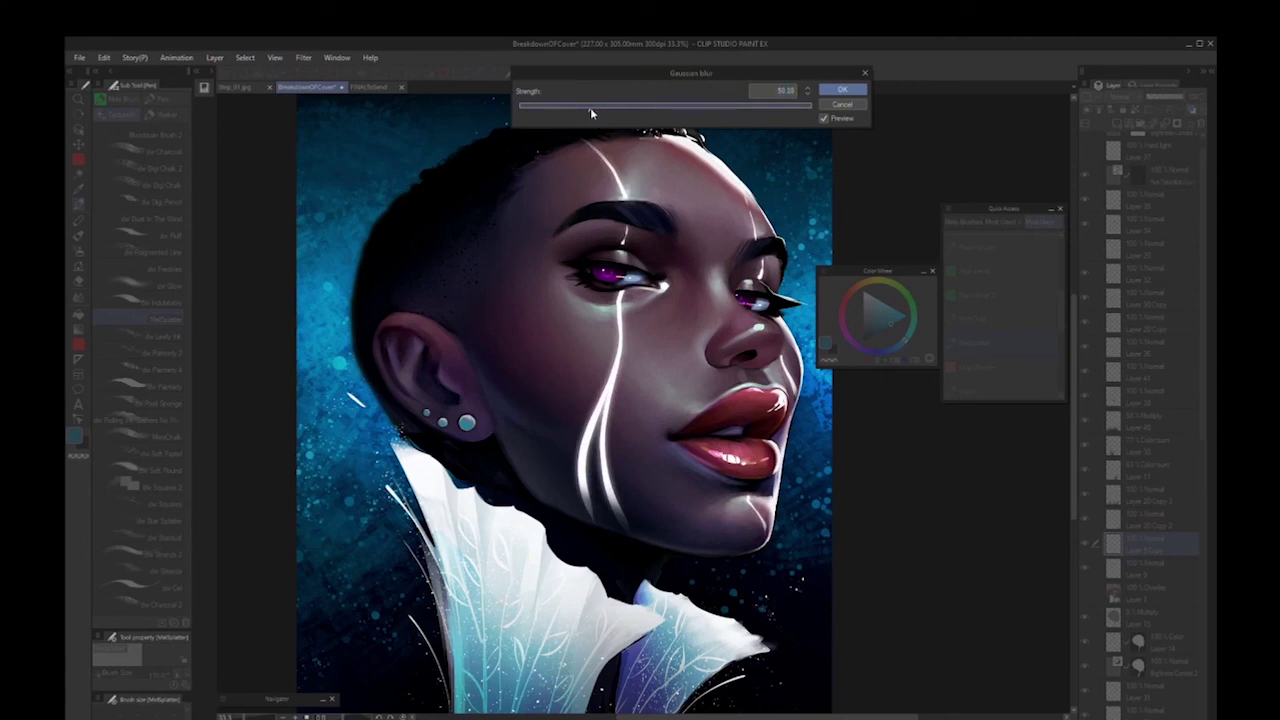
left_click(843, 90)
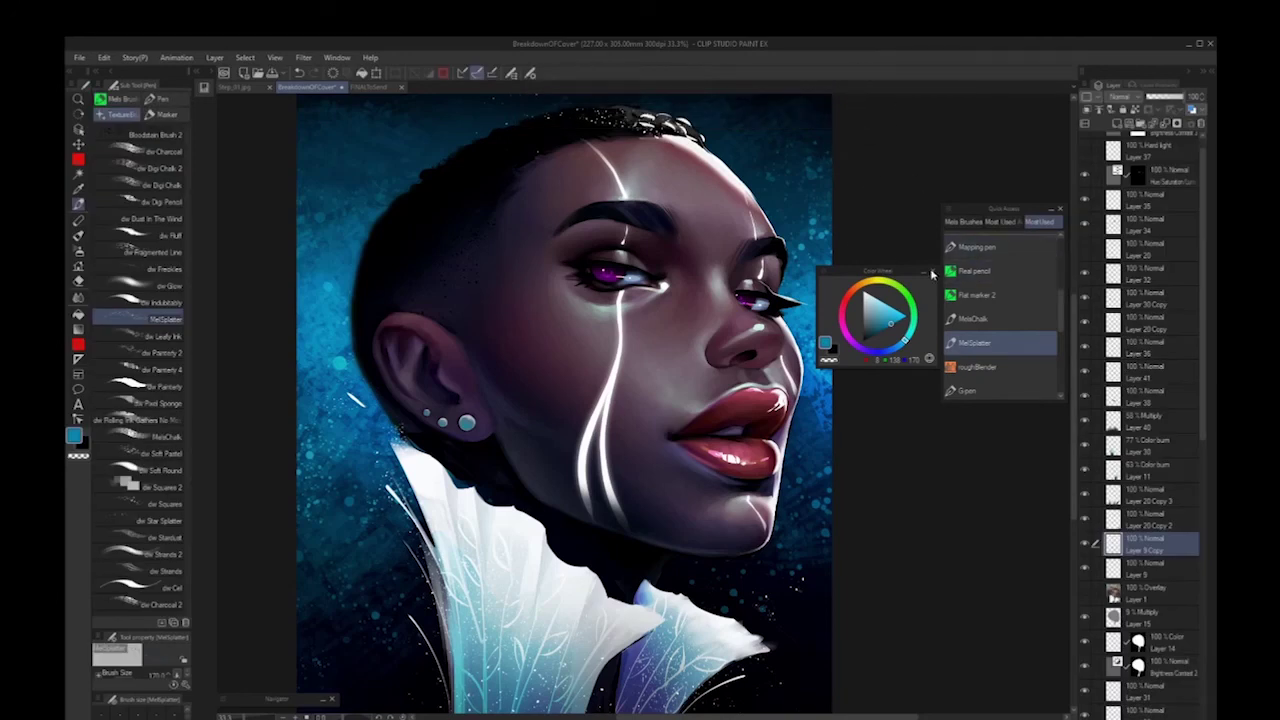
Lock the blurred line copy's transparent pixels, recolour its lines yellow (255, 210, 0) with Lasso fill, and set its blending mode to Add (Glow)
left_click(1135, 108)
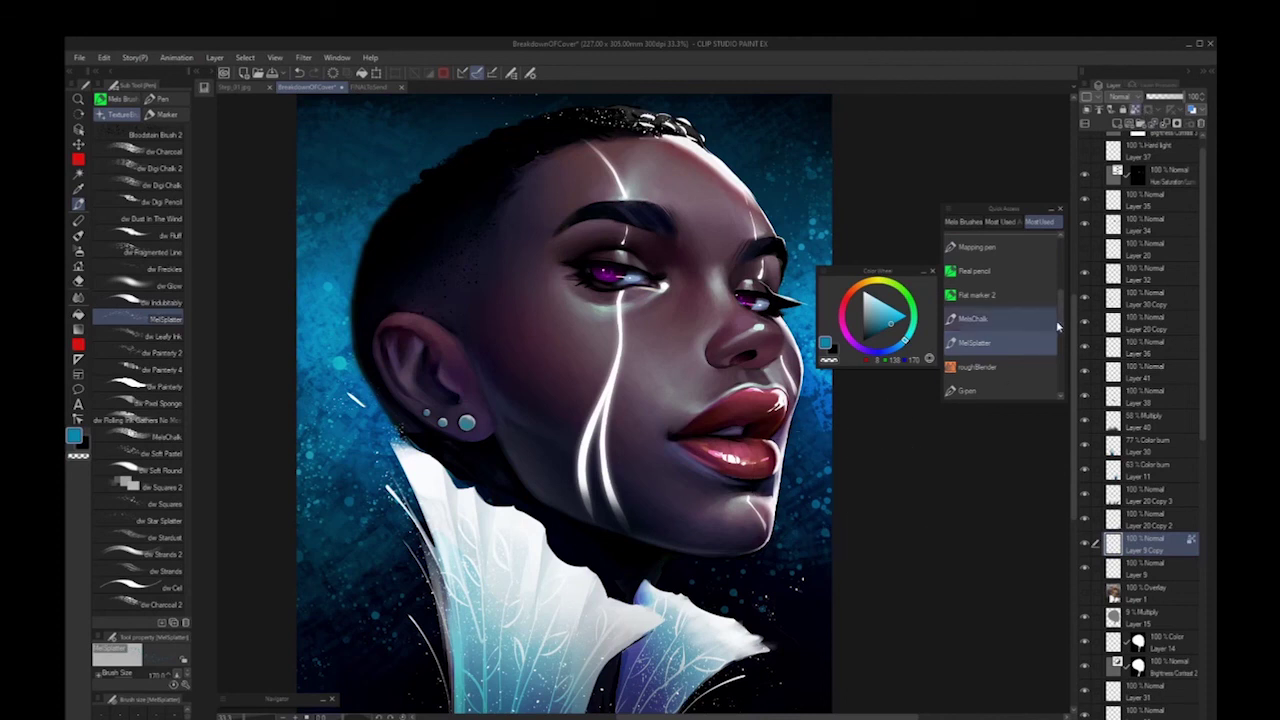
left_click_drag(1060, 320, 1066, 217)
left_click(1005, 245)
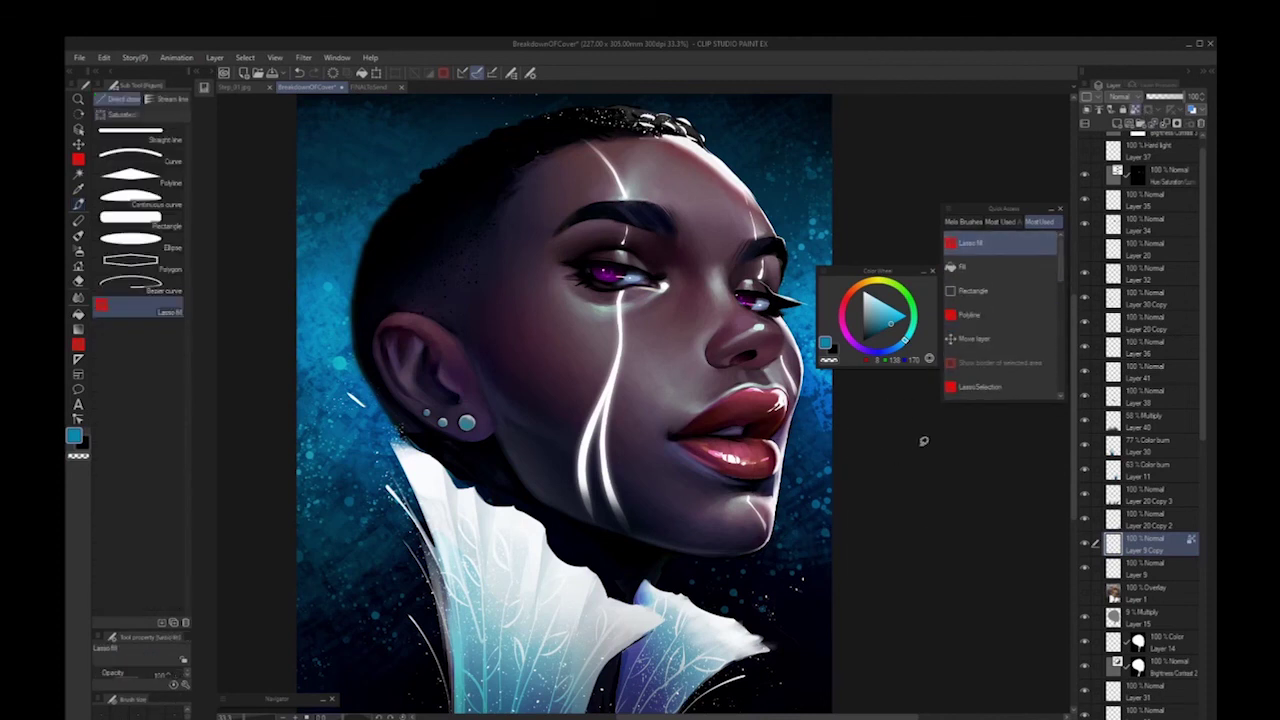
left_click(869, 290)
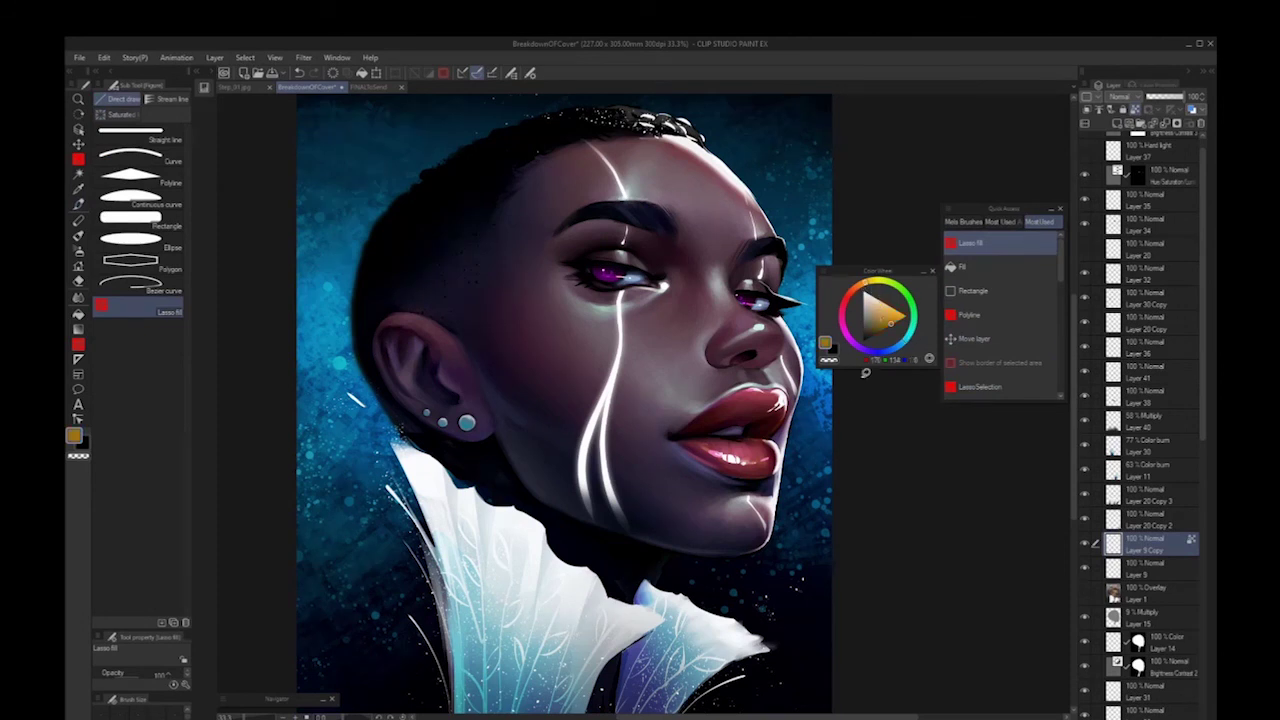
left_click(902, 312)
left_click(871, 287)
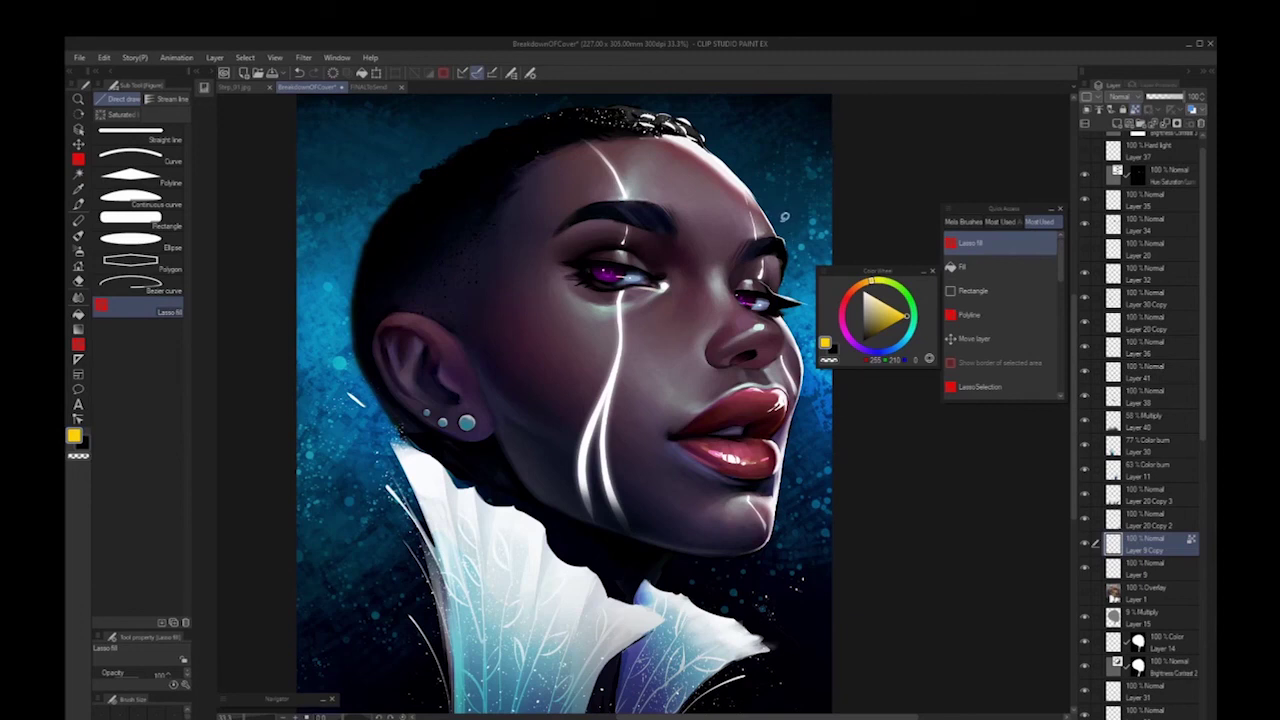
mouse_move(790, 217)
left_mouse_down()
mouse_move(520, 140)
mouse_move(851, 389)
mouse_move(770, 160)
left_mouse_up()
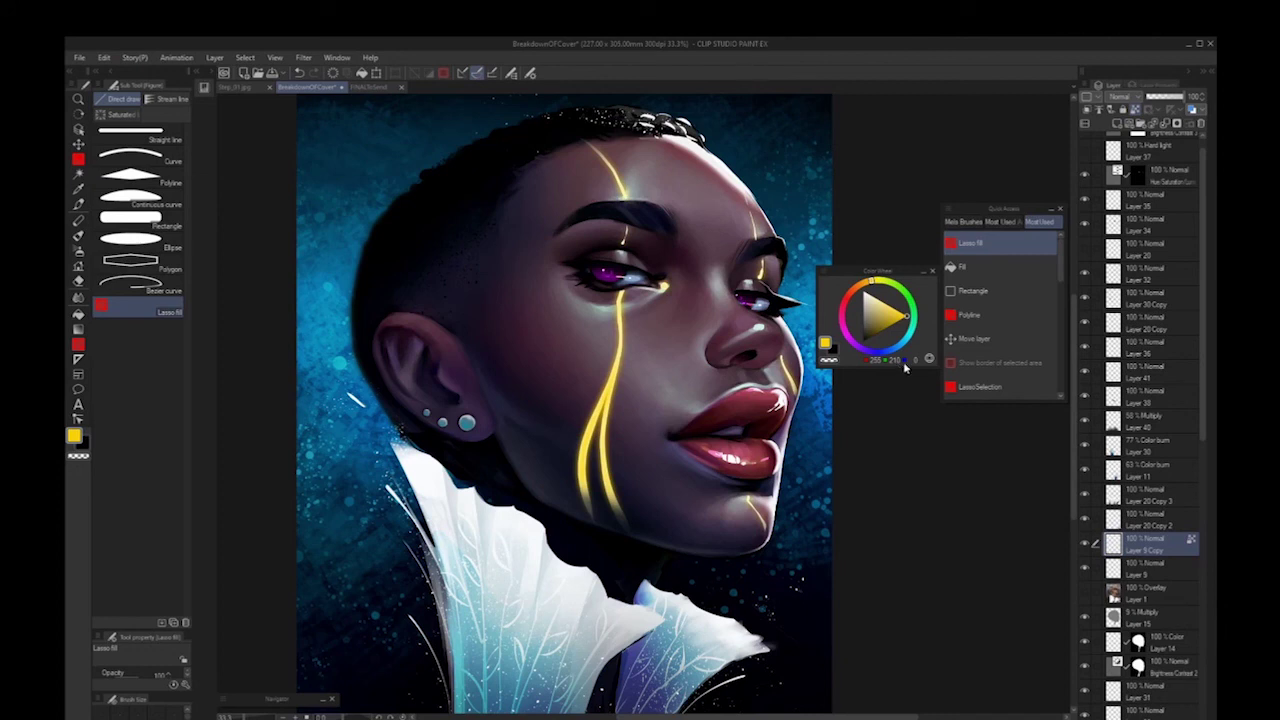
left_click(1125, 101)
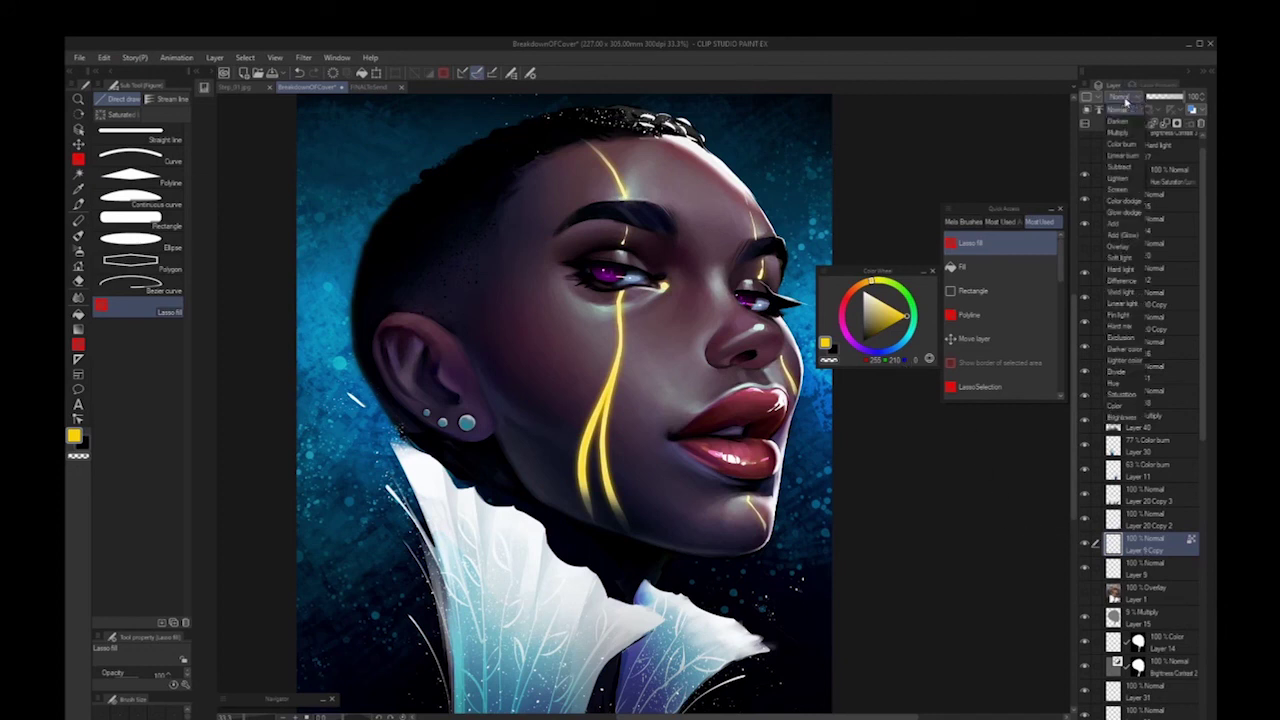
left_click(1129, 237)
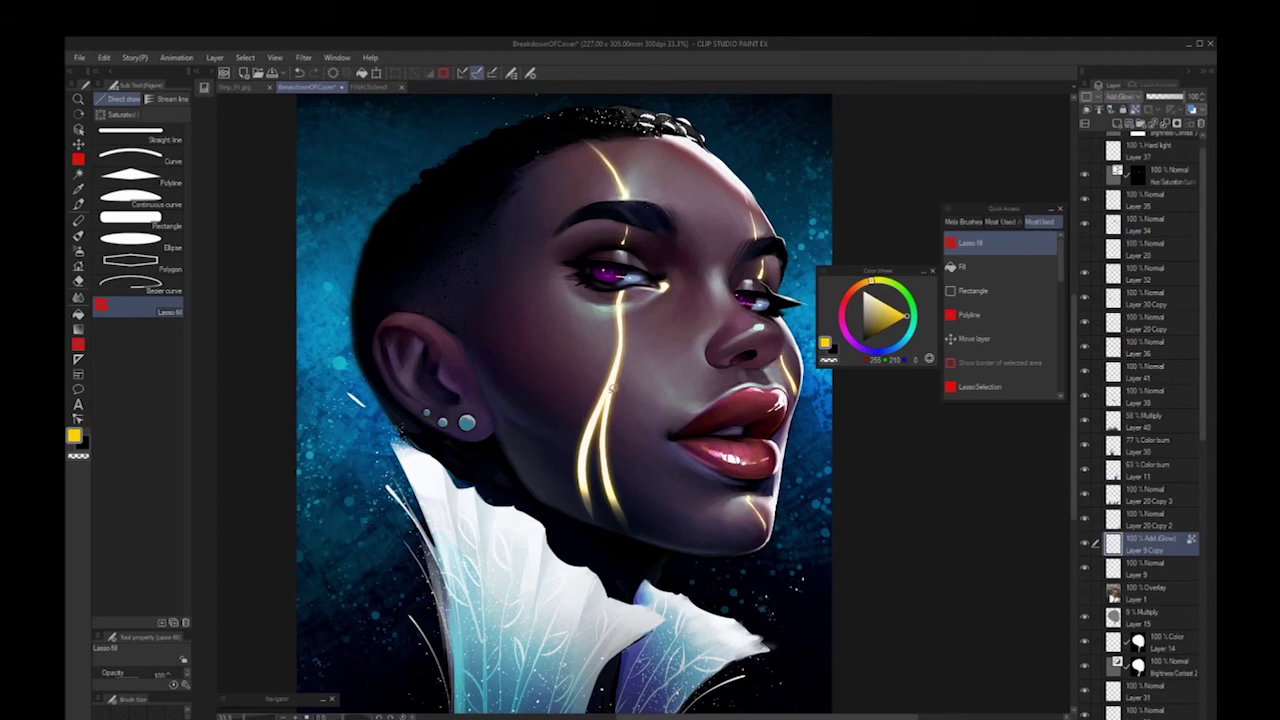
Set the blending mode of Layer 9, the original white face lines, to Add and lower its opacity slightly
left_click(1150, 570)
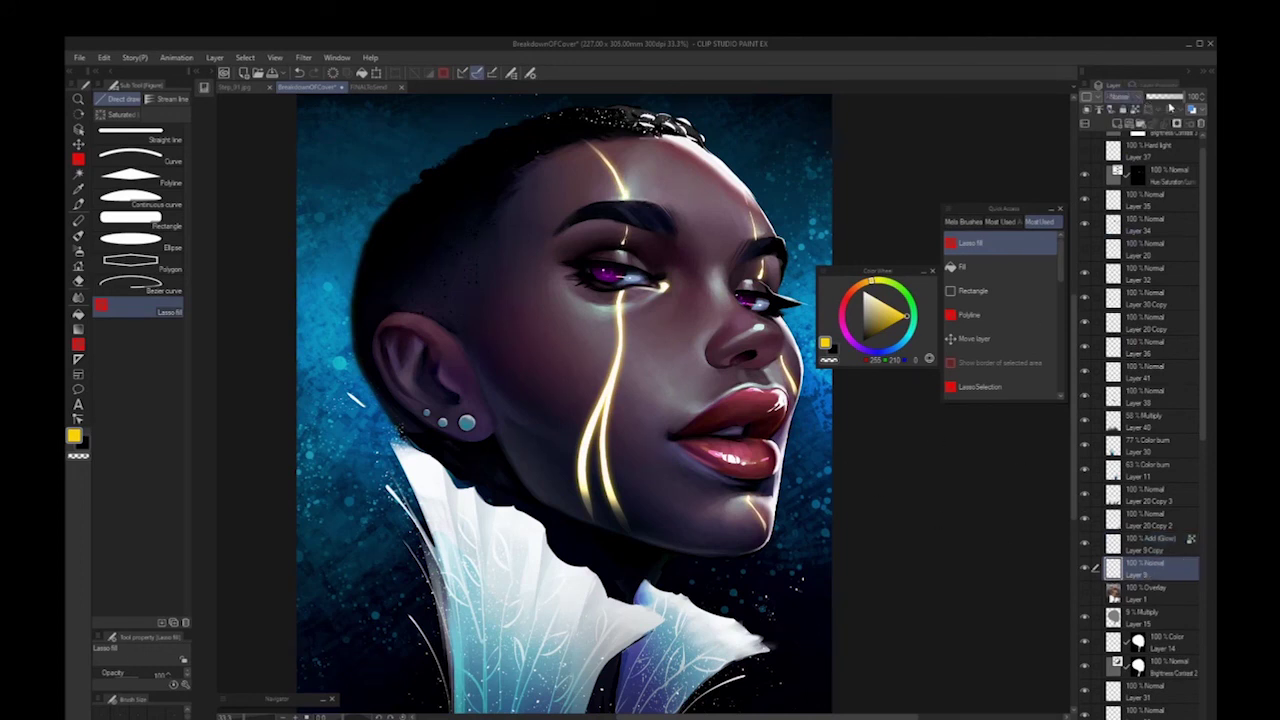
left_click(1123, 101)
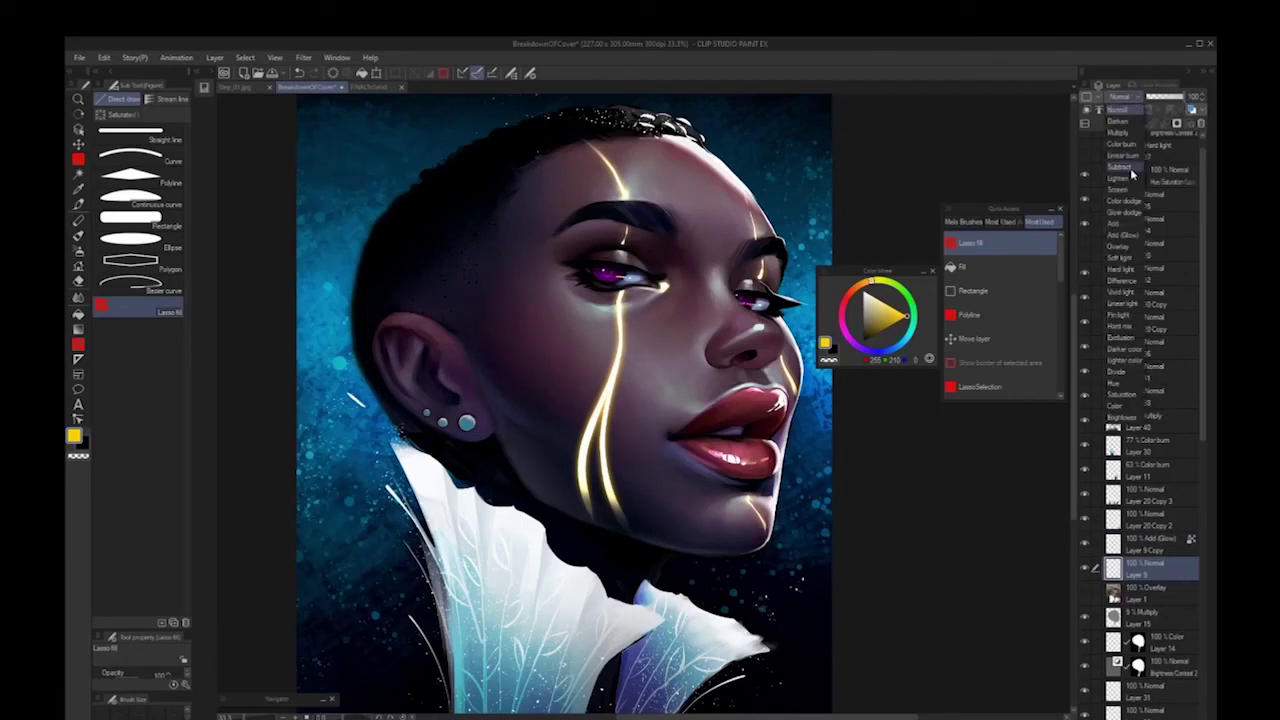
left_click(1134, 234)
left_click(1131, 225)
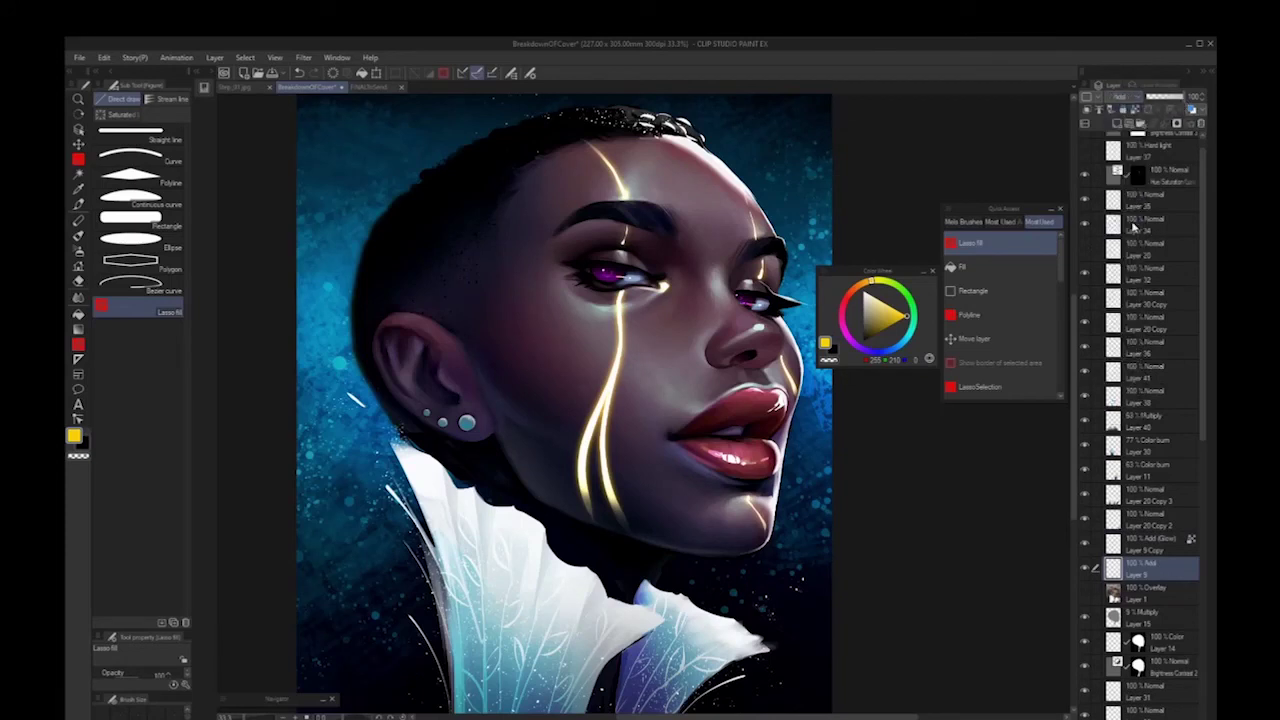
left_click_drag(1188, 100, 1176, 108)
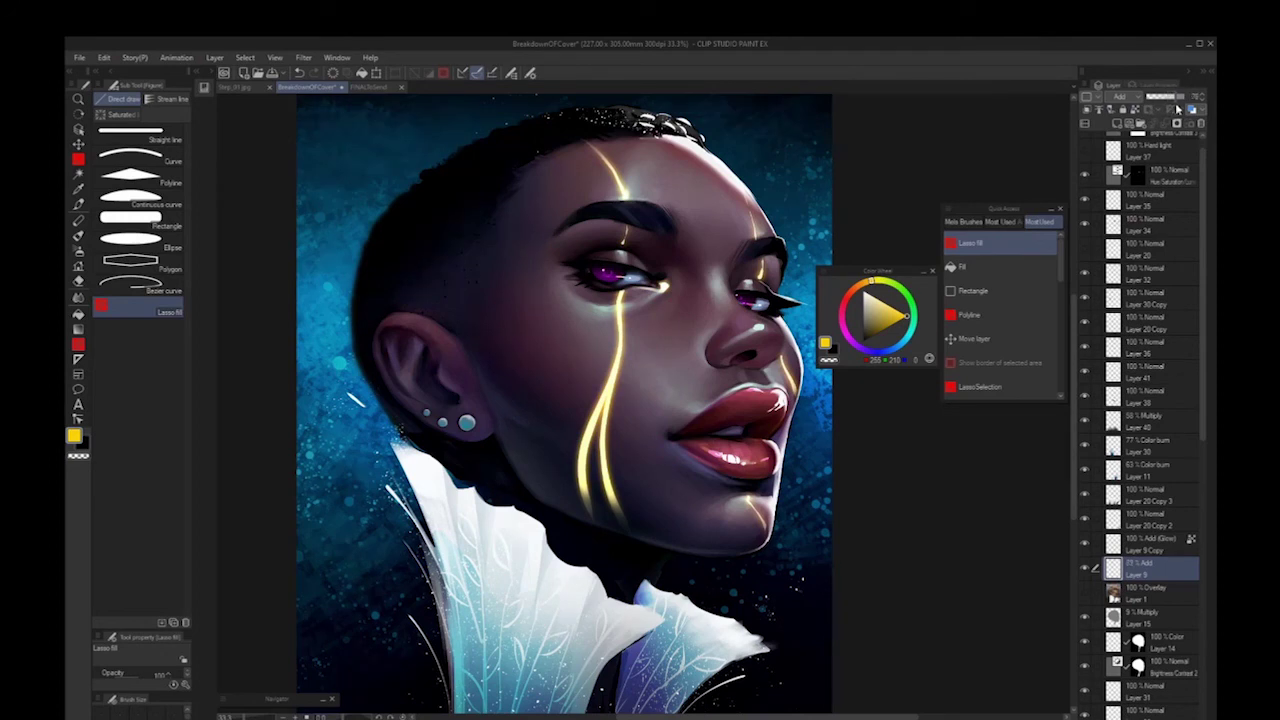